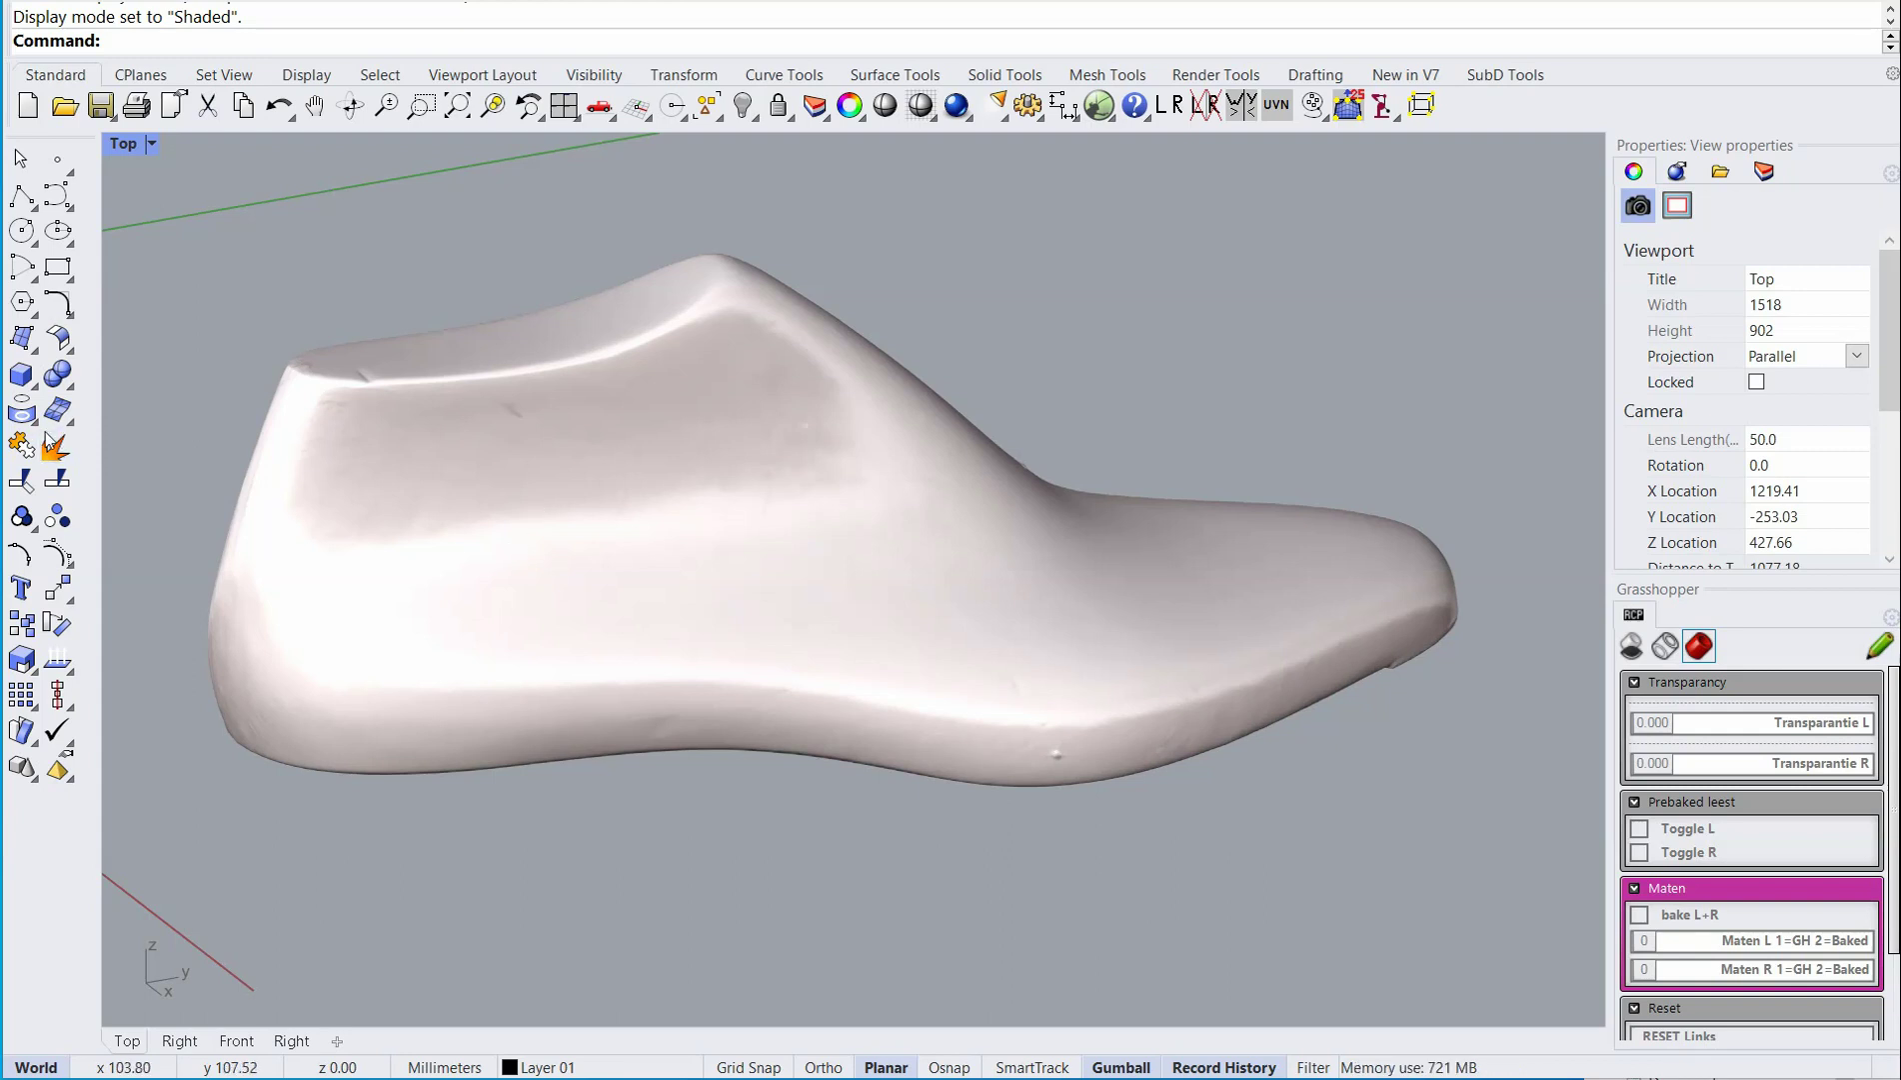
# Switch the viewport to Rendered display and examine the textured shoe lasts from the side and from above.
pyautogui.moveTo(1433, 575); pyautogui.dragTo(831, 520, button='right')
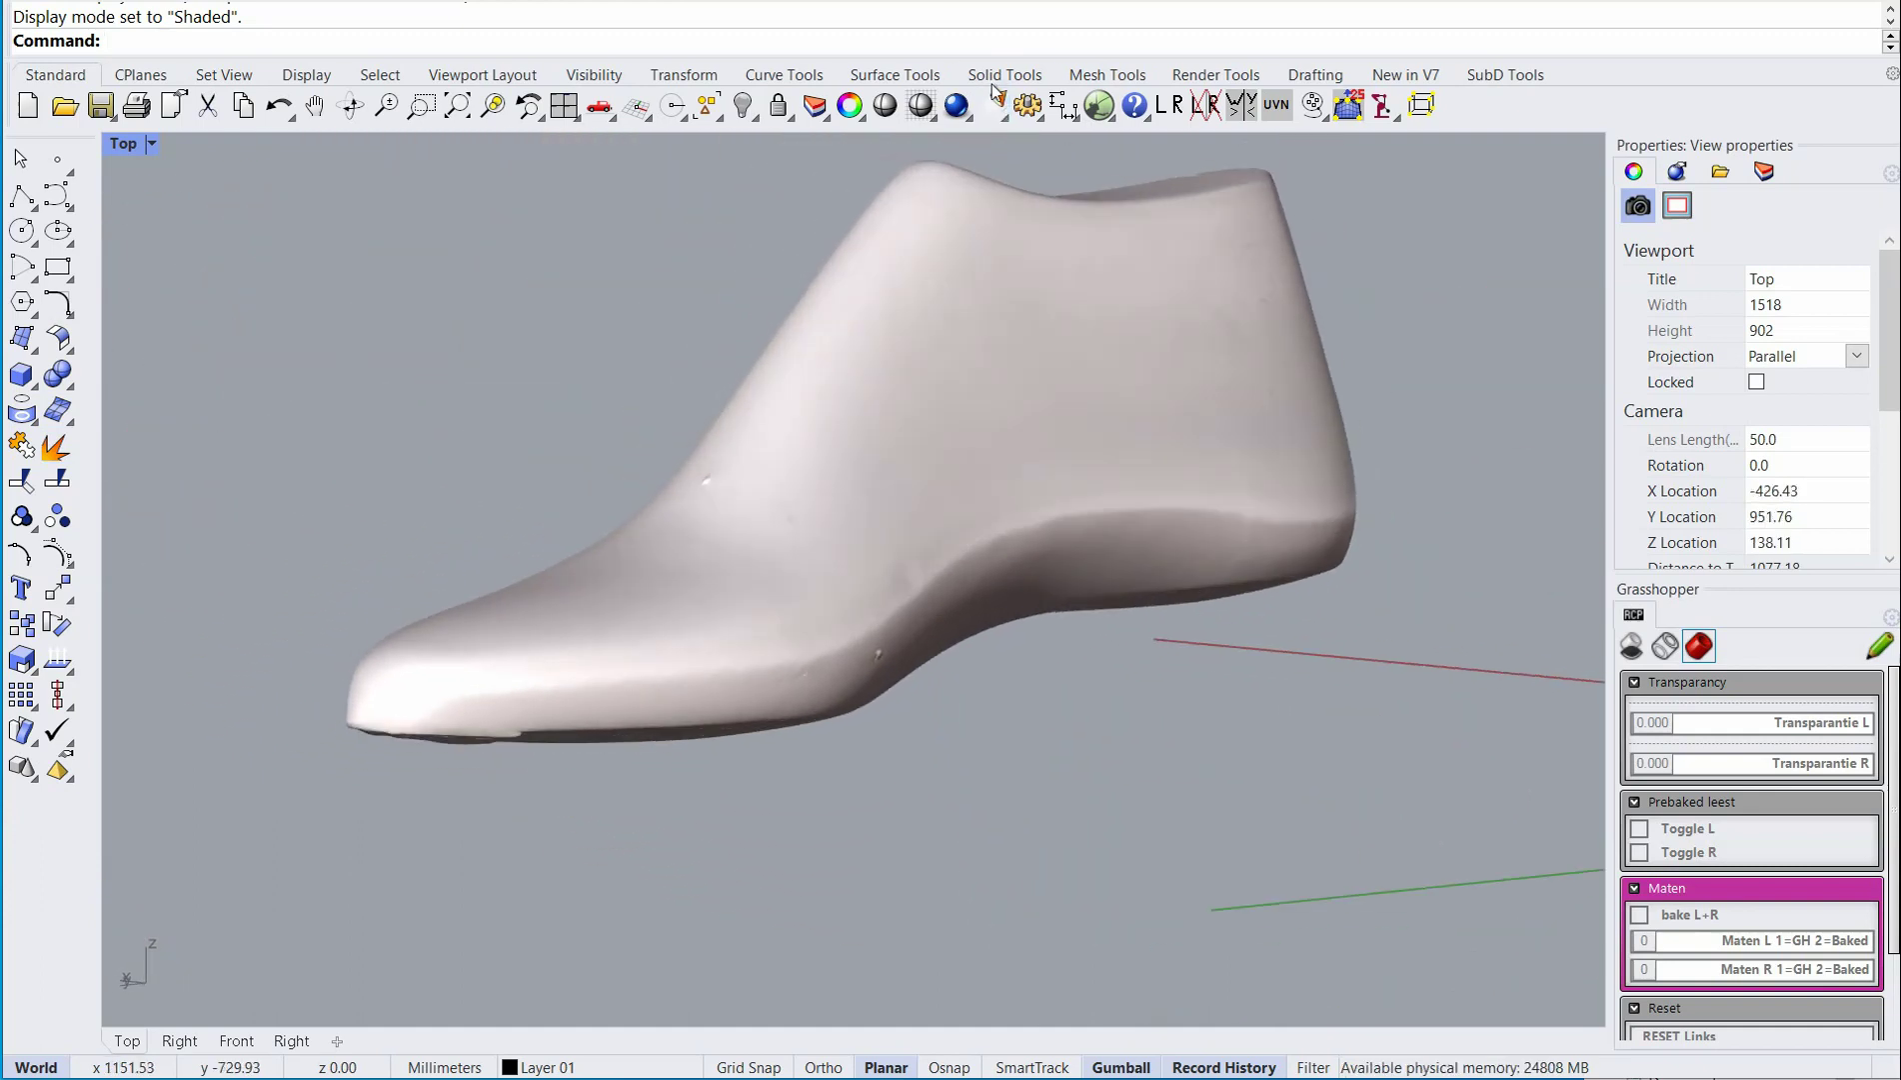
pyautogui.click(935, 115)
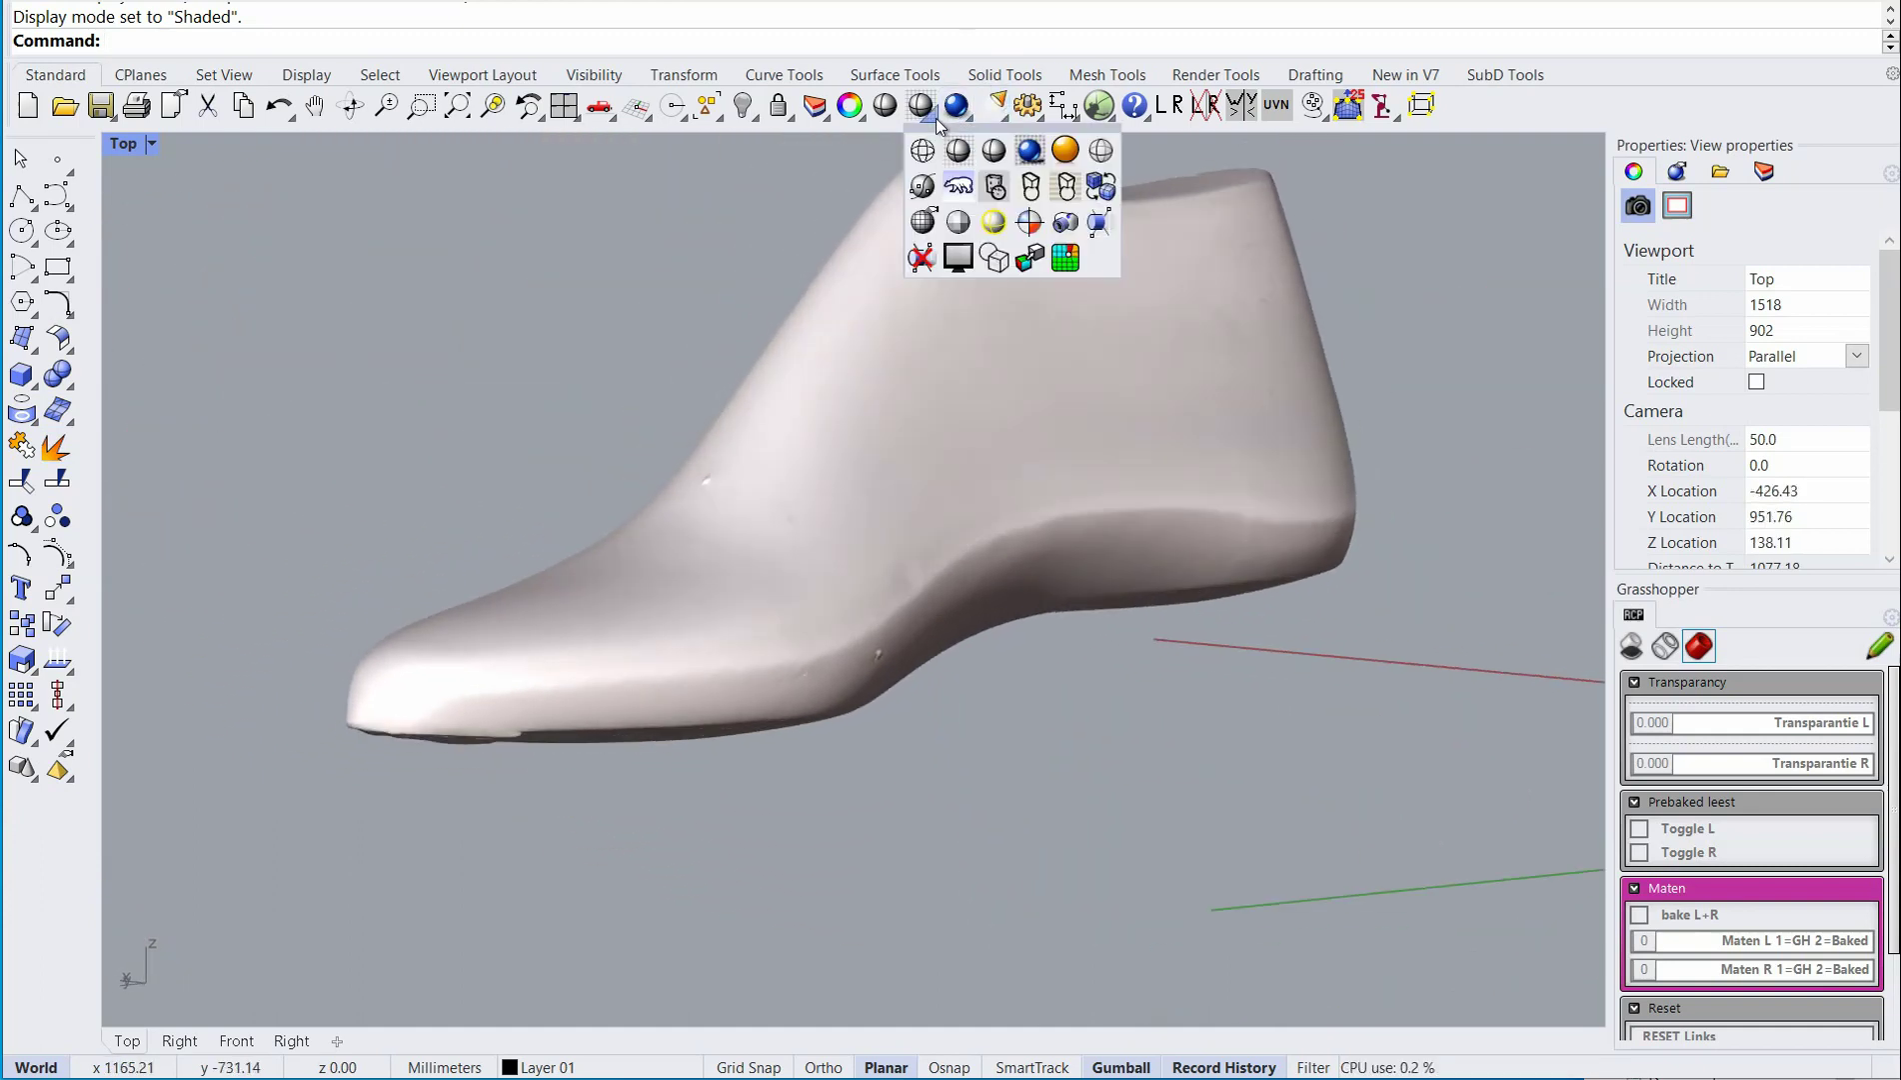
pyautogui.click(1030, 152)
pyautogui.moveTo(887, 344); pyautogui.dragTo(743, 667, button='right')
pyautogui.scroll(5, 722, 693)
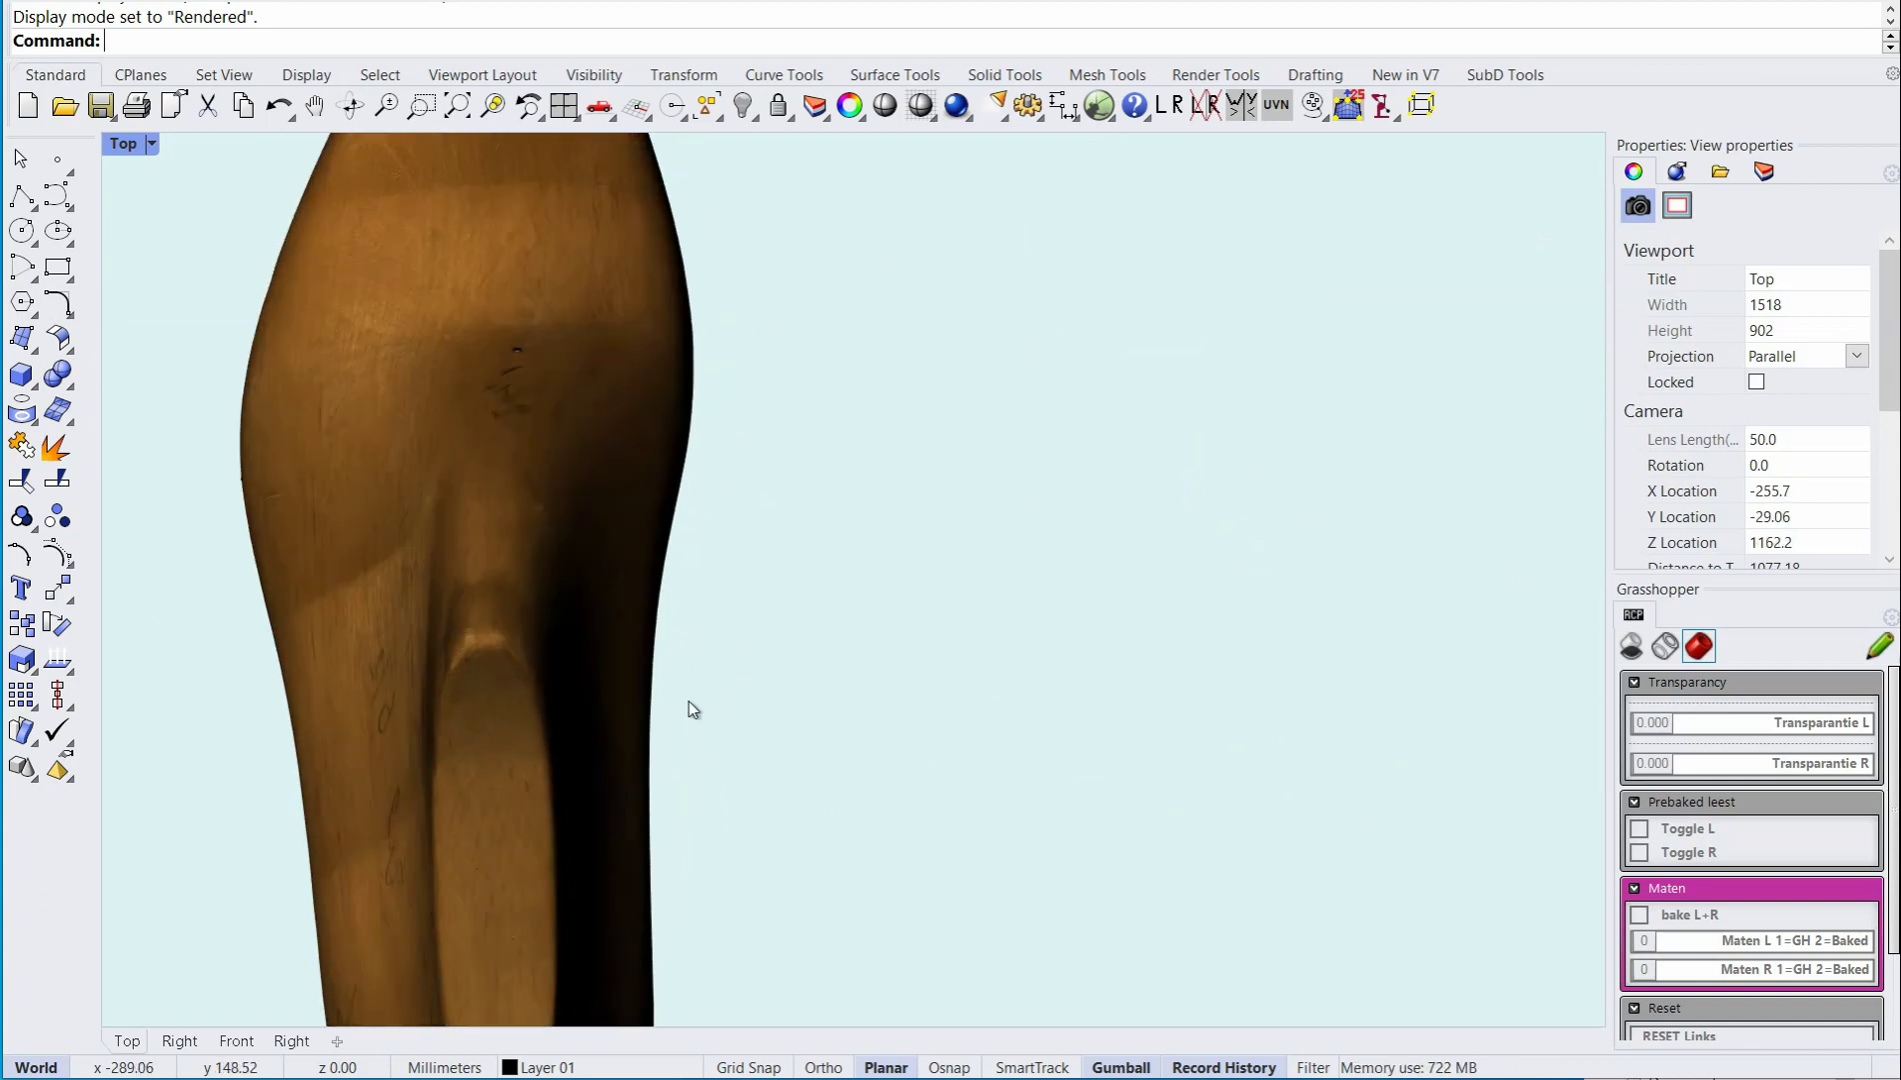
pyautogui.scroll(-6, 689, 701)
pyautogui.keyDown('shift'); pyautogui.moveTo(1354, 841); pyautogui.dragTo(721, 746, button='right'); pyautogui.keyUp('shift')
pyautogui.scroll(-4, 908, 707)
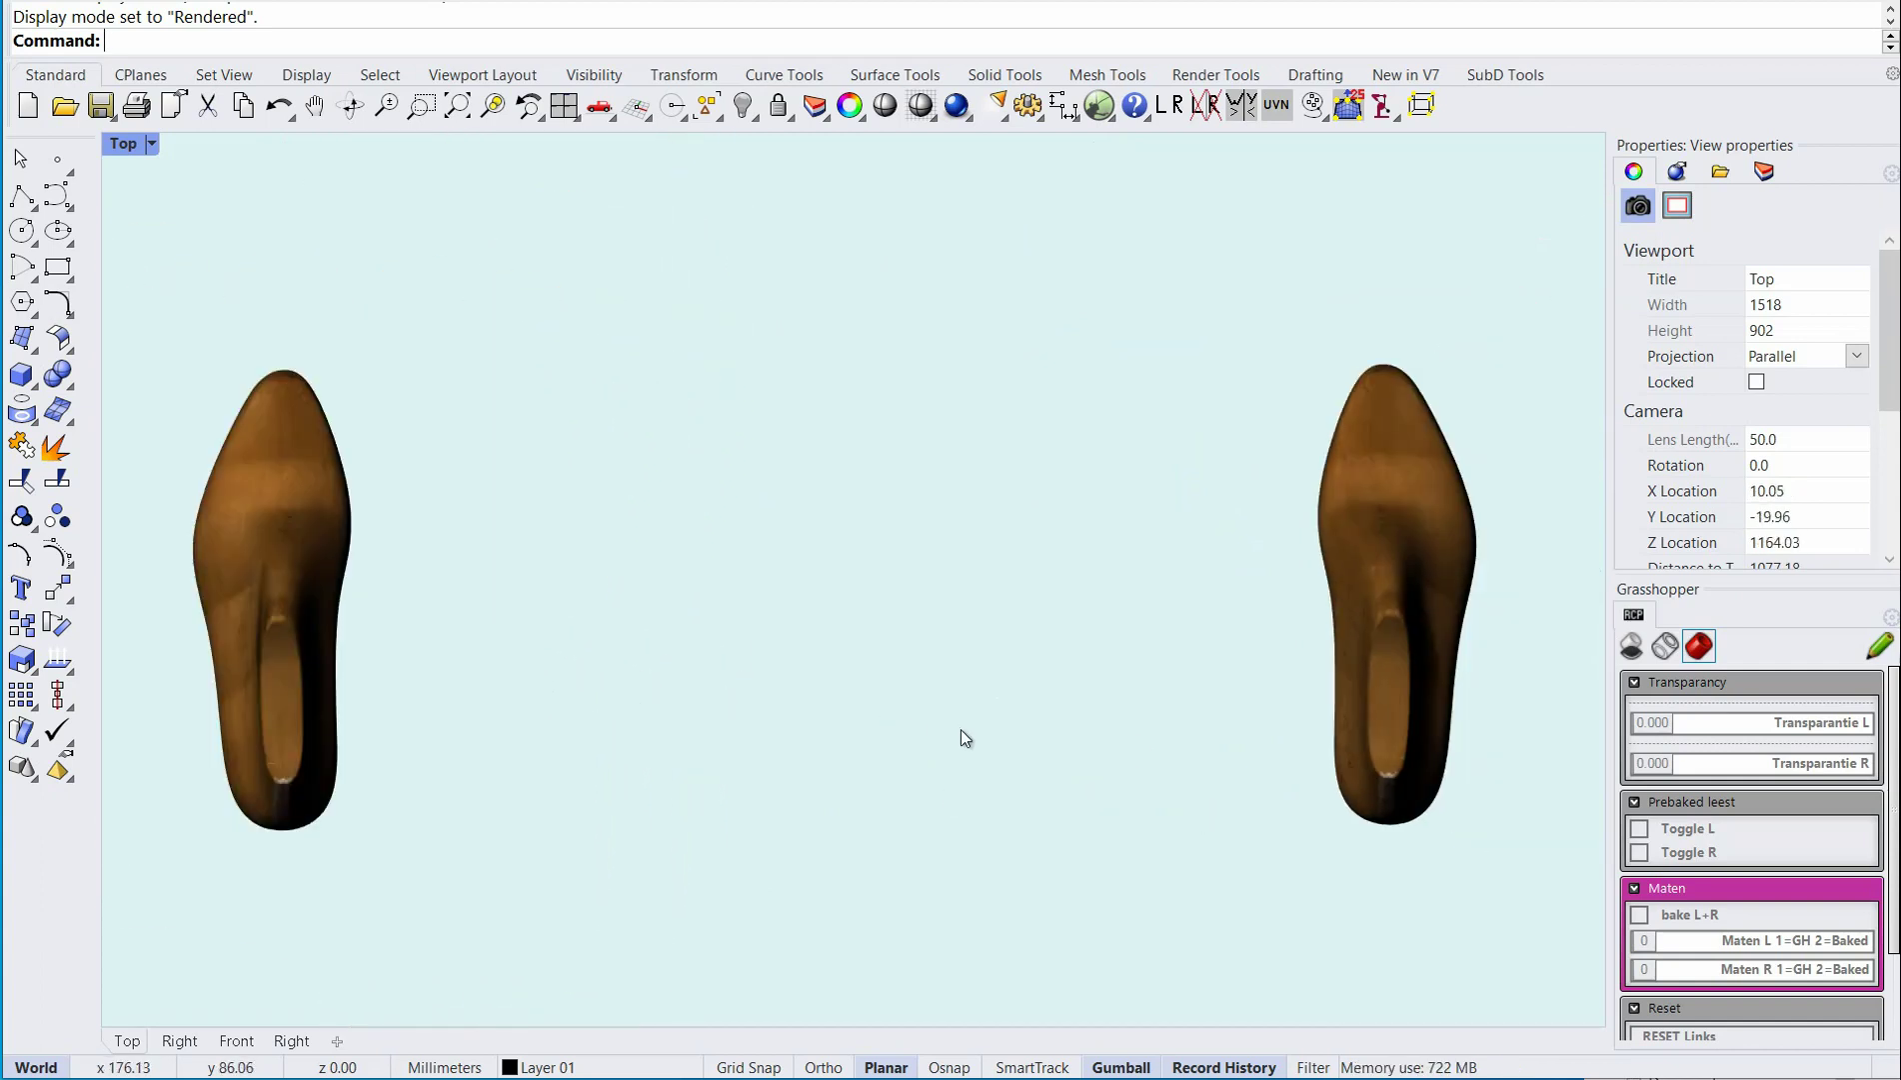
pyautogui.moveTo(960, 737); pyautogui.dragTo(1035, 514, button='right')
pyautogui.scroll(3, 1048, 637)
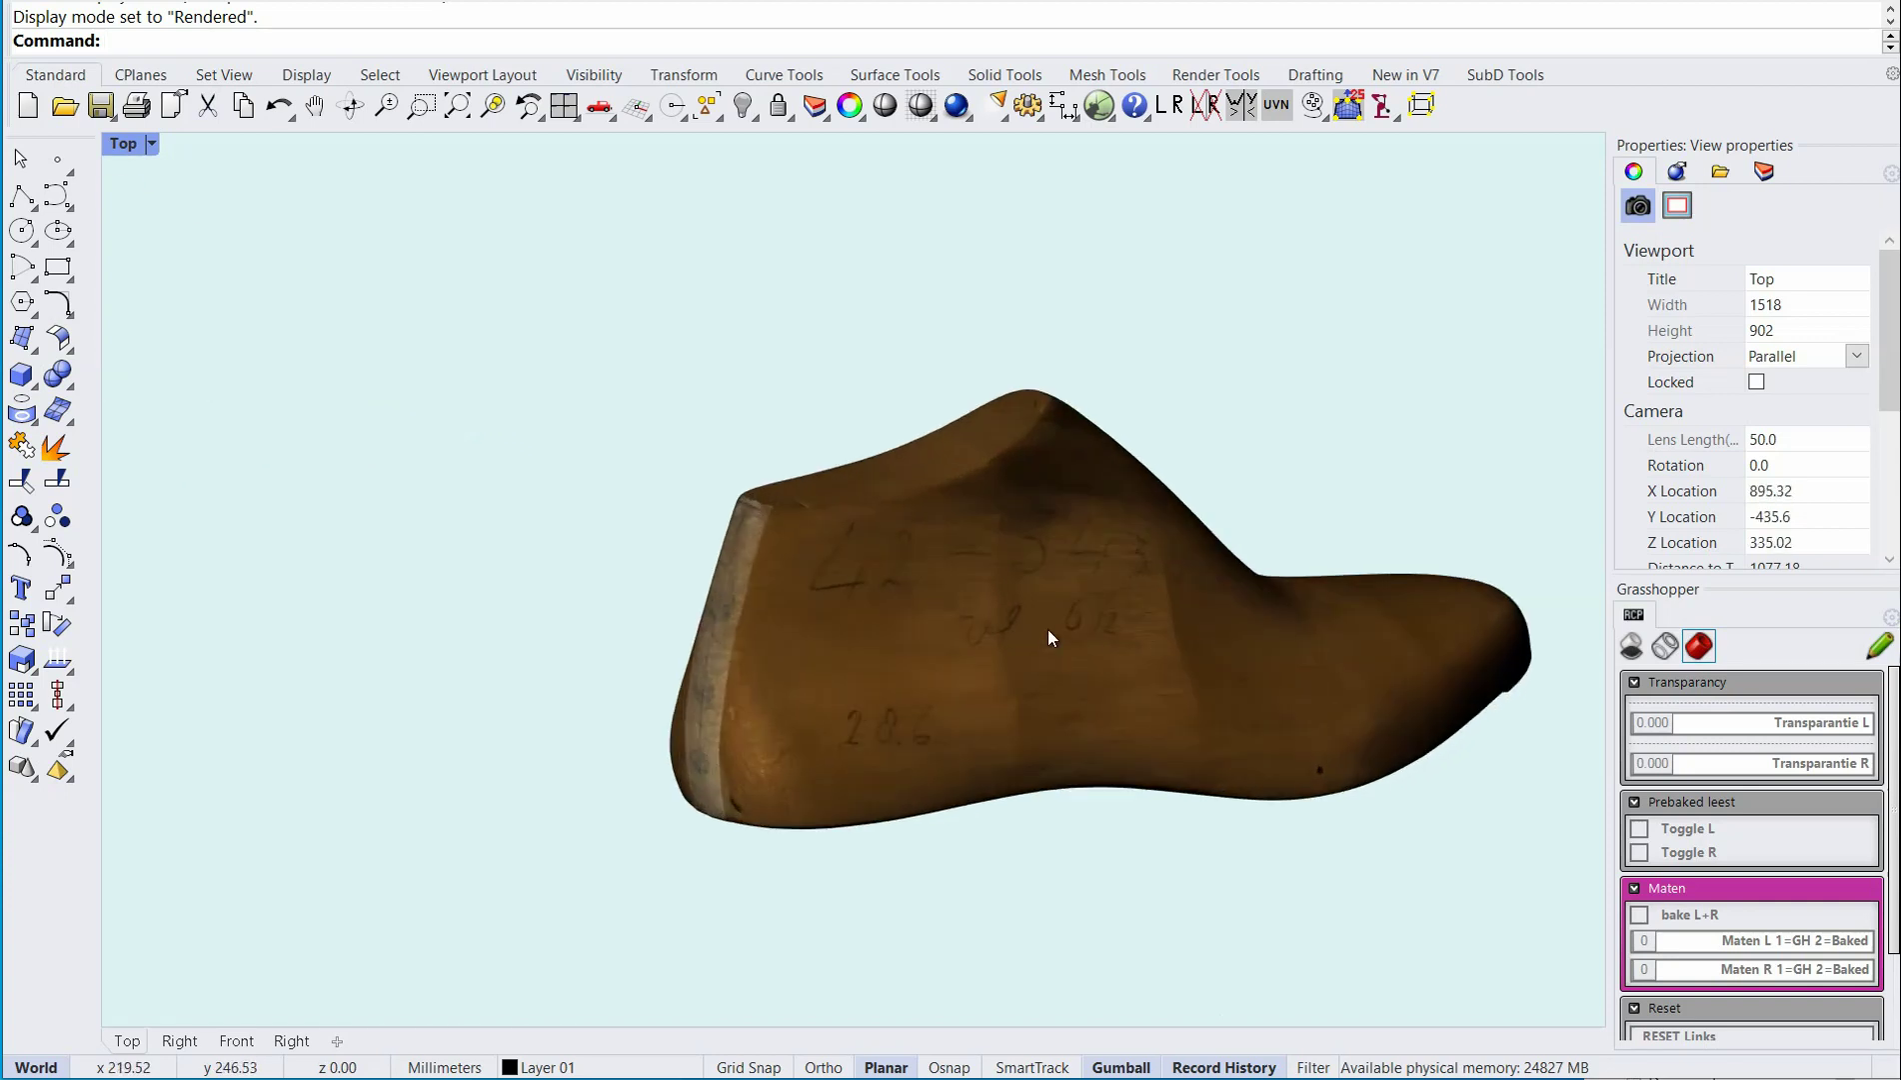
pyautogui.moveTo(1048, 636); pyautogui.dragTo(1150, 560, button='right')
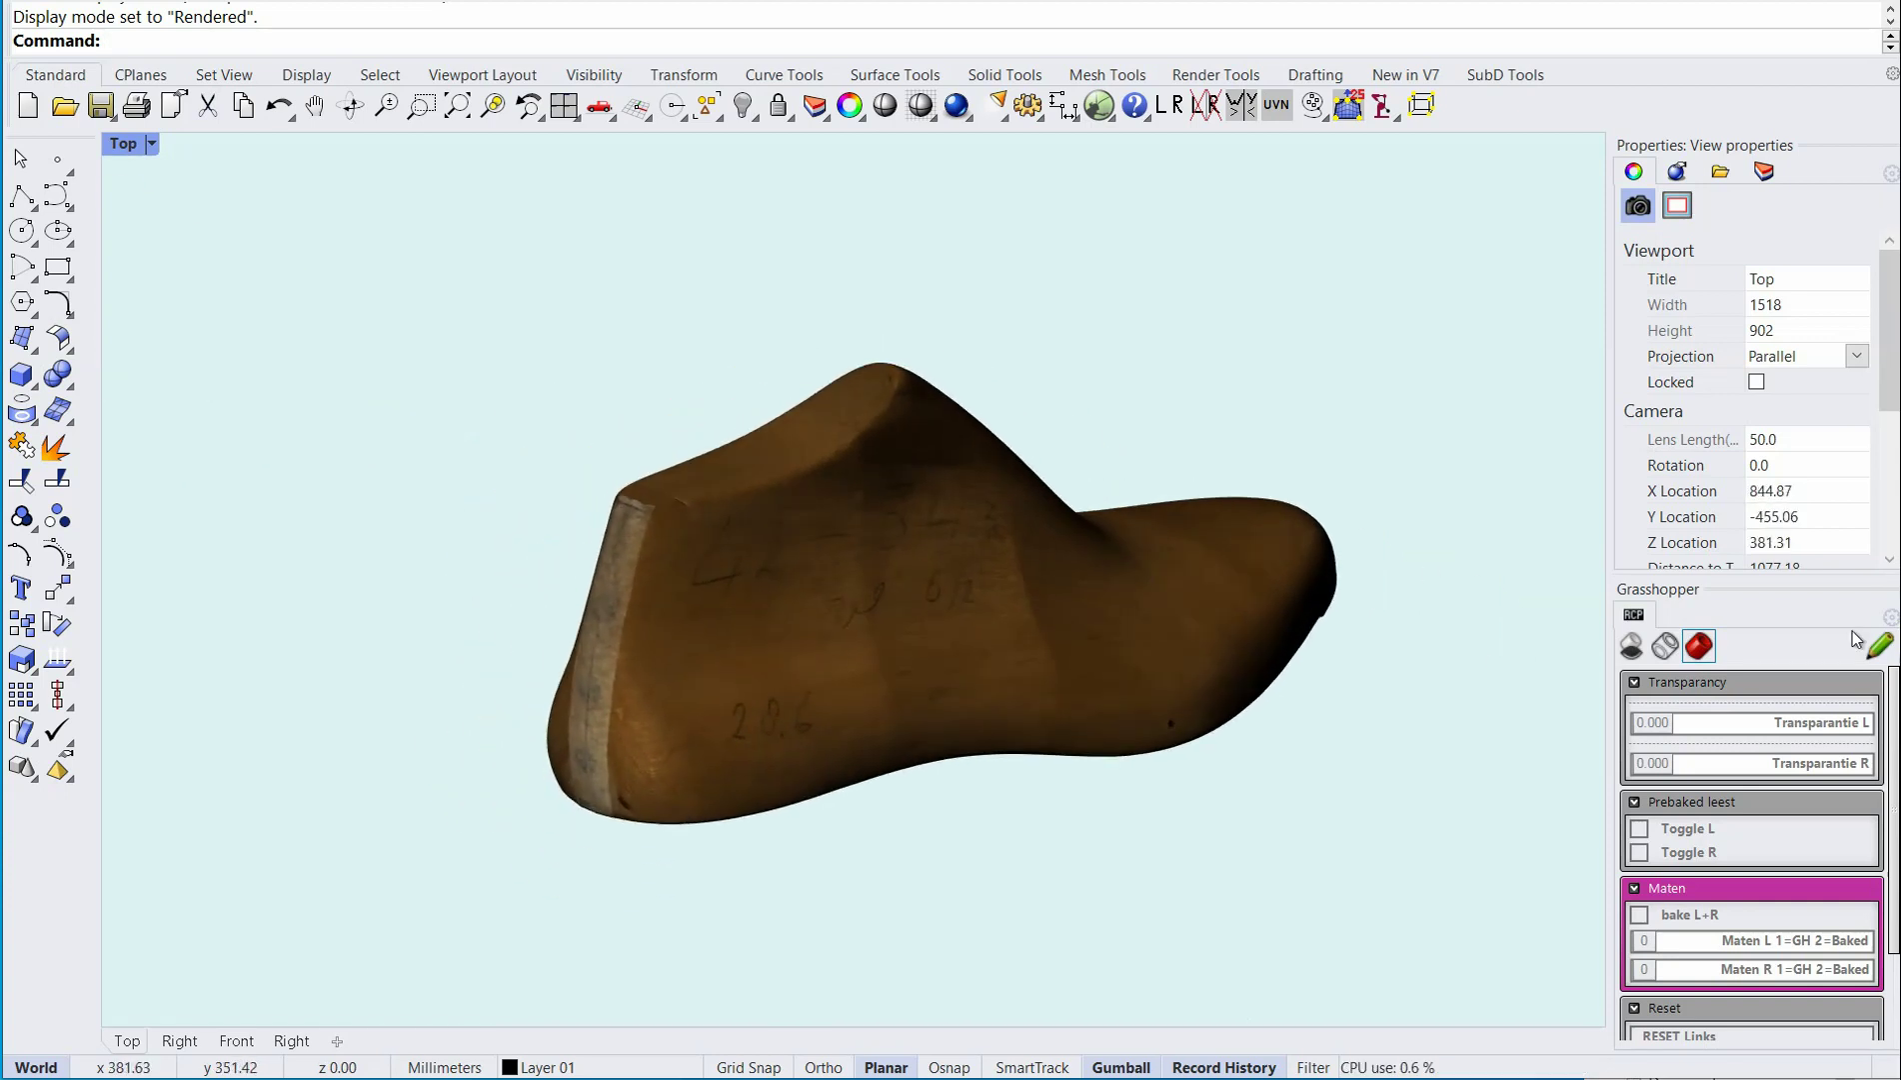
# Turn on the Blauwdrukken layer and compare the shoe last with its footprint scan from above and from the side.
pyautogui.click(1764, 174)
pyautogui.click(1841, 294)
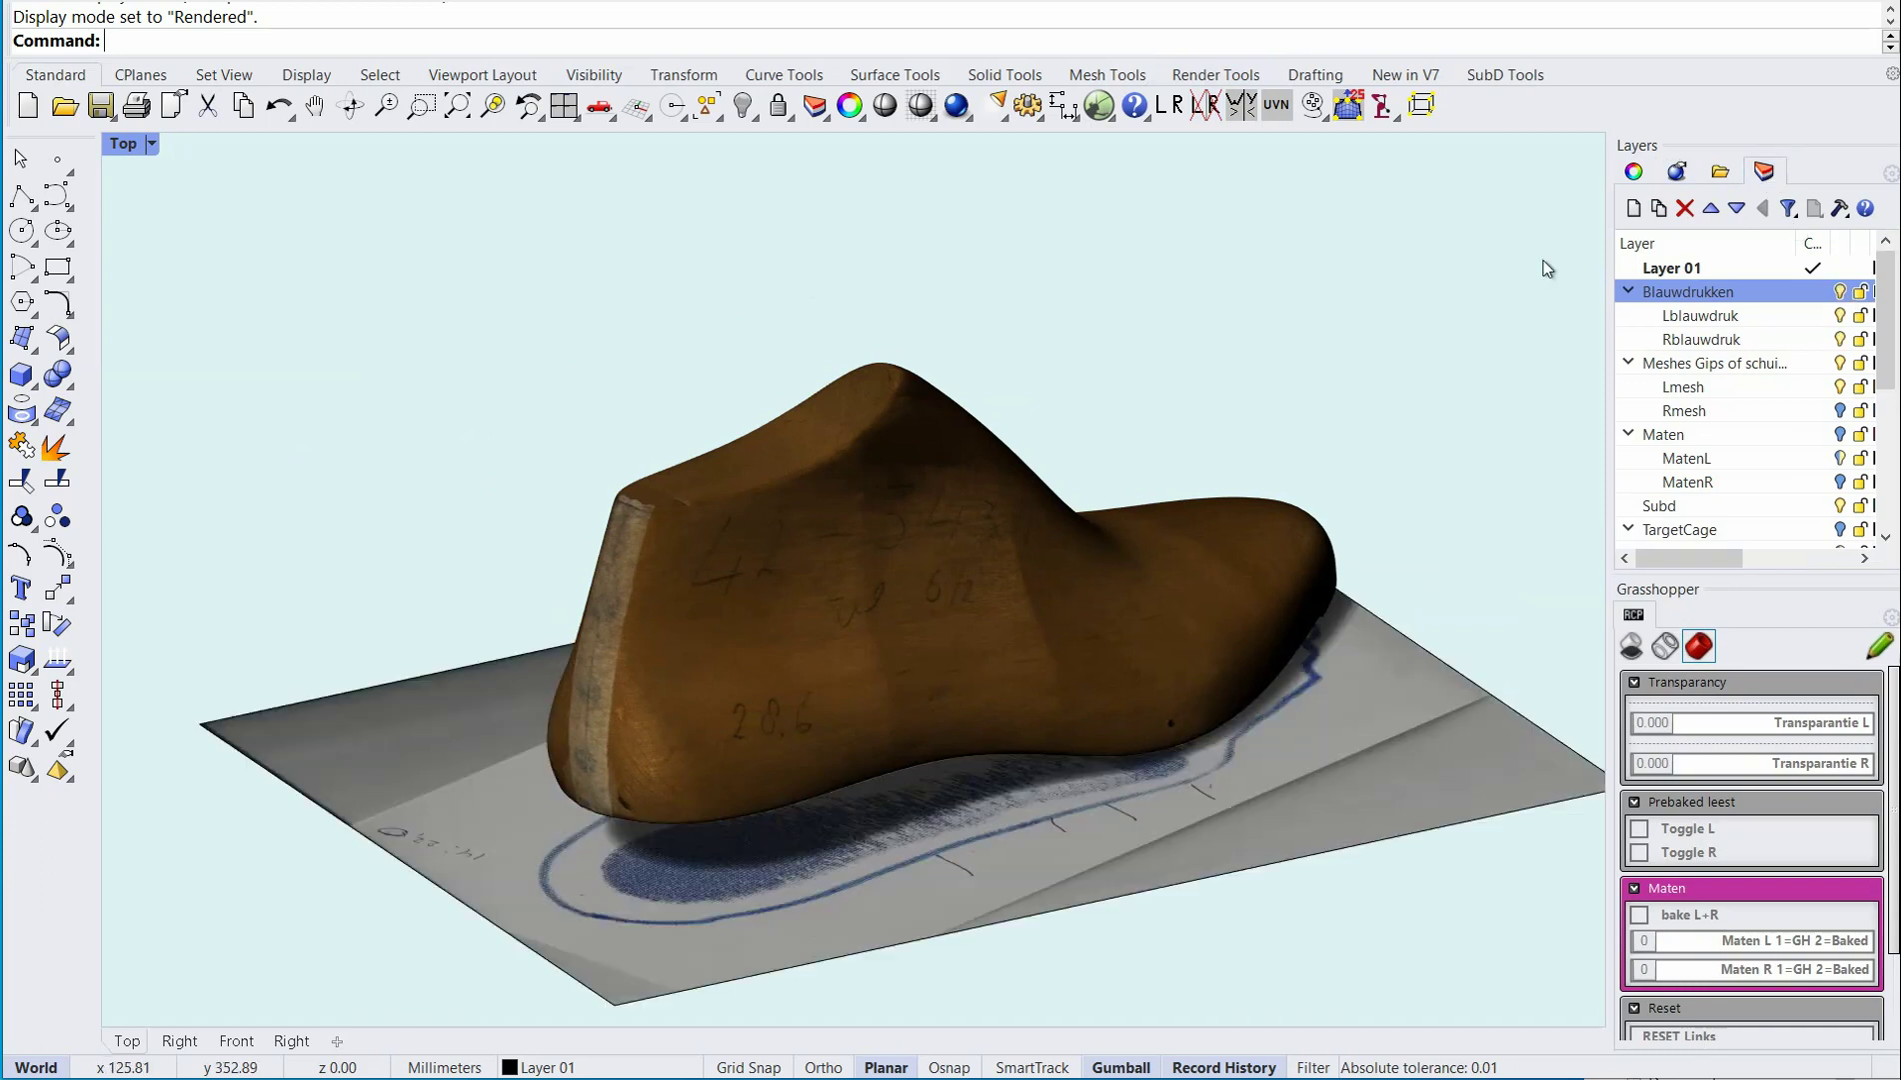
pyautogui.scroll(-6, 835, 343)
pyautogui.moveTo(834, 343); pyautogui.dragTo(899, 398, button='right')
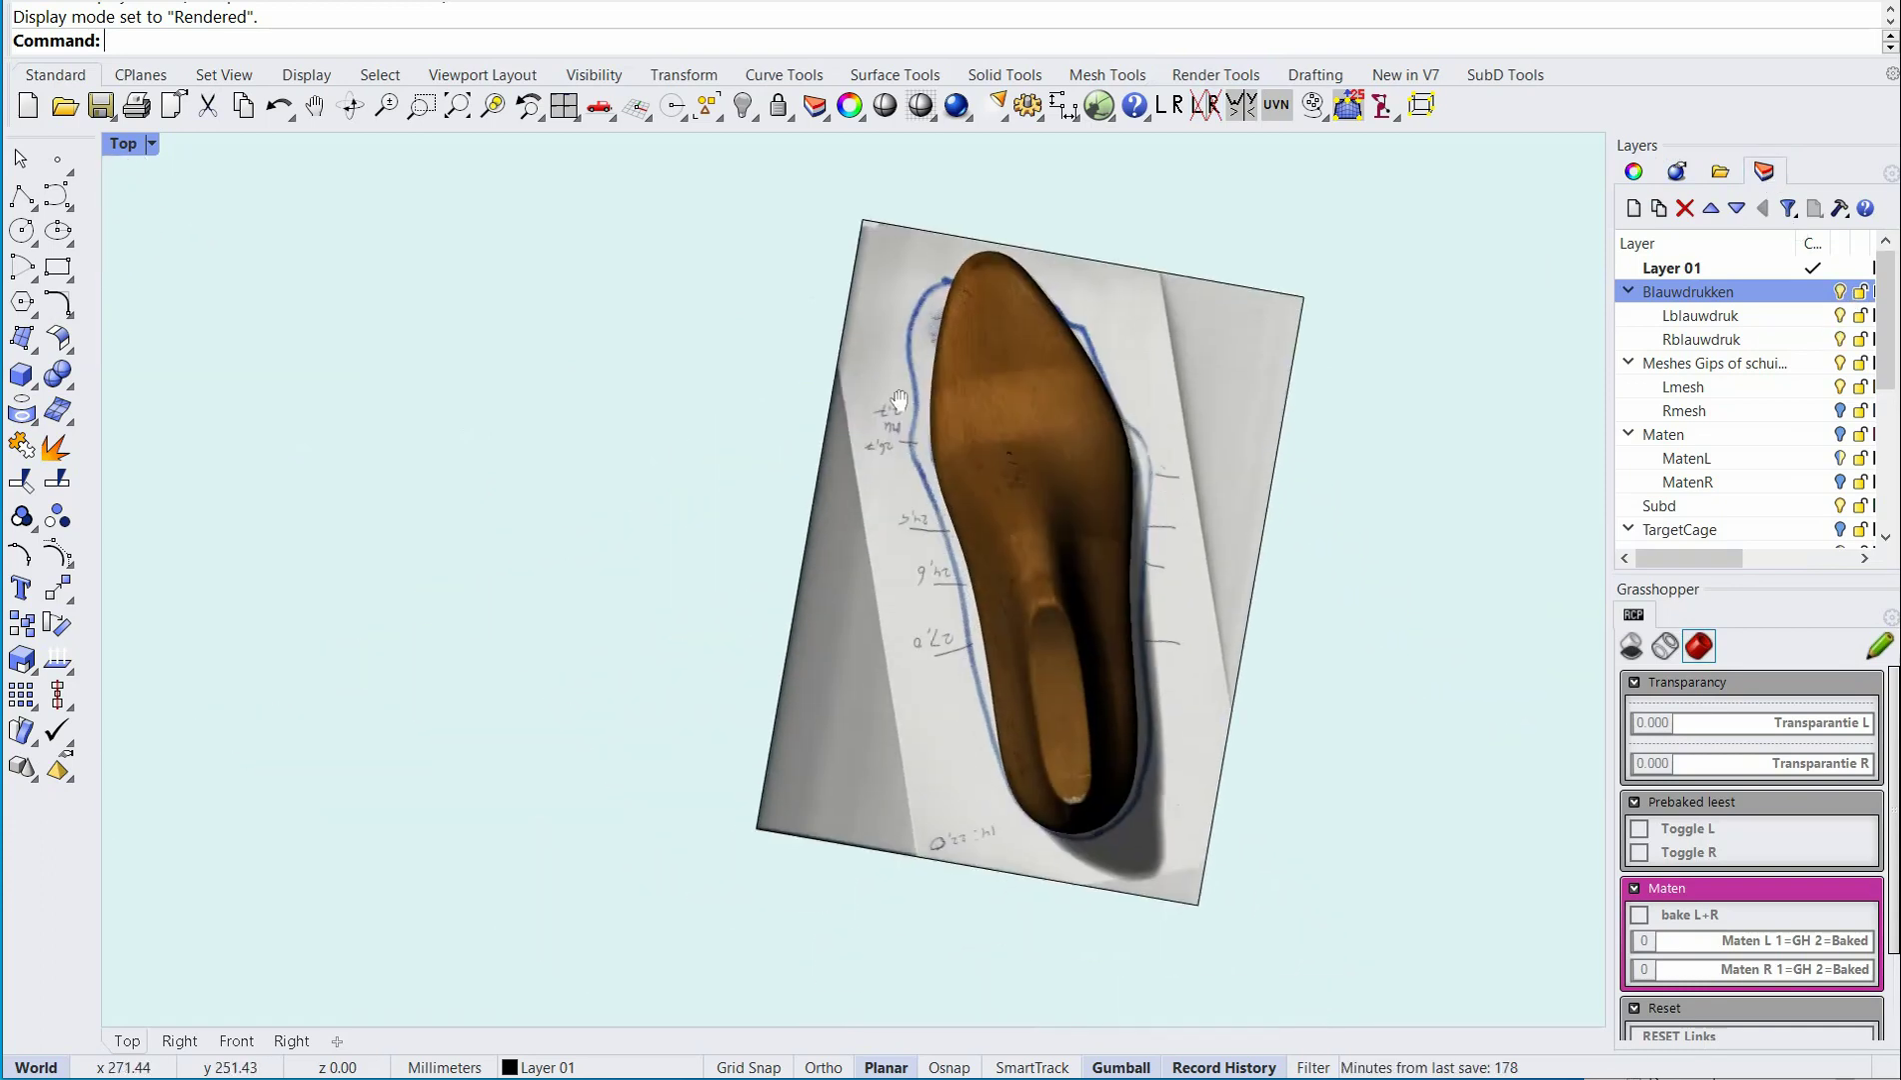
pyautogui.scroll(4, 1177, 571)
pyautogui.moveTo(1279, 656); pyautogui.dragTo(1247, 832, button='right')
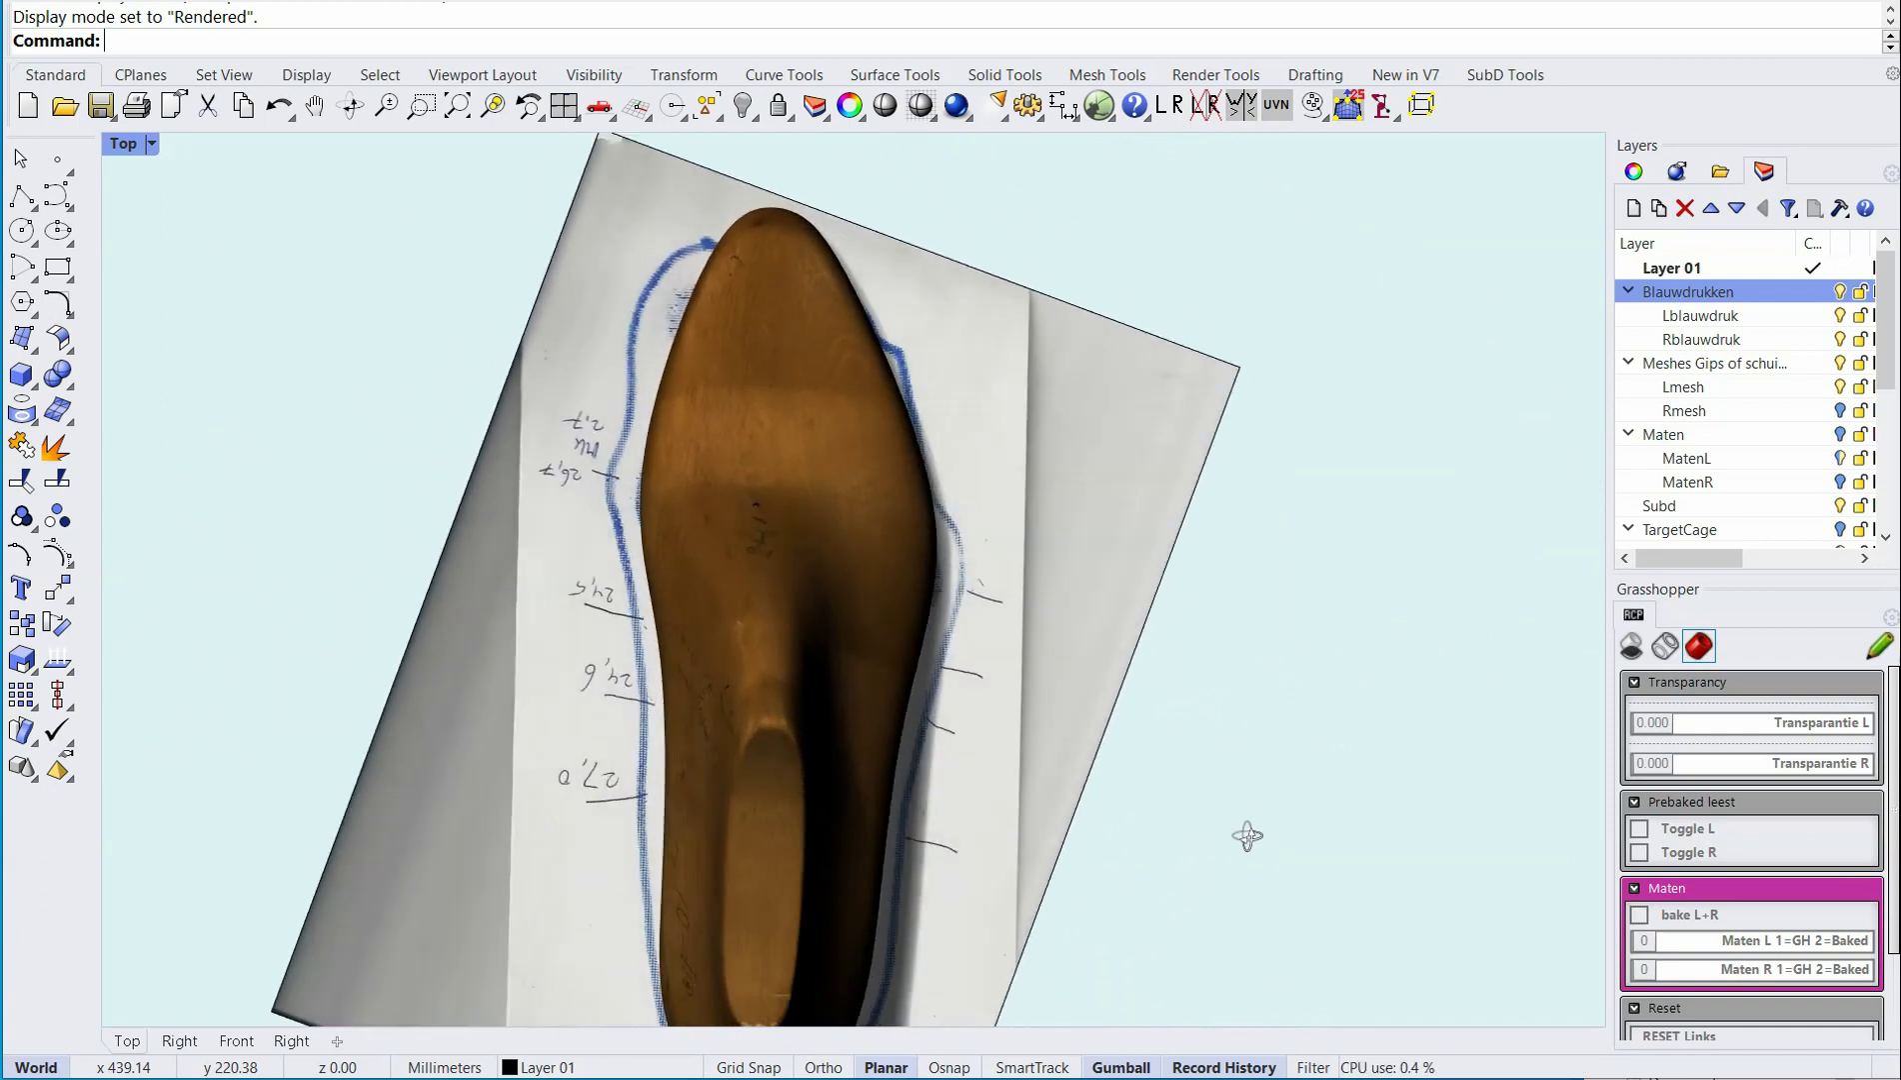
pyautogui.moveTo(784, 676); pyautogui.dragTo(921, 622, button='right')
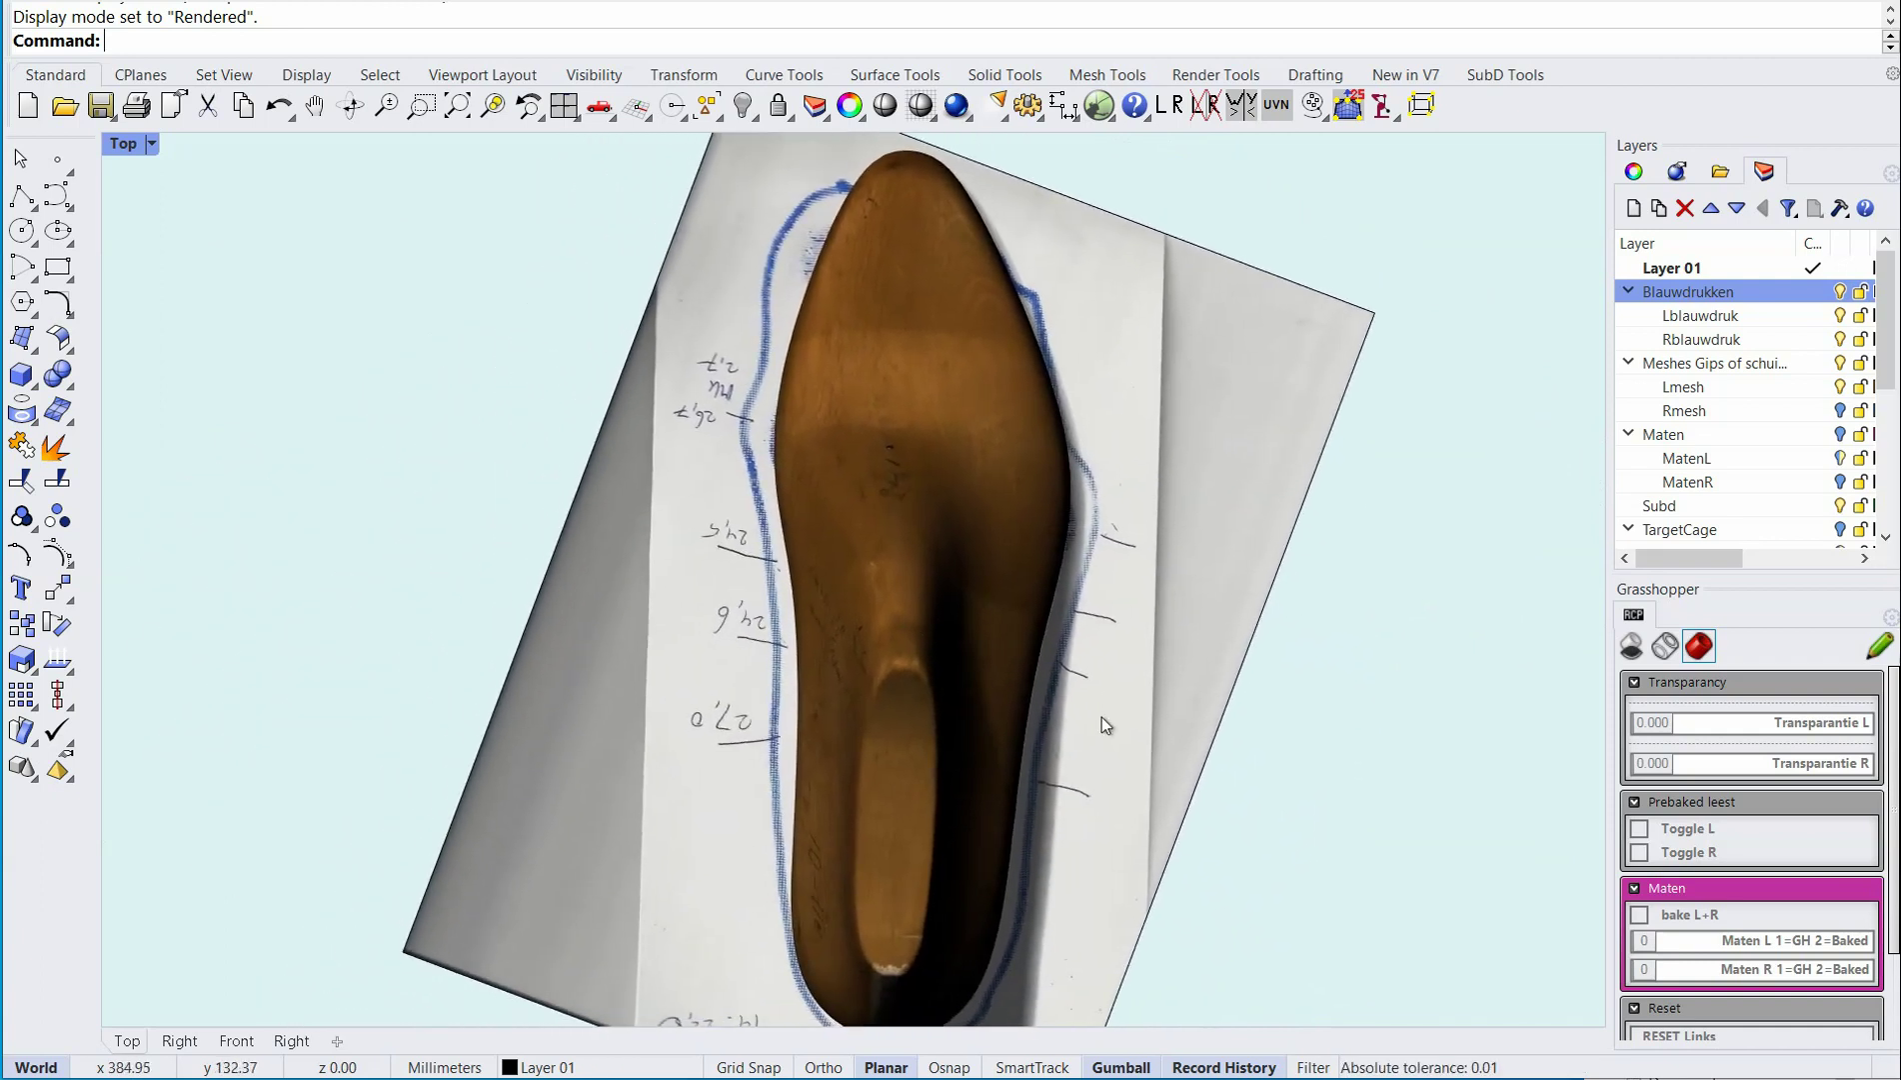
pyautogui.scroll(-3, 1091, 695)
pyautogui.keyDown('ctrl'); pyautogui.keyDown('shift'); pyautogui.moveTo(1189, 739); pyautogui.dragTo(722, 584, button='right'); pyautogui.keyUp('shift'); pyautogui.keyUp('ctrl')
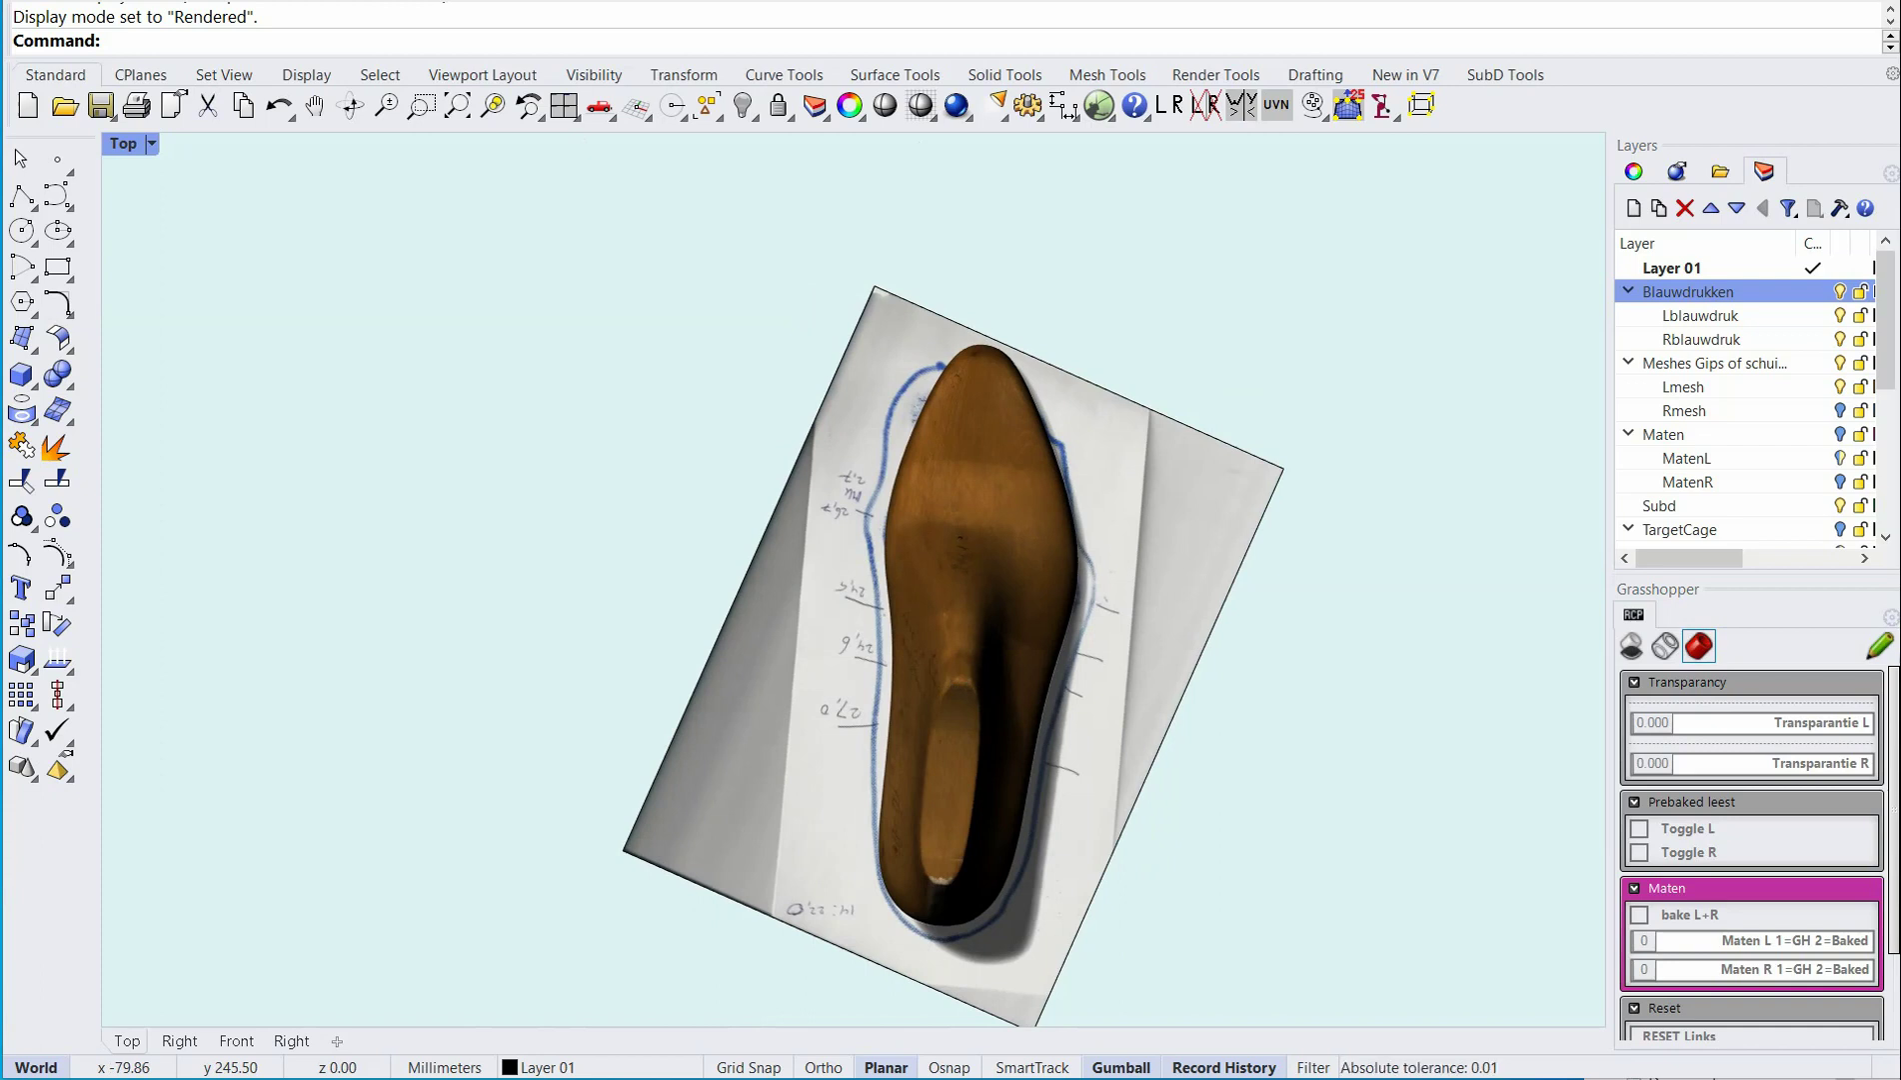
pyautogui.keyDown('ctrl'); pyautogui.keyDown('shift'); pyautogui.moveTo(1203, 799); pyautogui.dragTo(637, 556, button='right'); pyautogui.keyUp('shift'); pyautogui.keyUp('ctrl')
pyautogui.scroll(5, 690, 562)
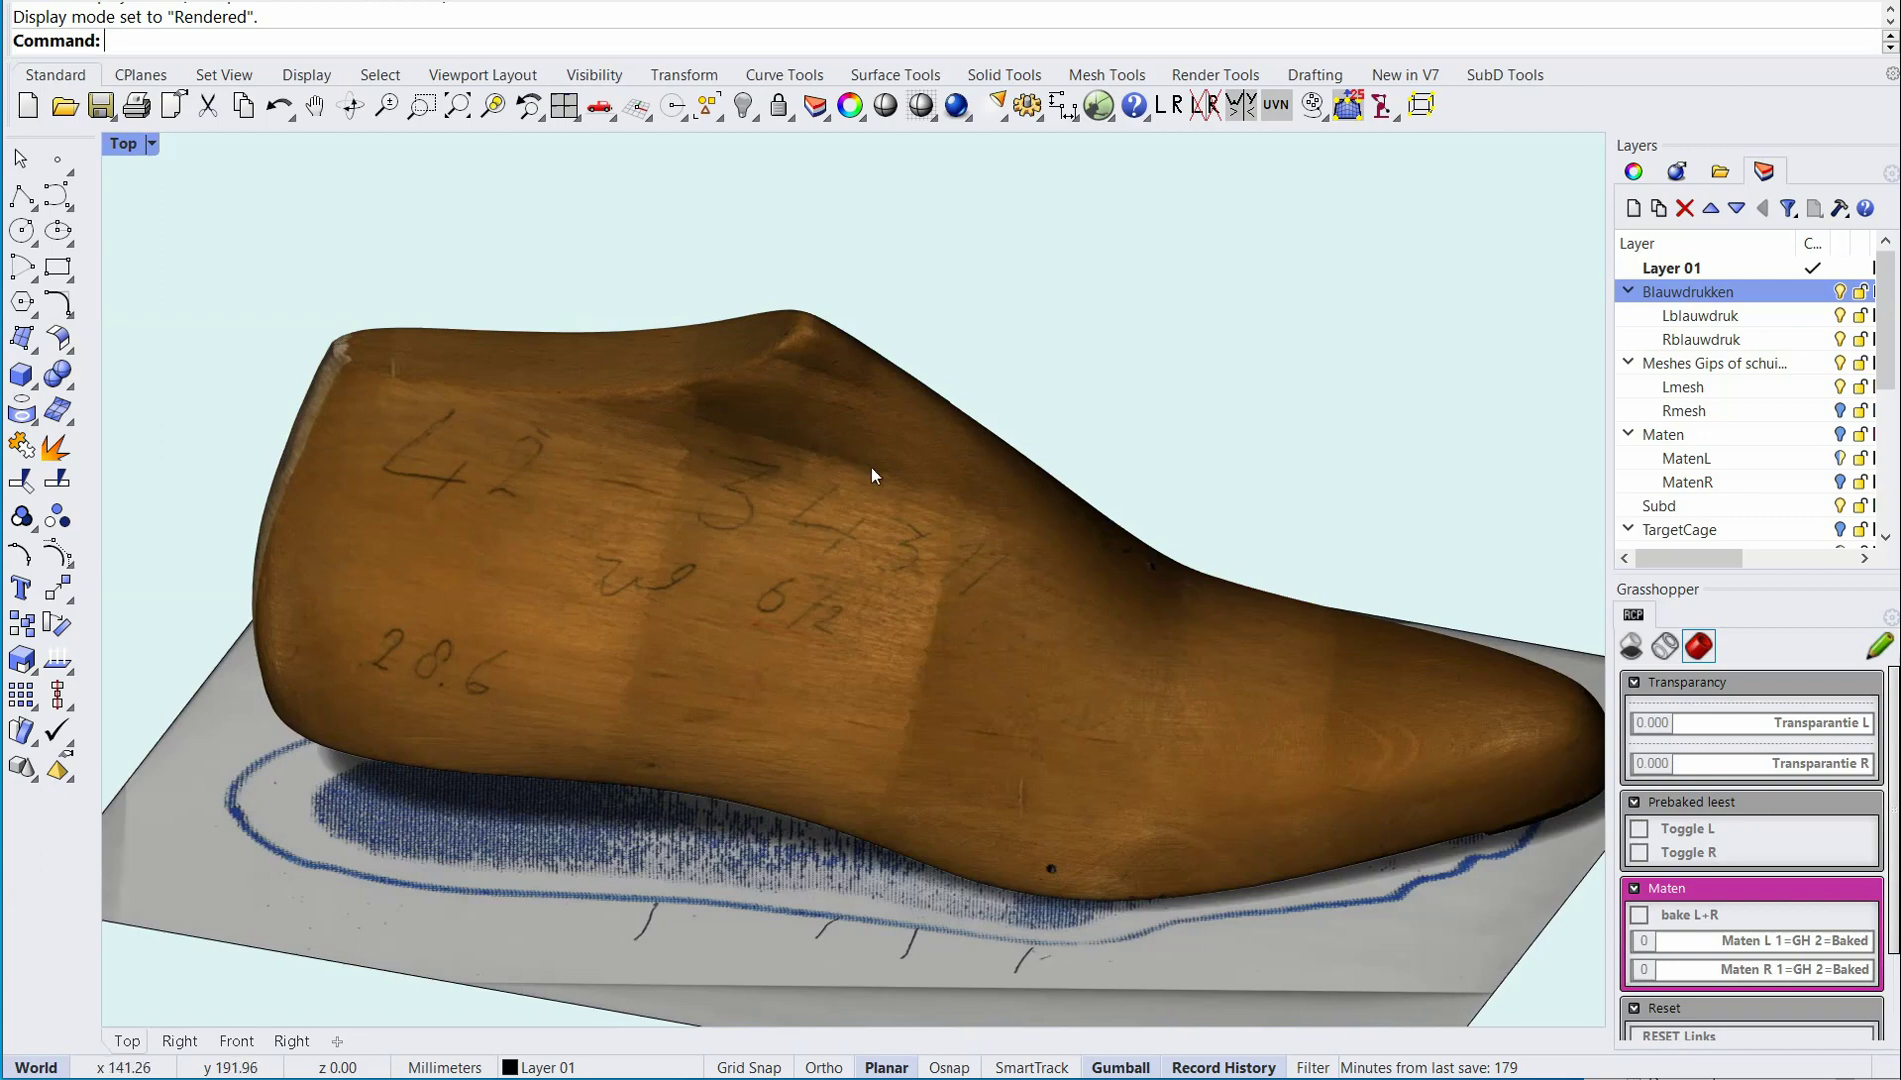
# Switch to Wireframe display, turn on the shoe last mesh's control points and examine its vertices up close.
pyautogui.click(921, 104)
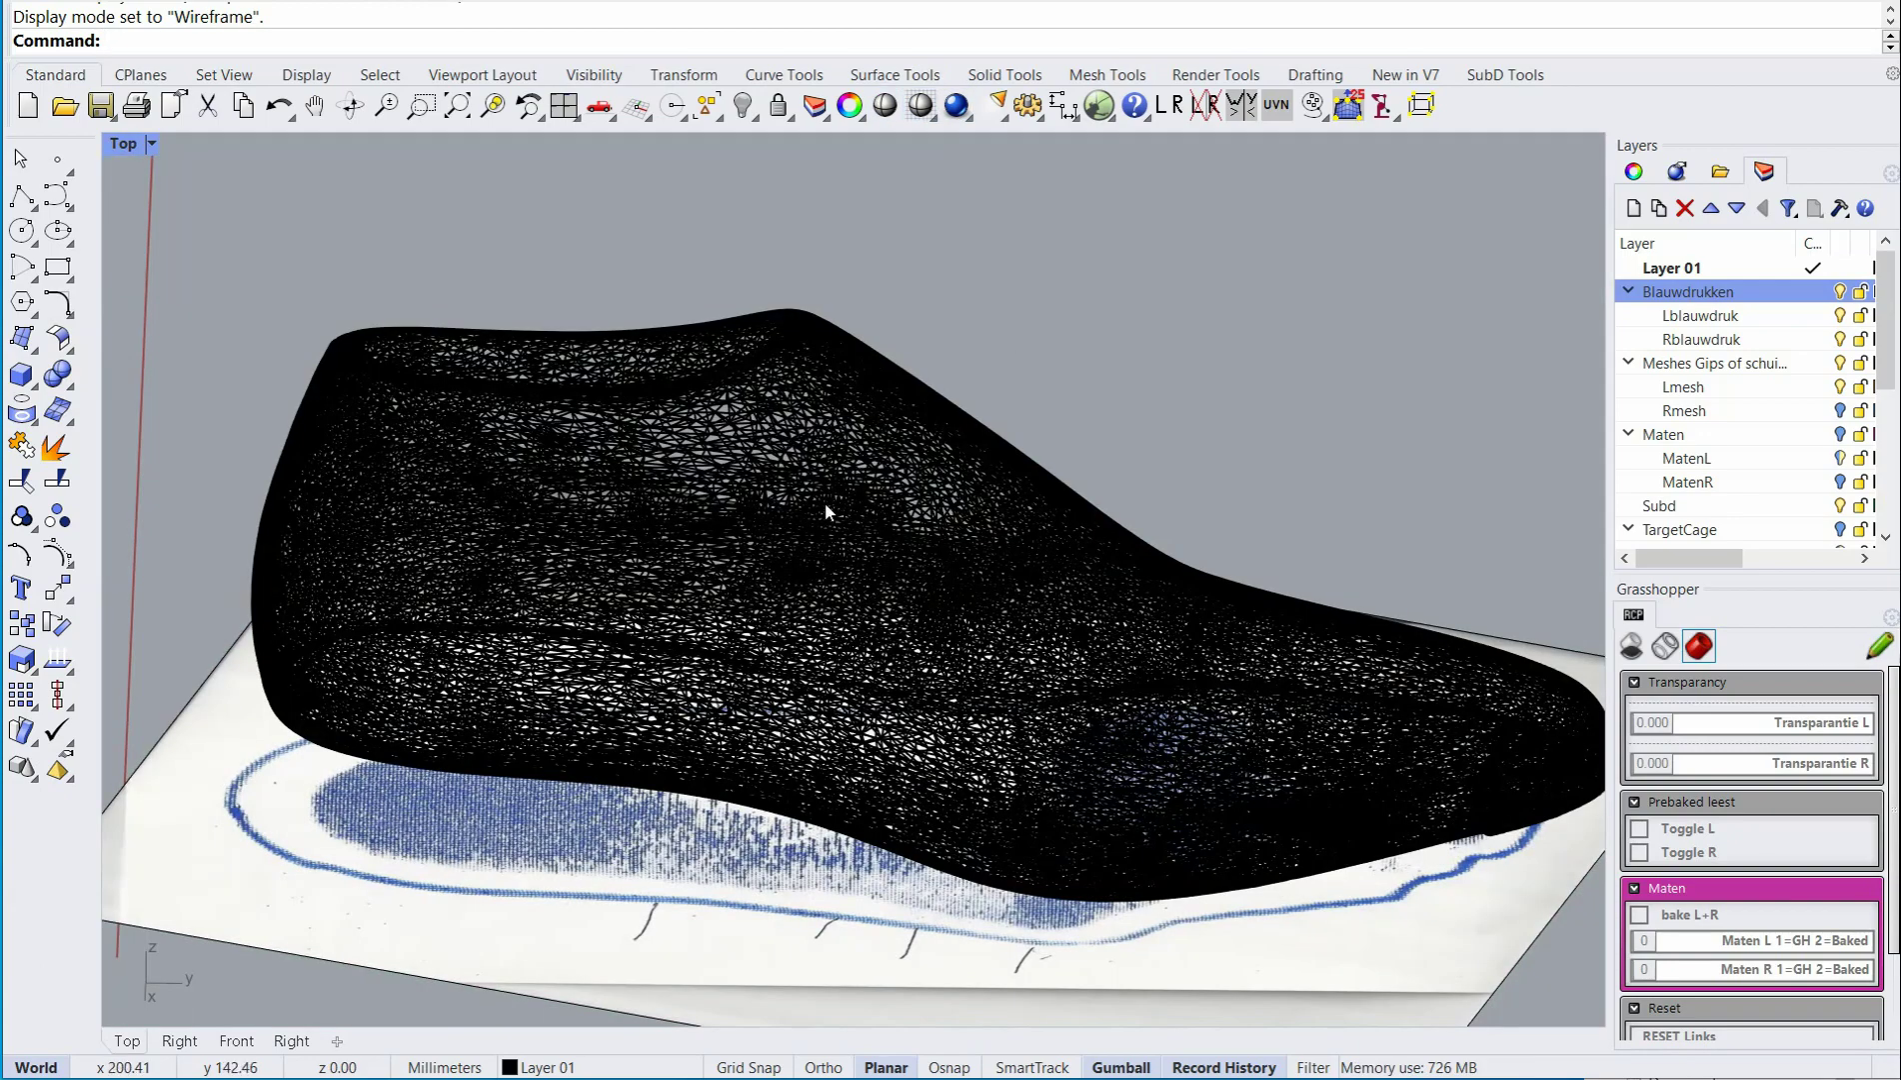
pyautogui.scroll(6, 835, 470)
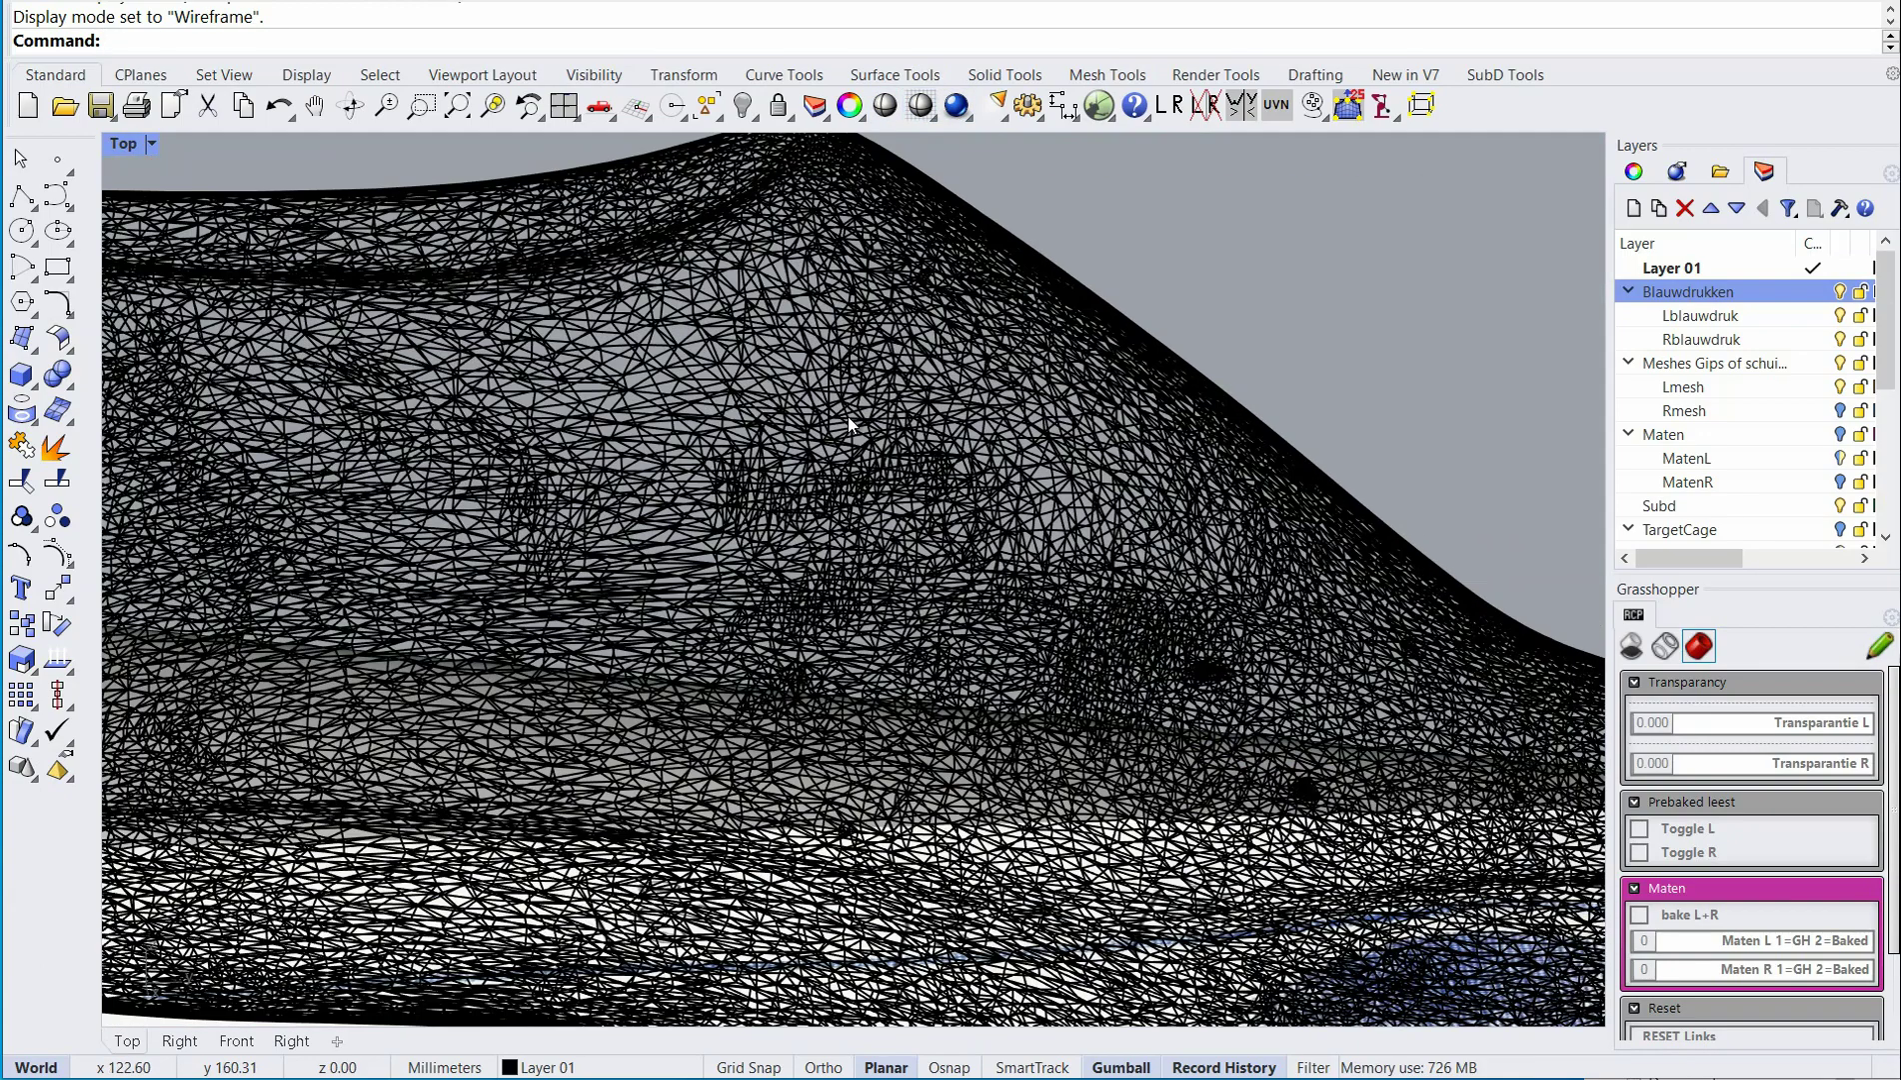
pyautogui.click(843, 424)
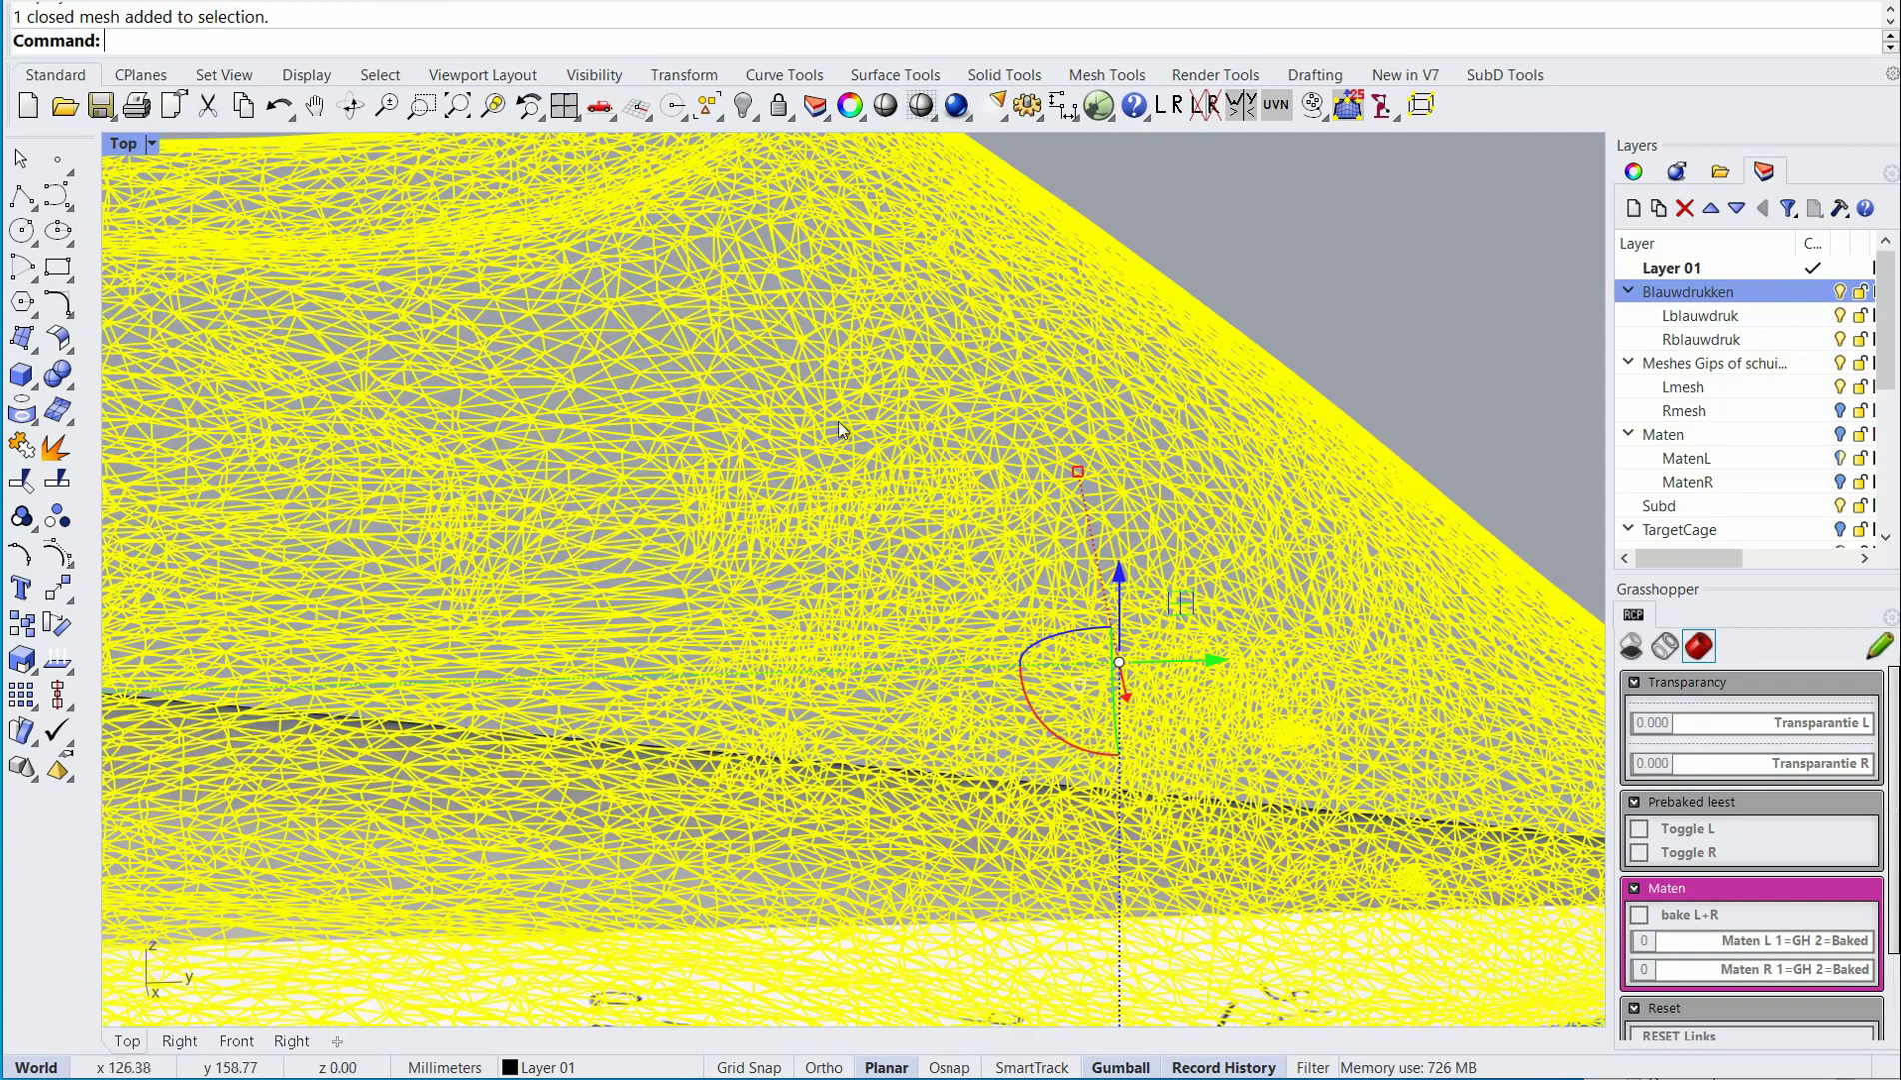
pyautogui.scroll(-6, 840, 430)
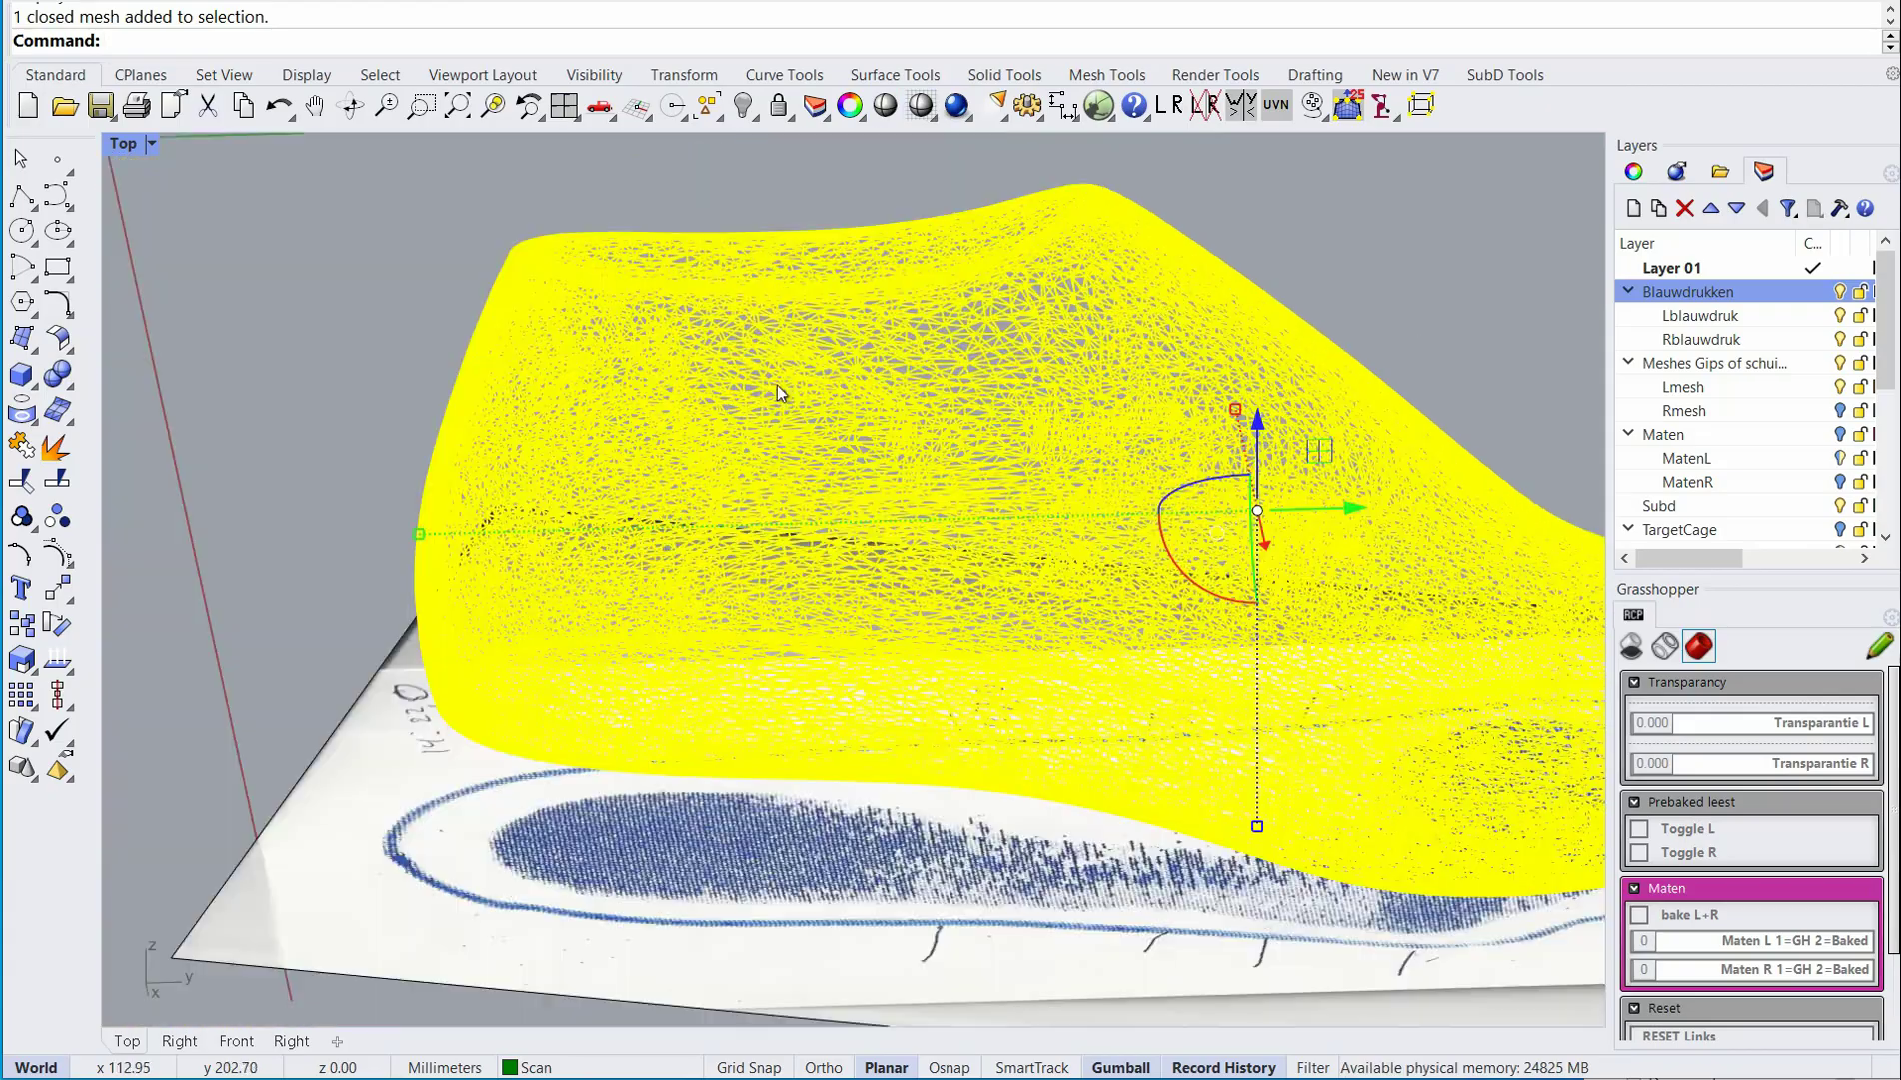
pyautogui.click(60, 554)
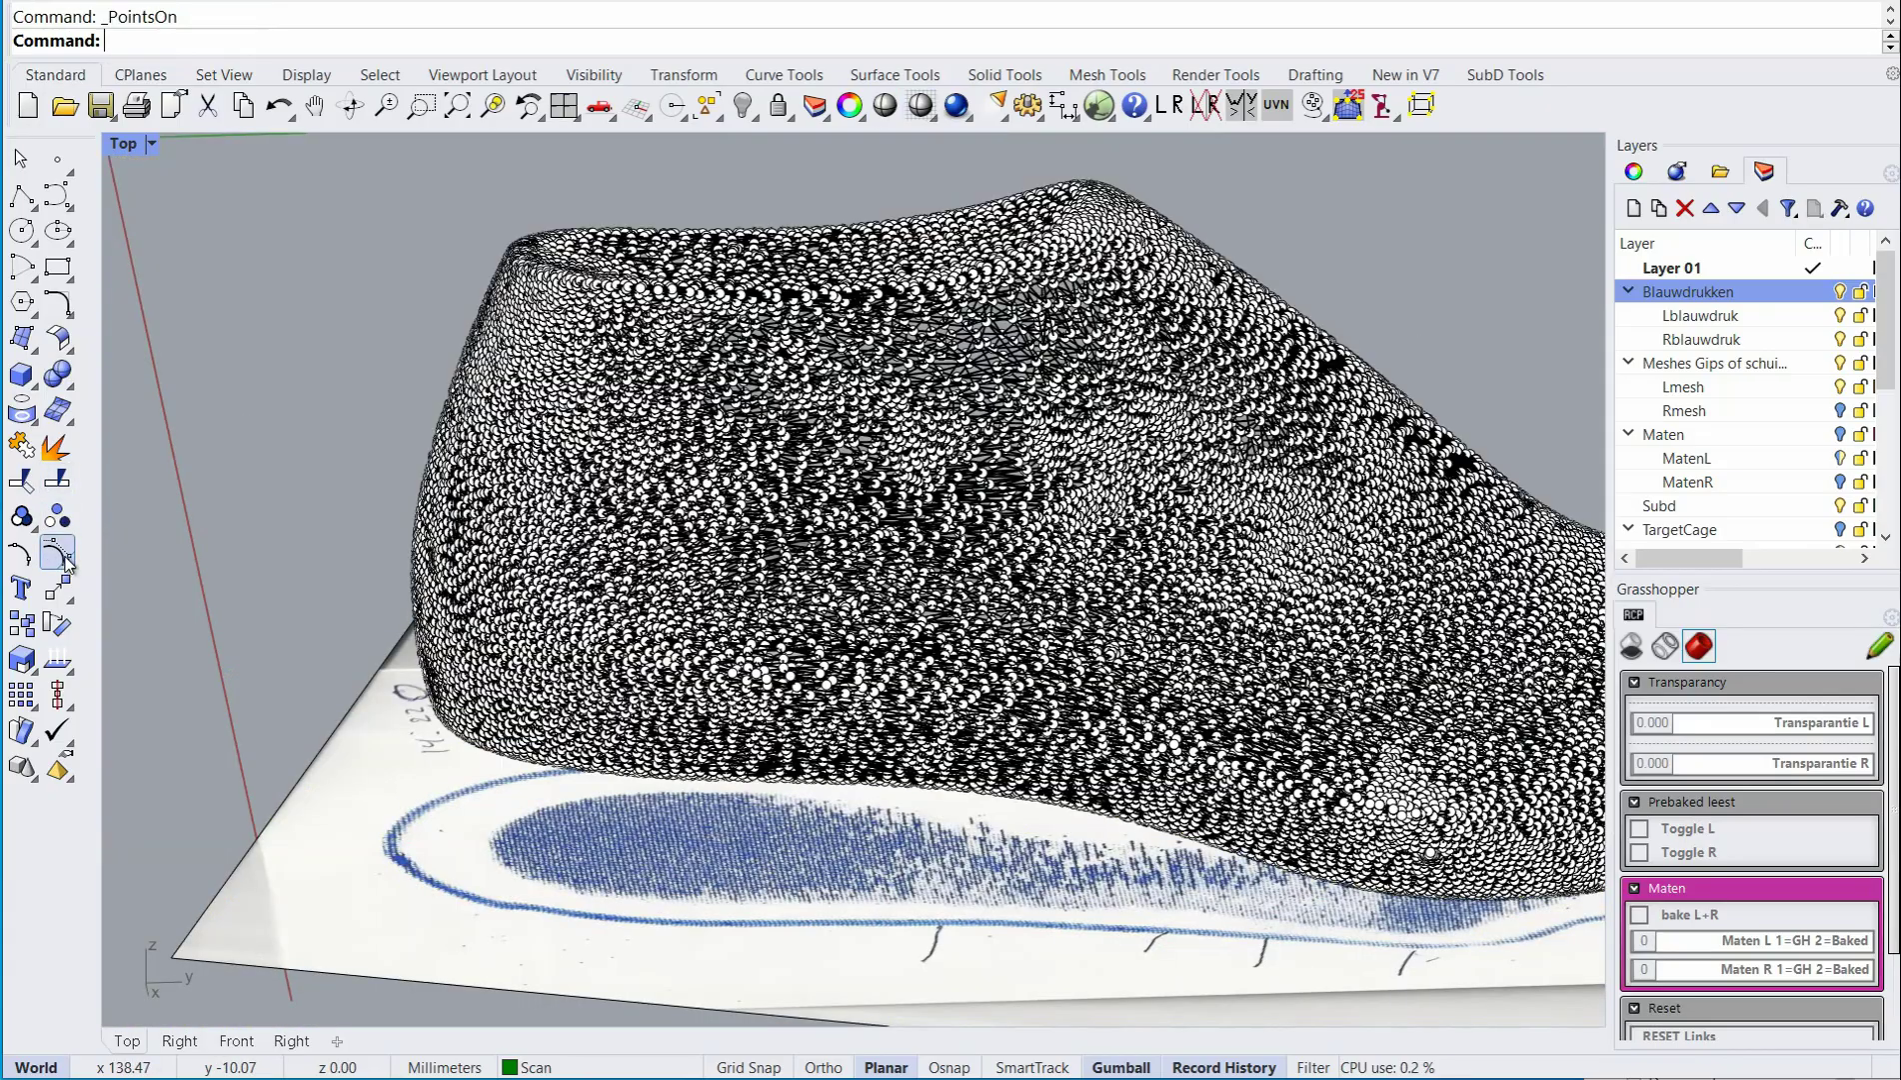
pyautogui.scroll(8, 880, 478)
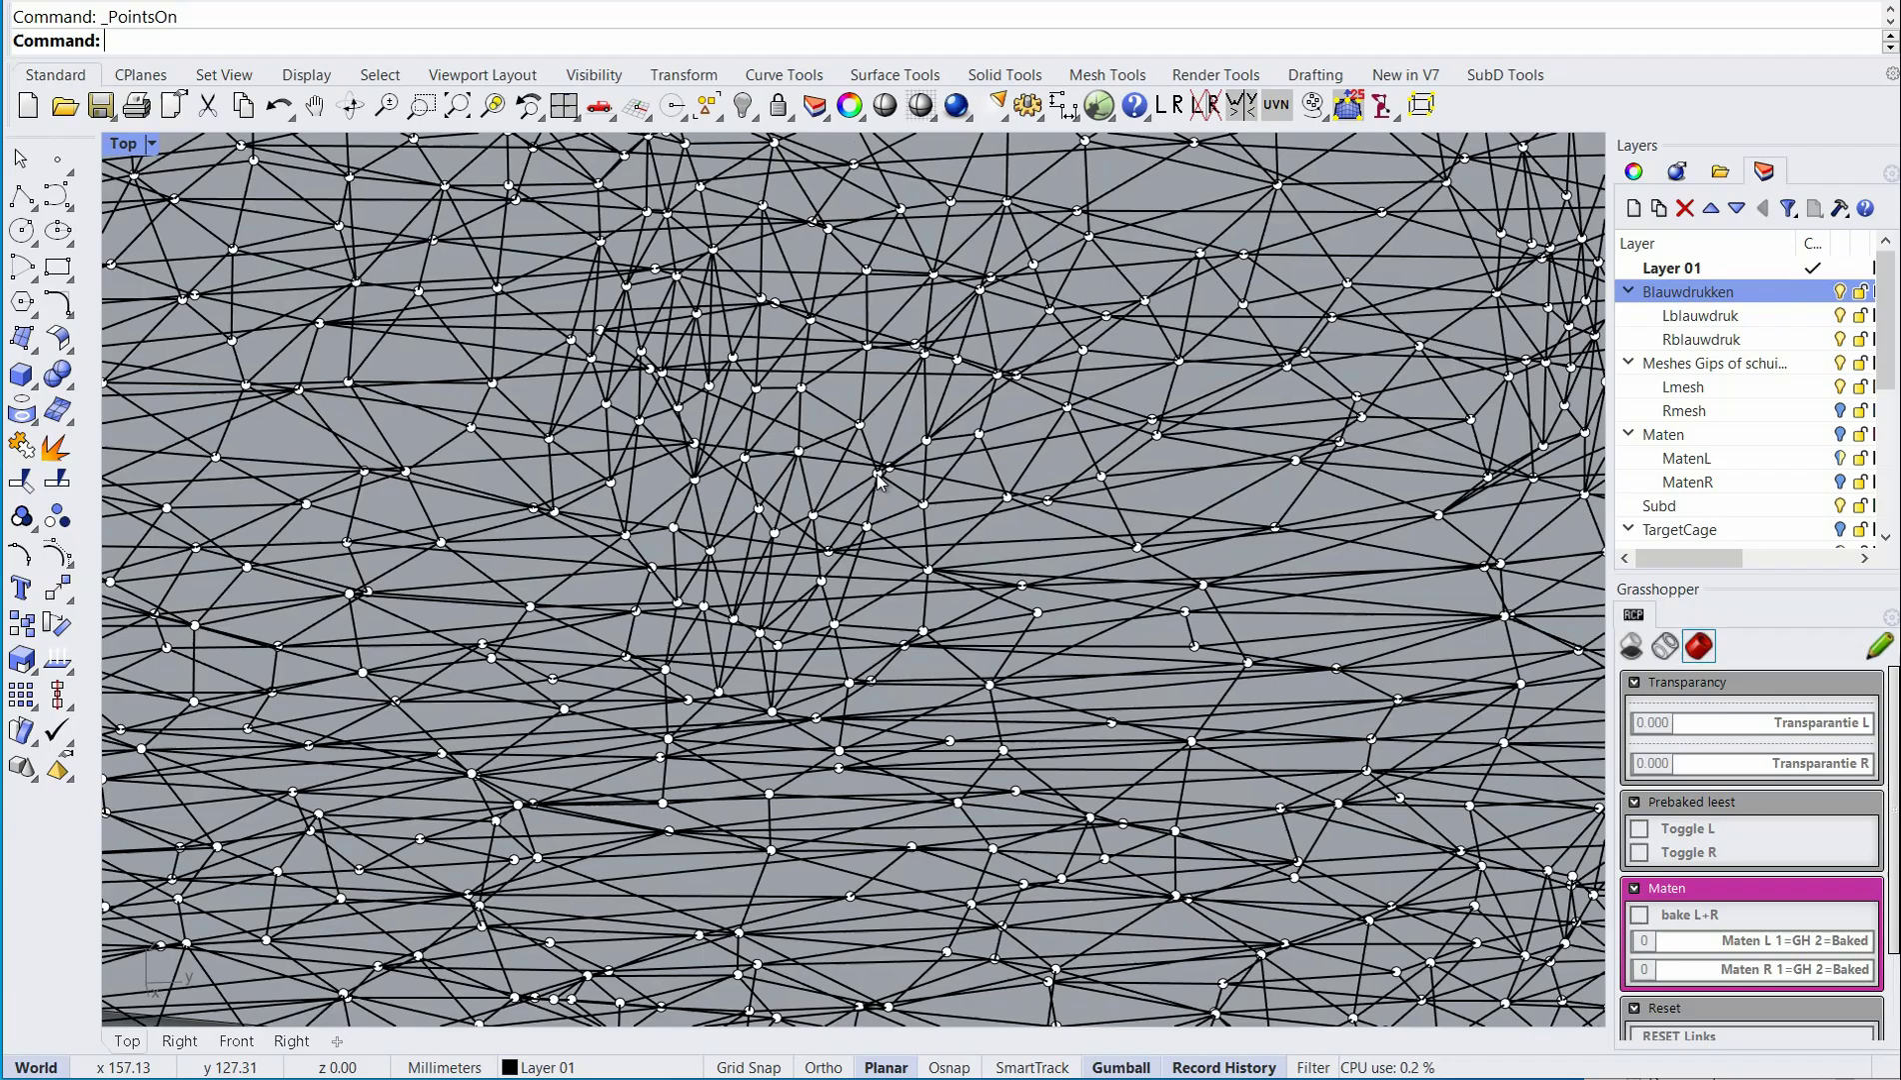
pyautogui.scroll(2, 880, 478)
pyautogui.scroll(-6, 885, 500)
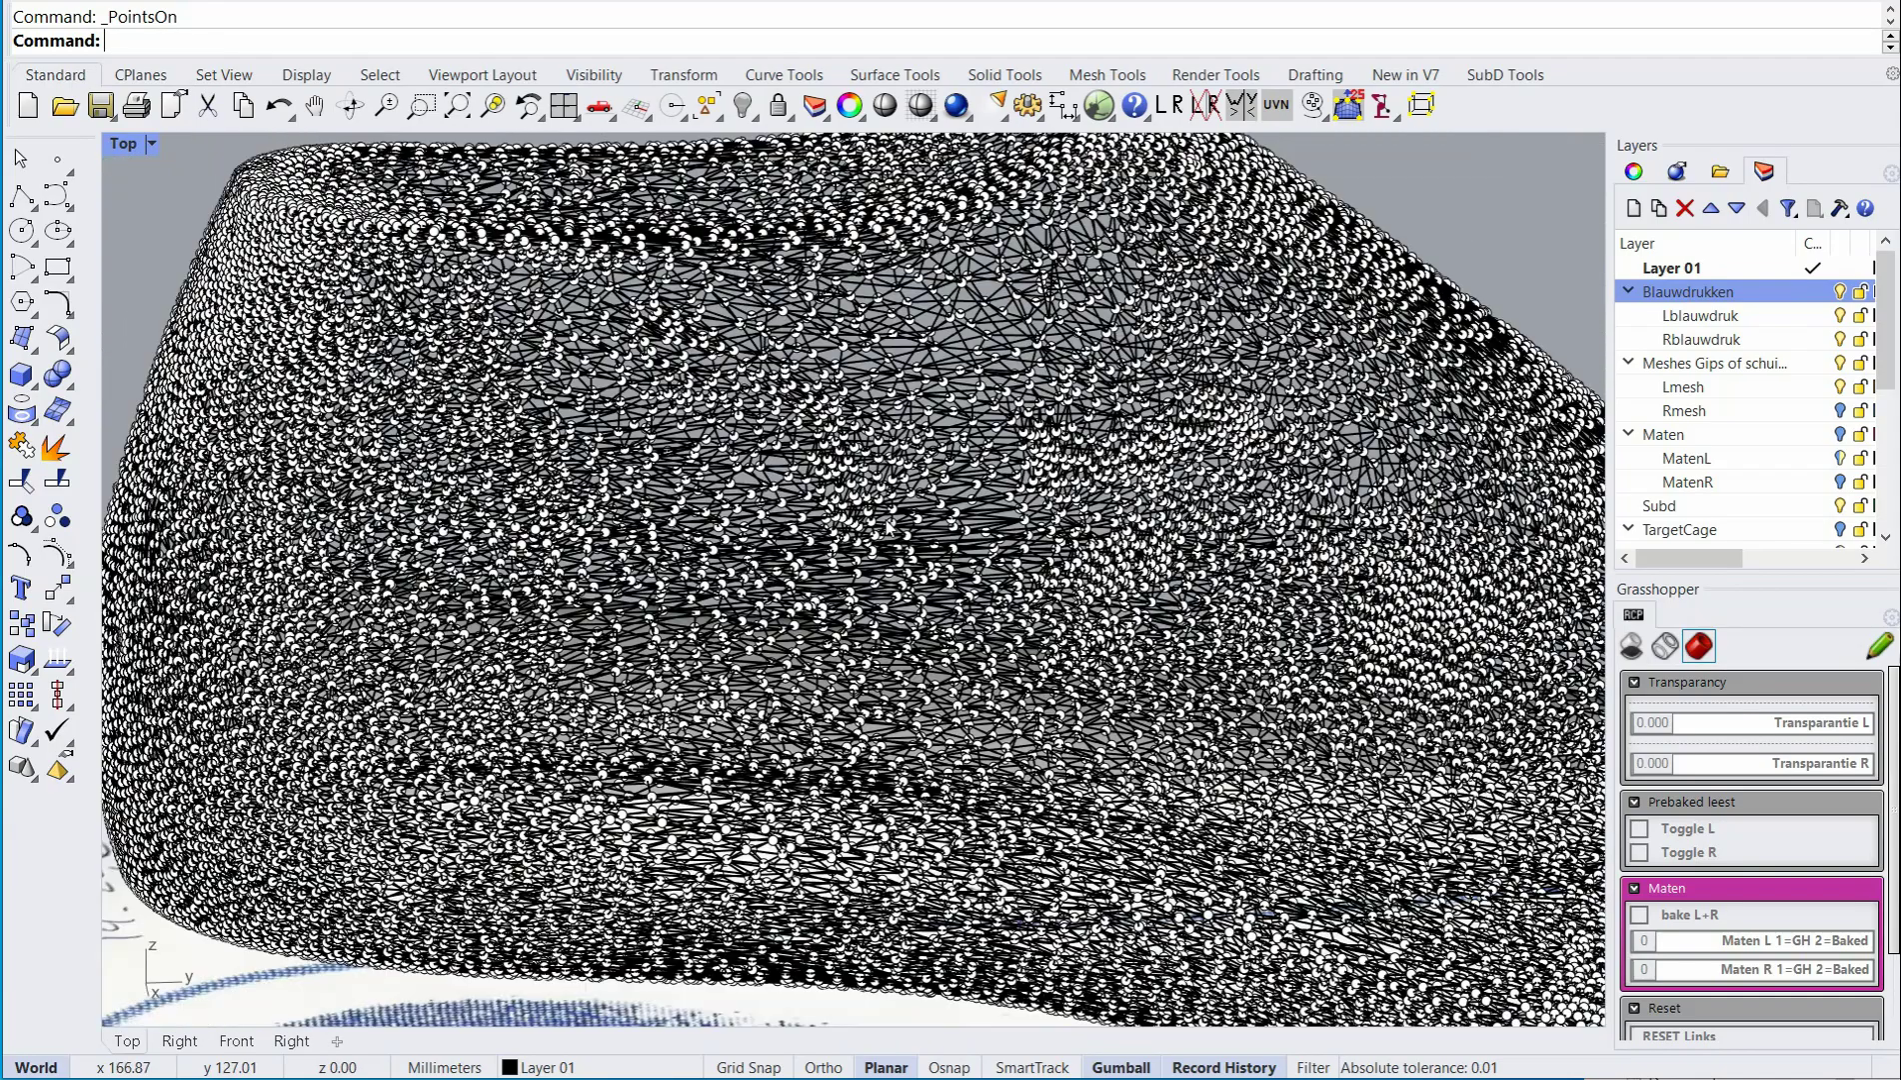
# Return the viewport to Shaded display with the last seen from above over its footprint scan.
pyautogui.scroll(-9, 888, 526)
pyautogui.keyDown('ctrl'); pyautogui.keyDown('shift'); pyautogui.moveTo(783, 565); pyautogui.dragTo(1082, 734, button='right'); pyautogui.keyUp('shift'); pyautogui.keyUp('ctrl')
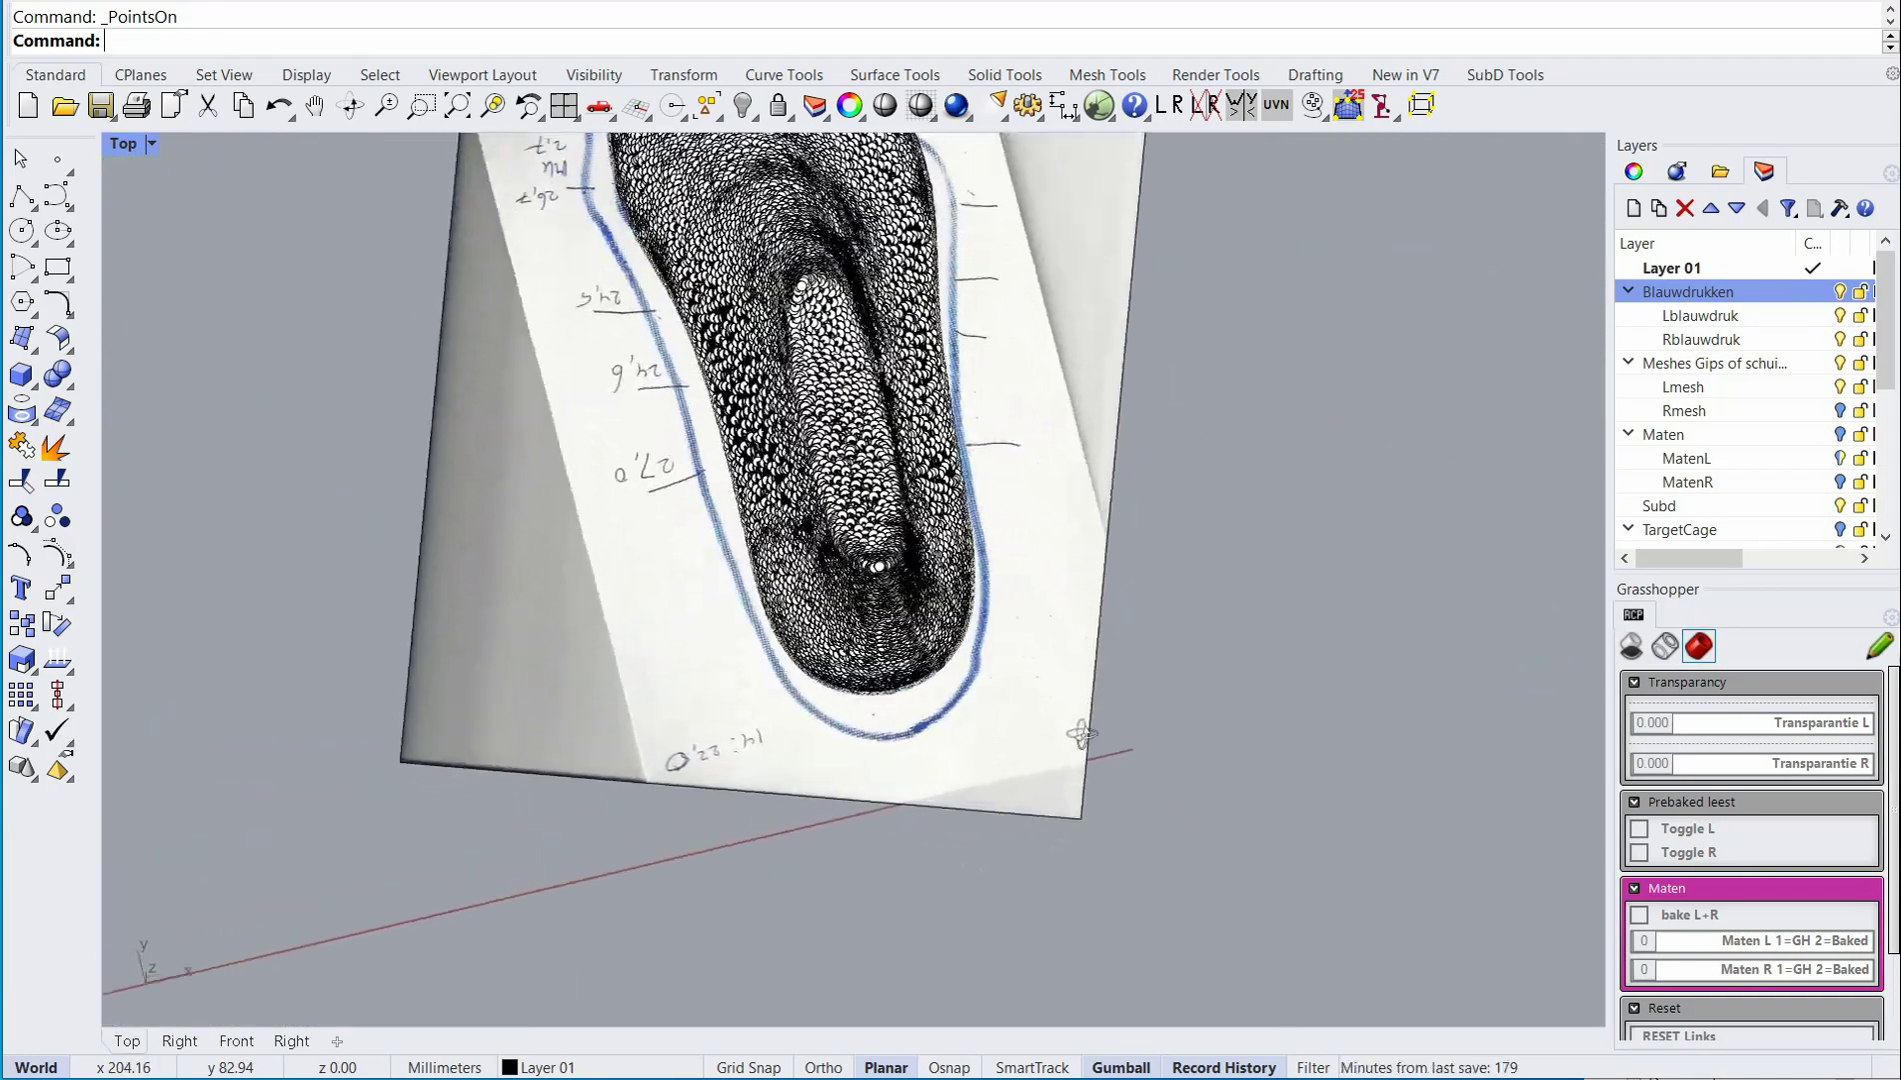
pyautogui.scroll(-4, 1078, 655)
pyautogui.moveTo(1079, 533); pyautogui.dragTo(1028, 727, button='right')
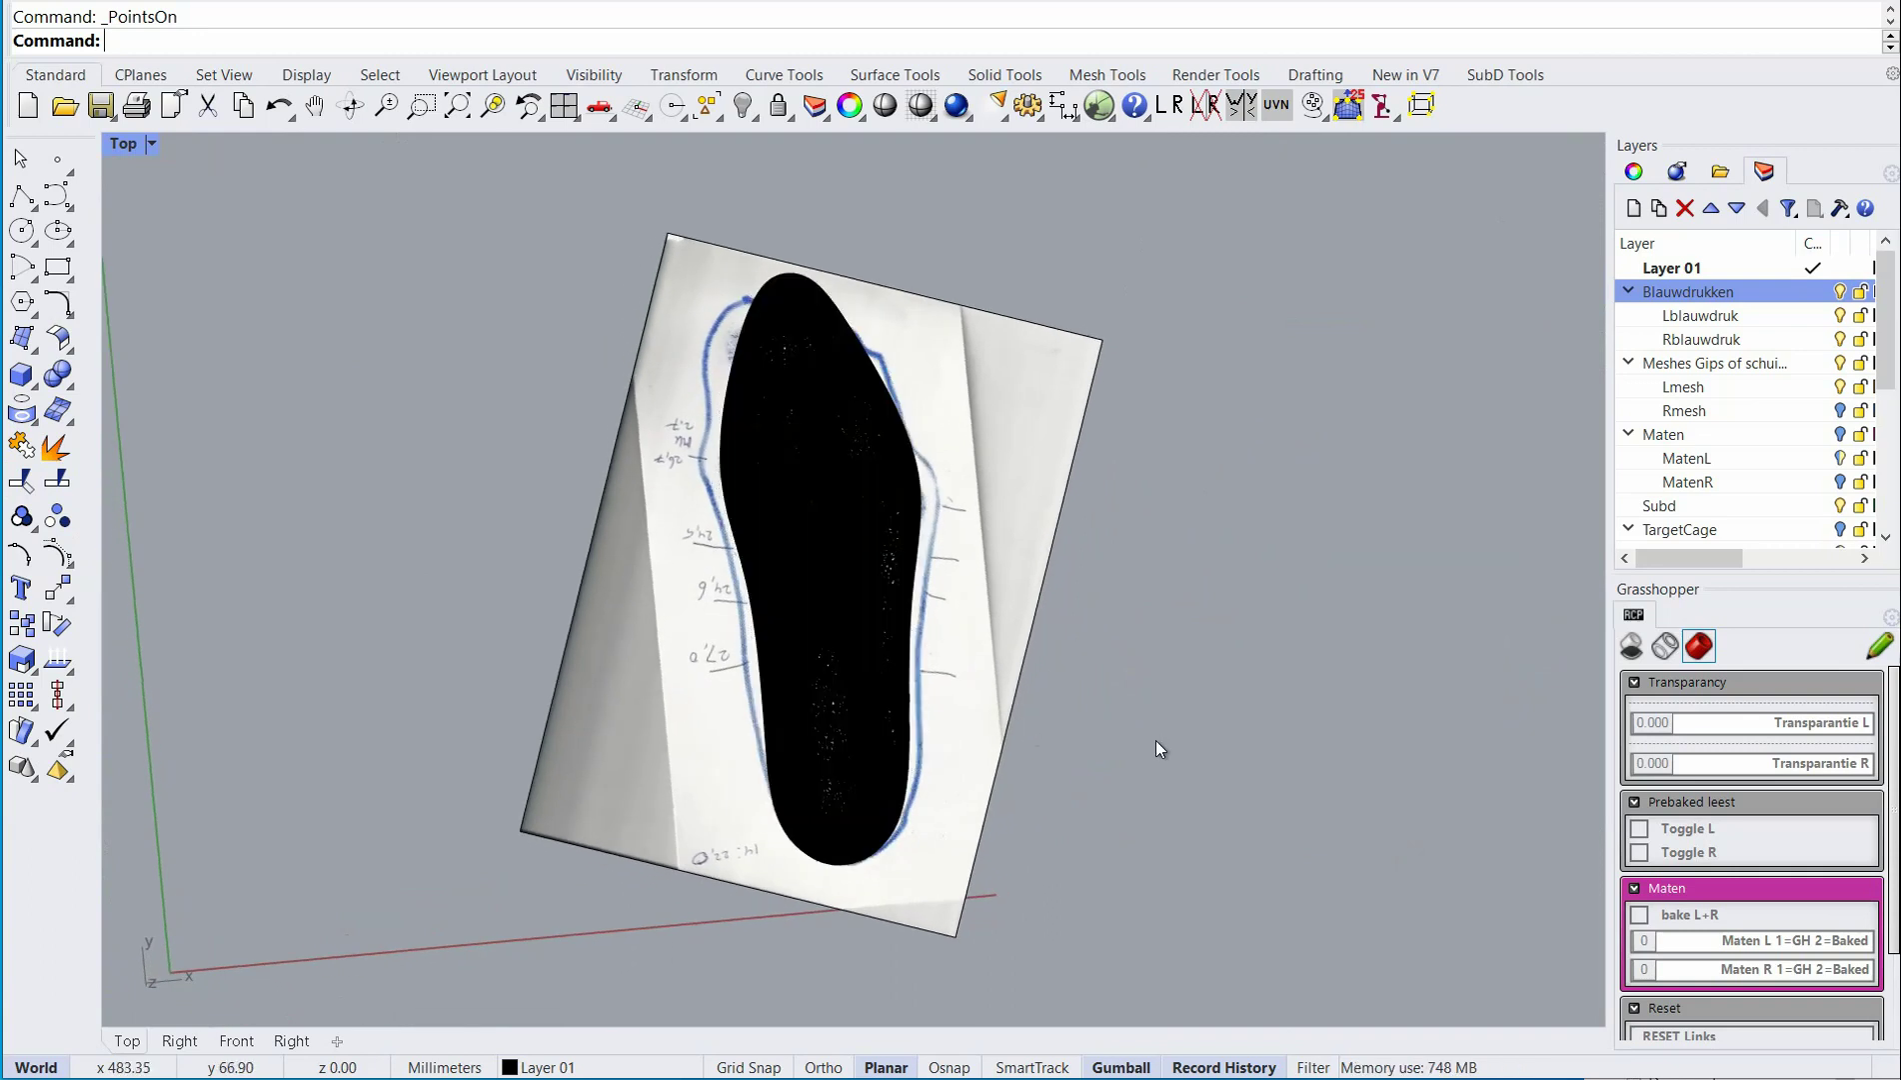
pyautogui.moveTo(1157, 740)
pyautogui.keyDown('ctrl'); pyautogui.keyDown('shift'); pyautogui.mouseDown(button='right')
pyautogui.moveTo(1263, 746)
pyautogui.moveTo(907, 562)
pyautogui.moveTo(822, 647)
pyautogui.moveTo(815, 623)
pyautogui.moveTo(855, 682)
pyautogui.moveTo(943, 565)
pyautogui.moveTo(904, 620)
pyautogui.moveTo(808, 640)
pyautogui.moveTo(1112, 793)
pyautogui.moveTo(1095, 798)
pyautogui.moveTo(1319, 866)
pyautogui.mouseUp(button='right'); pyautogui.keyUp('shift'); pyautogui.keyUp('ctrl')
pyautogui.click(921, 105)
pyautogui.scroll(6, 822, 553)
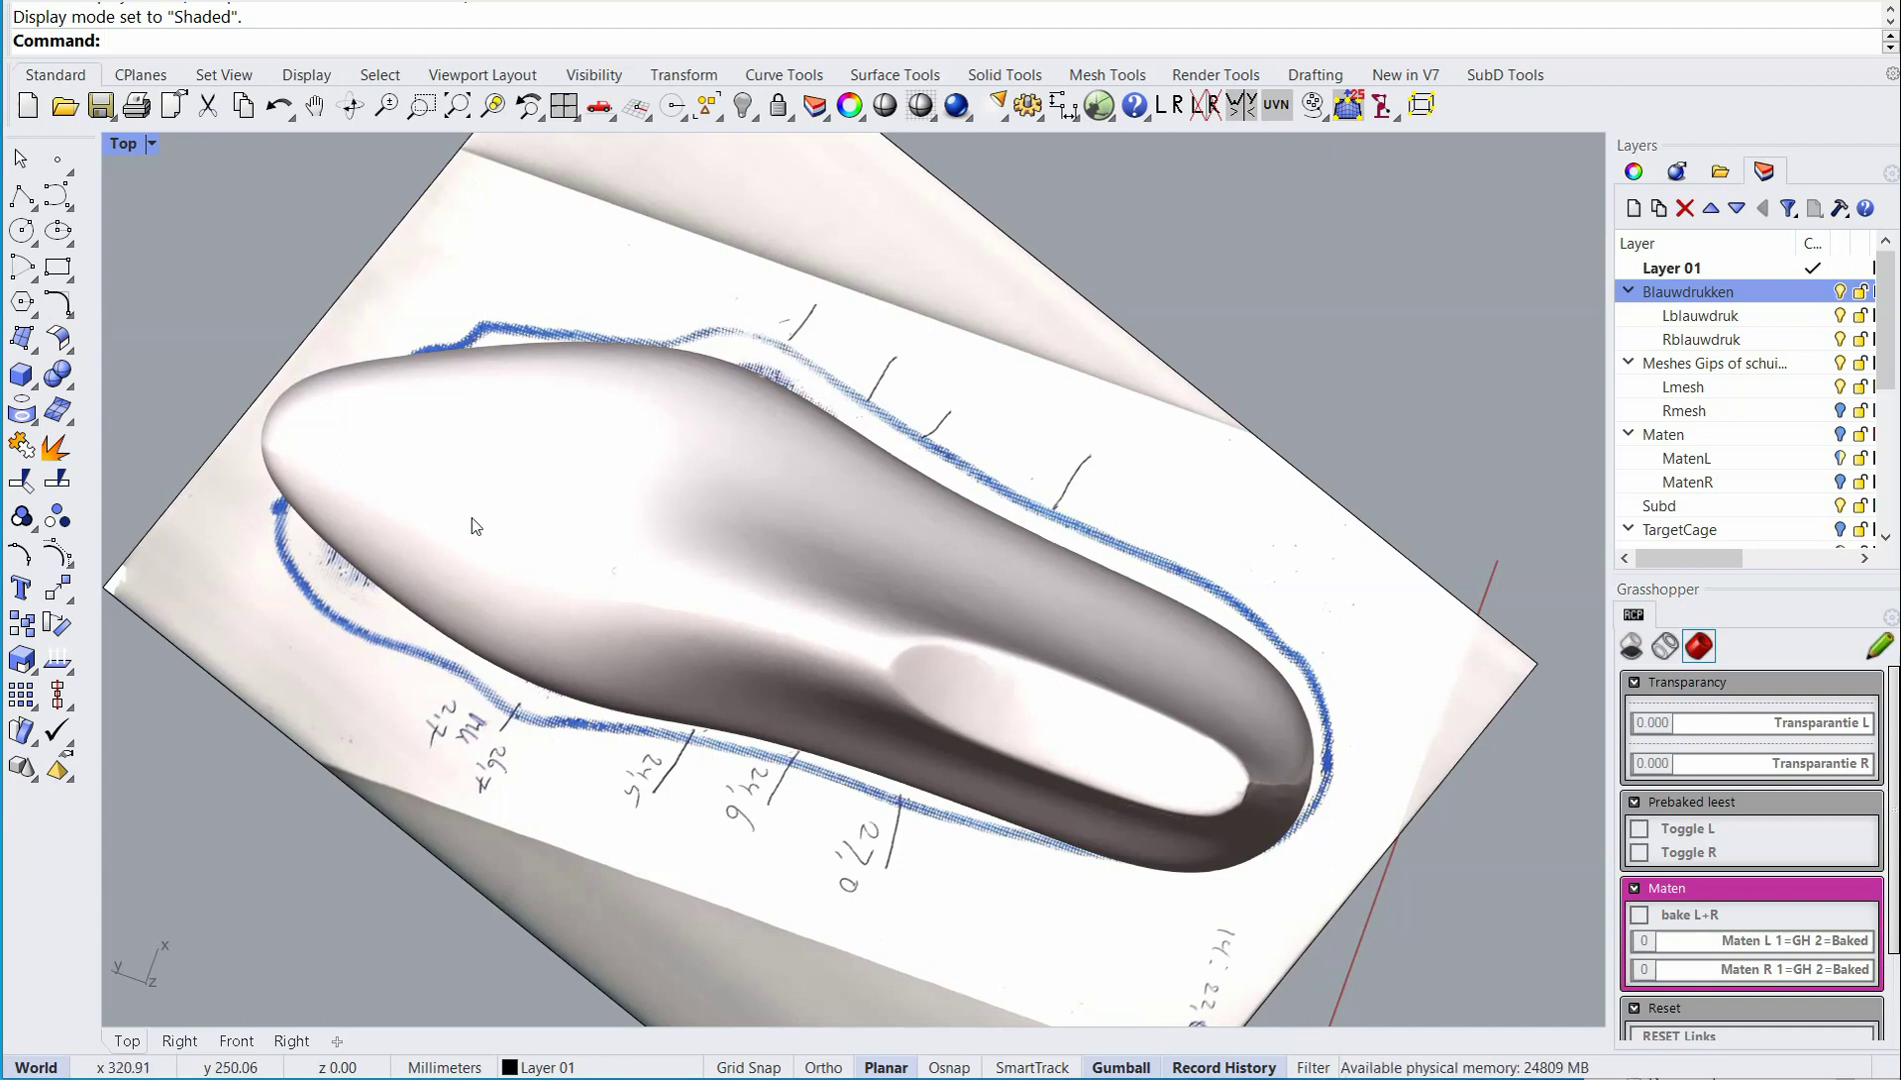
# Try to enlarge the shoe last mesh in length and width with the gumball scale handles.
pyautogui.click(858, 621)
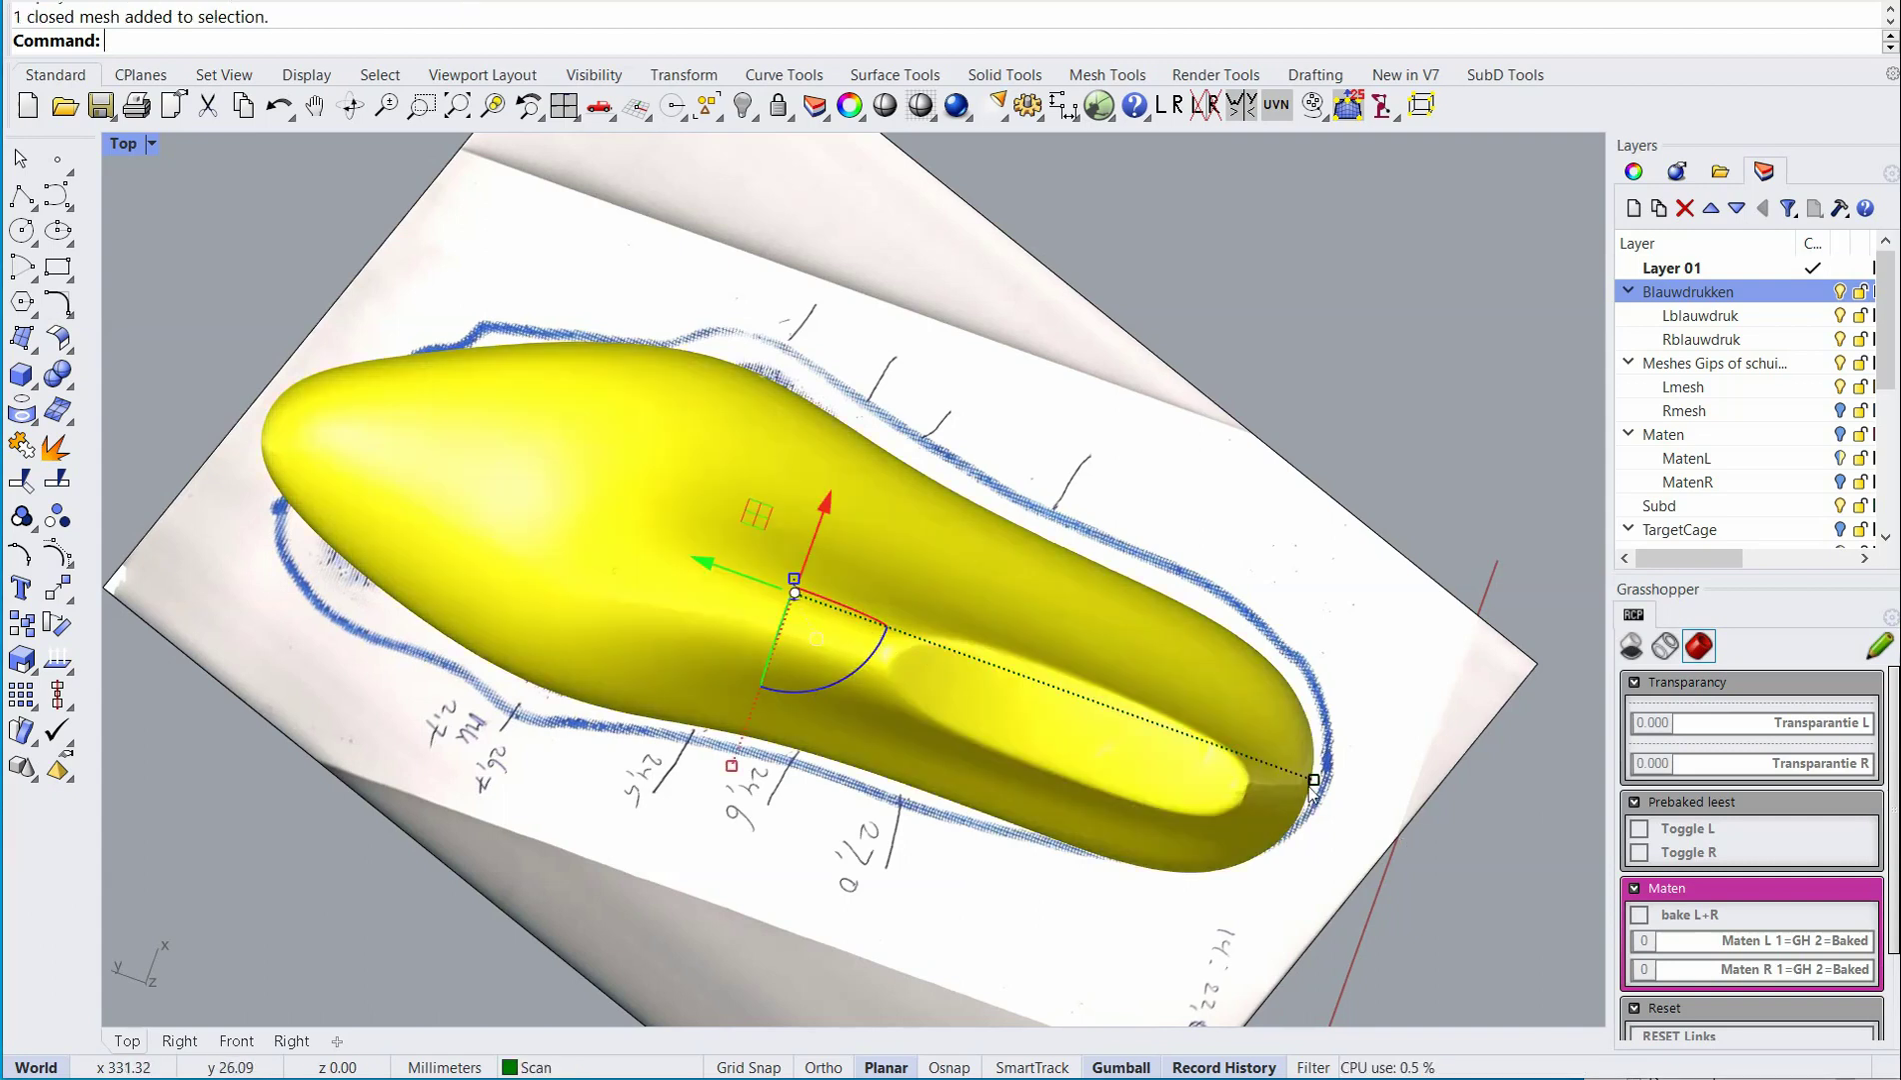
pyautogui.moveTo(1312, 779); pyautogui.dragTo(1425, 814)
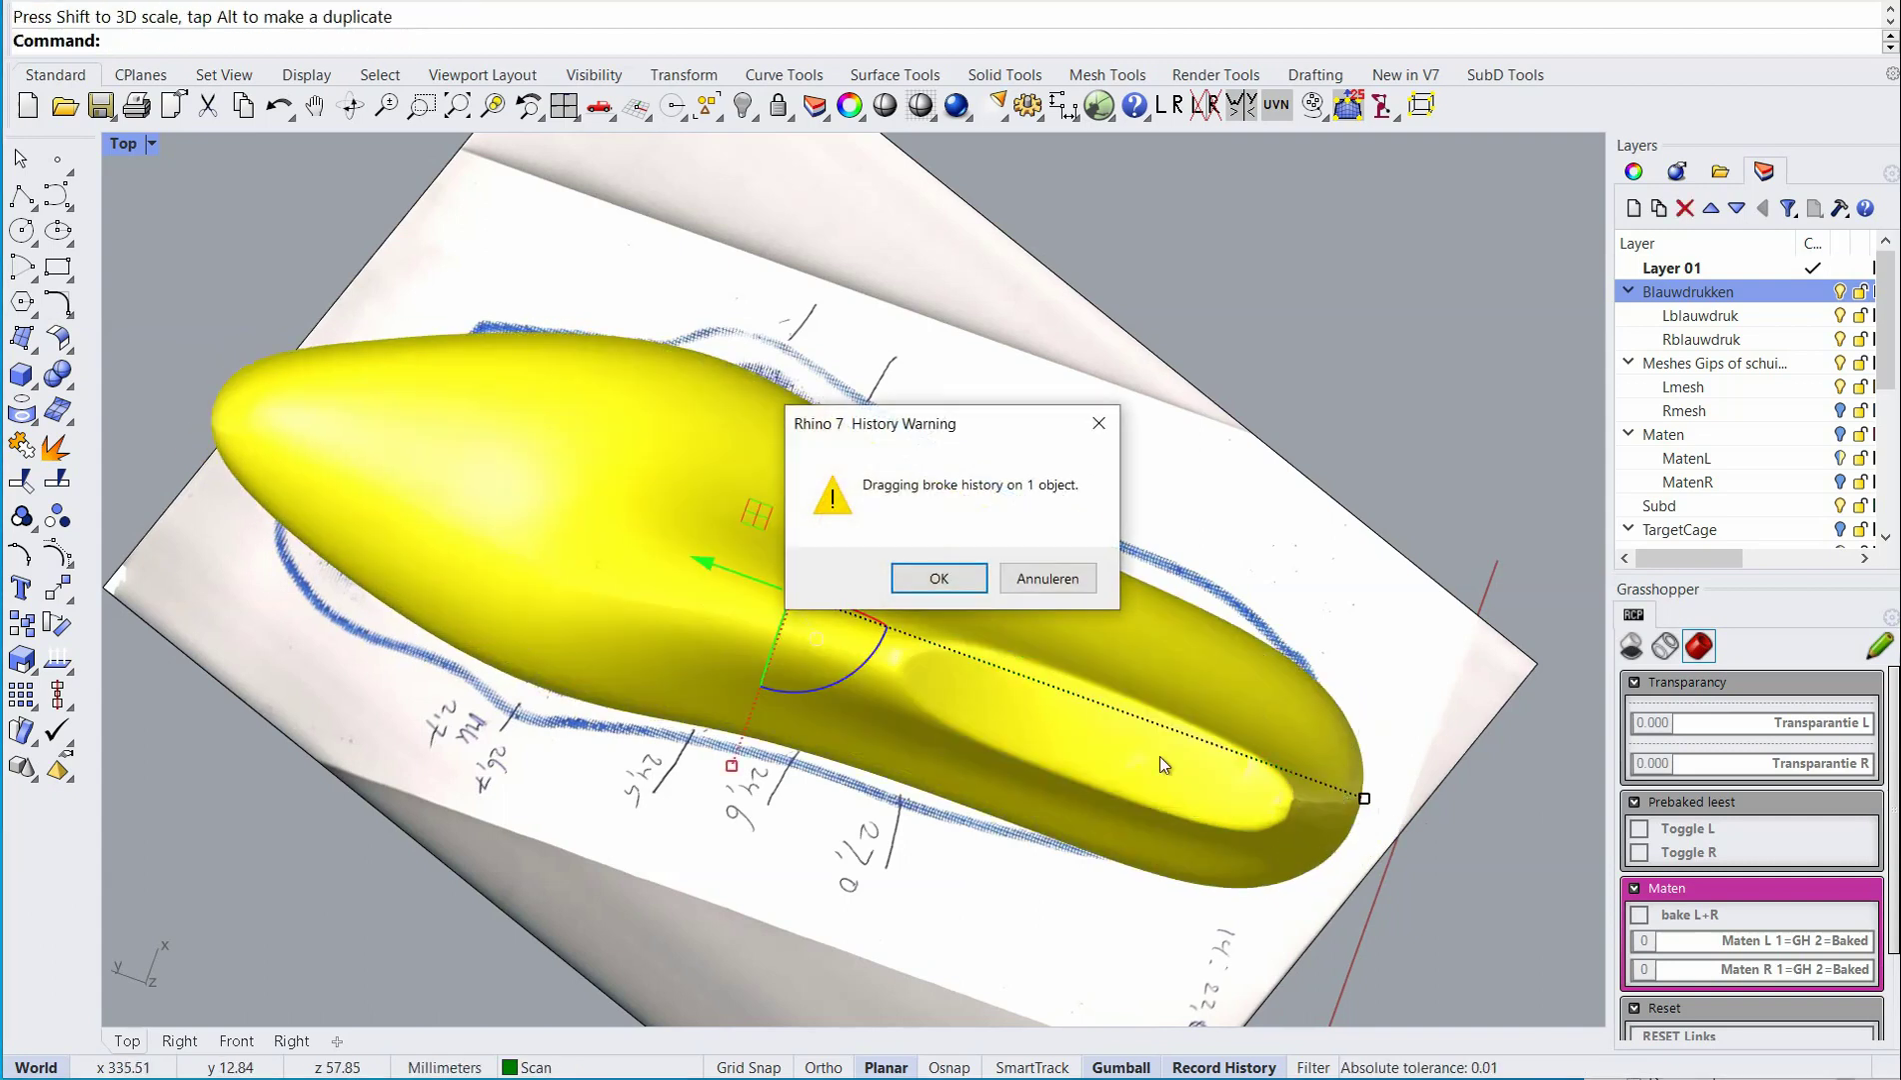
pyautogui.click(939, 578)
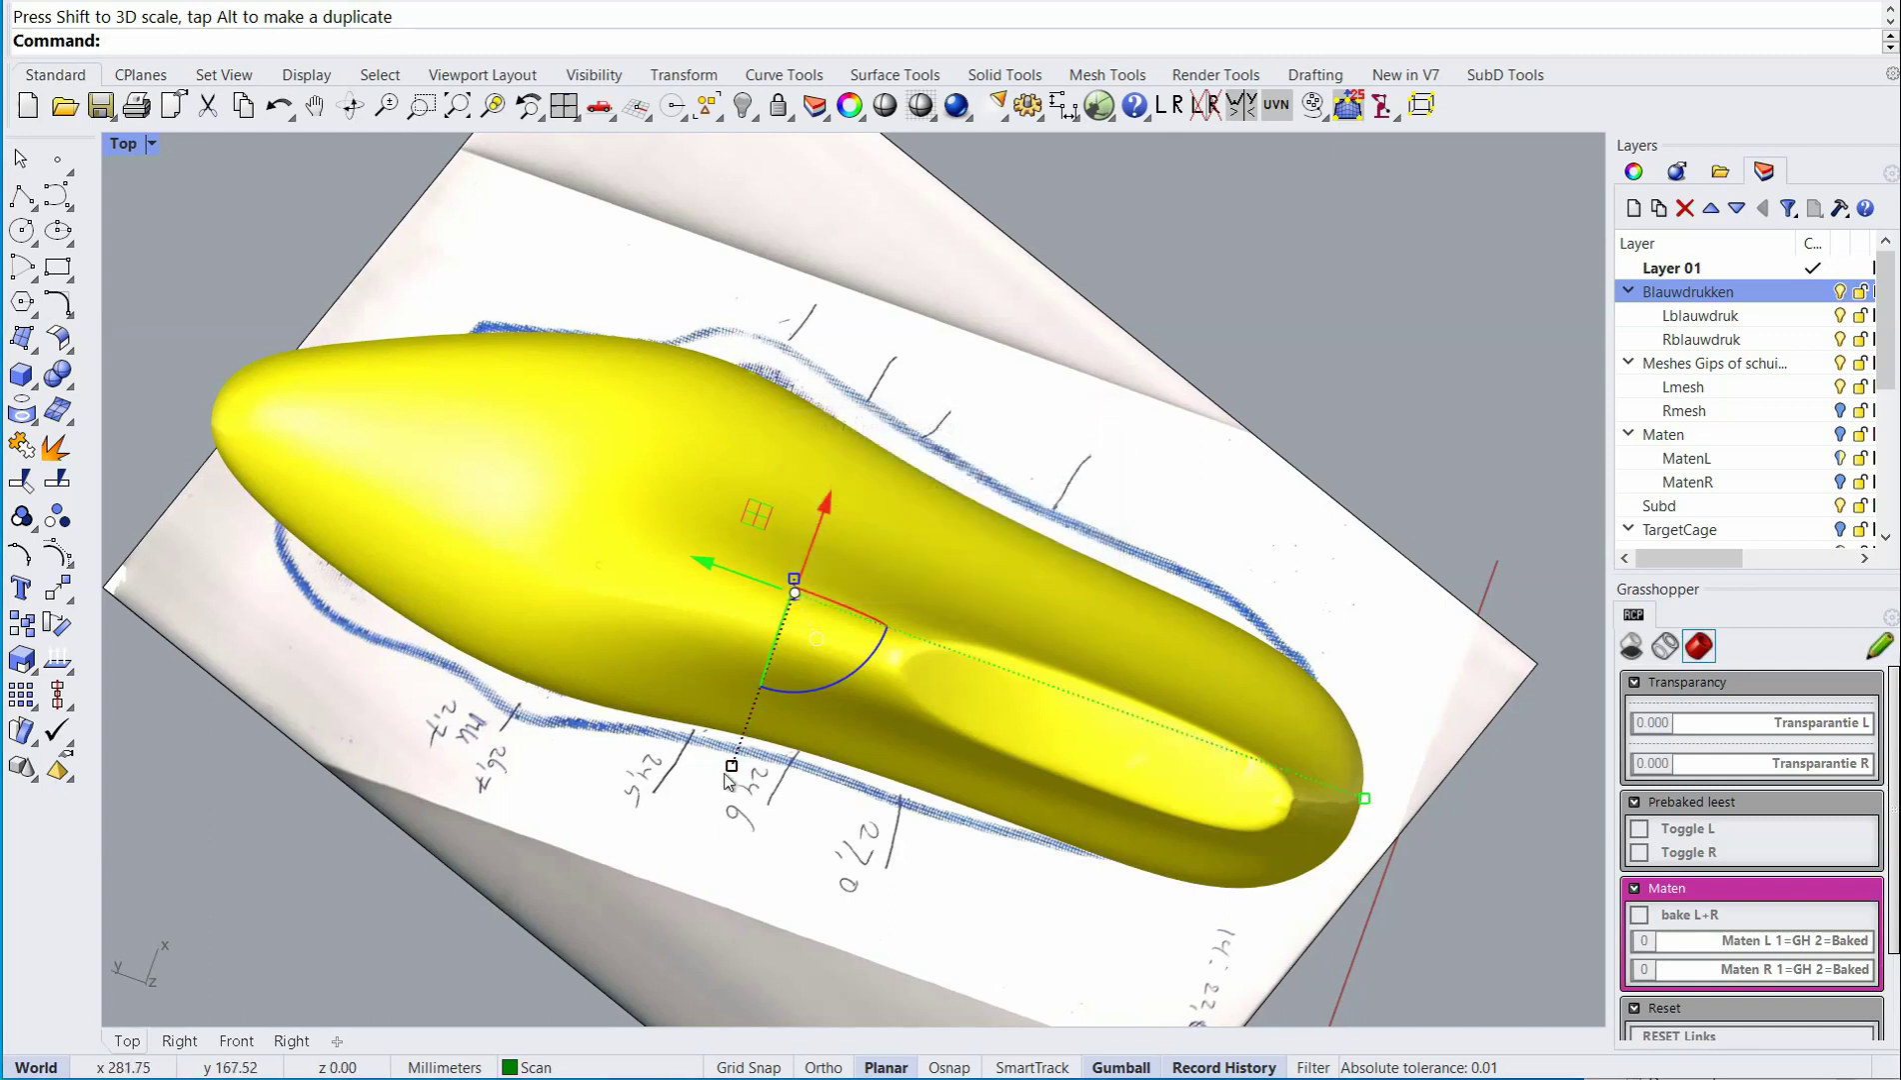
pyautogui.moveTo(731, 766); pyautogui.dragTo(706, 847)
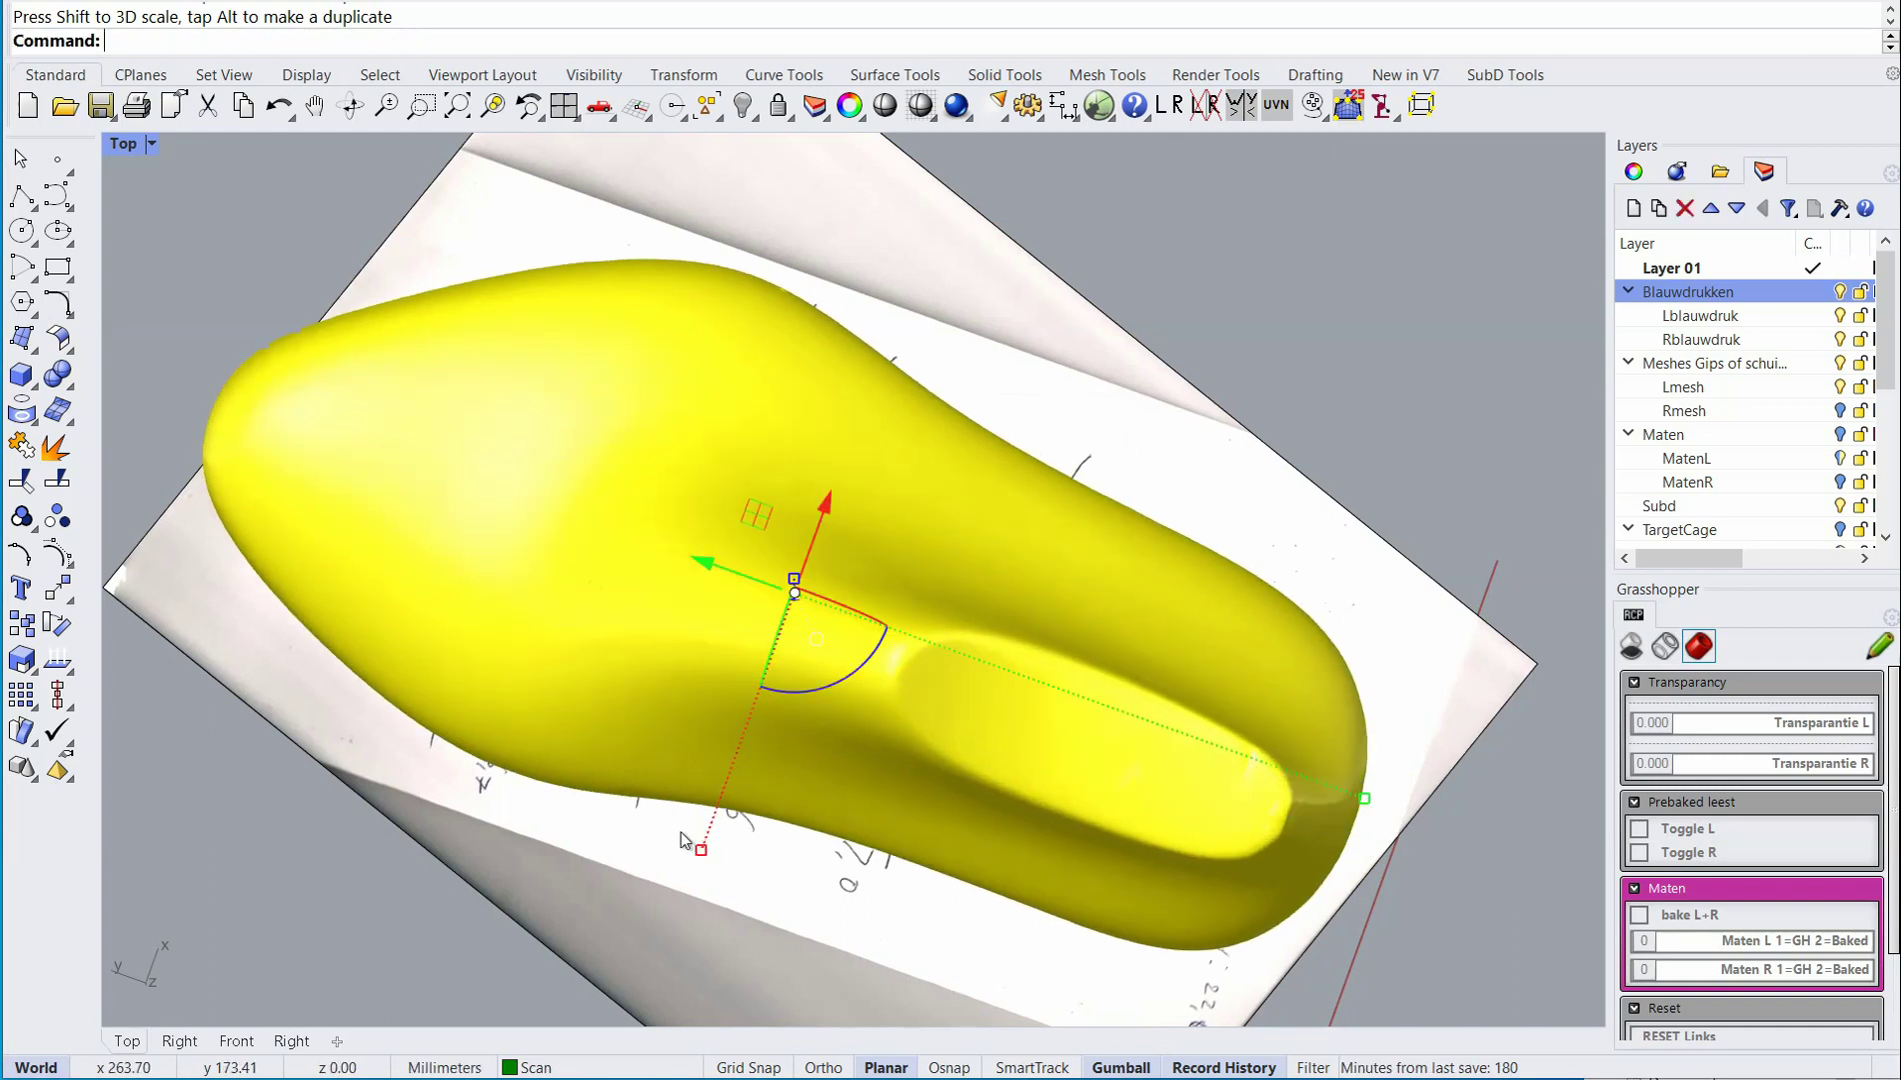
pyautogui.moveTo(835, 782); pyautogui.dragTo(790, 712, button='right')
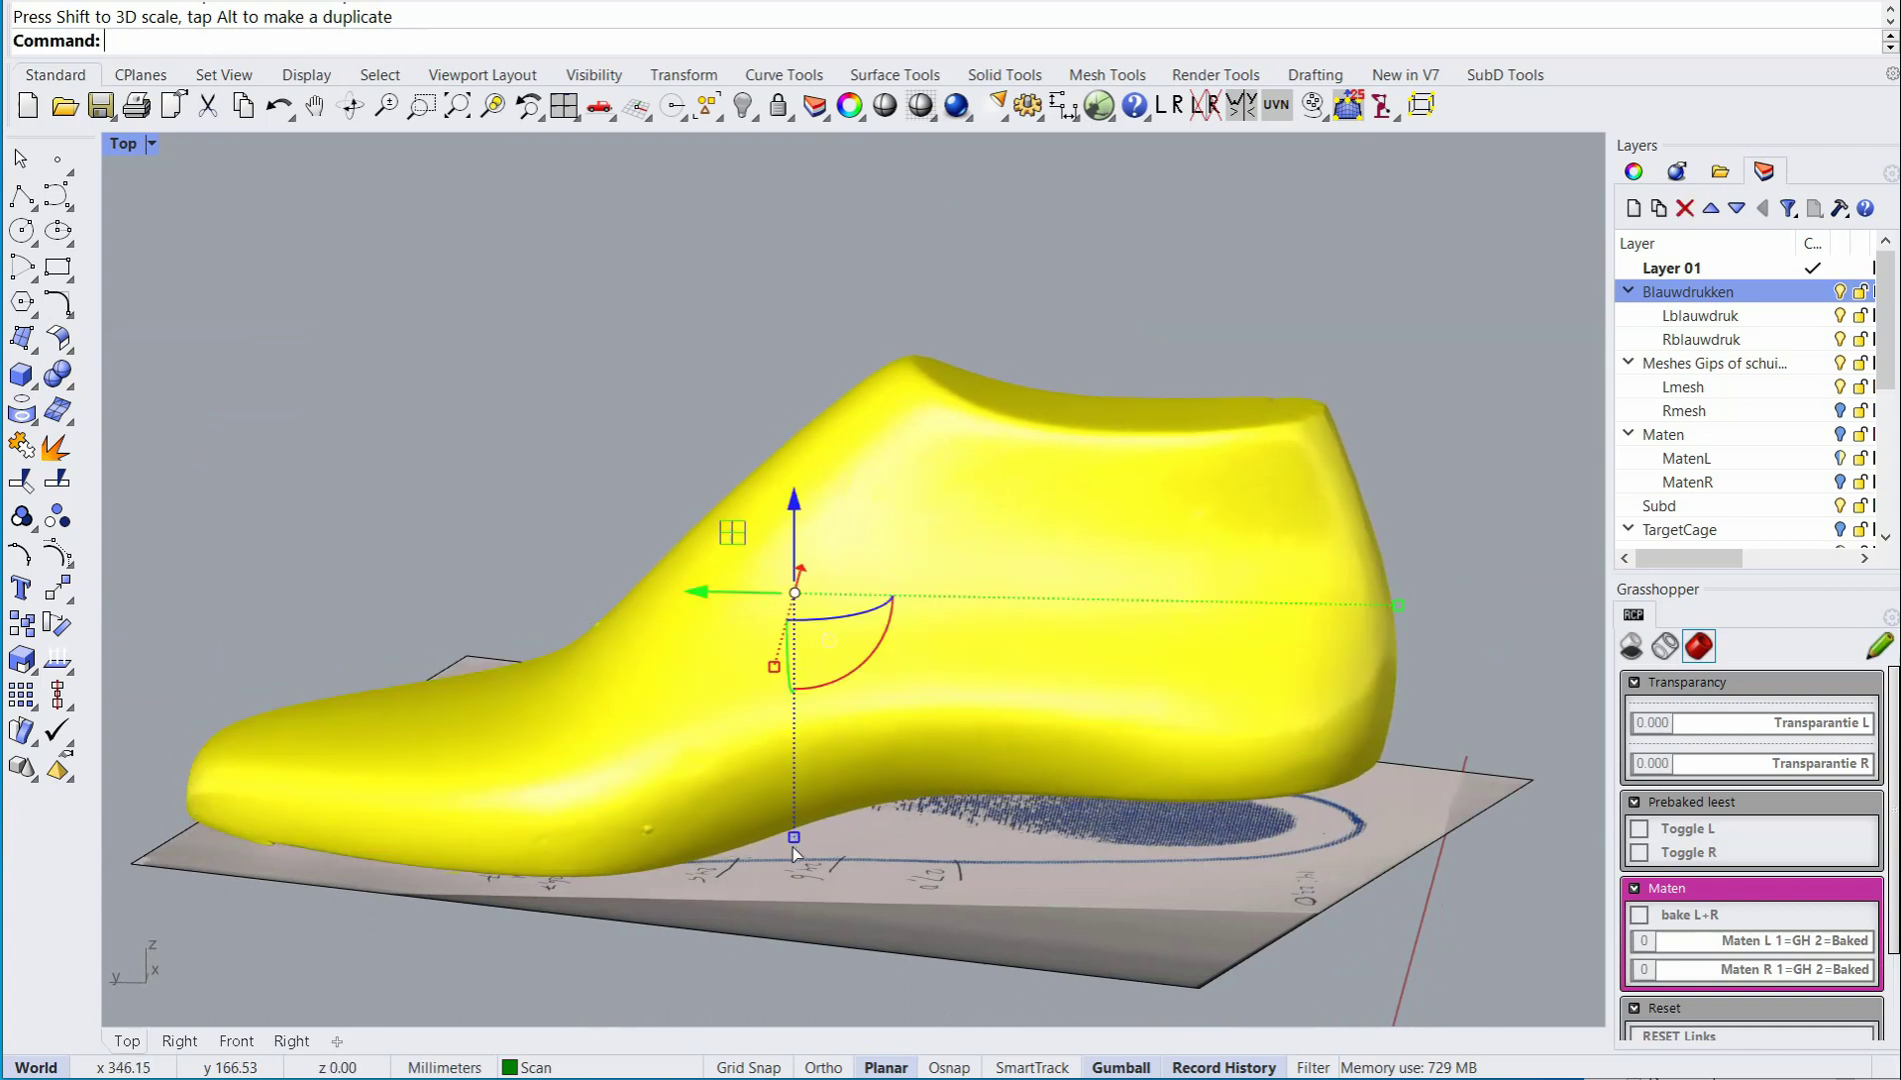
# Undo the gumball scaling of the mesh and keep the Blauwdrukken layer visible.
pyautogui.click(629, 297)
pyautogui.click(278, 107)
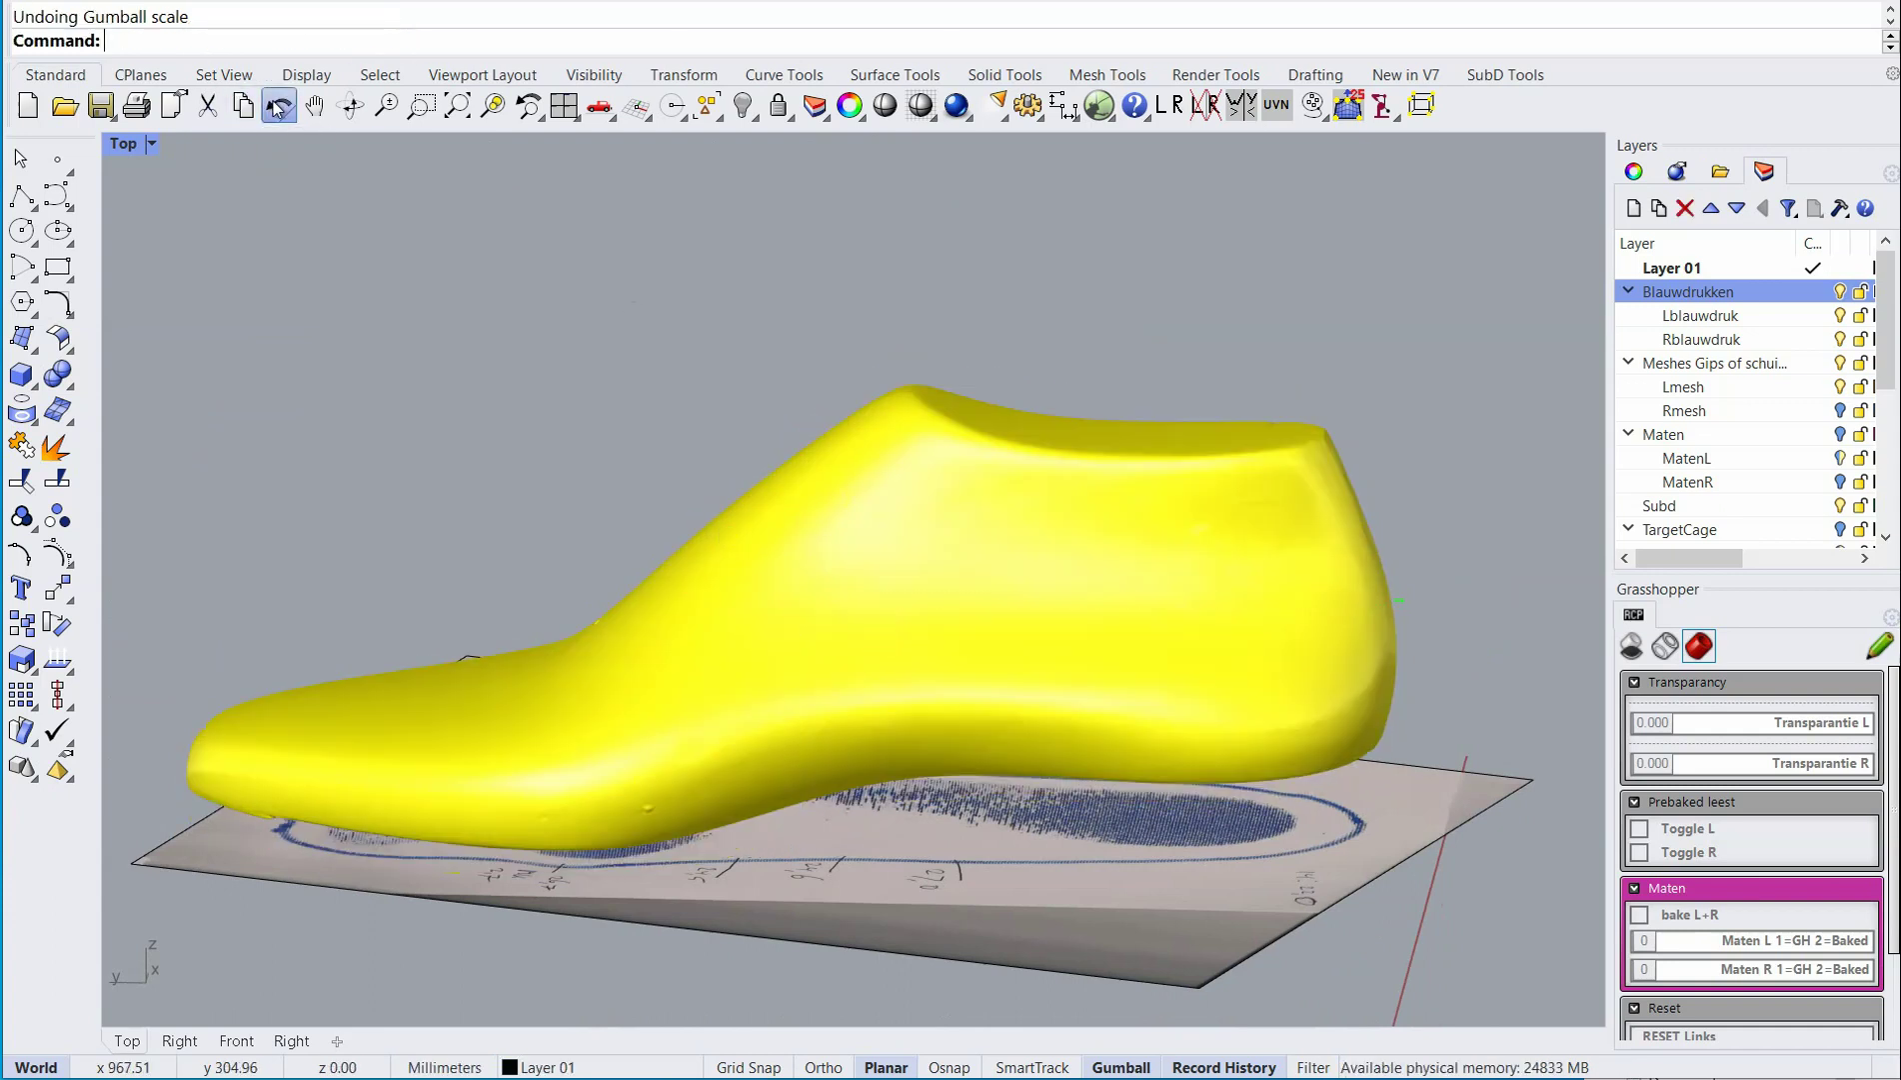
pyautogui.click(278, 107)
pyautogui.click(278, 107)
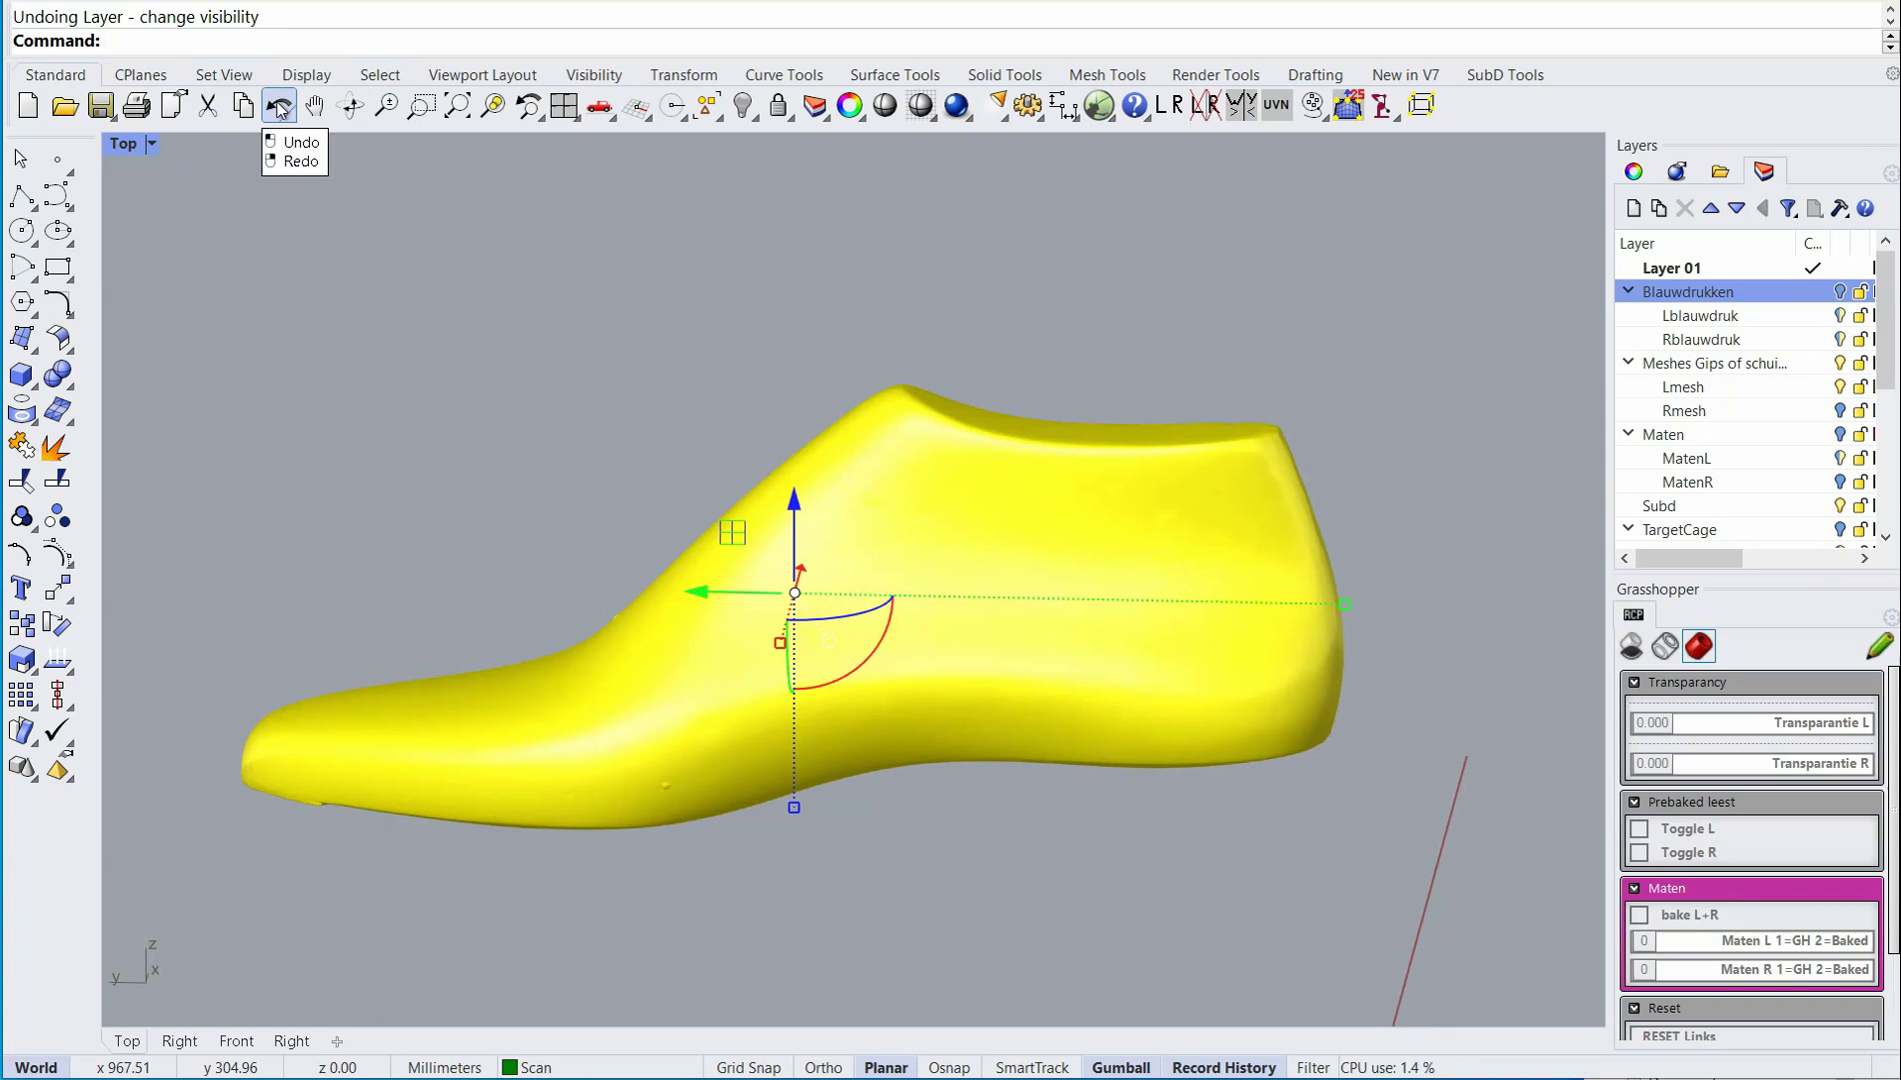
pyautogui.rightClick(278, 107)
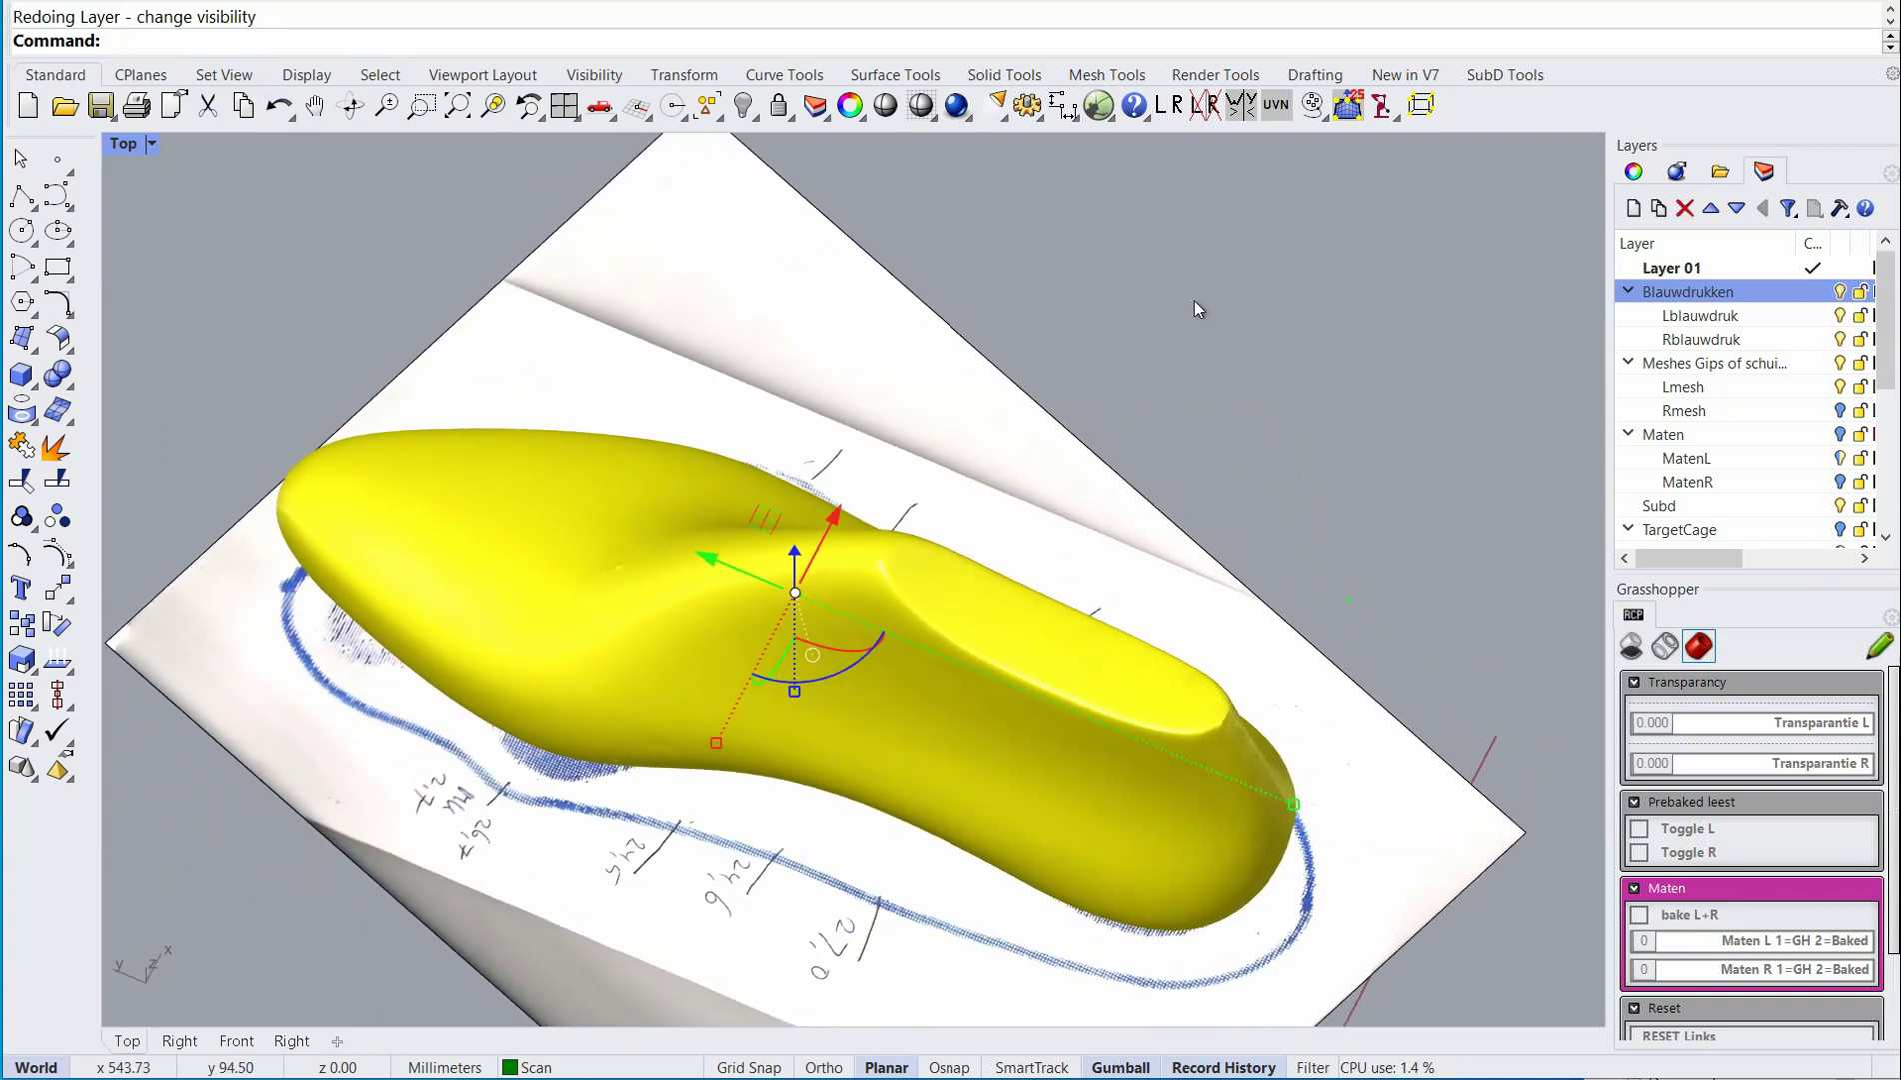
# Add a control cage around the shoe last and lengthen the toe by moving the end cage points outward along Y.
pyautogui.click(1420, 106)
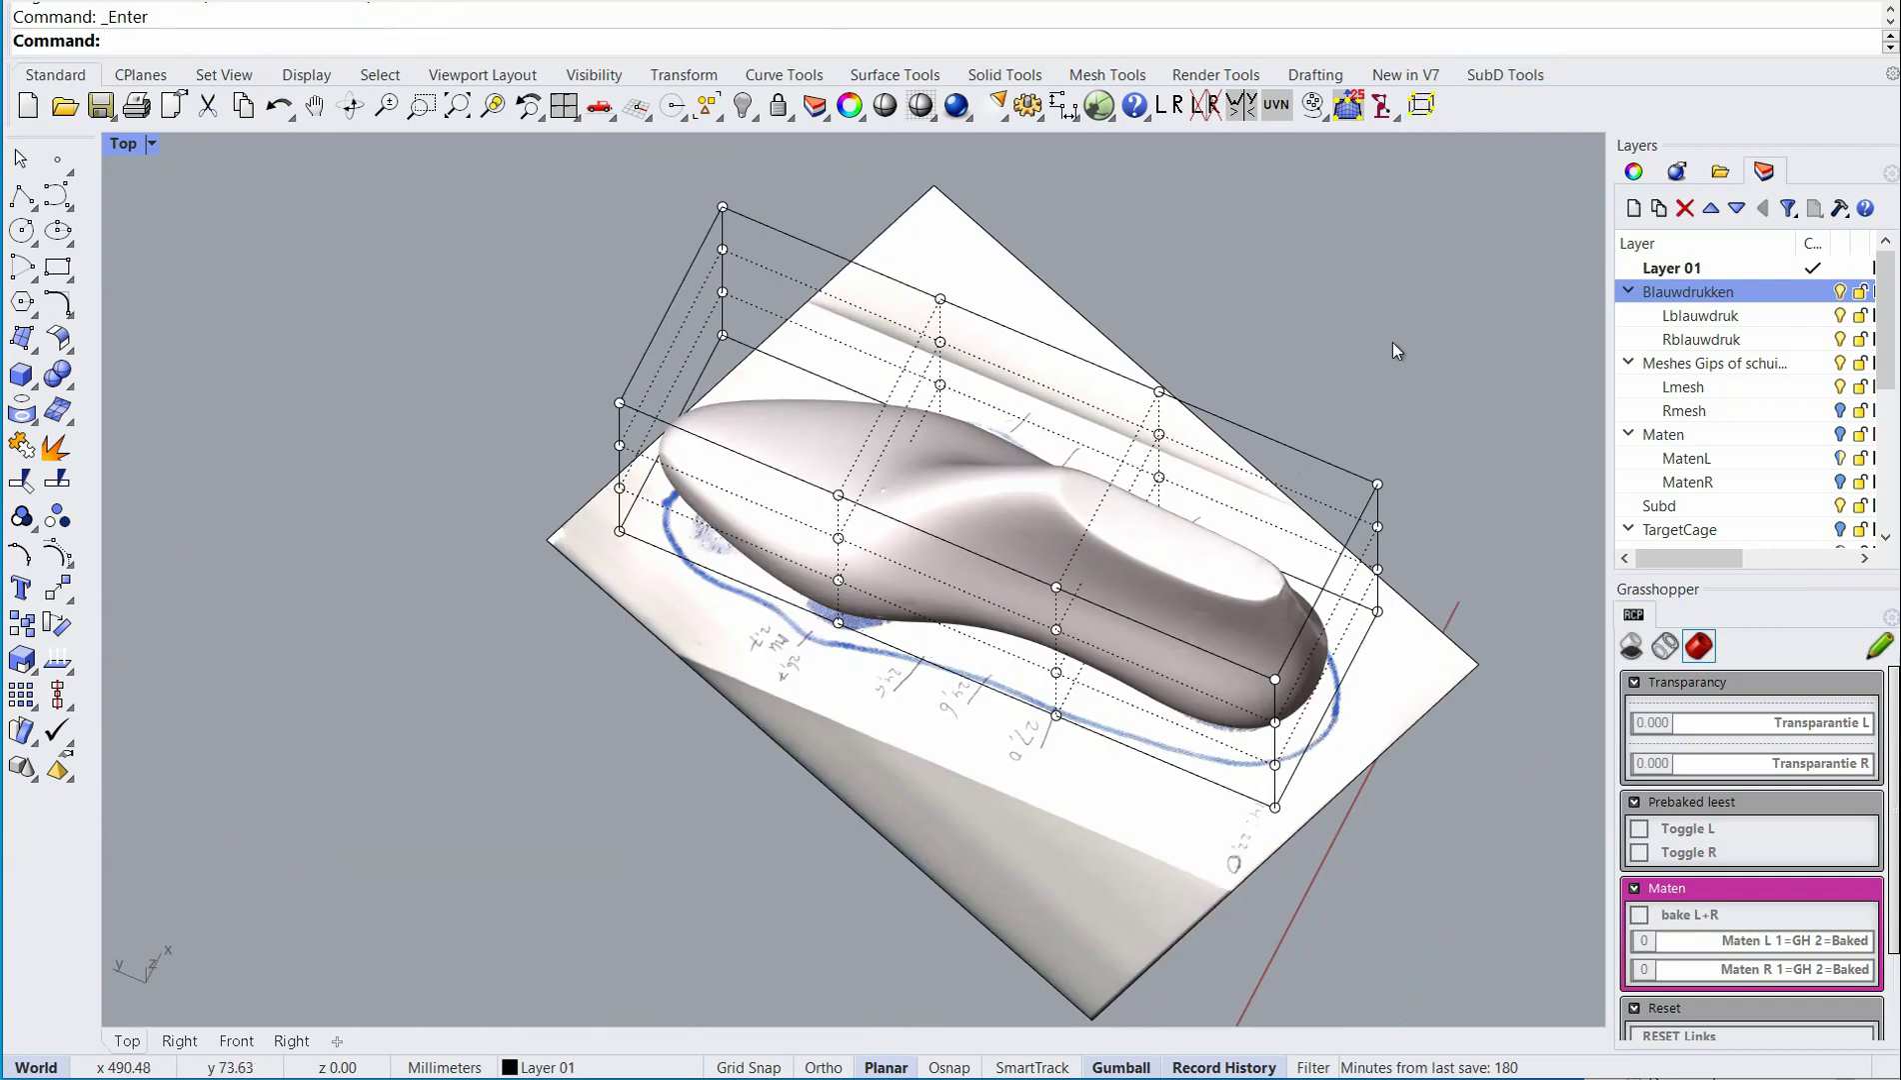
pyautogui.moveTo(1396, 350); pyautogui.dragTo(952, 419, button='right')
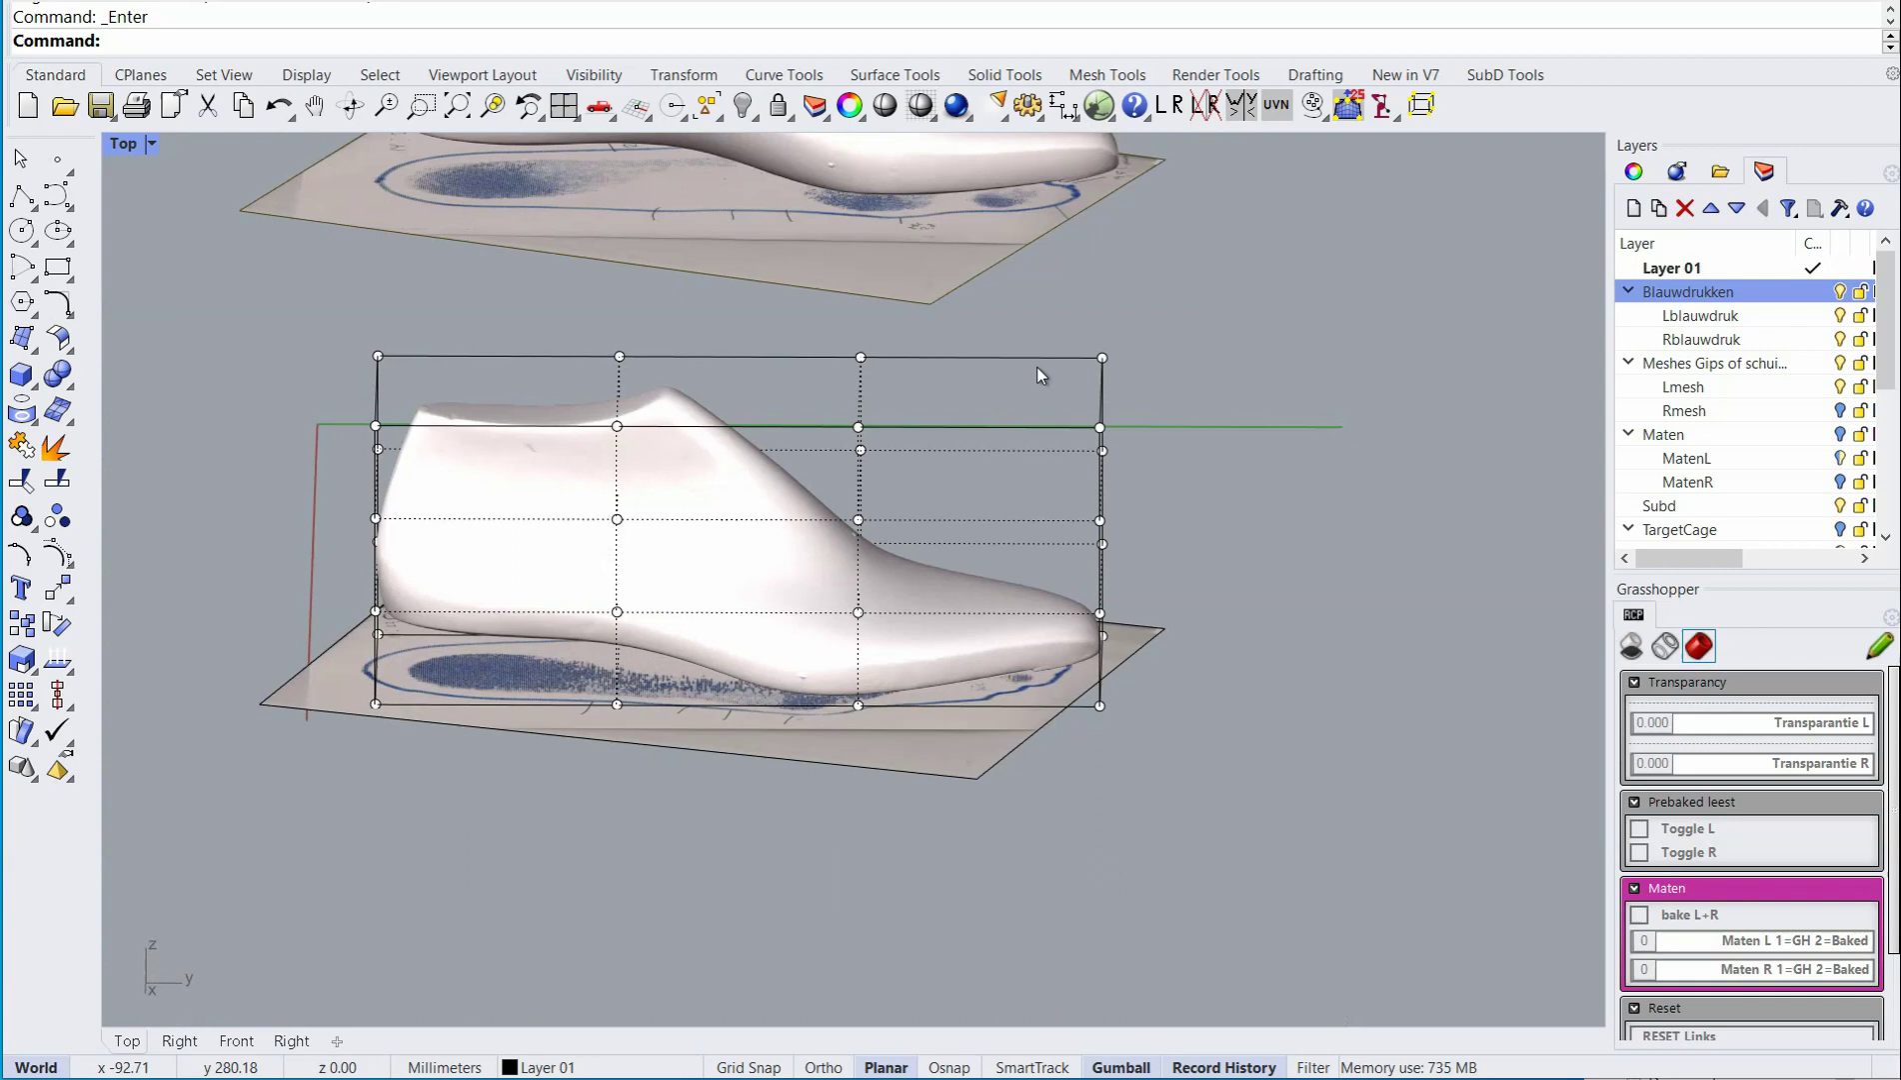
pyautogui.moveTo(1045, 340); pyautogui.dragTo(1195, 710)
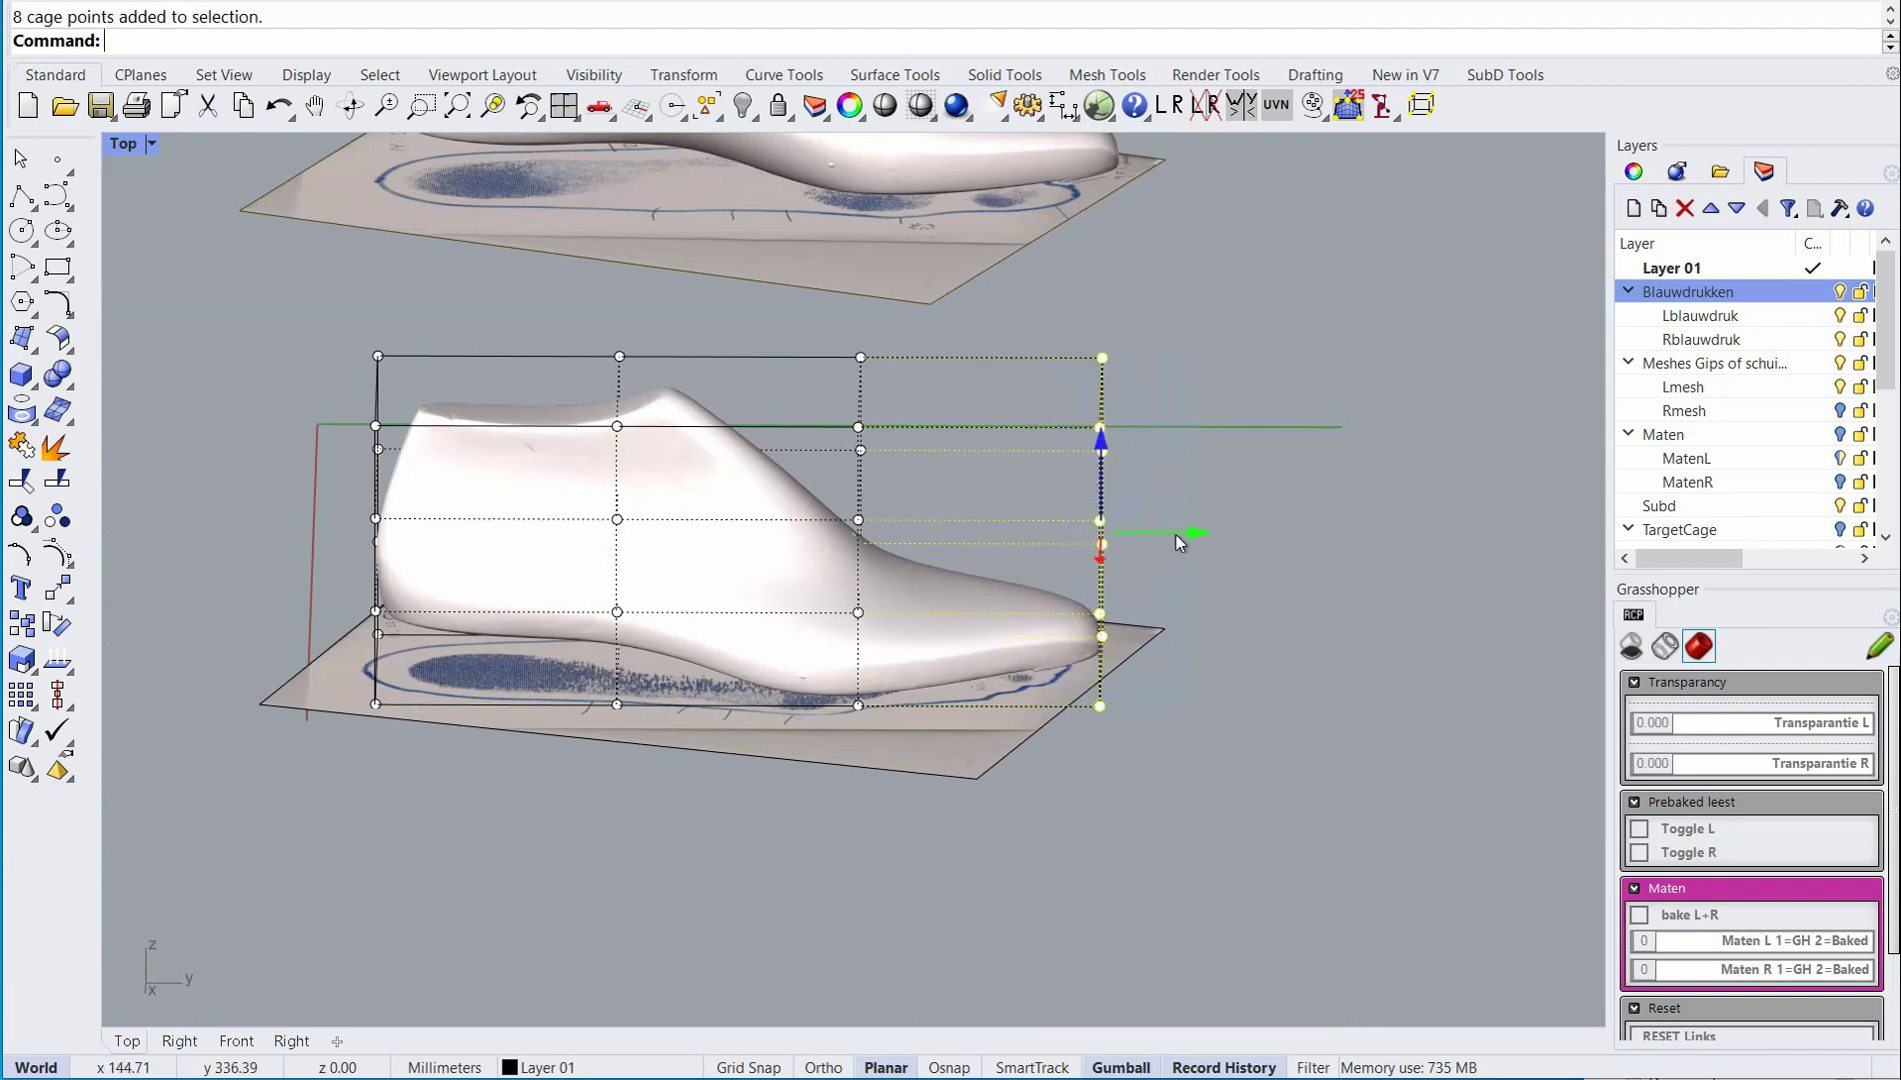
pyautogui.moveTo(1177, 540); pyautogui.dragTo(1235, 541)
pyautogui.click(940, 576)
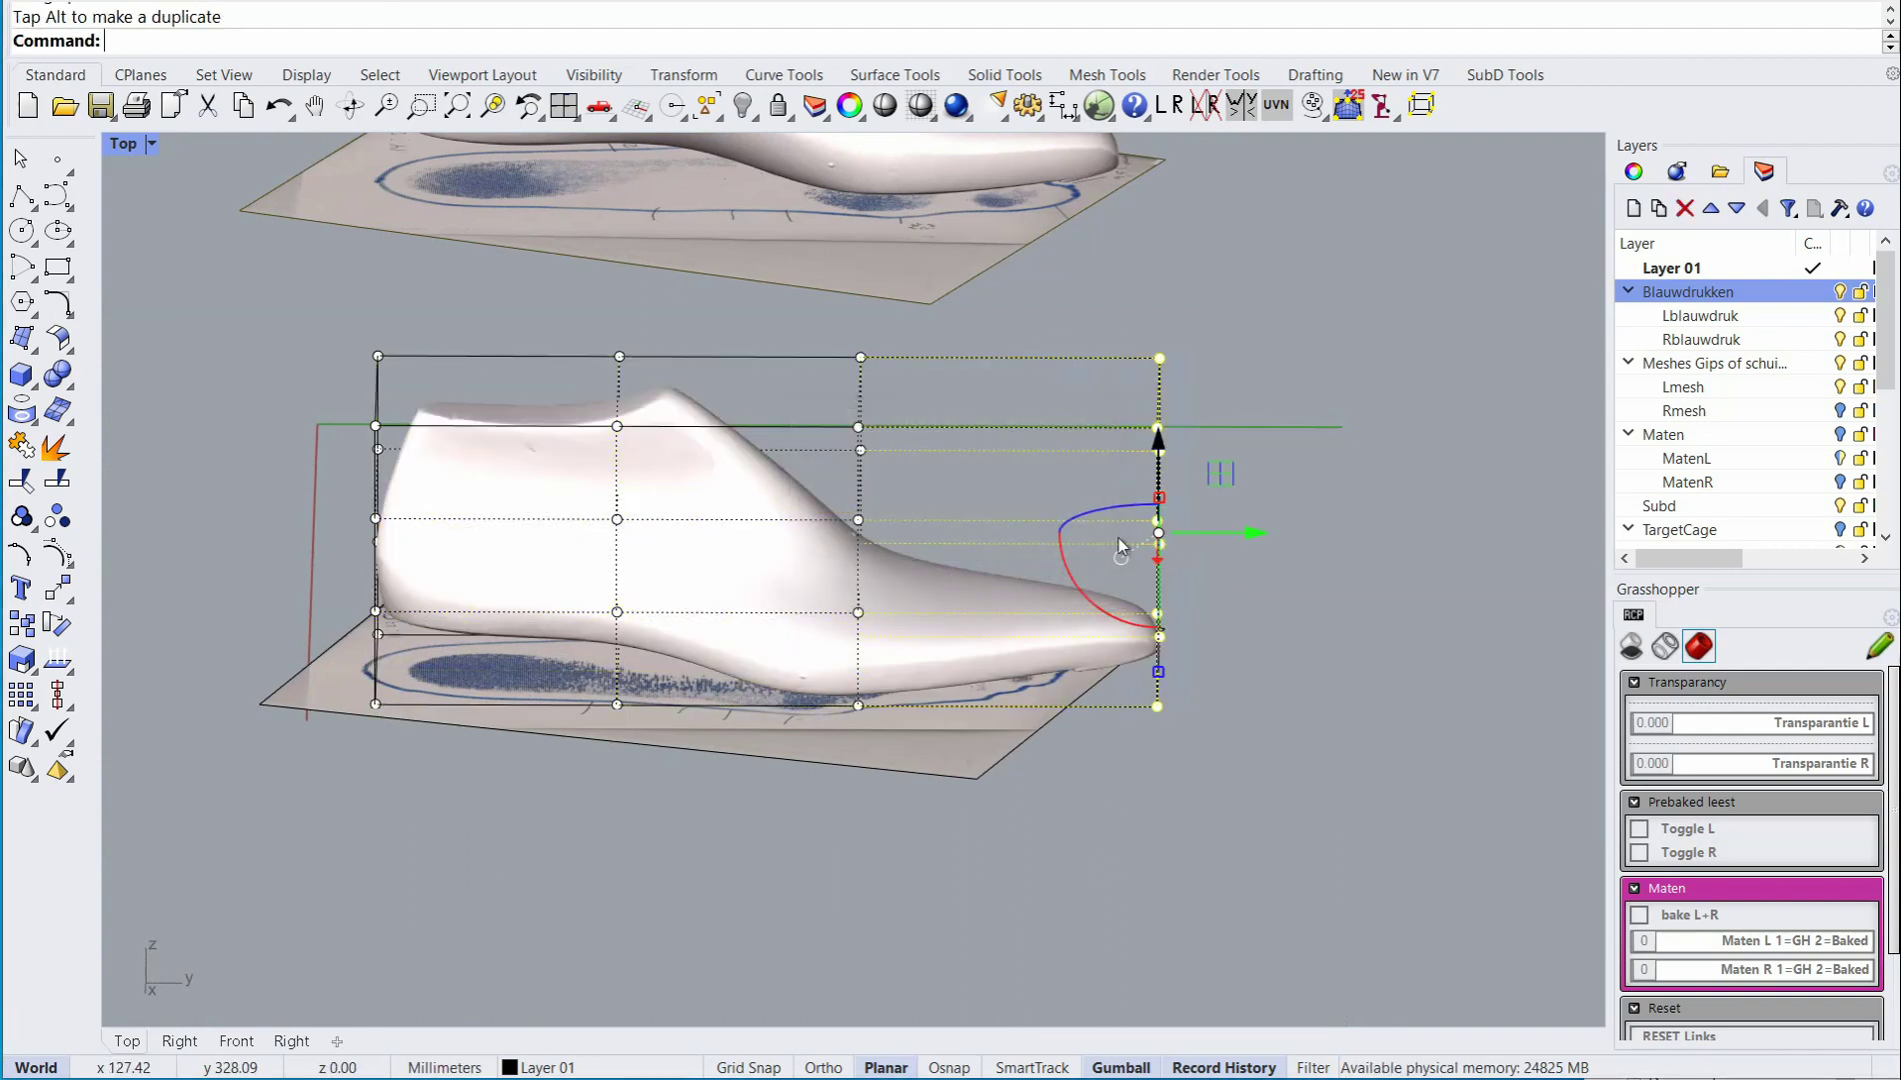
pyautogui.moveTo(1159, 440)
pyautogui.mouseDown()
pyautogui.moveTo(1162, 389)
pyautogui.moveTo(1160, 442)
pyautogui.mouseUp()
pyautogui.scroll(-4, 828, 410)
pyautogui.moveTo(827, 410); pyautogui.dragTo(787, 598, button='right')
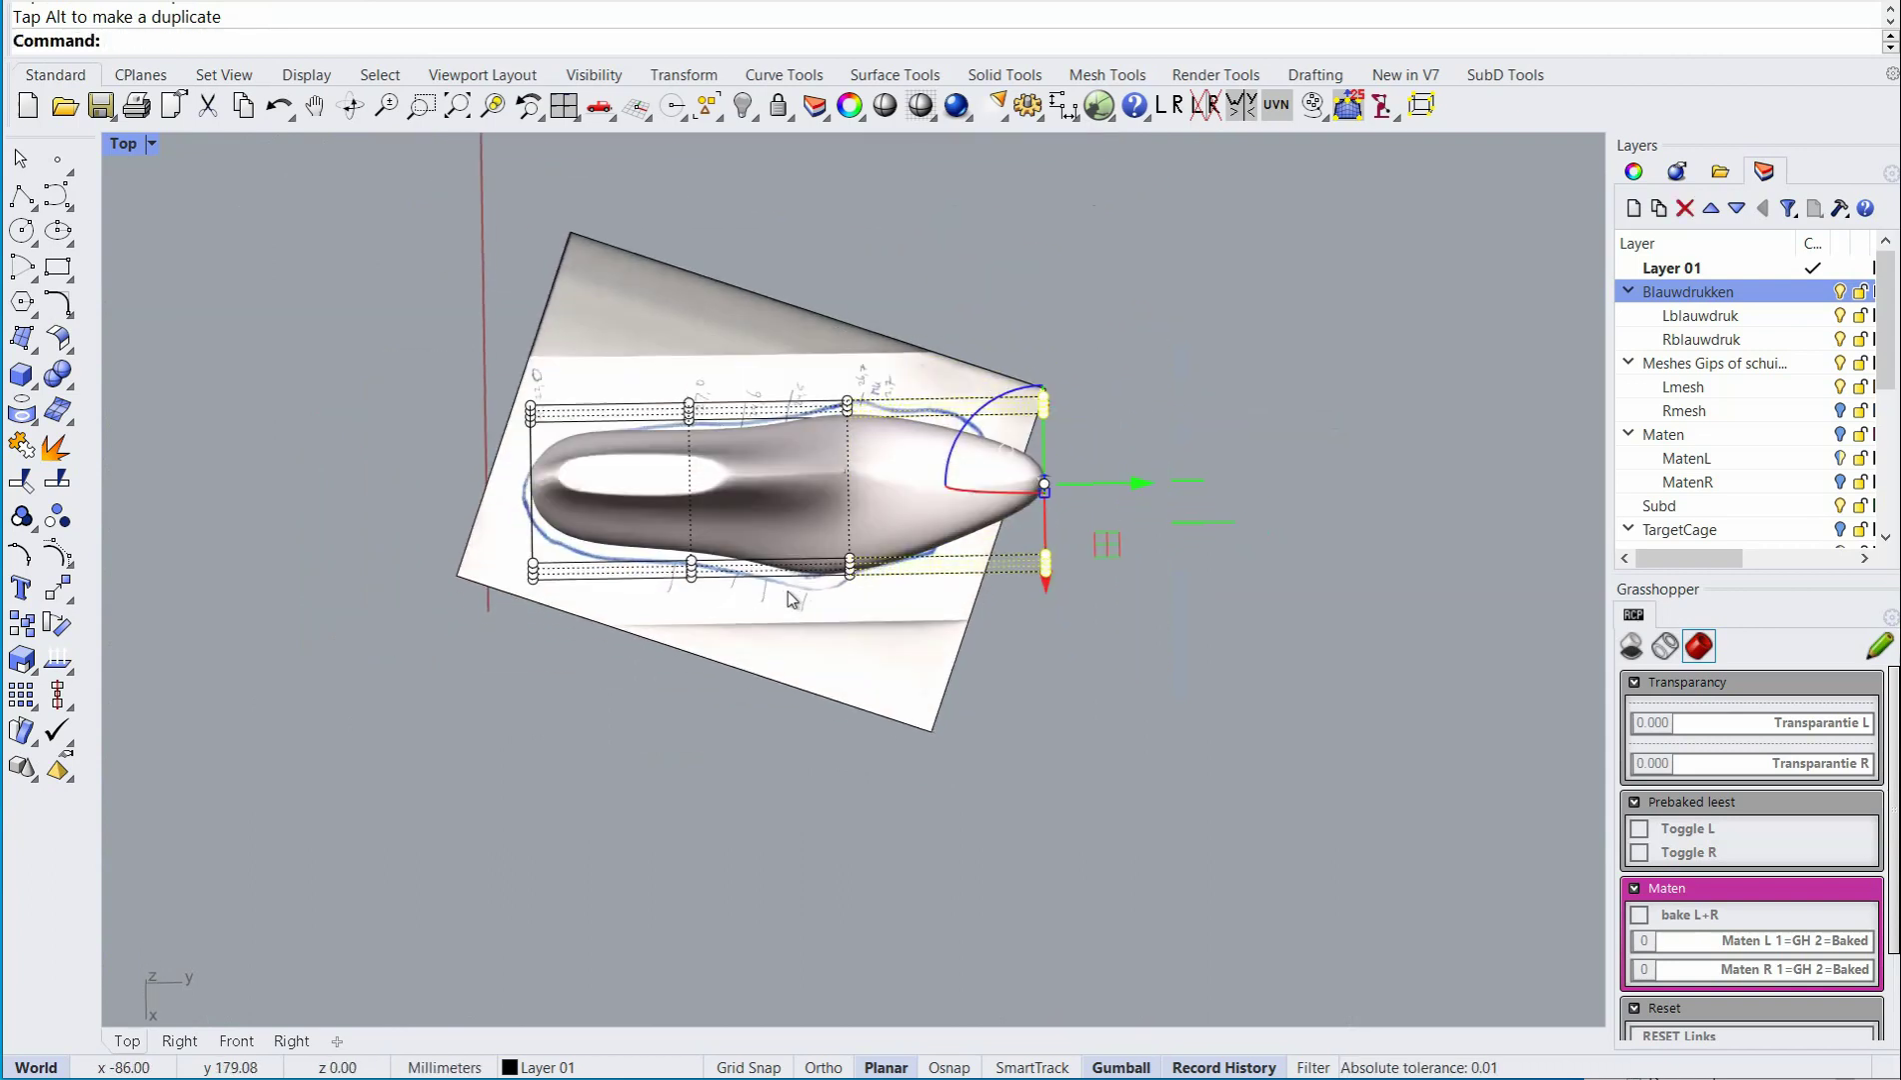
# Try to widen the last around the ball and toe by moving the cage points on one side outward along X.
pyautogui.moveTo(730, 818); pyautogui.dragTo(910, 538)
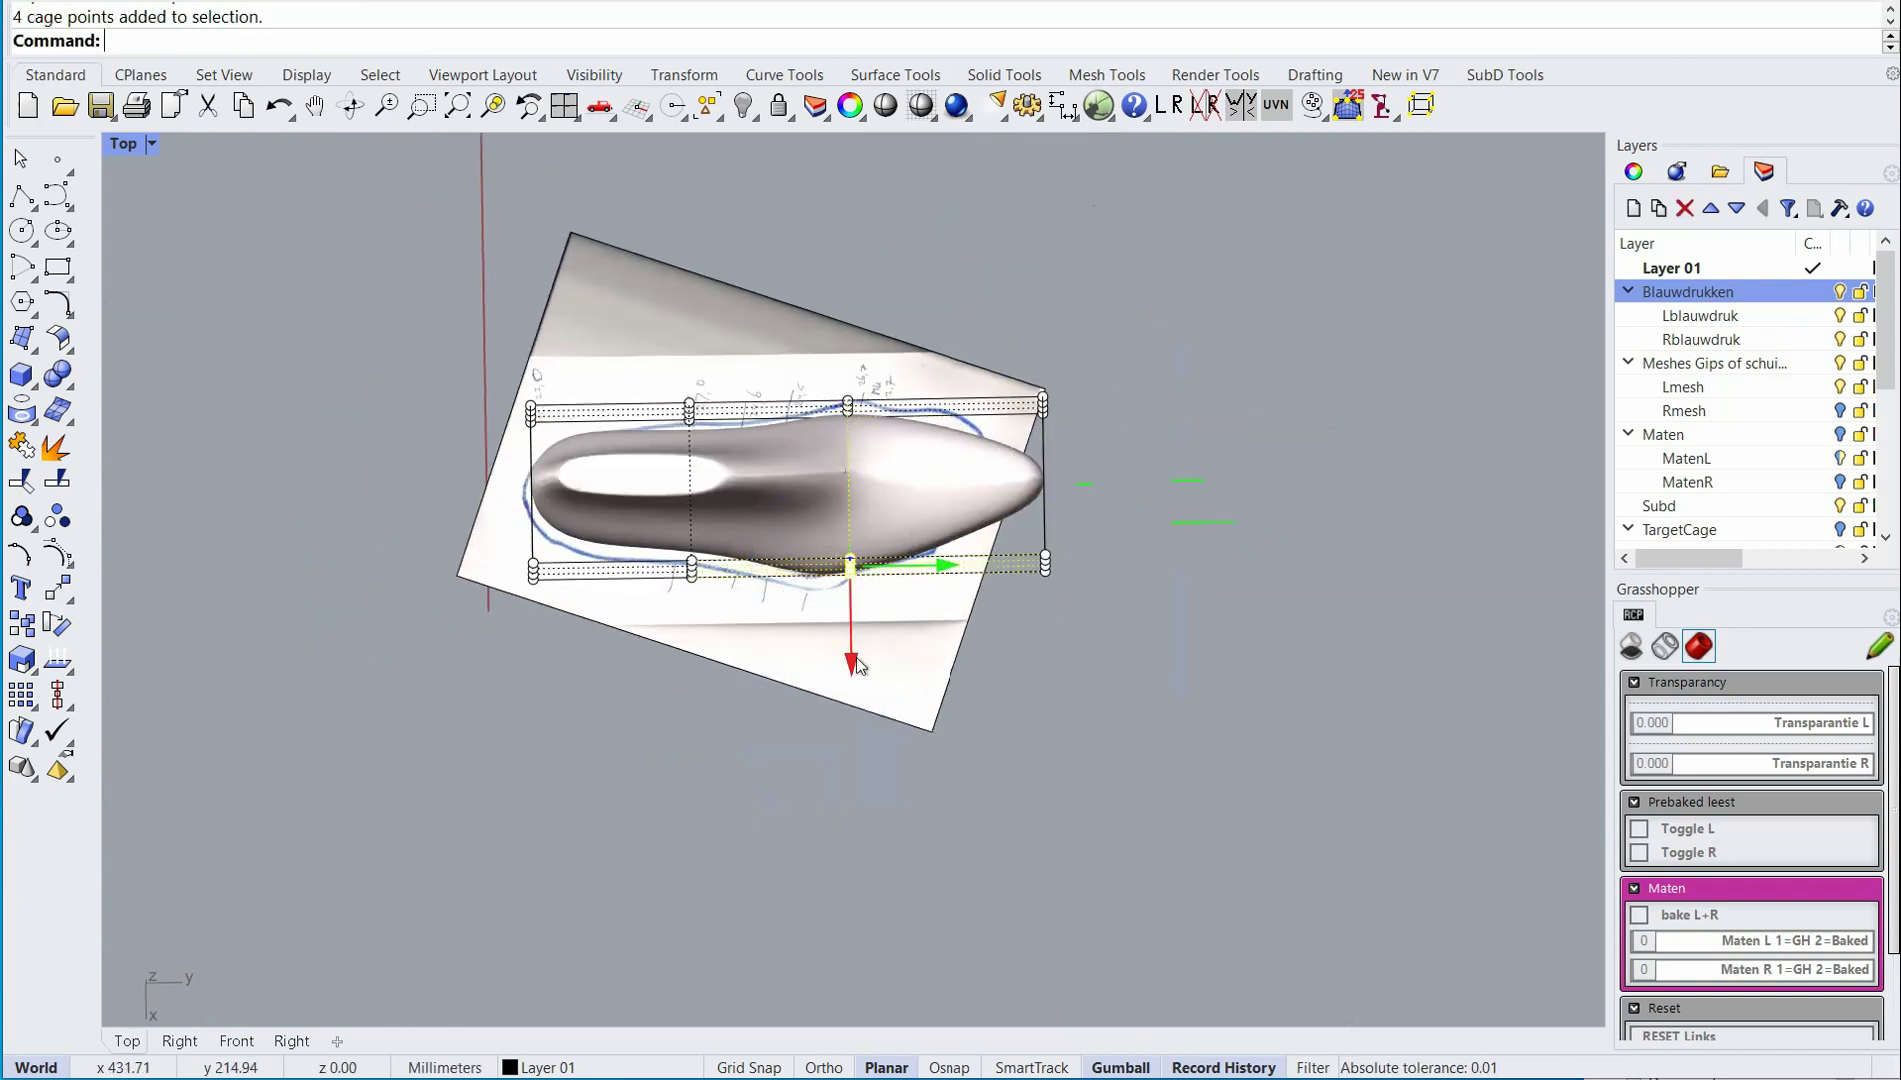
pyautogui.moveTo(857, 665); pyautogui.dragTo(833, 858)
pyautogui.moveTo(834, 859); pyautogui.dragTo(1106, 843, button='right')
pyautogui.scroll(8, 829, 447)
pyautogui.moveTo(894, 541); pyautogui.dragTo(895, 462, button='right')
pyautogui.moveTo(836, 254); pyautogui.dragTo(1002, 330)
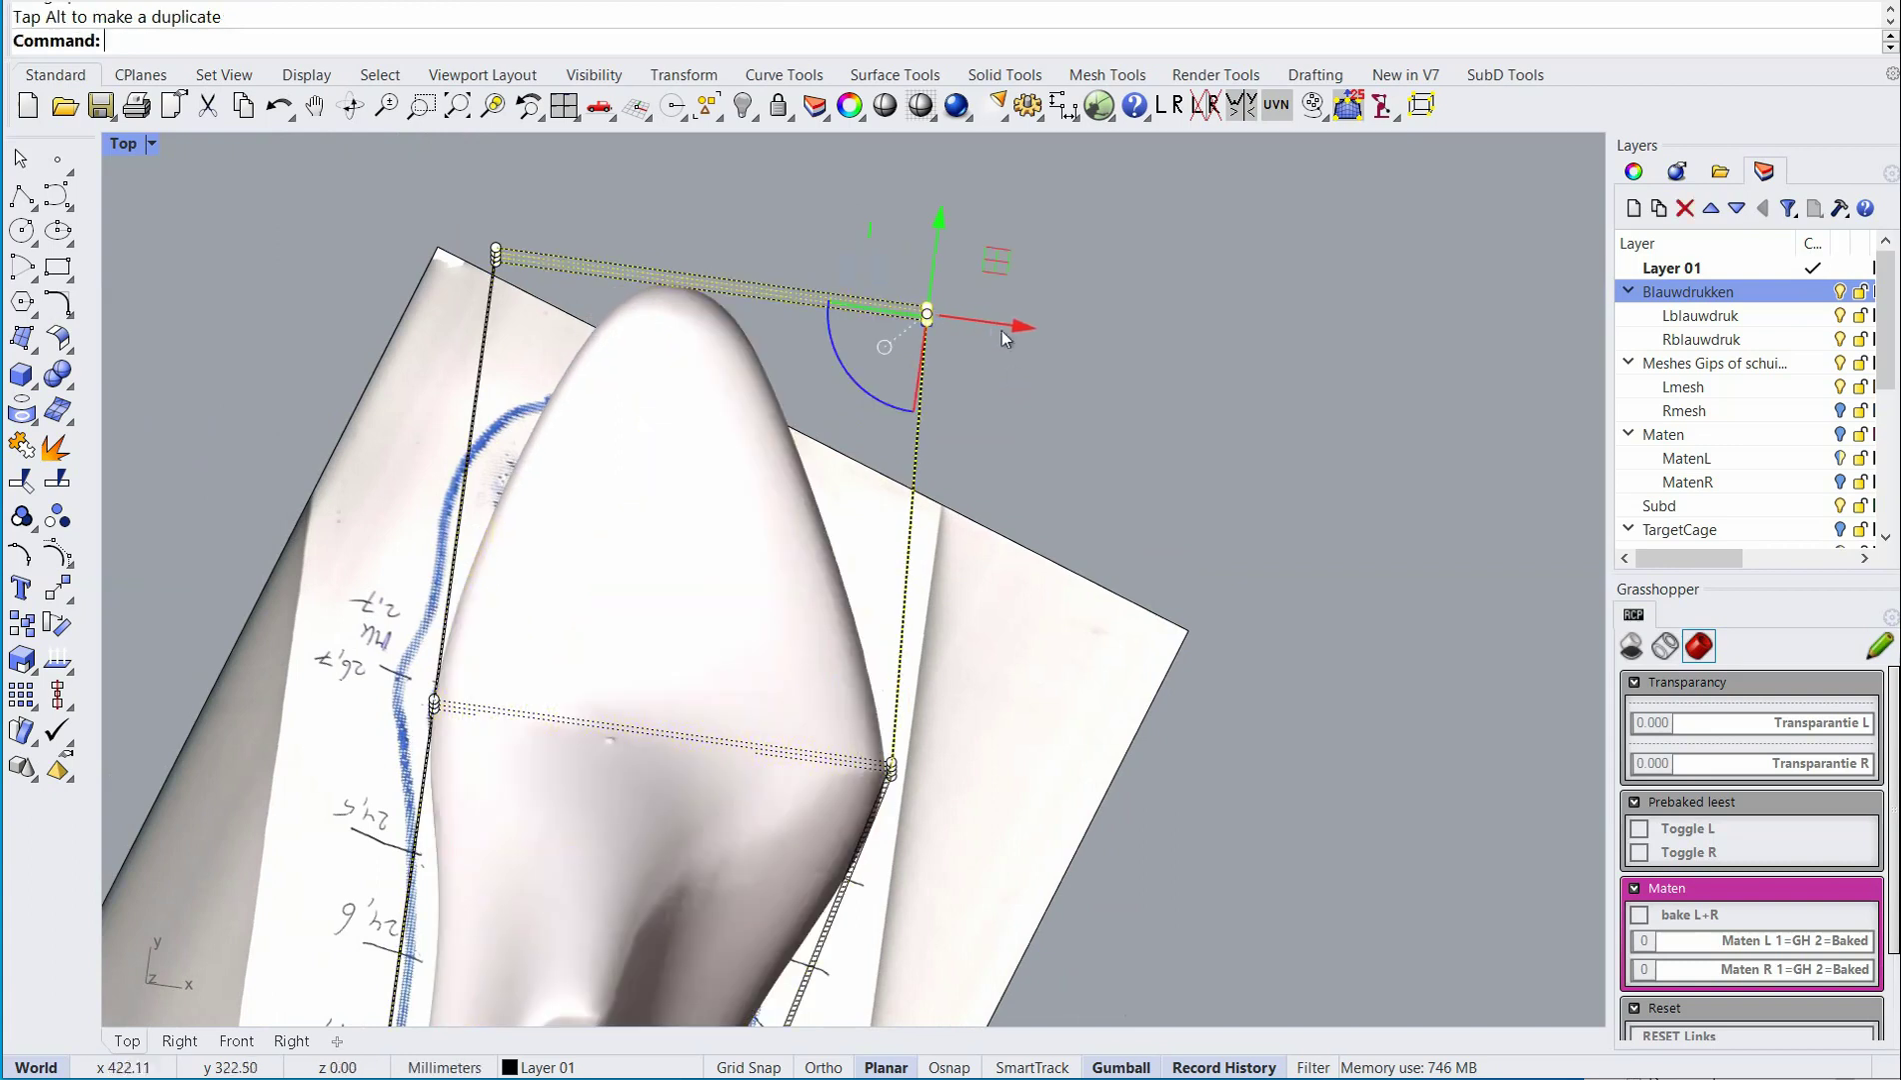
# Undo the control cage edits back to the original last, keeping the Blauwdrukken layer visible.
pyautogui.click(1188, 415)
pyautogui.click(282, 105)
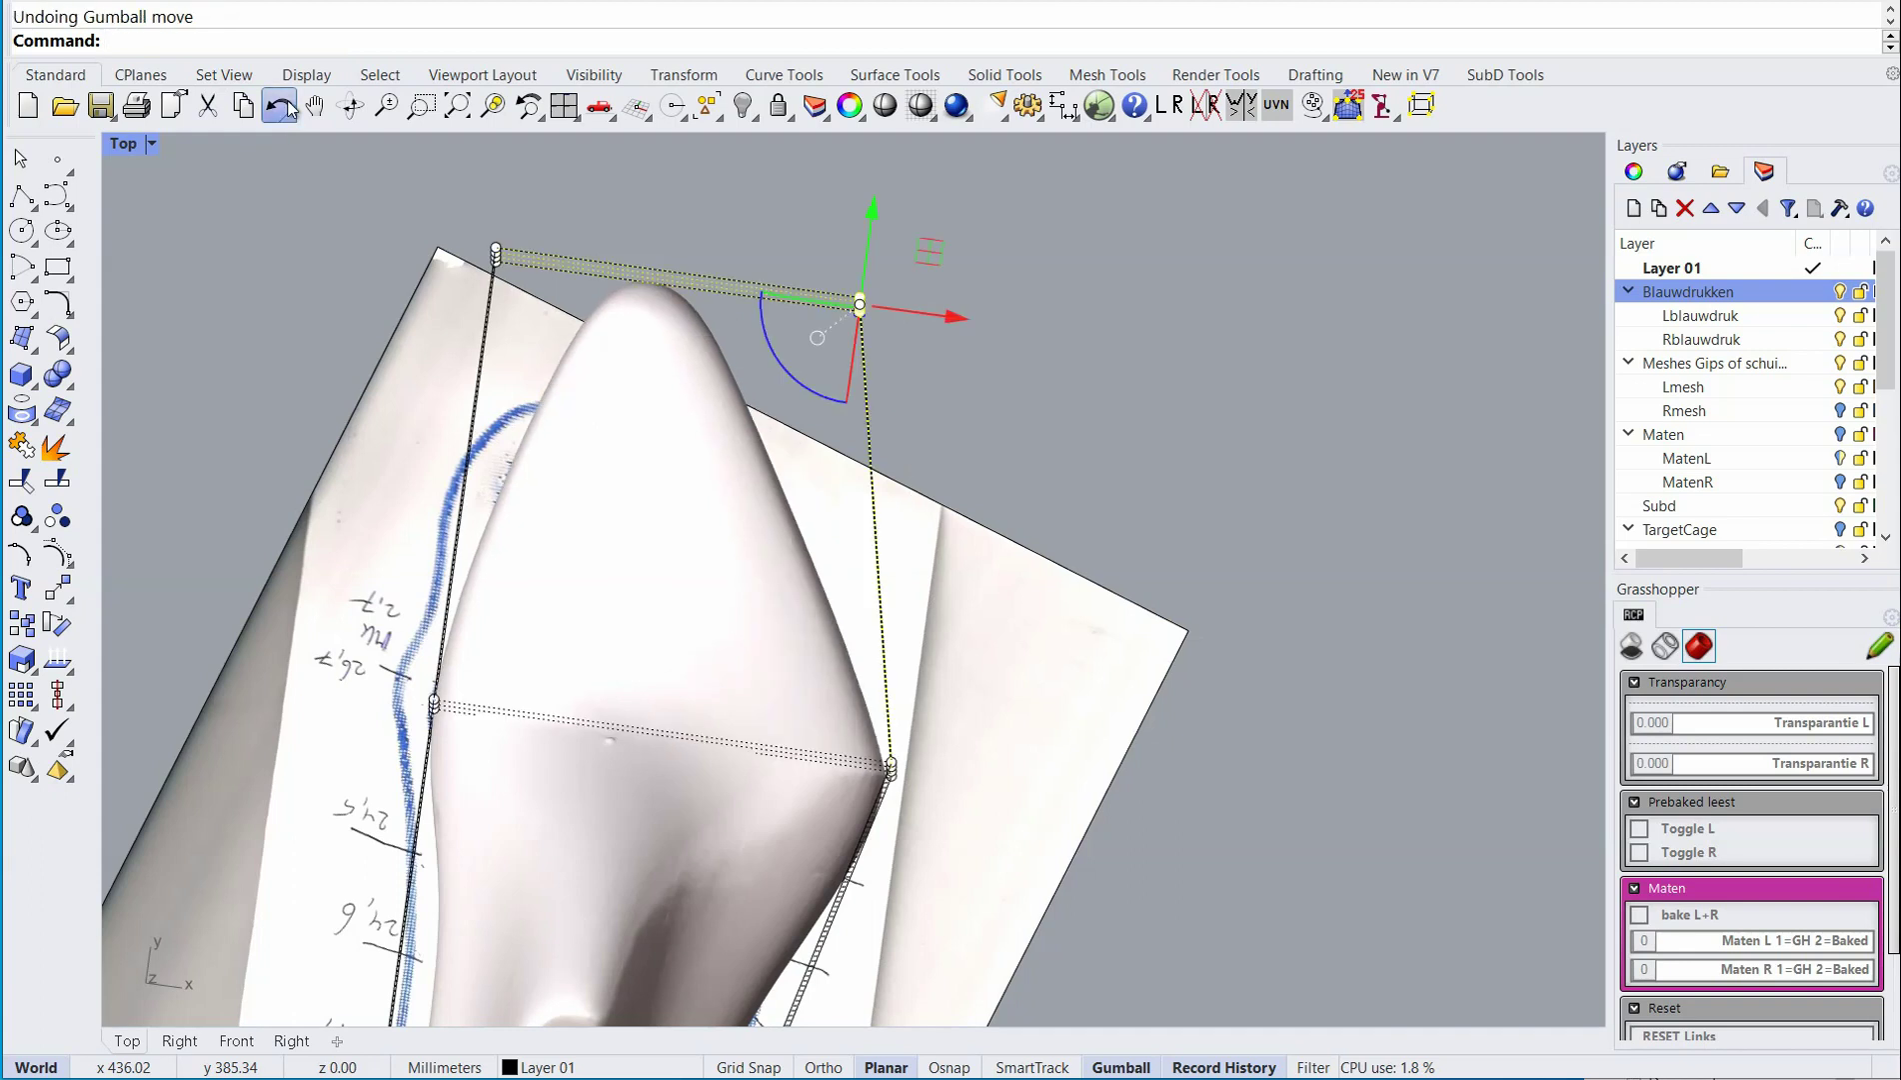
pyautogui.click(282, 105)
pyautogui.click(281, 105)
pyautogui.click(282, 105)
pyautogui.click(282, 105)
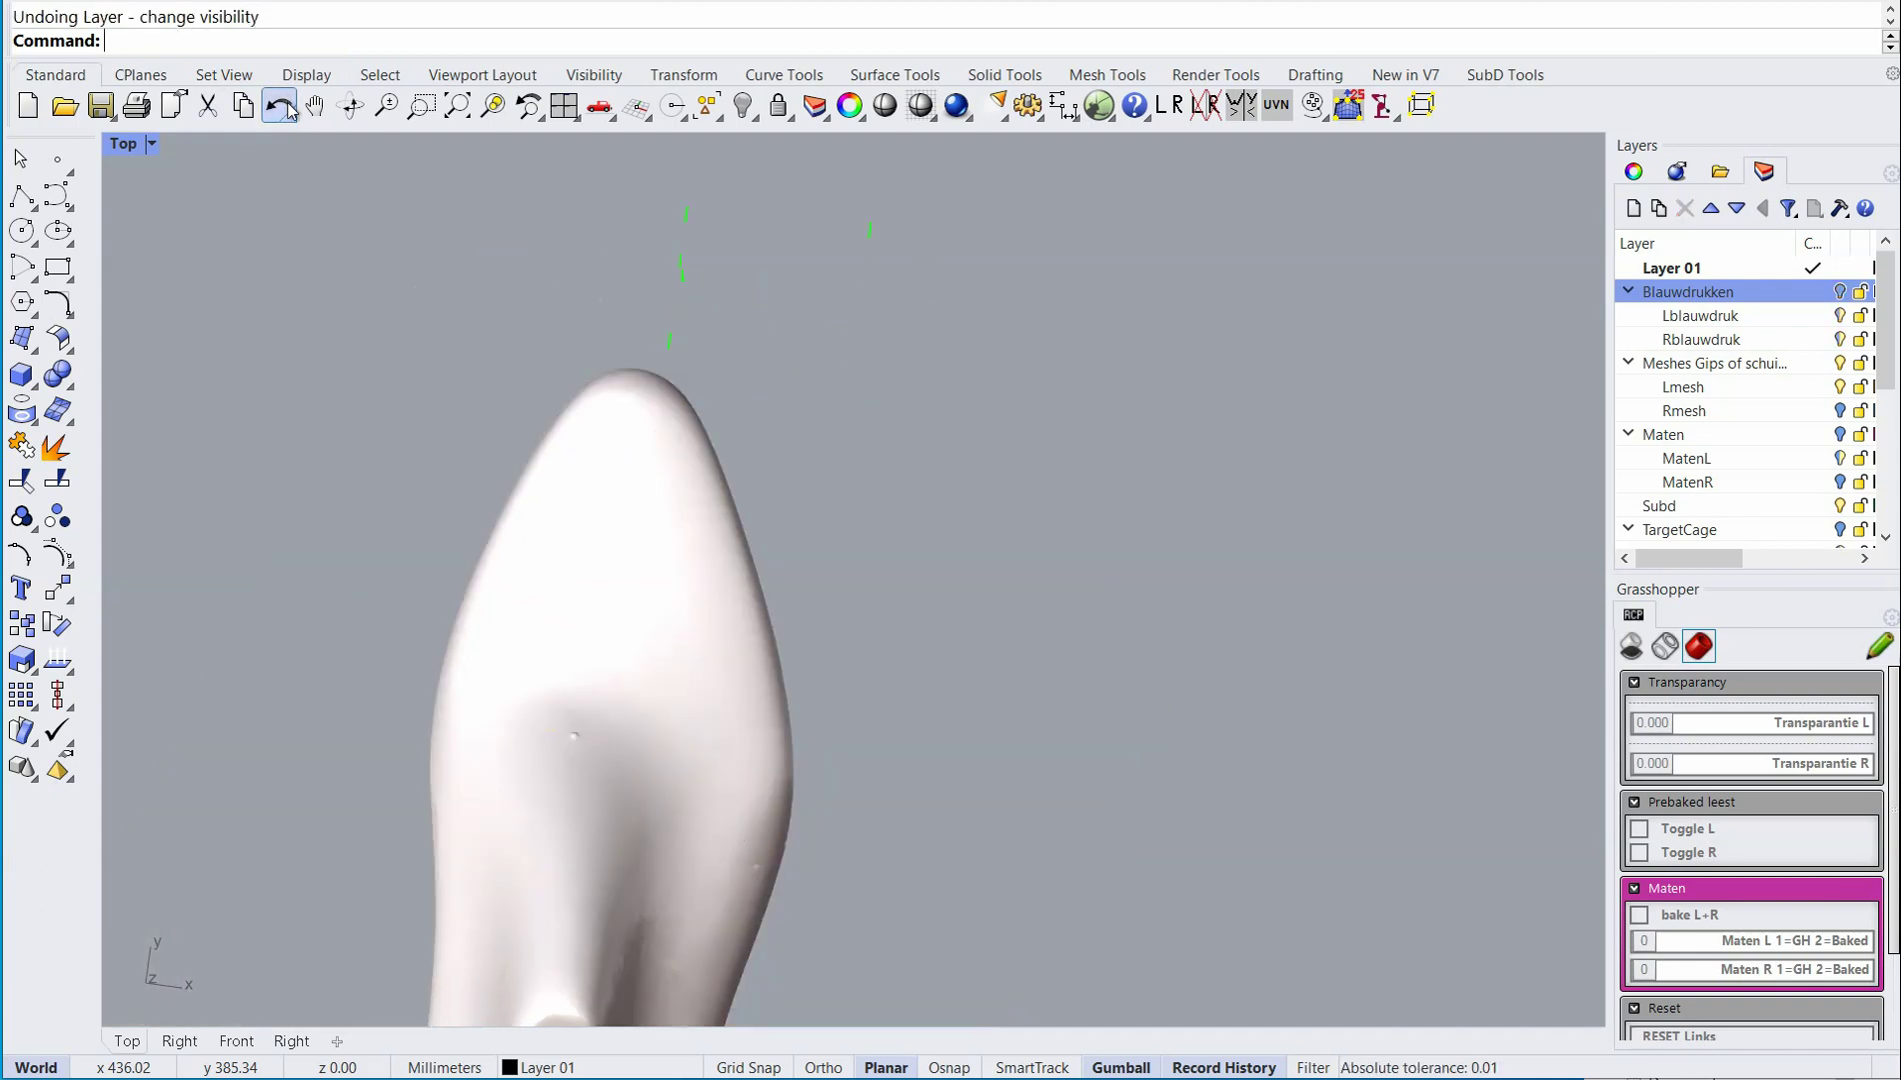
pyautogui.rightClick(282, 105)
# Hide the current shoe last together with its blueprint scan.
pyautogui.scroll(-3, 790, 325)
pyautogui.moveTo(709, 650); pyautogui.dragTo(945, 596, button='right')
pyautogui.scroll(-2, 972, 652)
pyautogui.moveTo(680, 704); pyautogui.dragTo(903, 692, button='right')
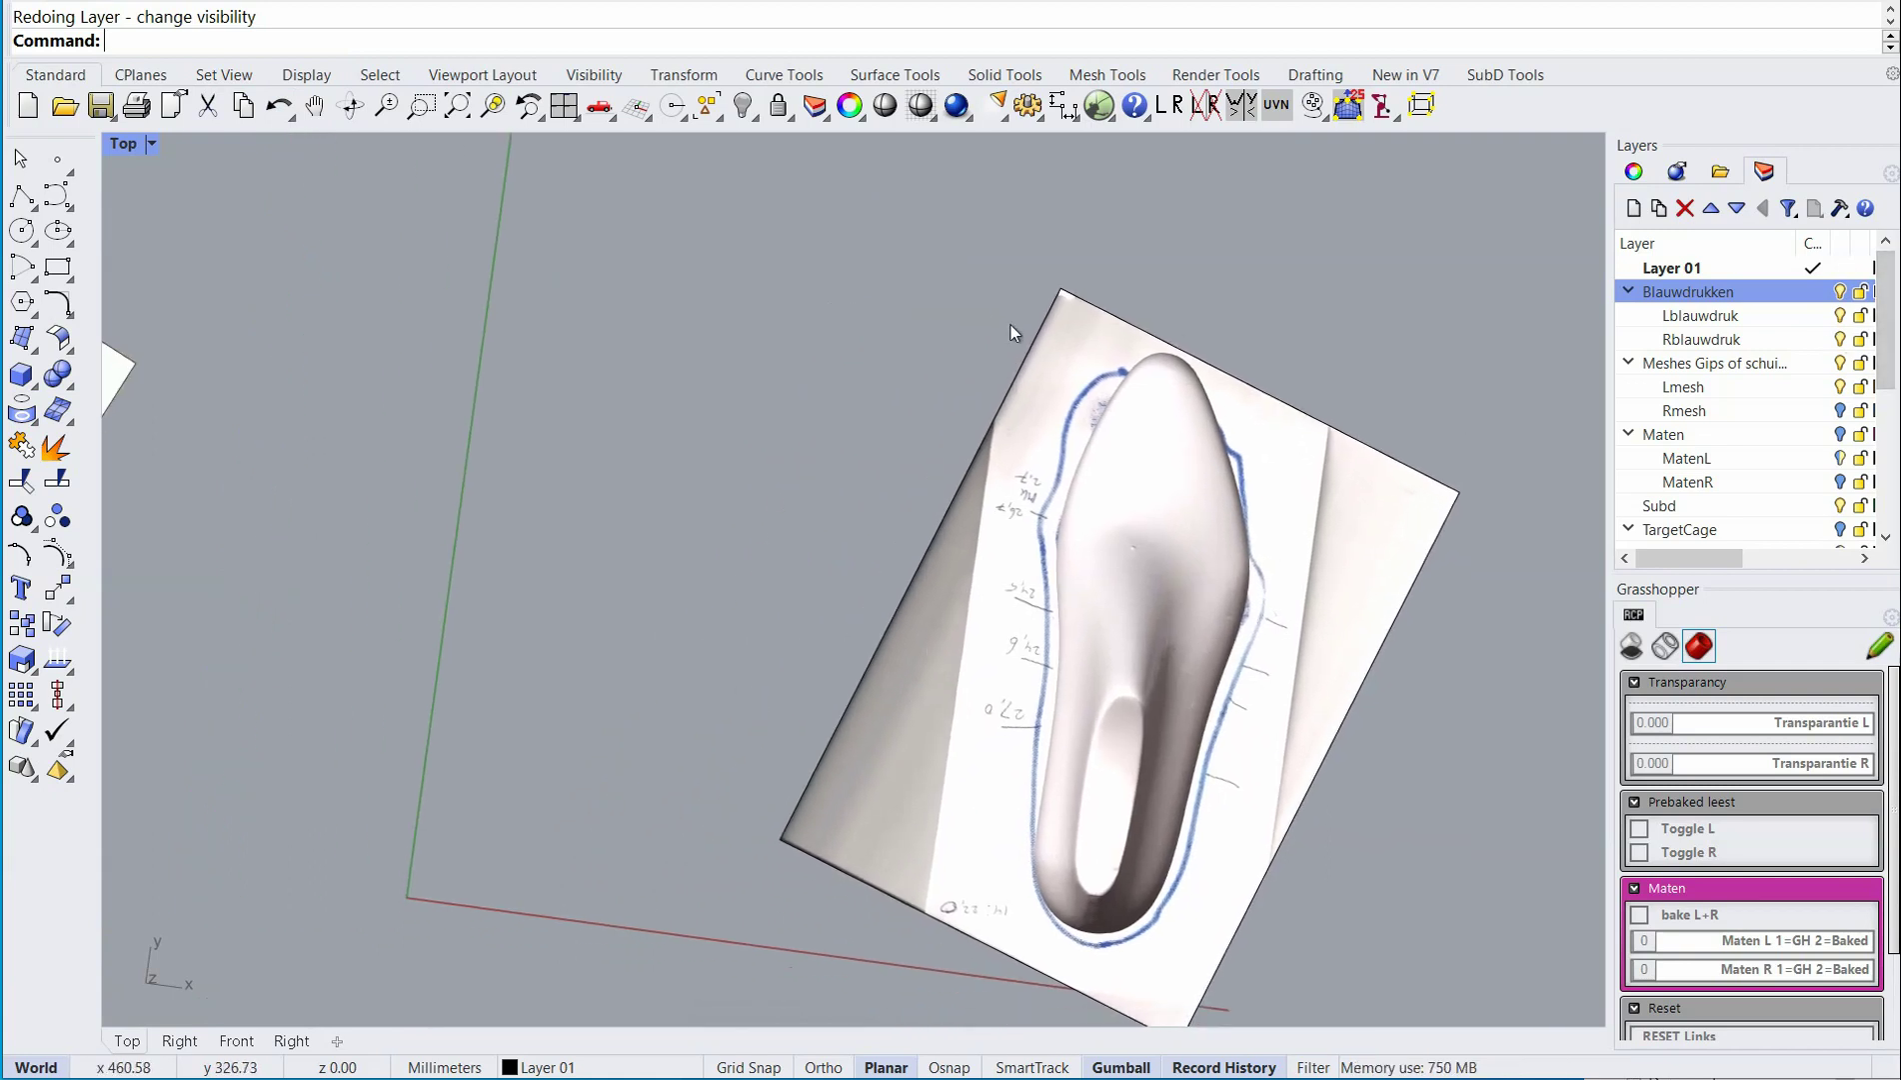
pyautogui.moveTo(1426, 251); pyautogui.dragTo(901, 810)
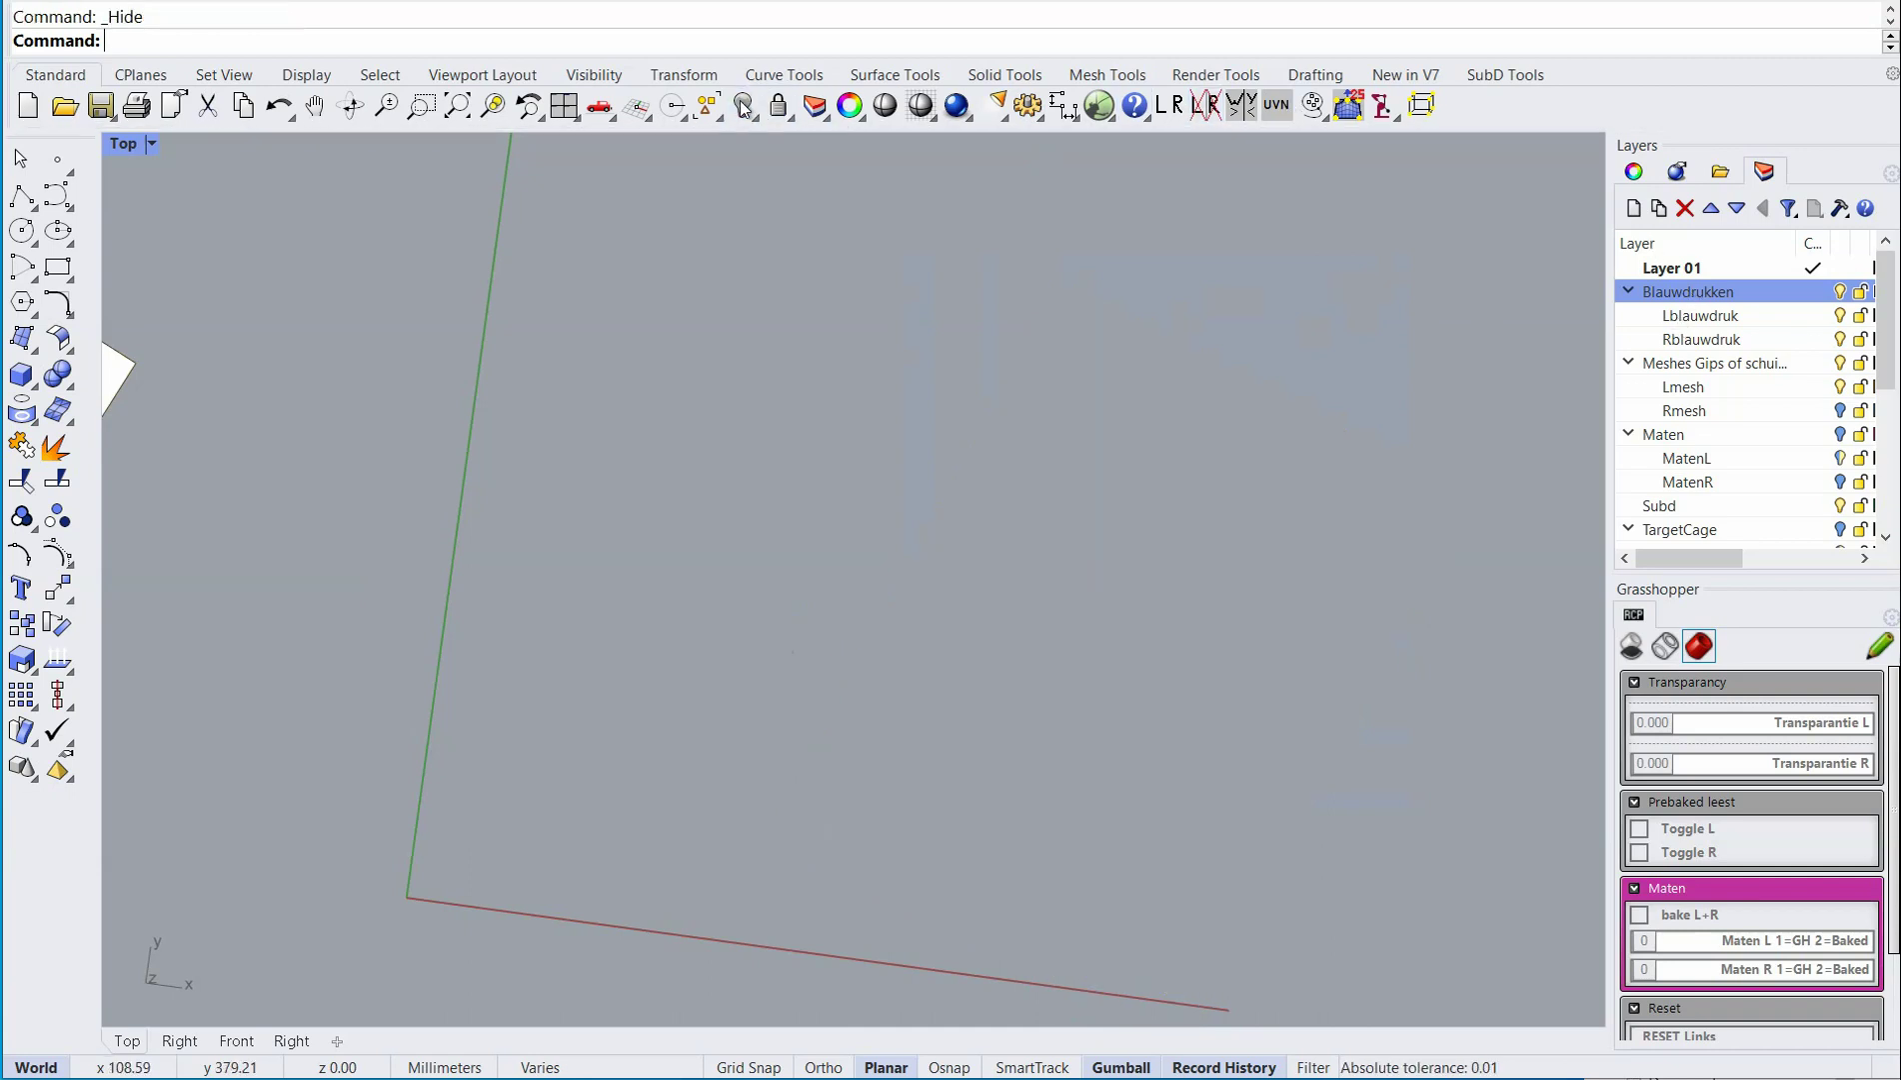
# Inspect the other last over its footprint blueprint from the side in Rendered display.
pyautogui.moveTo(306, 402)
pyautogui.mouseDown(button='right')
pyautogui.moveTo(535, 467)
pyautogui.moveTo(1367, 543)
pyautogui.mouseUp(button='right')
pyautogui.scroll(4, 683, 565)
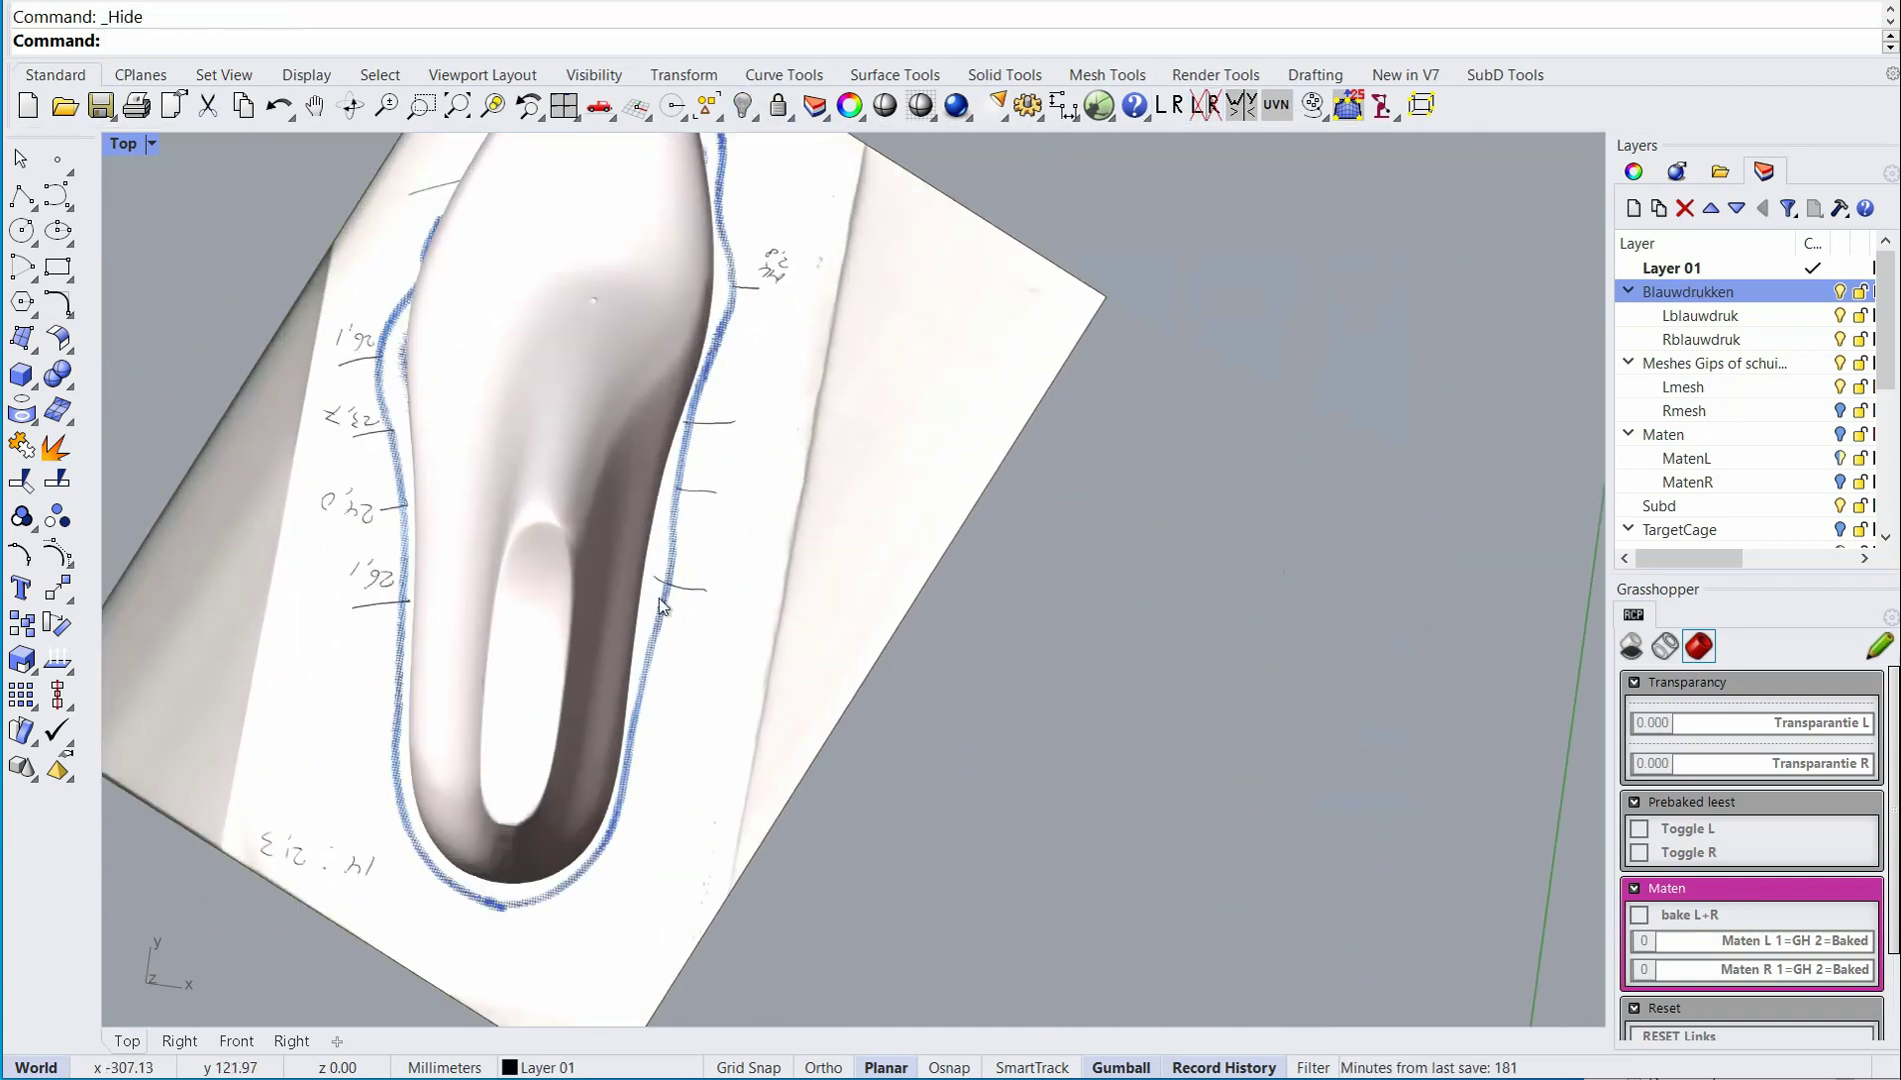
pyautogui.keyDown('ctrl'); pyautogui.keyDown('shift'); pyautogui.moveTo(658, 597); pyautogui.dragTo(865, 620, button='right'); pyautogui.keyUp('shift'); pyautogui.keyUp('ctrl')
pyautogui.scroll(5, 900, 650)
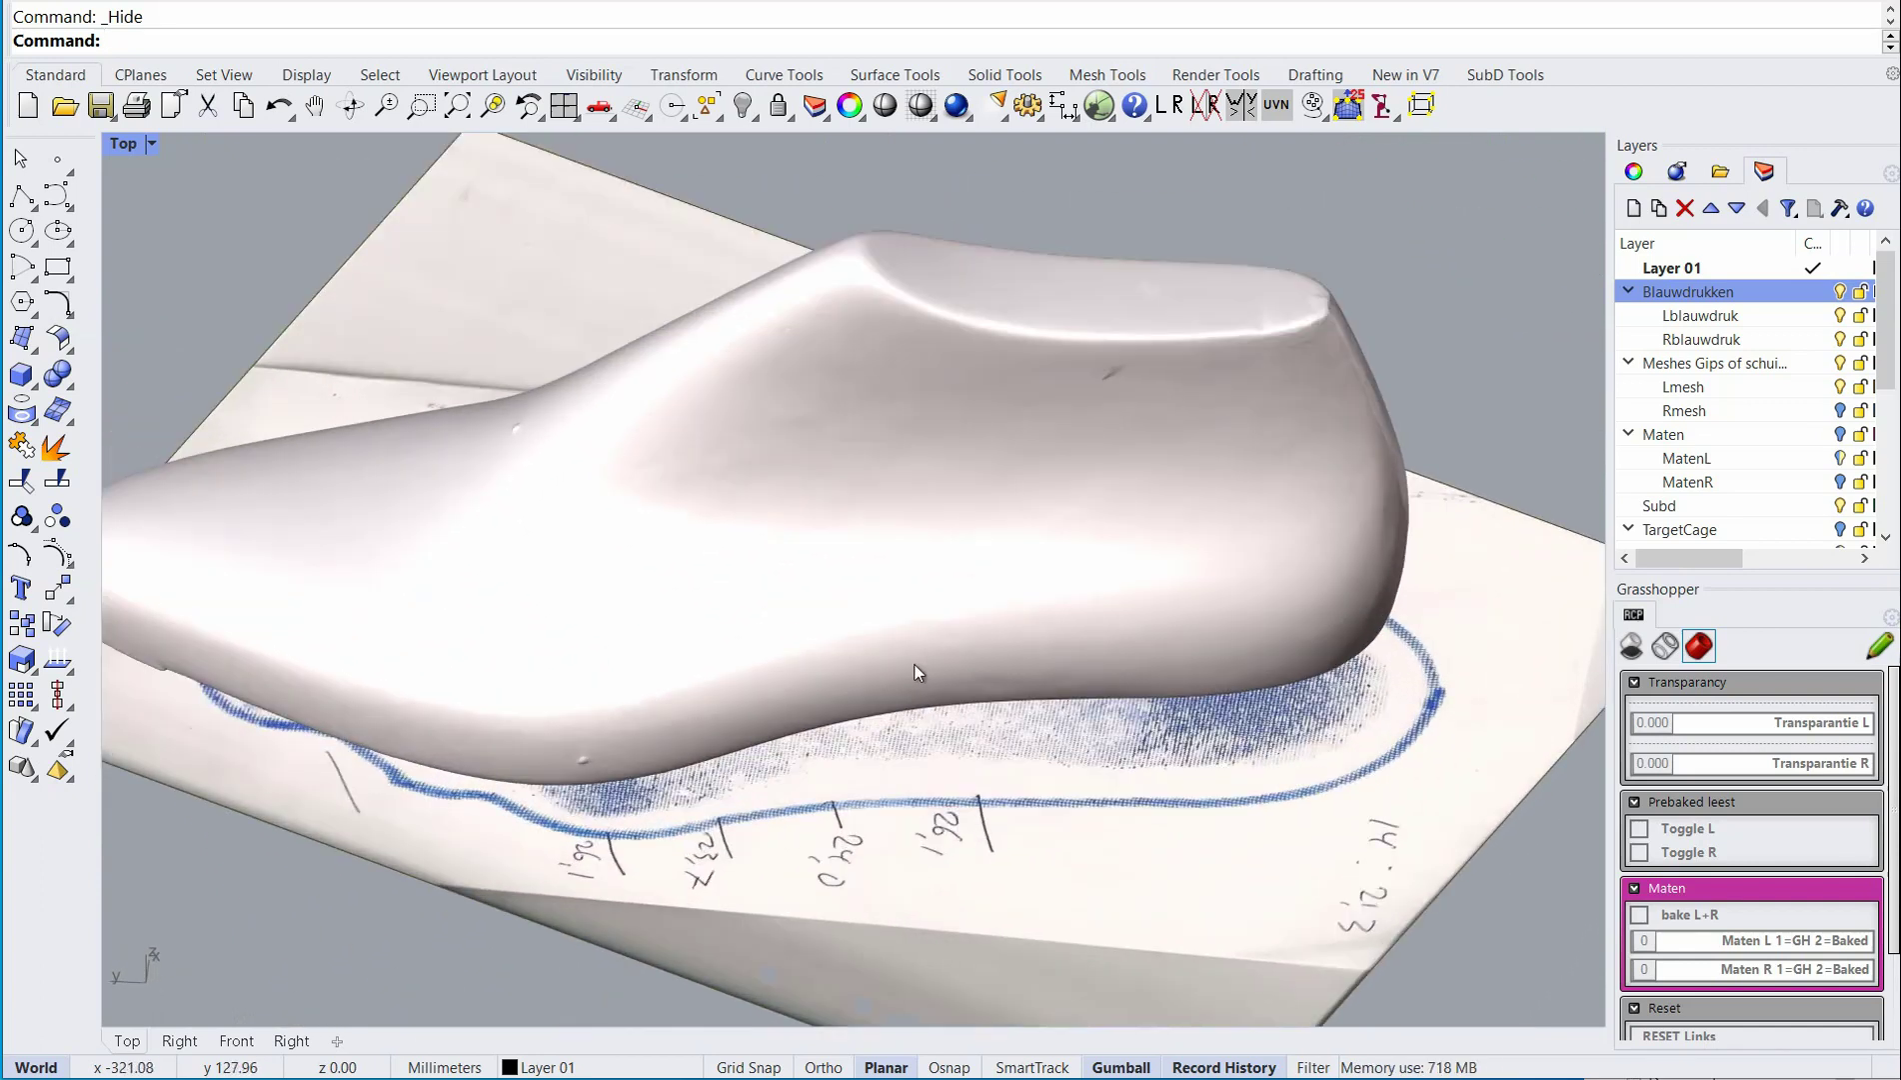
pyautogui.scroll(-3, 919, 665)
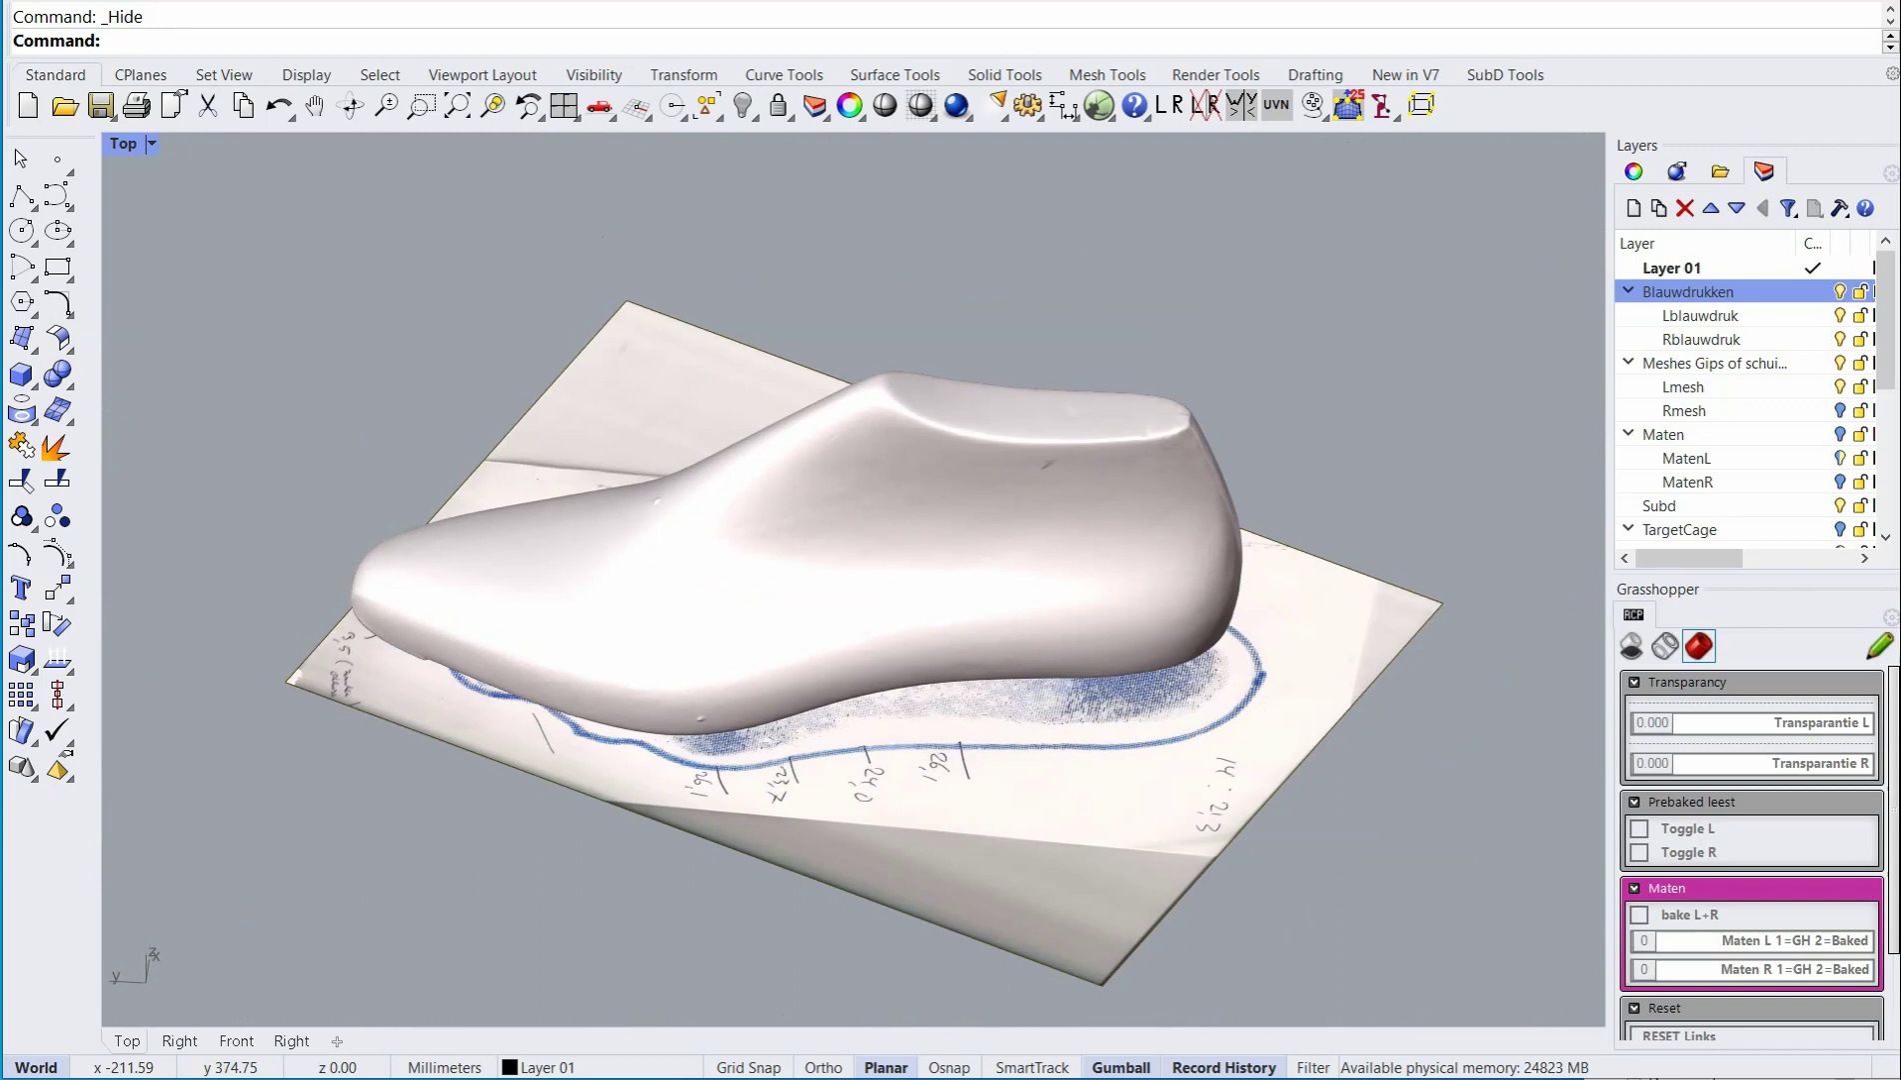
pyautogui.hotkey('ctrl', 'alt', 'r')
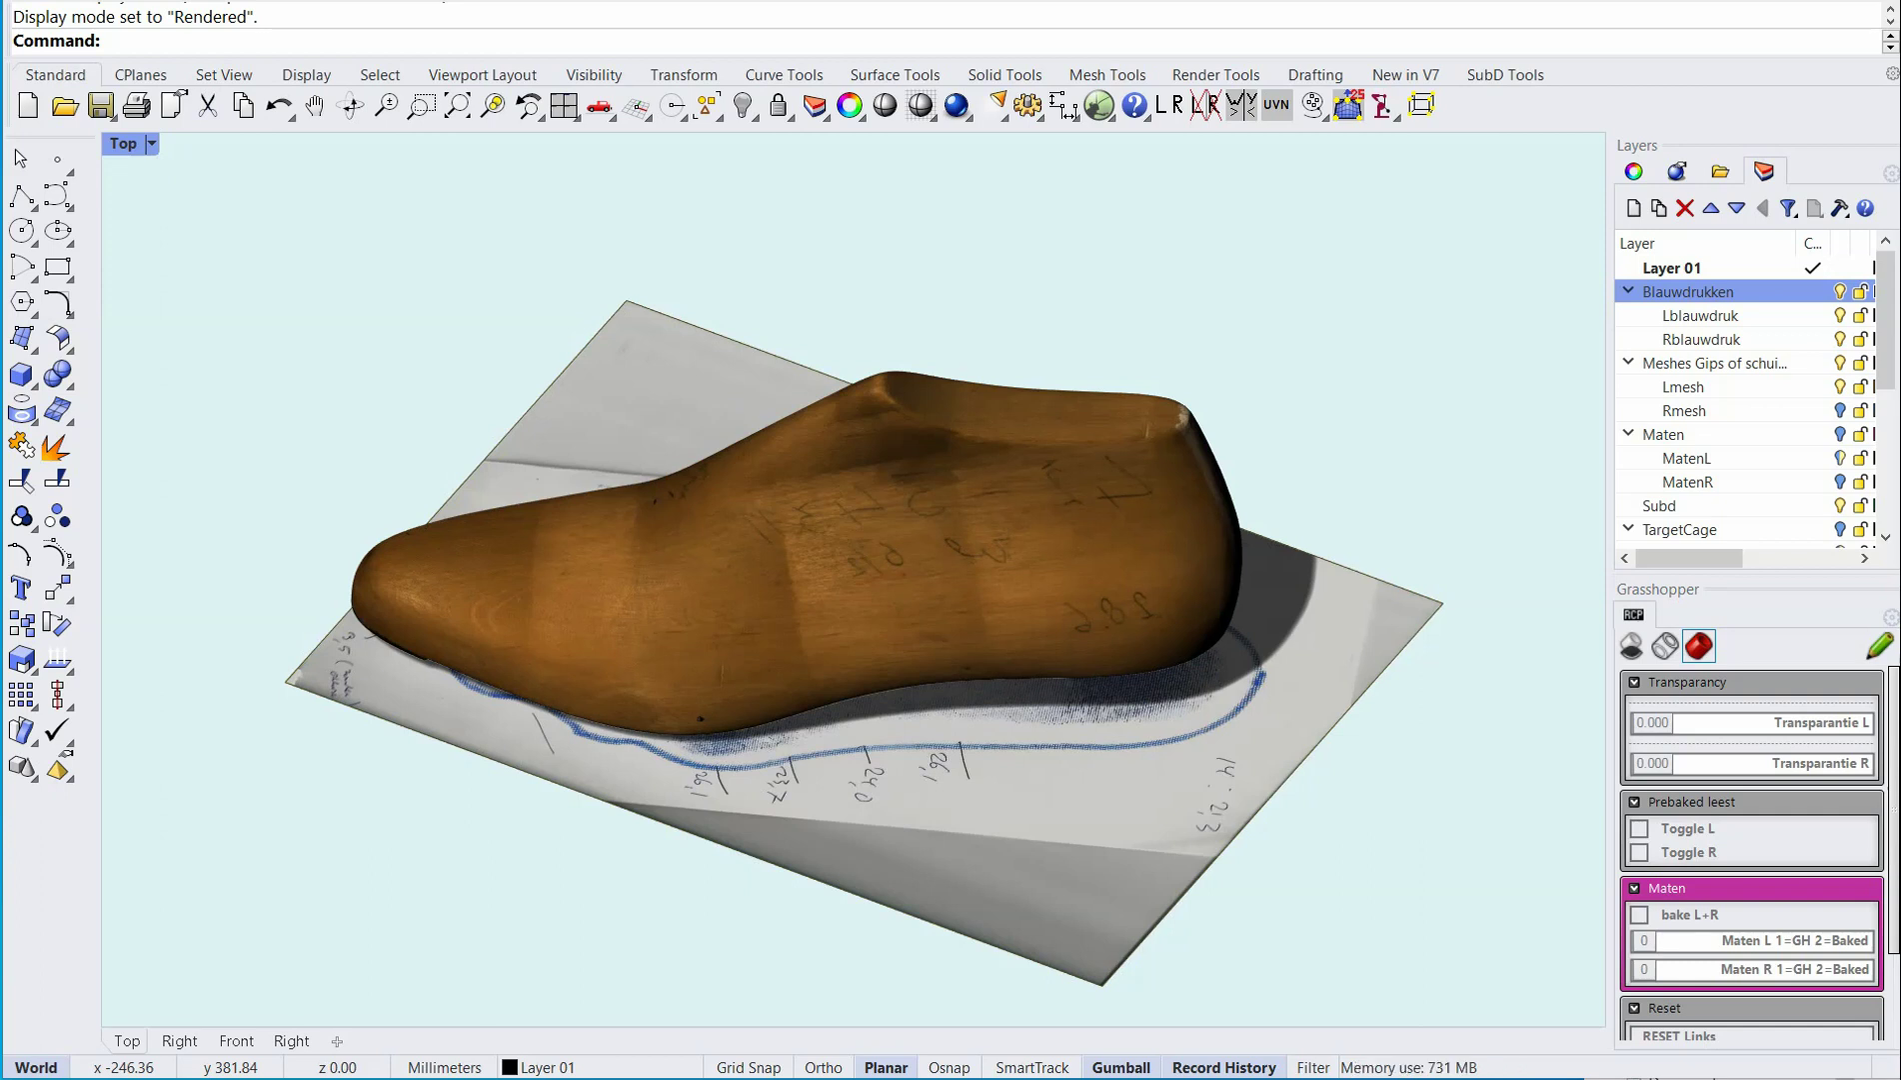
# Turn on bake L+R in the Maten group and set the viewport to Shaded display.
pyautogui.click(1639, 917)
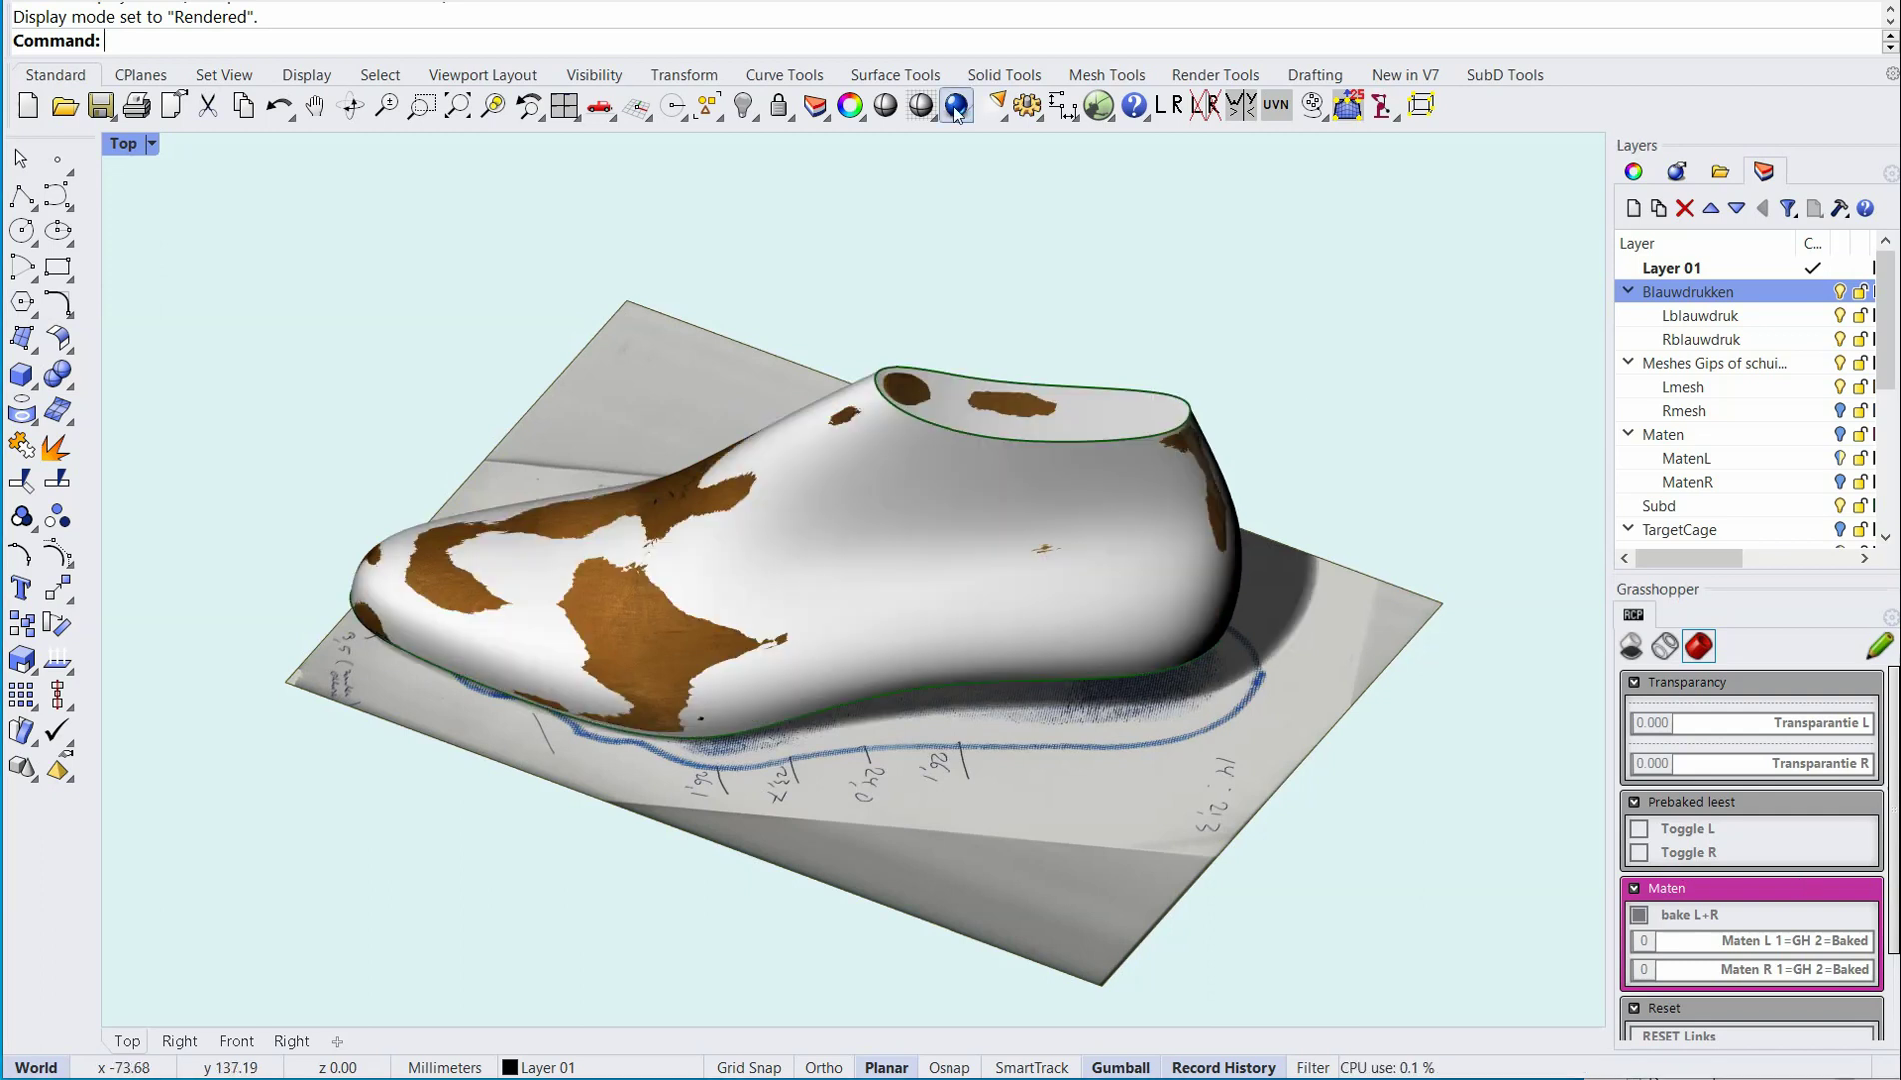
pyautogui.click(921, 105)
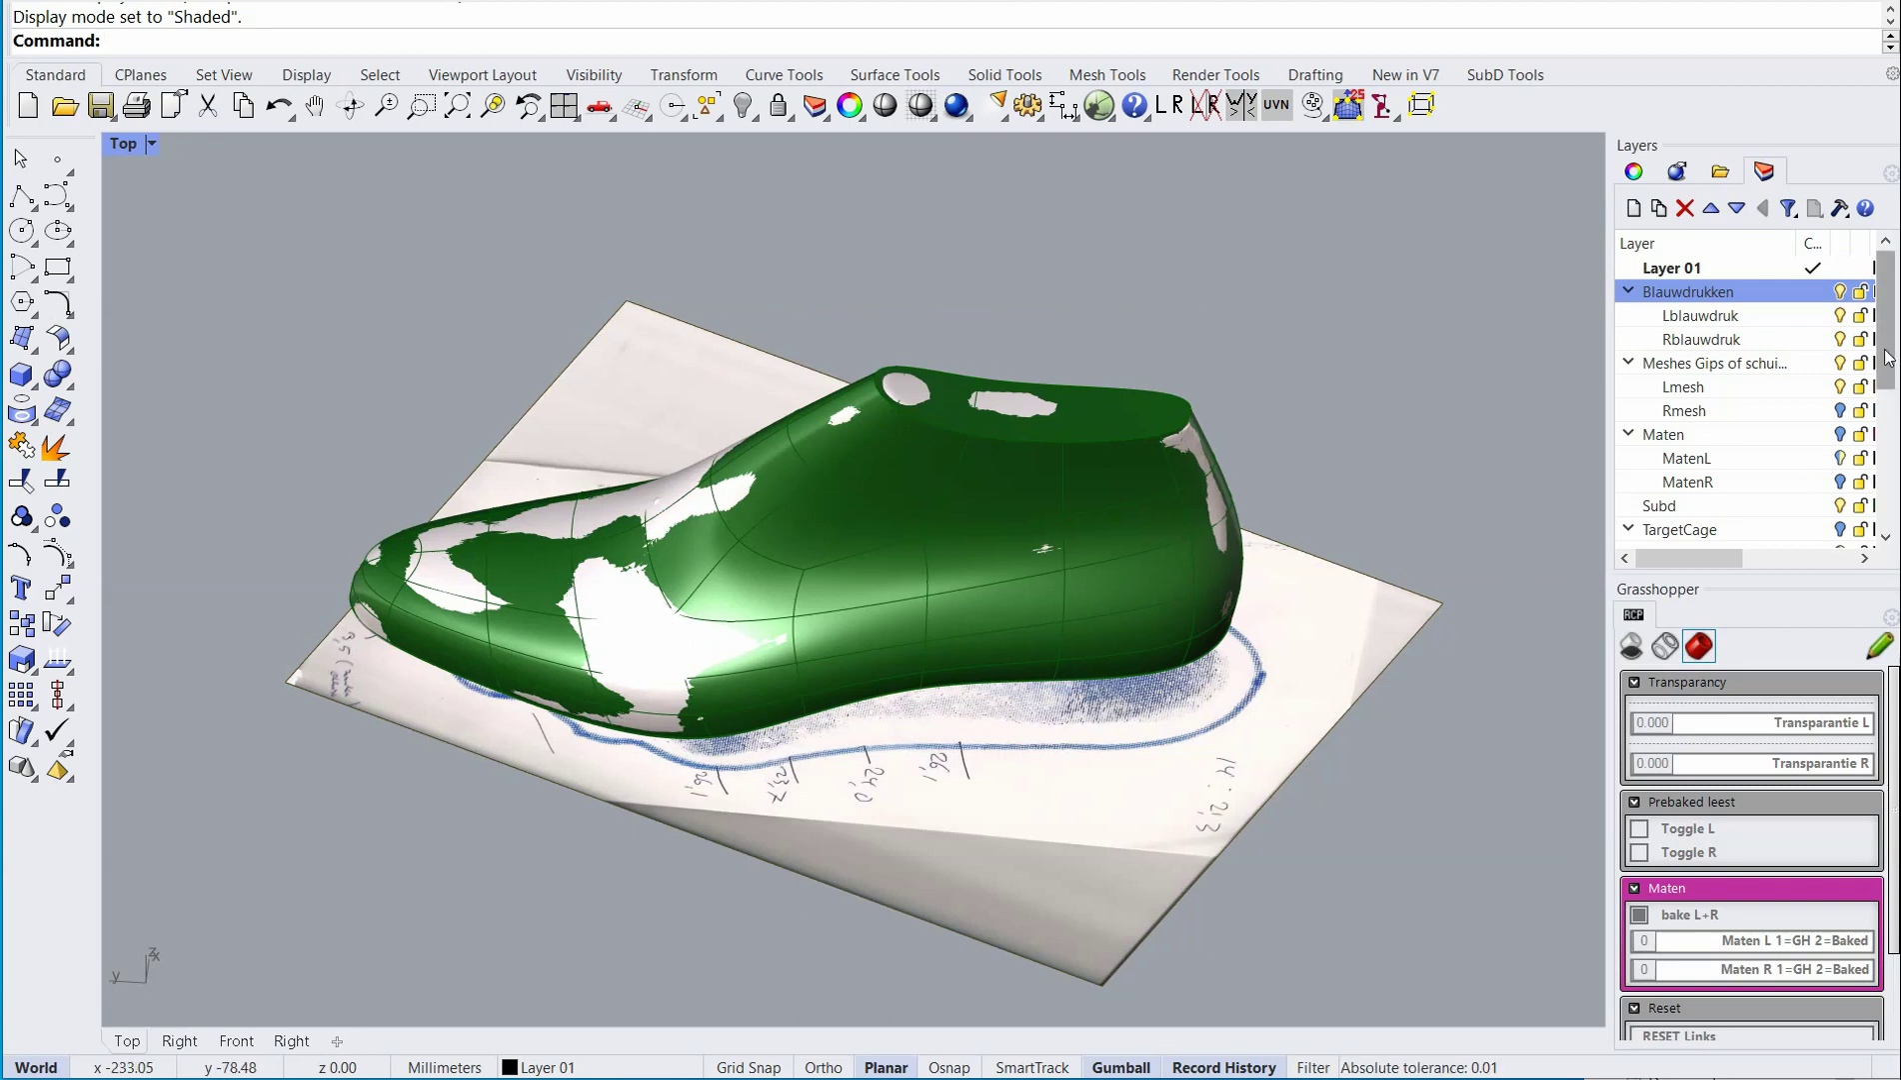
# Turn off the Scan and Blauwdrukken layers so only the green SubD lasts are shown.
pyautogui.scroll(-3, 1890, 445)
pyautogui.scroll(-2, 1891, 452)
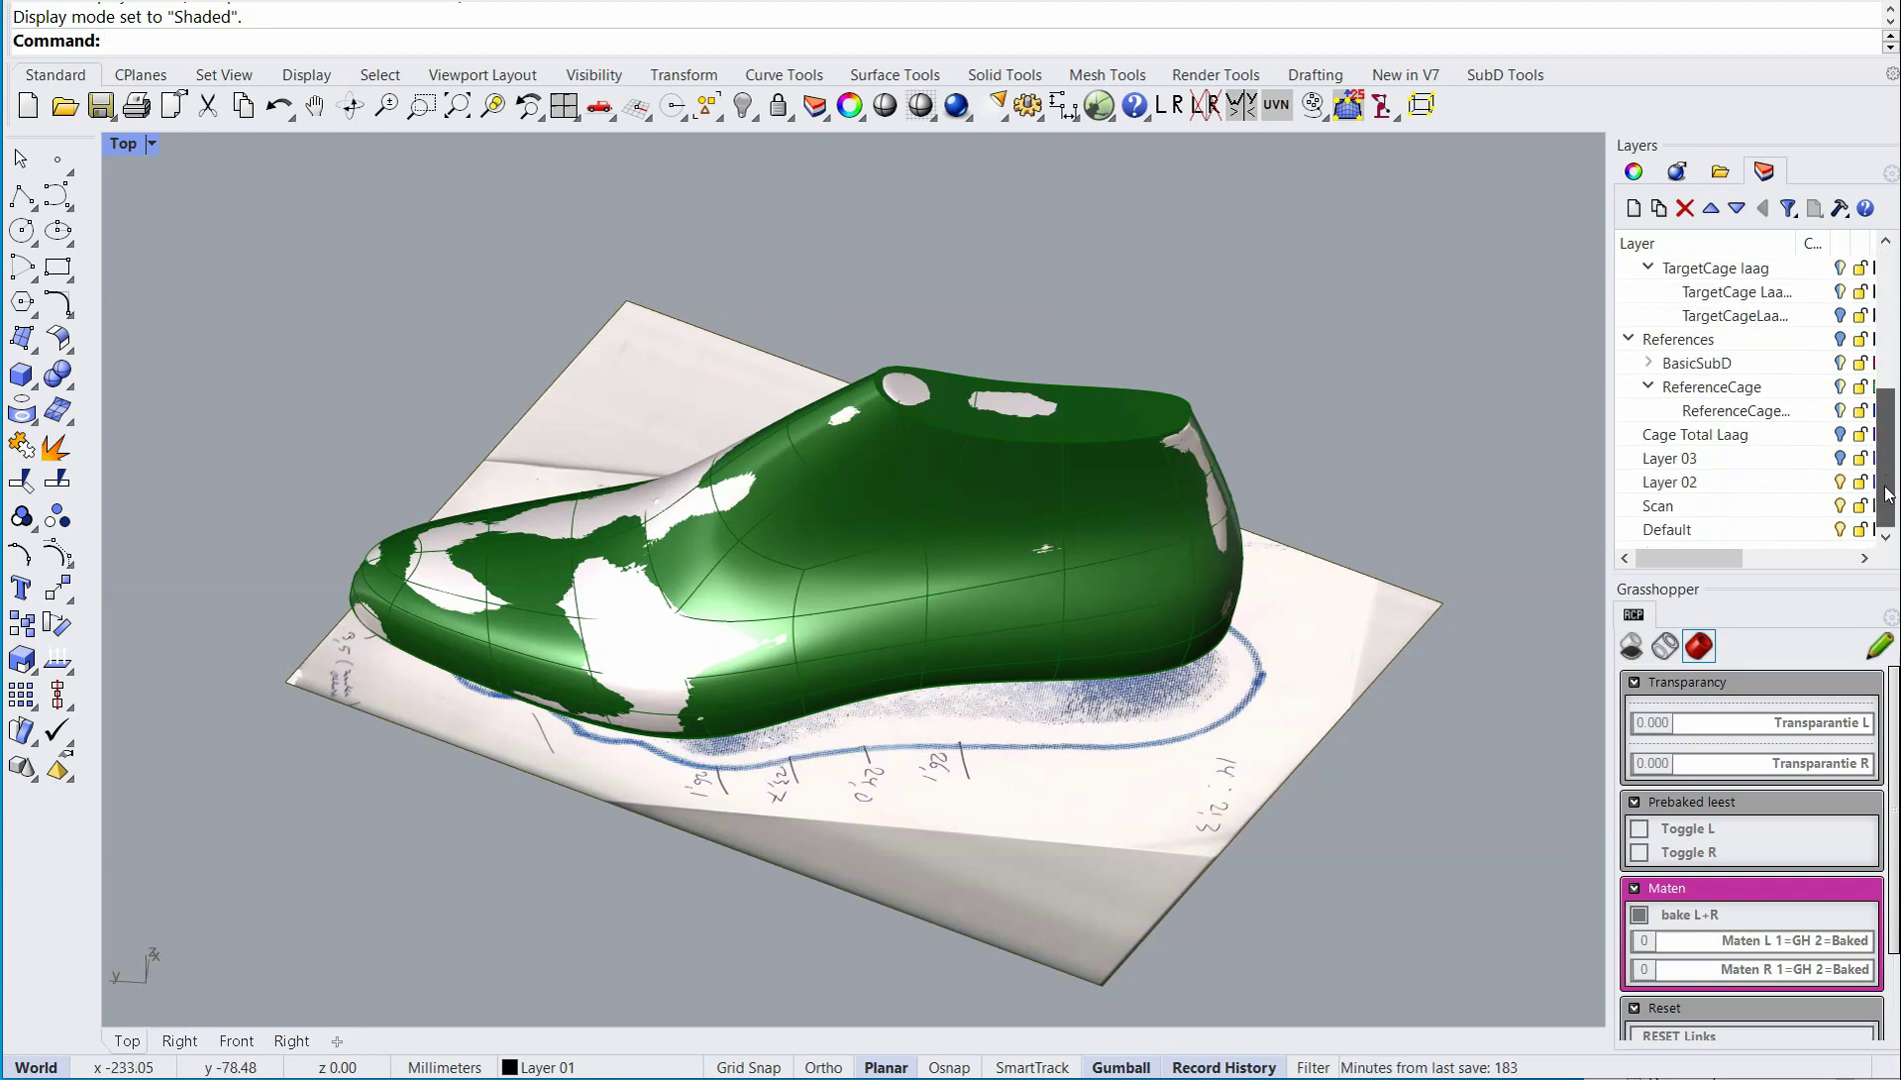
pyautogui.click(1841, 506)
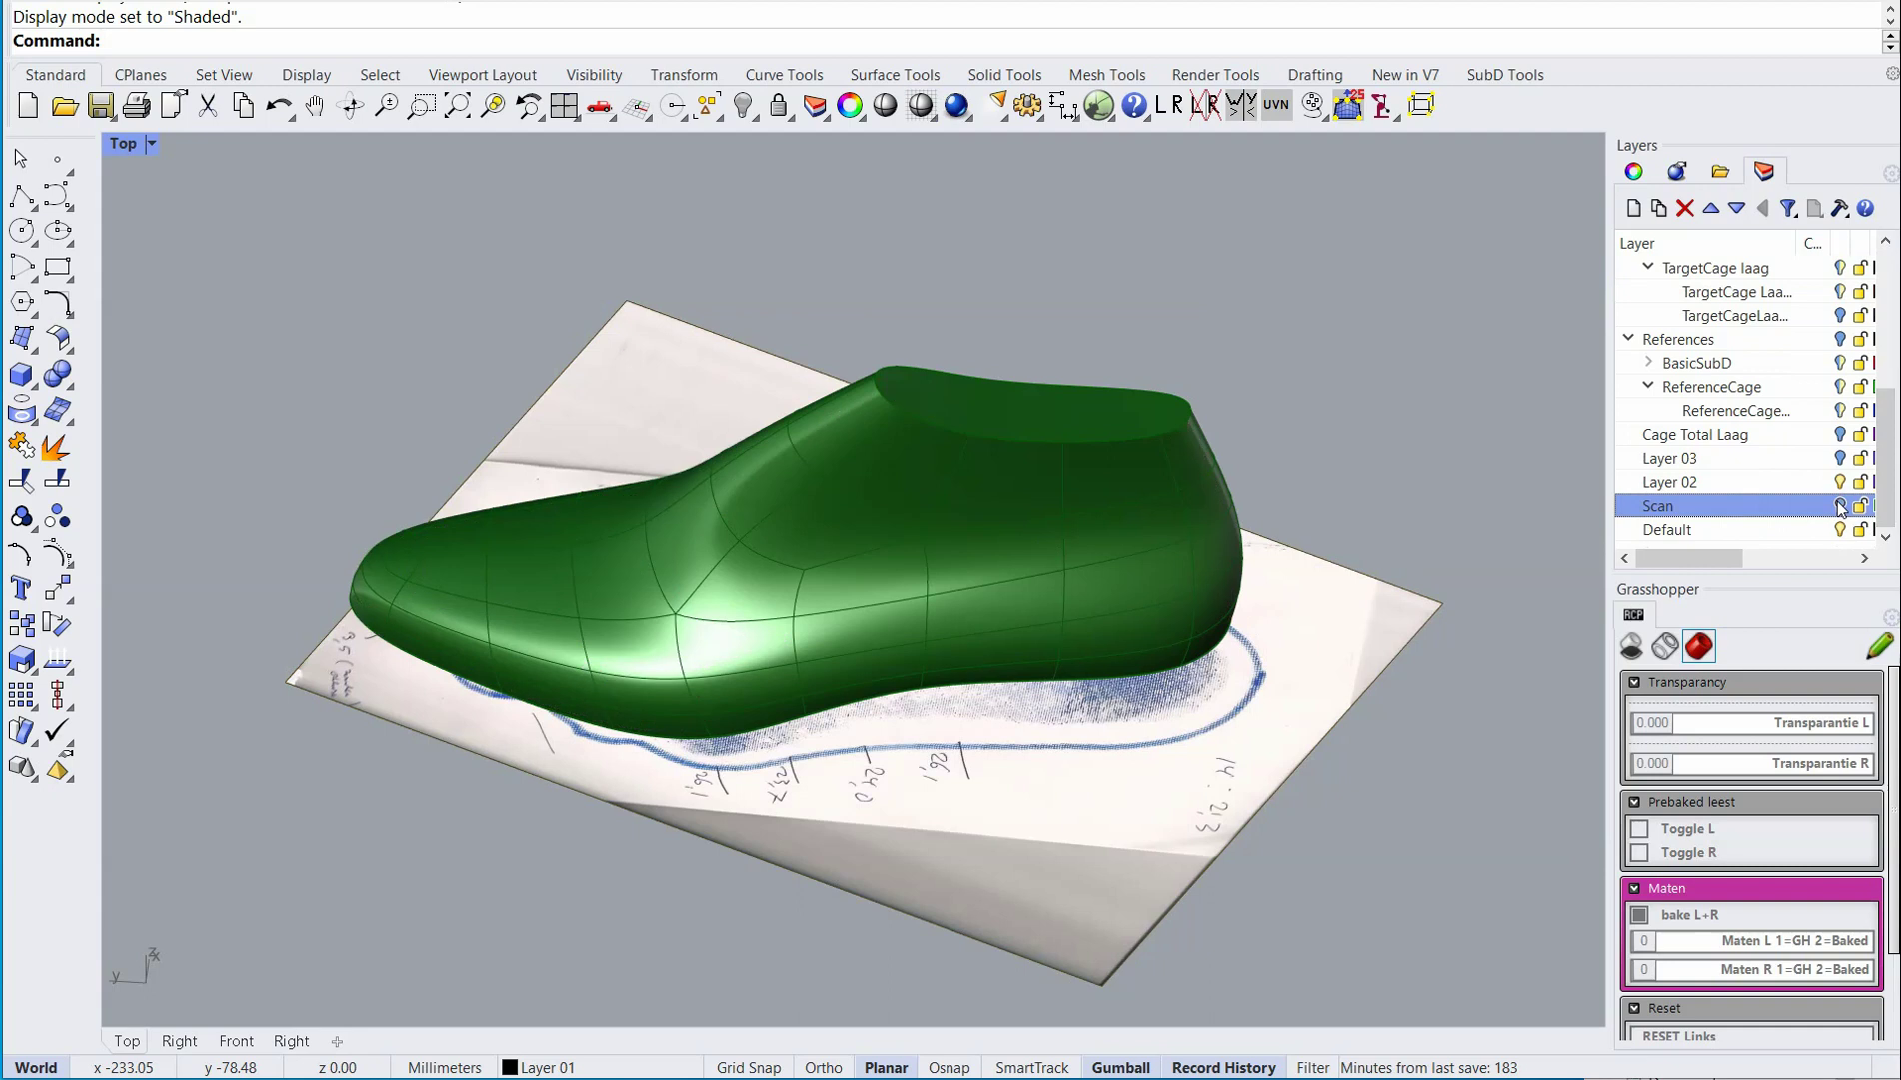
pyautogui.scroll(5, 1810, 299)
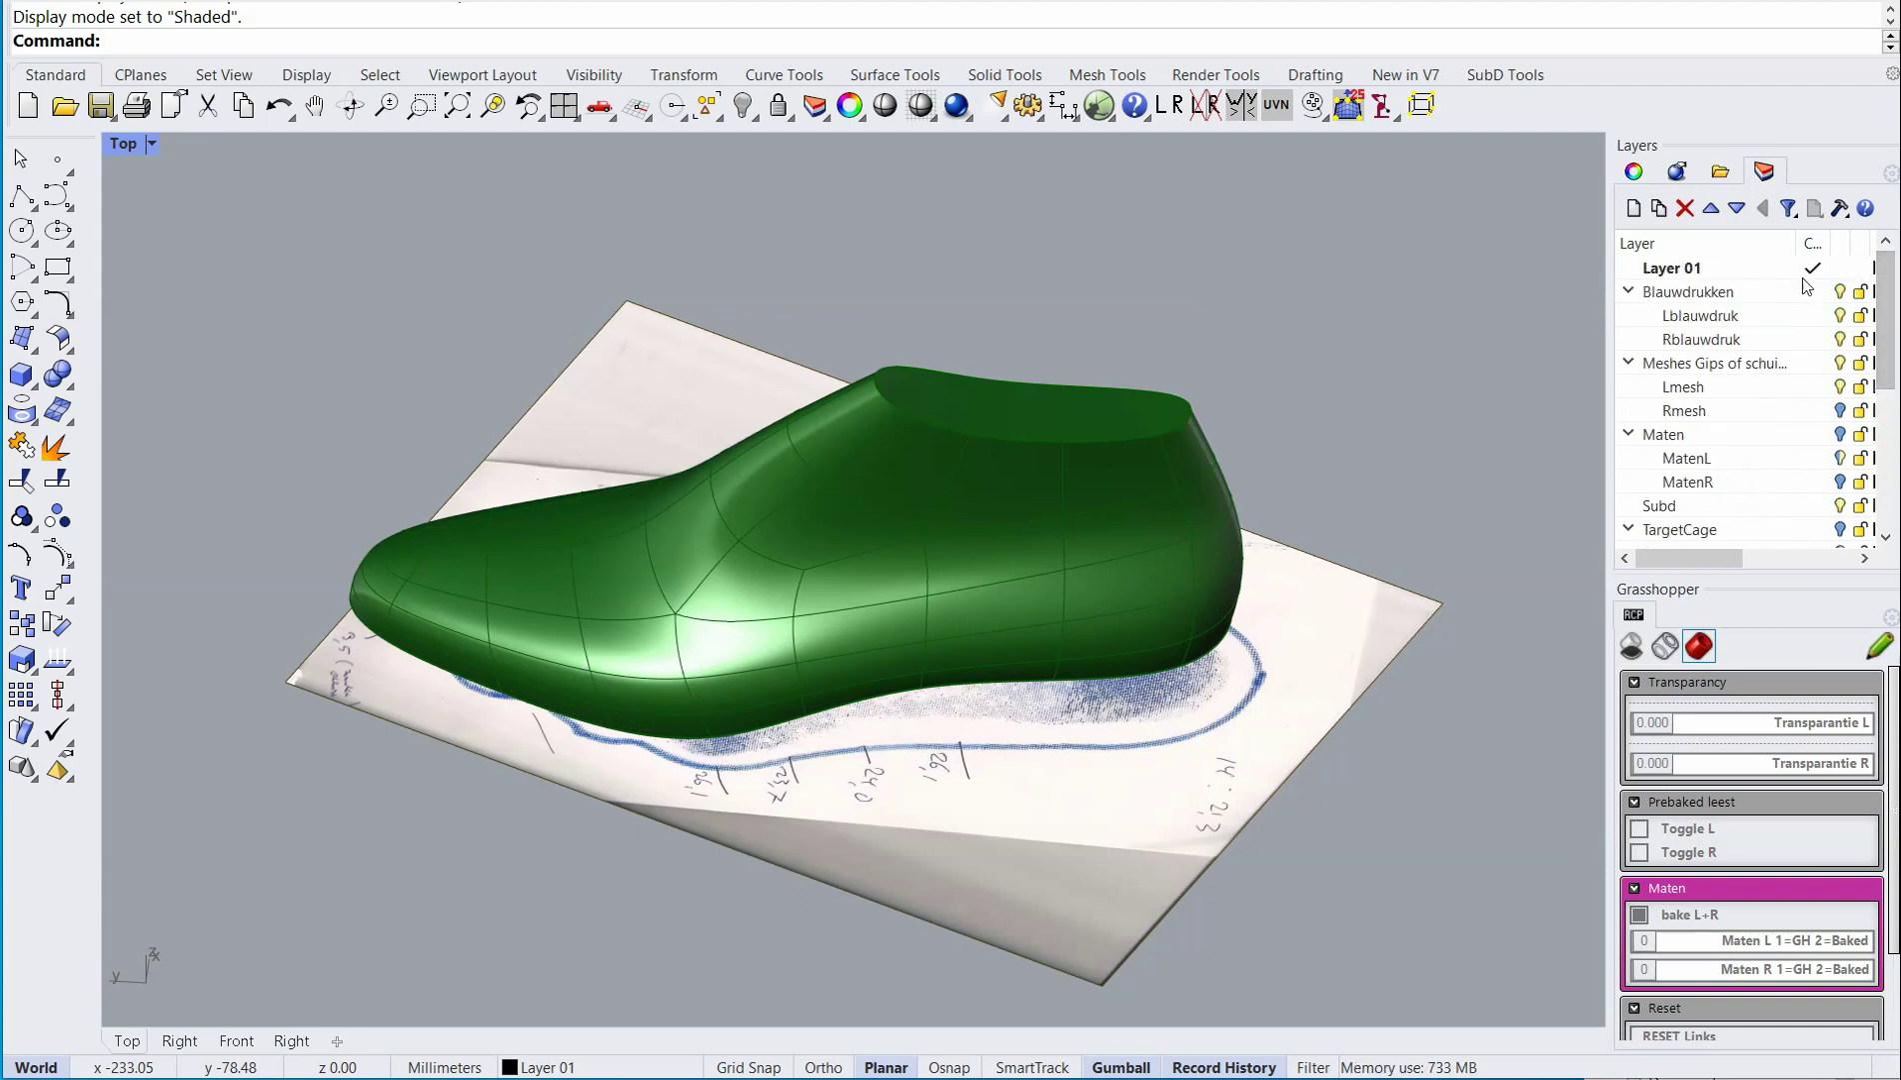
pyautogui.click(1839, 291)
# Delete the farther of the two green SubD lasts.
pyautogui.keyDown('ctrl'); pyautogui.keyDown('shift'); pyautogui.moveTo(884, 722); pyautogui.dragTo(800, 705, button='right'); pyautogui.keyUp('shift'); pyautogui.keyUp('ctrl')
pyautogui.scroll(-6, 830, 687)
pyautogui.moveTo(790, 434); pyautogui.dragTo(822, 565, button='right')
pyautogui.click(474, 340)
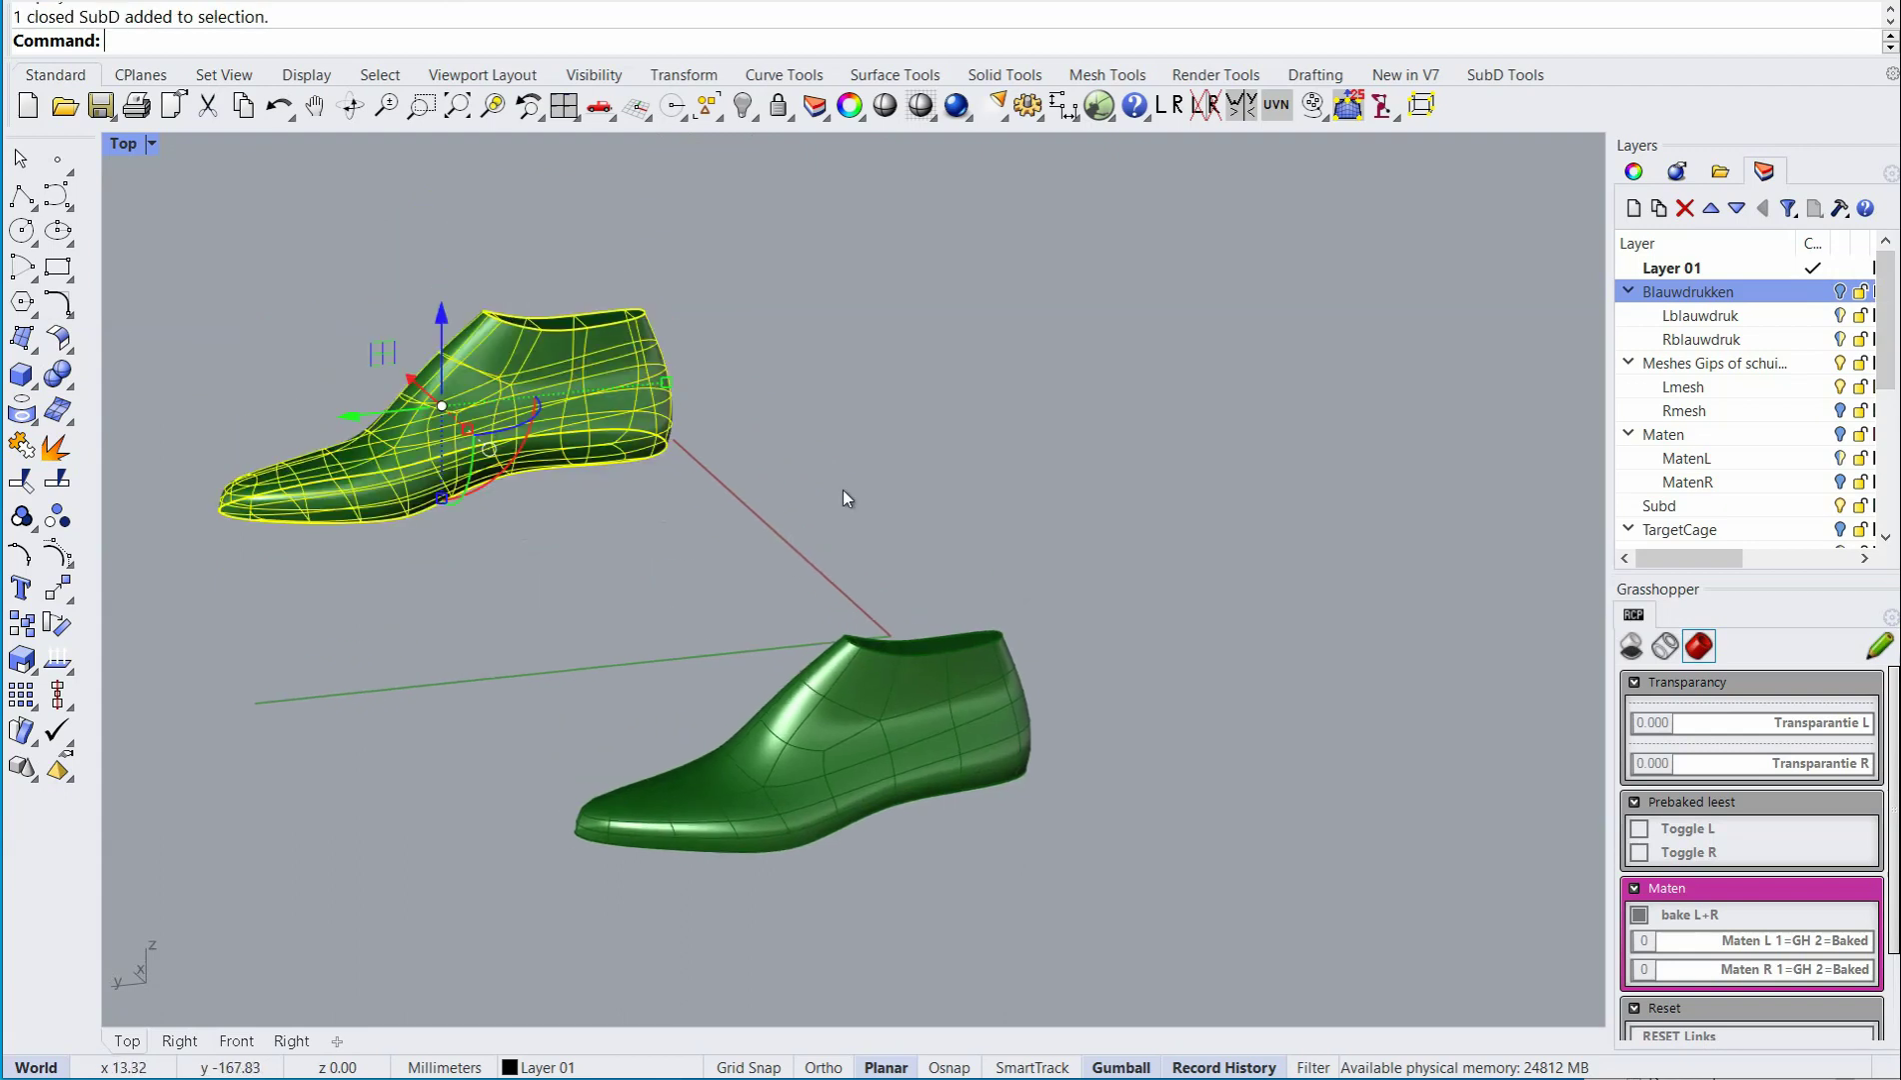
pyautogui.press('Delete')
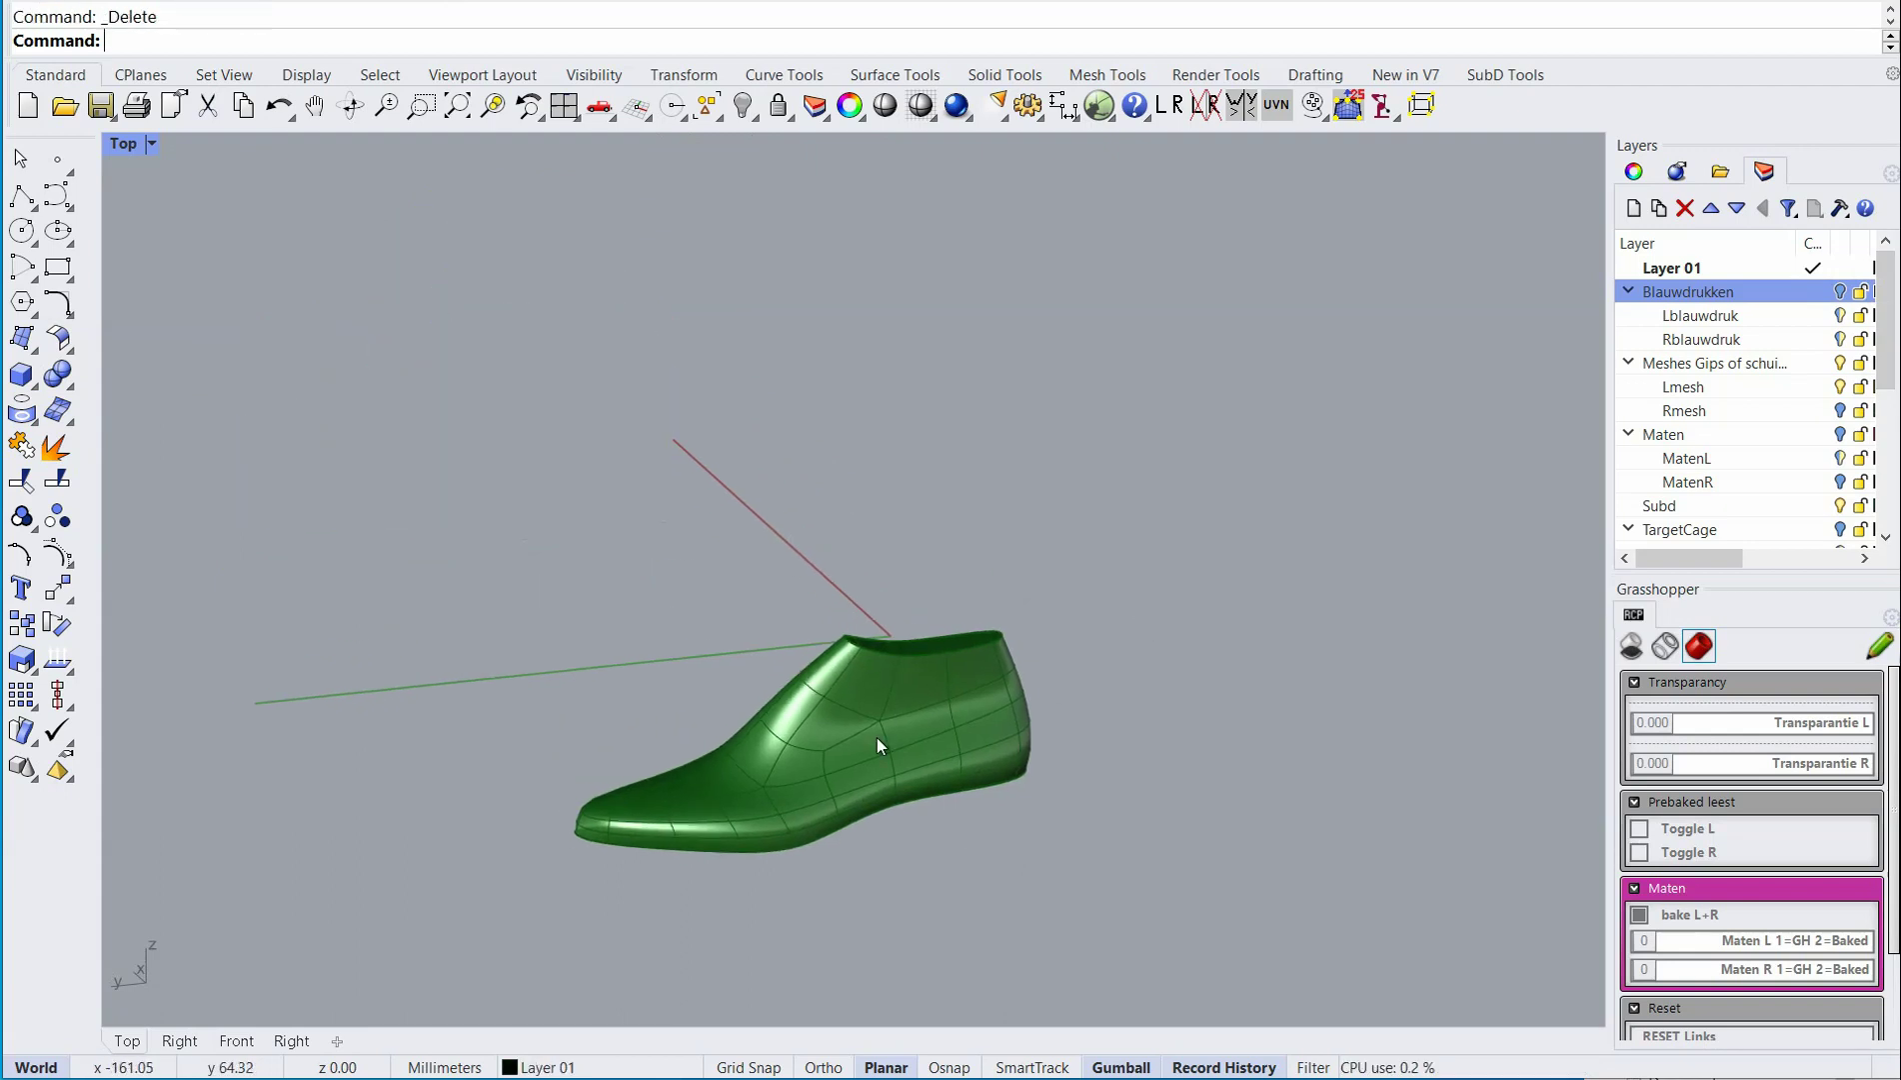
# Turn on the control points of the remaining SubD last and view its heel from the side.
pyautogui.scroll(5, 849, 754)
pyautogui.moveTo(848, 768); pyautogui.dragTo(951, 594, button='right')
pyautogui.click(750, 715)
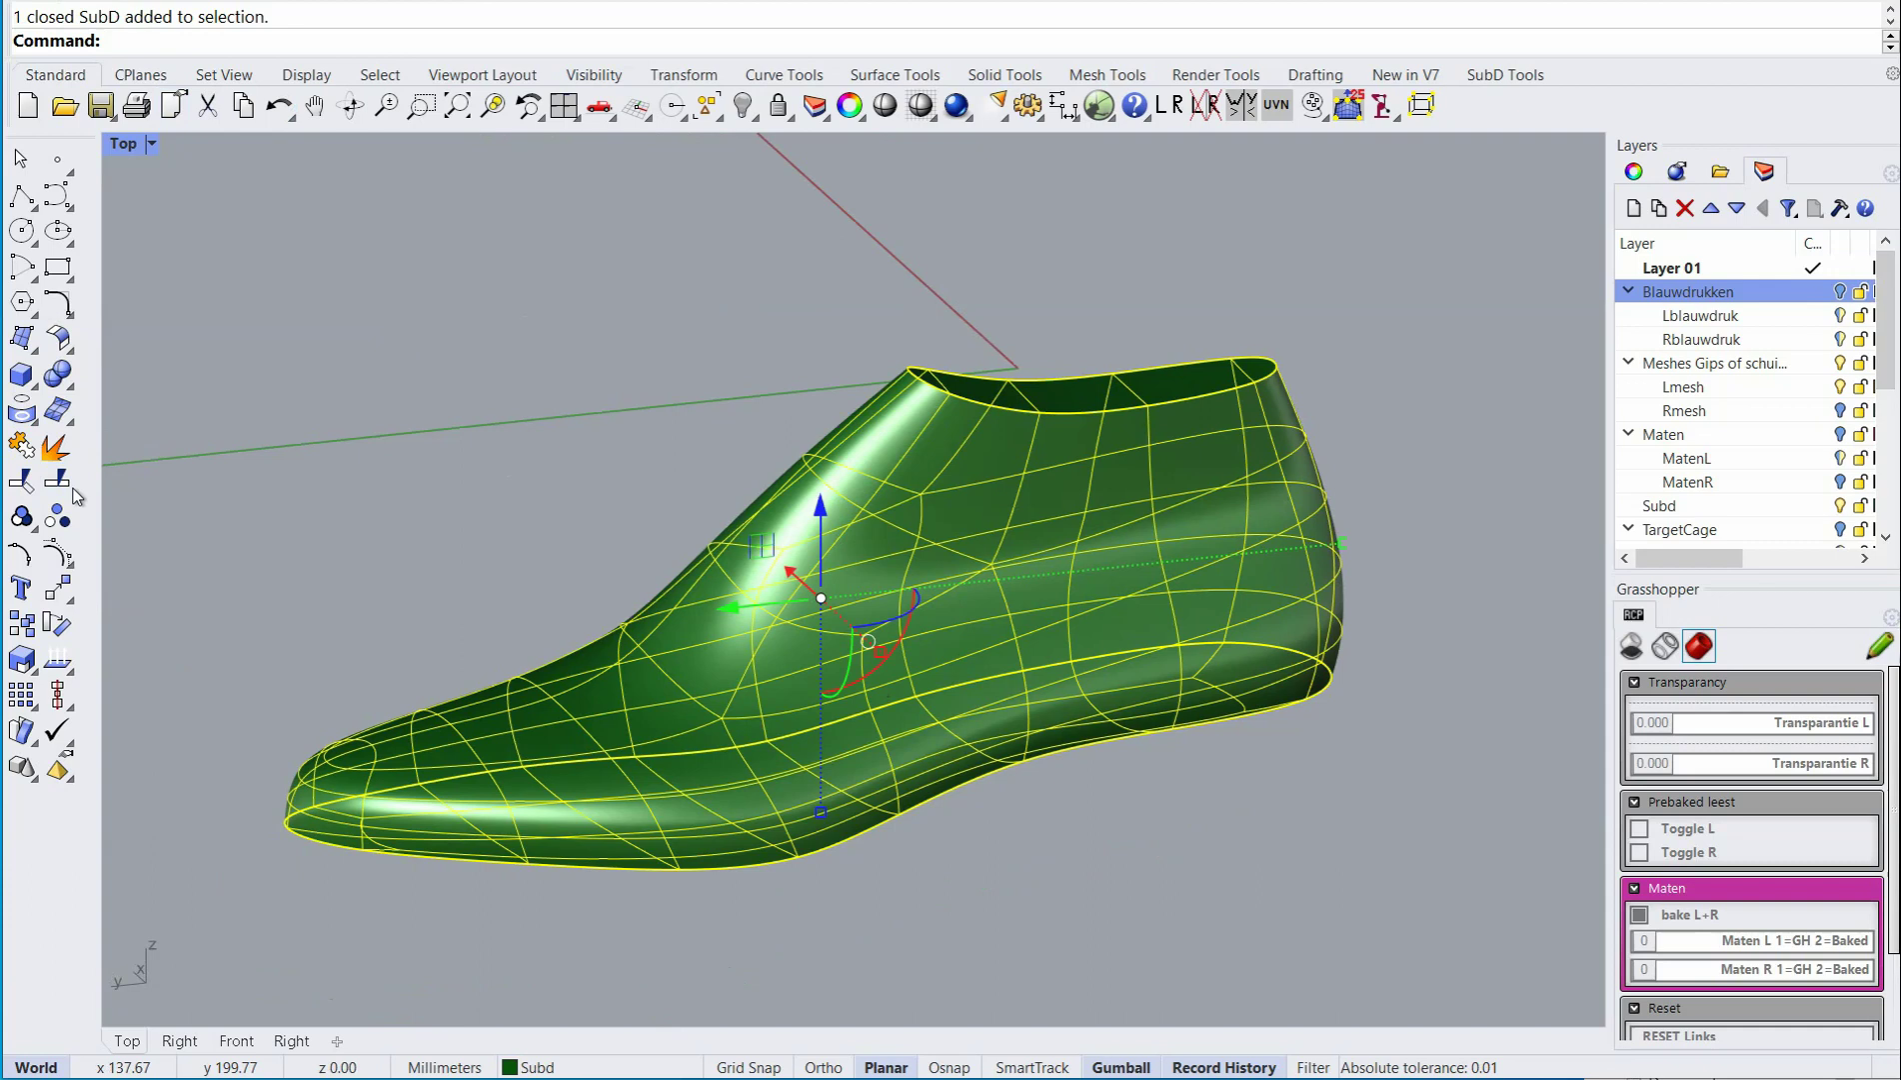
pyautogui.click(62, 560)
pyautogui.scroll(7, 1253, 779)
pyautogui.scroll(-7, 1262, 773)
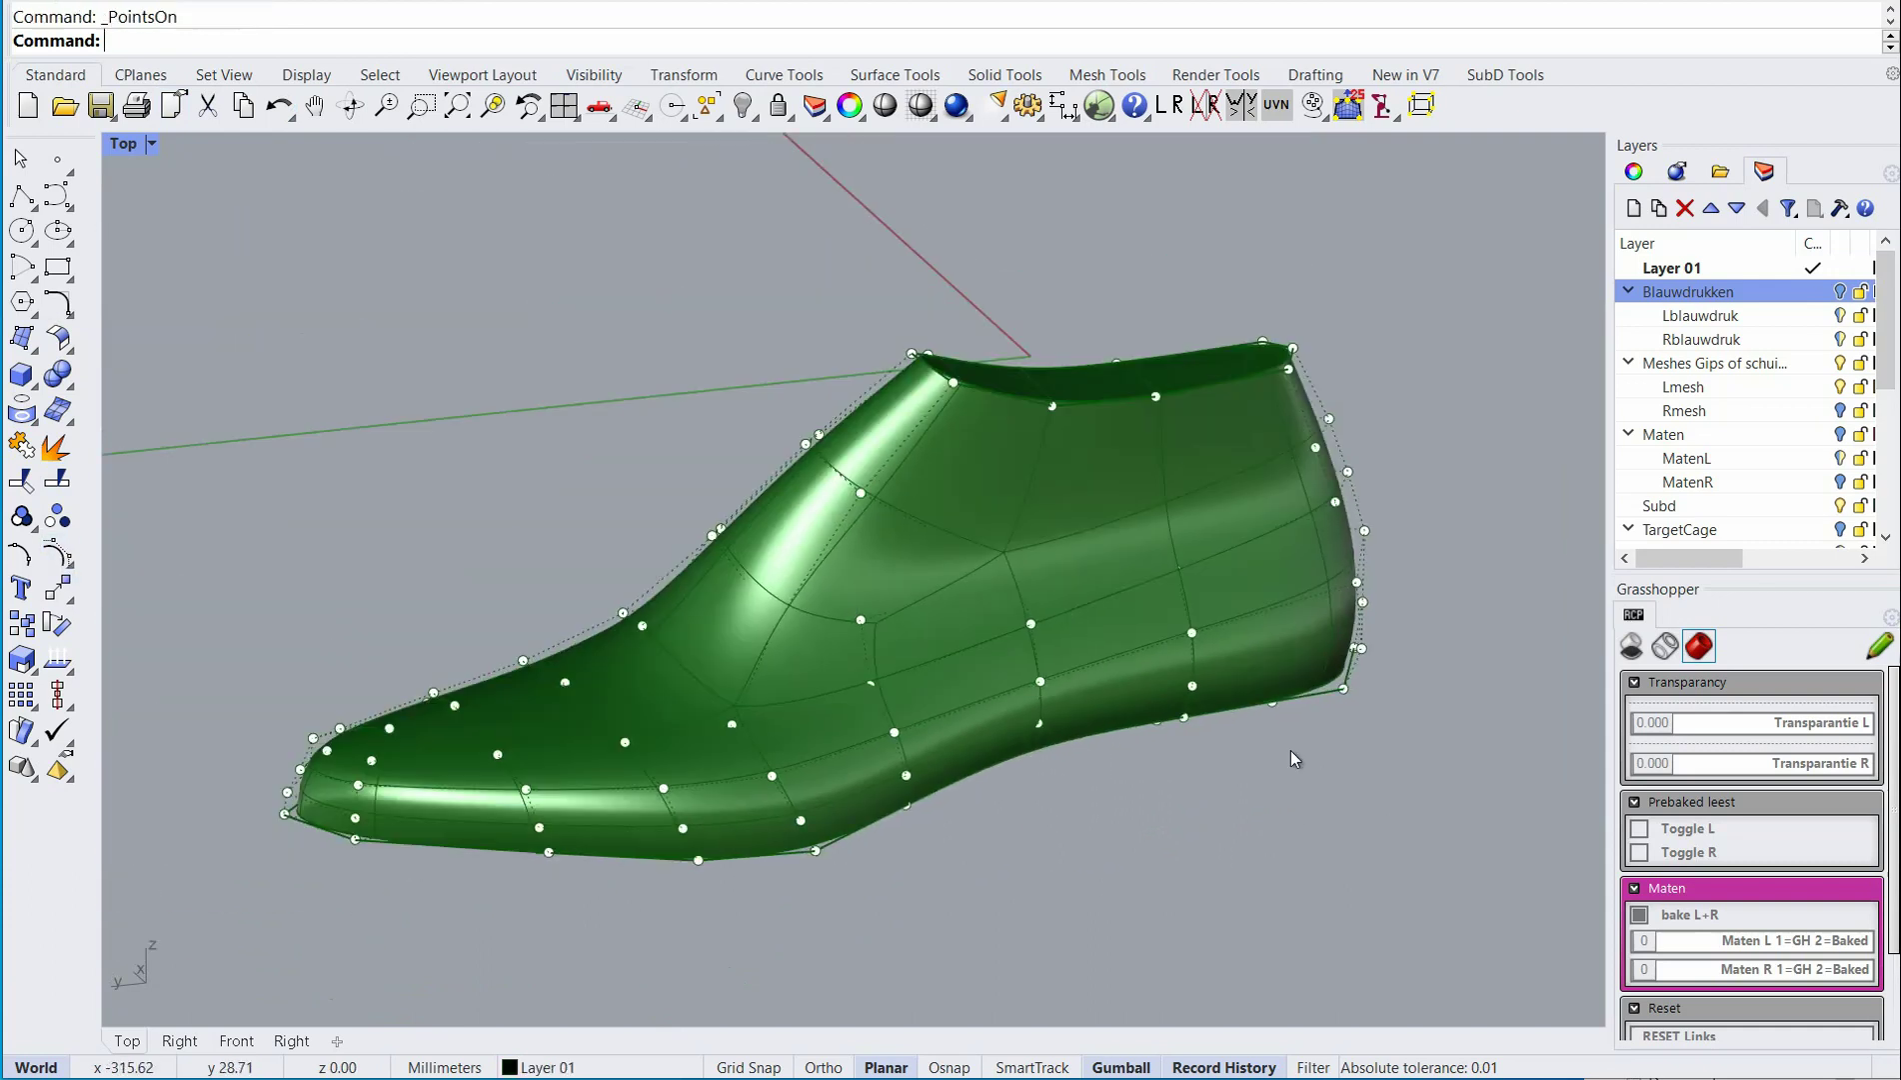
pyautogui.keyDown('ctrl'); pyautogui.keyDown('shift'); pyautogui.moveTo(1291, 750); pyautogui.dragTo(1085, 499, button='right'); pyautogui.keyUp('shift'); pyautogui.keyUp('ctrl')
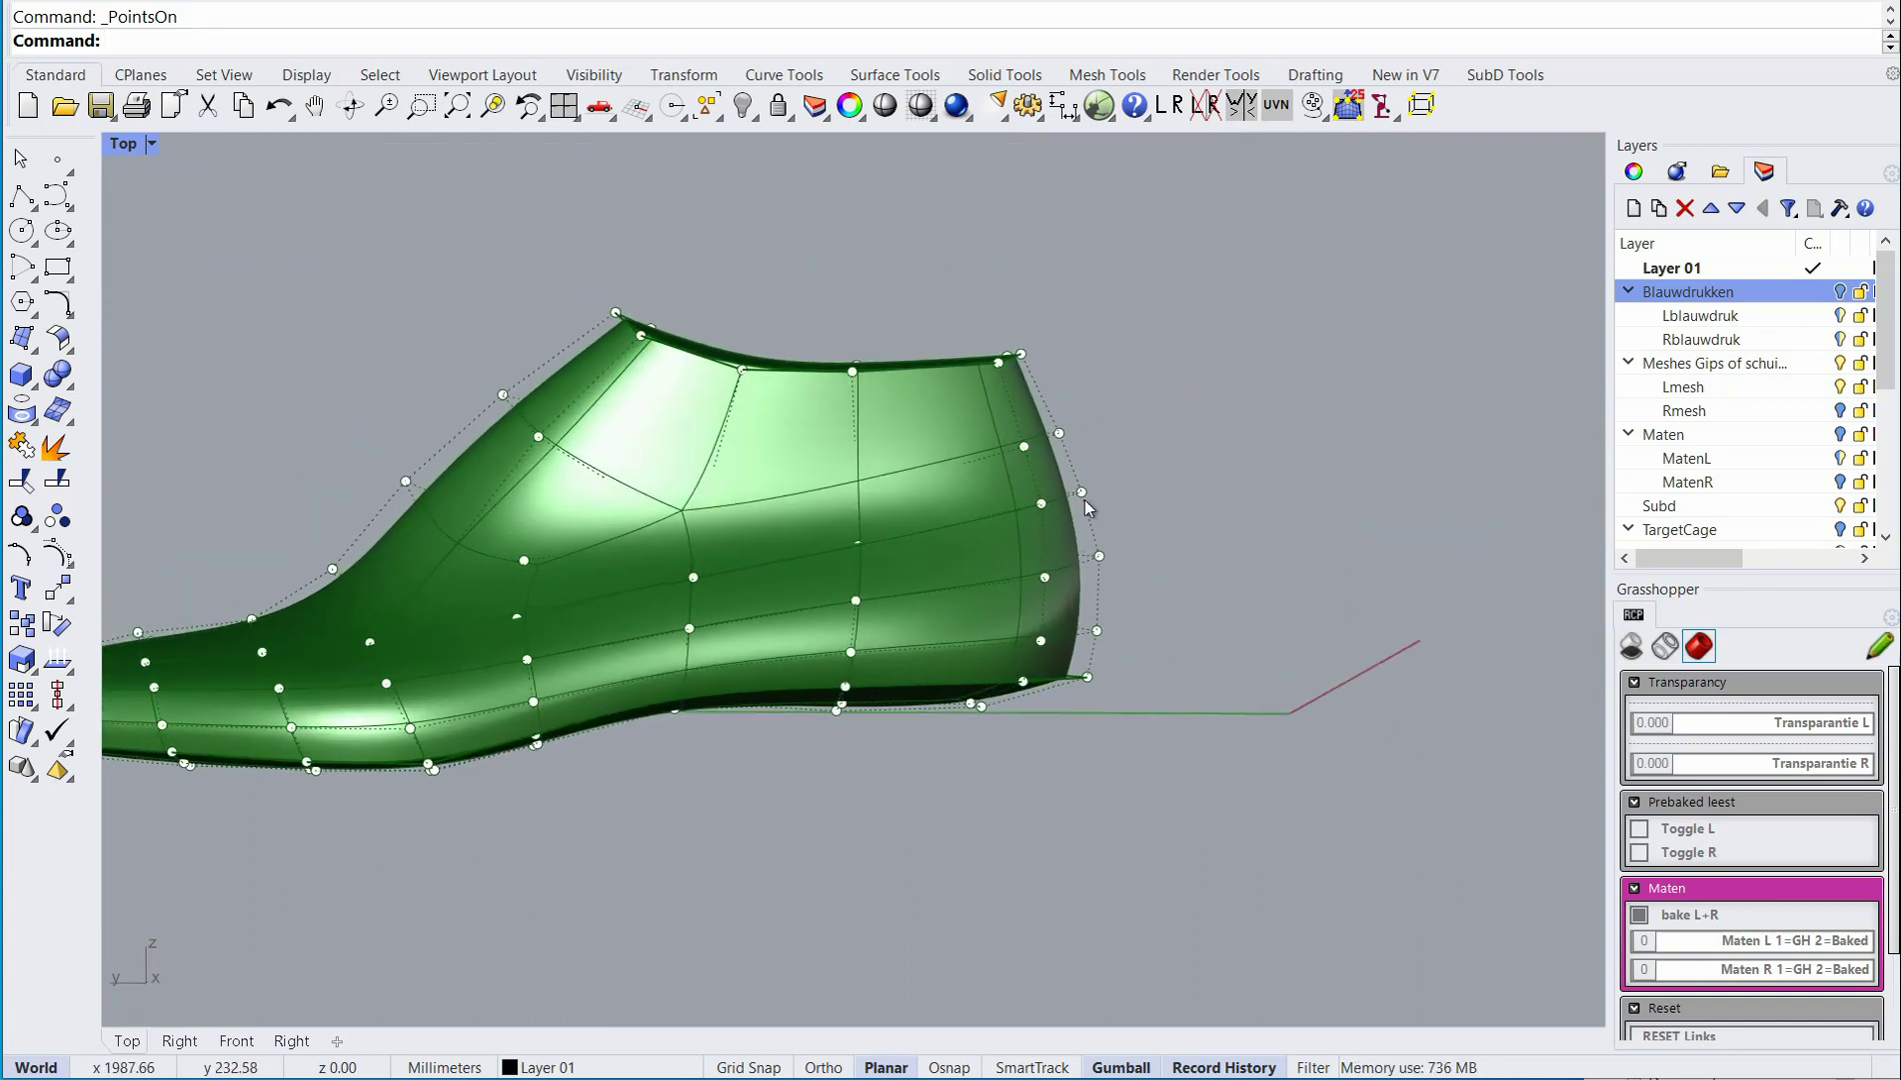
# Move the SubD control points at the back of the collar and upper heel toward the toe.
pyautogui.moveTo(947, 297); pyautogui.dragTo(955, 400)
pyautogui.click(1137, 363)
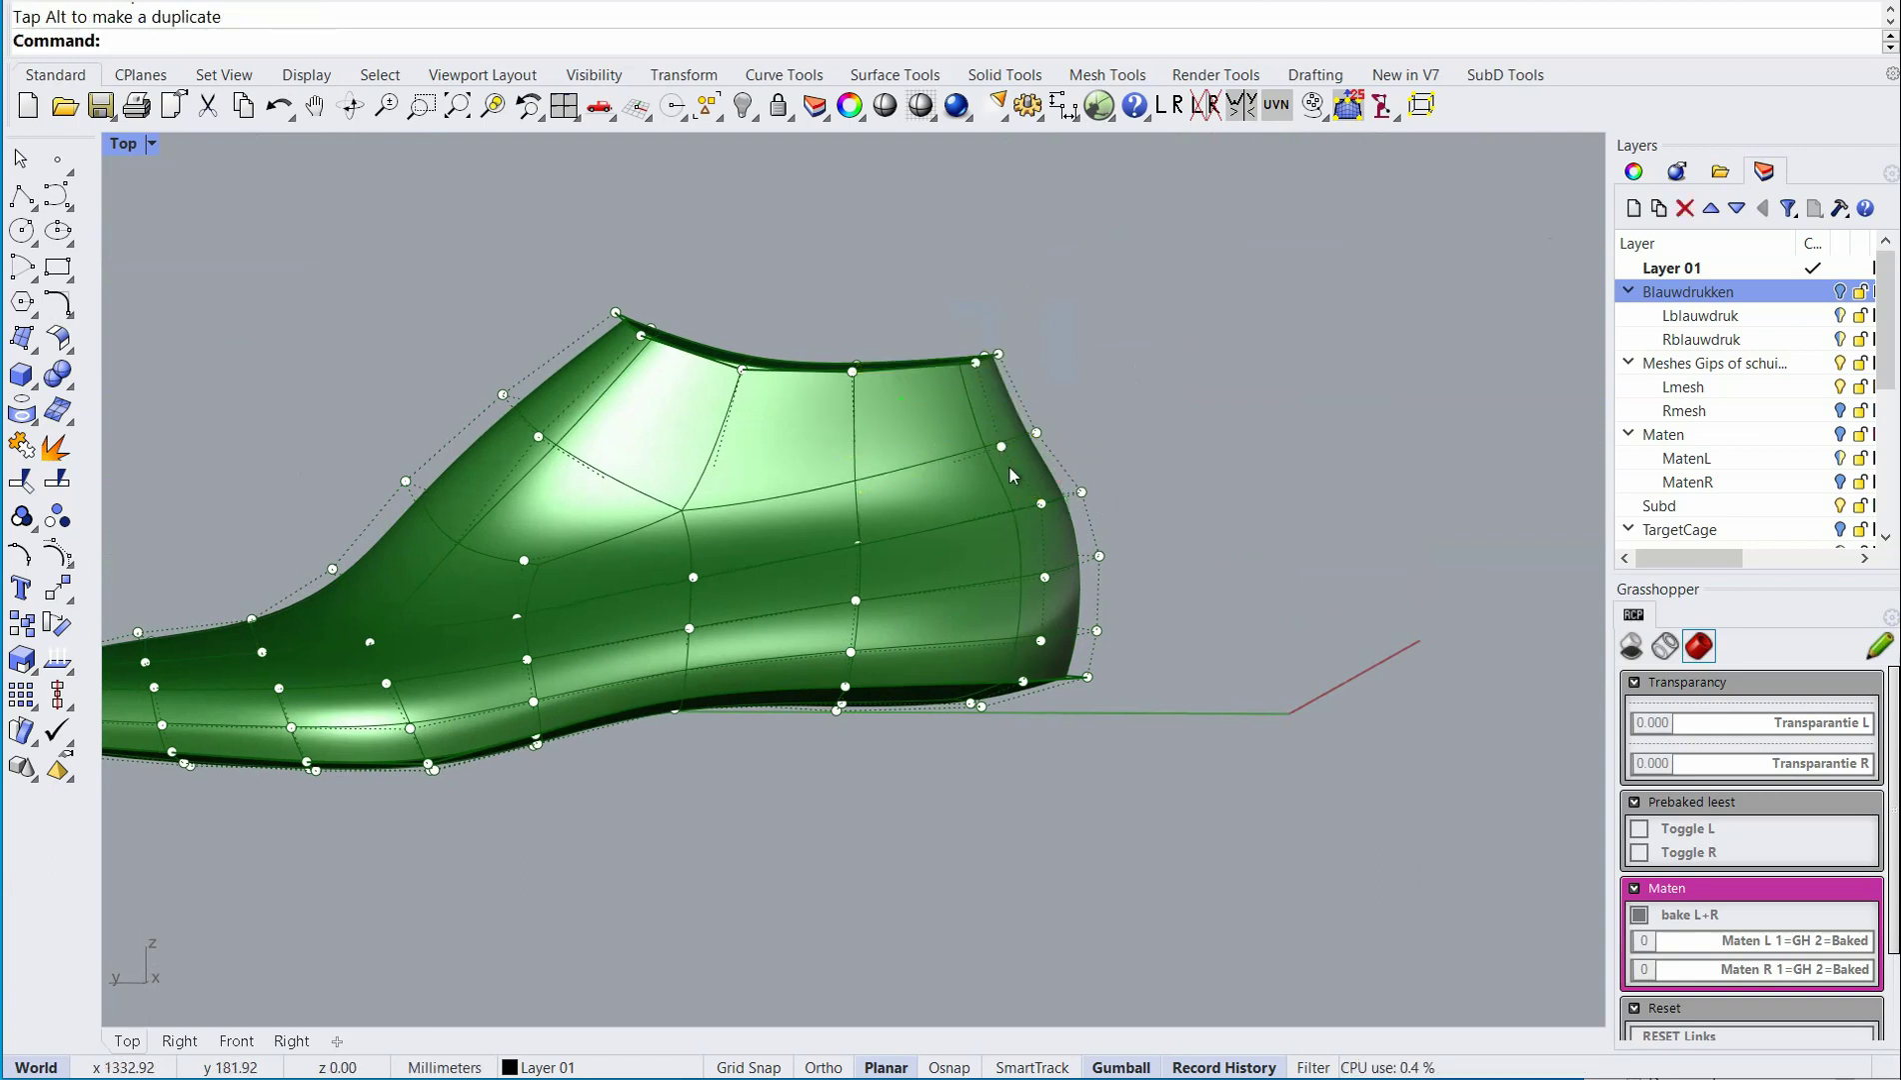
pyautogui.moveTo(1091, 519); pyautogui.dragTo(1000, 508)
pyautogui.click(1297, 555)
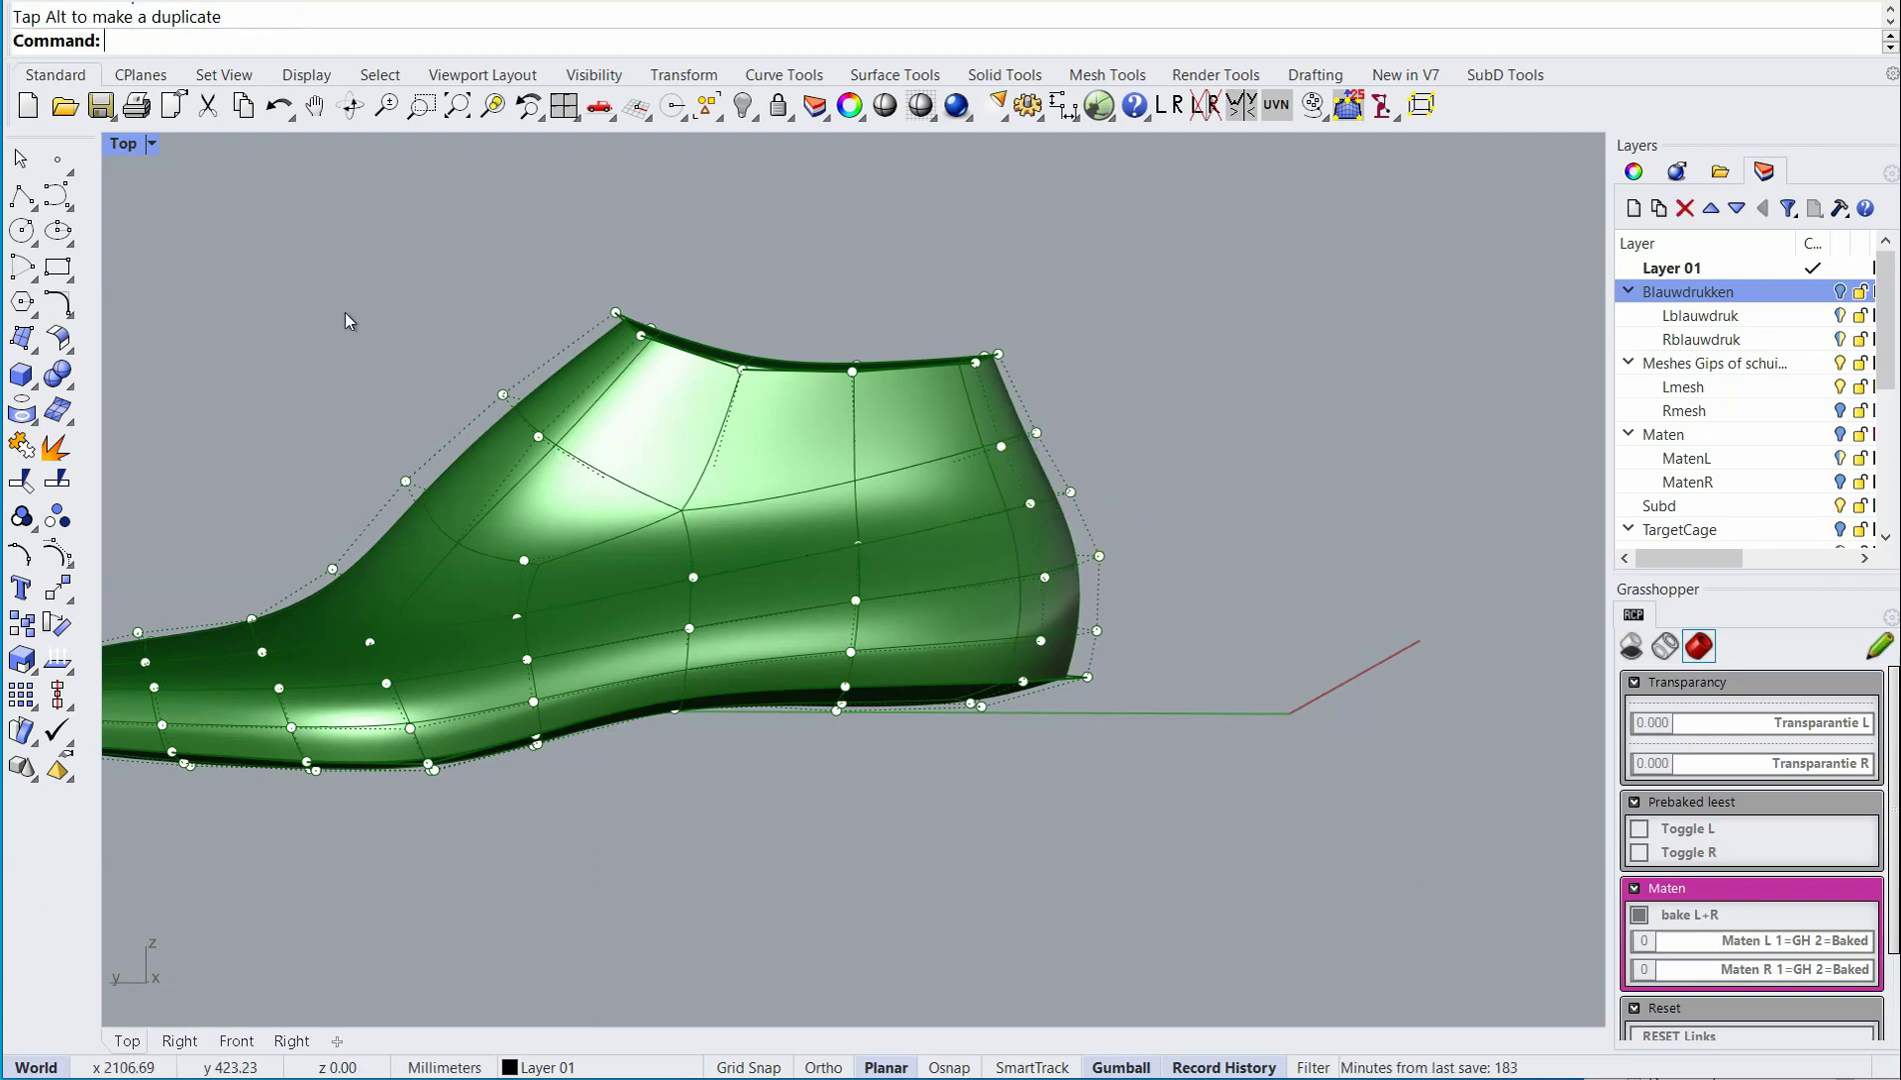
# Select the SubD control points across the instep on both sides and move them outward toward the toe.
pyautogui.moveTo(339, 331); pyautogui.dragTo(574, 549)
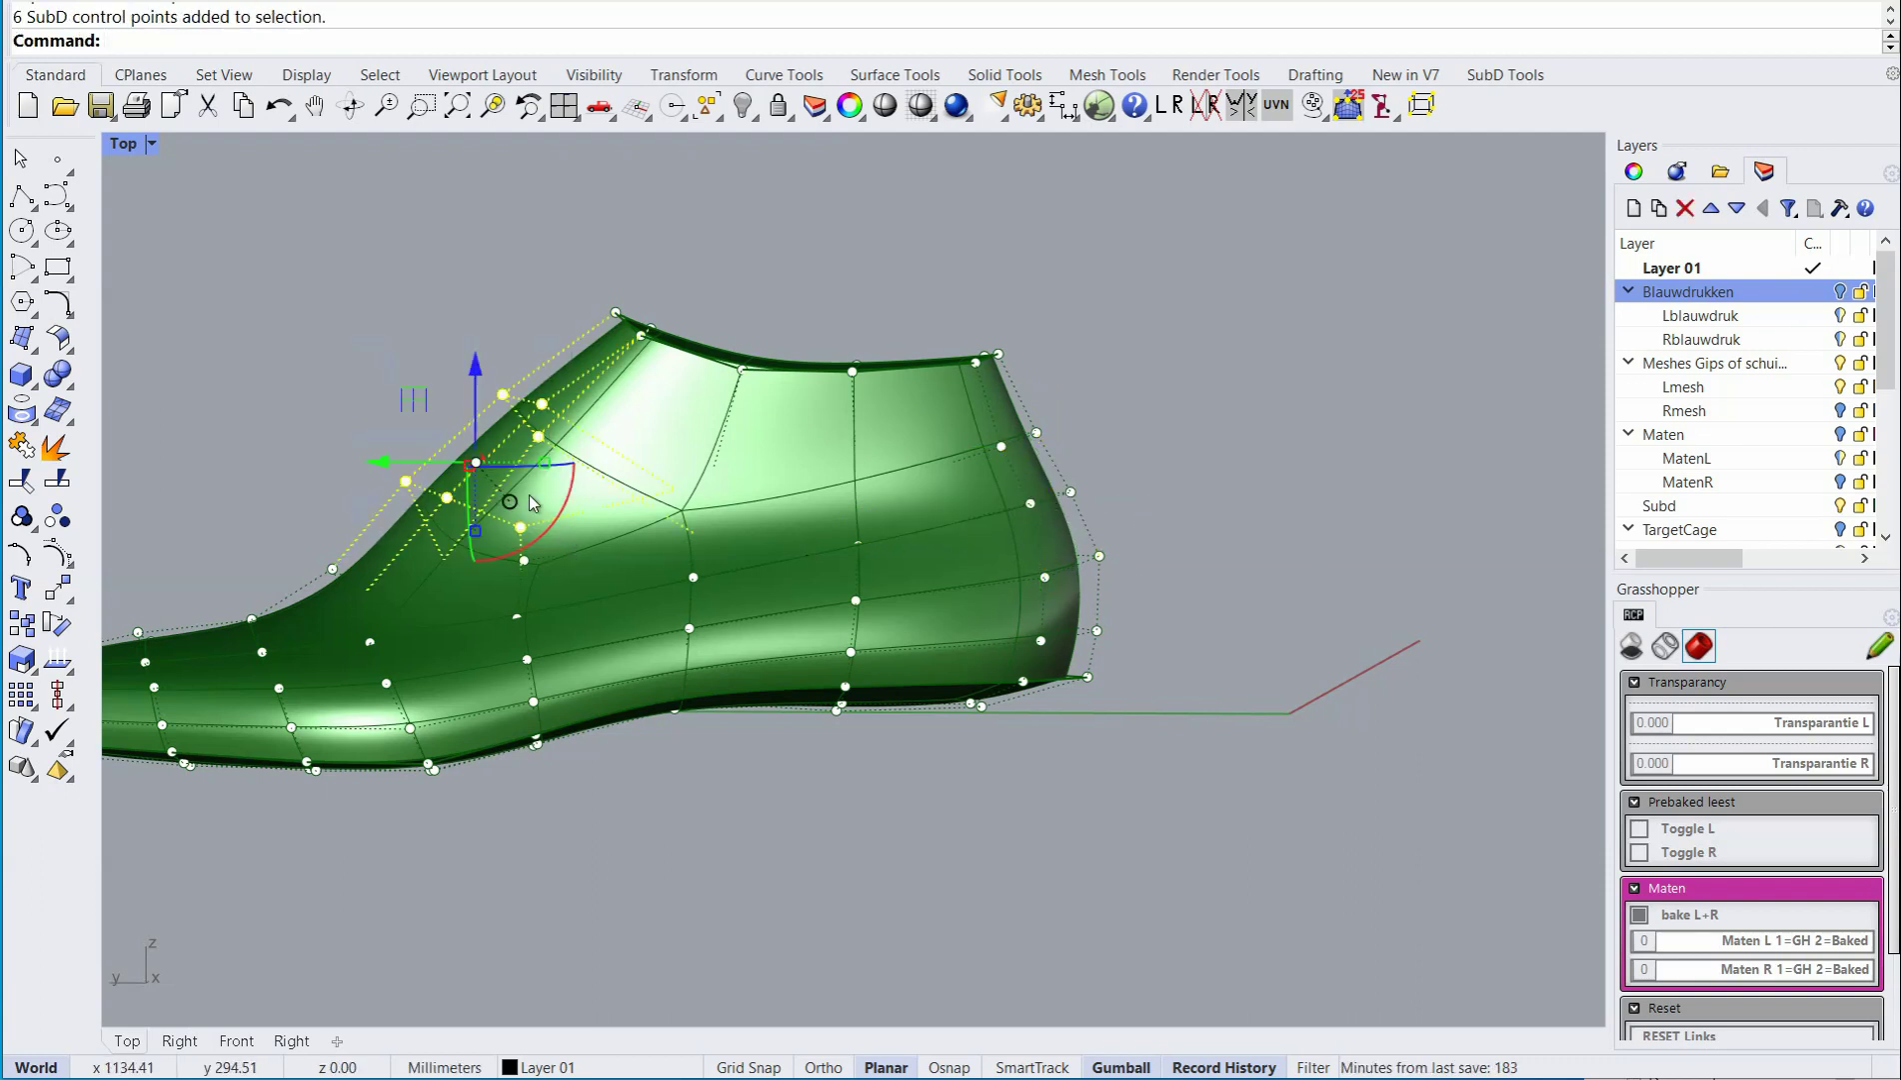
pyautogui.moveTo(529, 493); pyautogui.dragTo(790, 499, button='right')
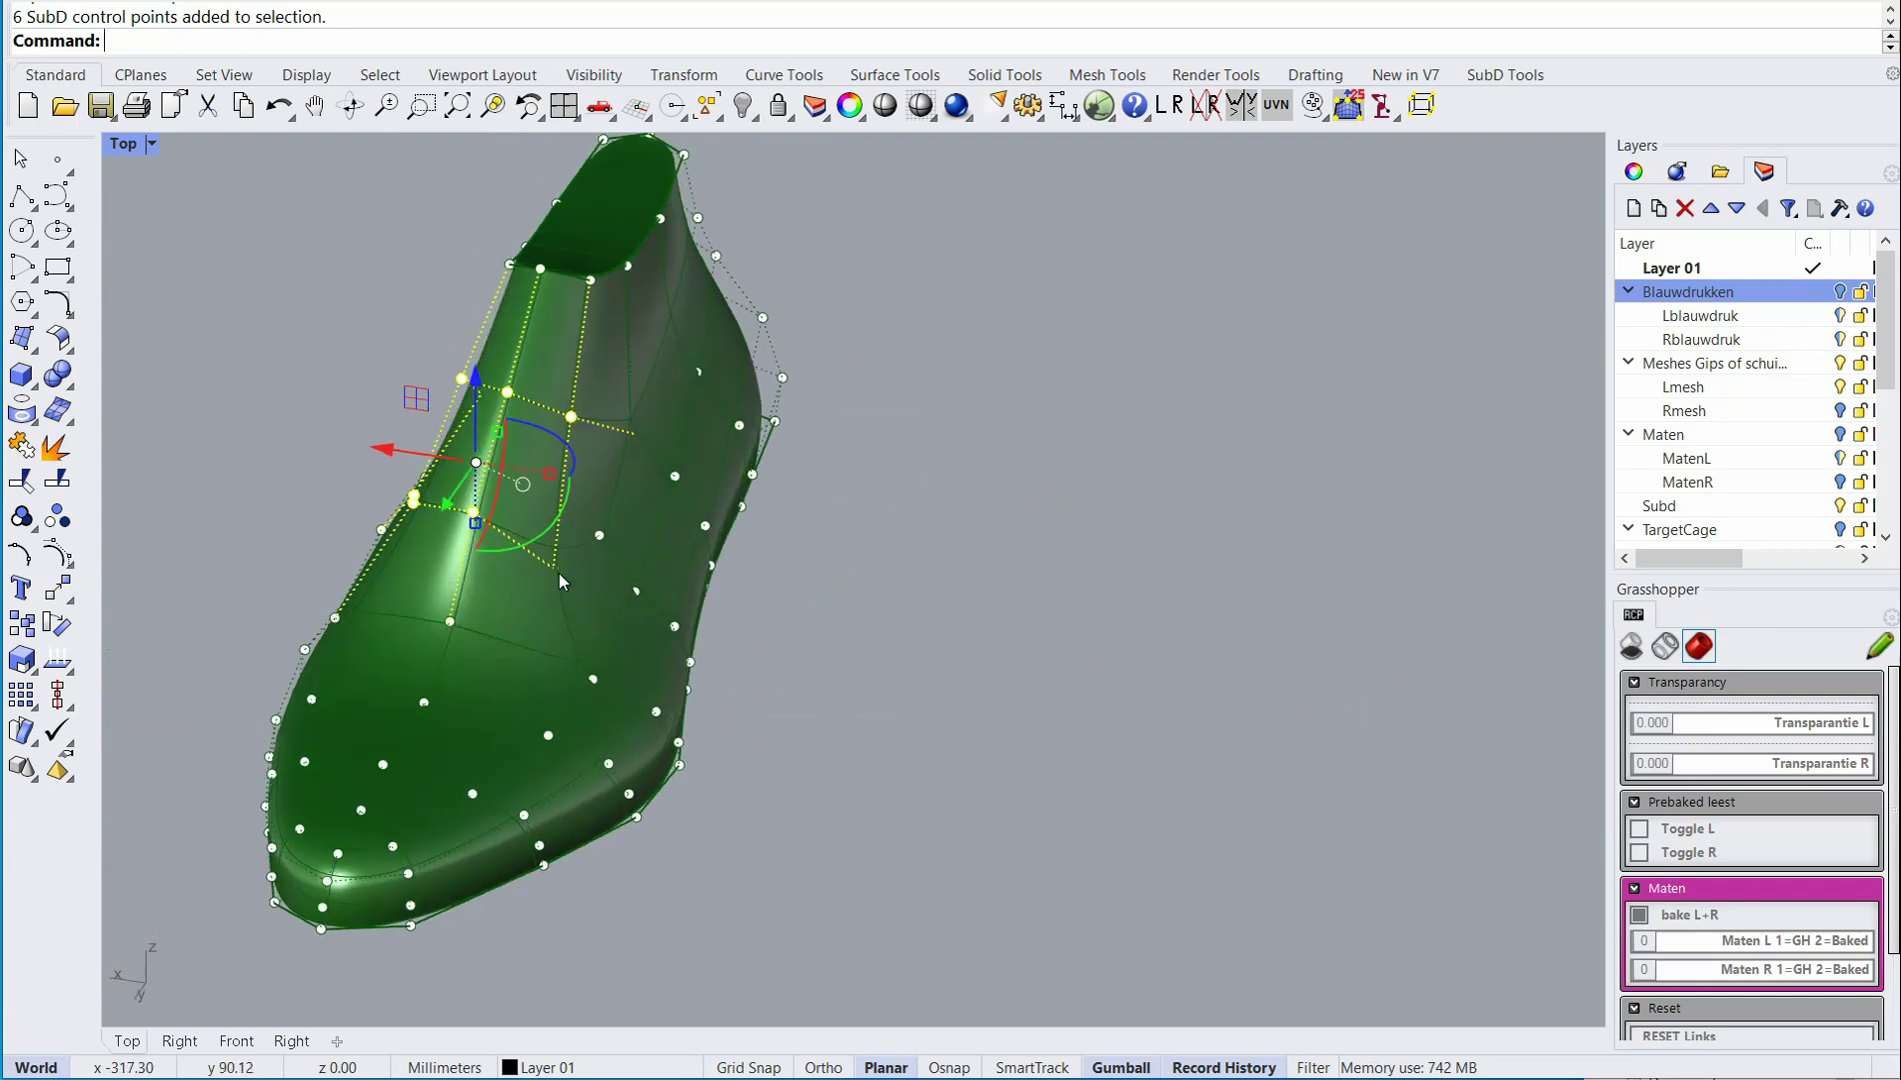
pyautogui.keyDown('shift'); pyautogui.click(548, 566); pyautogui.keyUp('shift')
pyautogui.click(620, 624)
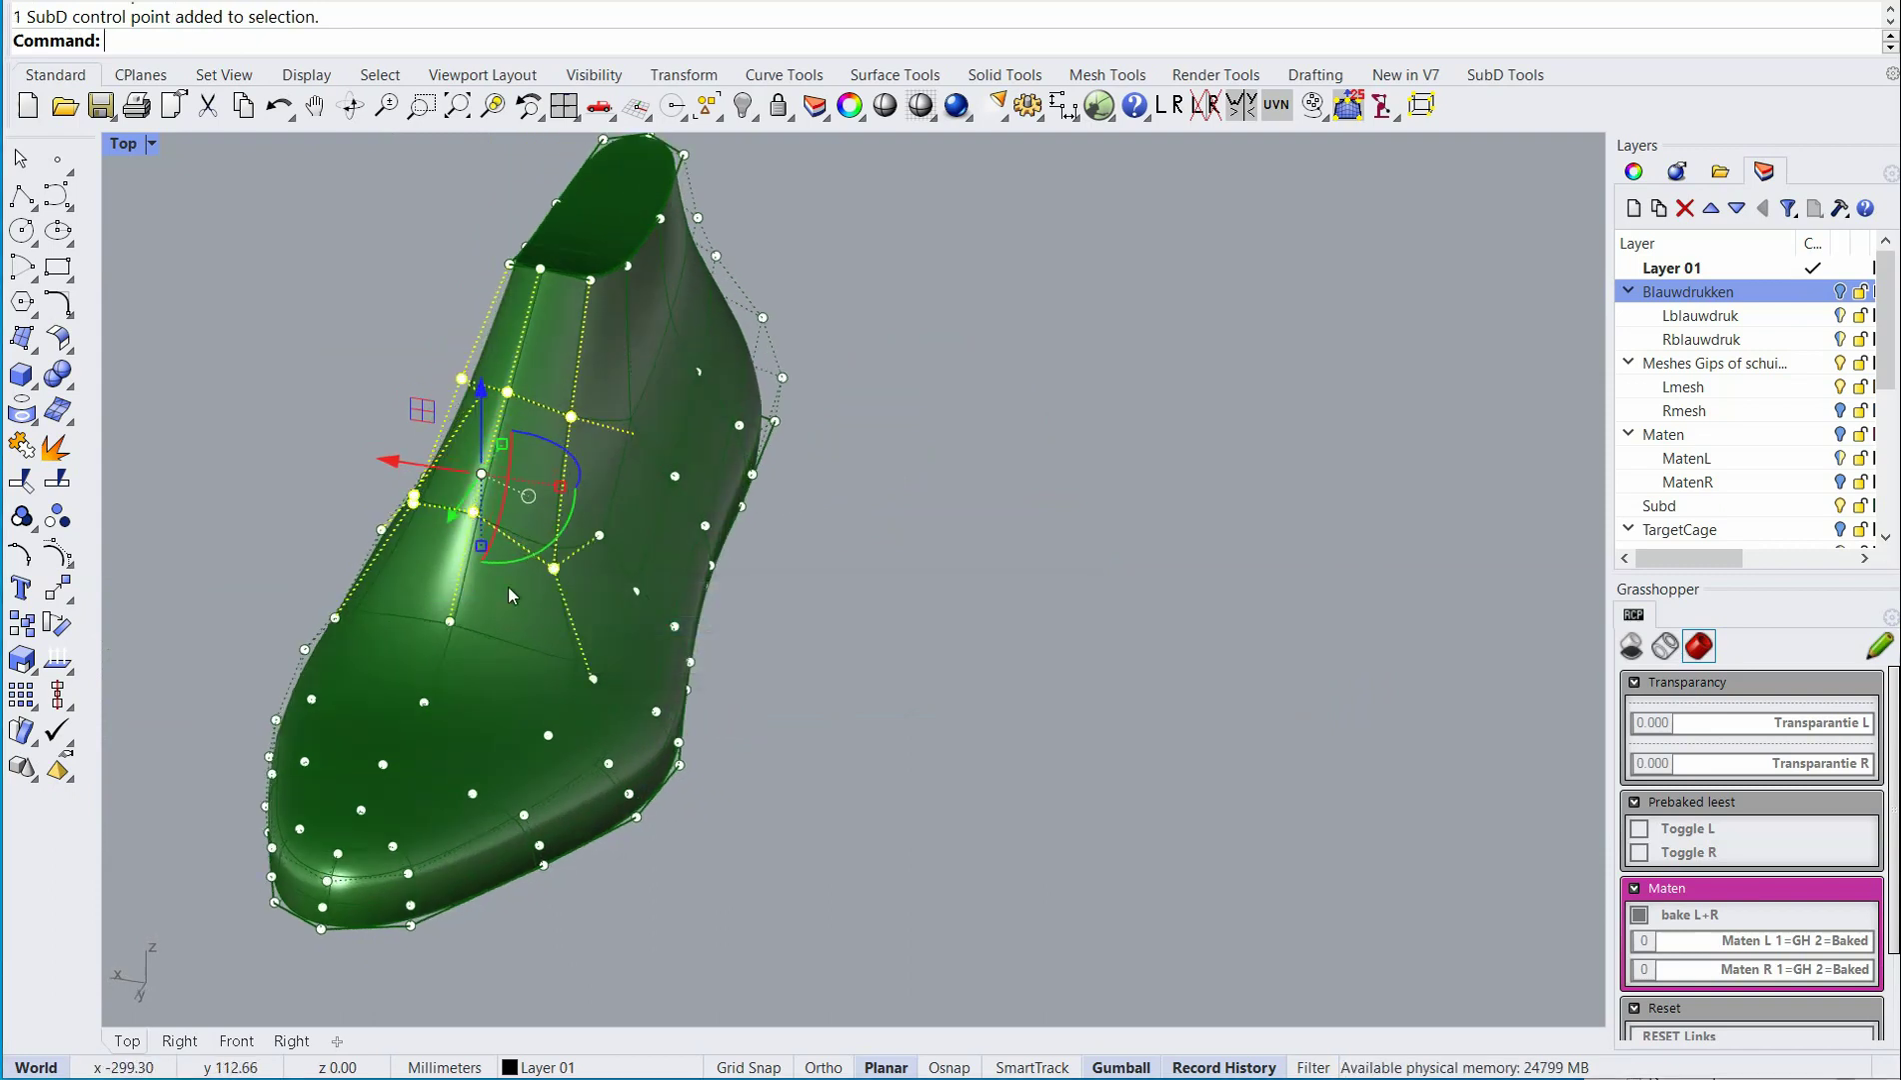
pyautogui.moveTo(508, 584); pyautogui.dragTo(698, 560, button='right')
pyautogui.keyDown('ctrl'); pyautogui.click(412, 548); pyautogui.keyUp('ctrl')
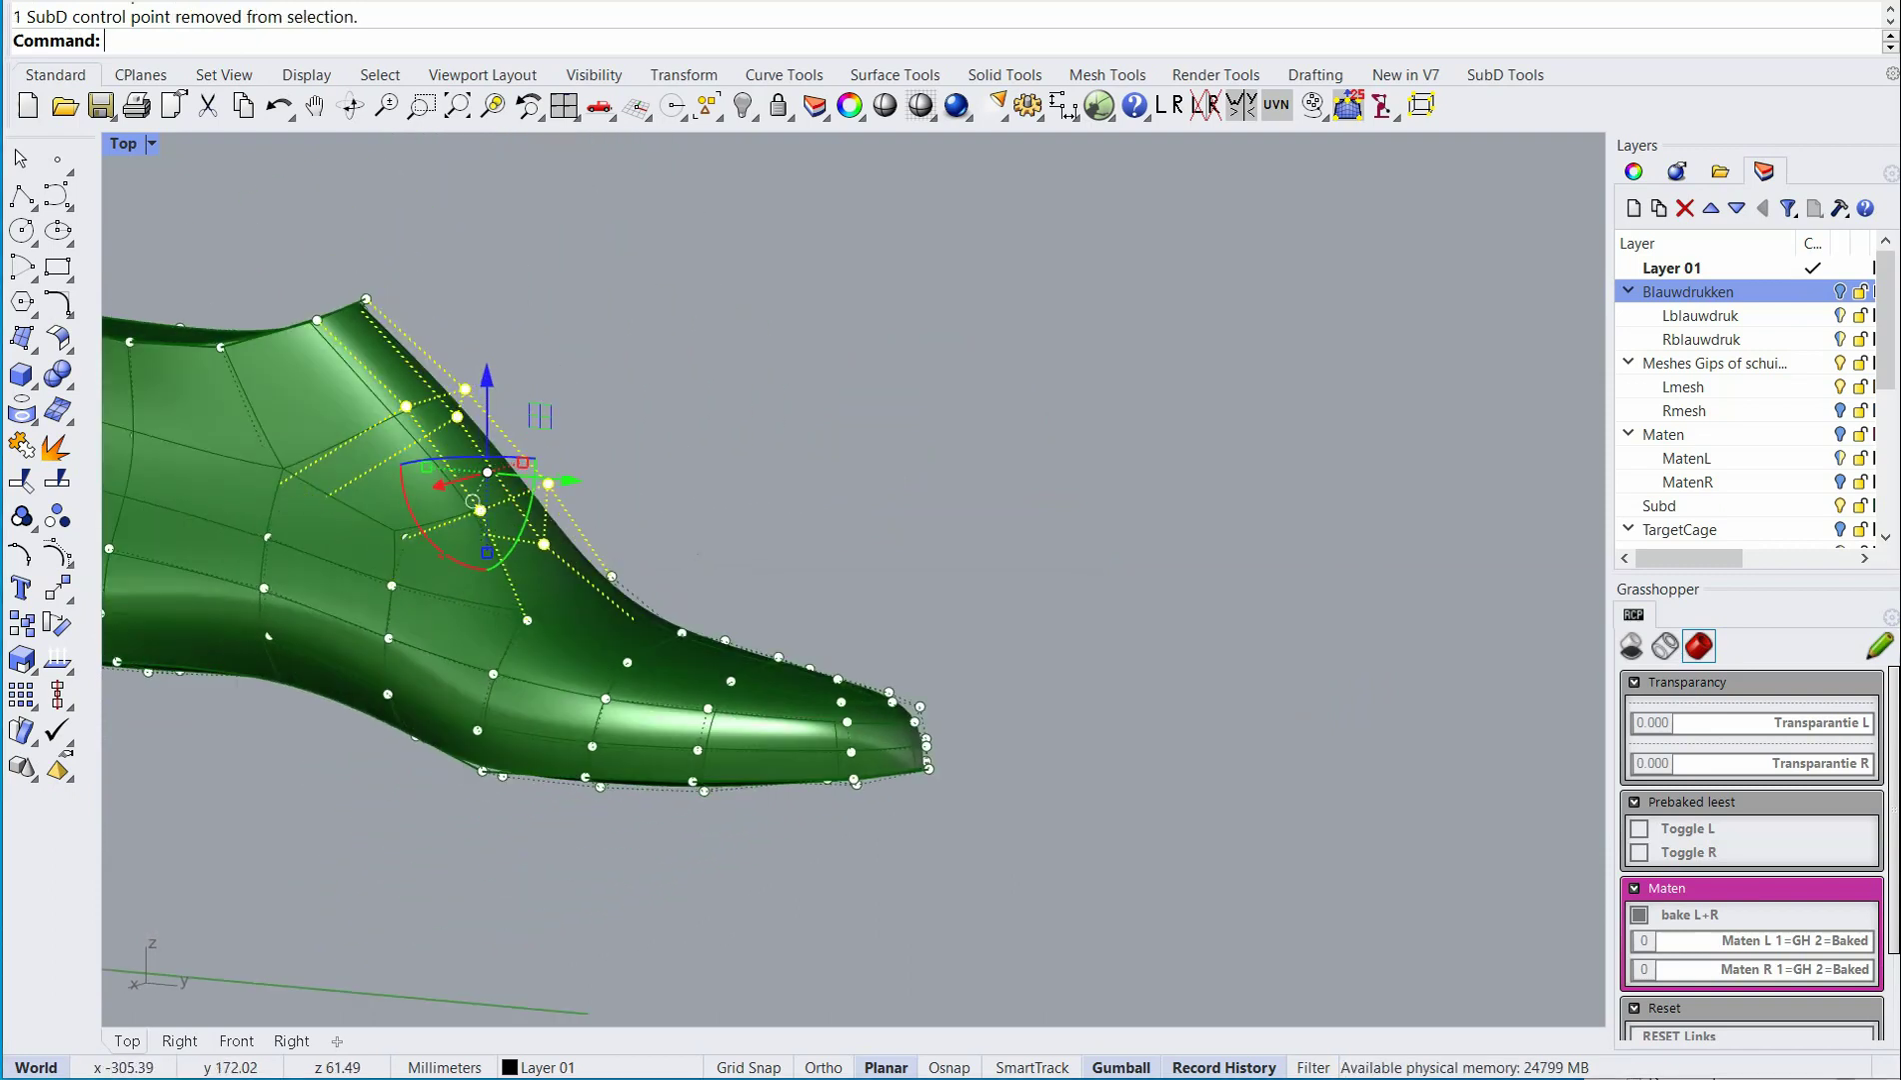
pyautogui.moveTo(412, 548); pyautogui.dragTo(523, 548, button='right')
pyautogui.moveTo(555, 415); pyautogui.dragTo(697, 387)
# Move the control points at the front edge of the collar toward the toe.
pyautogui.moveTo(259, 257); pyautogui.dragTo(383, 352)
pyautogui.moveTo(383, 264); pyautogui.dragTo(431, 250)
pyautogui.click(685, 409)
# Widen the toe by moving the control points on each side of the tip outward along X.
pyautogui.moveTo(939, 639); pyautogui.dragTo(637, 645, button='right')
pyautogui.moveTo(310, 710); pyautogui.dragTo(616, 646, button='right')
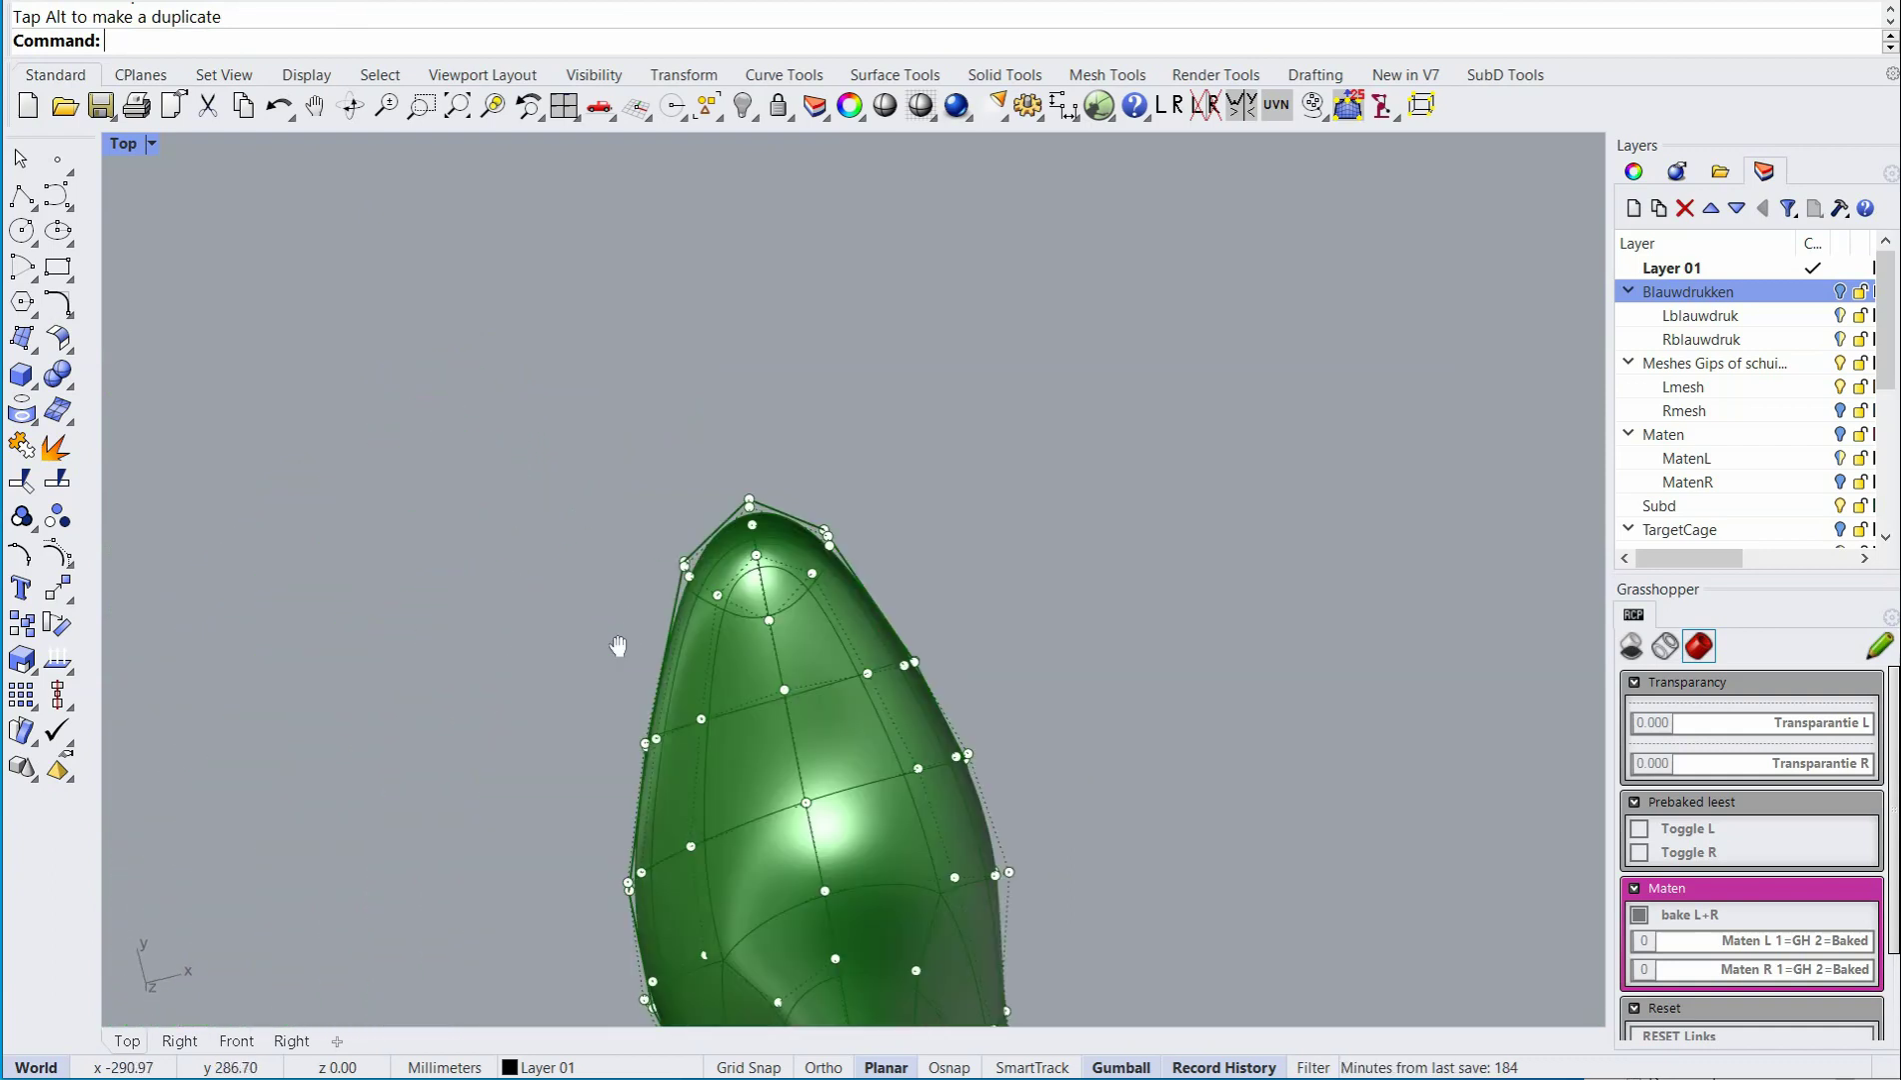
pyautogui.scroll(6, 612, 572)
pyautogui.moveTo(596, 499); pyautogui.dragTo(840, 645)
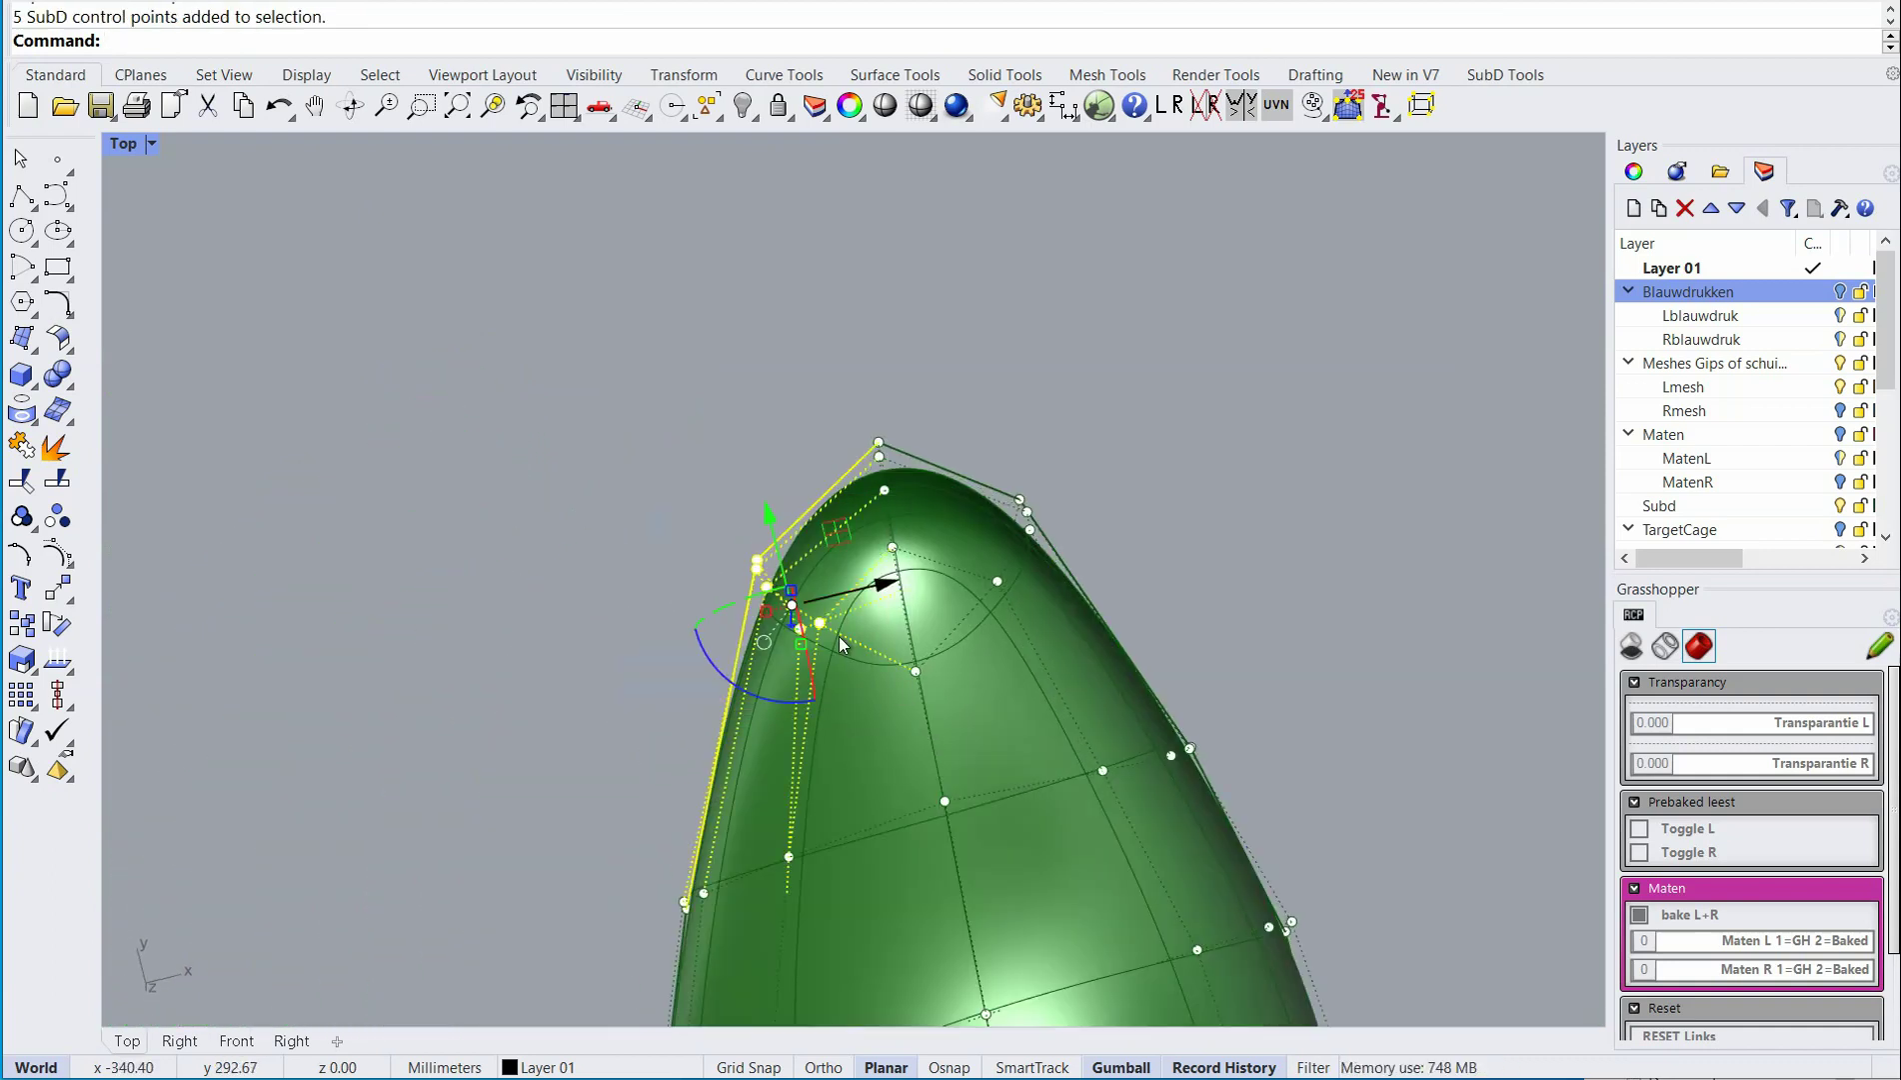
pyautogui.moveTo(882, 584); pyautogui.dragTo(849, 592)
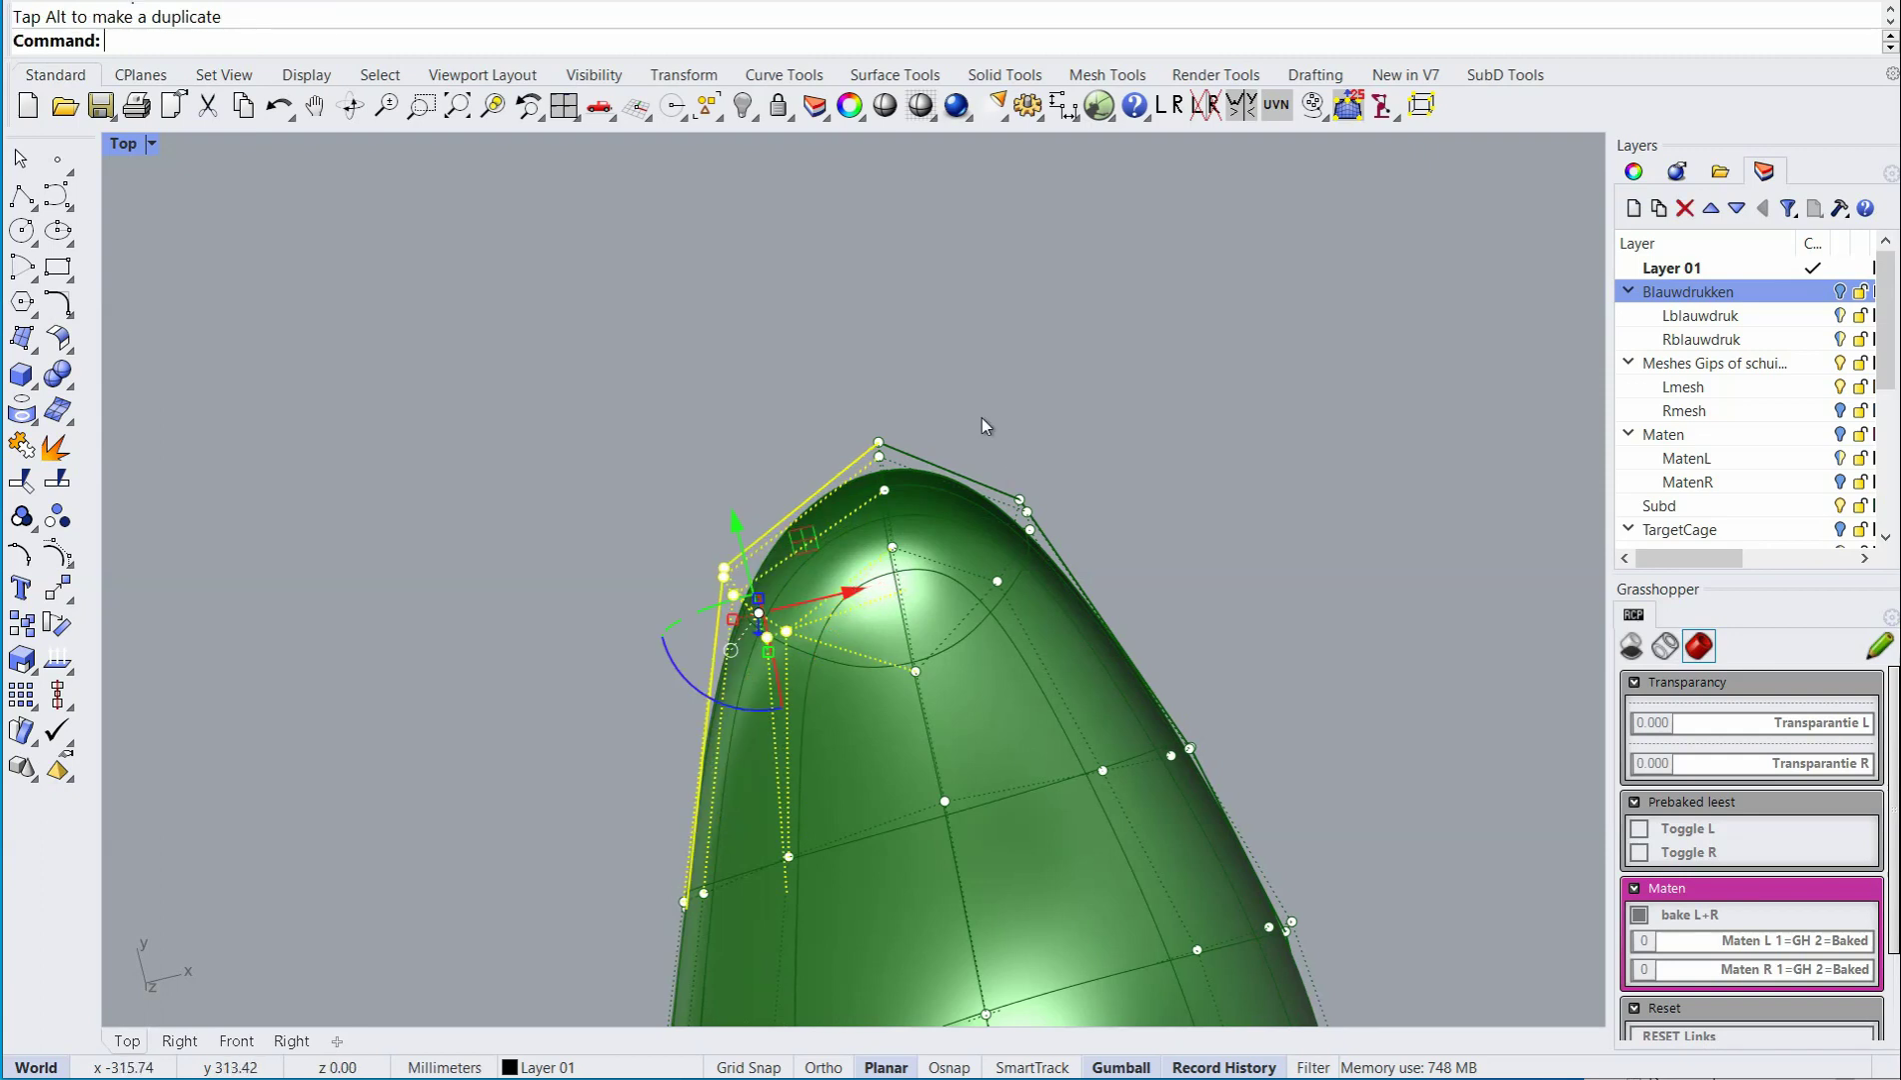
pyautogui.moveTo(957, 412); pyautogui.dragTo(1090, 621)
pyautogui.moveTo(1096, 526); pyautogui.dragTo(1123, 530)
pyautogui.click(1304, 630)
# Adjust the control points along the side of the forefoot just behind the toe tip.
pyautogui.scroll(-4, 1305, 630)
pyautogui.moveTo(1270, 730); pyautogui.dragTo(1077, 492, button='right')
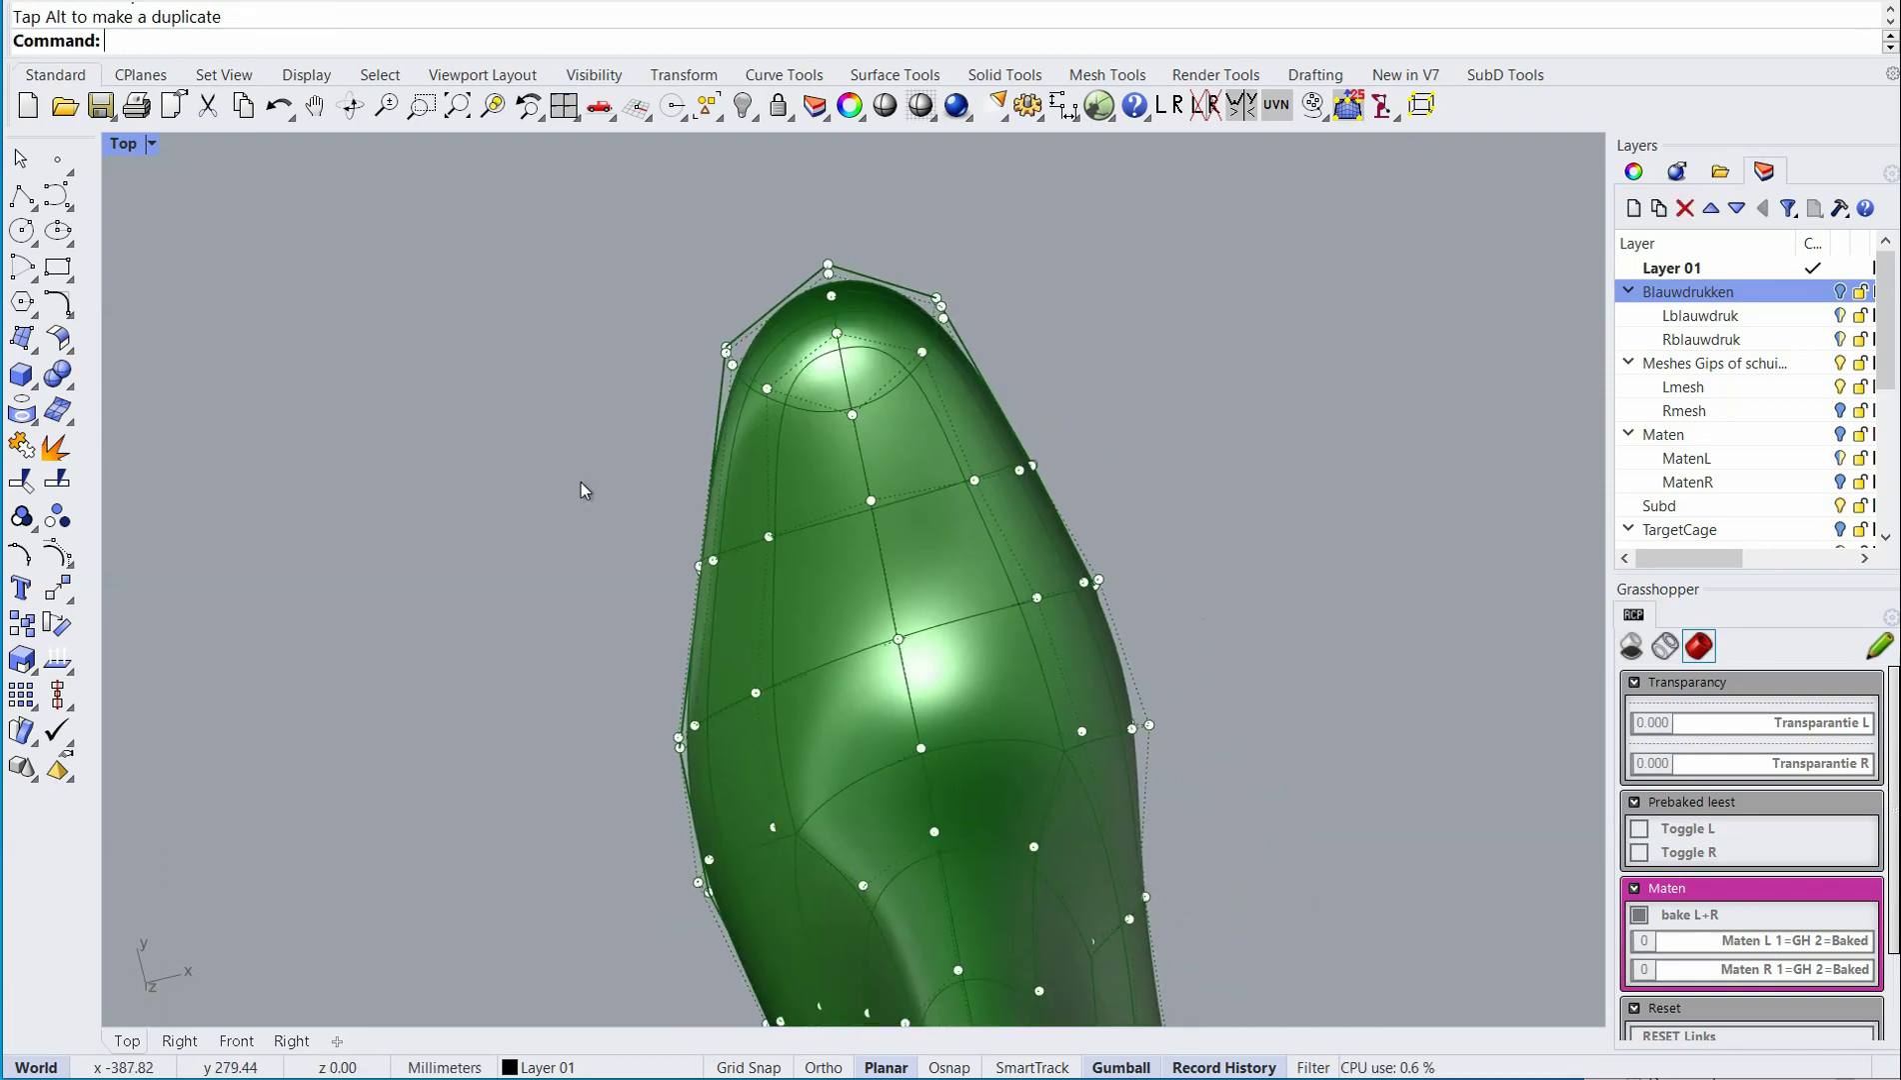
pyautogui.moveTo(793, 584); pyautogui.dragTo(816, 548)
pyautogui.click(598, 680)
# Move the two centre-line control points between instep and toe forward and up to fill the hollow in the vamp.
pyautogui.keyDown('ctrl'); pyautogui.keyDown('shift'); pyautogui.moveTo(590, 688); pyautogui.dragTo(1005, 600, button='right'); pyautogui.keyUp('shift'); pyautogui.keyUp('ctrl')
pyautogui.click(1054, 653)
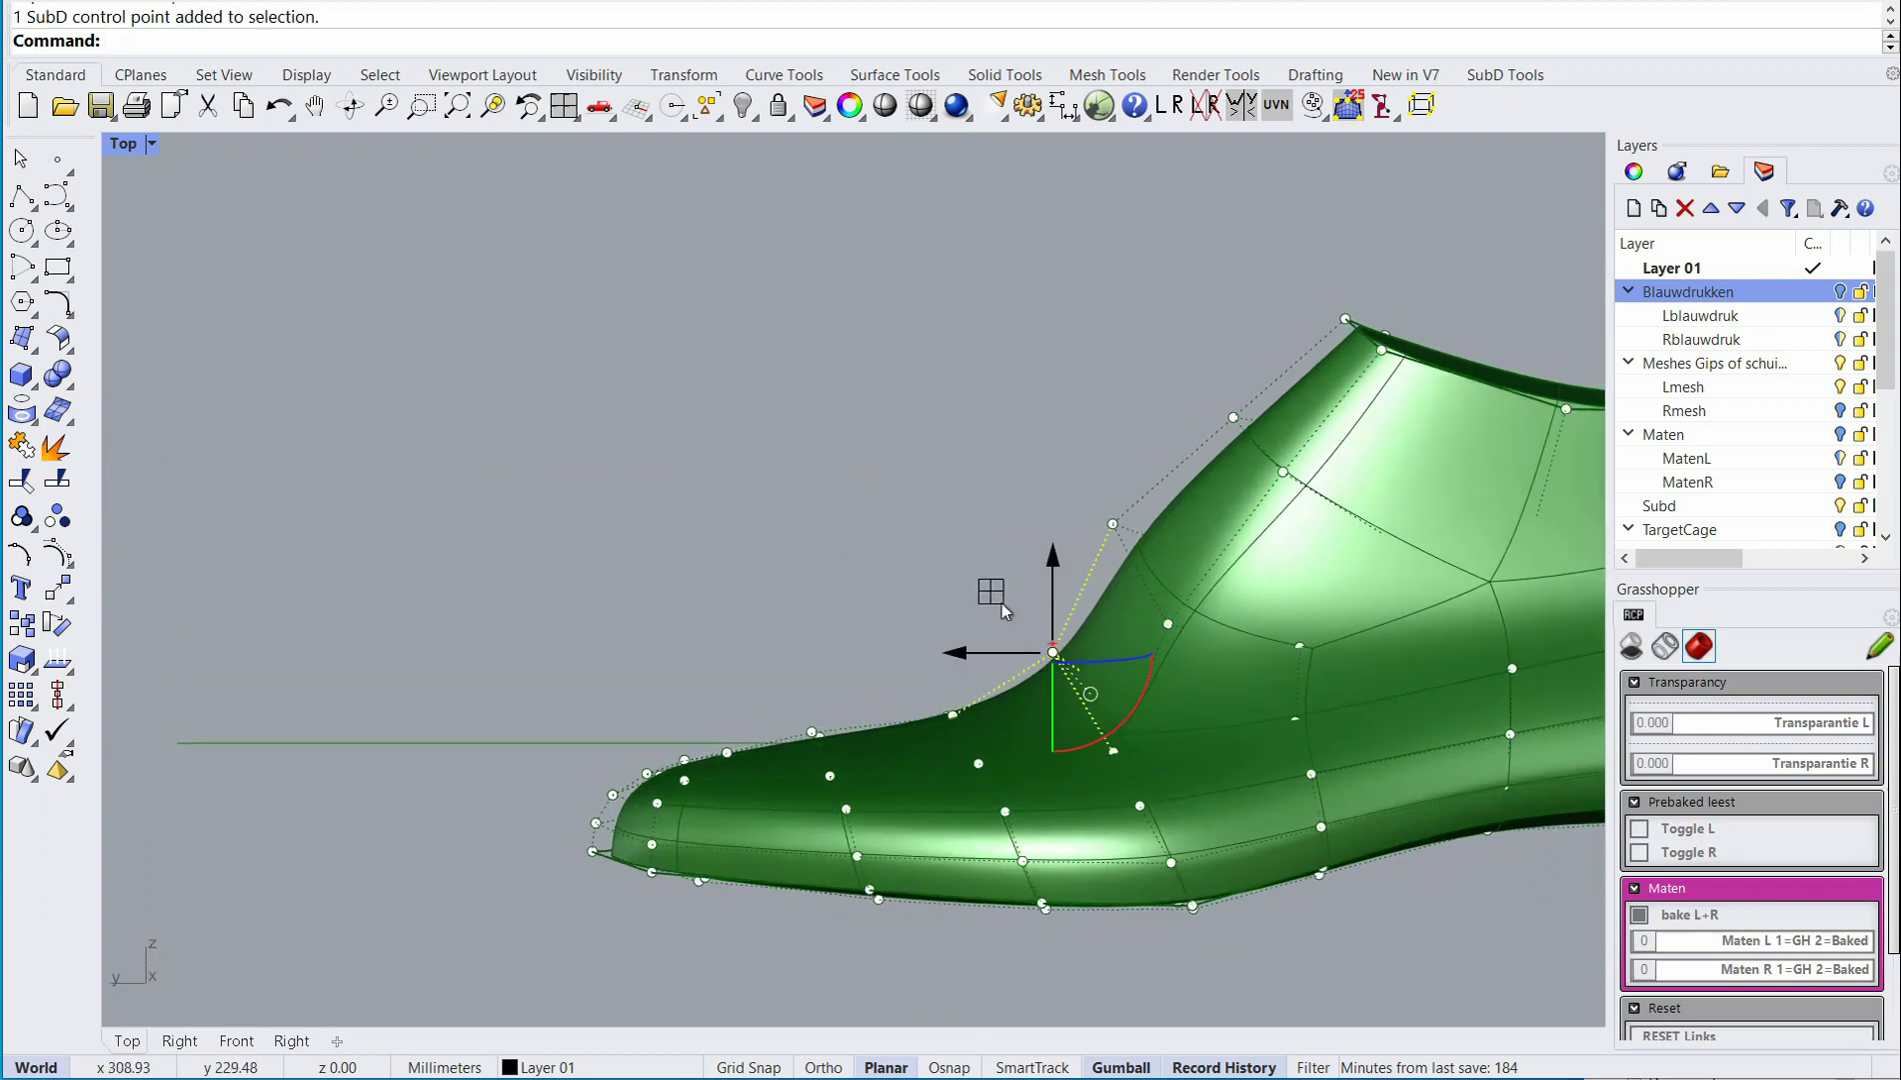
pyautogui.moveTo(1005, 612); pyautogui.dragTo(961, 597)
pyautogui.click(819, 537)
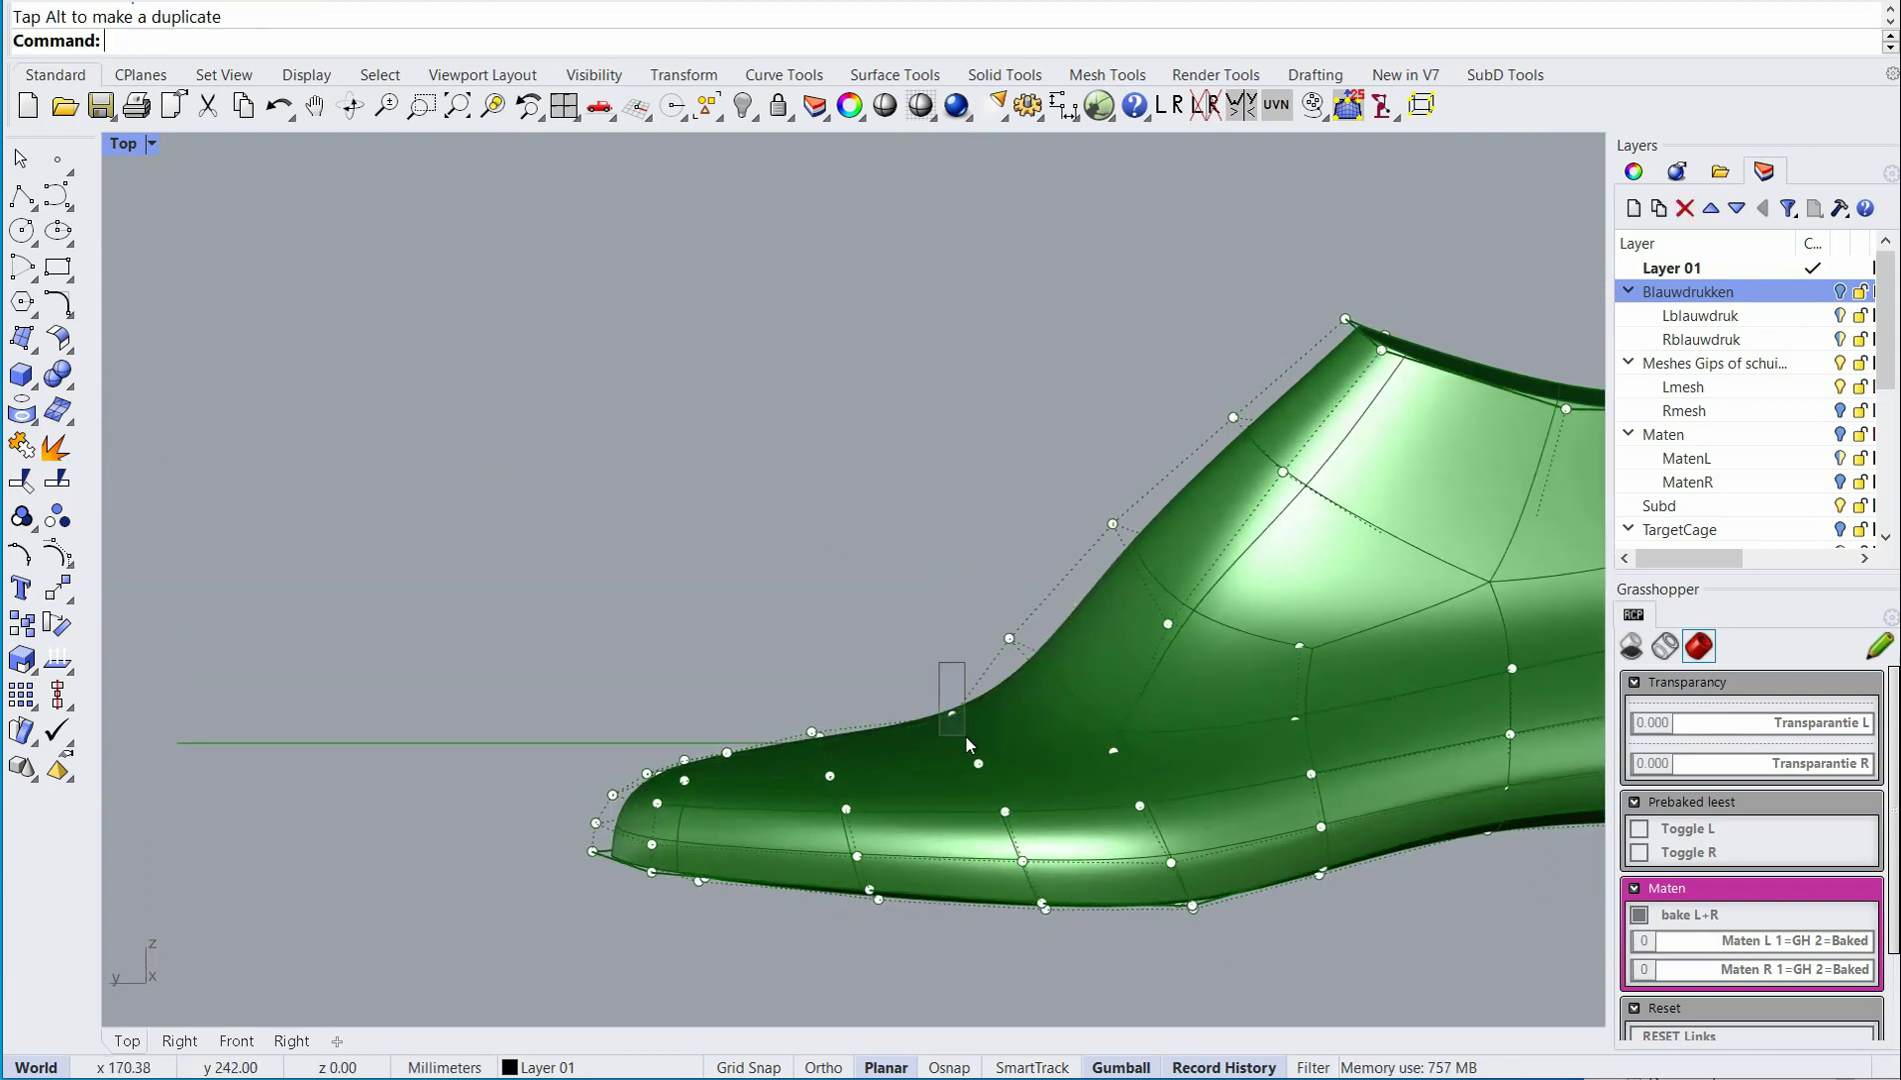
pyautogui.moveTo(967, 738); pyautogui.dragTo(966, 740)
pyautogui.moveTo(890, 660); pyautogui.dragTo(884, 641)
pyautogui.click(866, 607)
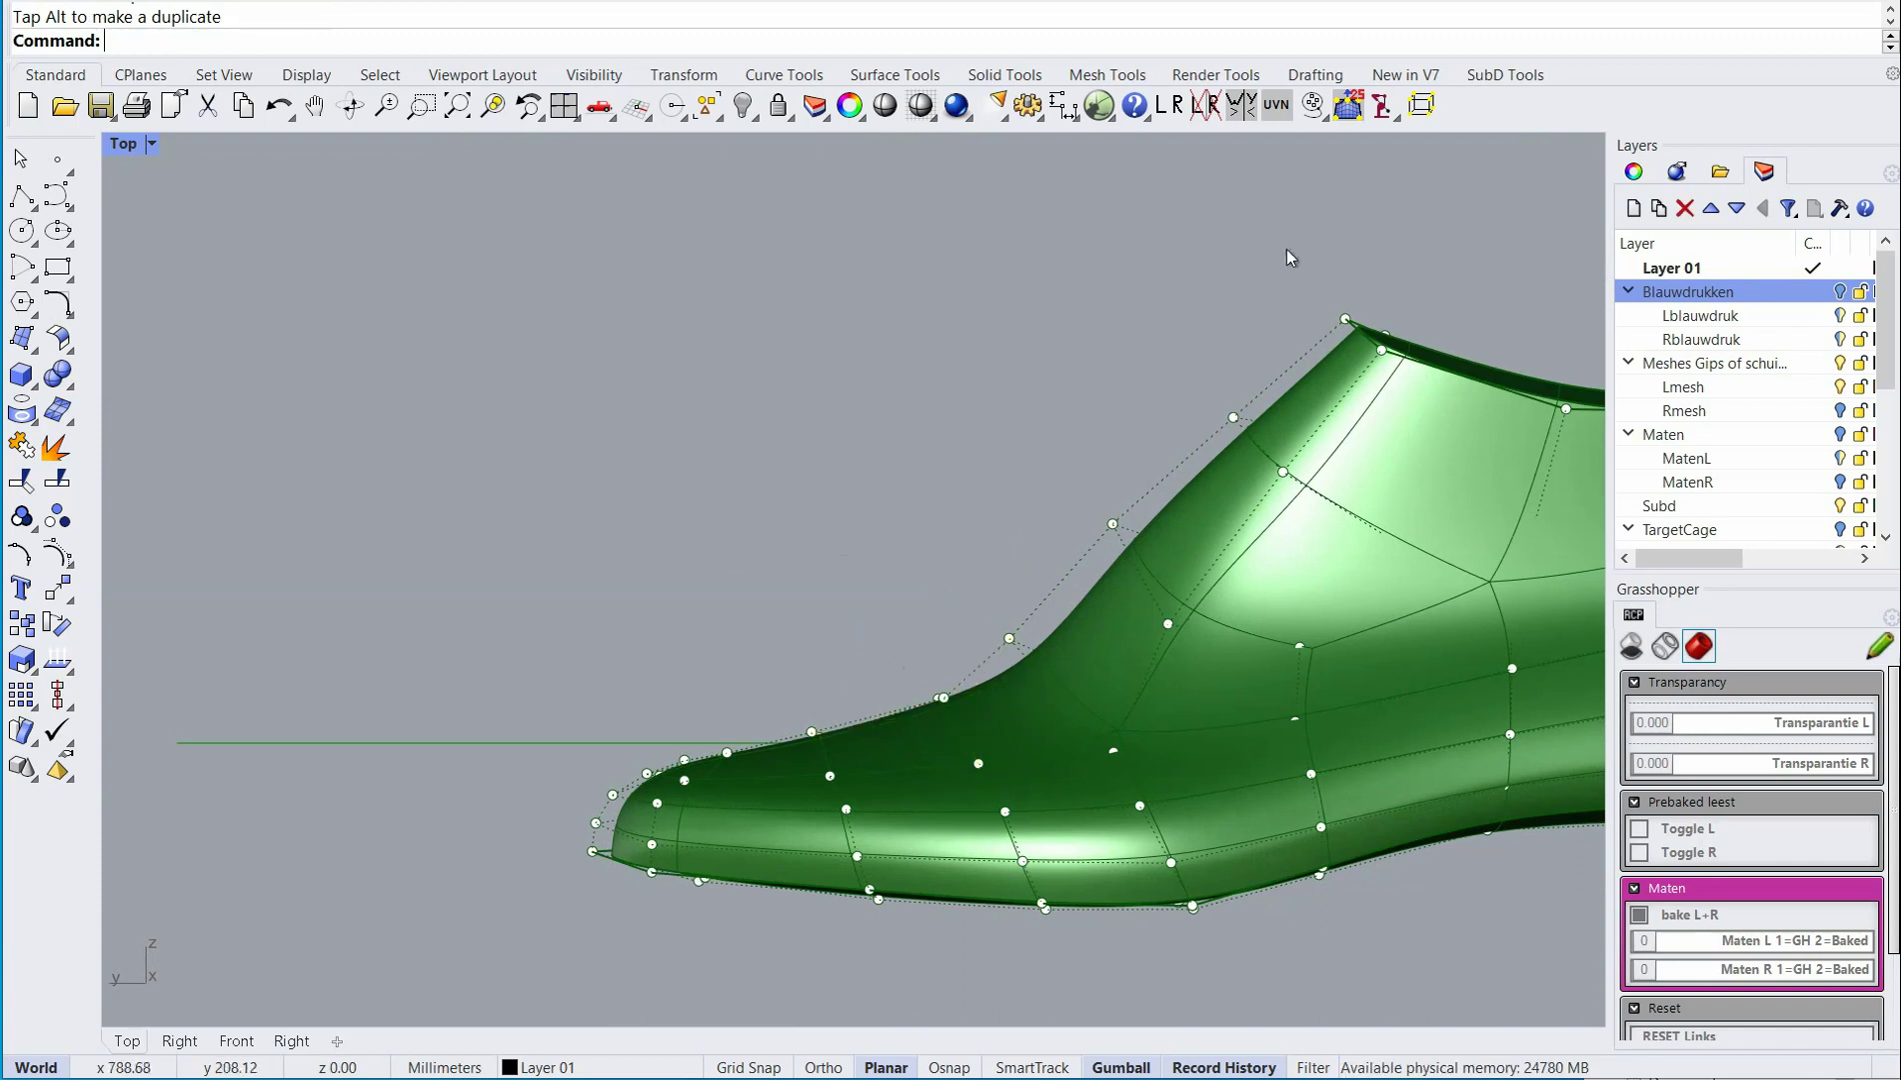
# Turn off the SubD last's control points and examine the reshaped surface from the side and obliquely.
pyautogui.scroll(-6, 1057, 412)
pyautogui.moveTo(1053, 486); pyautogui.dragTo(833, 562, button='right')
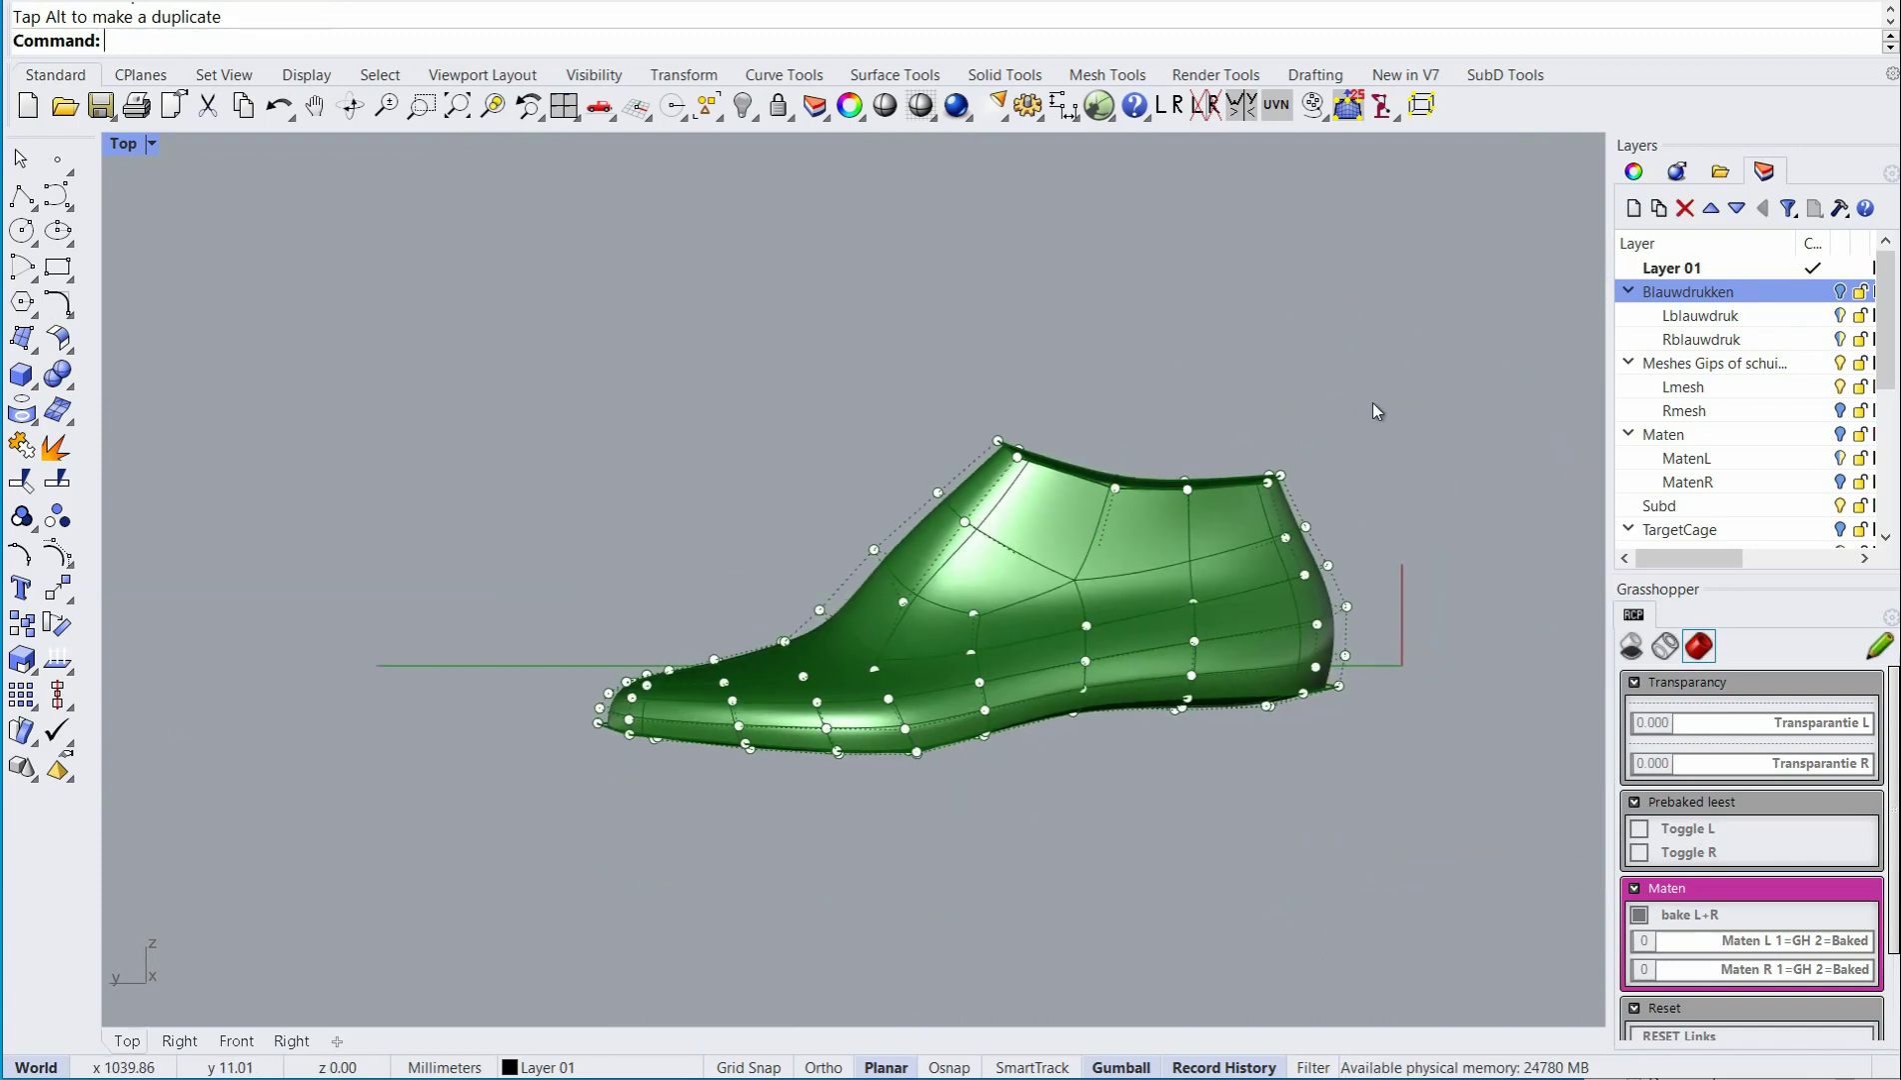
pyautogui.moveTo(1888, 372); pyautogui.dragTo(1887, 421)
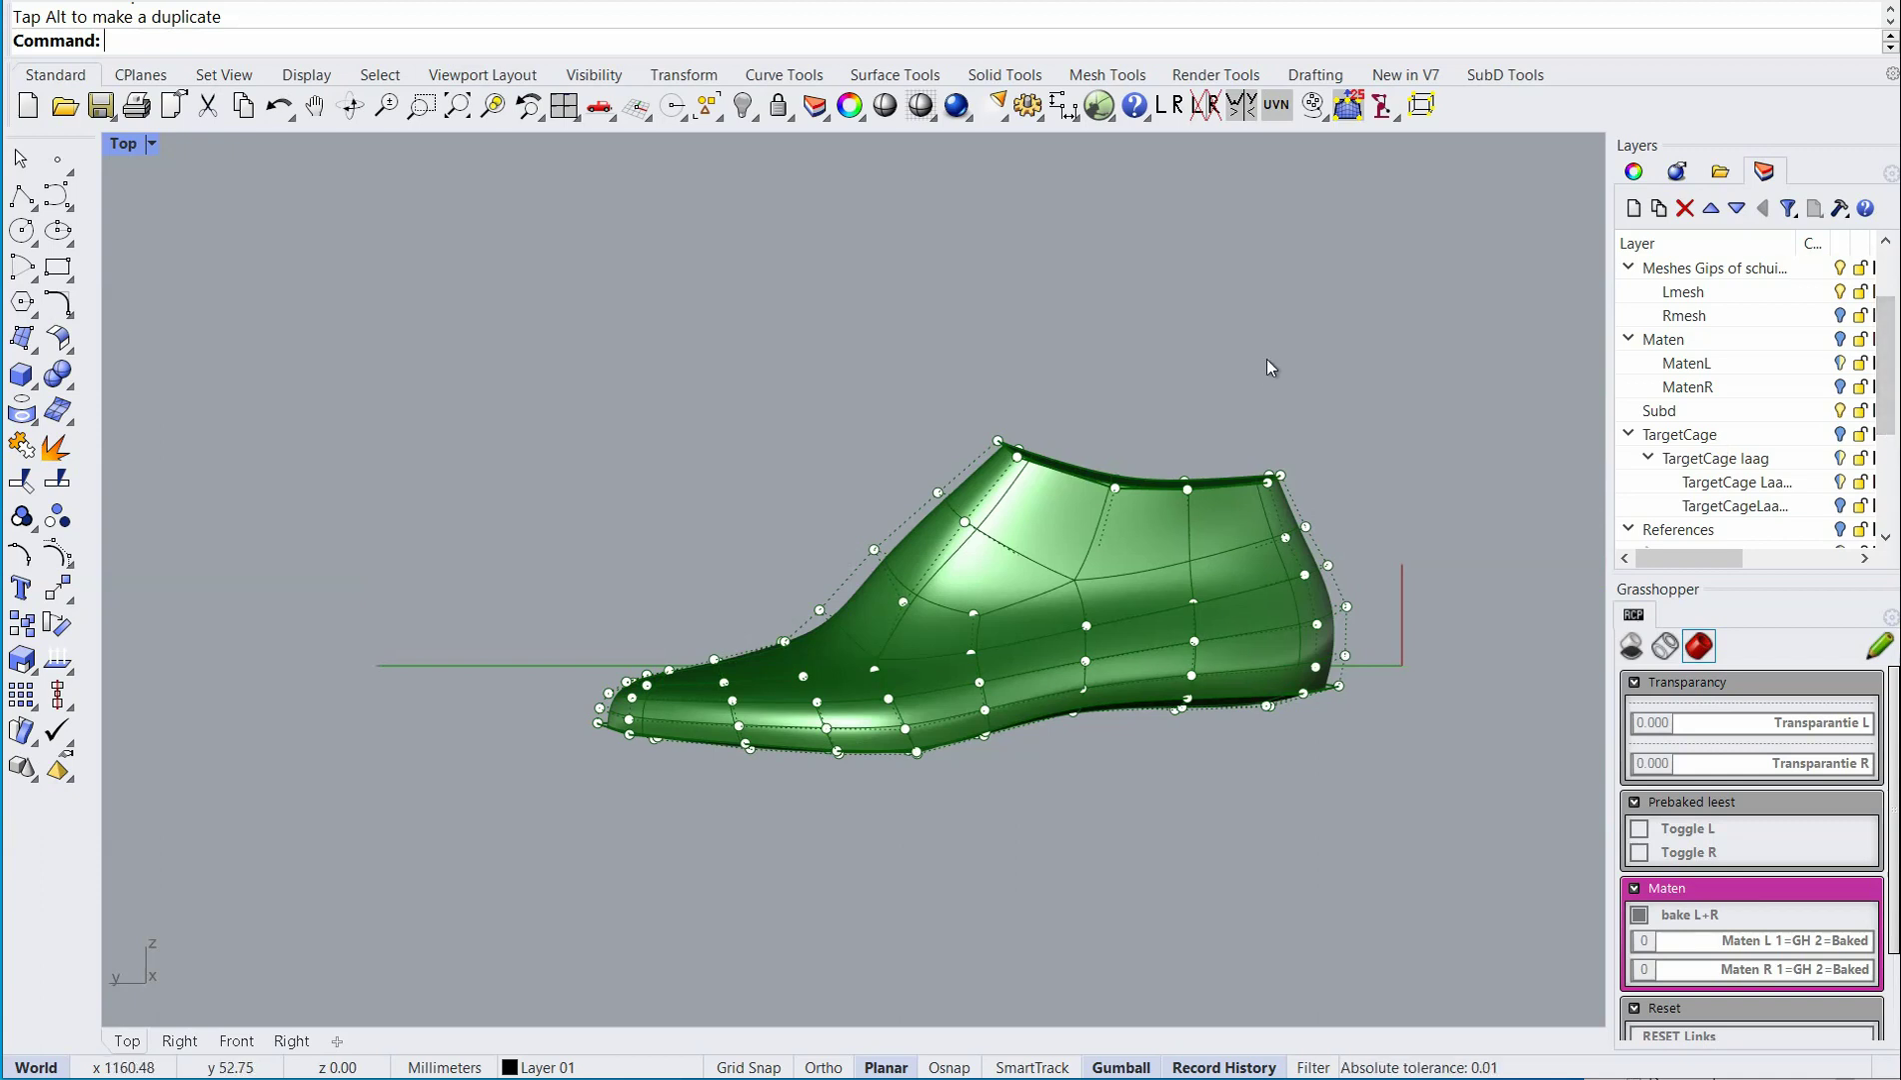
pyautogui.press('Escape')
pyautogui.click(1041, 546)
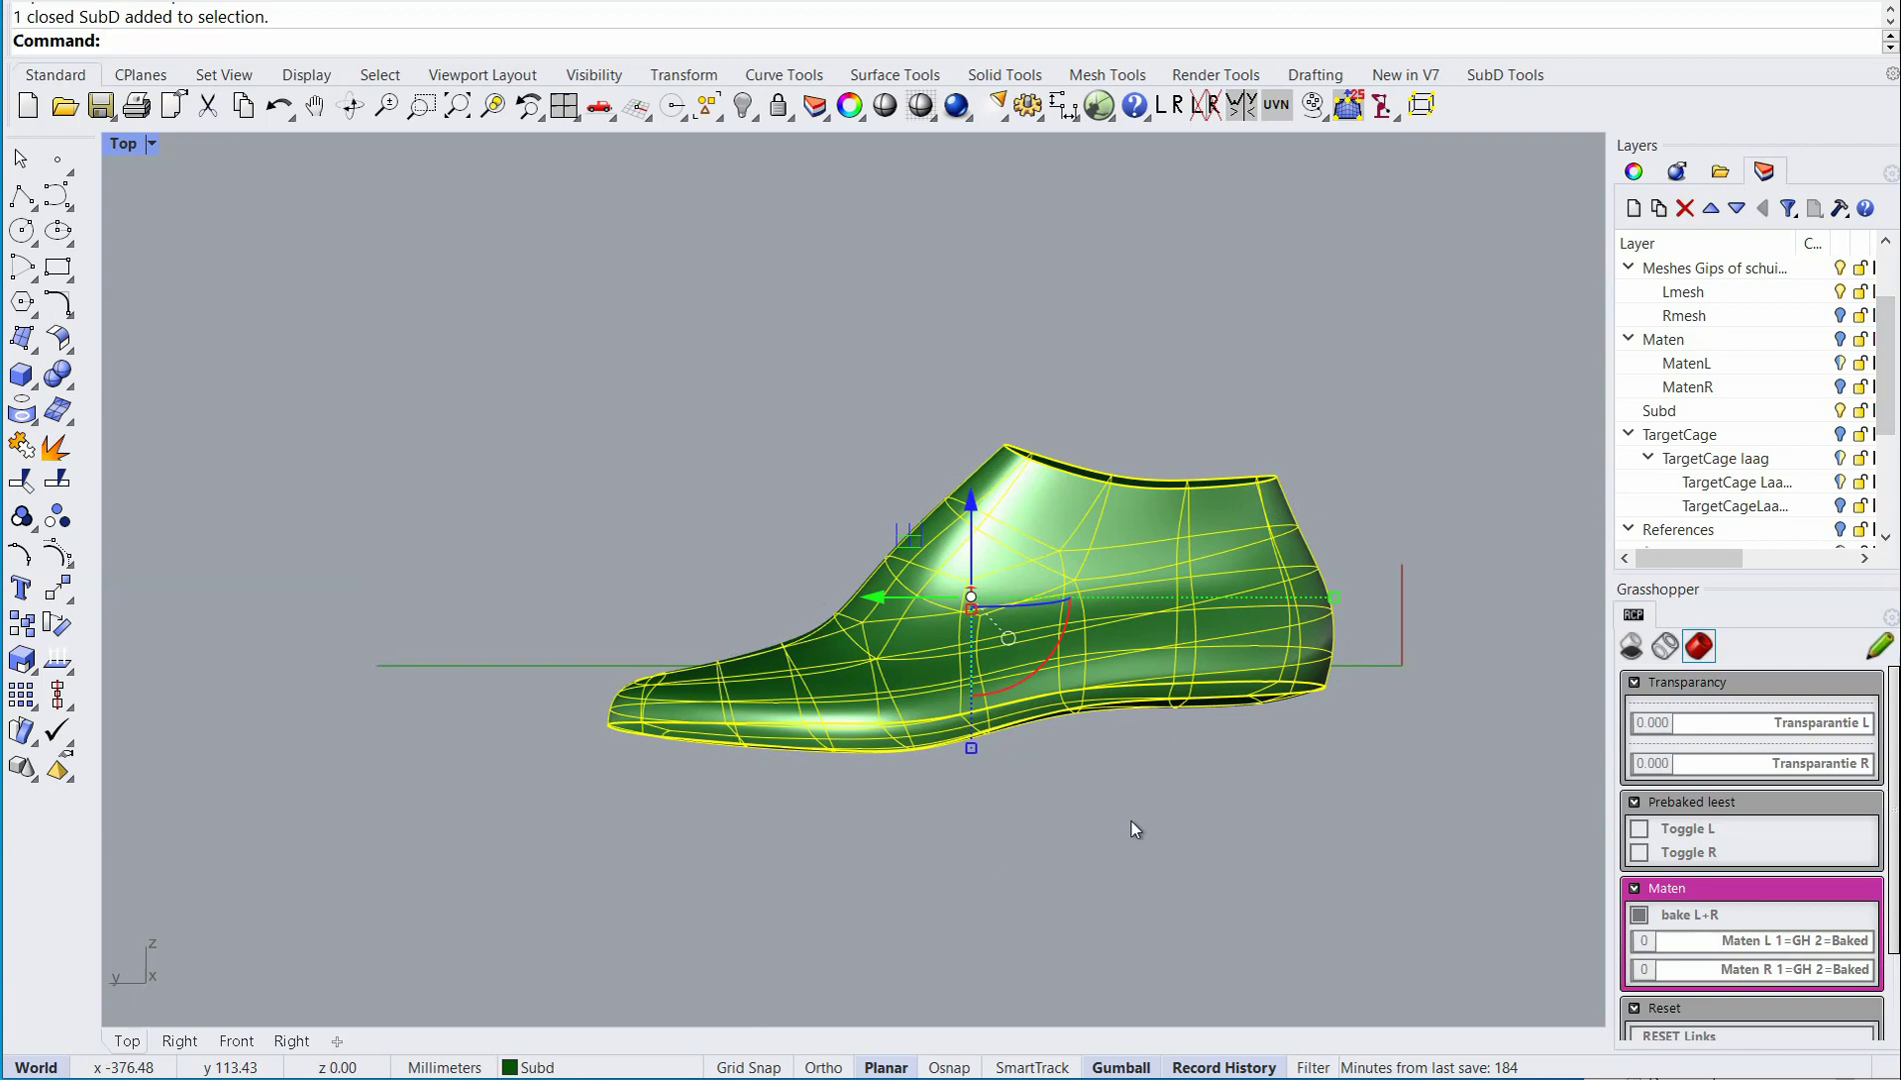
pyautogui.click(1122, 791)
pyautogui.moveTo(1052, 800); pyautogui.dragTo(857, 18, button='right')
pyautogui.scroll(2, 1118, 543)
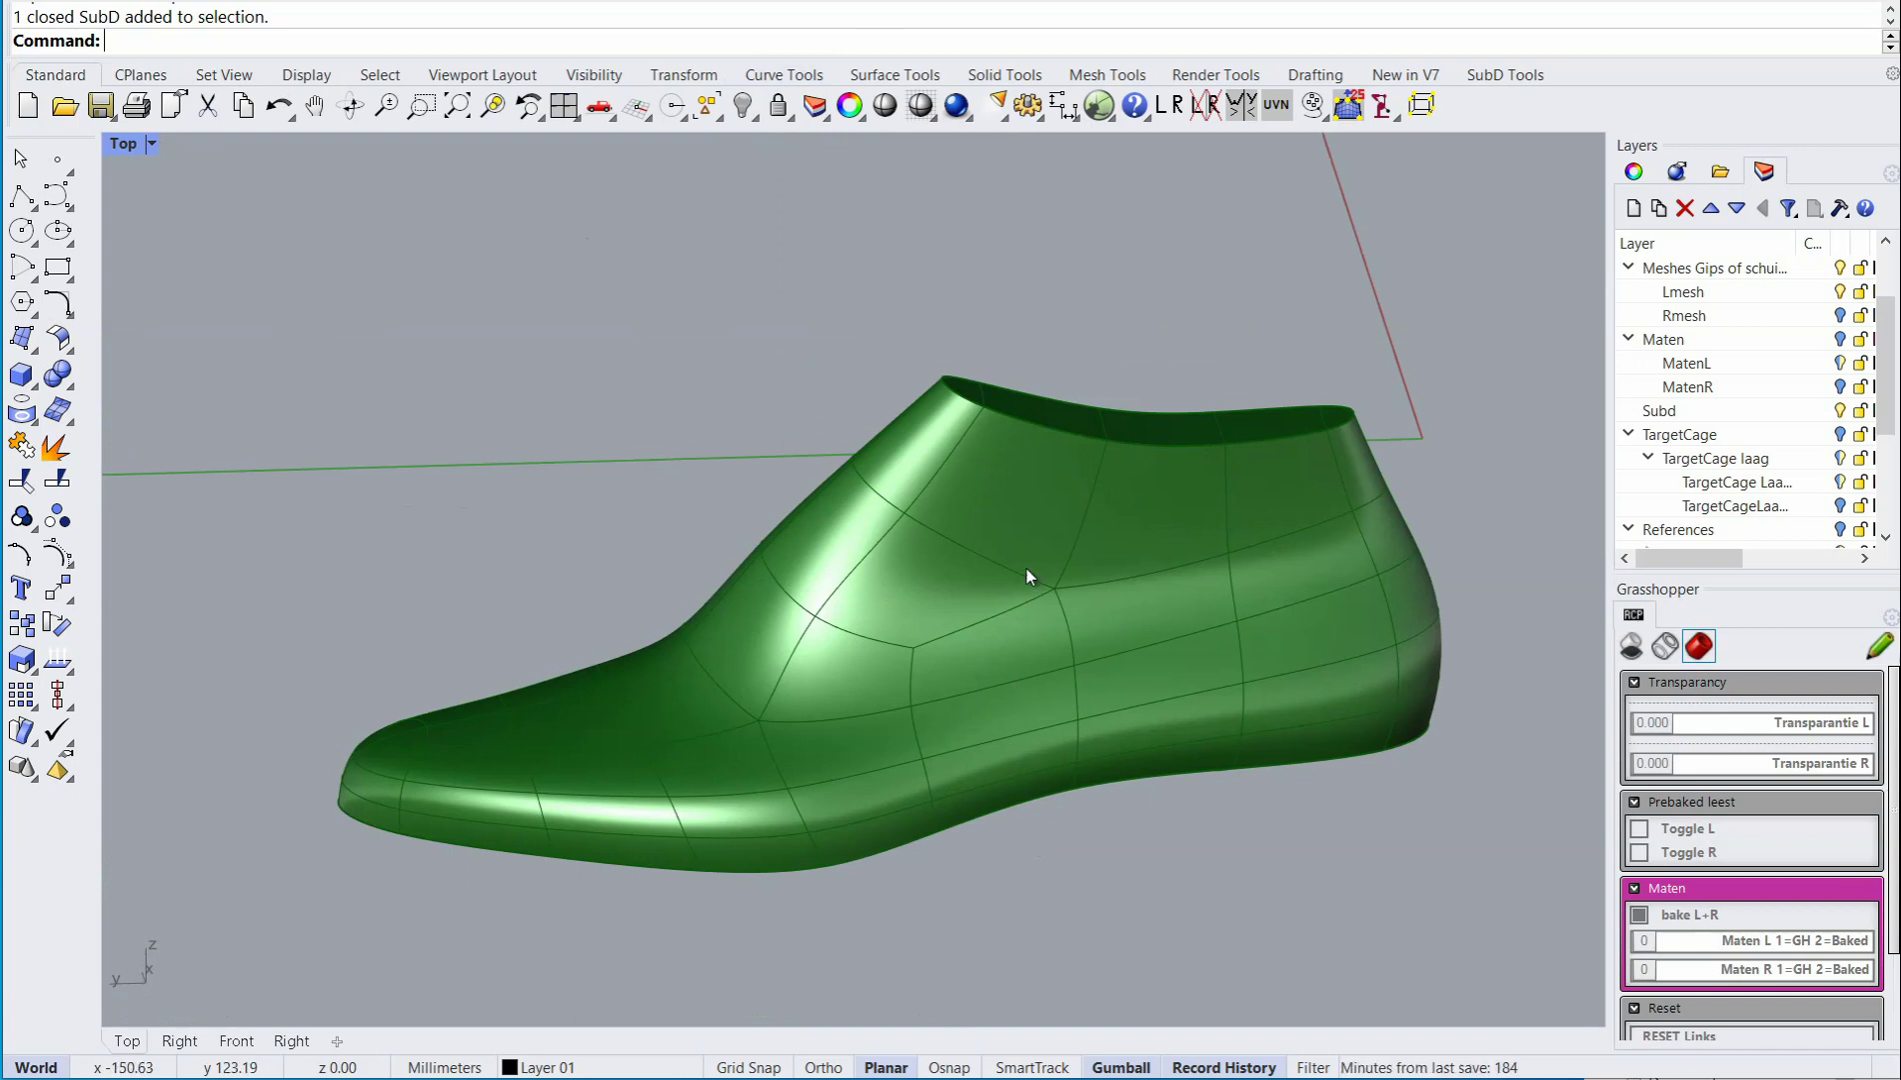
pyautogui.moveTo(1032, 577)
pyautogui.mouseDown(button='right')
pyautogui.moveTo(1032, 556)
pyautogui.moveTo(1014, 812)
pyautogui.moveTo(1036, 480)
pyautogui.moveTo(967, 517)
pyautogui.moveTo(1031, 509)
pyautogui.mouseUp(button='right')
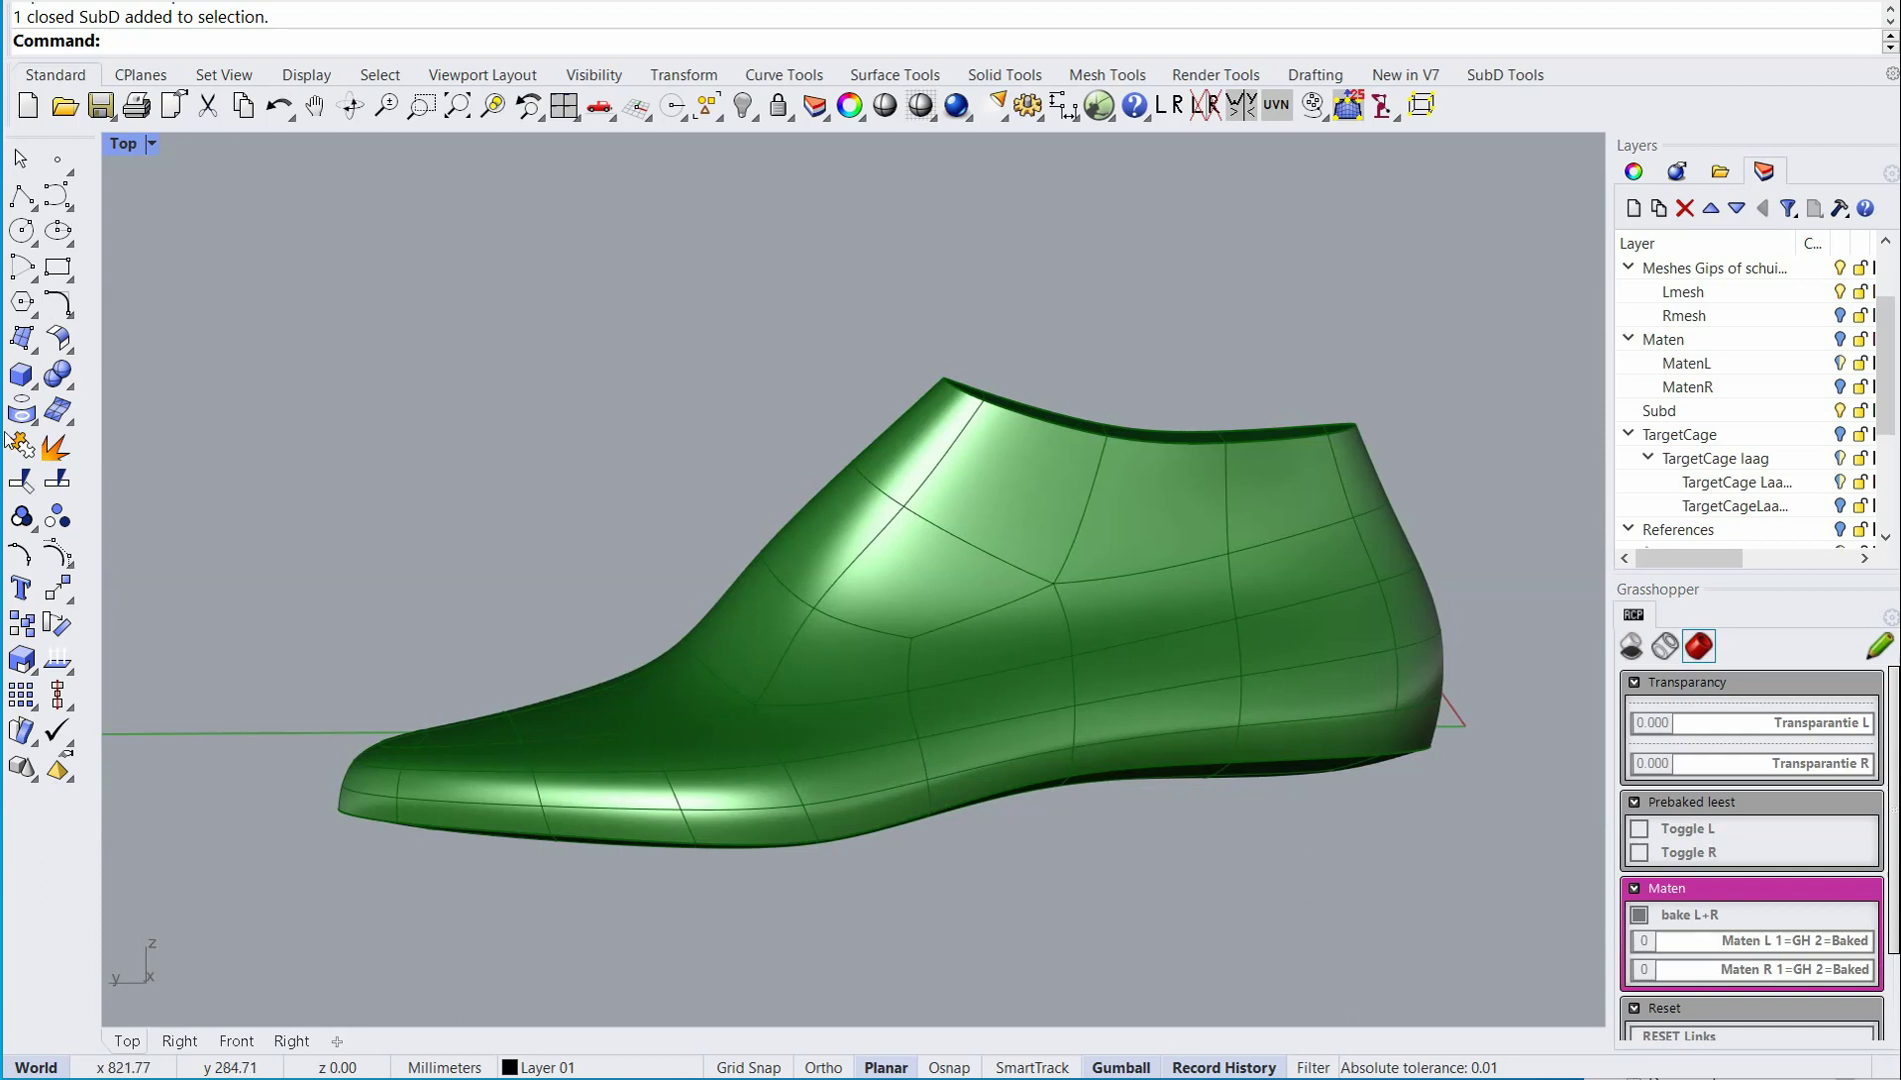
# Replace the edited SubD last by running bake L+R, and delete the farther of the two baked lasts.
pyautogui.scroll(-5, 684, 533)
pyautogui.keyDown('shift'); pyautogui.moveTo(694, 513); pyautogui.dragTo(719, 752, button='right'); pyautogui.keyUp('shift')
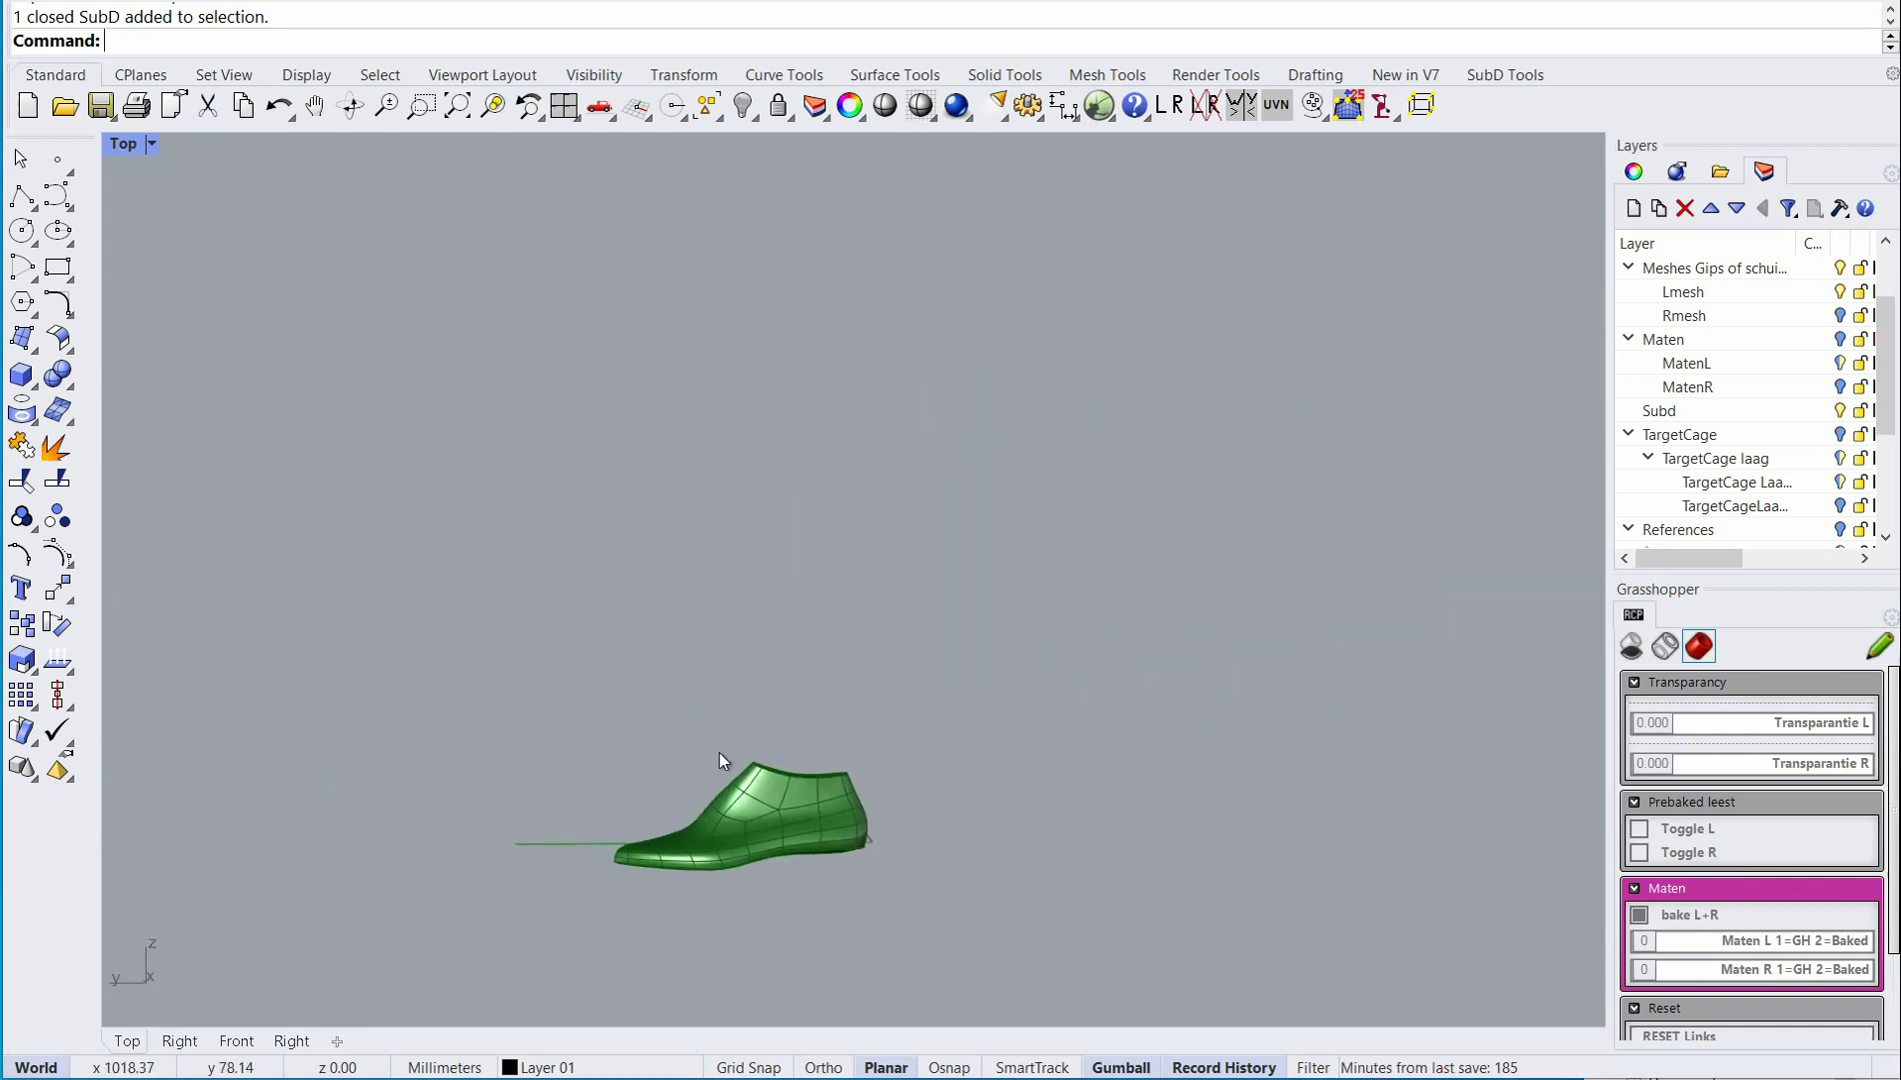
pyautogui.click(792, 800)
pyautogui.press('Delete')
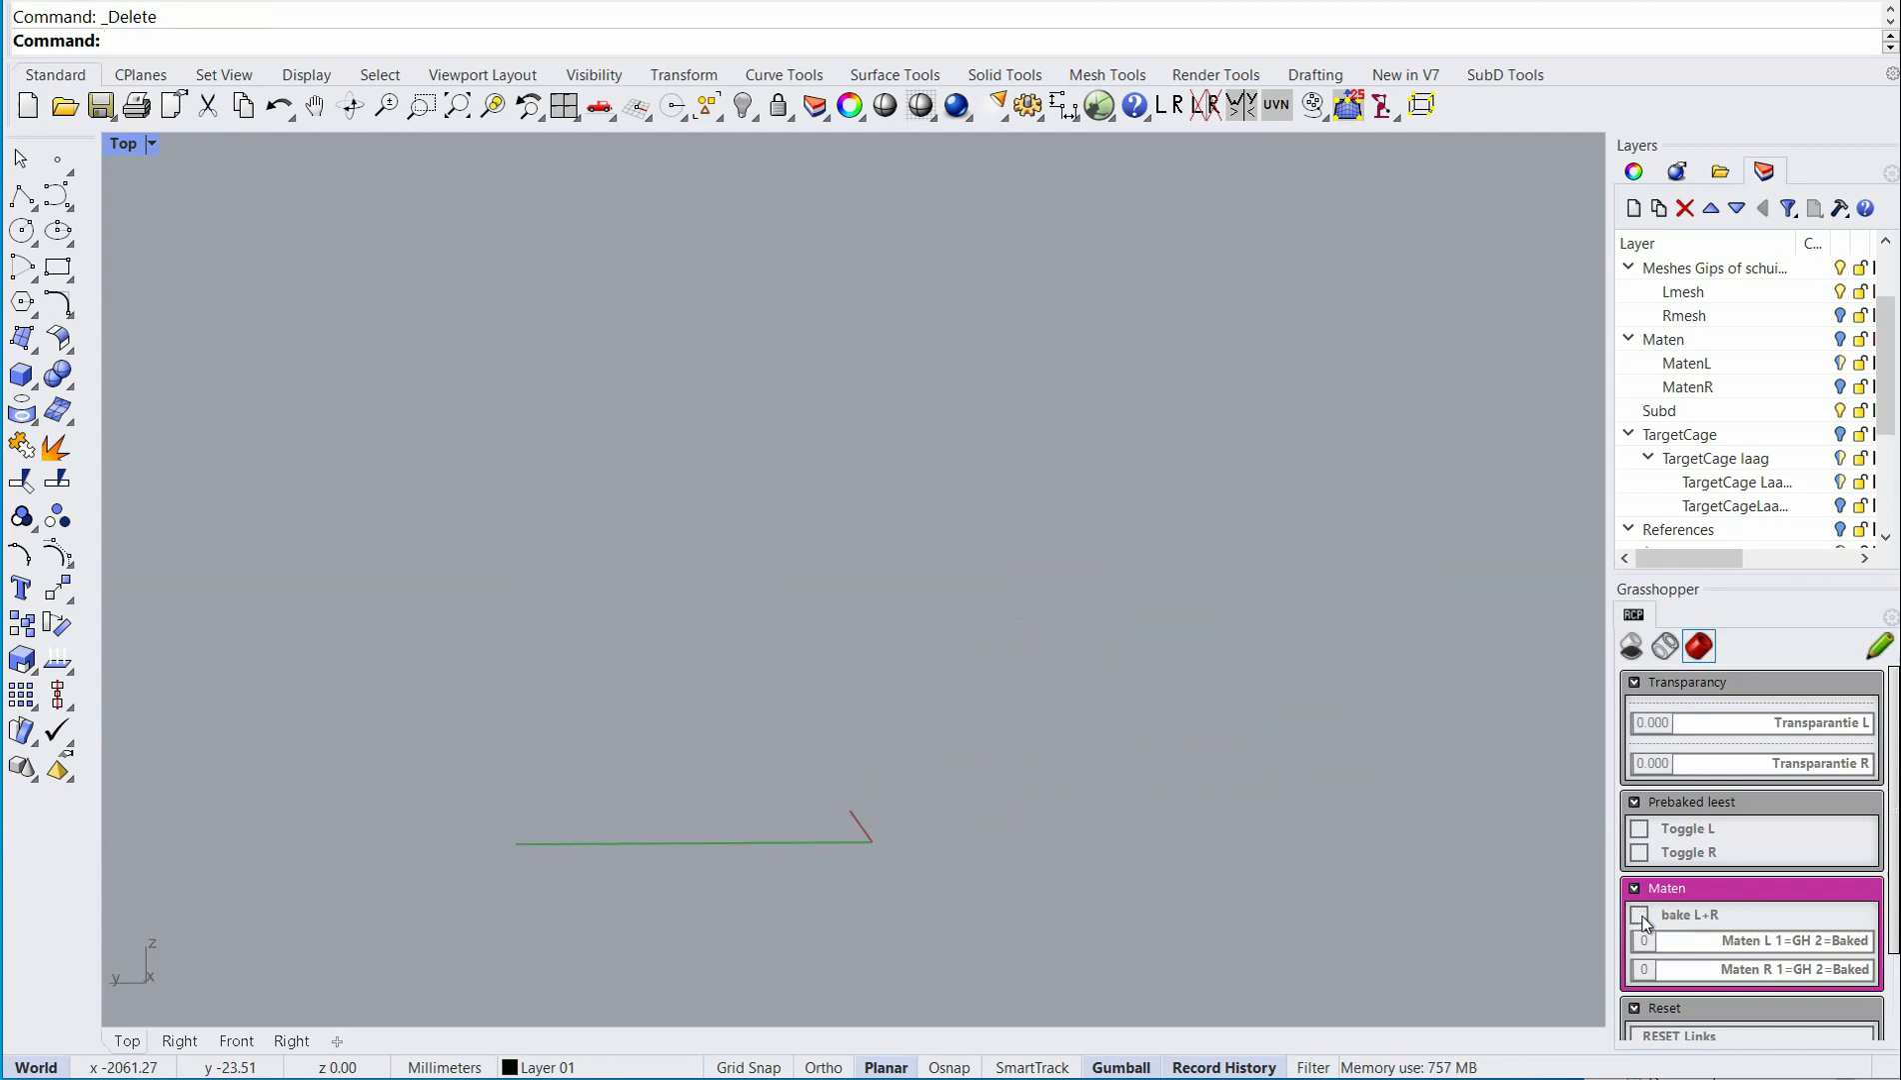
pyautogui.click(1642, 917)
pyautogui.click(761, 776)
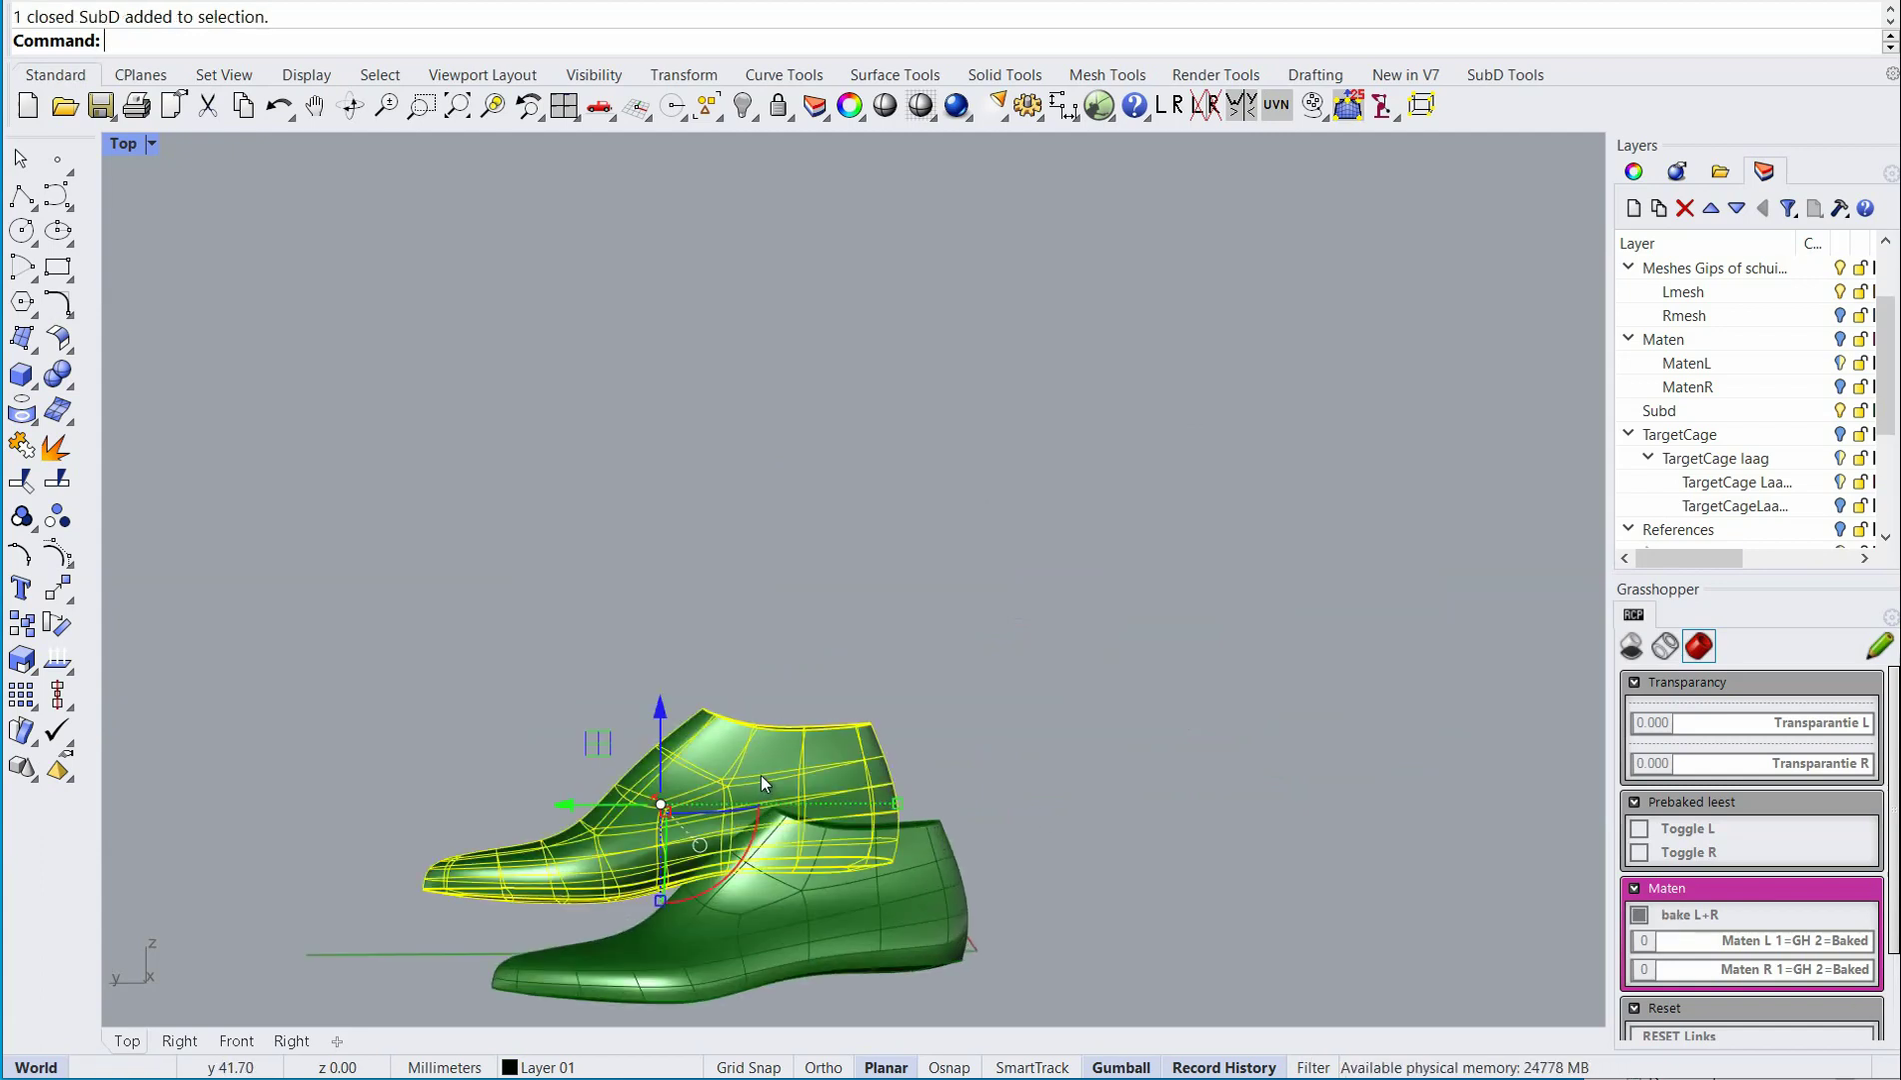
pyautogui.press('Delete')
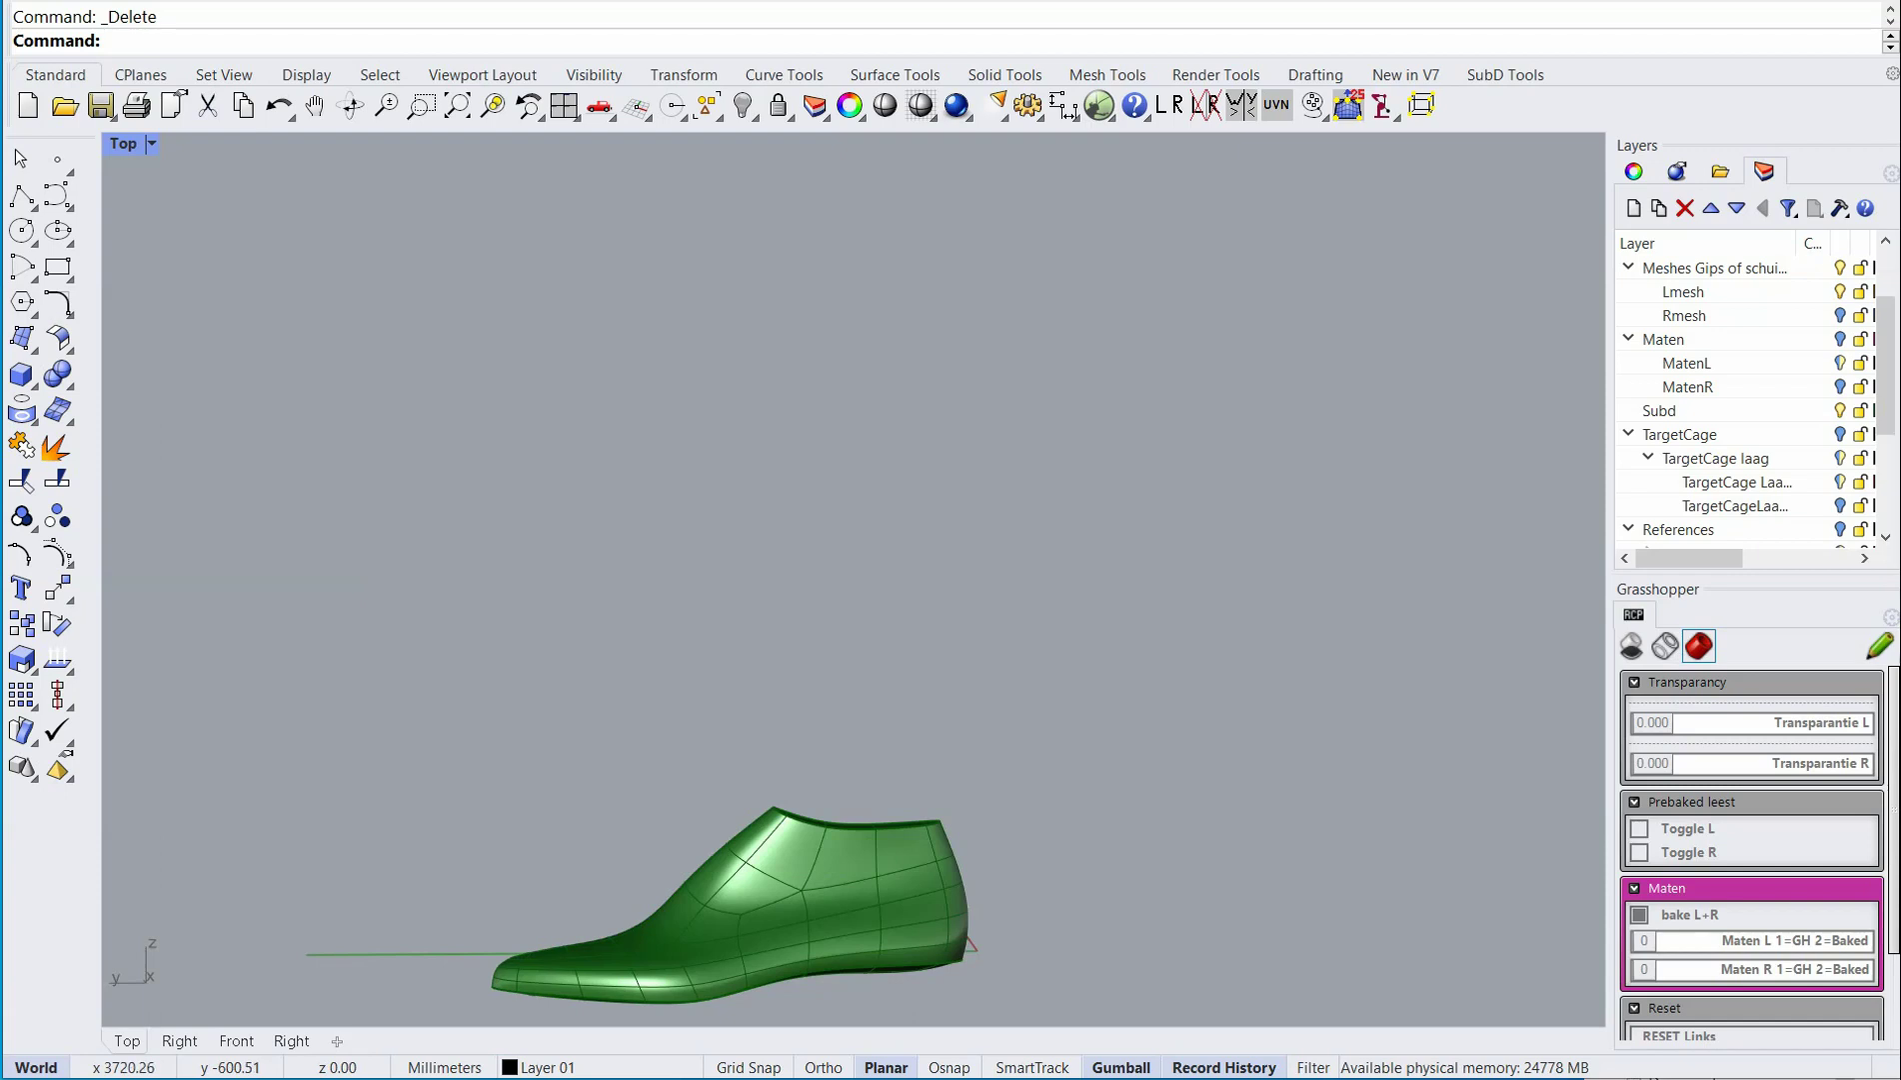
# Show the Scan layer to compare it with the baked SubD last, and delete that green SubD last.
pyautogui.moveTo(1886, 408); pyautogui.dragTo(1895, 520)
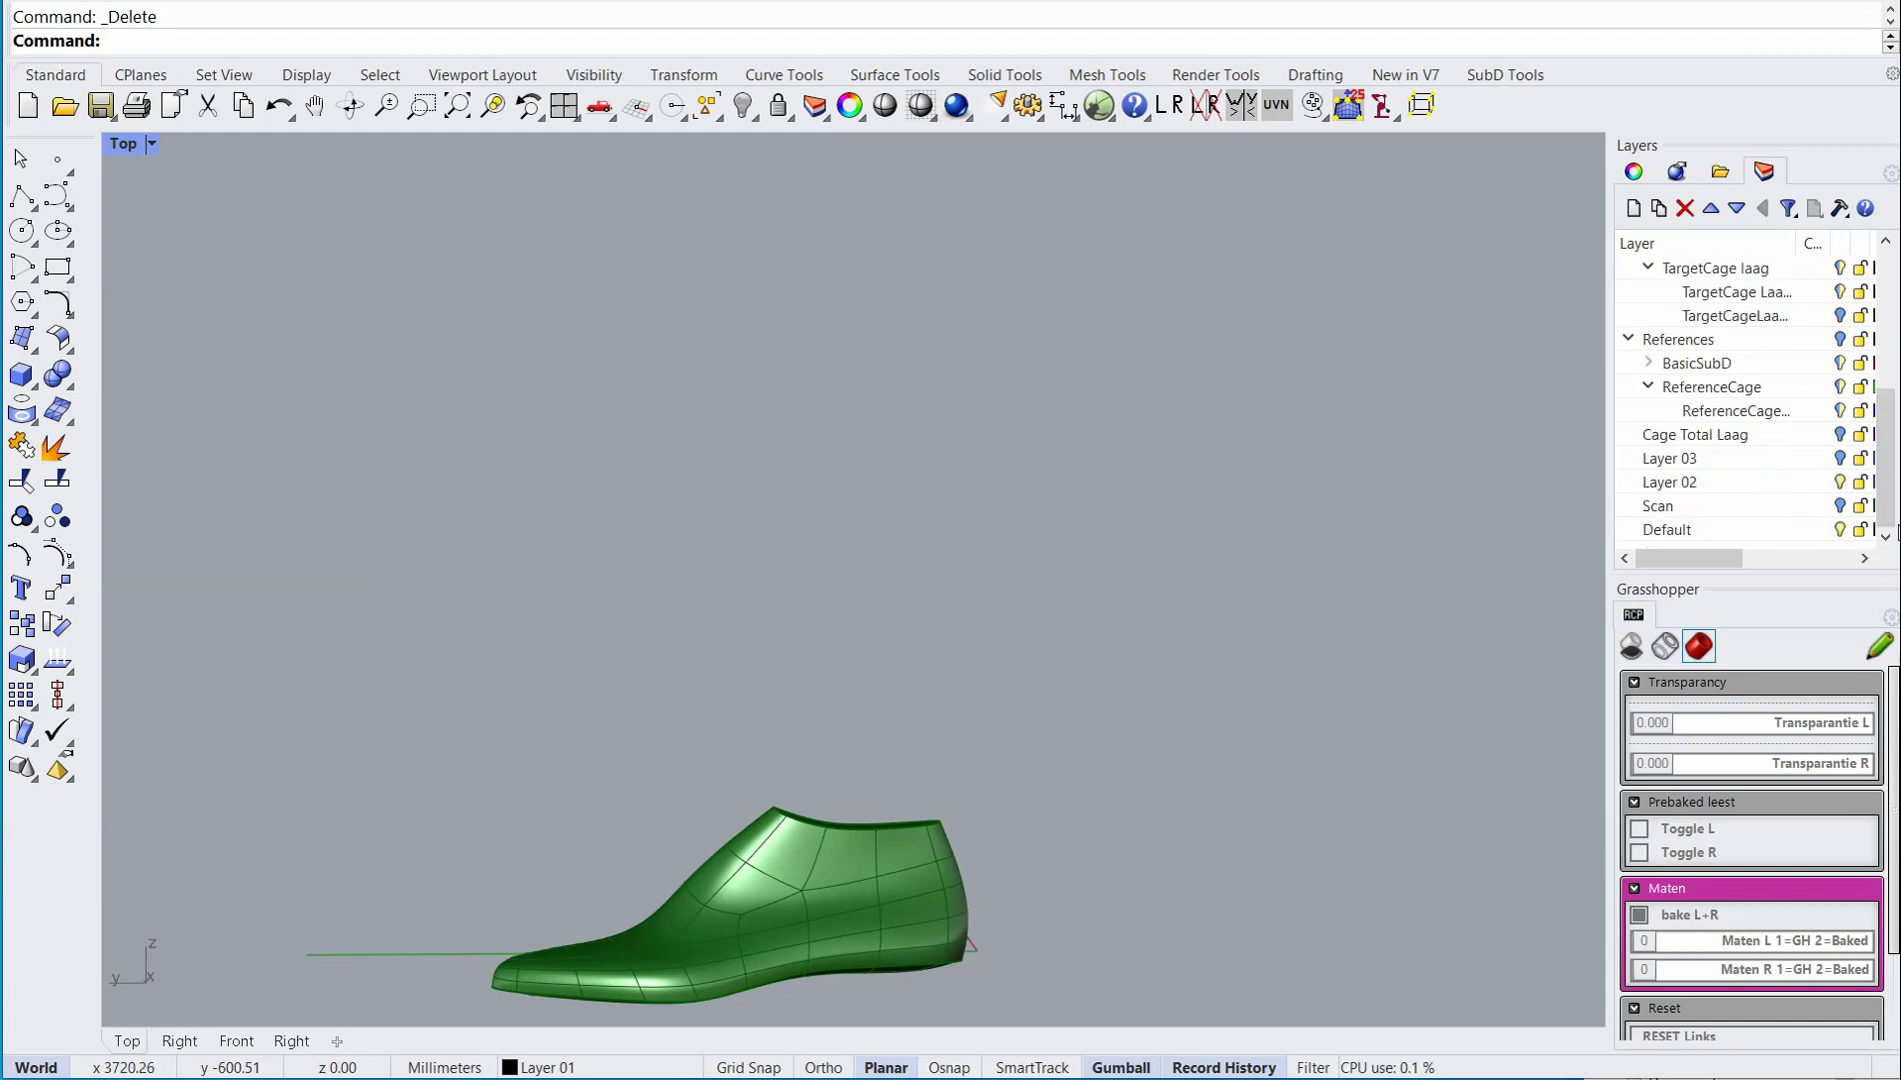
pyautogui.click(1843, 506)
pyautogui.moveTo(971, 798); pyautogui.dragTo(999, 521, button='right')
pyautogui.scroll(6, 752, 590)
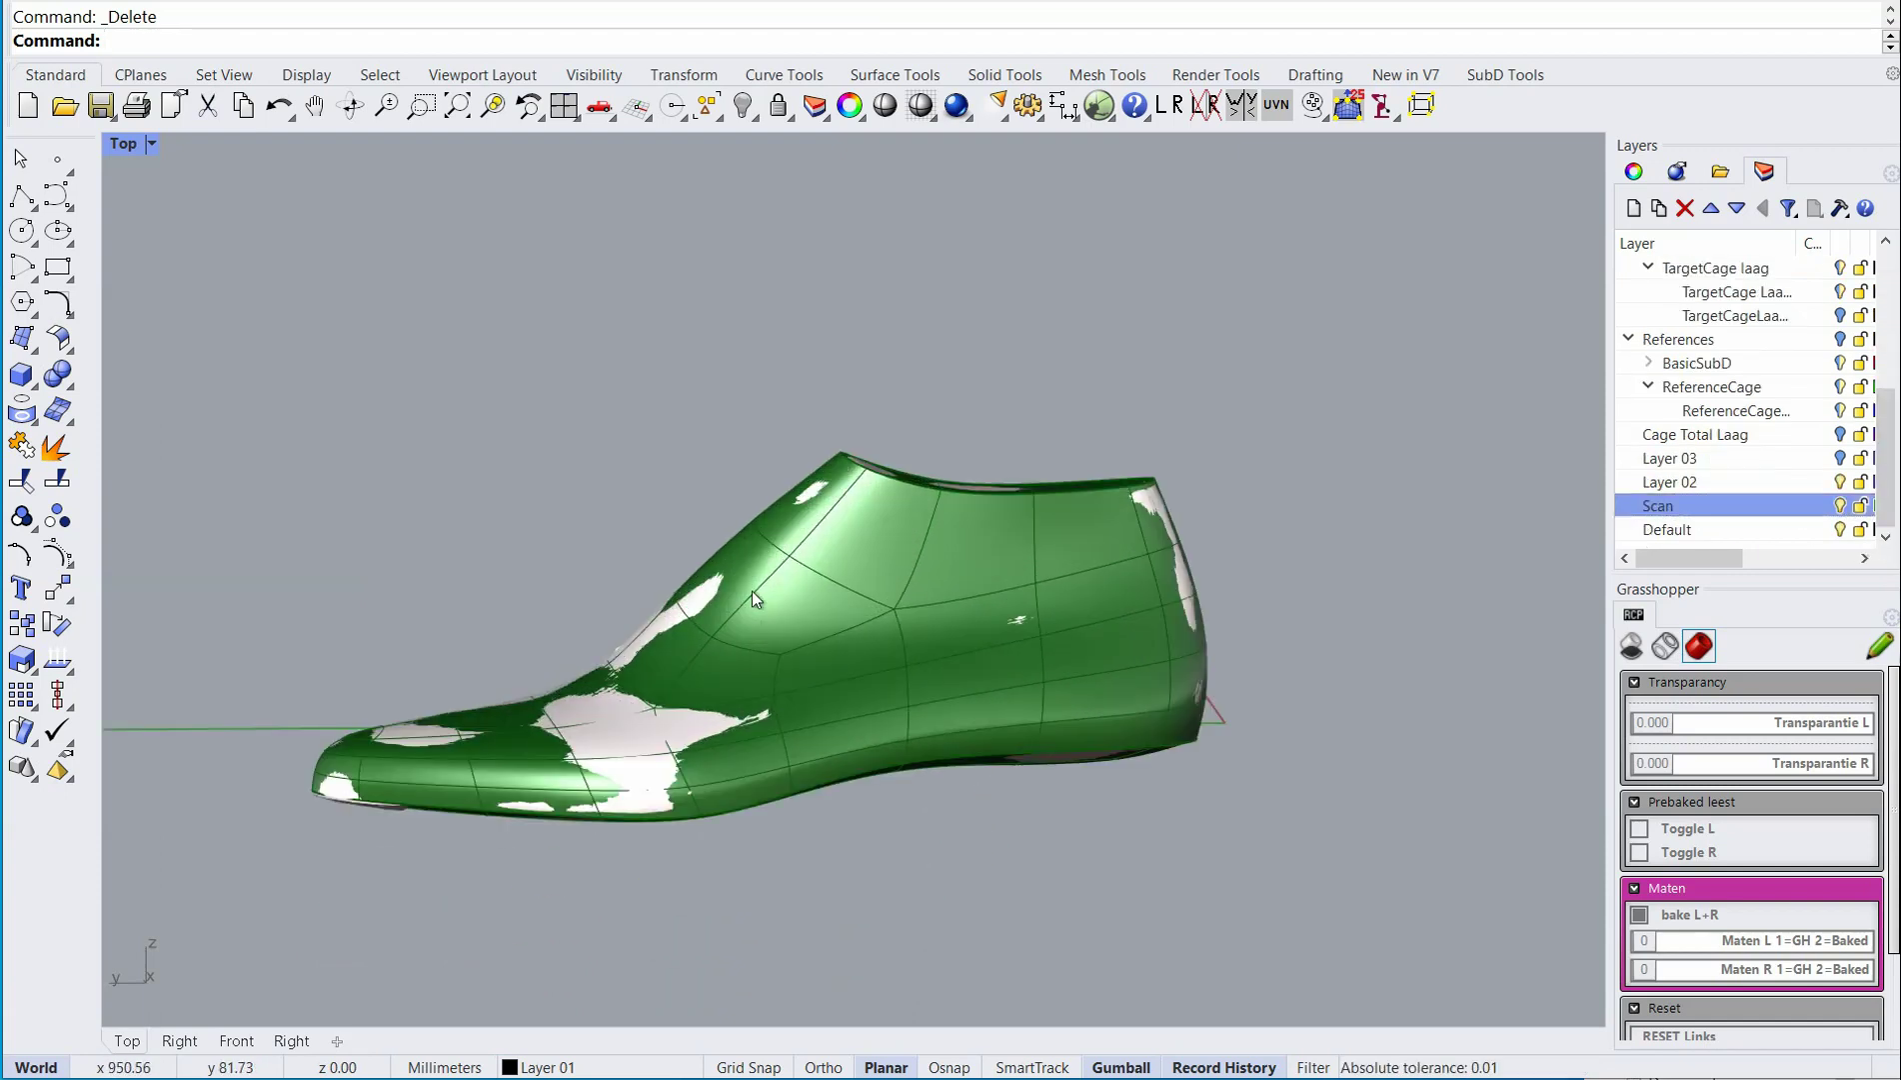
pyautogui.moveTo(752, 590); pyautogui.dragTo(818, 460, button='right')
pyautogui.scroll(6, 733, 518)
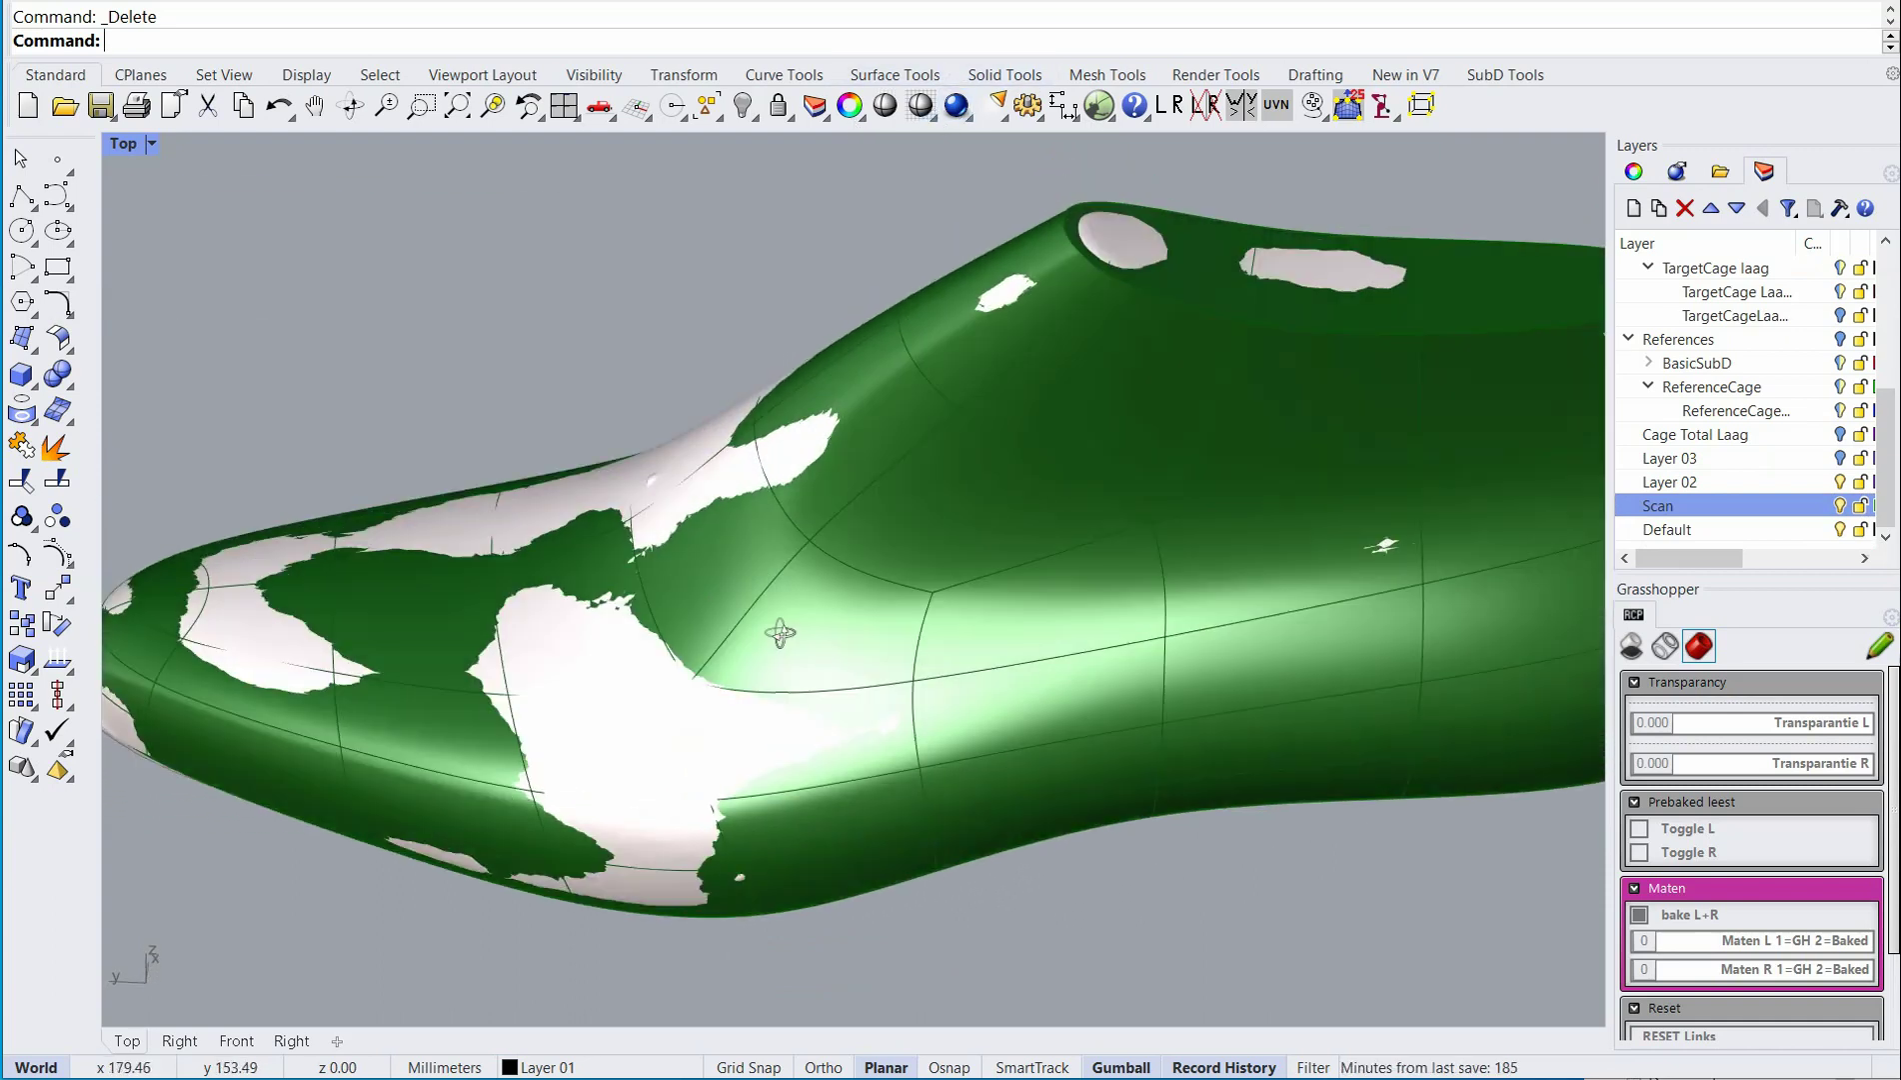
pyautogui.moveTo(780, 632); pyautogui.dragTo(1174, 839, button='right')
pyautogui.click(691, 499)
pyautogui.press('Delete')
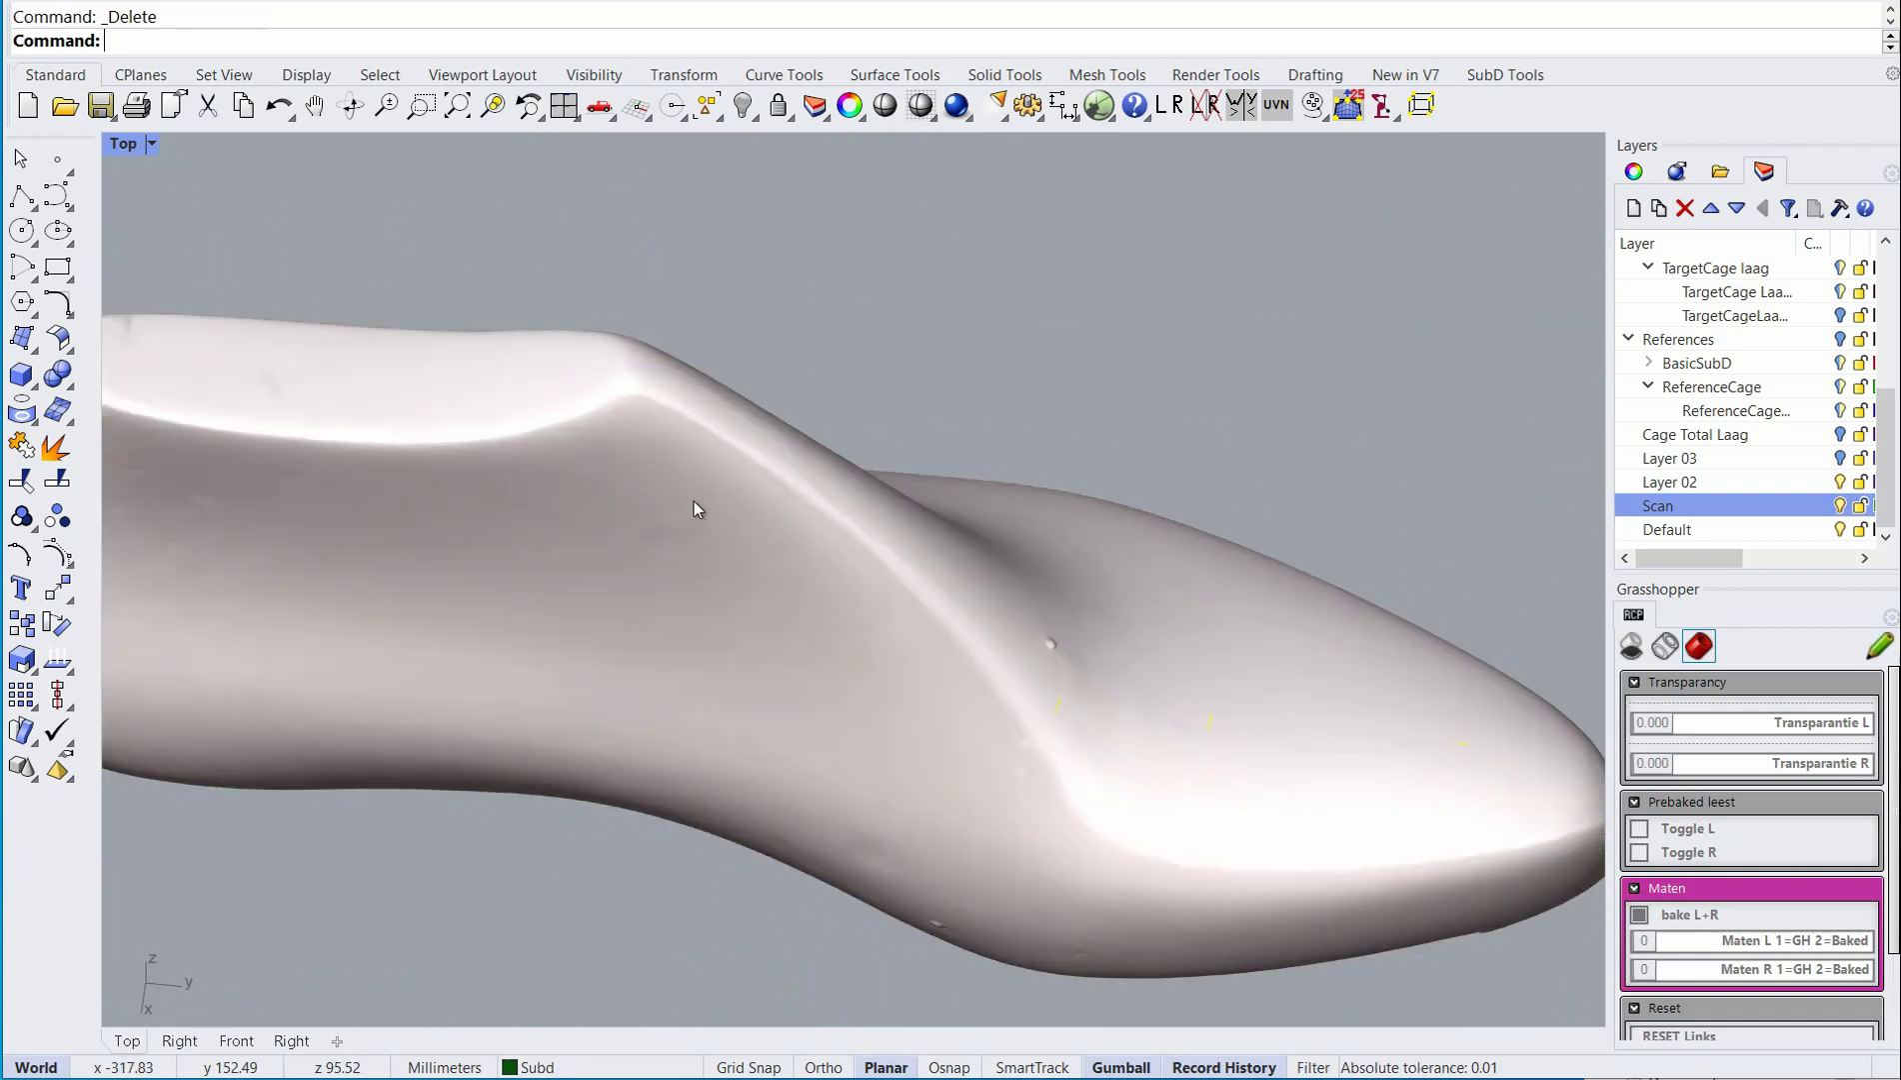
# Set Wireframe L to 1 and examine how the wireframe follows the scan from both sides and above.
pyautogui.scroll(-6, 691, 498)
pyautogui.keyDown('shift'); pyautogui.moveTo(787, 564); pyautogui.dragTo(804, 640, button='right'); pyautogui.keyUp('shift')
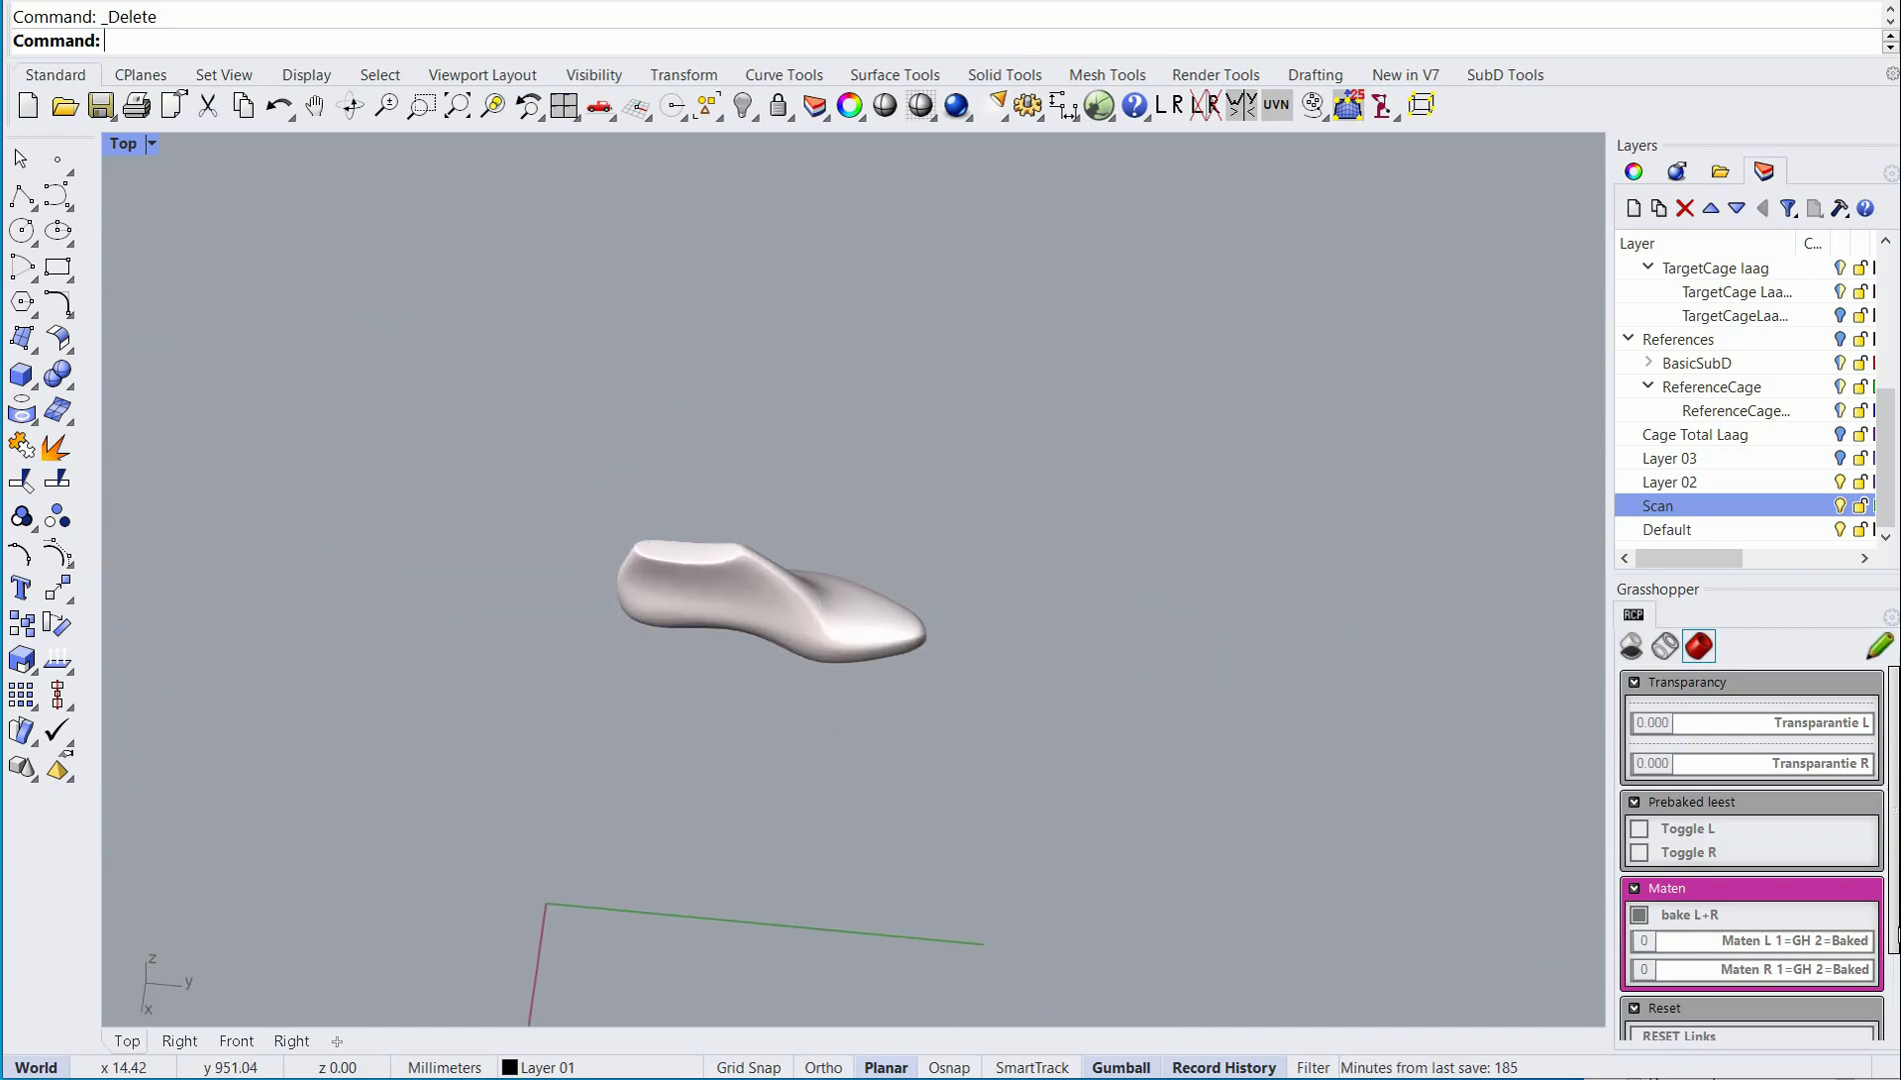
pyautogui.moveTo(1895, 929); pyautogui.dragTo(1896, 1013)
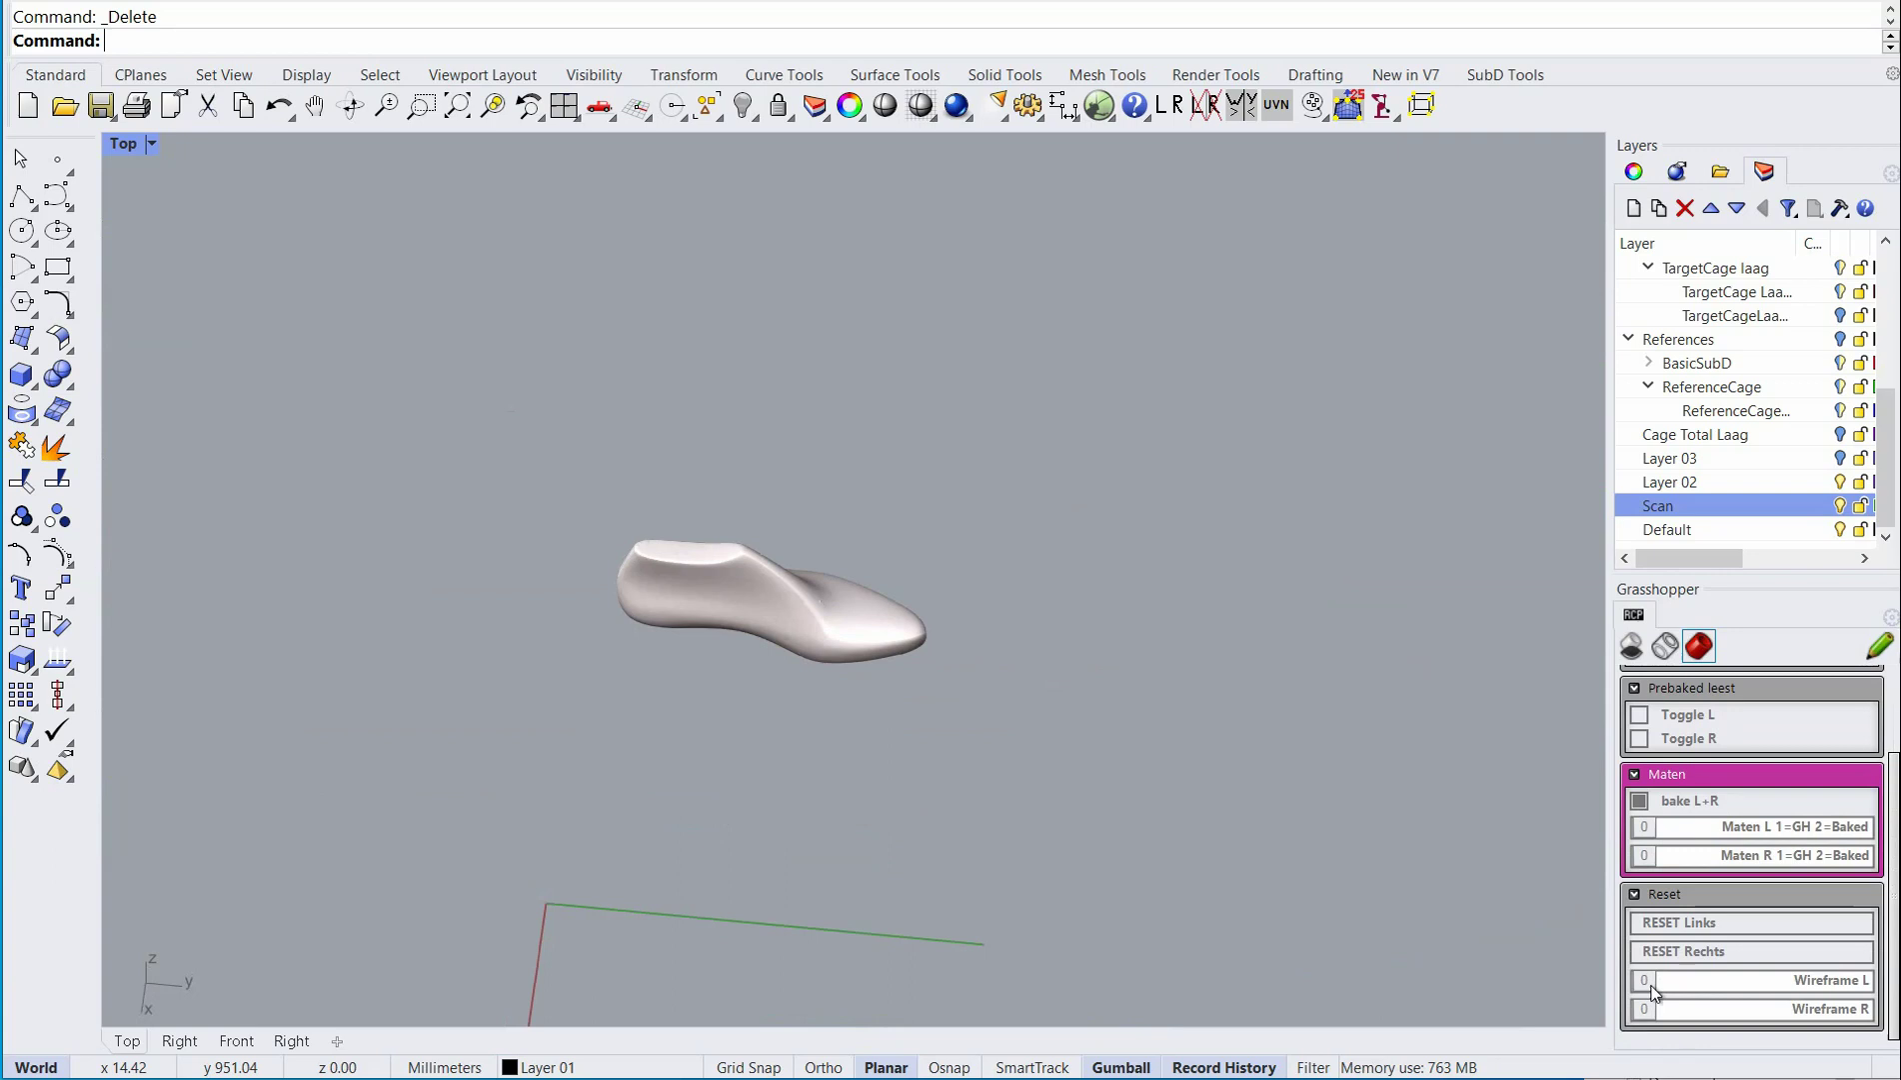
pyautogui.moveTo(1651, 987); pyautogui.dragTo(1824, 988)
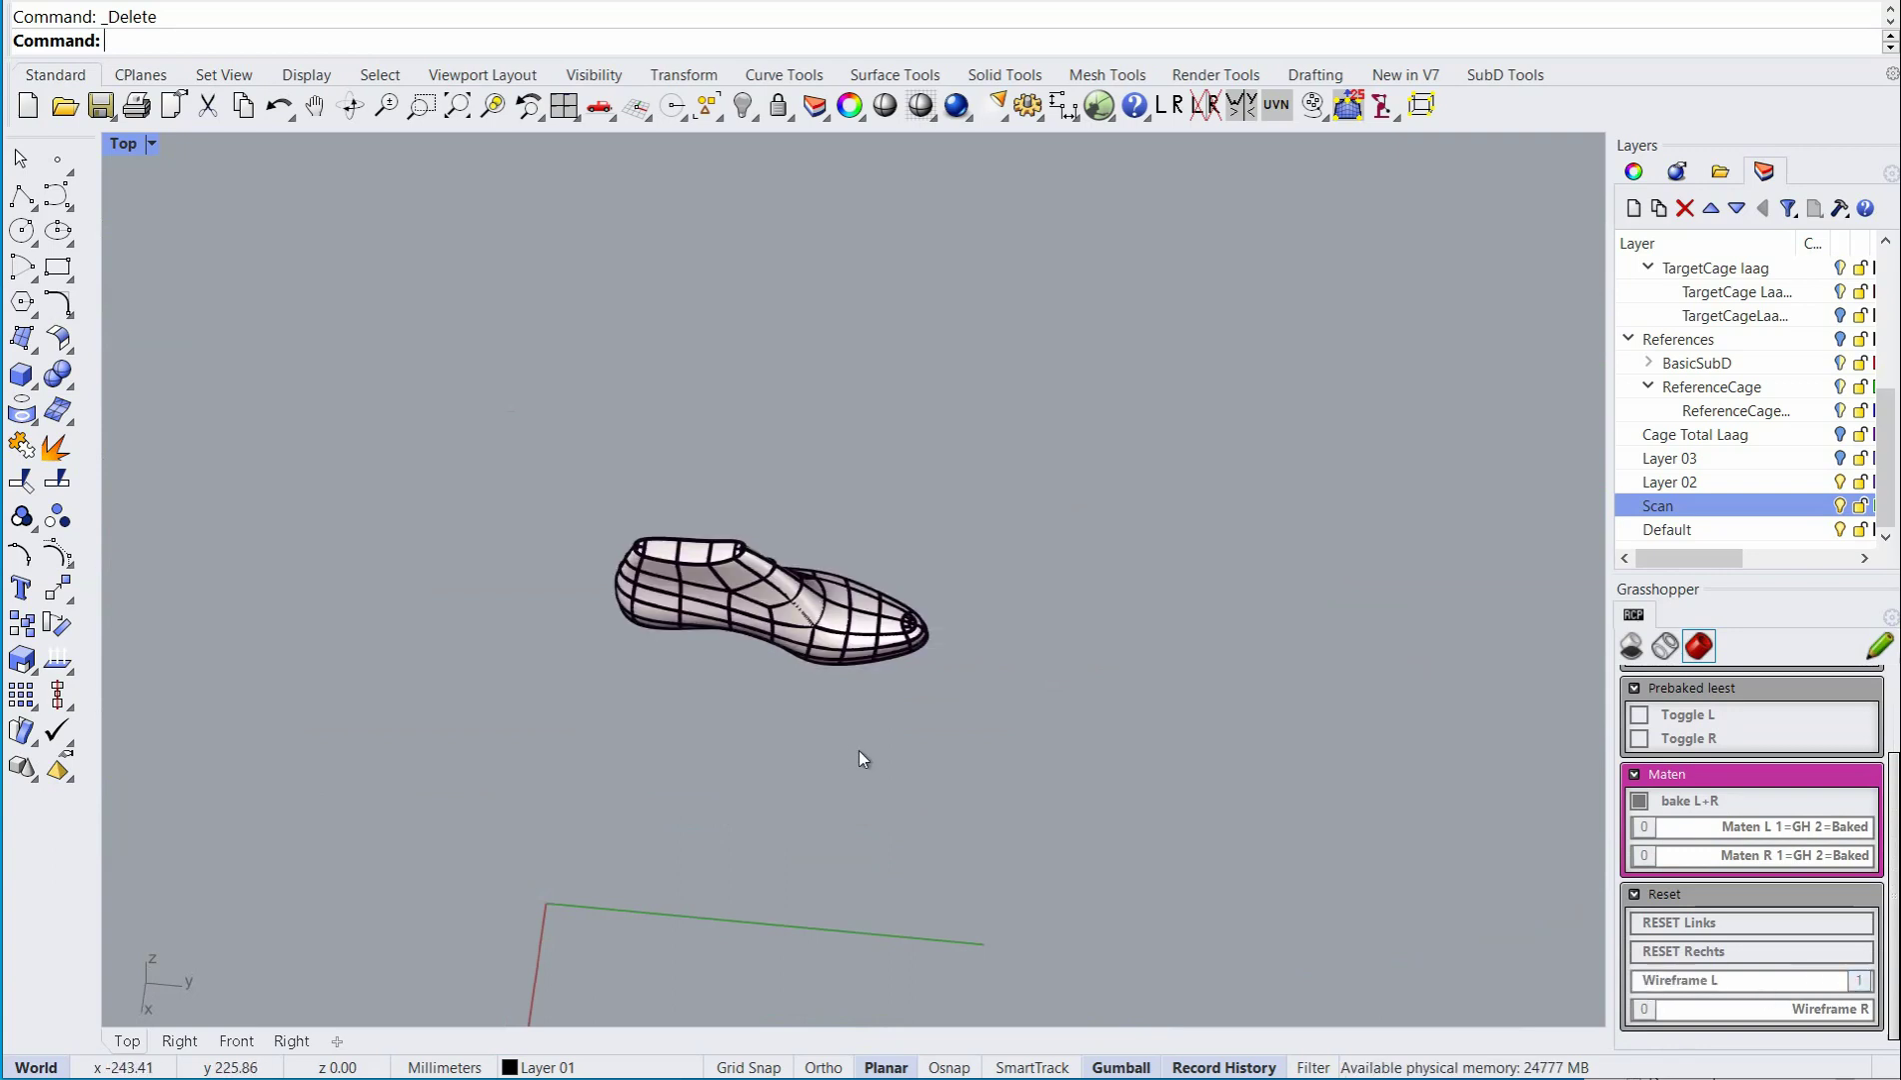
pyautogui.scroll(7, 820, 668)
pyautogui.moveTo(410, 565); pyautogui.dragTo(1109, 511, button='right')
pyautogui.scroll(5, 1090, 490)
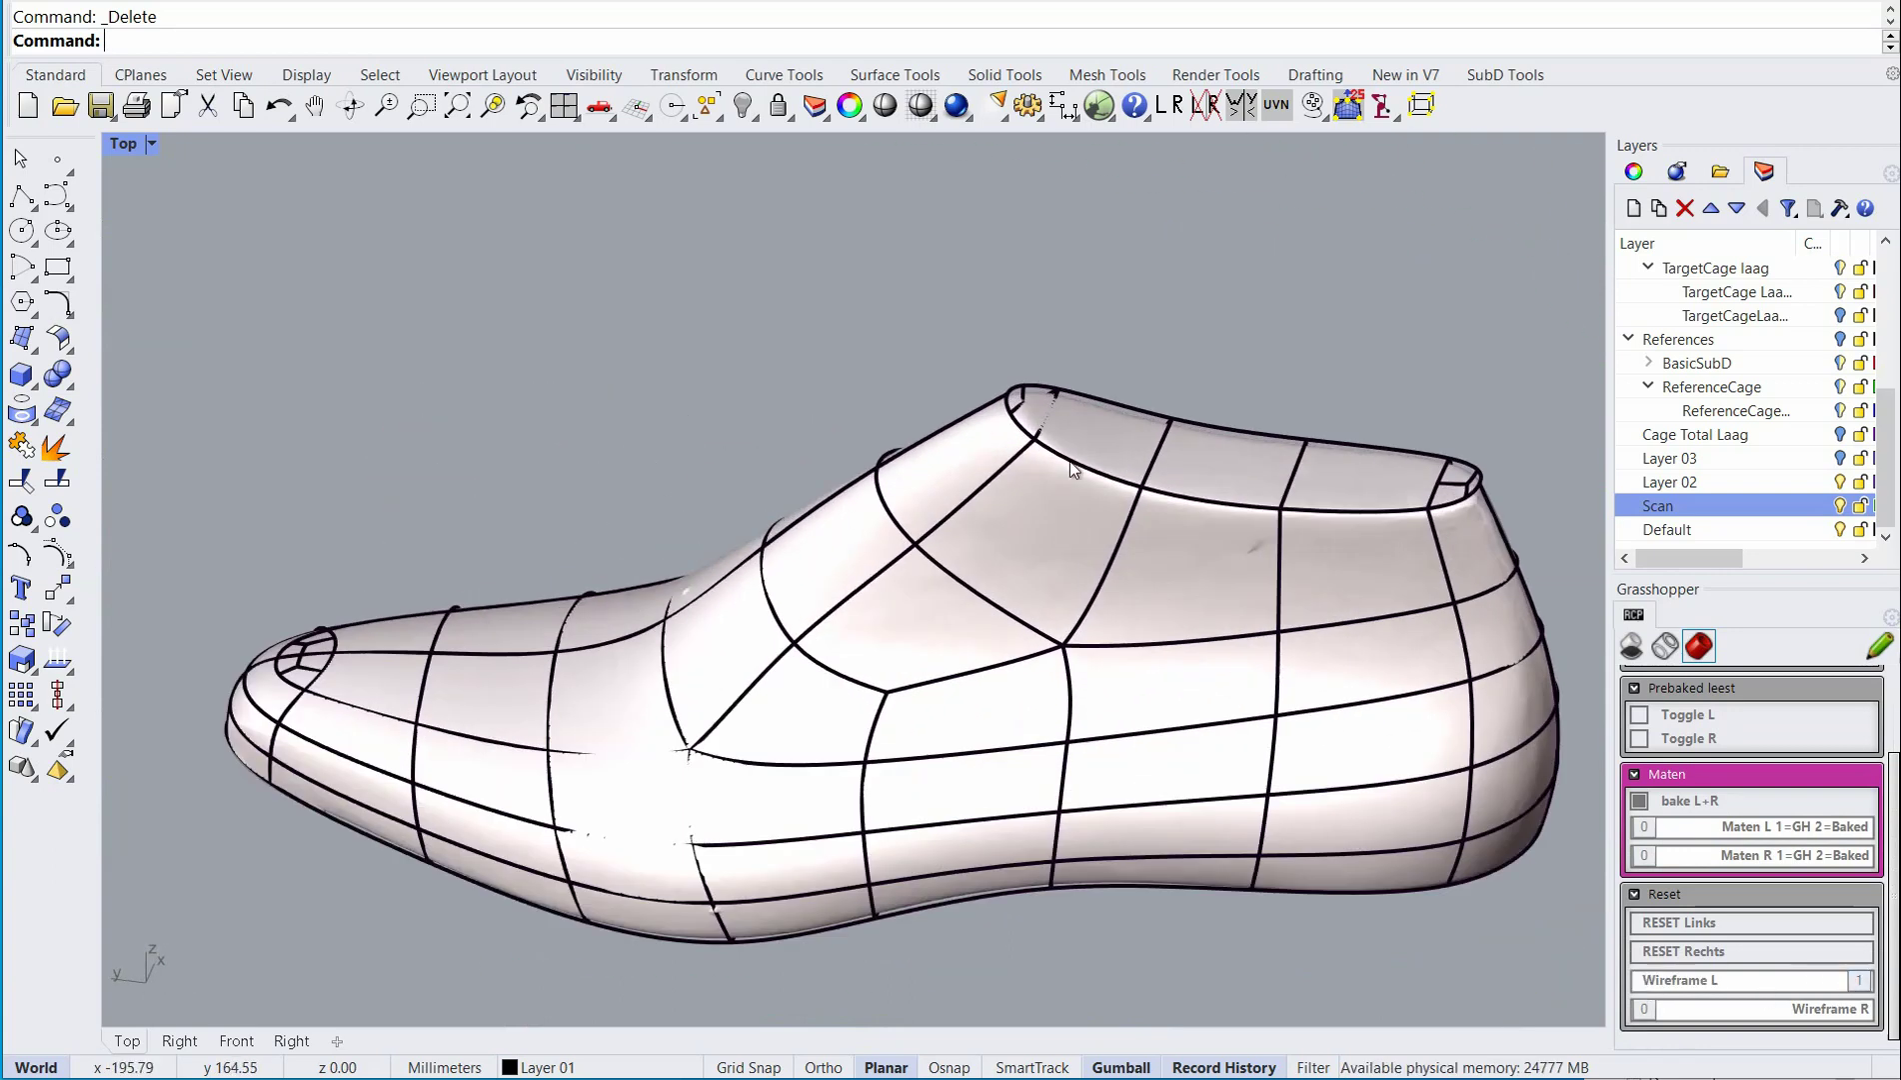
pyautogui.moveTo(807, 572); pyautogui.dragTo(1419, 565, button='right')
pyautogui.moveTo(1599, 548); pyautogui.dragTo(880, 655, button='right')
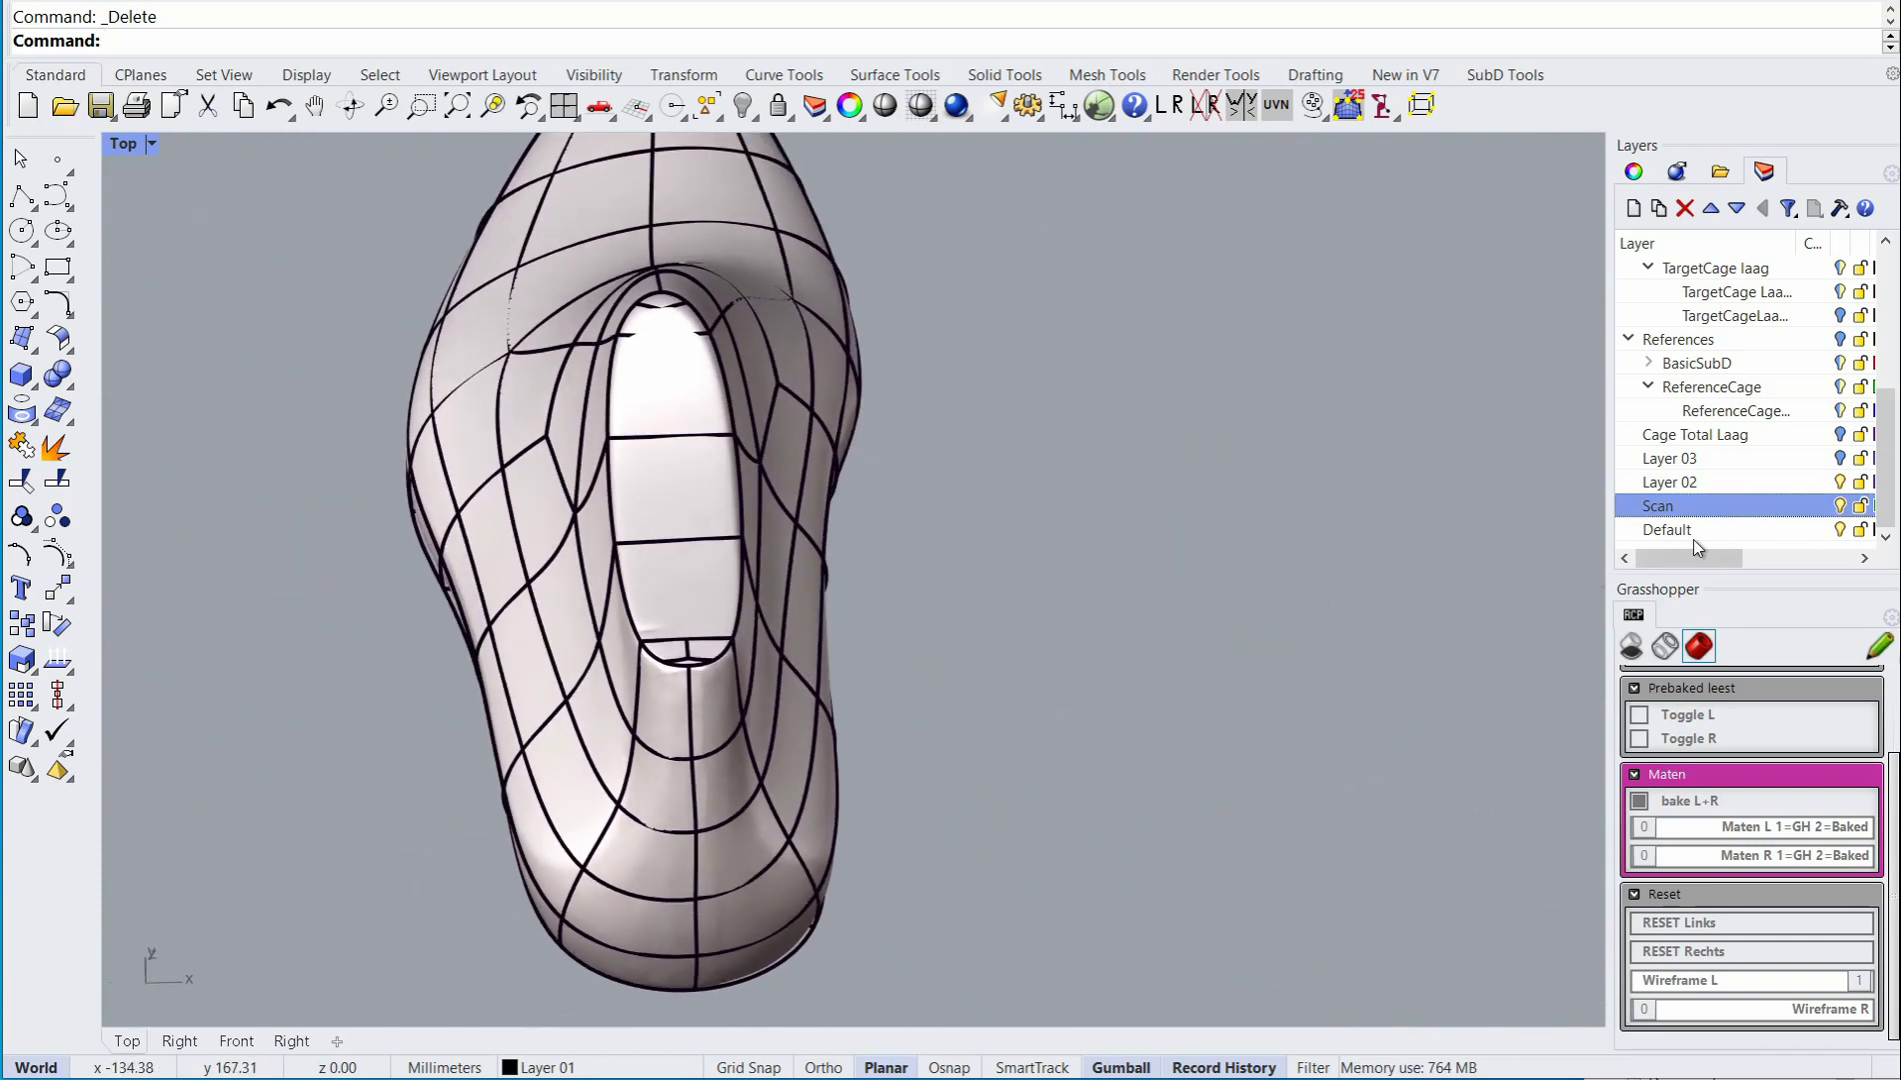
# Hide the Scan layer and set Wireframe L back to 0.
pyautogui.click(1841, 507)
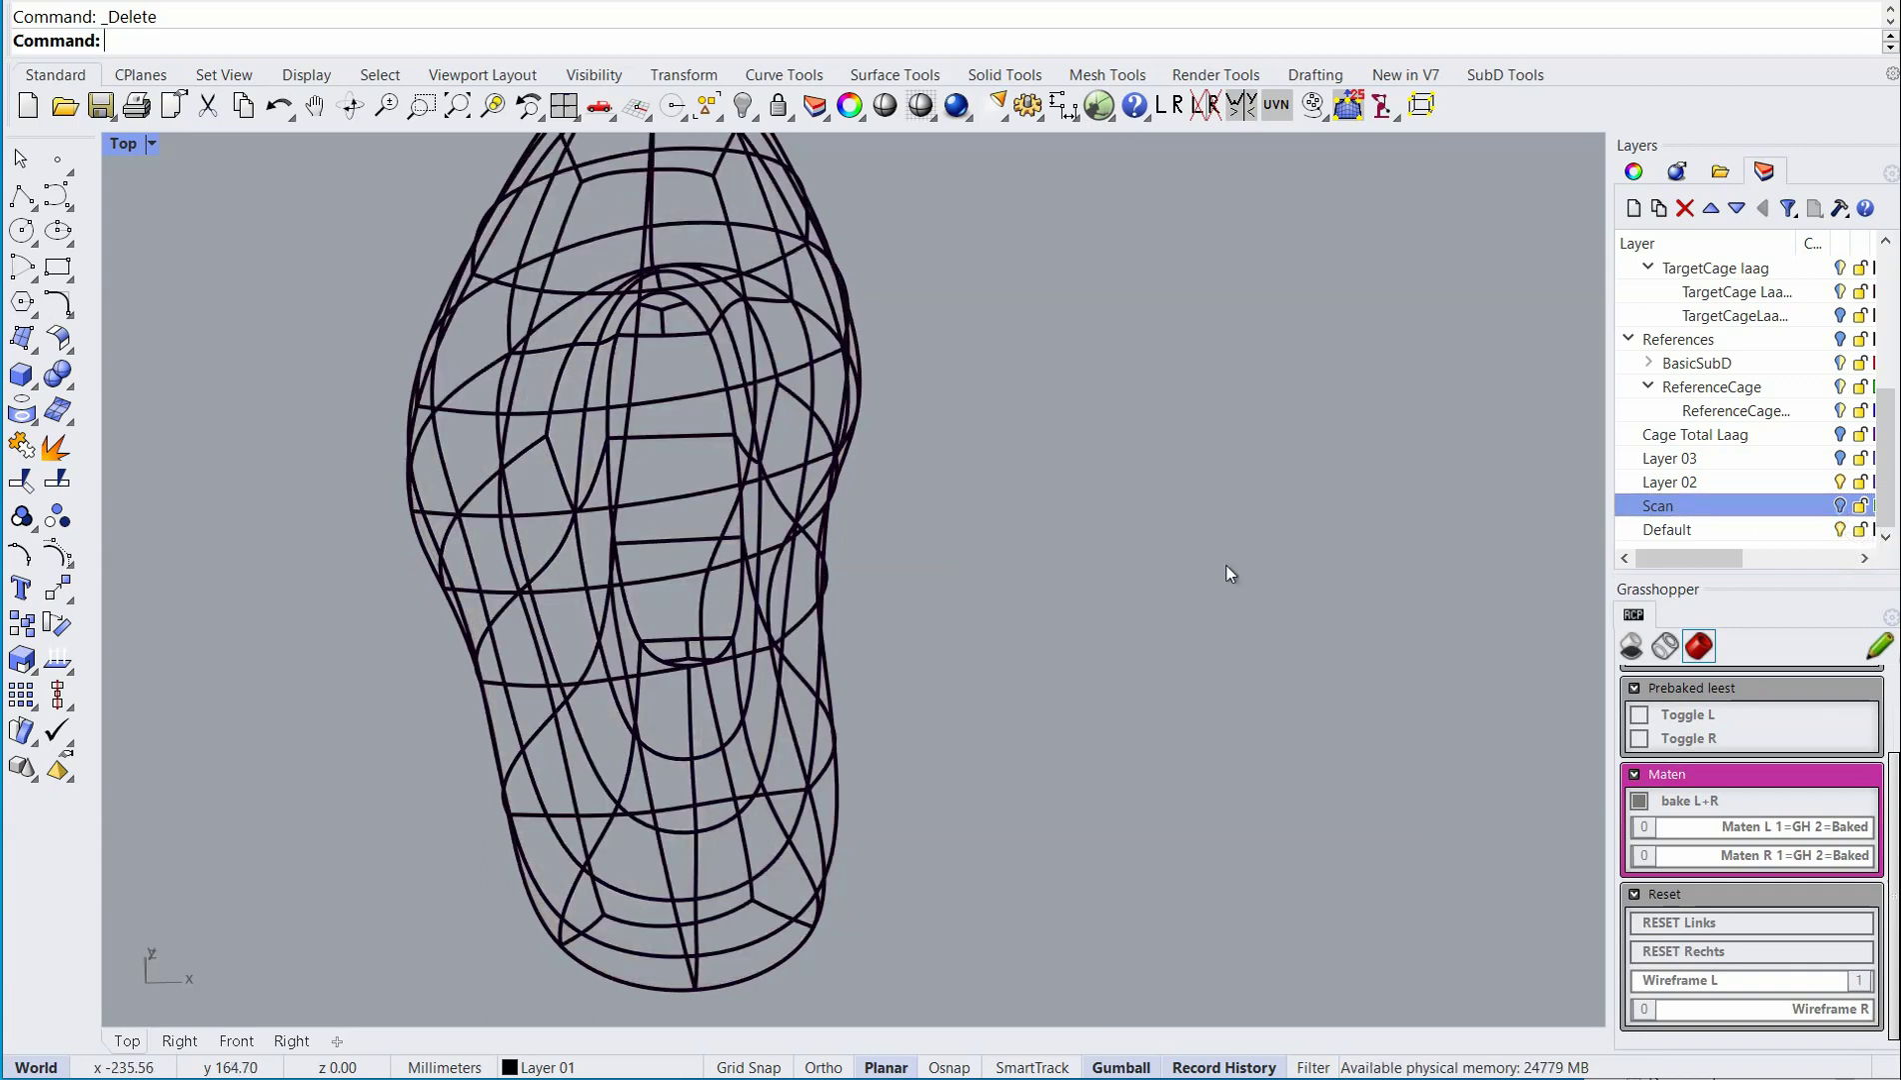
pyautogui.scroll(-5, 1060, 619)
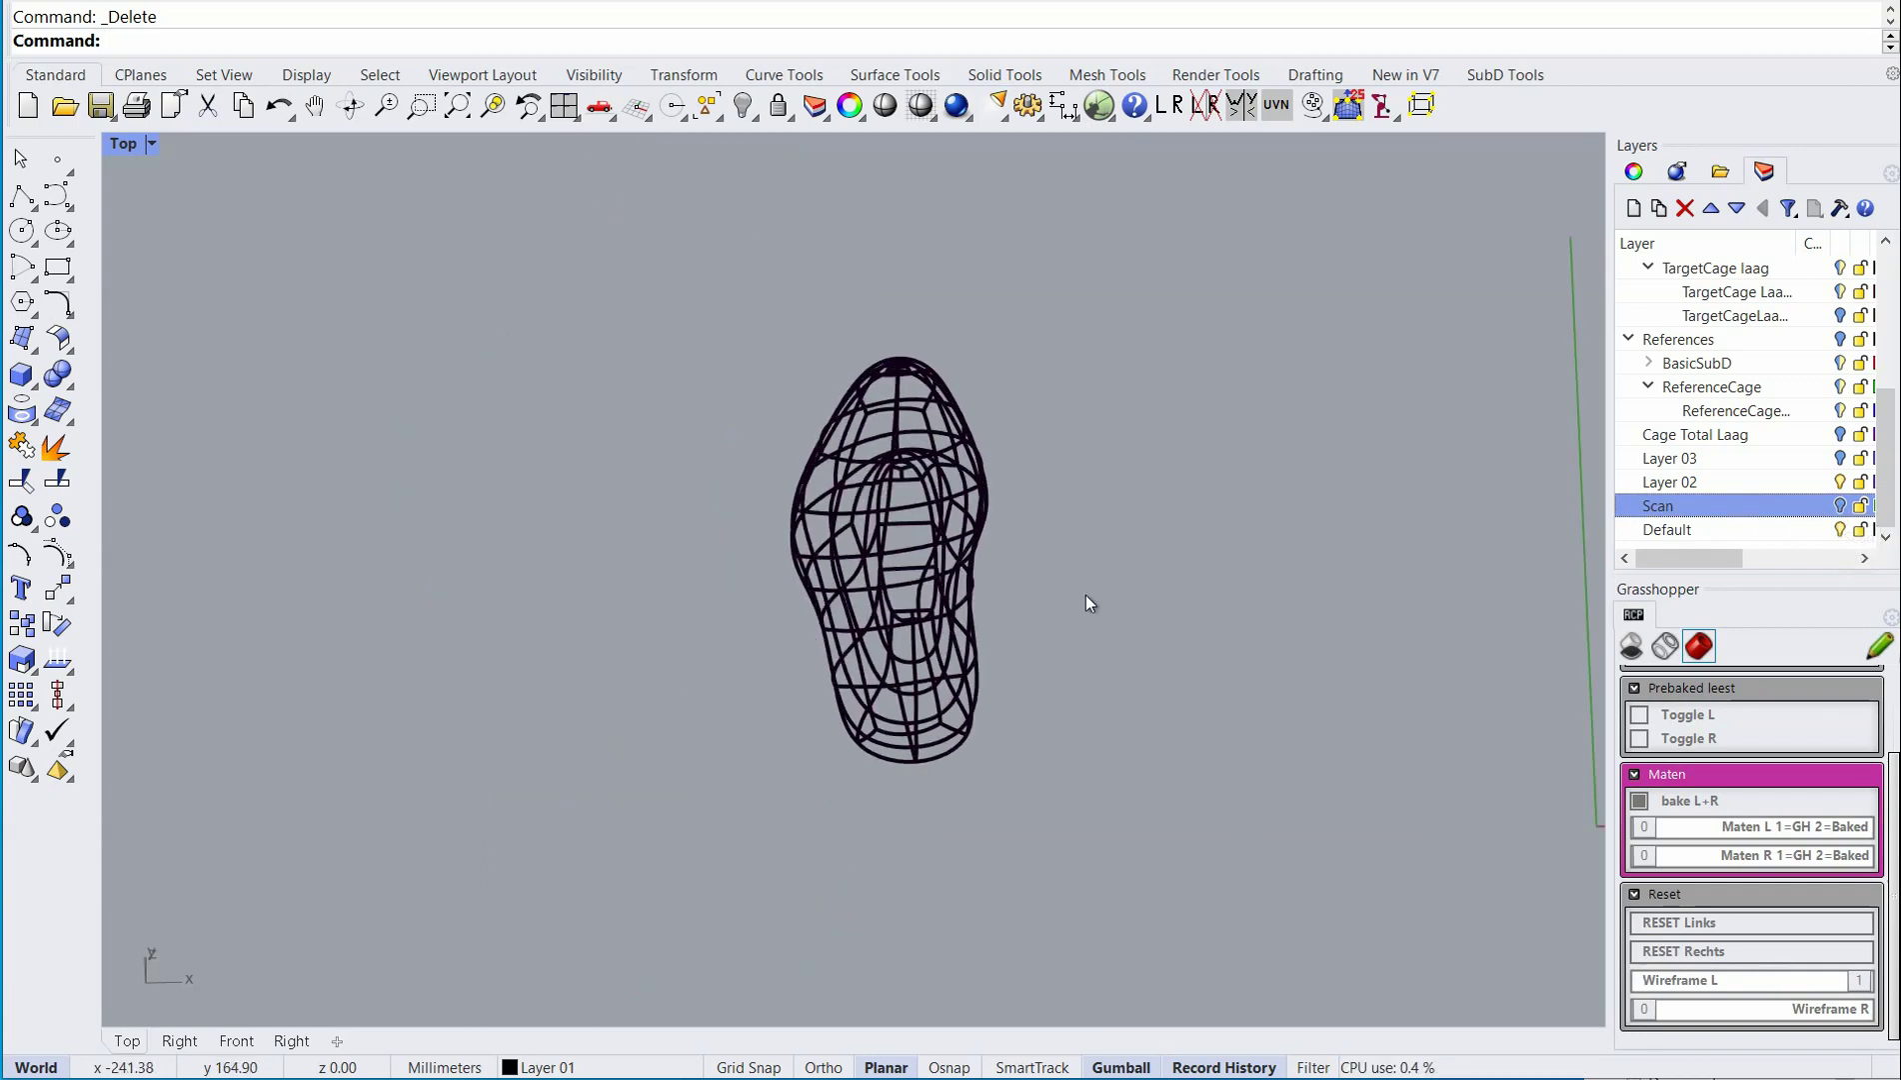
pyautogui.click(1865, 981)
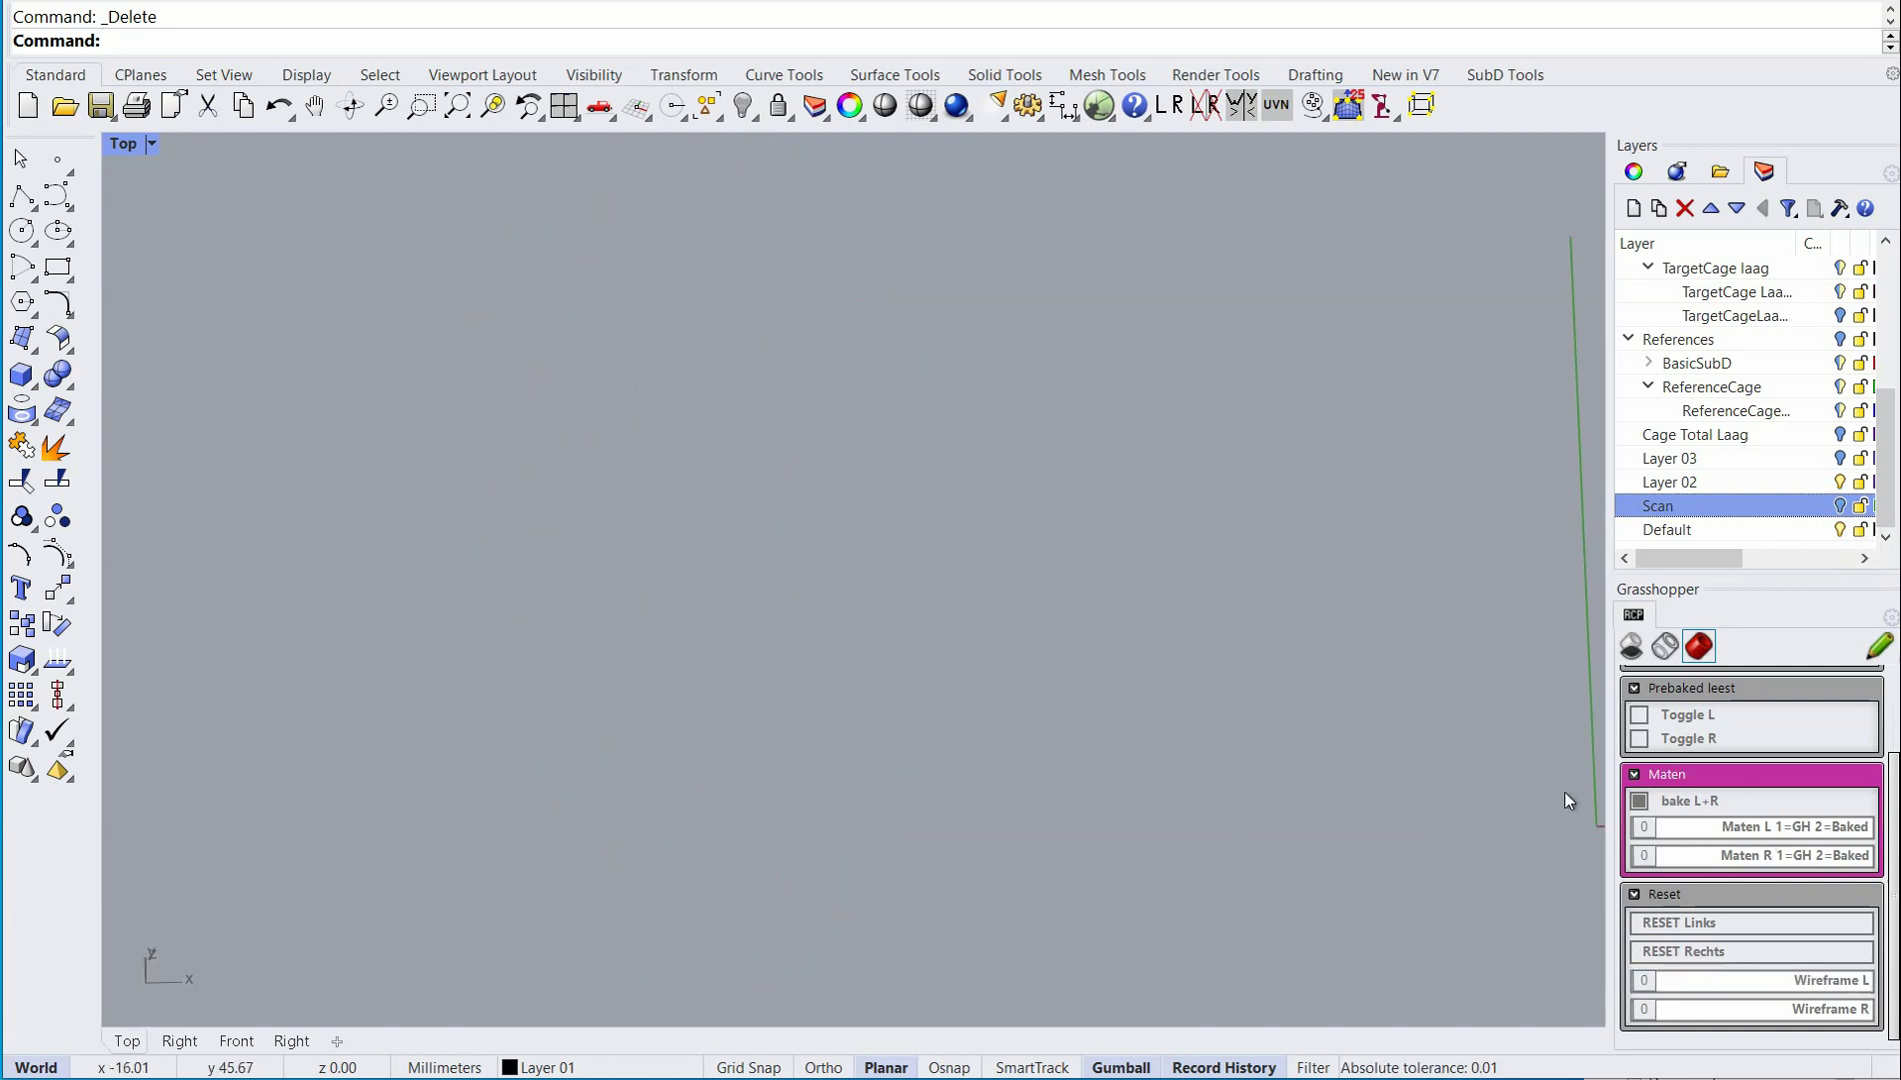
# Enable Toggle L under Prebaked leest and inspect the gold left last from the side.
pyautogui.click(1639, 716)
pyautogui.moveTo(858, 697); pyautogui.dragTo(1119, 678, button='right')
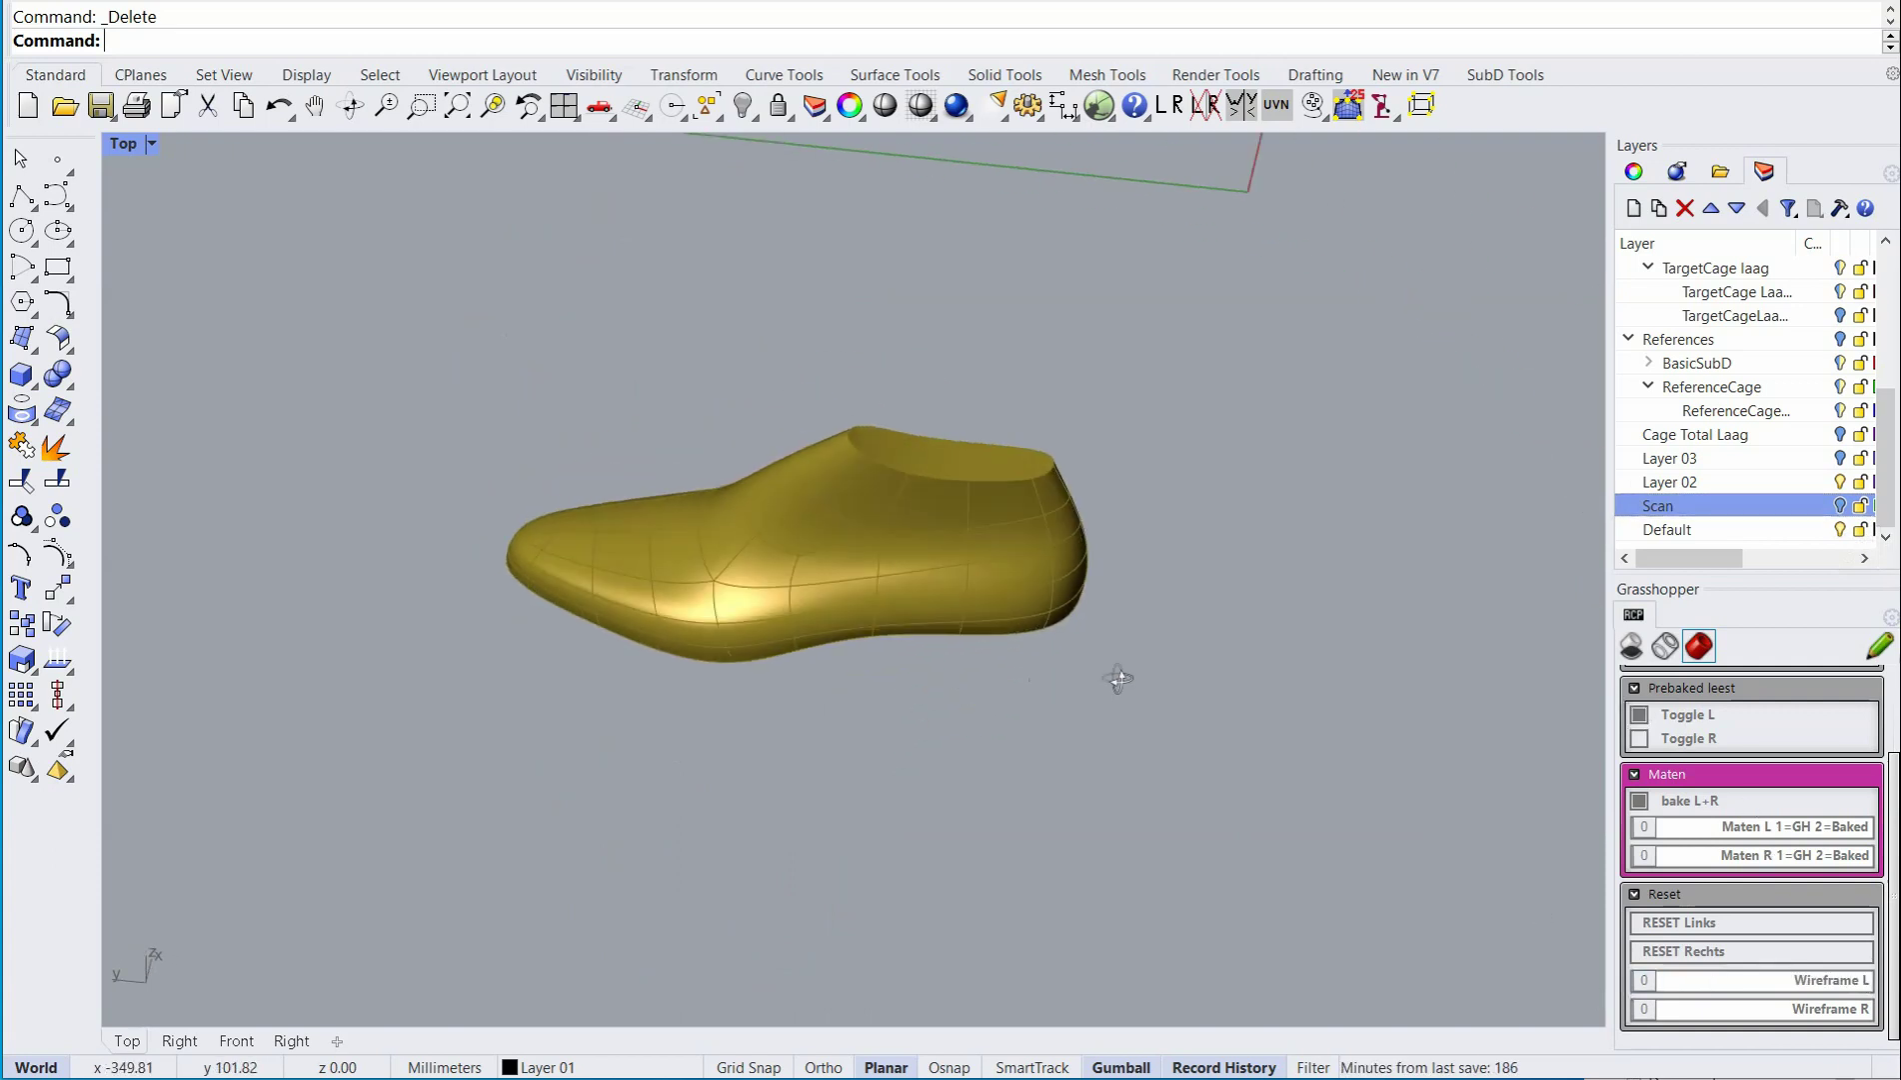
pyautogui.scroll(7, 867, 462)
pyautogui.moveTo(689, 650)
pyautogui.keyDown('shift'); pyautogui.mouseDown(button='right')
pyautogui.moveTo(875, 586)
pyautogui.moveTo(878, 690)
pyautogui.moveTo(959, 637)
pyautogui.moveTo(968, 428)
pyautogui.moveTo(827, 299)
pyautogui.moveTo(790, 399)
pyautogui.moveTo(807, 603)
pyautogui.moveTo(857, 640)
pyautogui.moveTo(1007, 683)
pyautogui.mouseUp(button='right'); pyautogui.keyUp('shift')
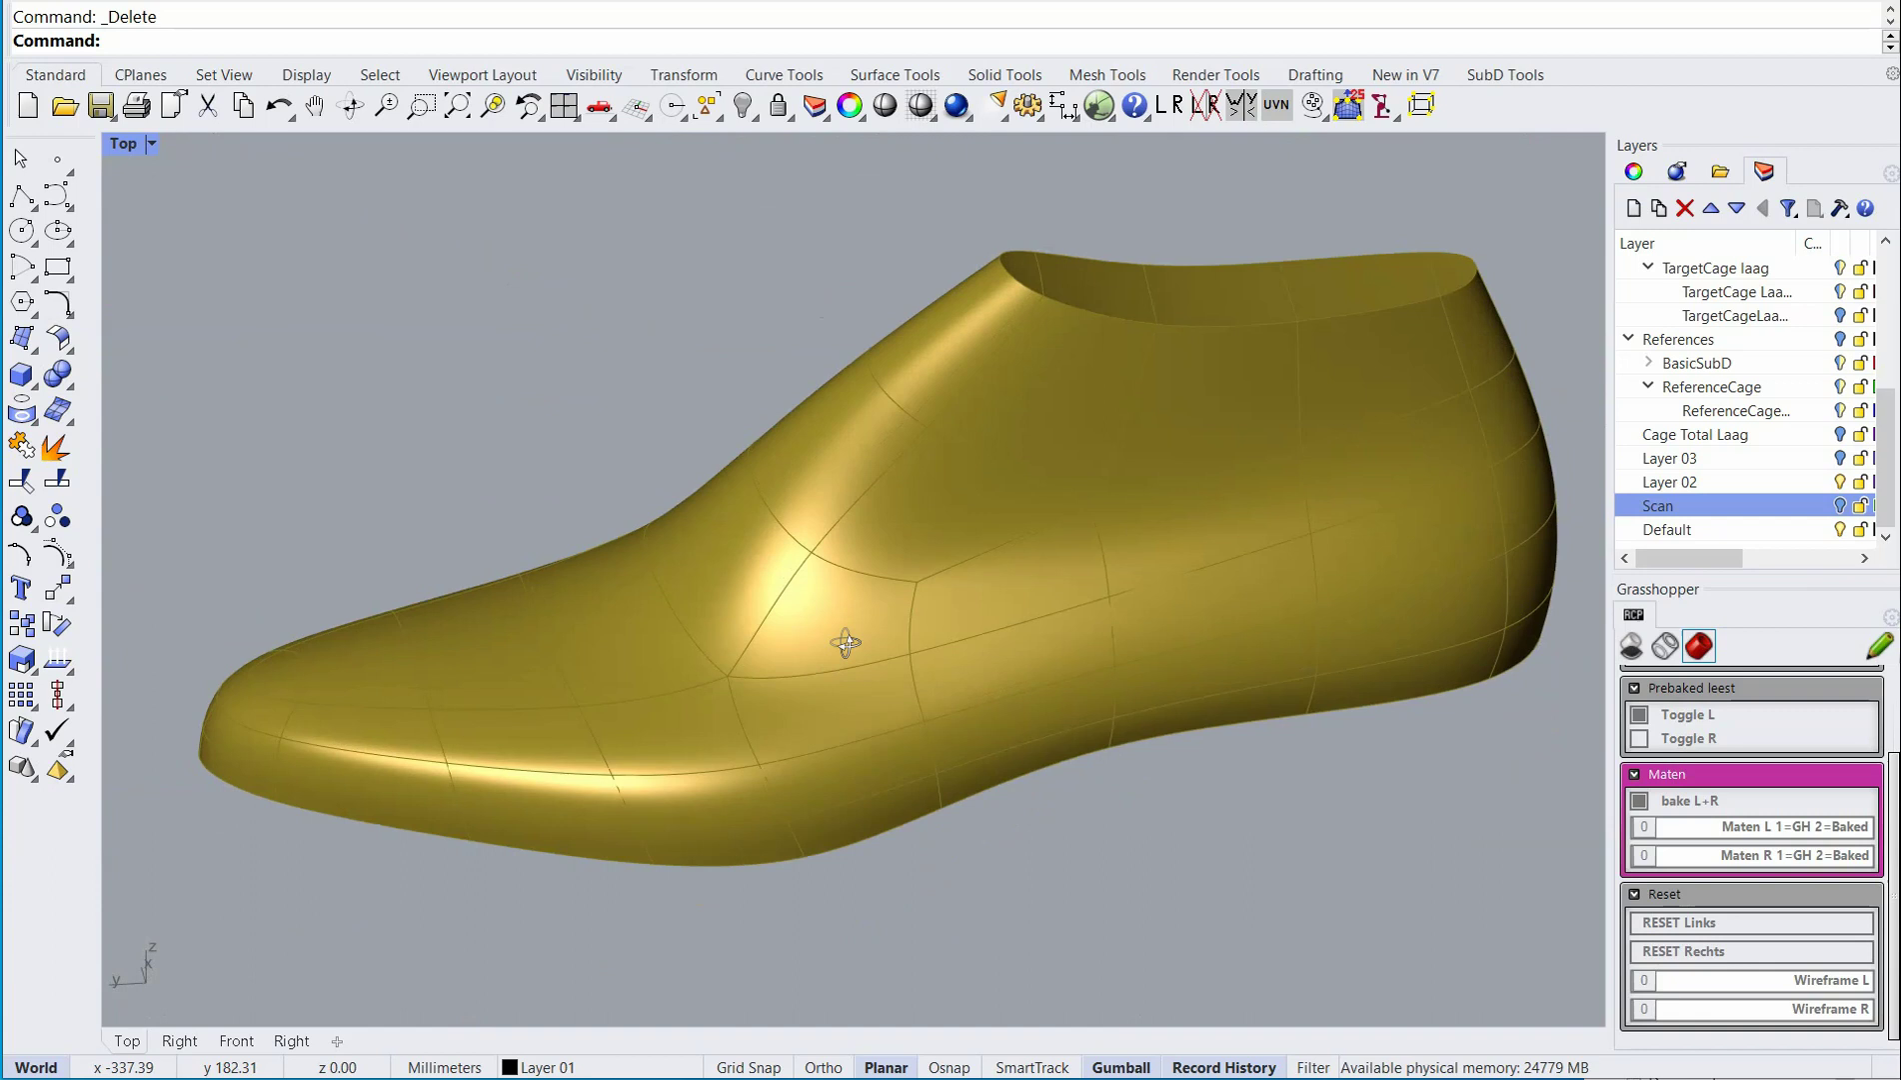
pyautogui.moveTo(846, 642); pyautogui.dragTo(899, 626, button='right')
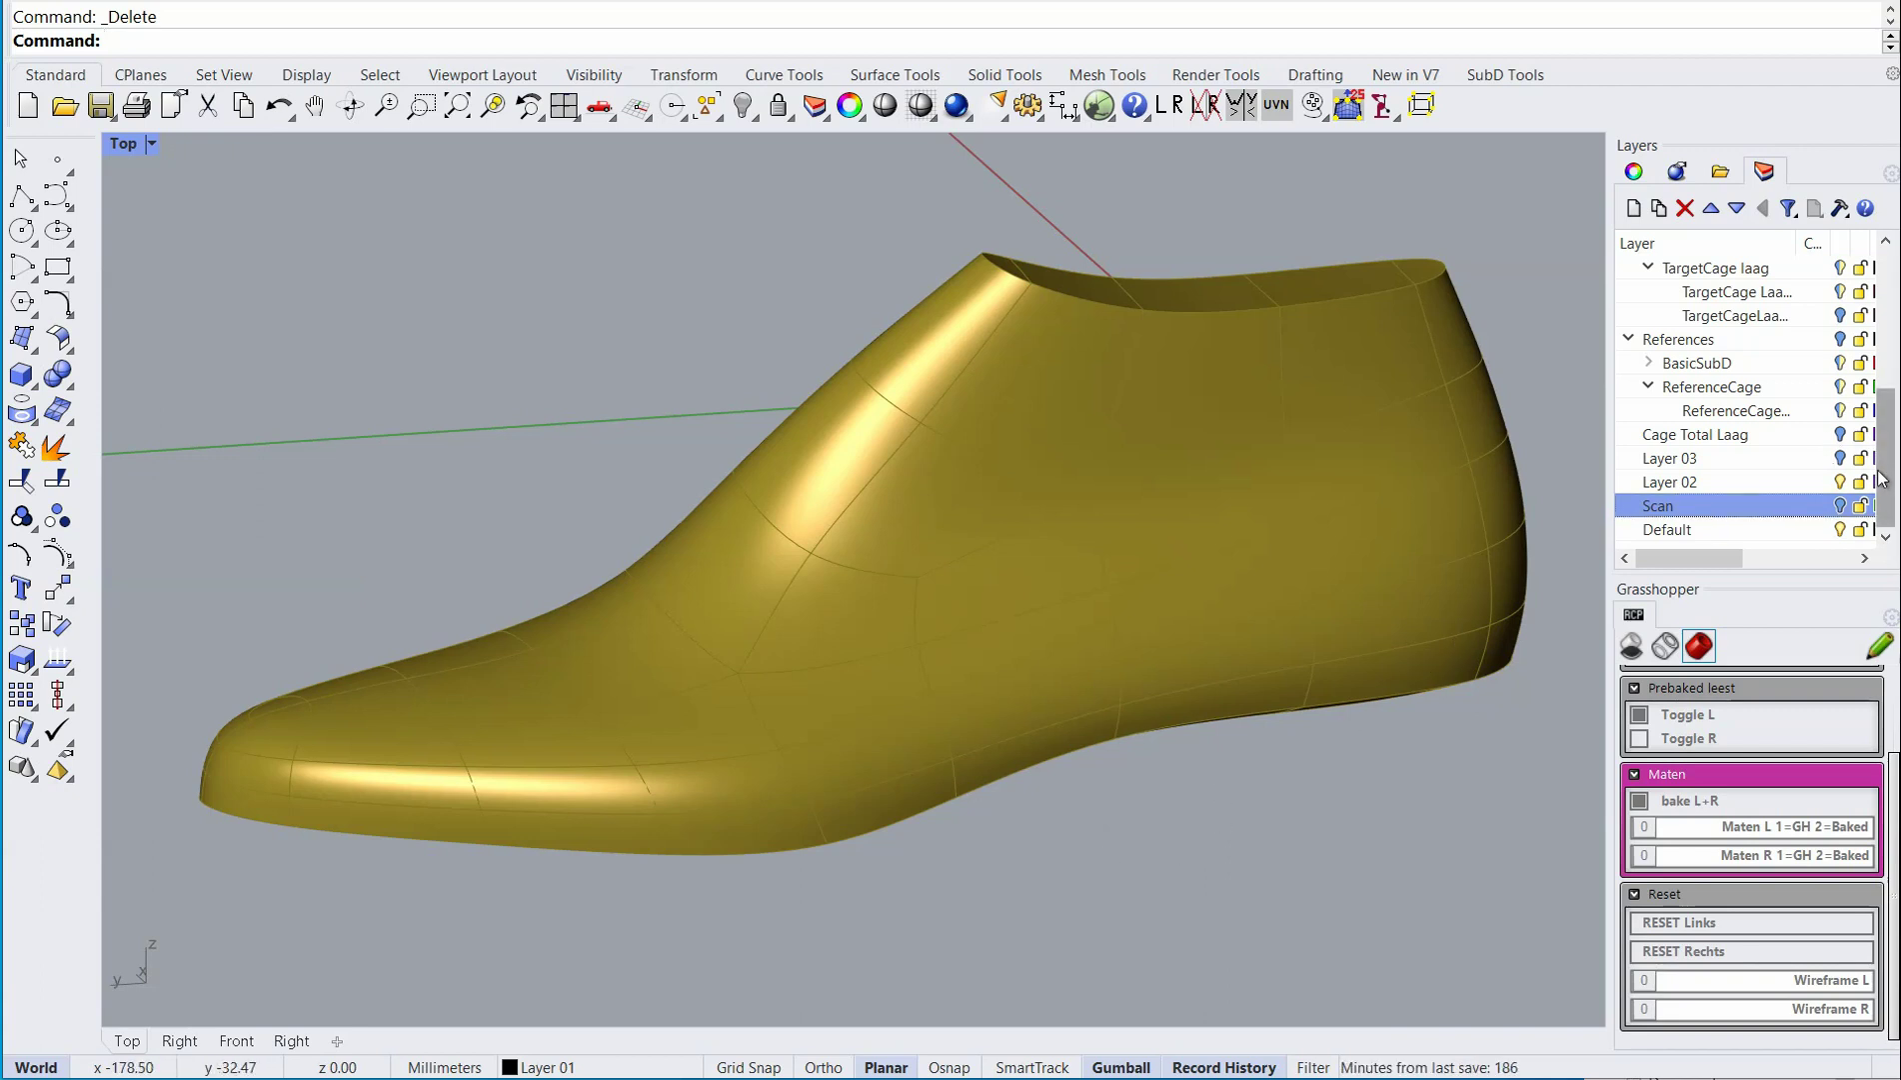
# Show the TargetCage layer and view its cage around the gold last from the opposite side.
pyautogui.scroll(3, 1884, 482)
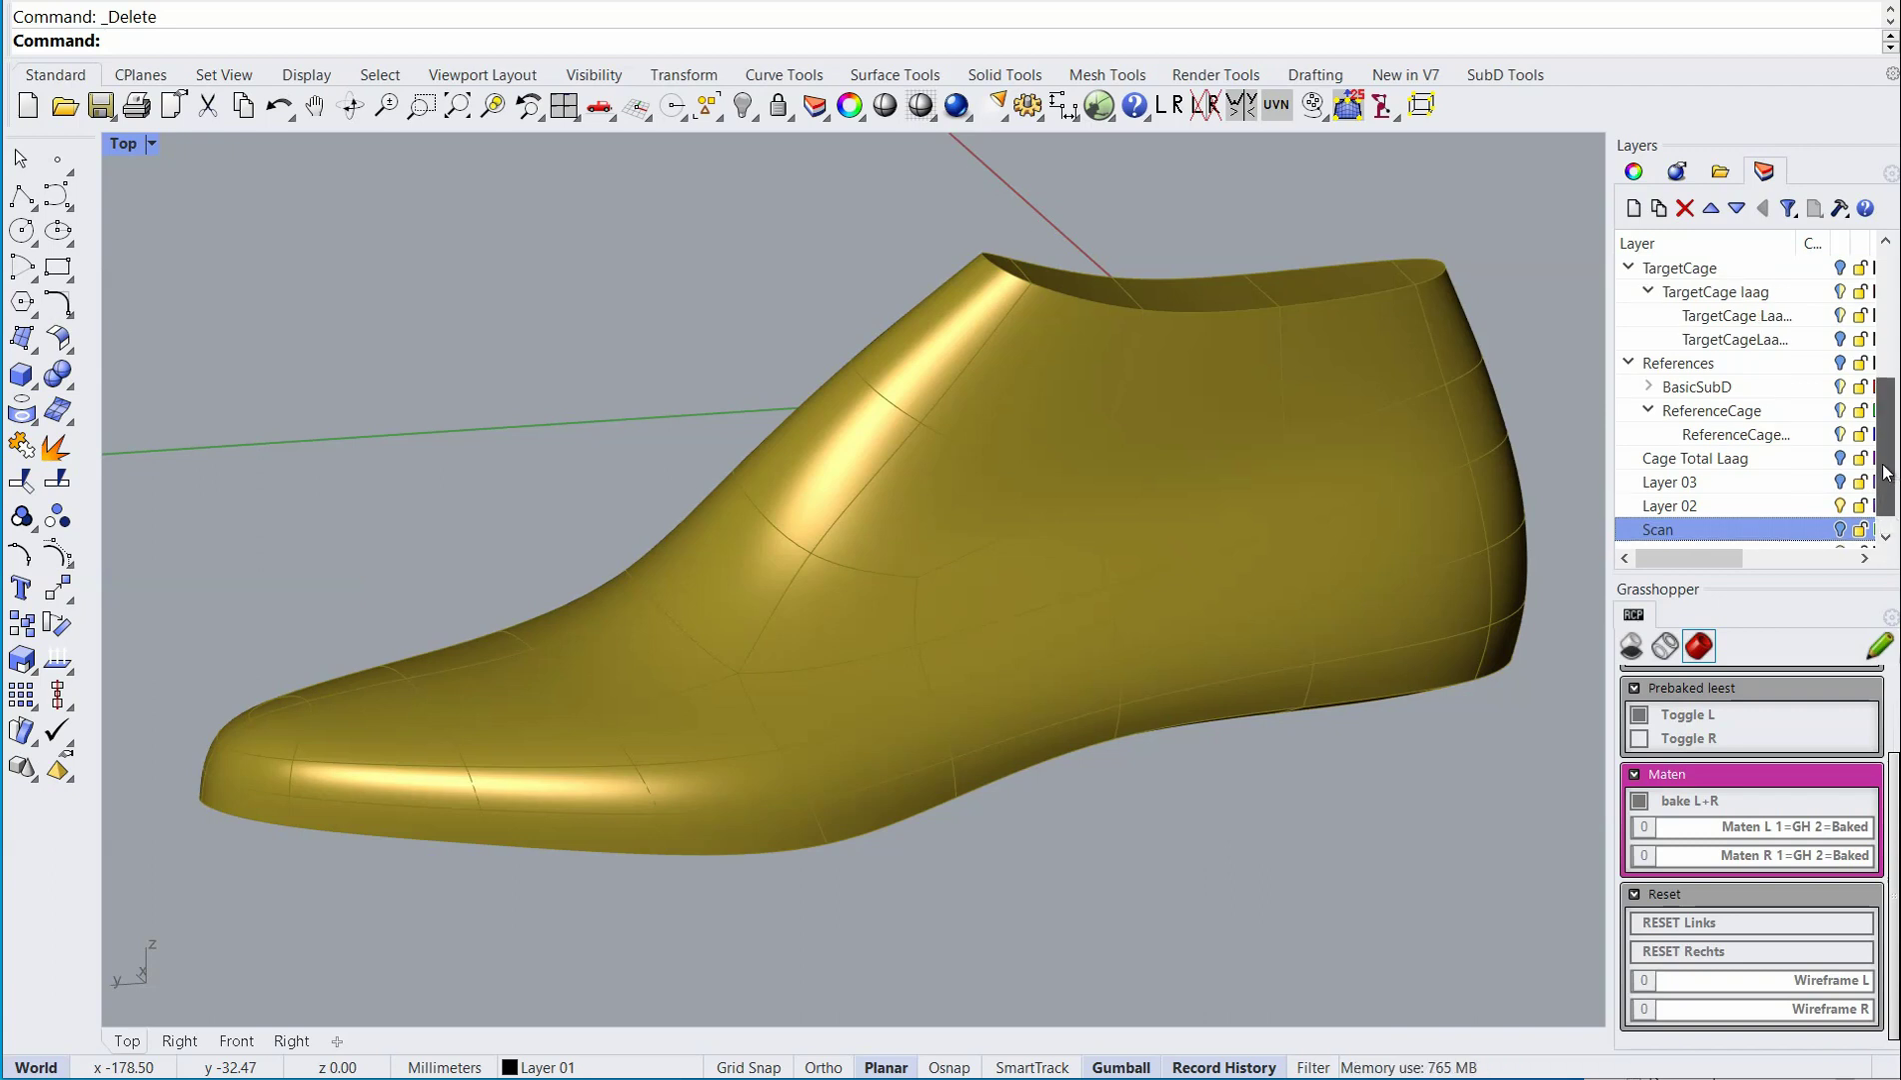
pyautogui.scroll(-3, 1883, 478)
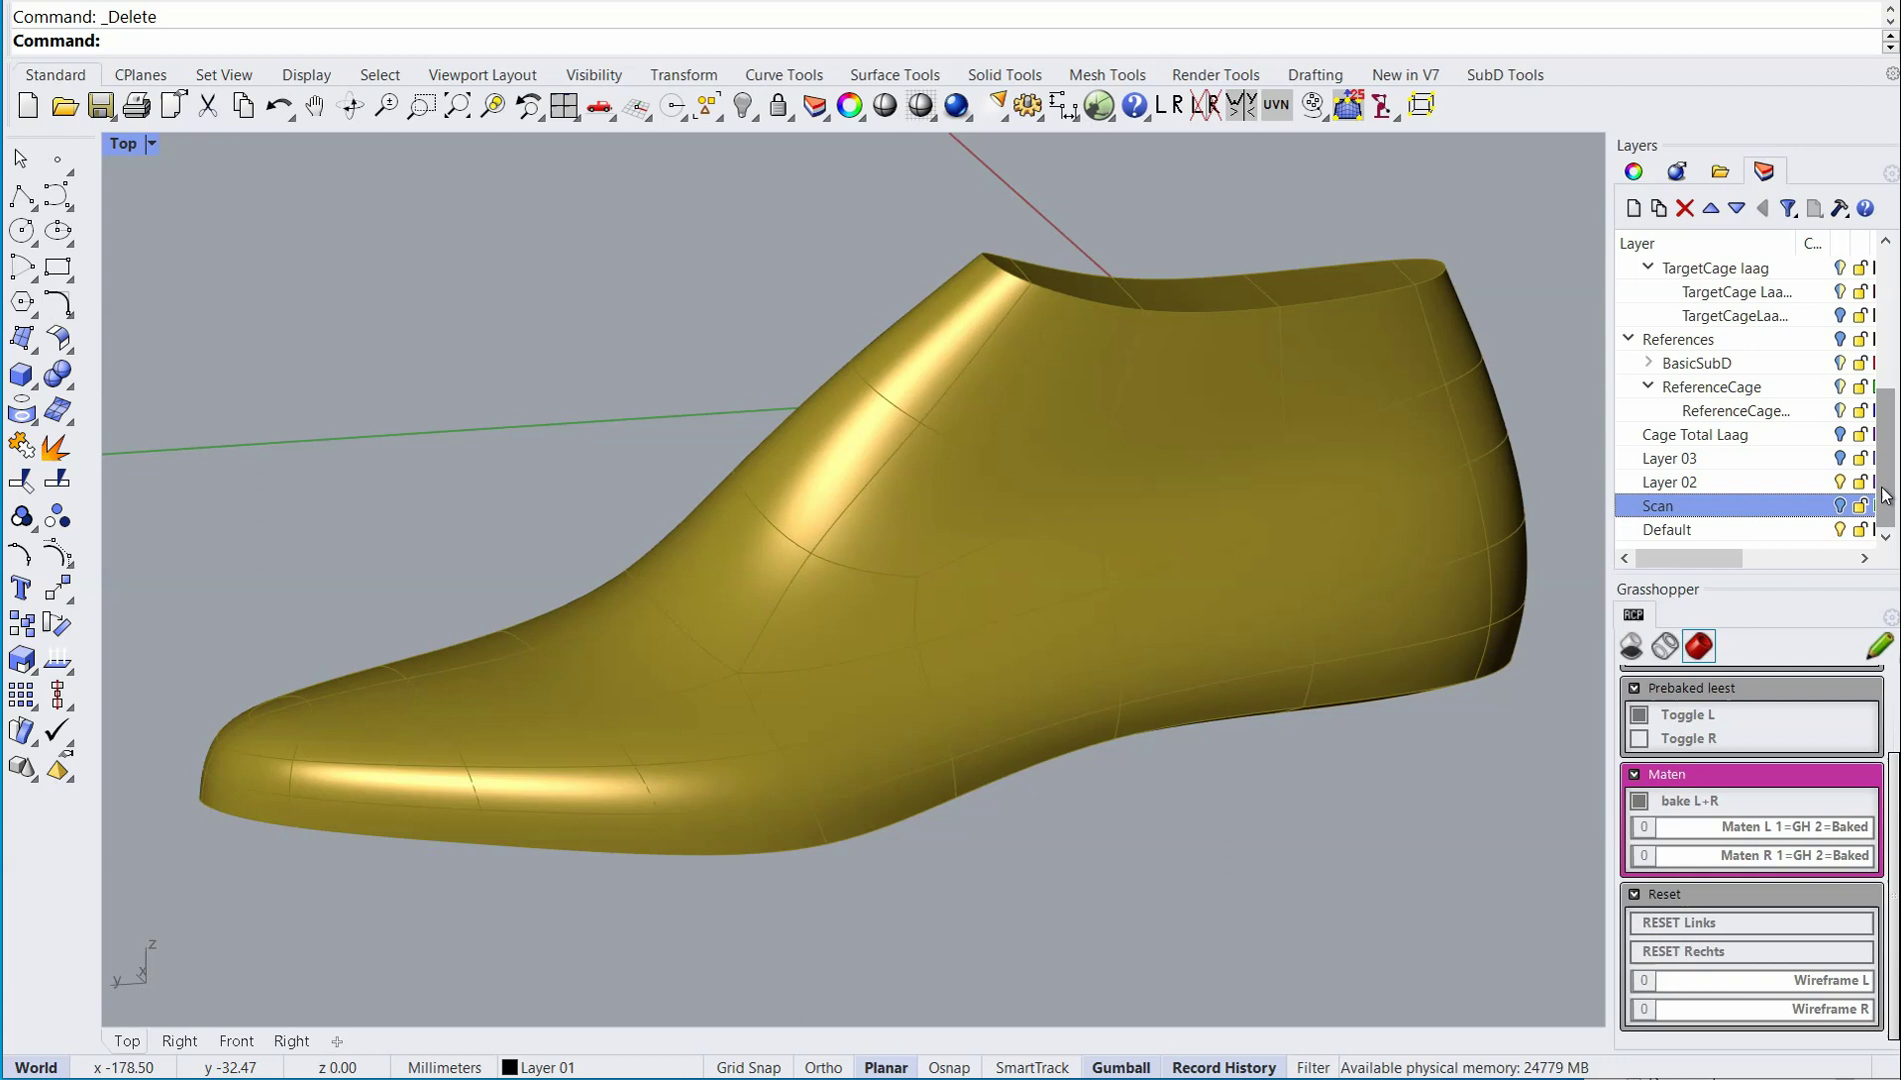
pyautogui.scroll(5, 1883, 494)
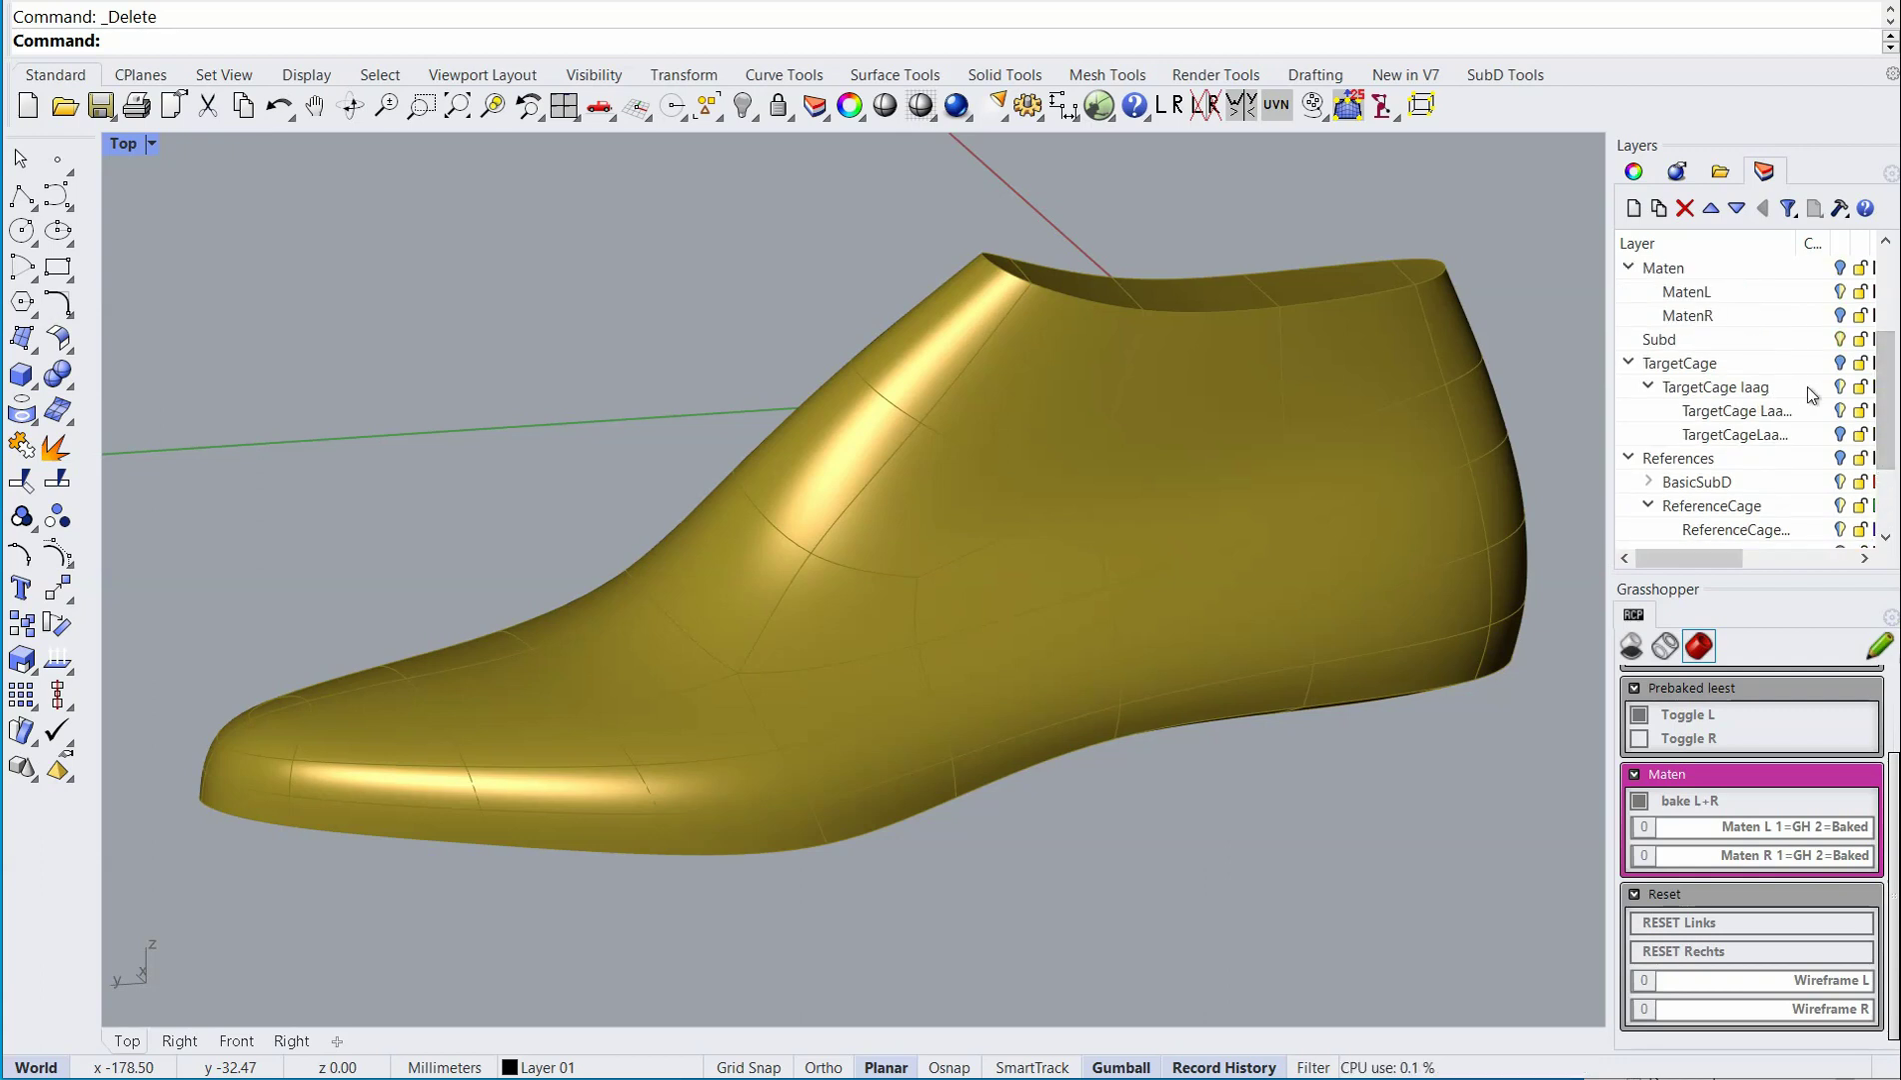
pyautogui.click(1840, 366)
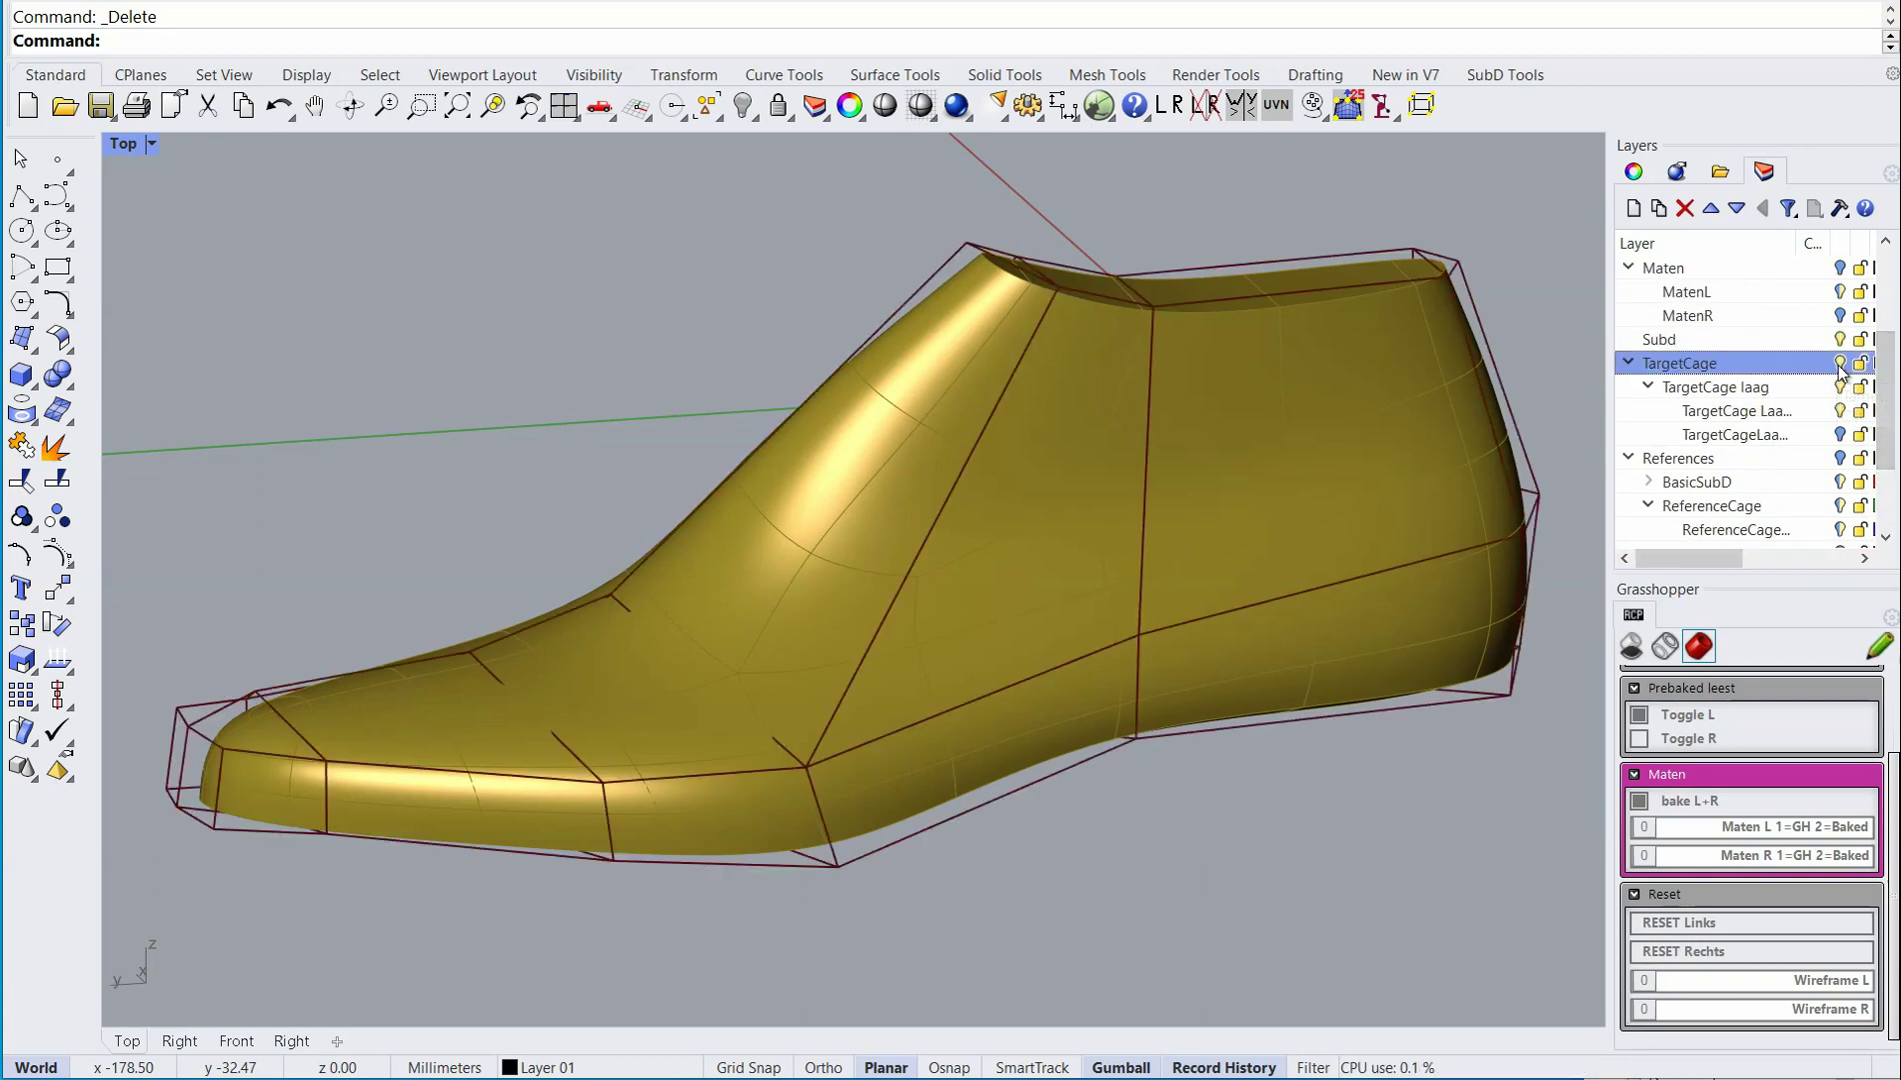
pyautogui.moveTo(1095, 710); pyautogui.dragTo(658, 821, button='right')
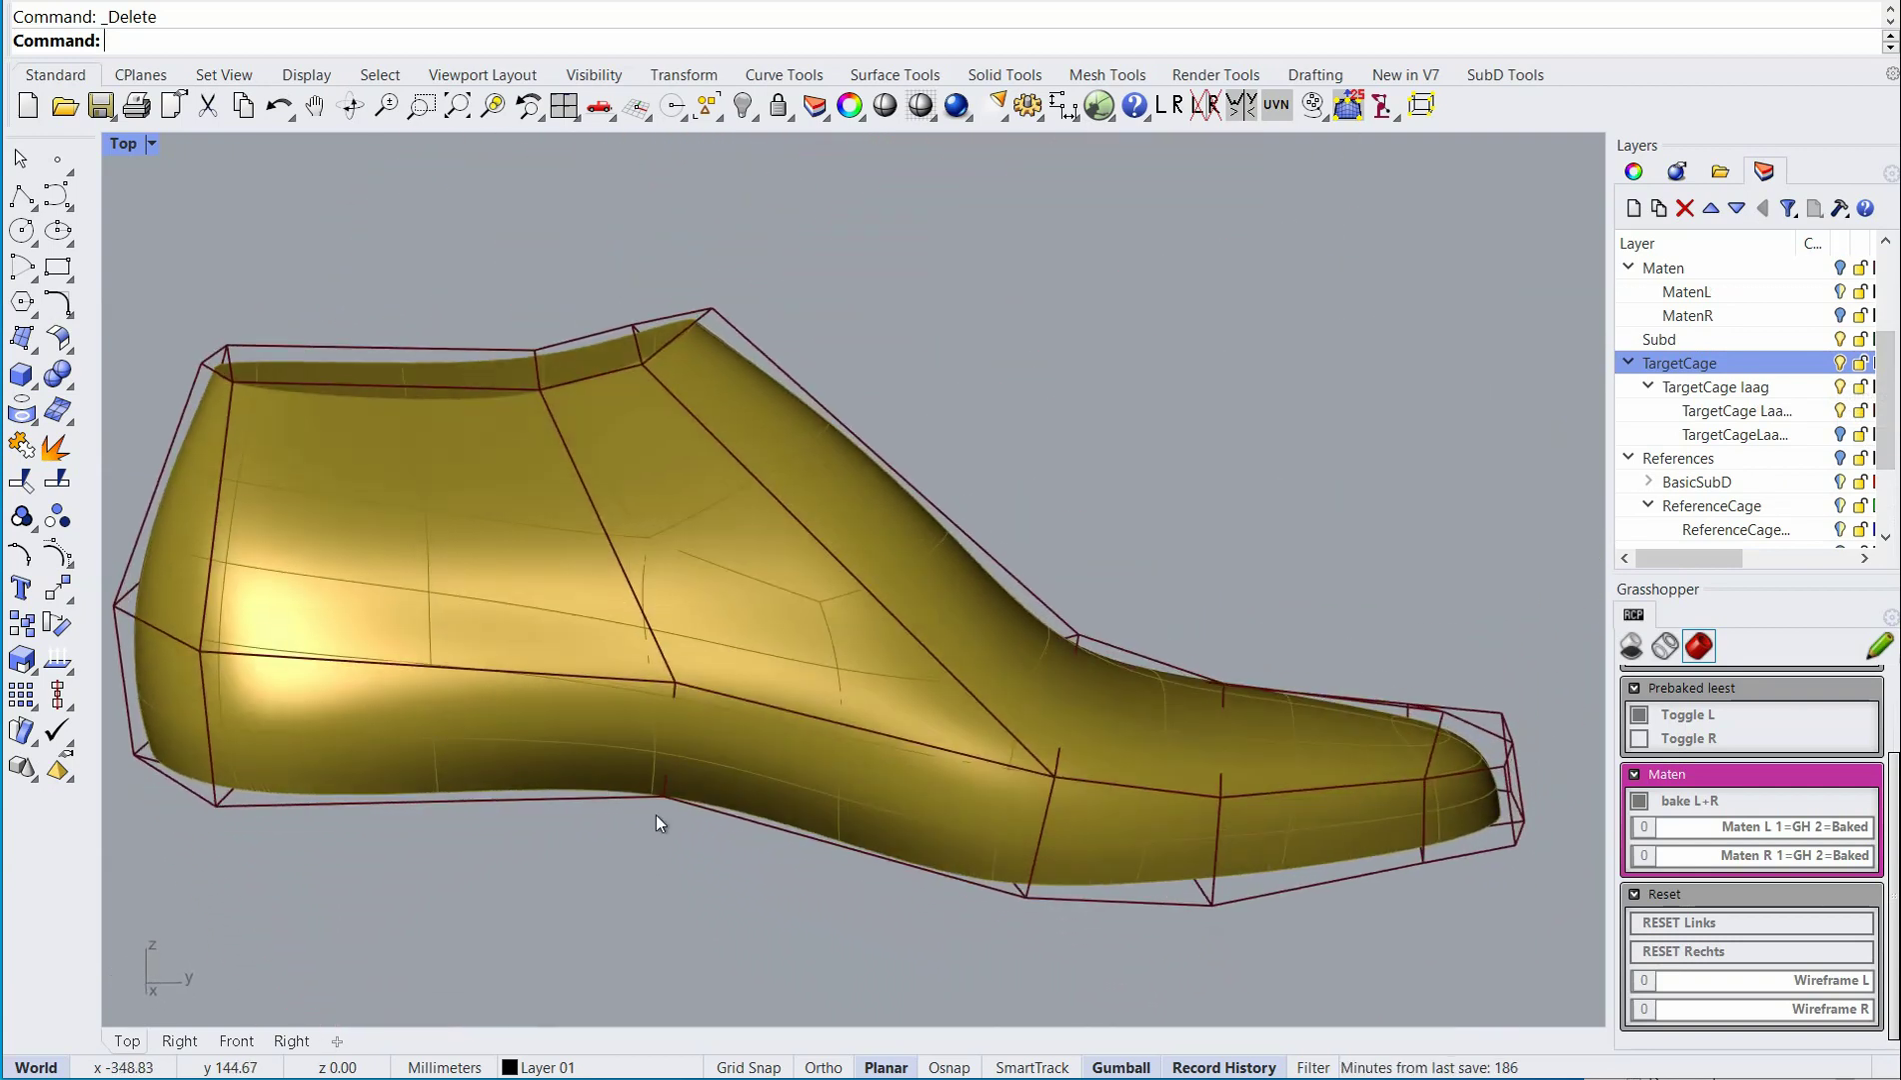
# Turn on the target cage's control points and move the outer forefoot points away from the last along X.
pyautogui.click(1041, 894)
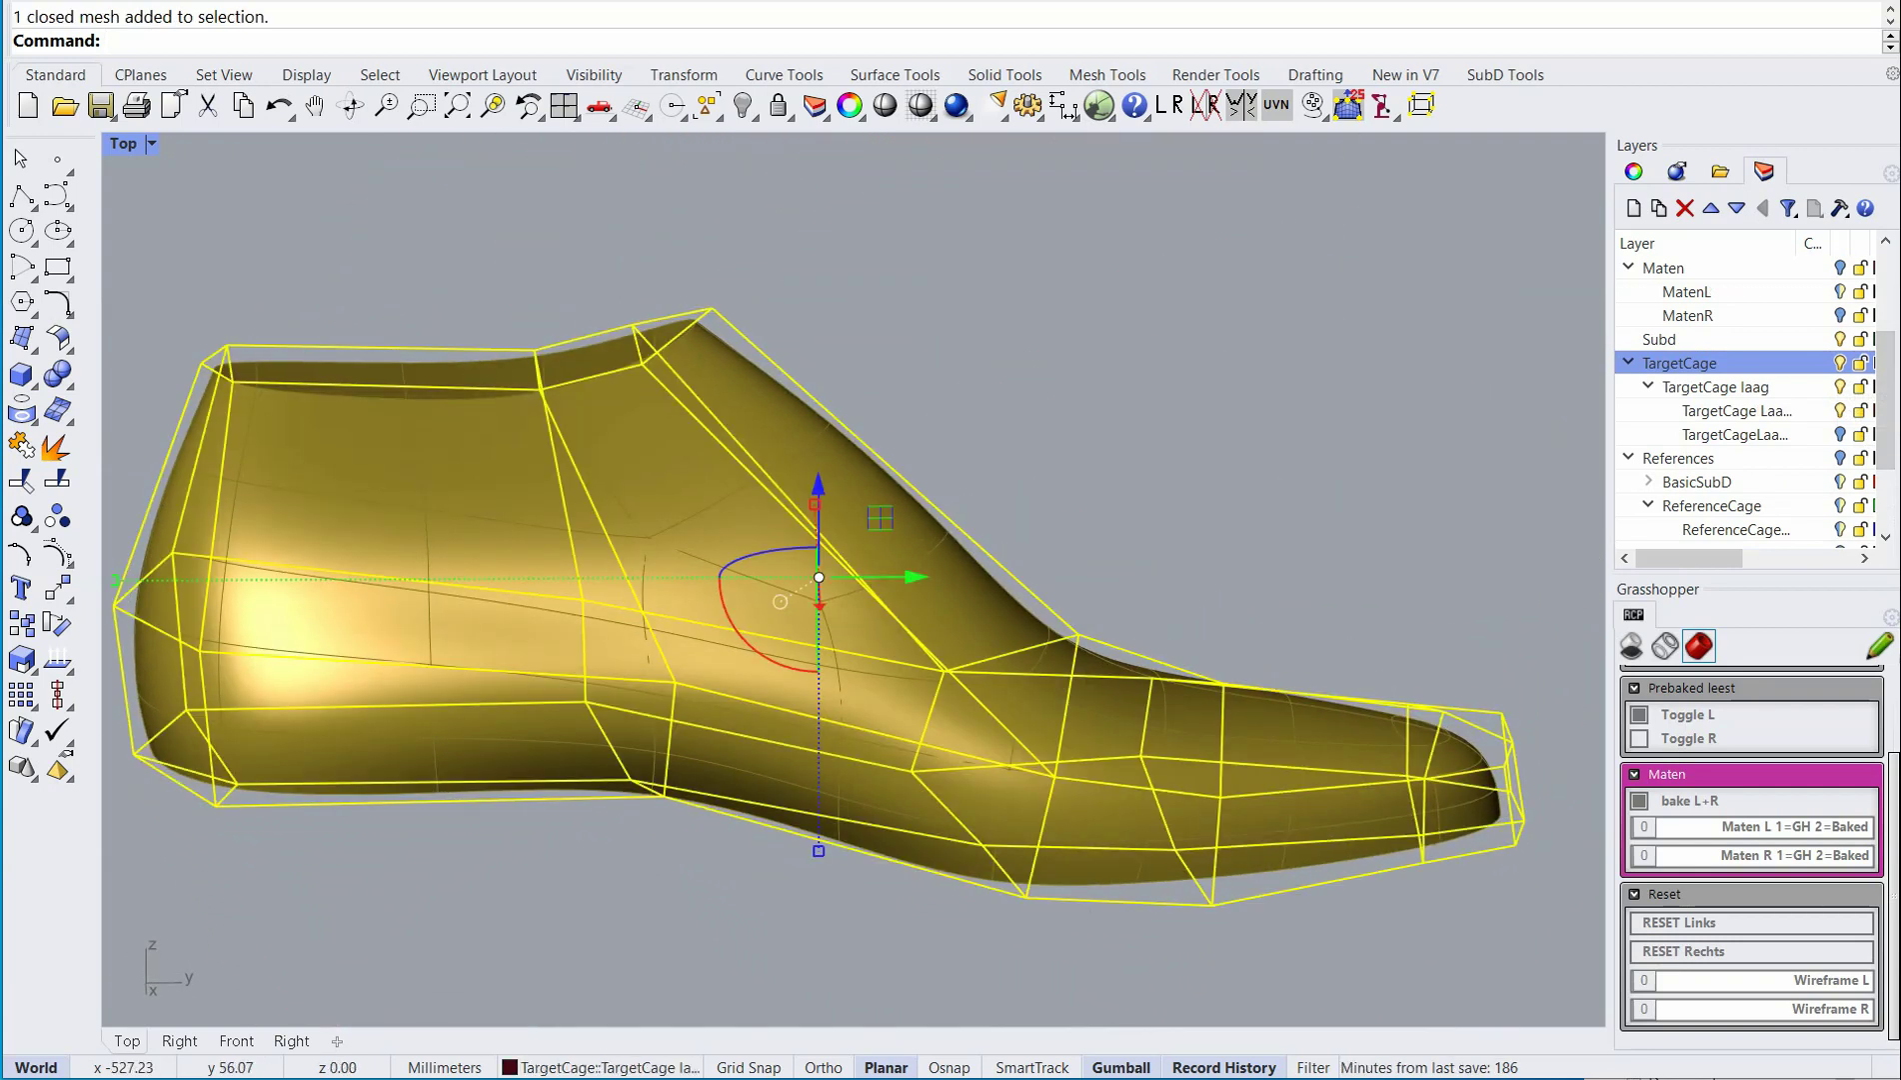
pyautogui.click(58, 552)
pyautogui.moveTo(829, 362); pyautogui.dragTo(1114, 657, button='right')
pyautogui.scroll(-6, 1114, 657)
pyautogui.keyDown('shift'); pyautogui.moveTo(1039, 592); pyautogui.dragTo(886, 564, button='right'); pyautogui.keyUp('shift')
pyautogui.scroll(5, 718, 530)
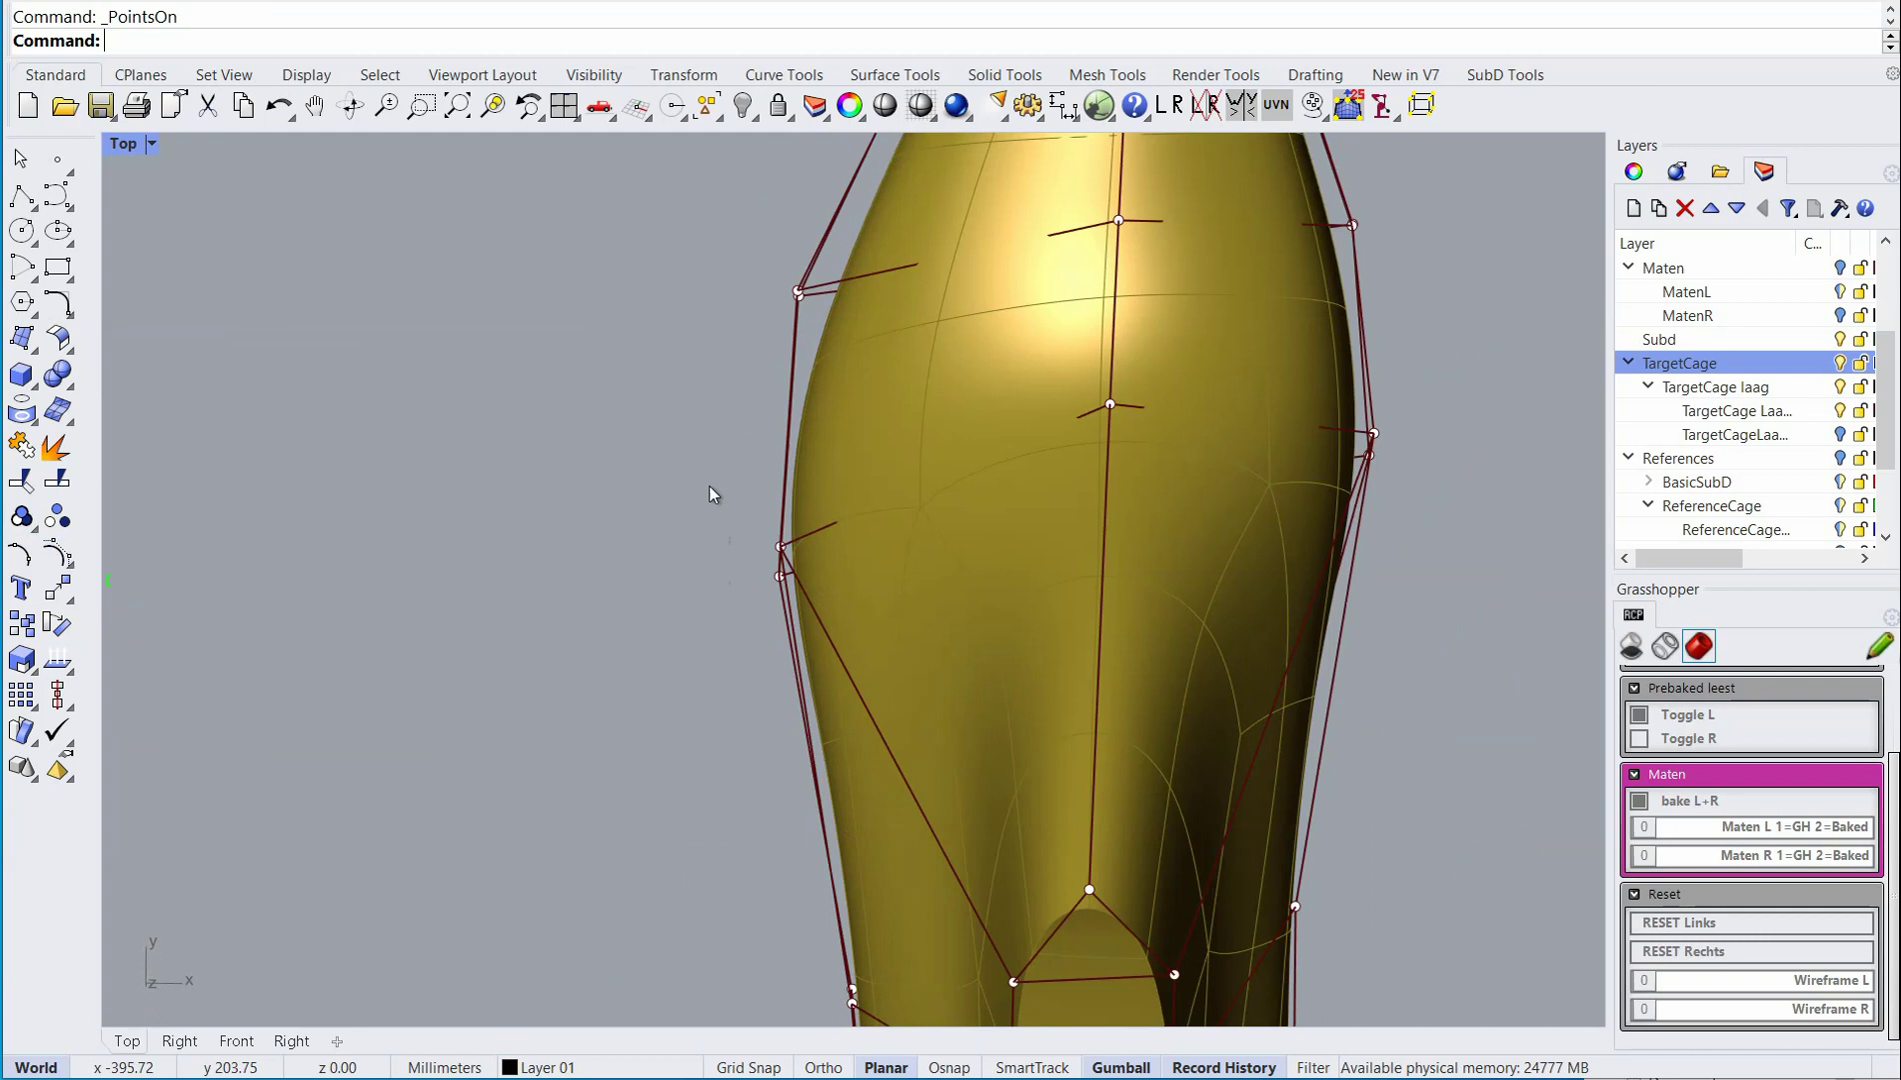
pyautogui.moveTo(710, 483); pyautogui.dragTo(826, 633)
pyautogui.moveTo(847, 505); pyautogui.dragTo(760, 519)
# Disable bake L+R and delete the green SubD last overlapping the gold last inside the cage.
pyautogui.scroll(-8, 597, 721)
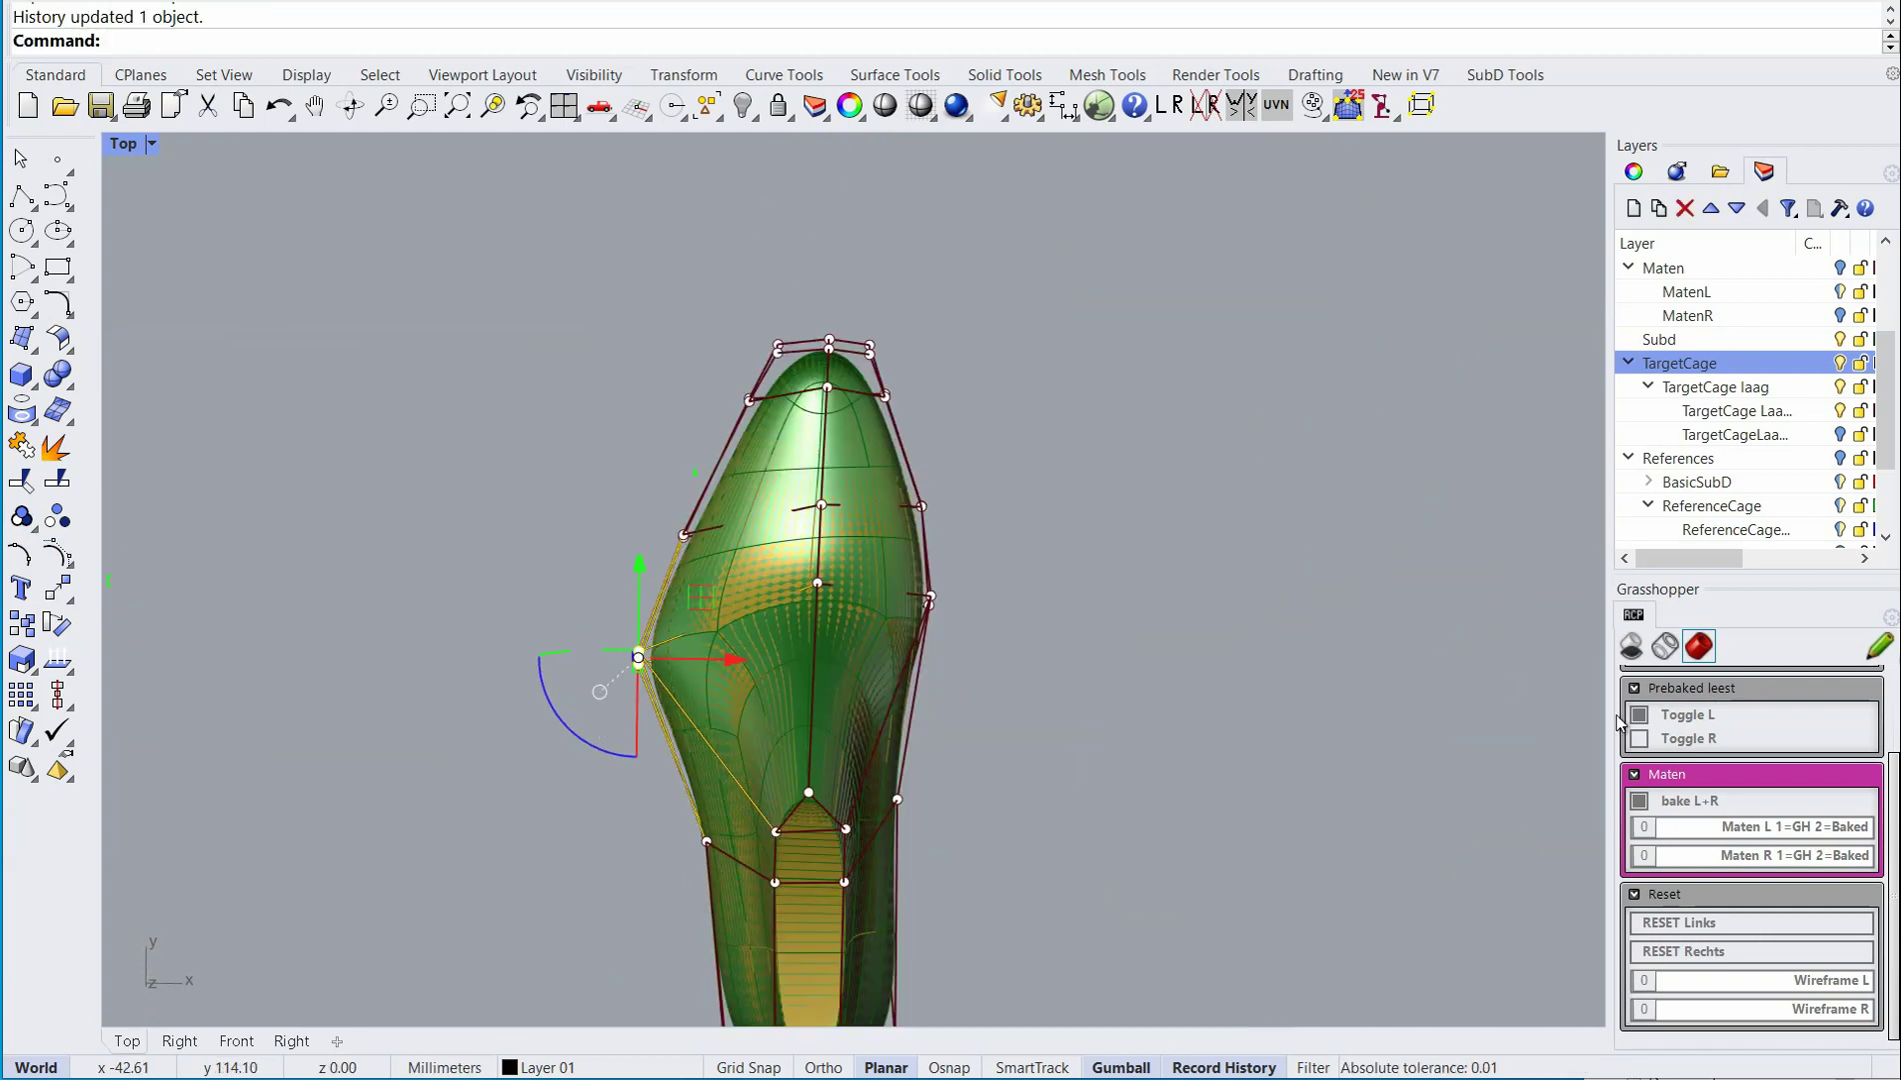
pyautogui.click(869, 487)
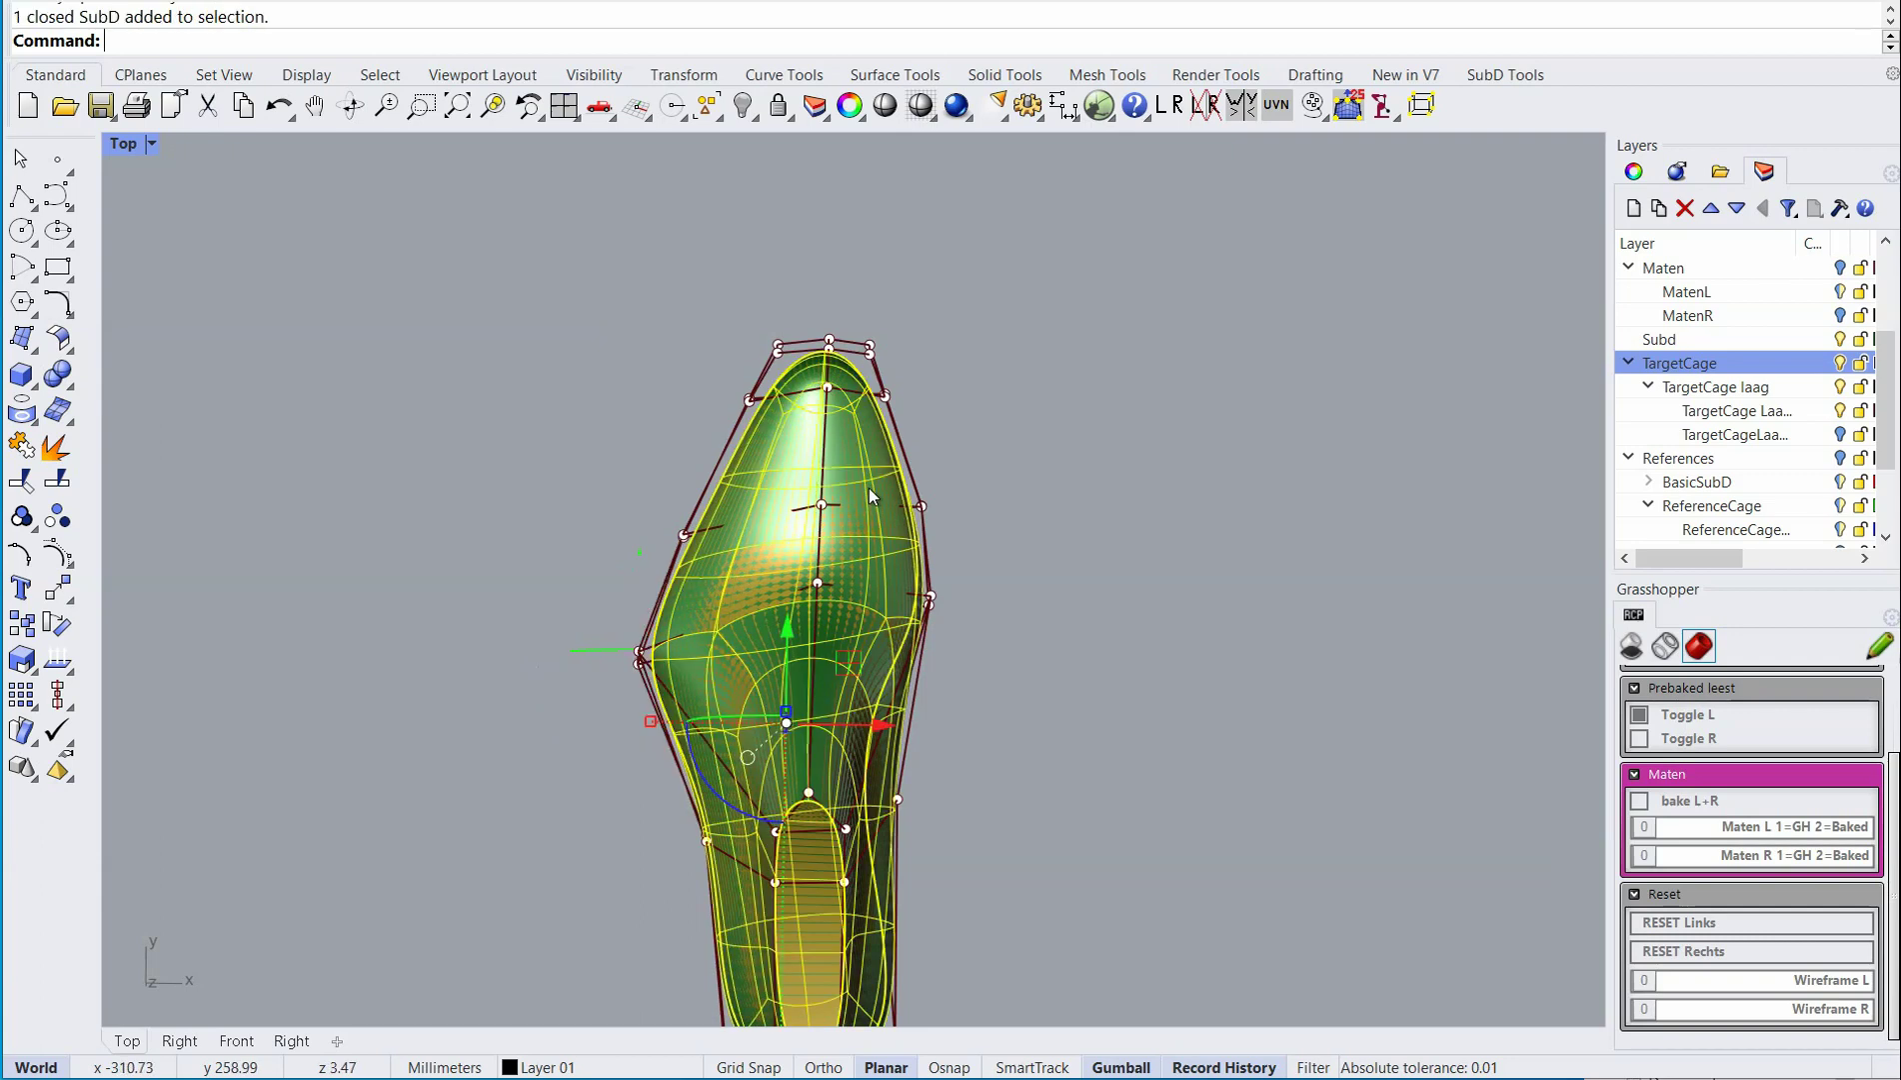
pyautogui.press('Delete')
pyautogui.scroll(-8, 1183, 691)
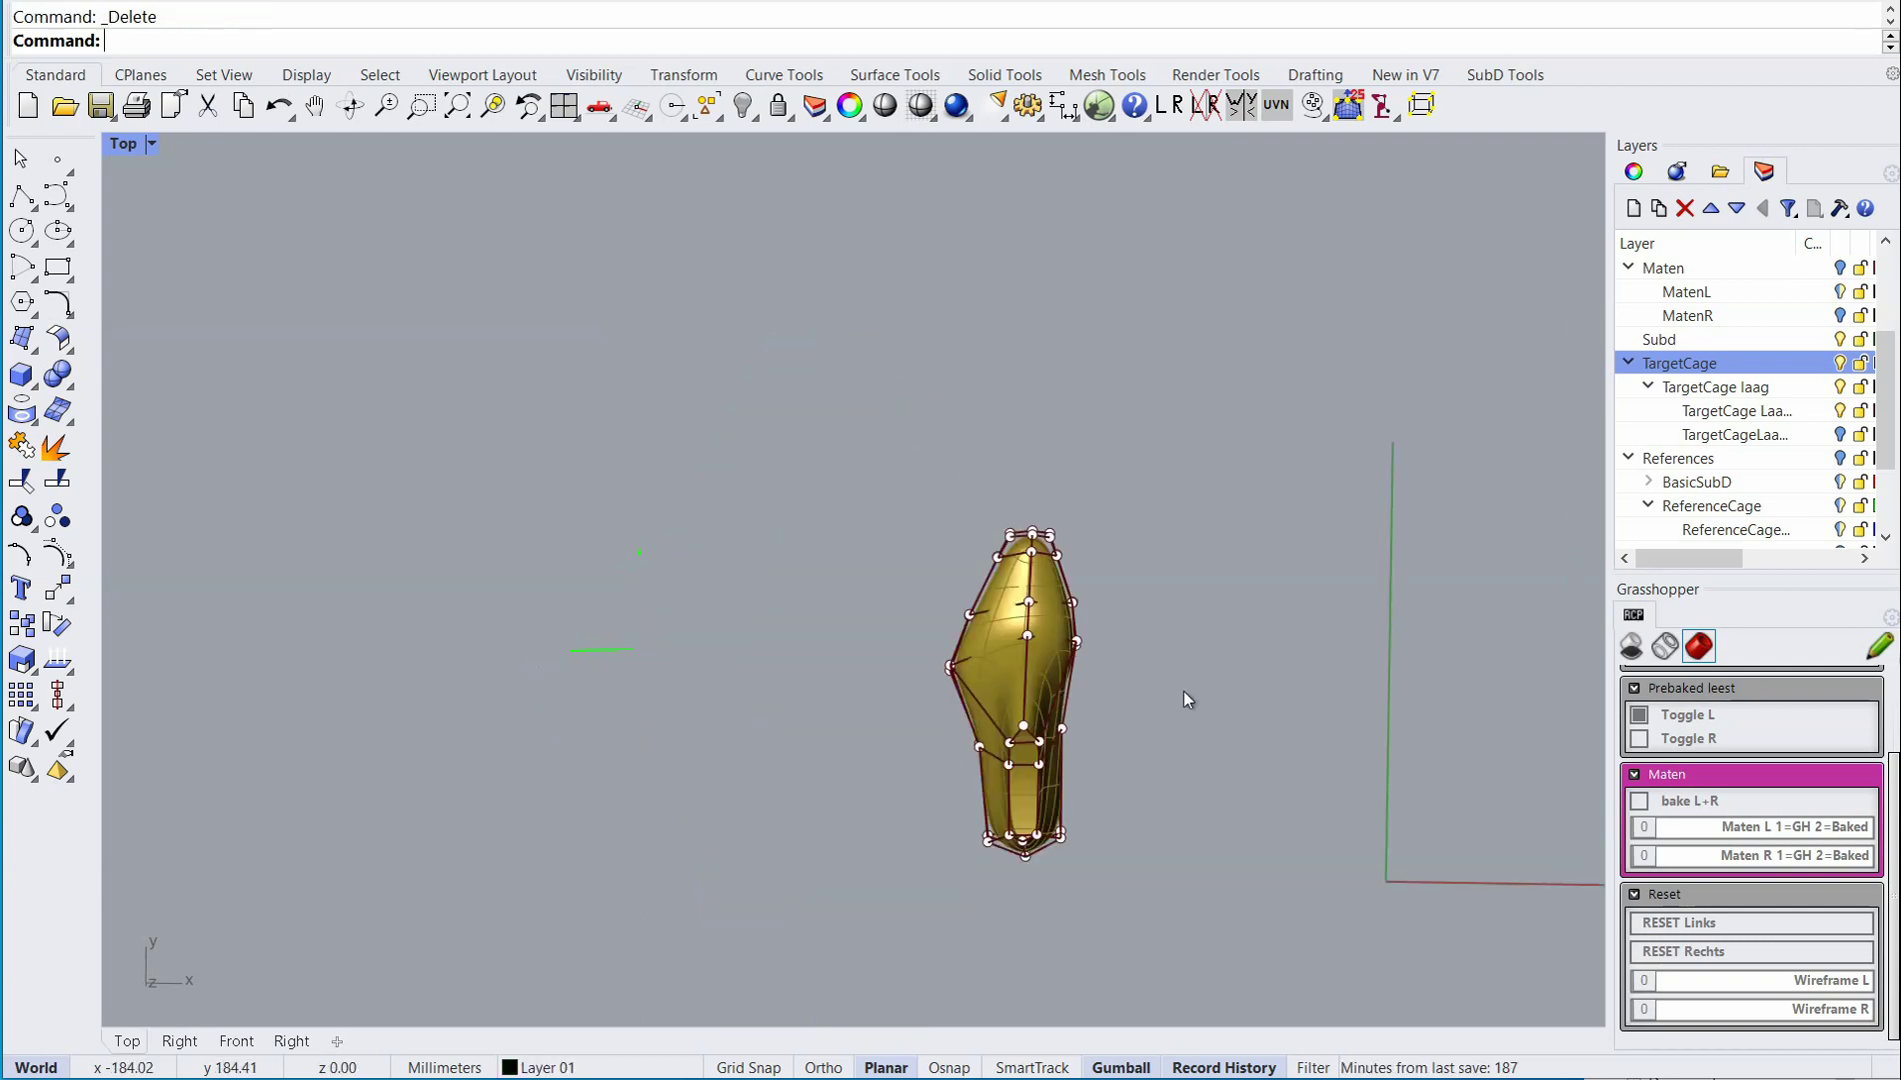
pyautogui.moveTo(1184, 690); pyautogui.dragTo(722, 632, button='right')
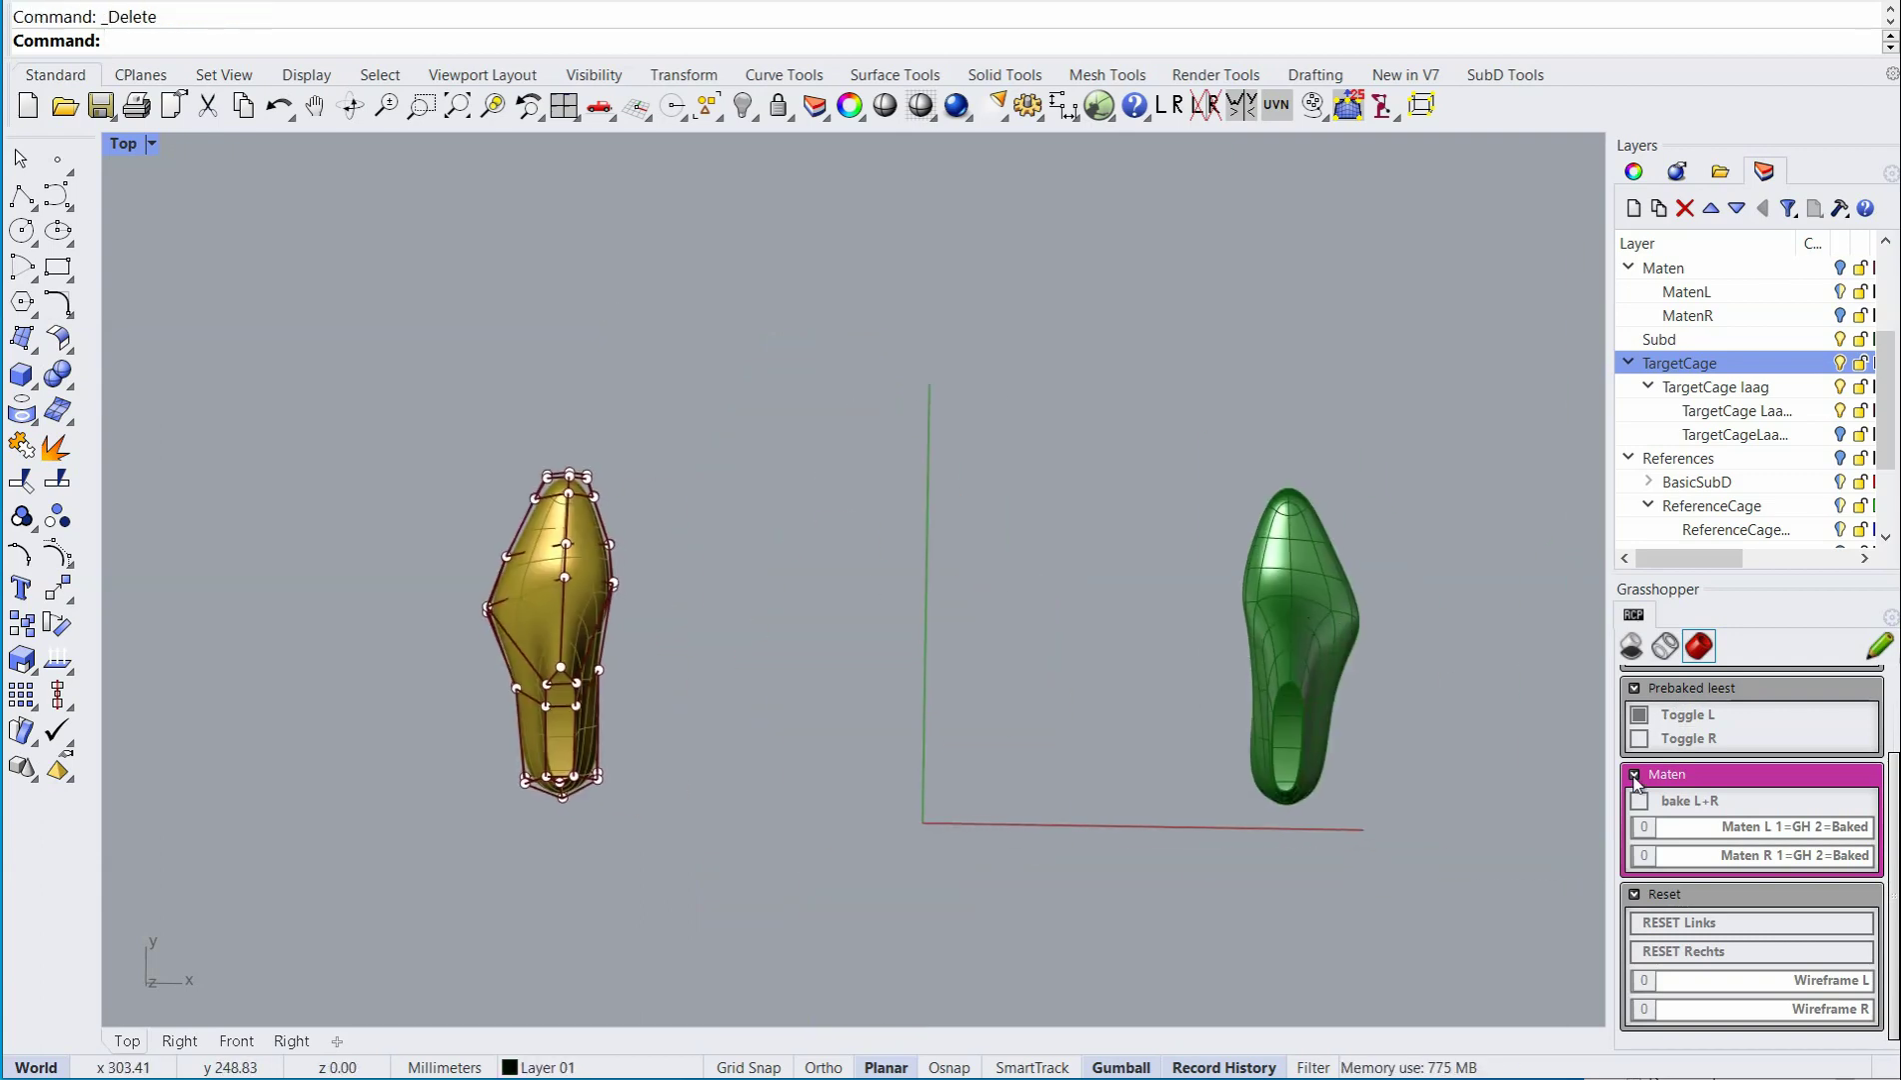
# Delete the remaining green SubD last standing apart from the gold last.
pyautogui.click(1301, 579)
pyautogui.press('Delete')
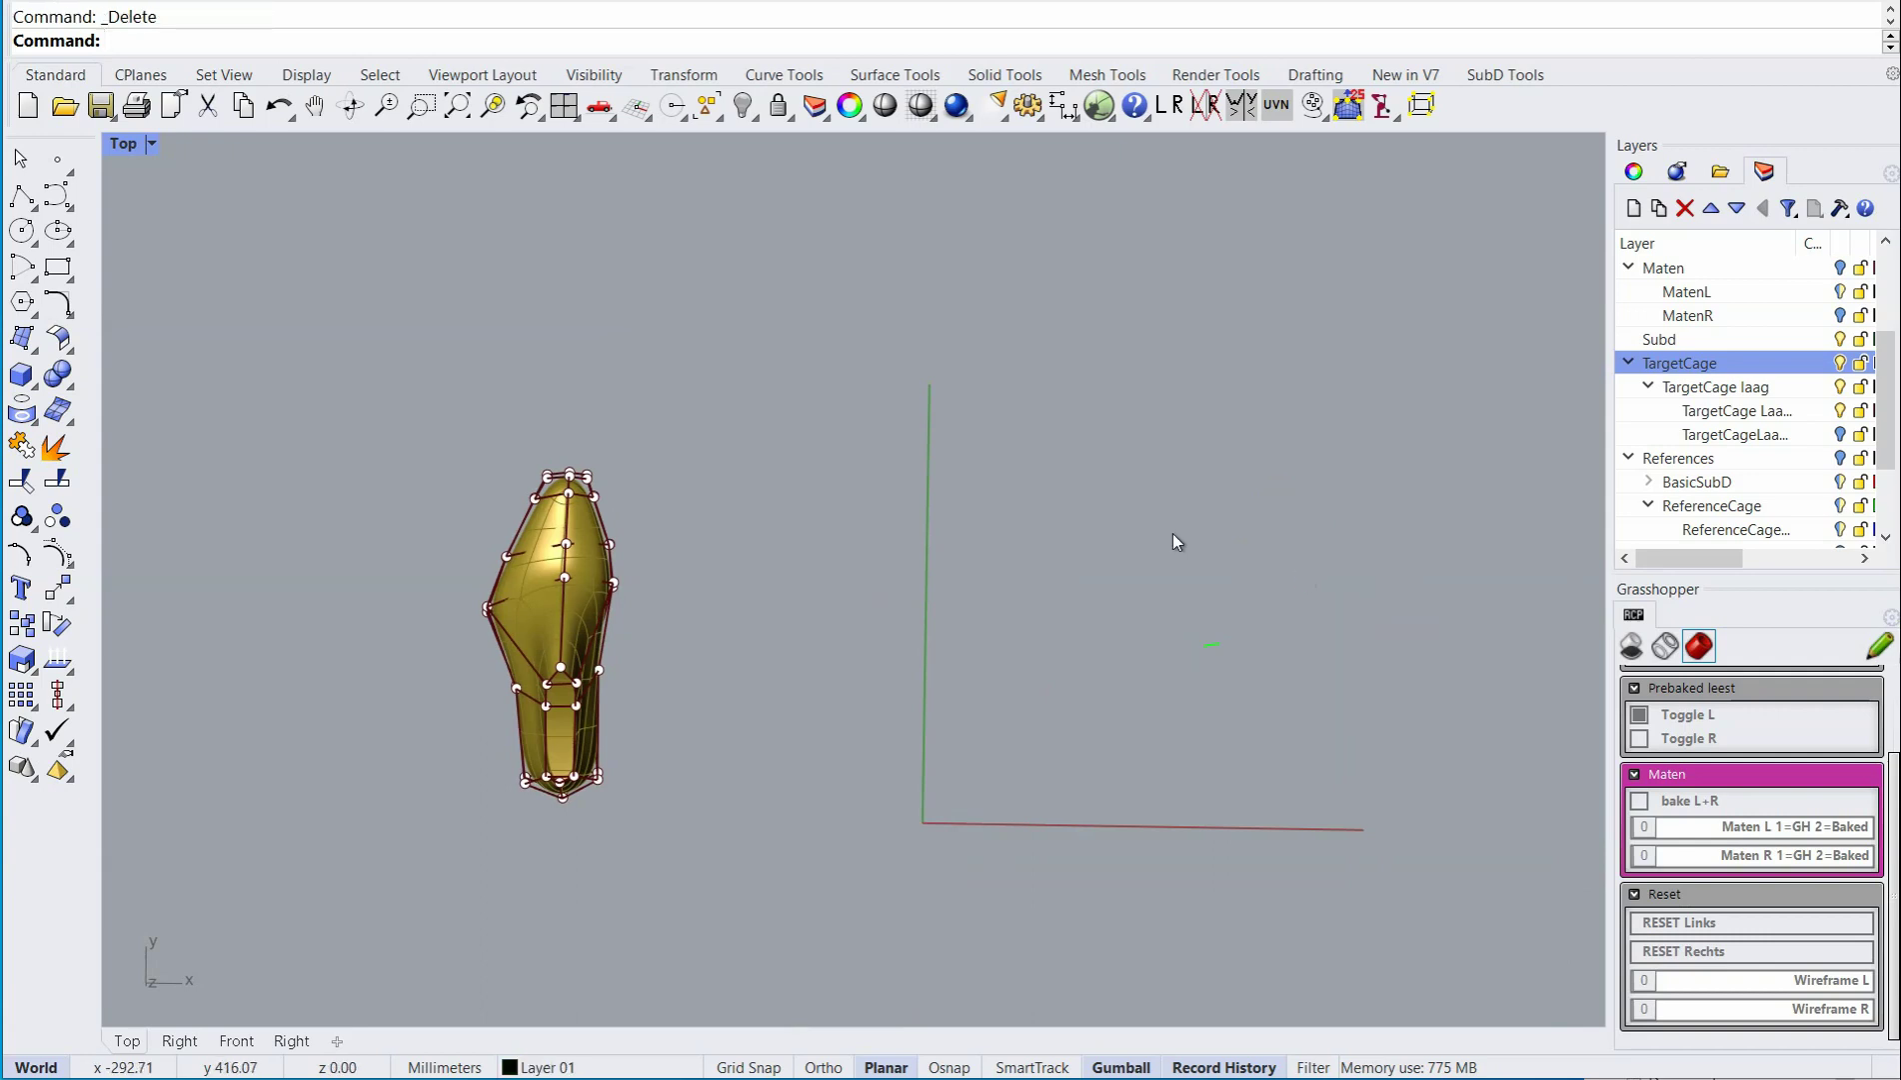
# Widen the target cage's front by moving the outer forefoot points and the points on both sides of the toe outward.
pyautogui.scroll(4, 412, 594)
pyautogui.scroll(3, 654, 441)
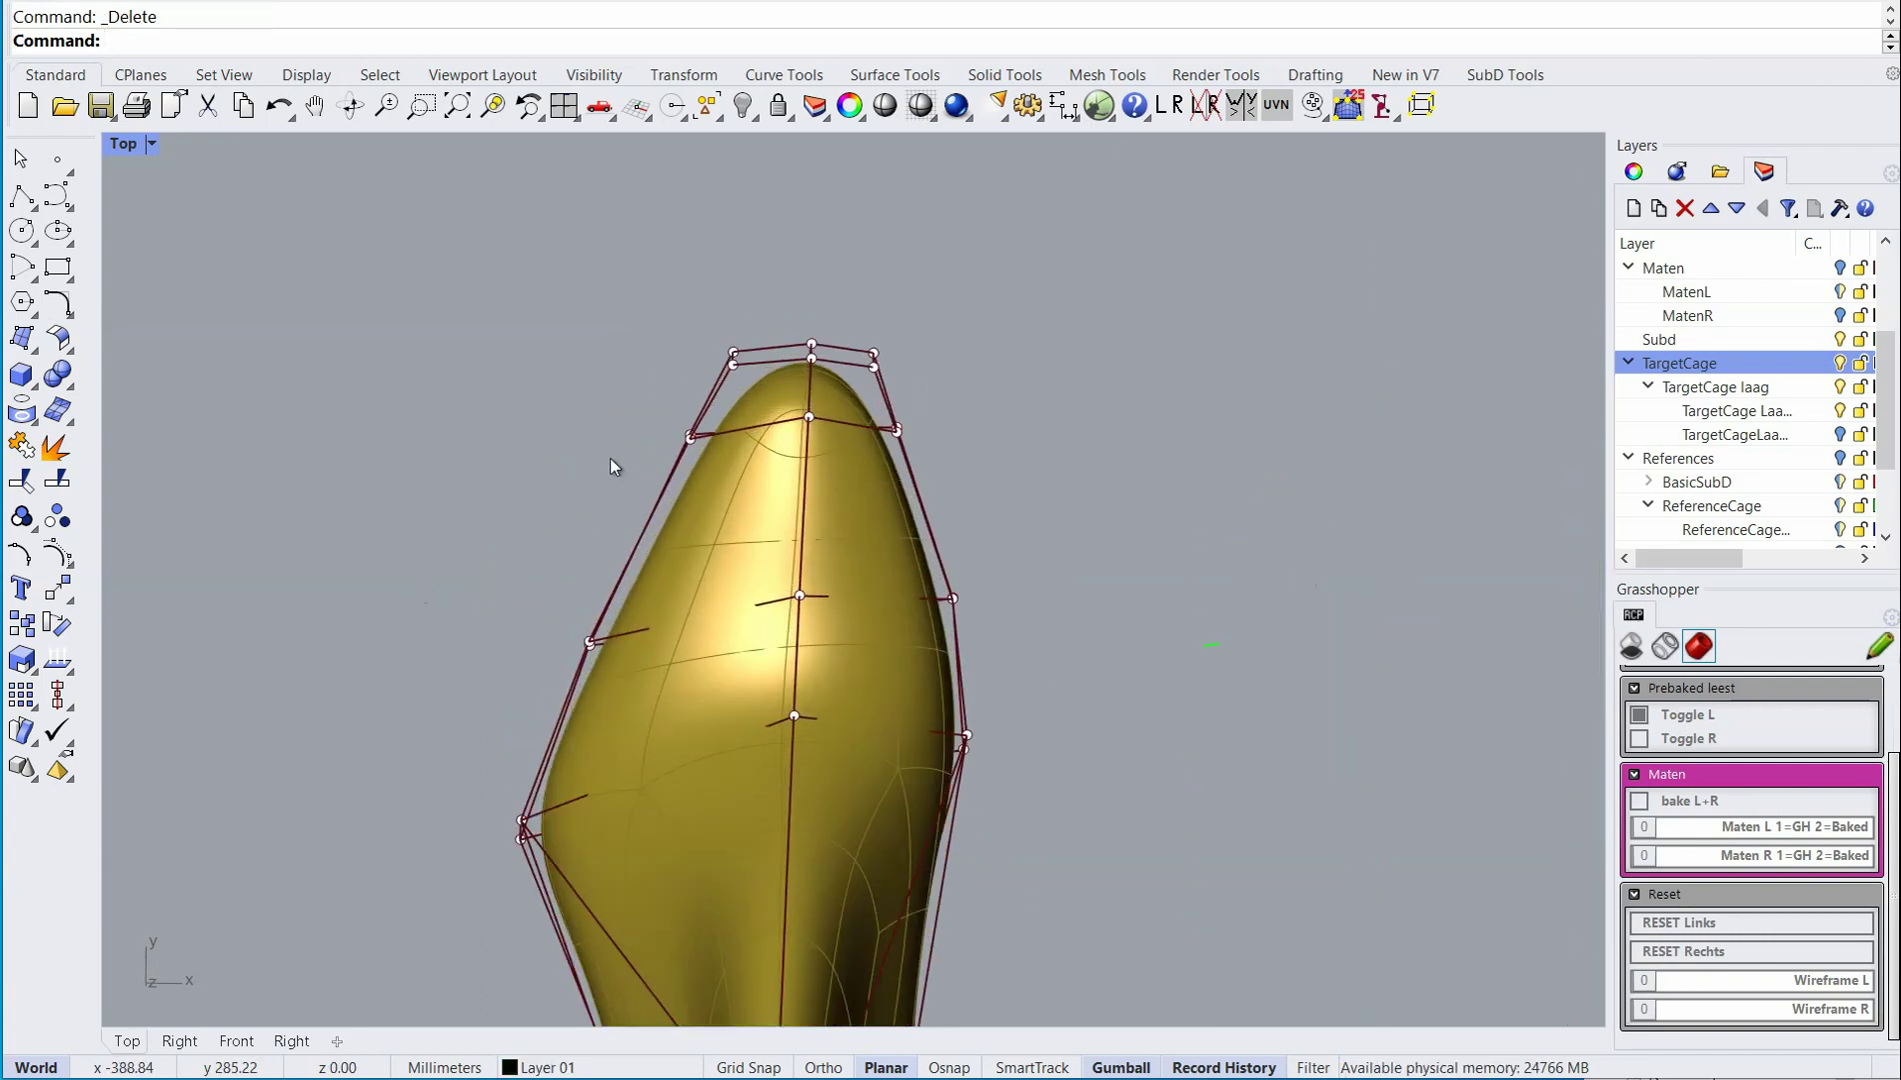
pyautogui.moveTo(538, 550); pyautogui.dragTo(605, 660)
pyautogui.moveTo(654, 596); pyautogui.dragTo(601, 590)
pyautogui.click(635, 321)
pyautogui.moveTo(749, 418)
pyautogui.mouseDown()
pyautogui.moveTo(744, 455)
pyautogui.moveTo(750, 394)
pyautogui.mouseUp()
pyautogui.moveTo(840, 263); pyautogui.dragTo(948, 513)
pyautogui.moveTo(981, 403); pyautogui.dragTo(1016, 404)
pyautogui.click(1104, 505)
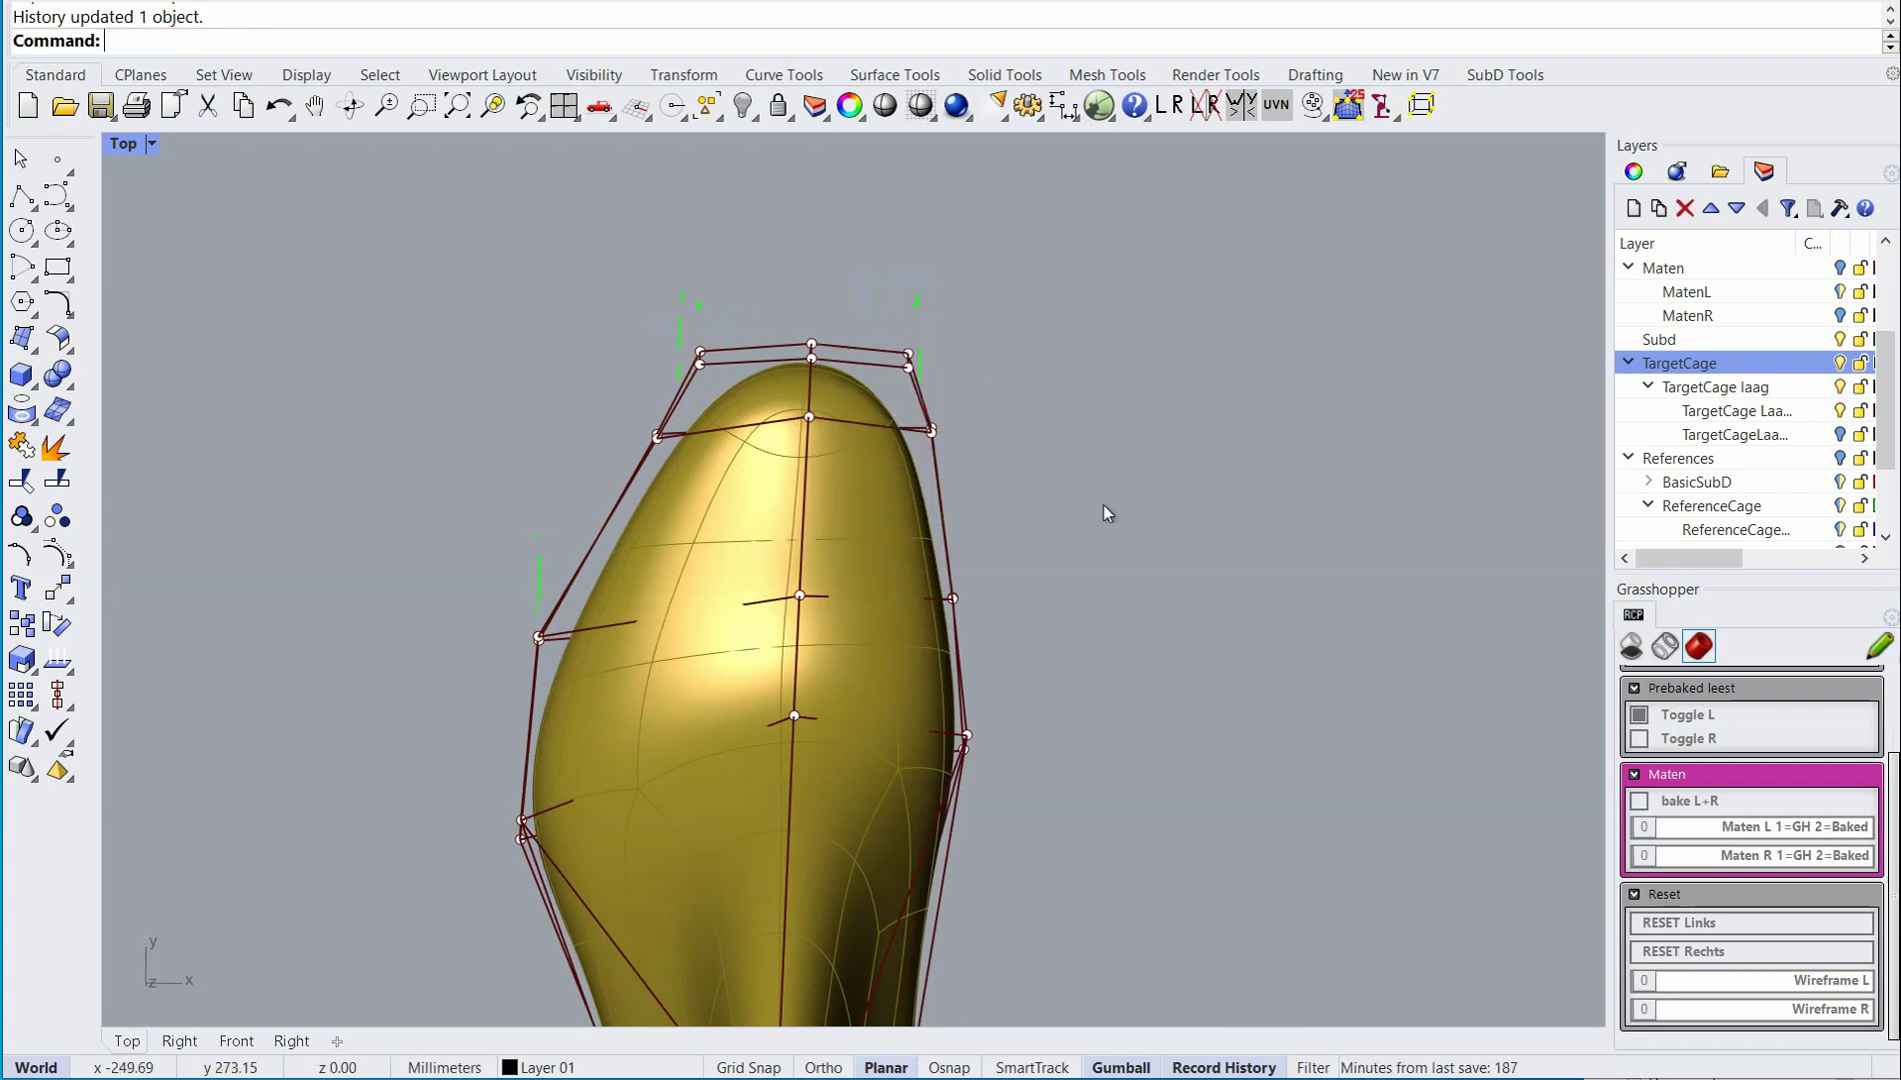
# Select the cage's ankle, heel and midfoot points from the side and raise them along Z.
pyautogui.keyDown('ctrl'); pyautogui.keyDown('shift'); pyautogui.moveTo(949, 600); pyautogui.dragTo(1072, 529, button='right'); pyautogui.keyUp('shift'); pyautogui.keyUp('ctrl')
pyautogui.moveTo(244, 287); pyautogui.dragTo(724, 437)
pyautogui.moveTo(147, 438); pyautogui.dragTo(648, 798)
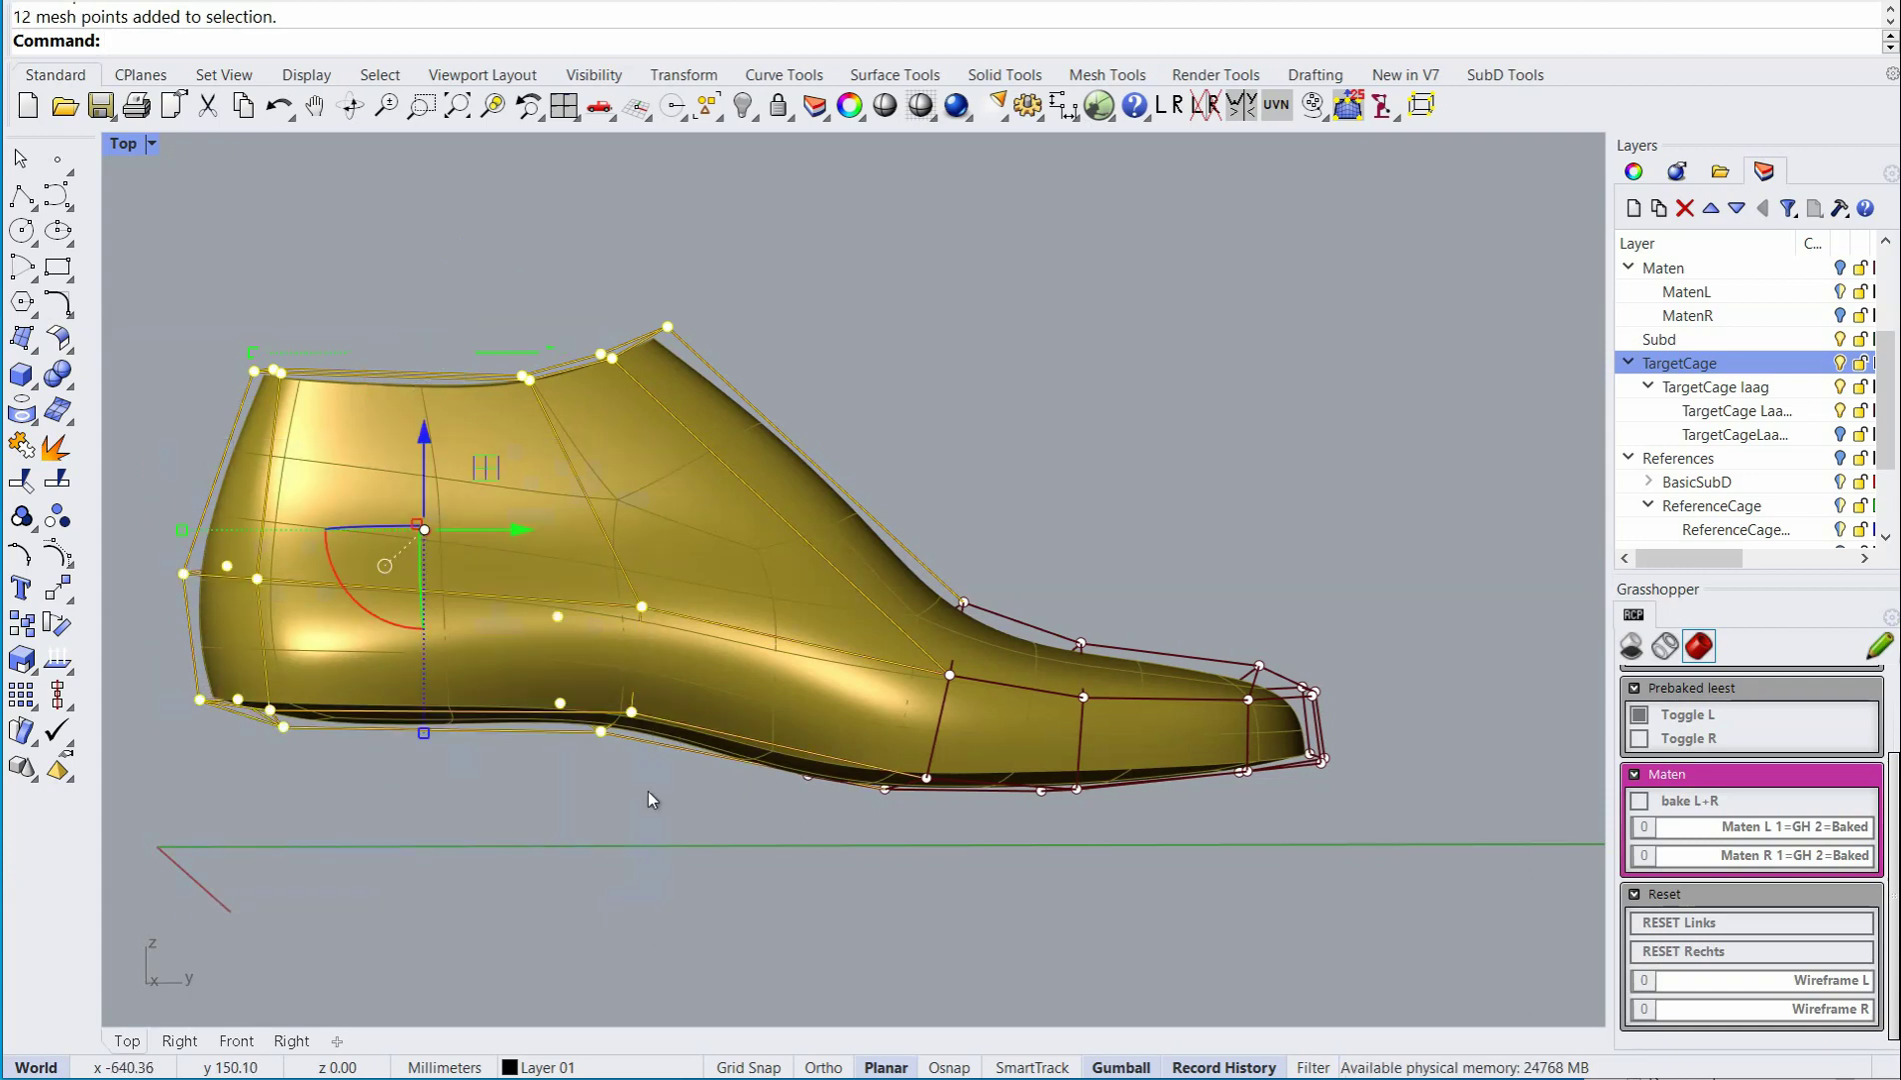
pyautogui.moveTo(428, 455); pyautogui.dragTo(429, 421)
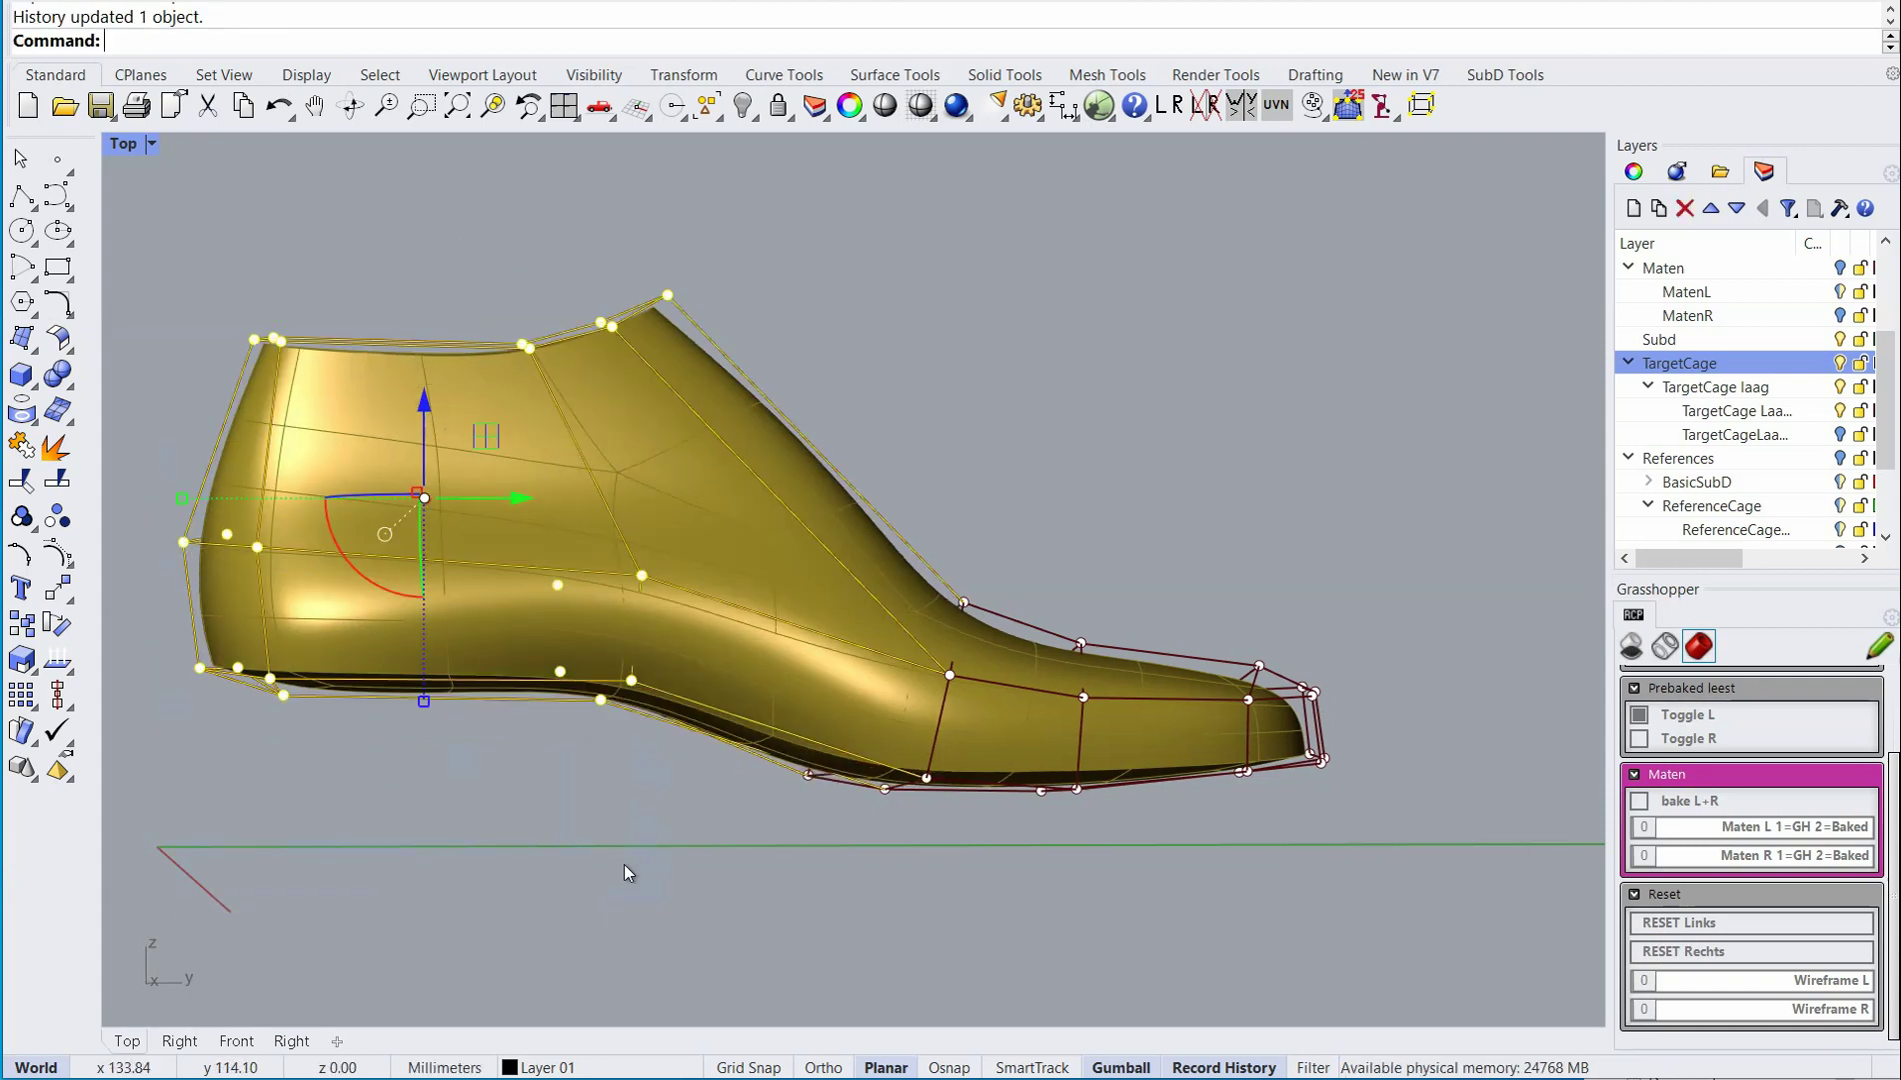
pyautogui.moveTo(599, 861); pyautogui.dragTo(596, 867, button='right')
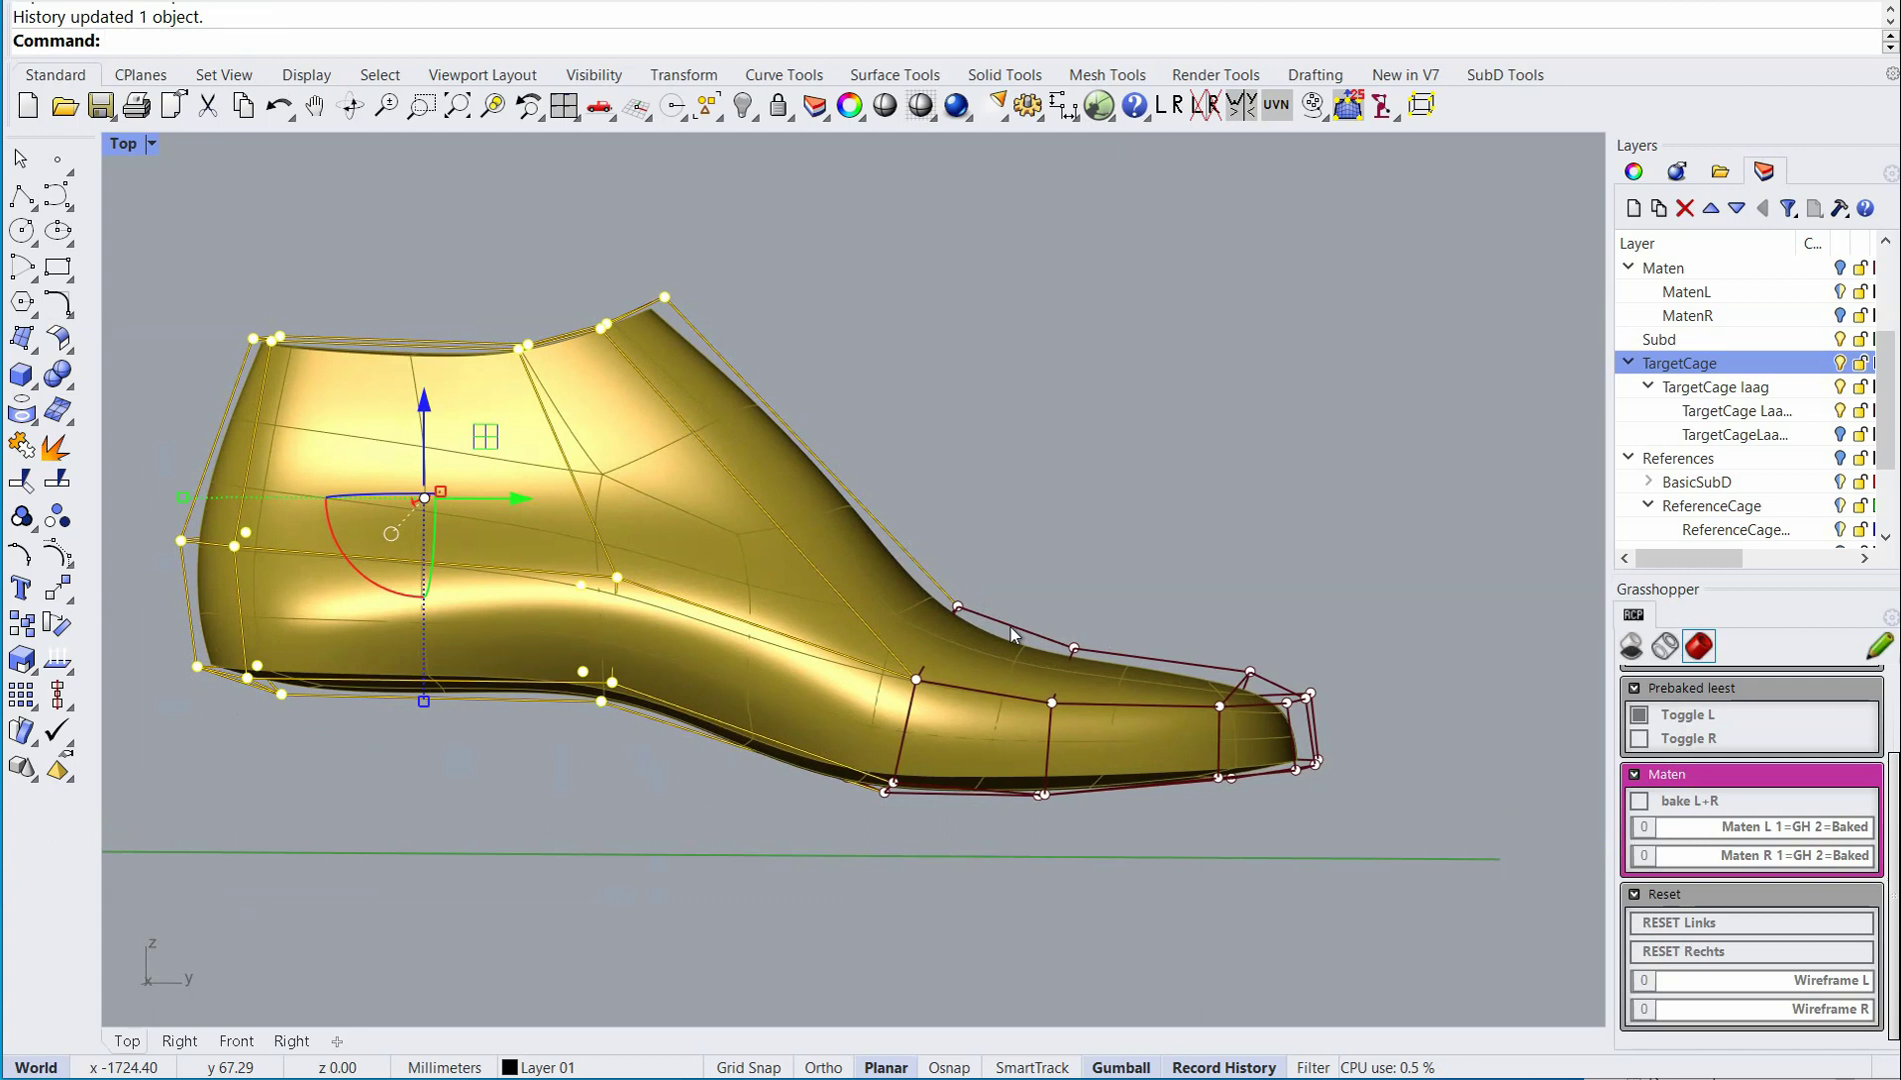
# Move the two upper cage points over the instep and forefoot up and slightly forward, one after the other.
pyautogui.click(957, 607)
pyautogui.moveTo(1019, 544); pyautogui.dragTo(1036, 520)
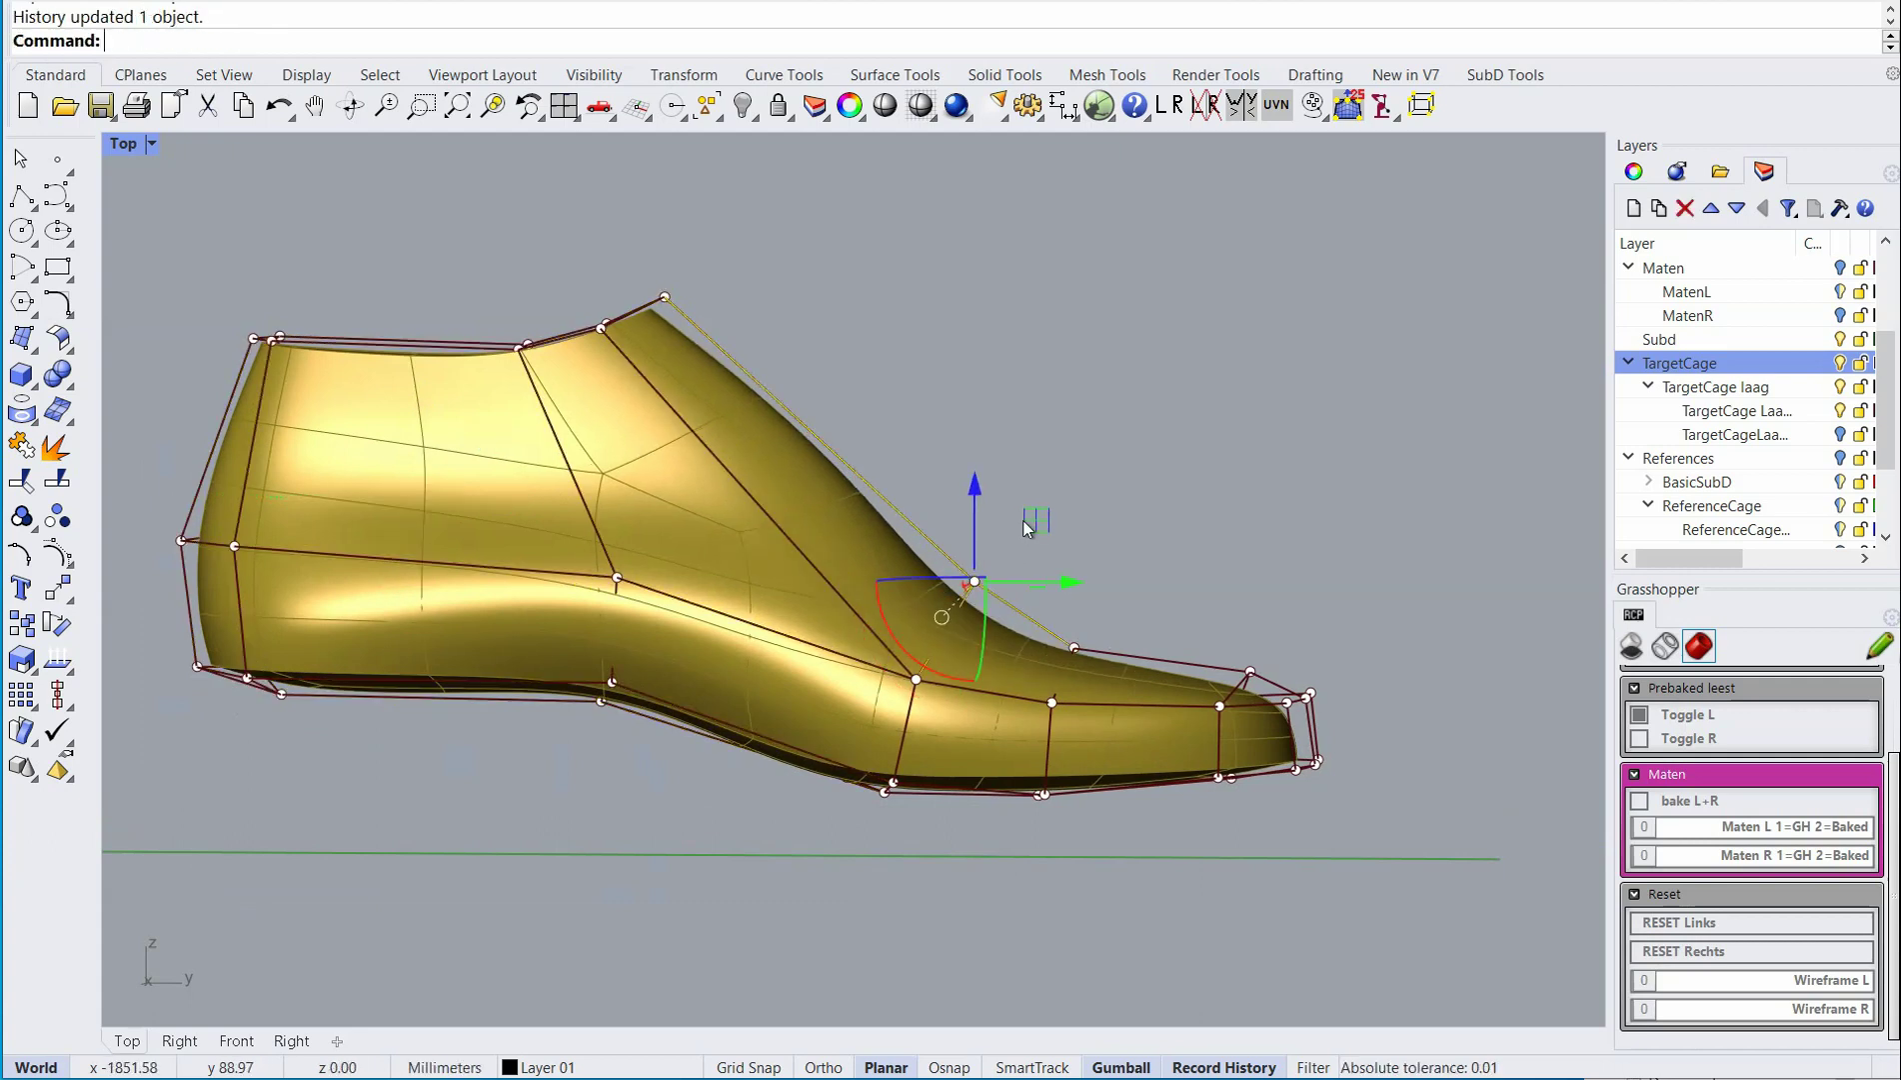
pyautogui.press('Escape')
pyautogui.click(1077, 648)
pyautogui.moveTo(1119, 602); pyautogui.dragTo(1135, 572)
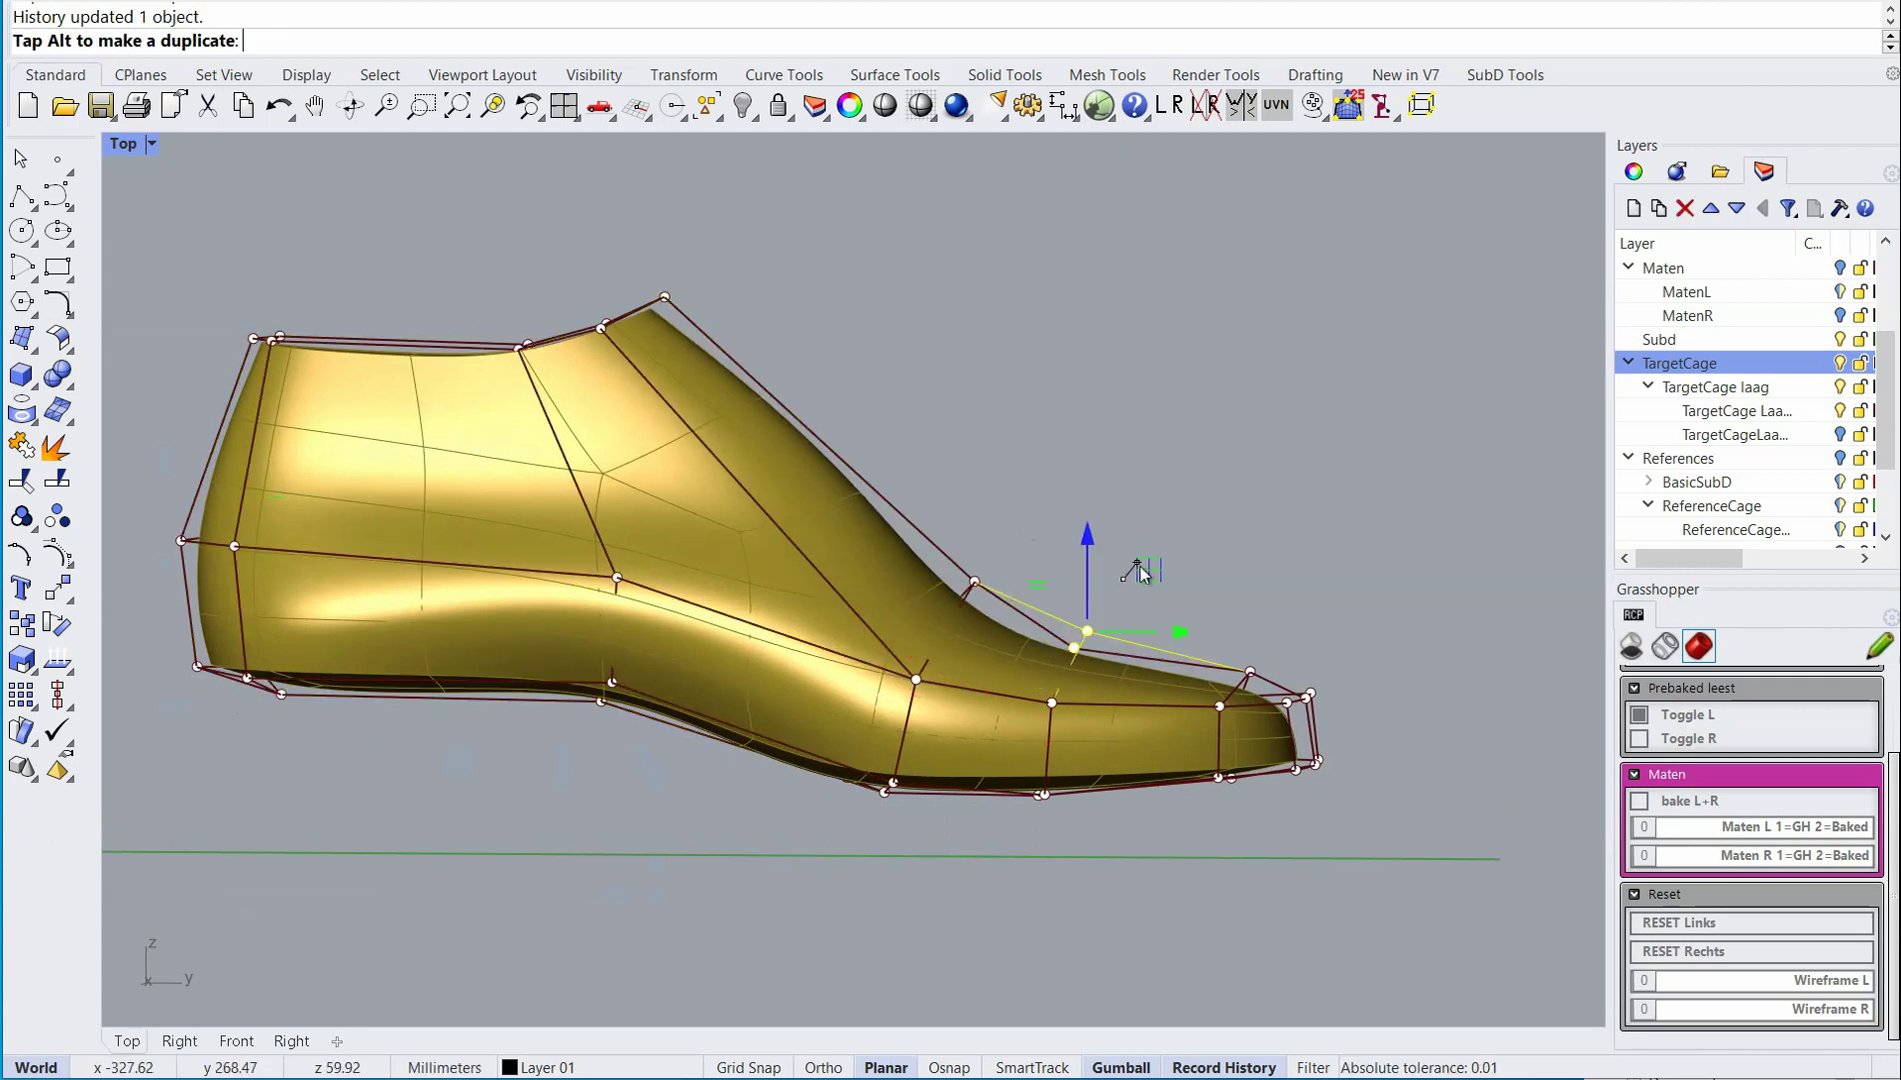
# Narrow the outer side of the forefoot by moving the cage's ball points and the points ahead of them inward.
pyautogui.moveTo(1226, 556); pyautogui.dragTo(1129, 640, button='right')
pyautogui.scroll(-5, 600, 464)
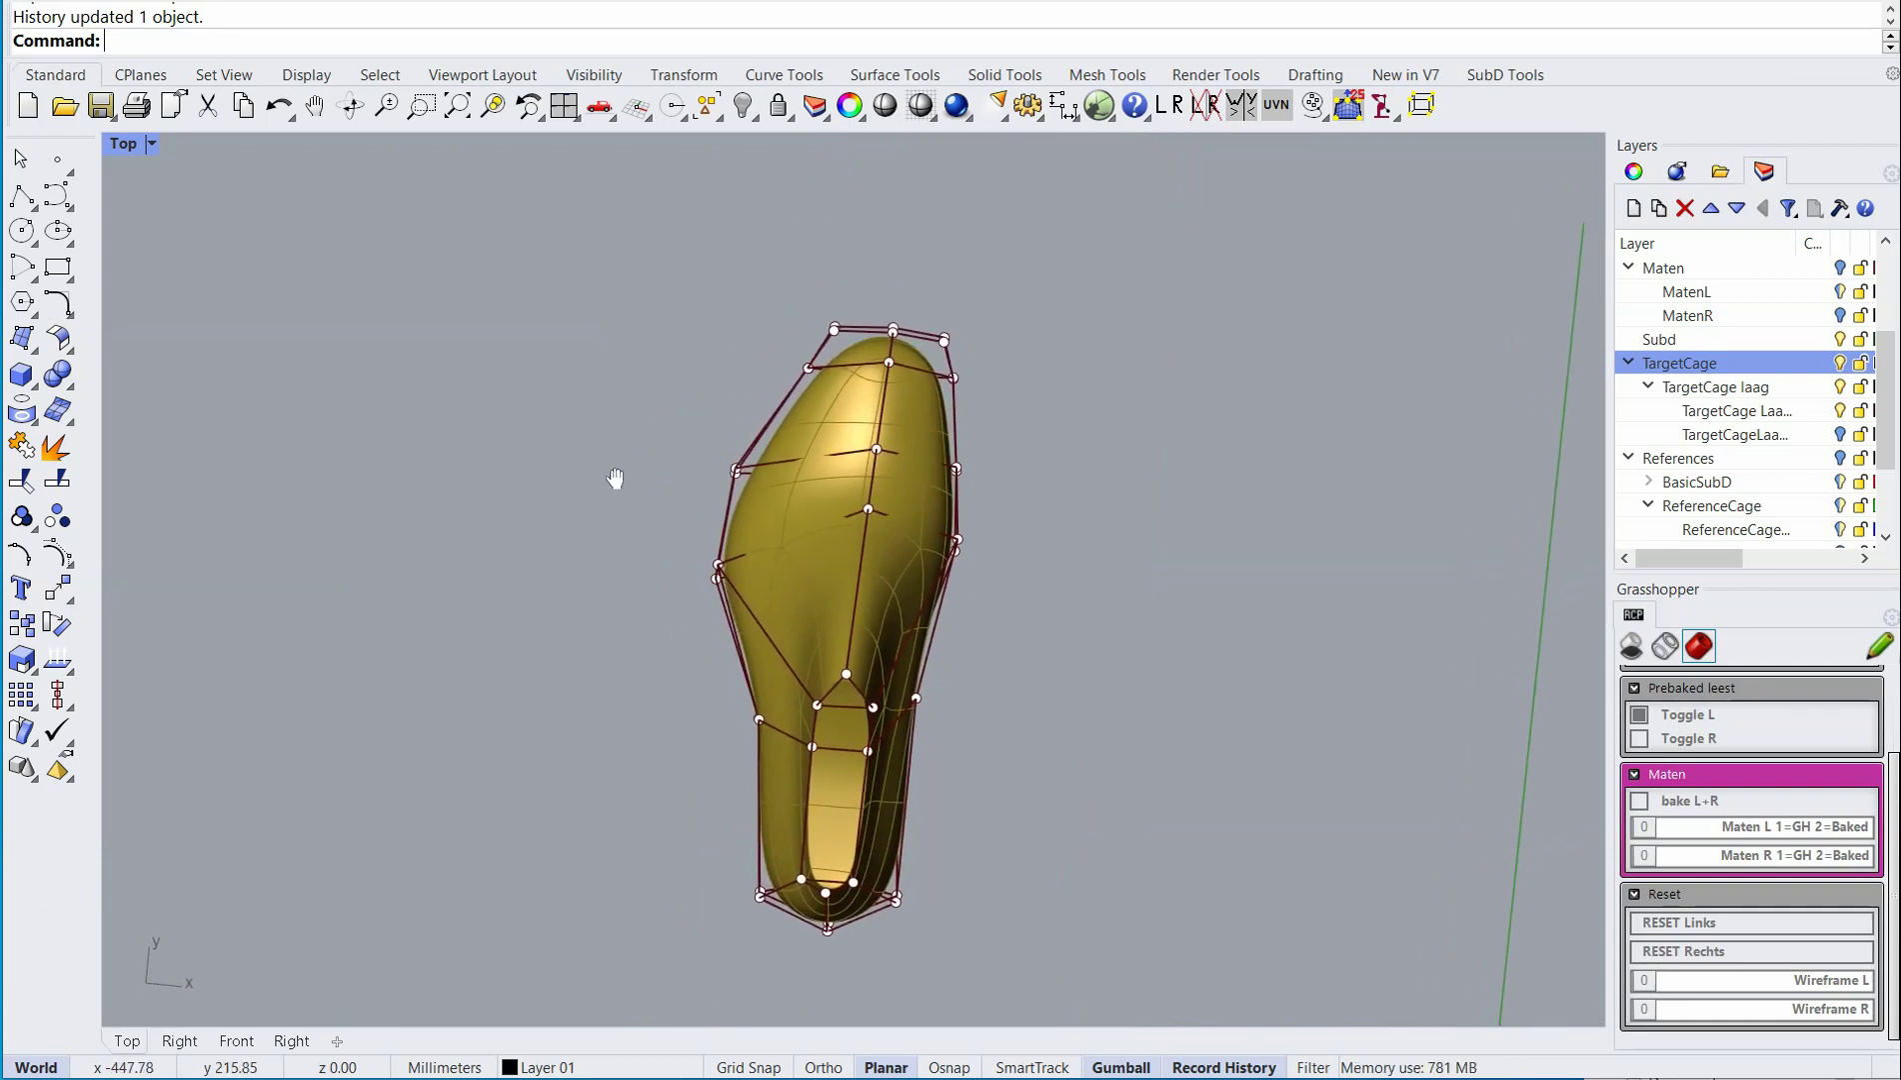
pyautogui.moveTo(638, 477); pyautogui.dragTo(783, 659)
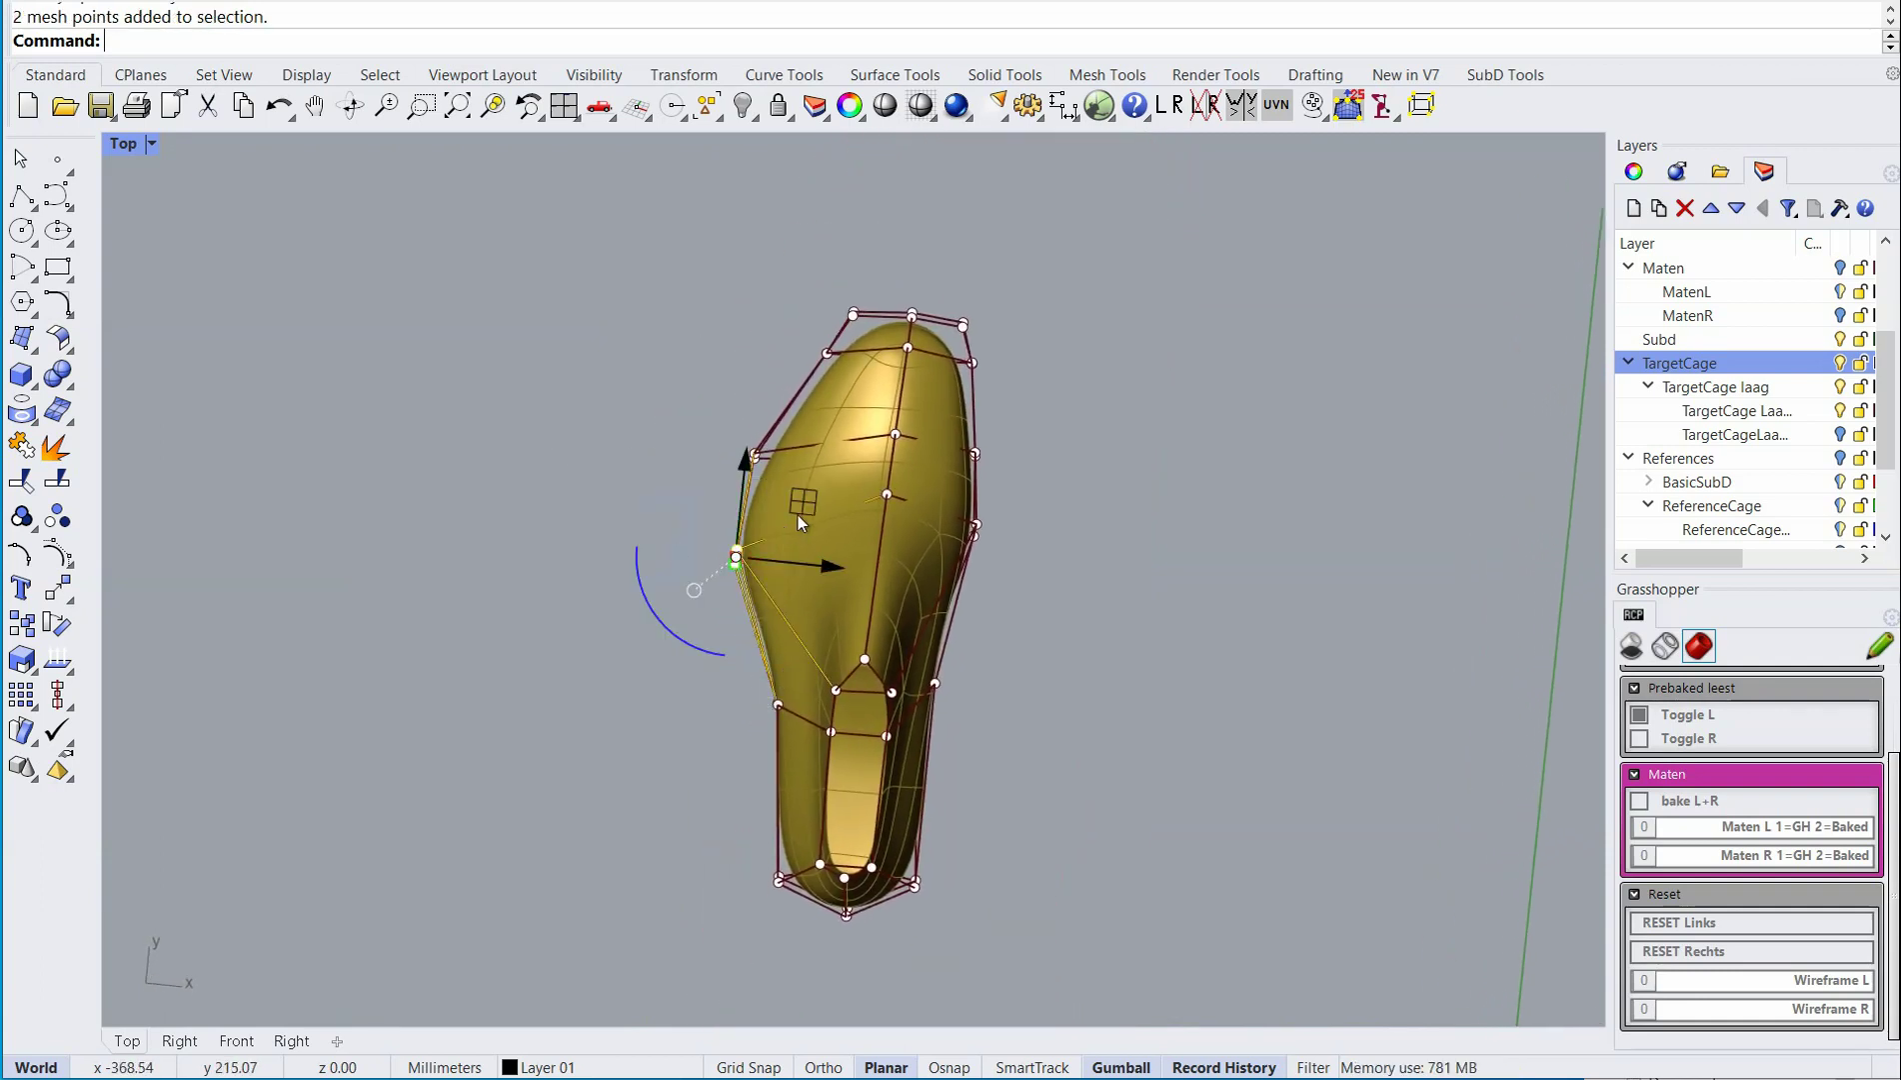
pyautogui.moveTo(797, 515); pyautogui.dragTo(831, 511)
pyautogui.click(650, 496)
pyautogui.moveTo(702, 429); pyautogui.dragTo(831, 446)
pyautogui.click(698, 822)
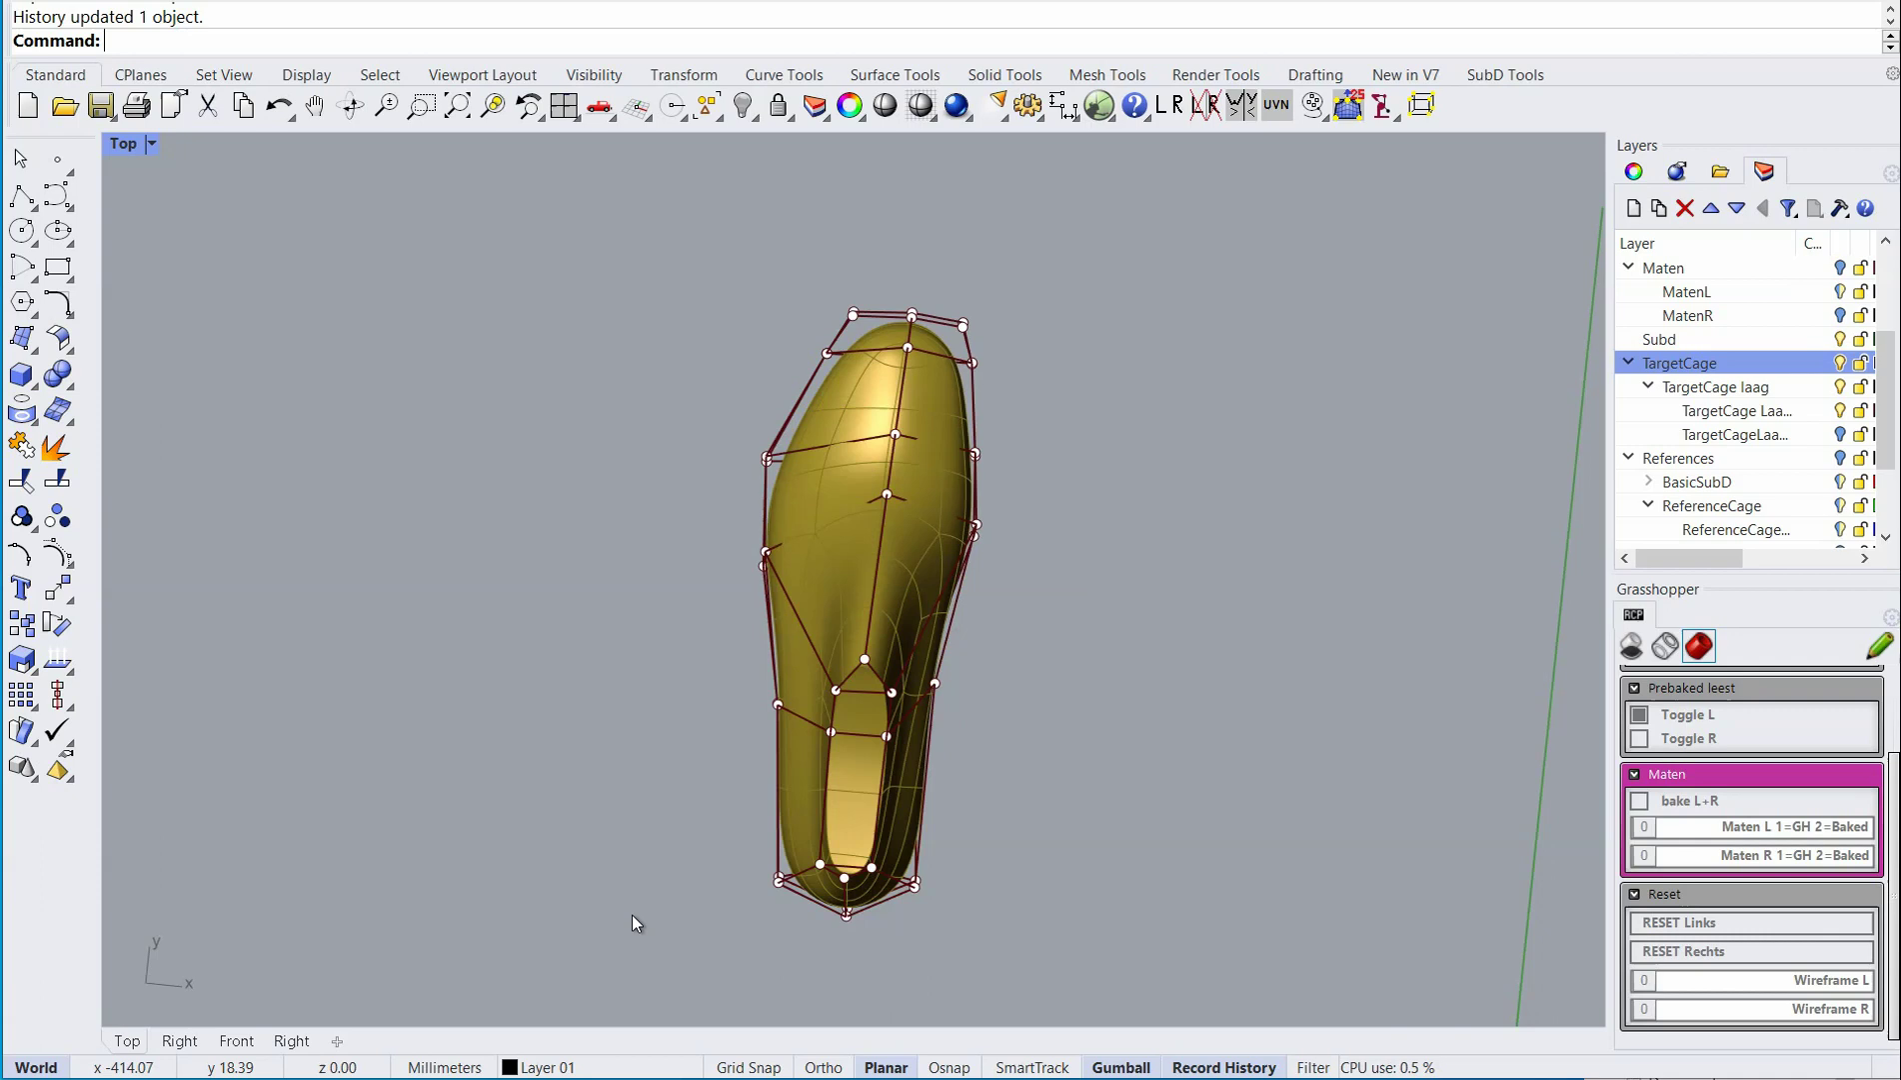
# Undo the cage point moves and the deletion of the green lasts, redo the deletion, and clear the point selection.
pyautogui.keyDown('ctrl'); pyautogui.keyDown('shift'); pyautogui.moveTo(632, 913); pyautogui.dragTo(547, 794, button='right'); pyautogui.keyUp('shift'); pyautogui.keyUp('ctrl')
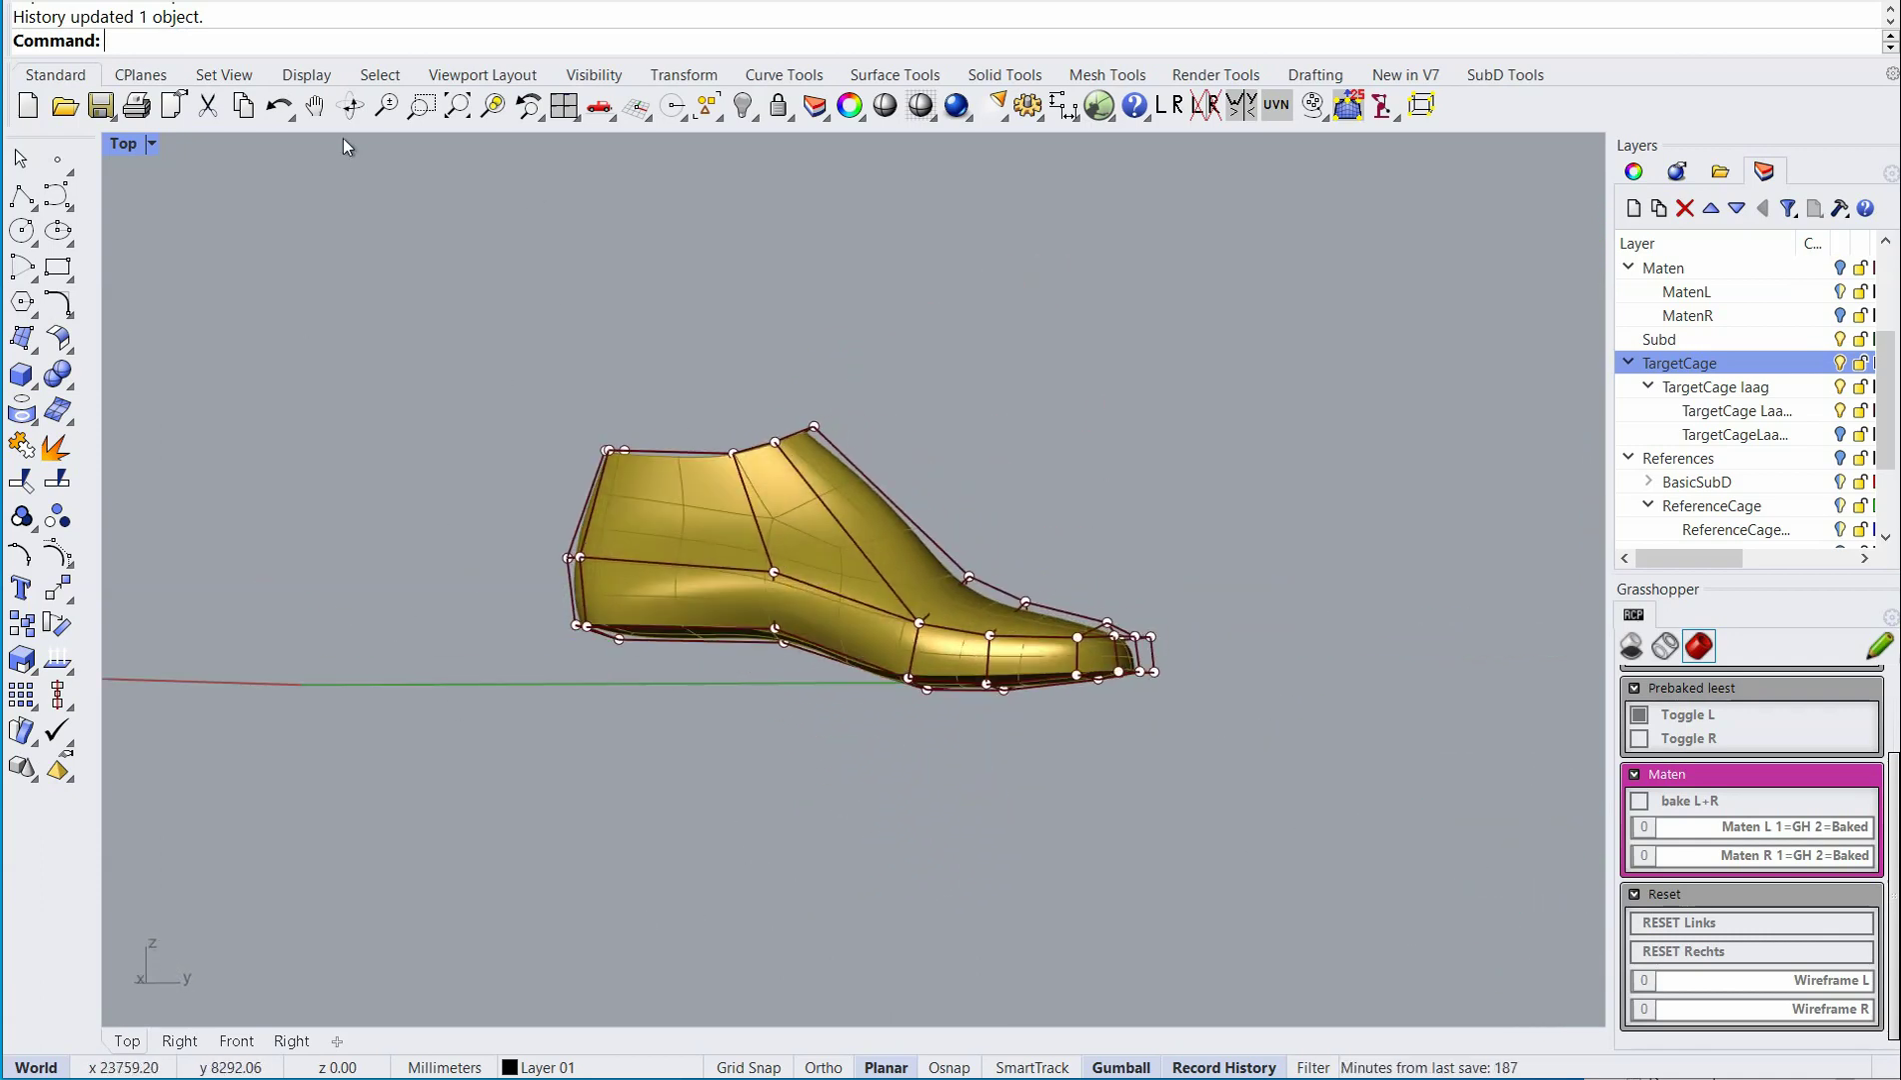
pyautogui.click(278, 105)
pyautogui.click(279, 105)
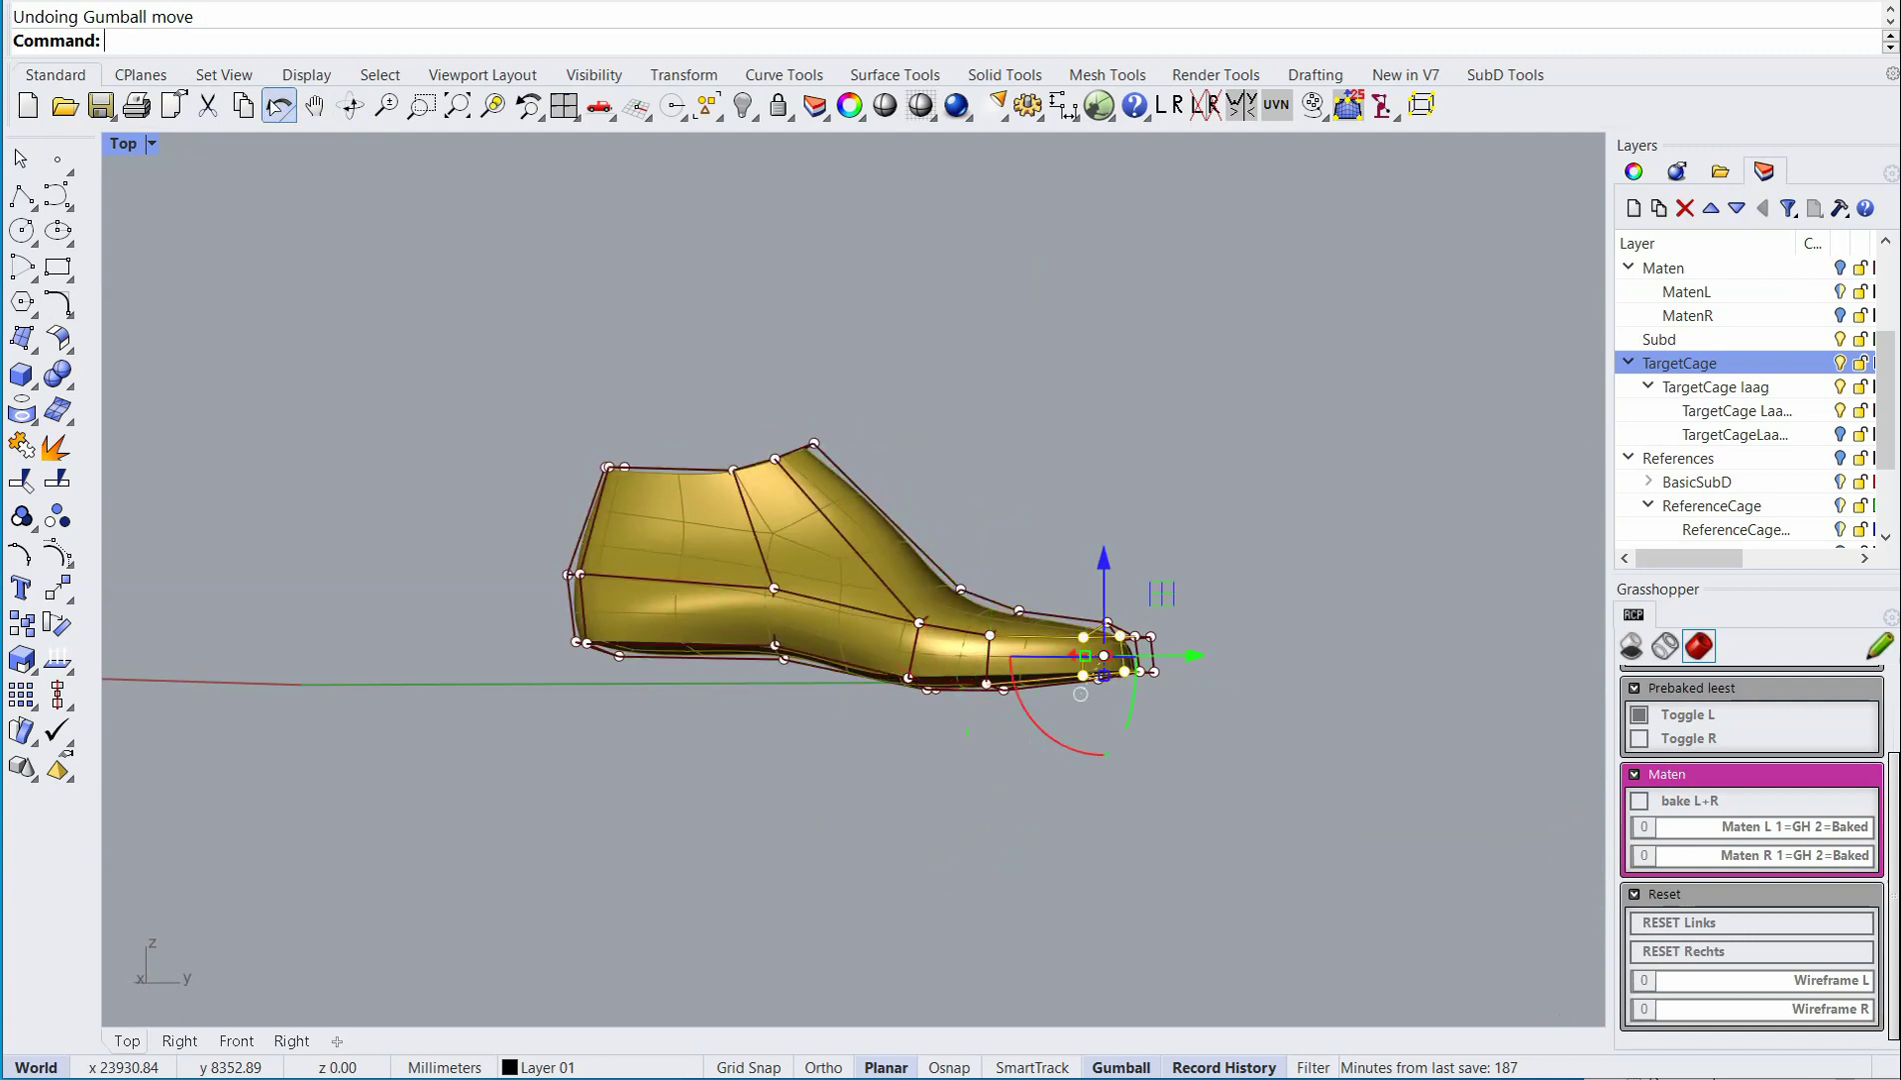
pyautogui.click(279, 105)
pyautogui.click(278, 106)
pyautogui.click(276, 107)
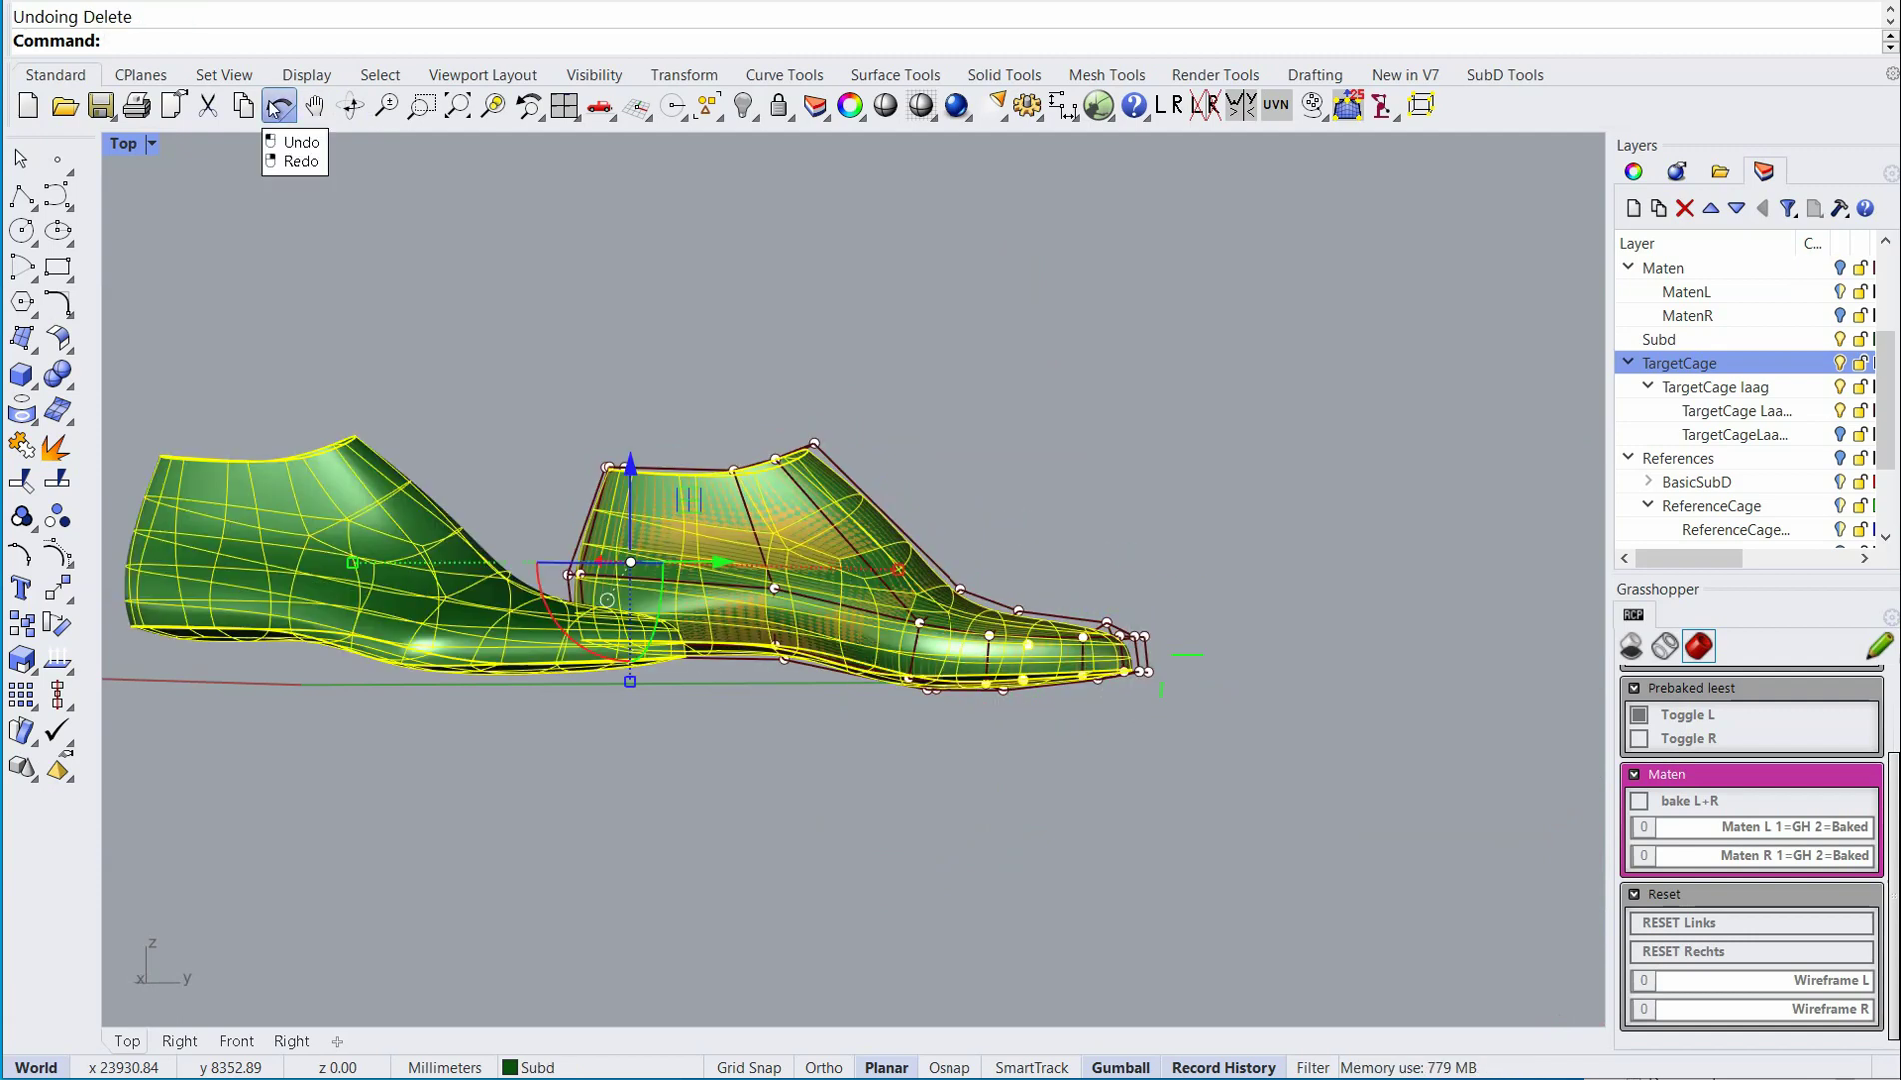
pyautogui.rightClick(276, 107)
pyautogui.rightClick(275, 107)
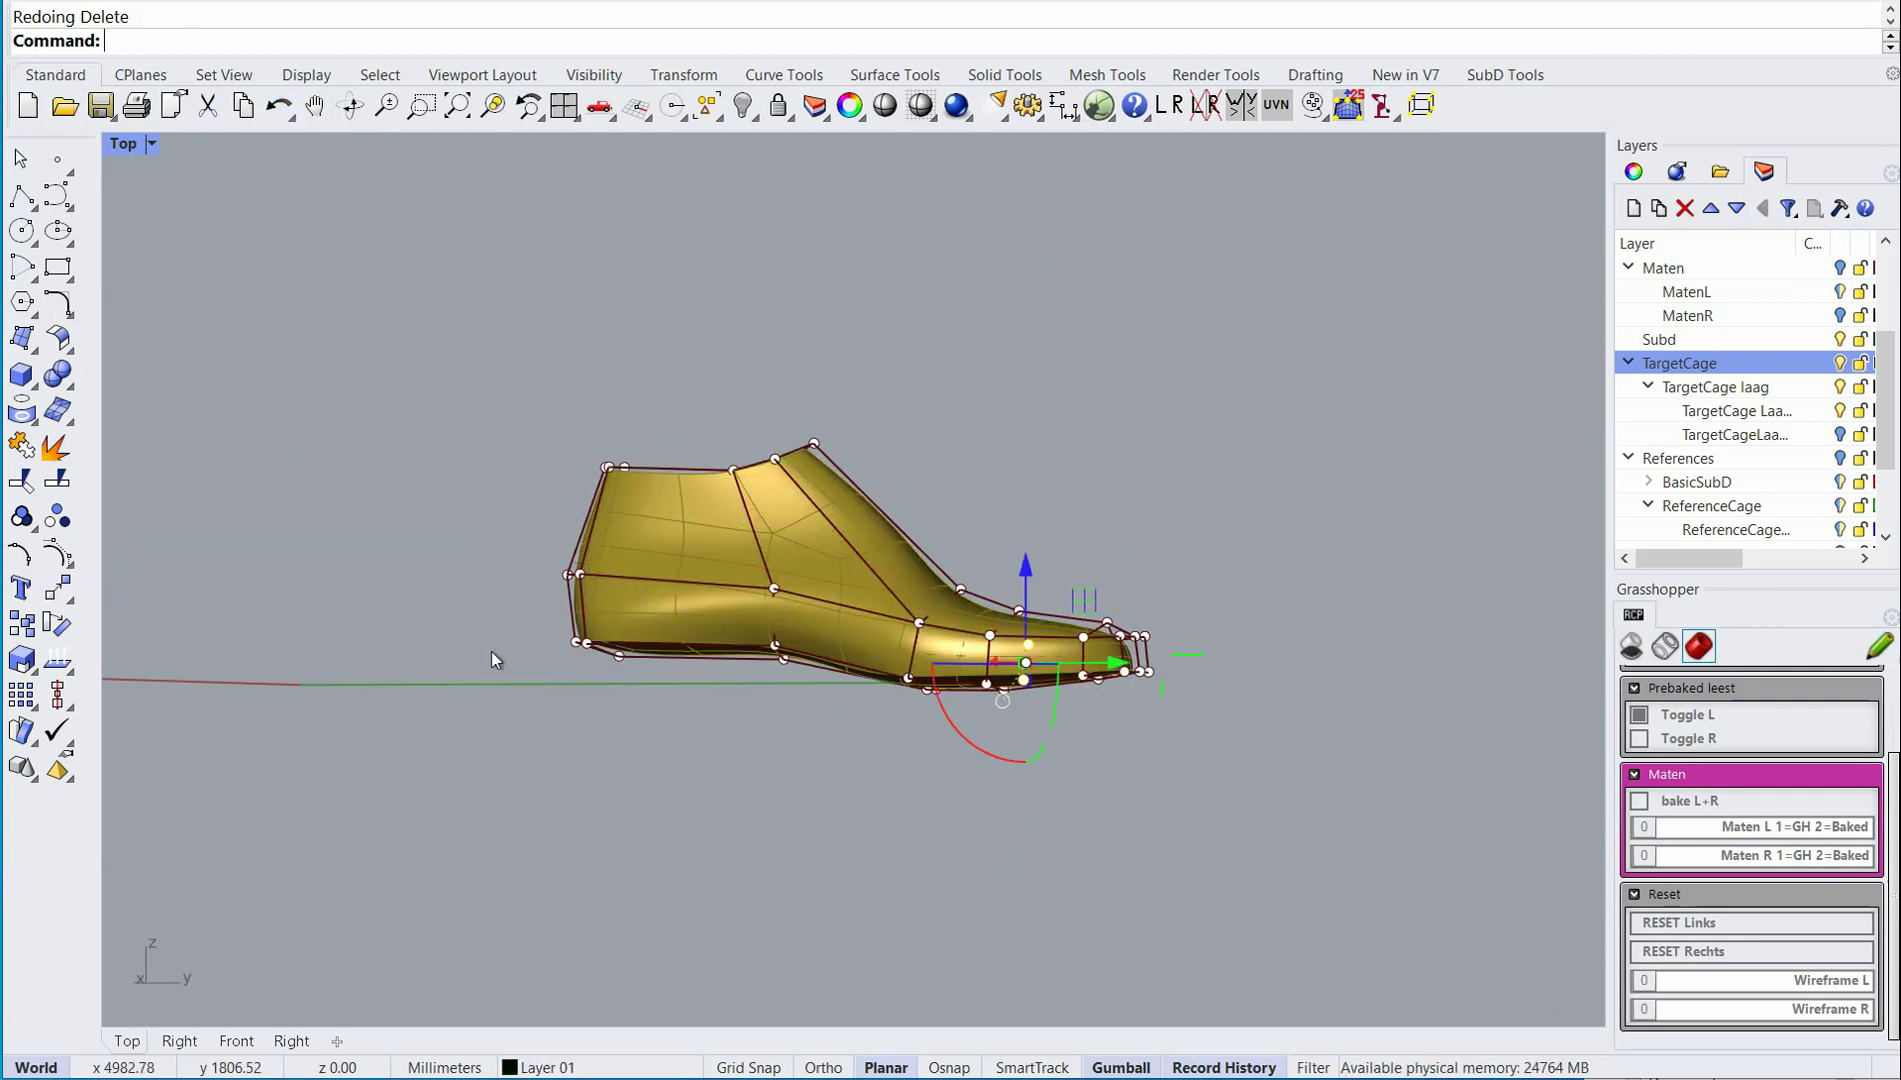
pyautogui.press('Escape')
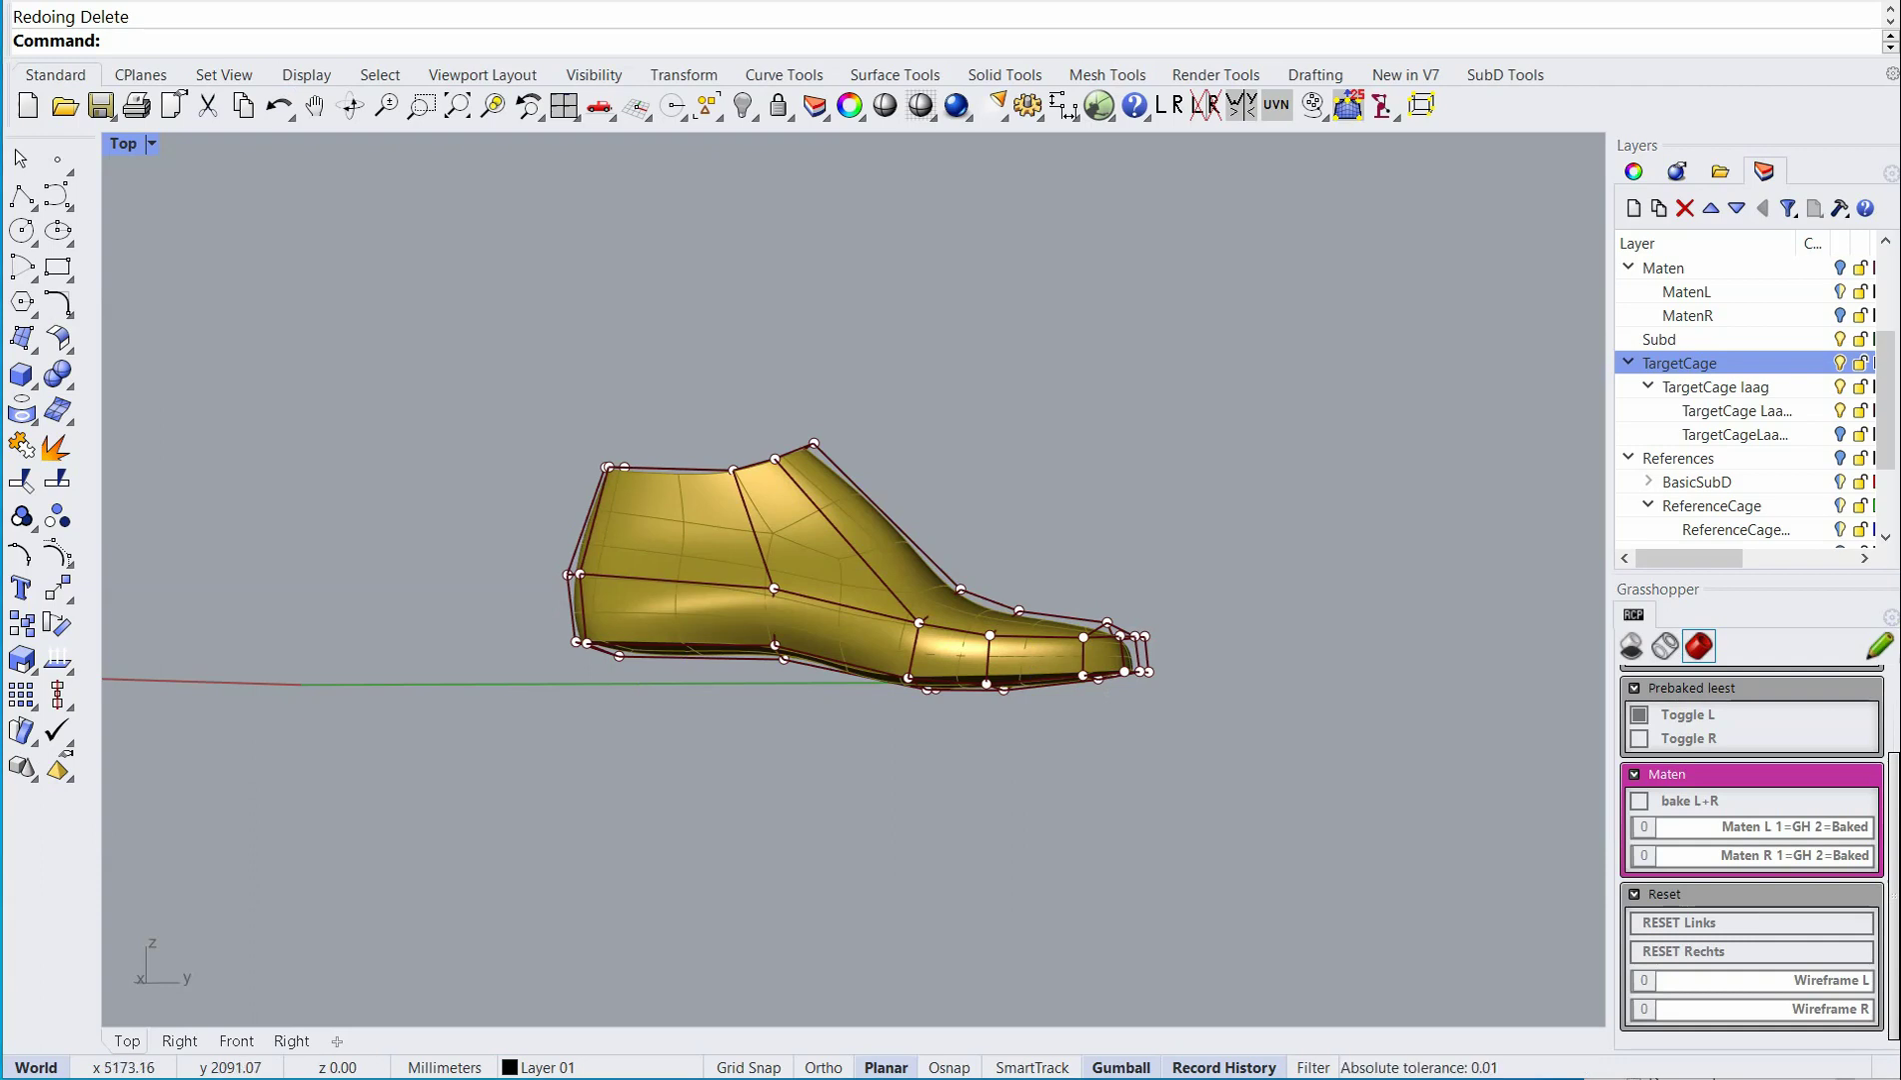
# Undo the green lasts' deletion and the preceding changes back past the TargetCage layer's visibility change.
pyautogui.keyDown('ctrl'); pyautogui.keyDown('shift'); pyautogui.moveTo(700, 460); pyautogui.dragTo(1052, 775, button='right'); pyautogui.keyUp('shift'); pyautogui.keyUp('ctrl')
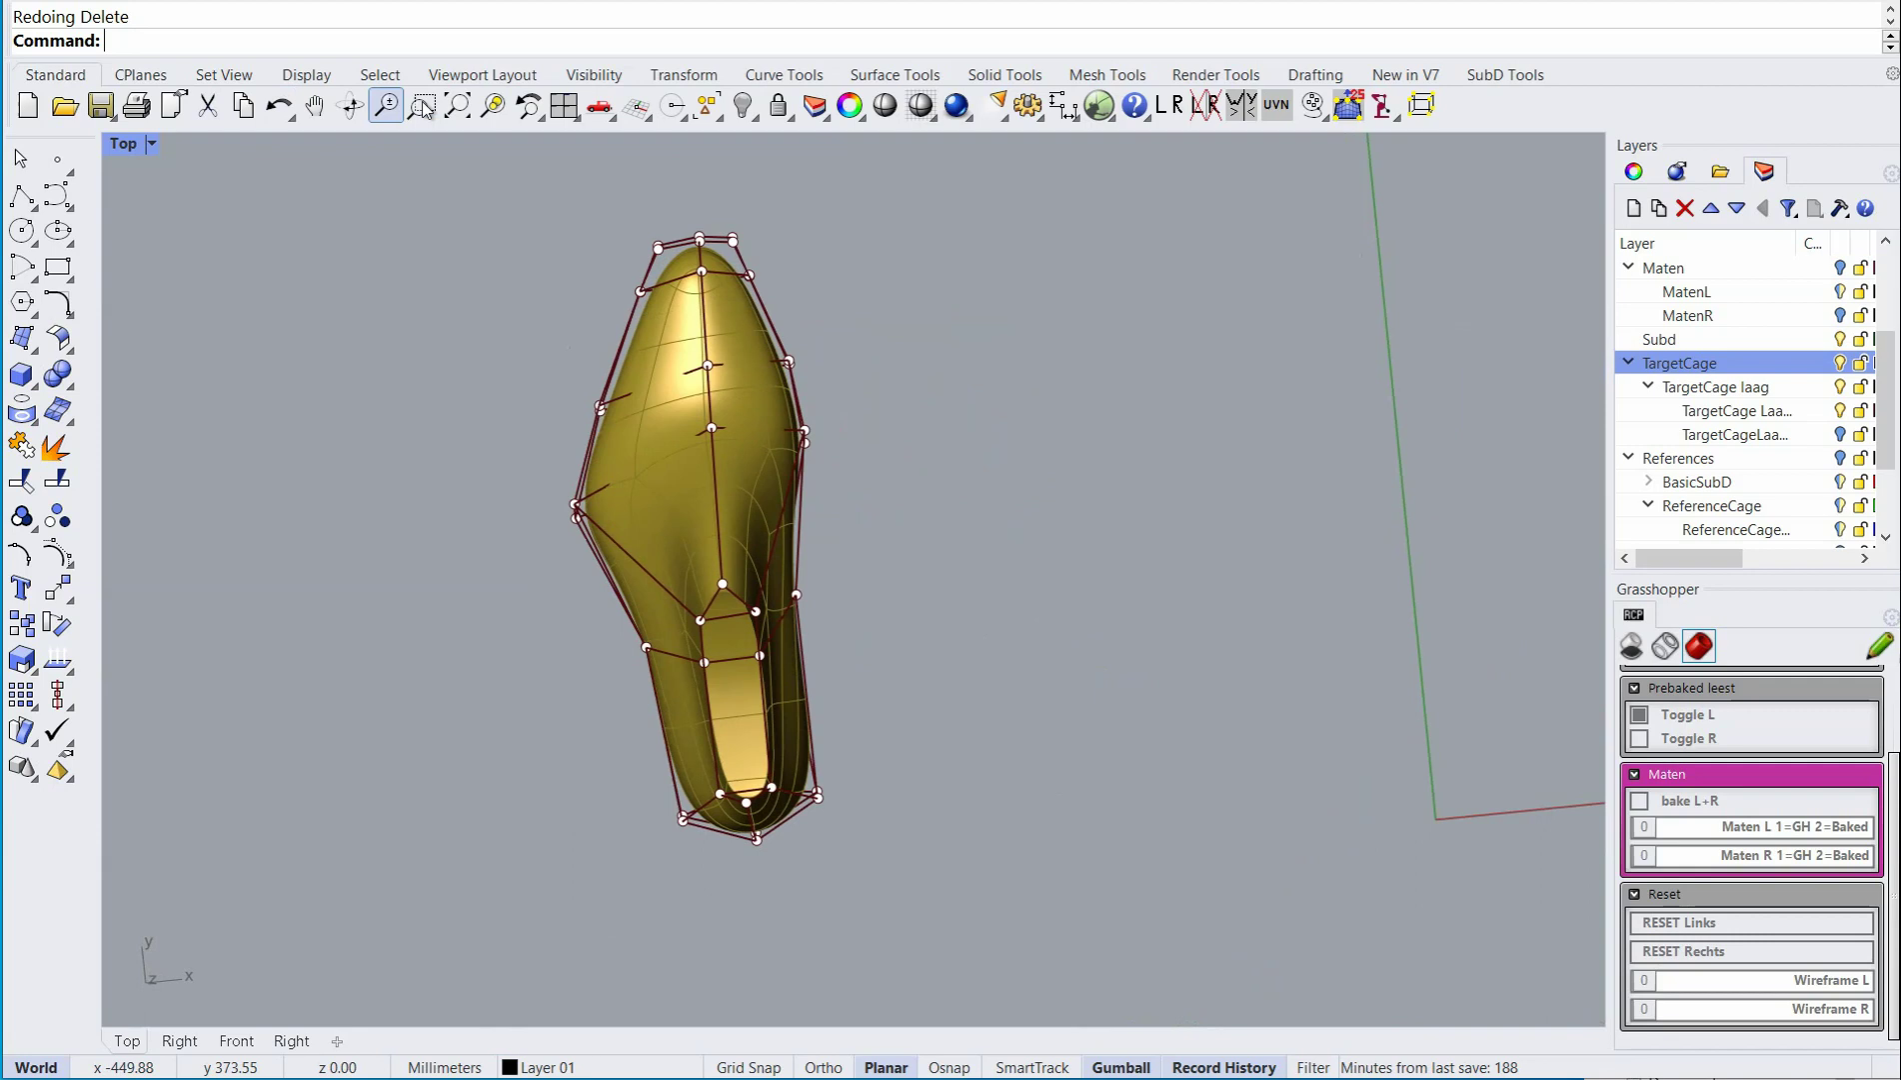
pyautogui.click(279, 106)
pyautogui.click(279, 106)
pyautogui.click(279, 106)
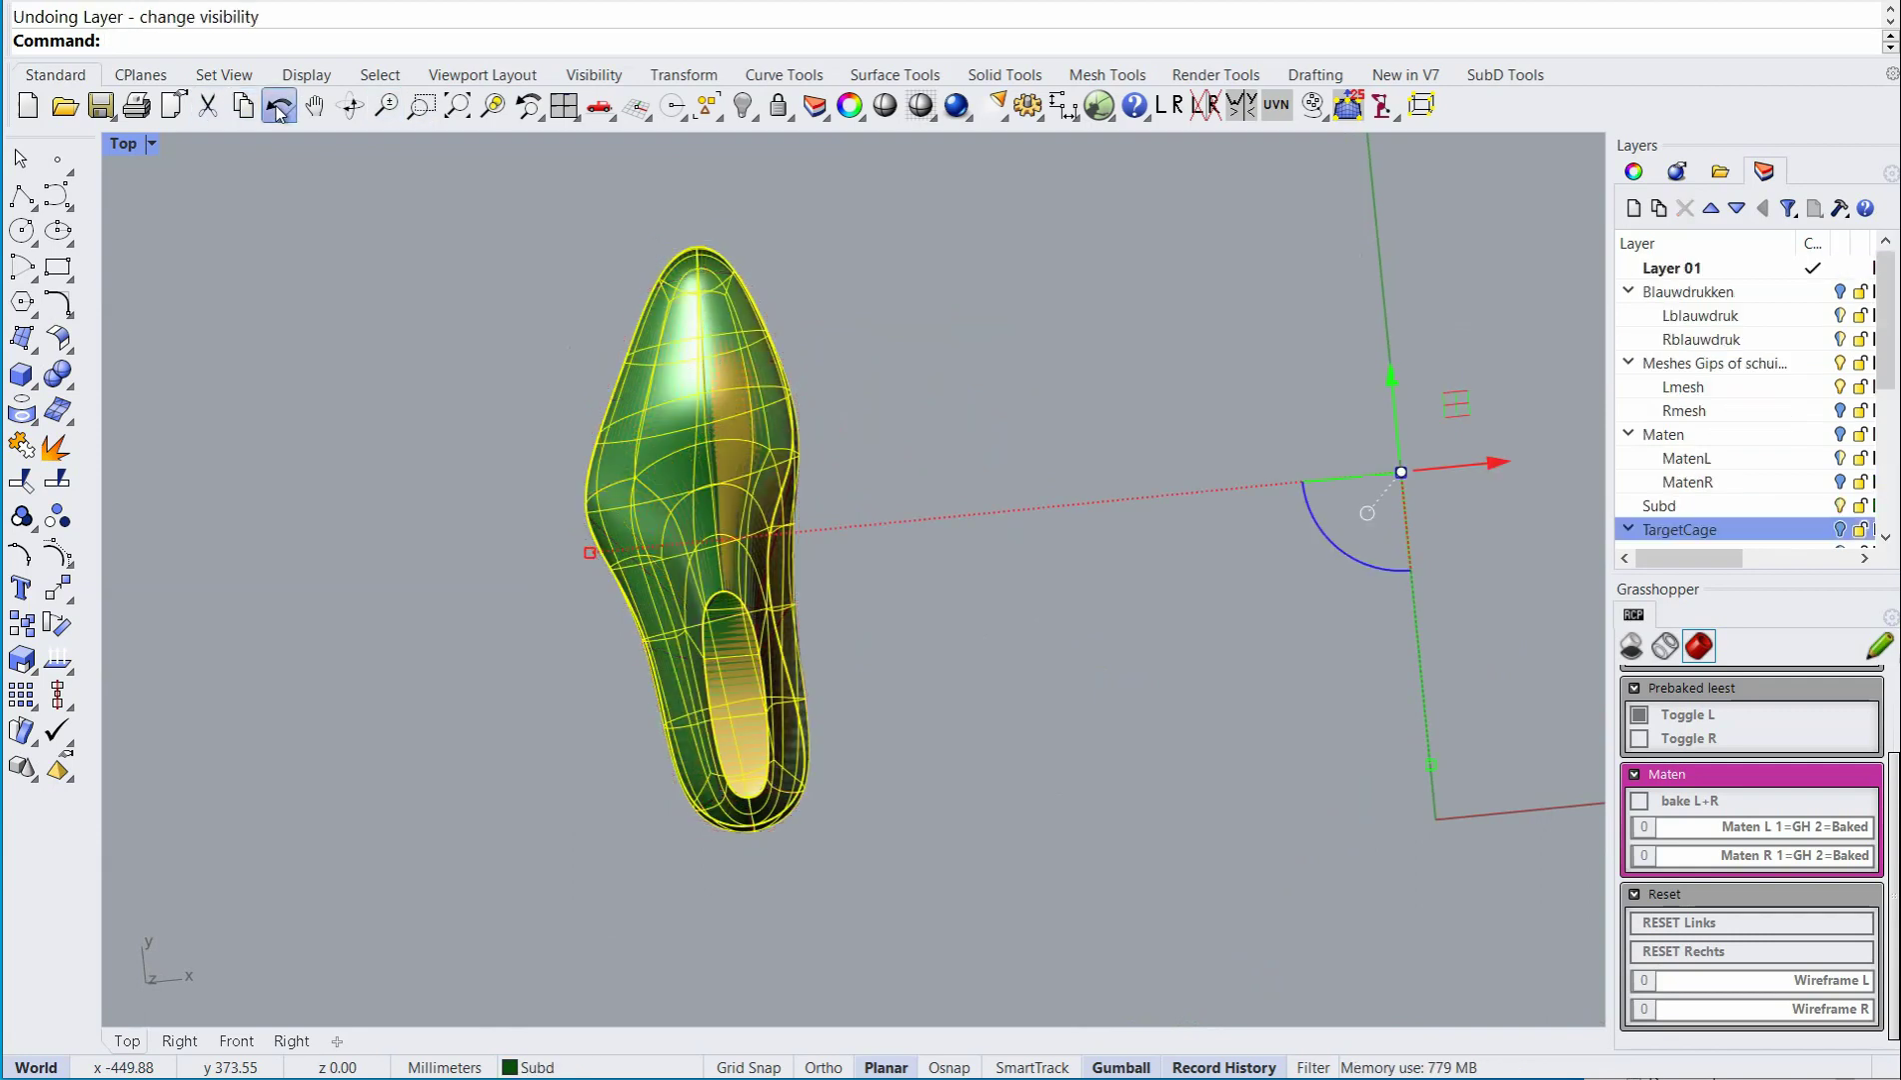
pyautogui.click(279, 106)
pyautogui.click(279, 106)
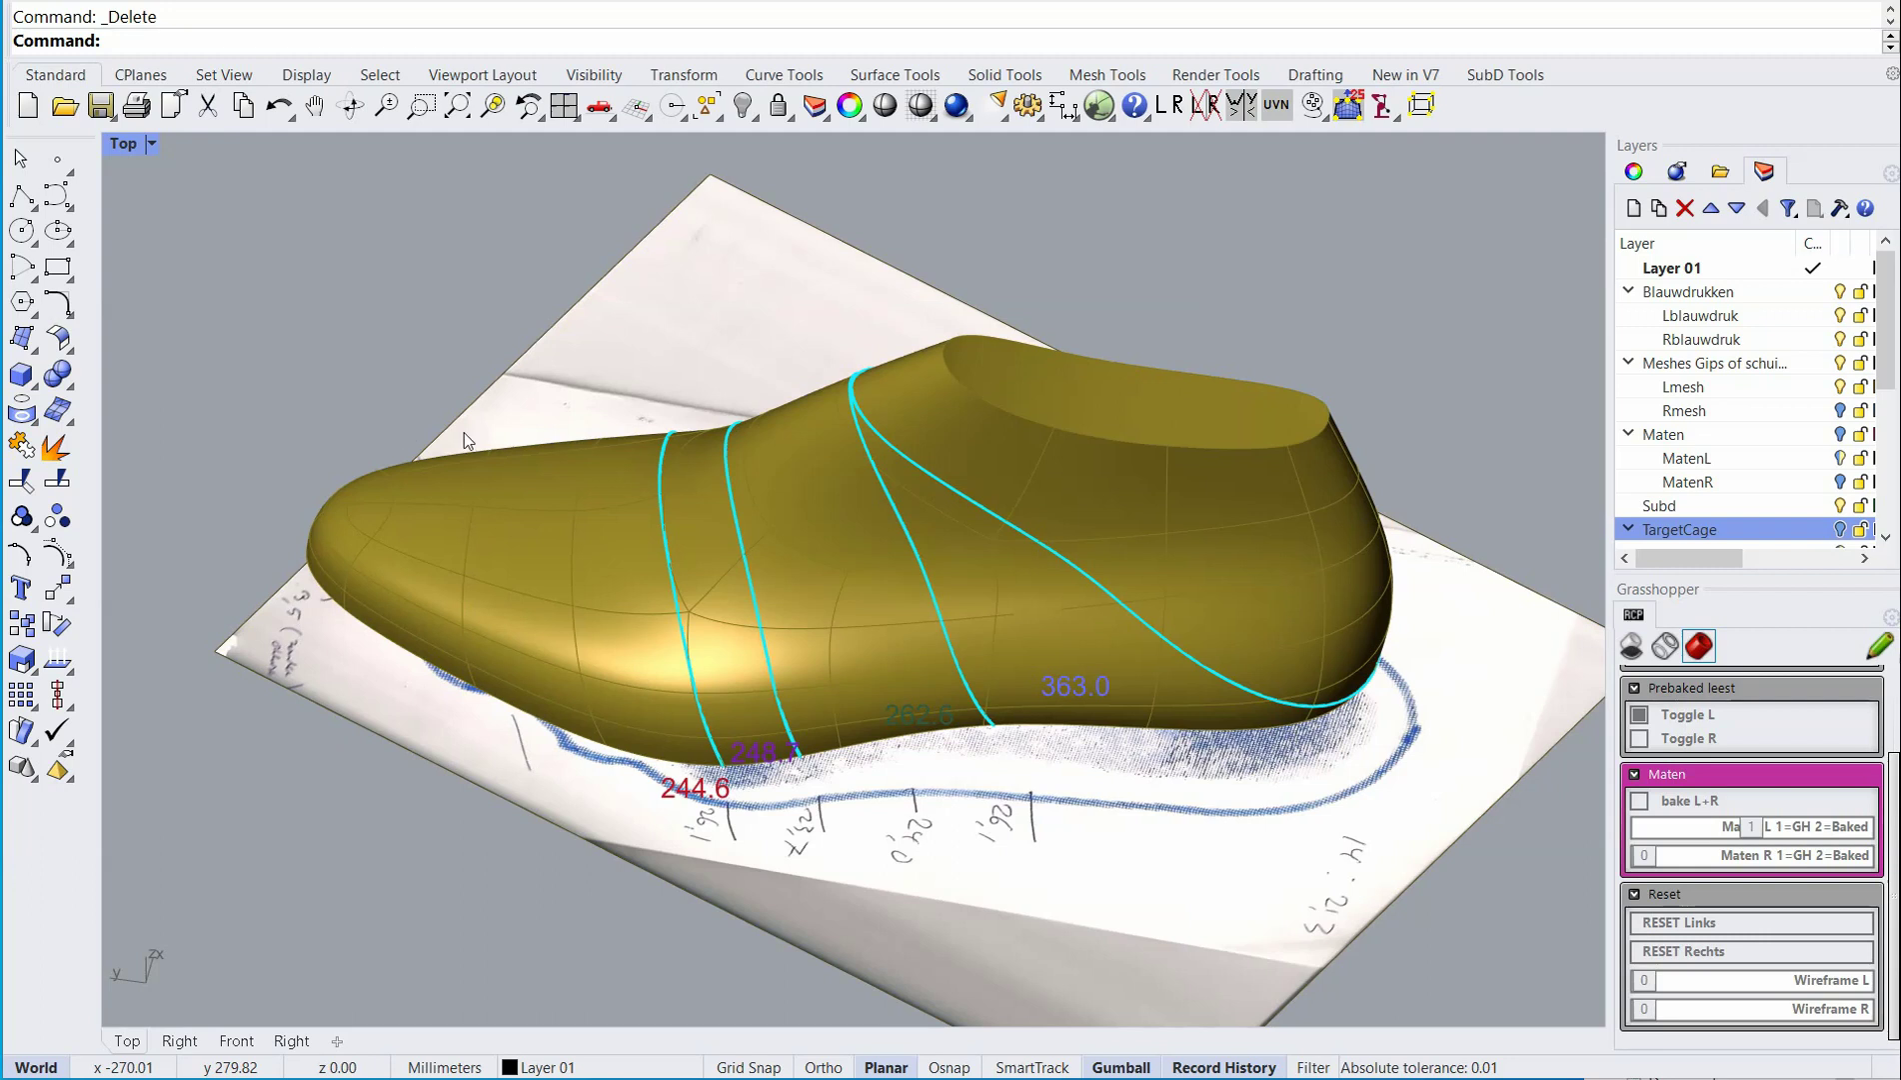
# Show the Maten layer and inspect its measurement planes and girth lines around the gold last above the footprint blueprint.
pyautogui.moveTo(464, 440); pyautogui.dragTo(831, 515, button='right')
pyautogui.moveTo(868, 630); pyautogui.dragTo(1287, 833, button='right')
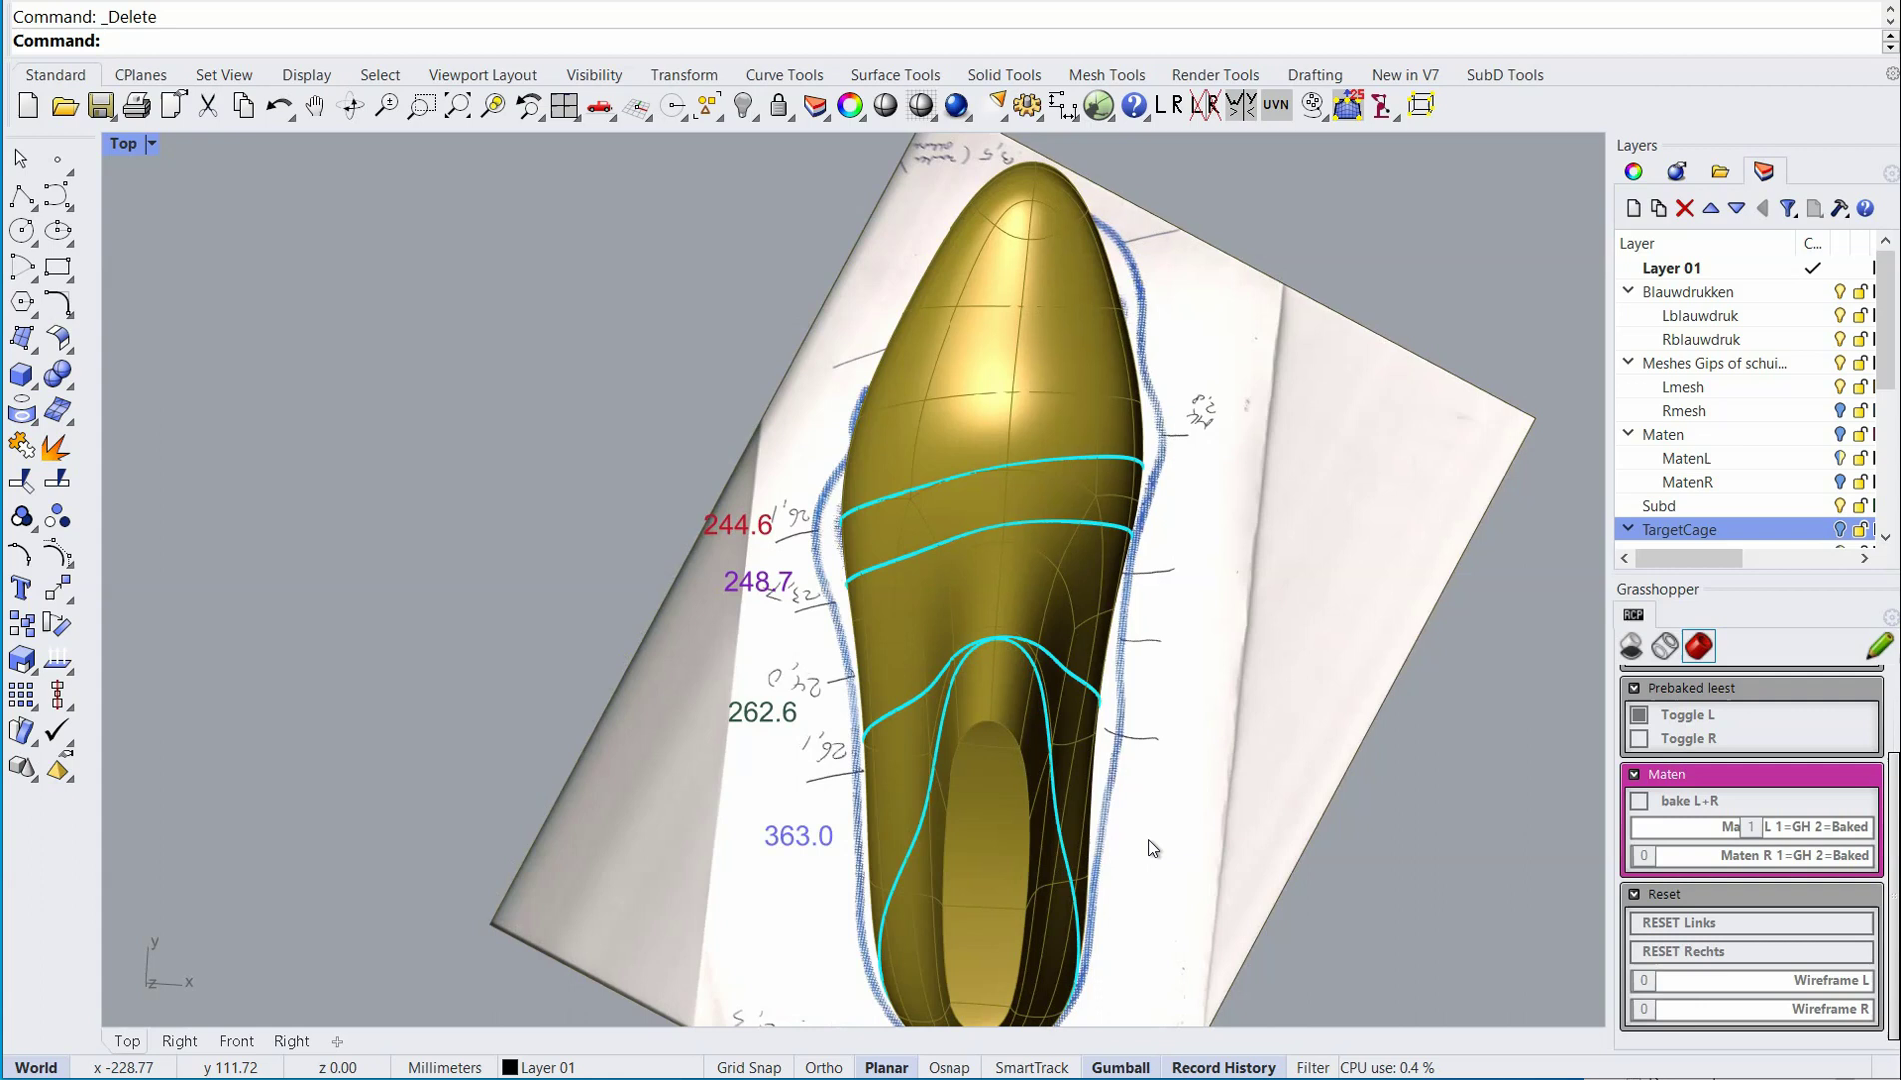
pyautogui.scroll(-2, 1300, 825)
pyautogui.click(1840, 435)
pyautogui.keyDown('ctrl'); pyautogui.keyDown('shift'); pyautogui.moveTo(170, 732); pyautogui.dragTo(649, 625, button='right'); pyautogui.keyUp('shift'); pyautogui.keyUp('ctrl')
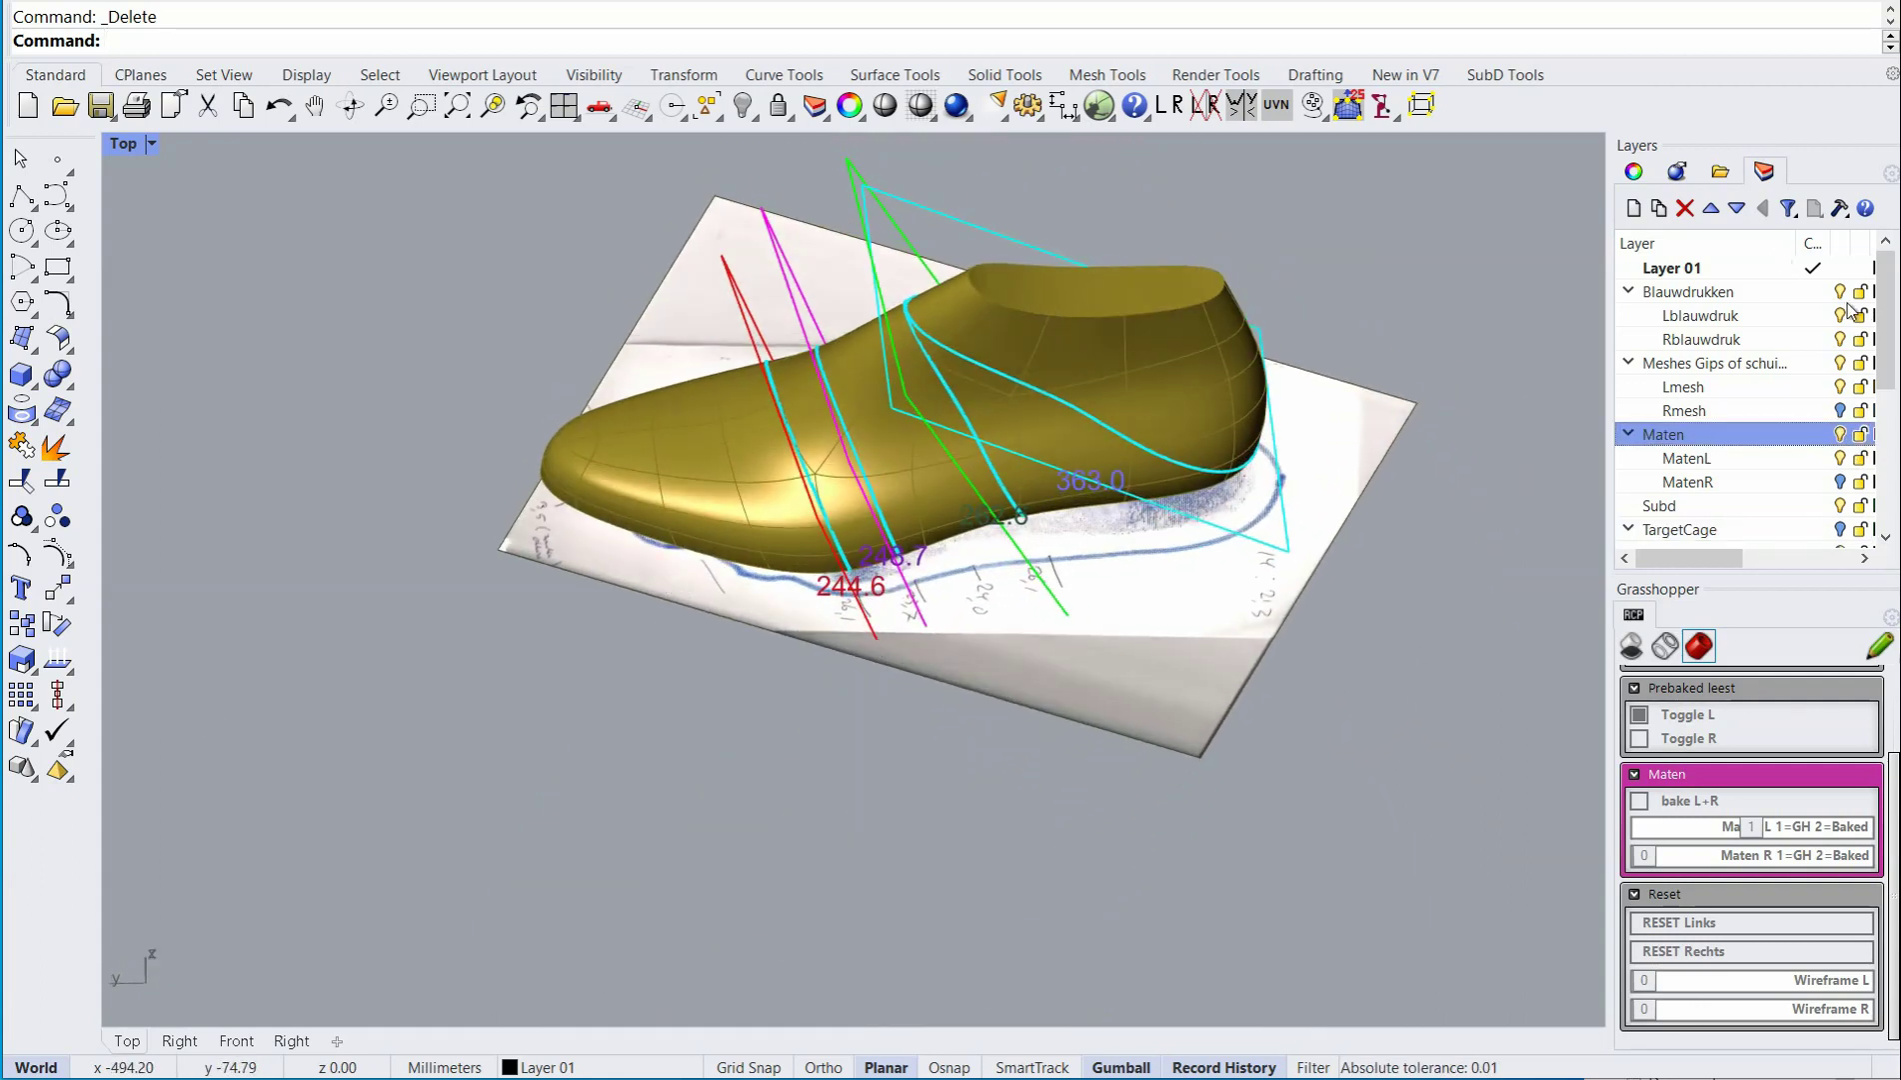
pyautogui.moveTo(1284, 555); pyautogui.dragTo(932, 429, button='right')
# Move the foremost red measurement plane across the ball of the last, using the footprint blueprint as reference.
pyautogui.click(566, 455)
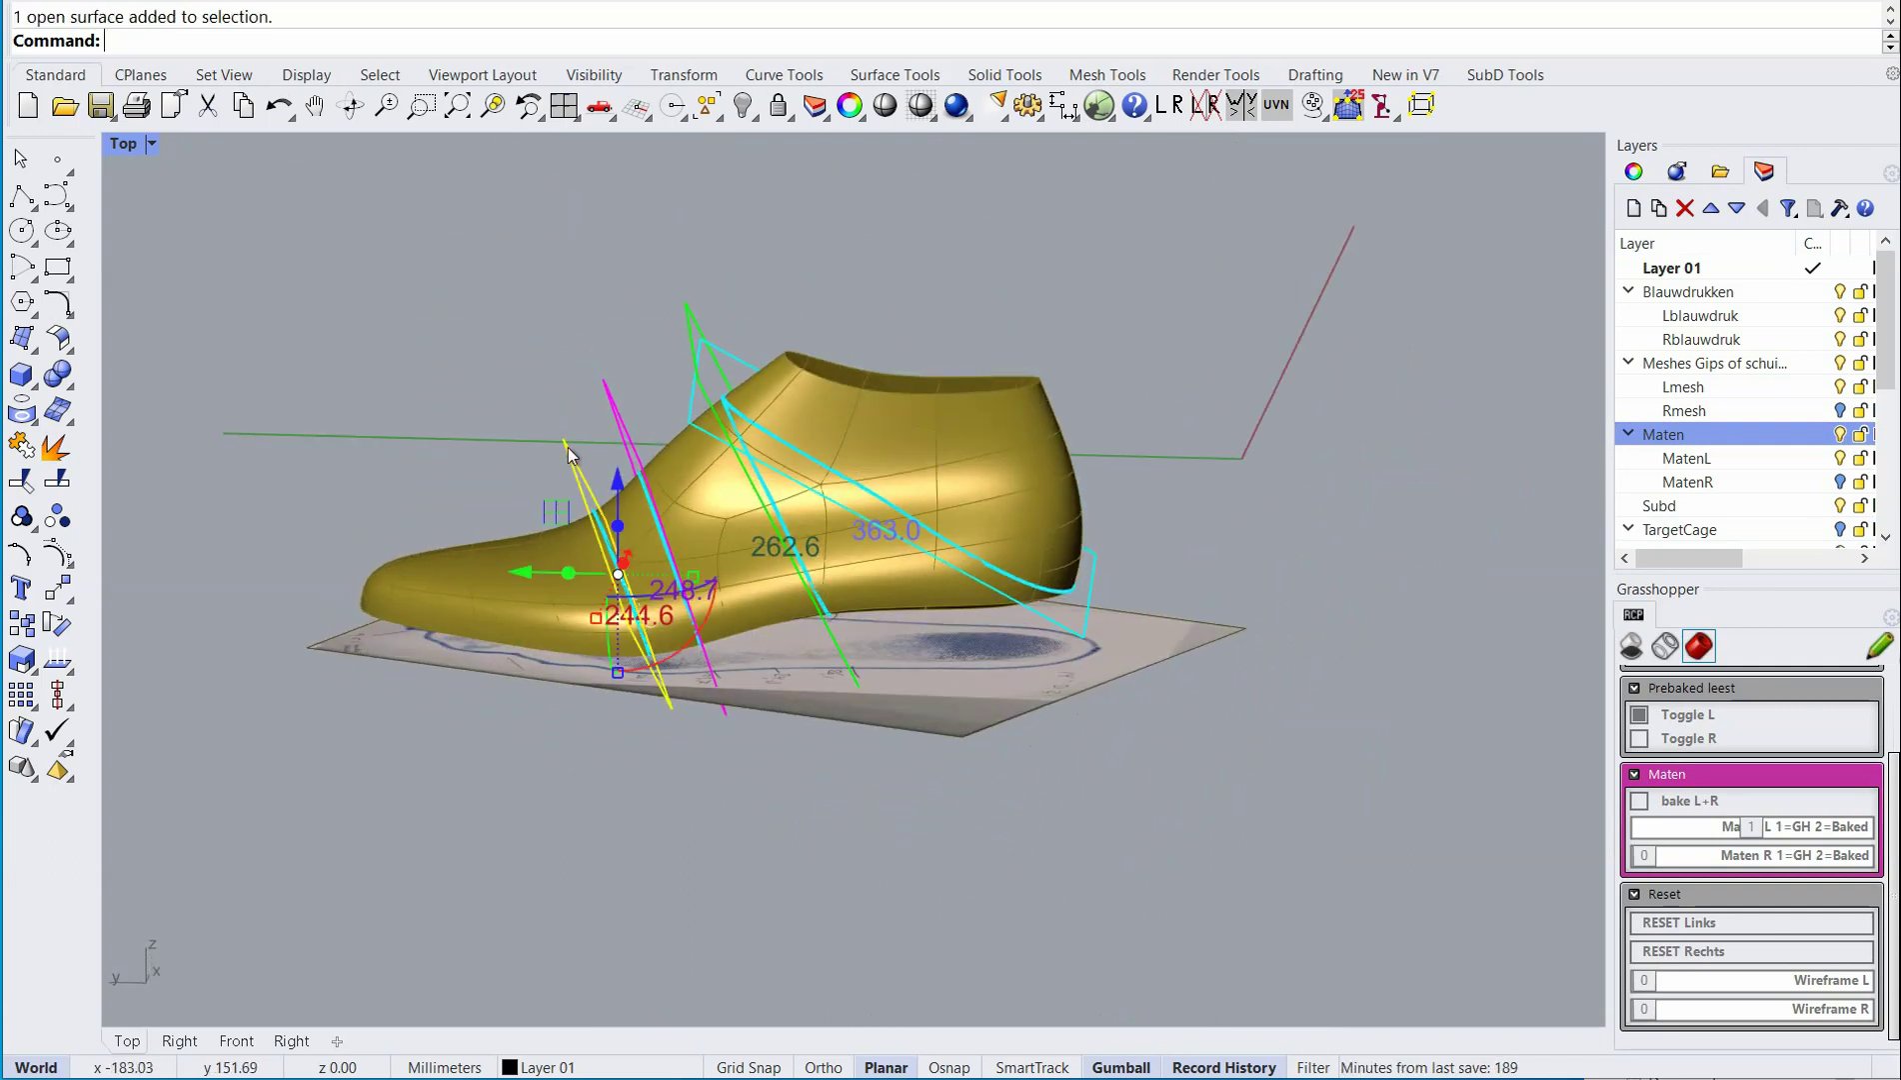
pyautogui.moveTo(573, 446); pyautogui.dragTo(707, 825, button='right')
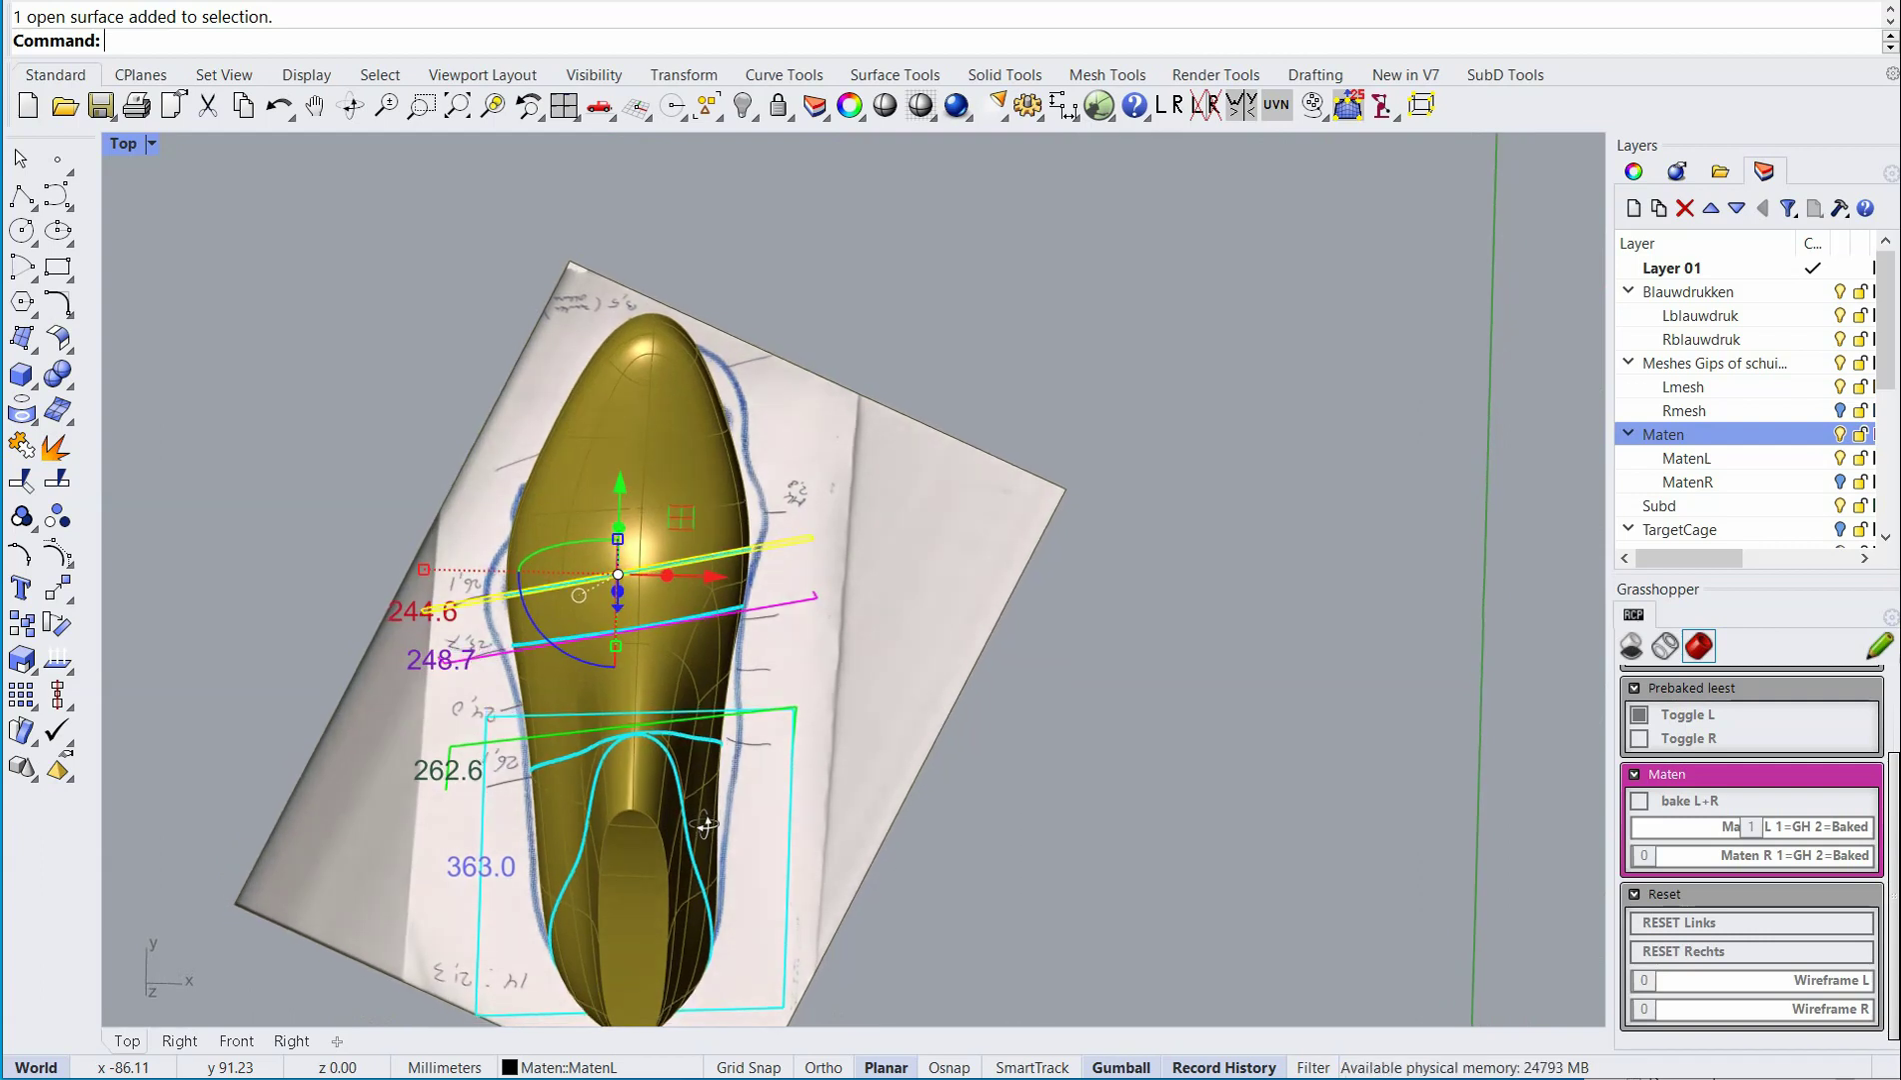
pyautogui.scroll(4, 762, 608)
pyautogui.keyDown('shift'); pyautogui.moveTo(747, 600); pyautogui.dragTo(920, 557, button='right'); pyautogui.keyUp('shift')
pyautogui.moveTo(766, 462); pyautogui.dragTo(689, 573)
pyautogui.moveTo(689, 574); pyautogui.dragTo(957, 218, button='right')
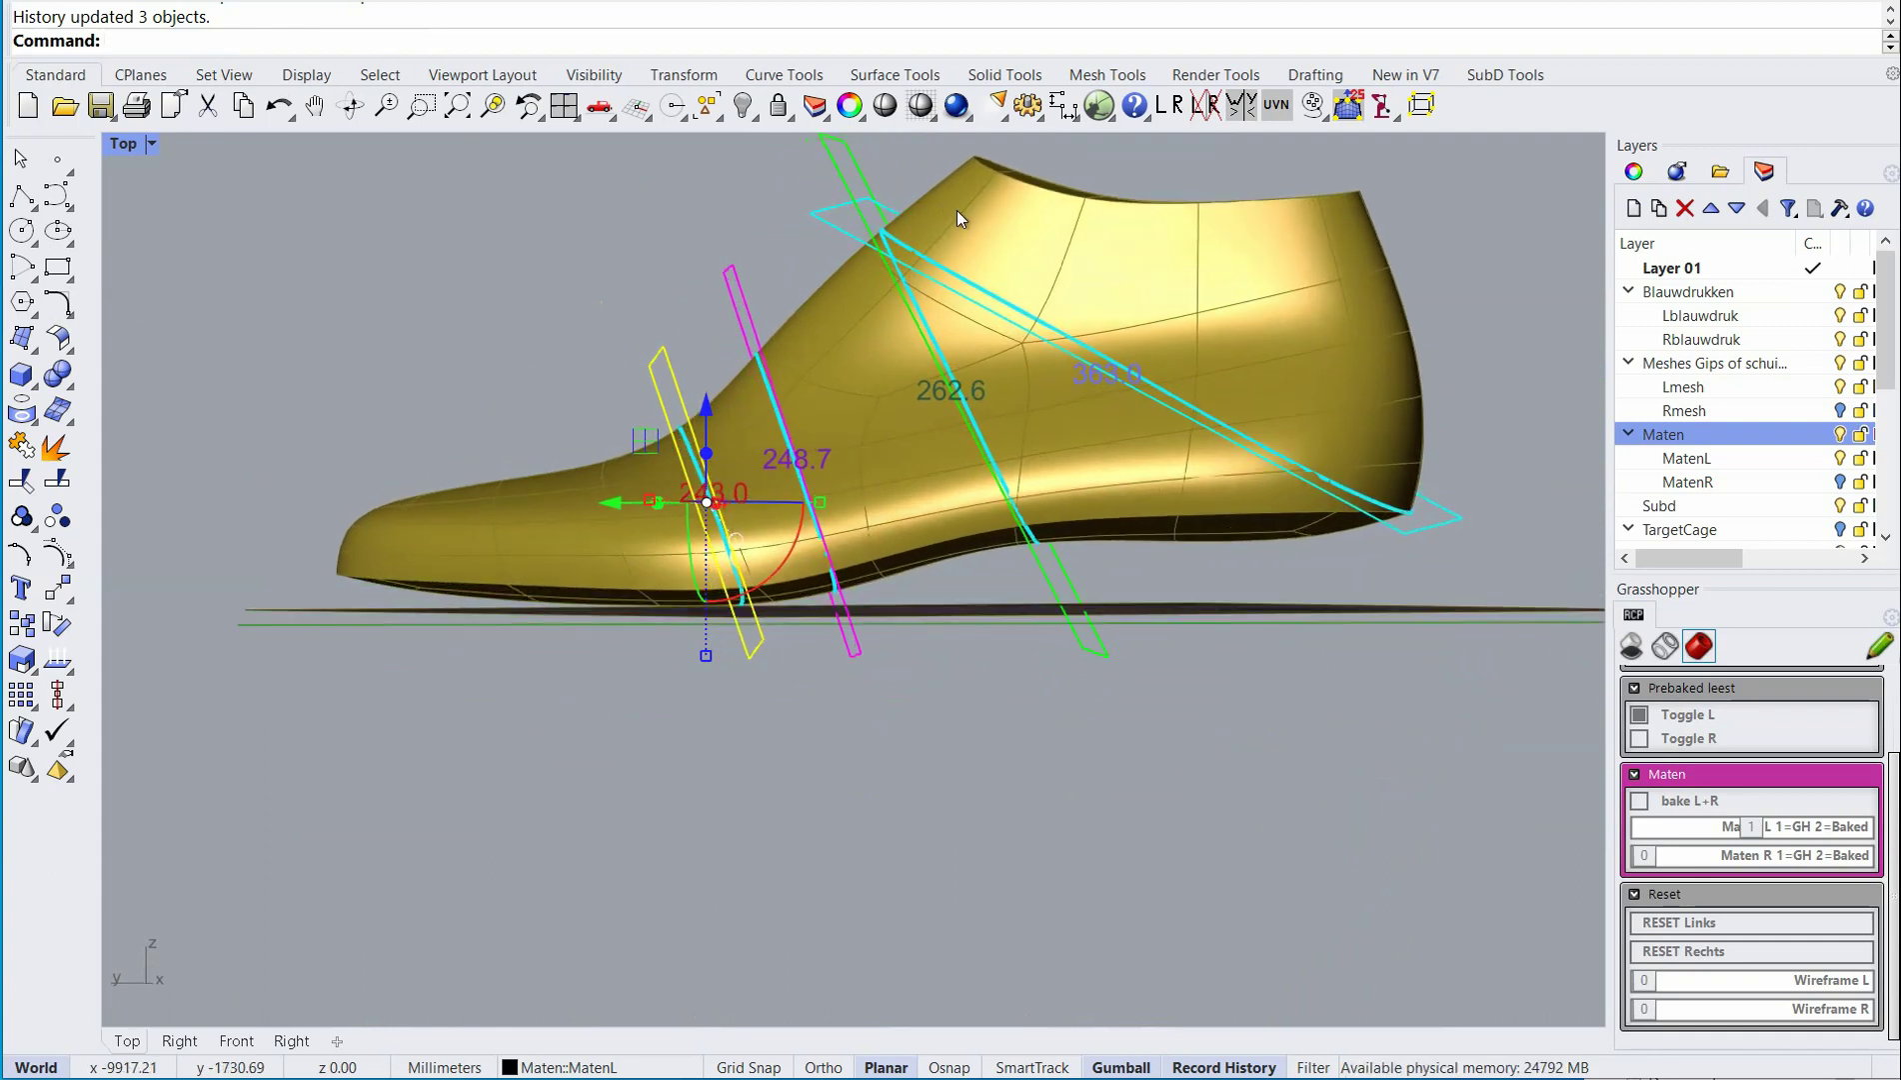
# Move the magenta measurement plane slightly back and up, and compare the girth lines with the blueprint's marks.
pyautogui.click(741, 290)
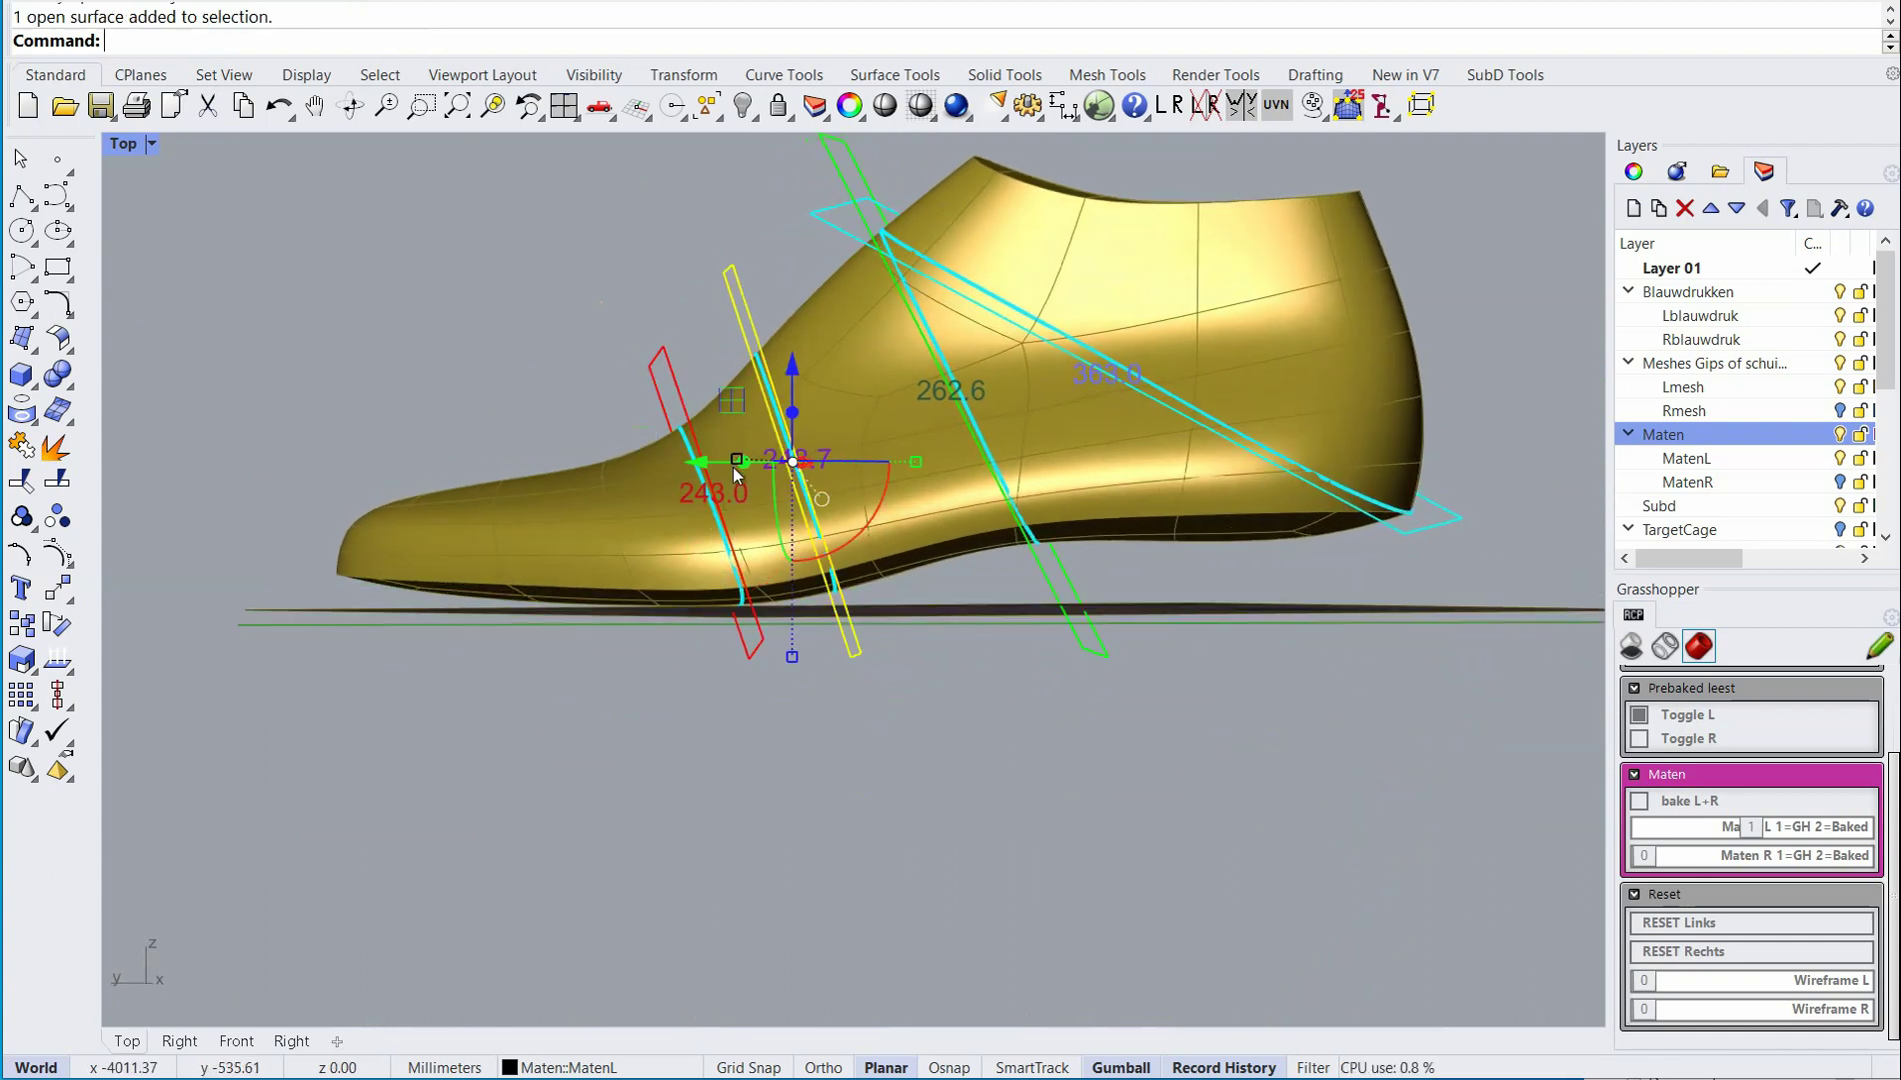
pyautogui.moveTo(736, 405)
pyautogui.mouseDown()
pyautogui.moveTo(772, 374)
pyautogui.moveTo(750, 392)
pyautogui.mouseUp()
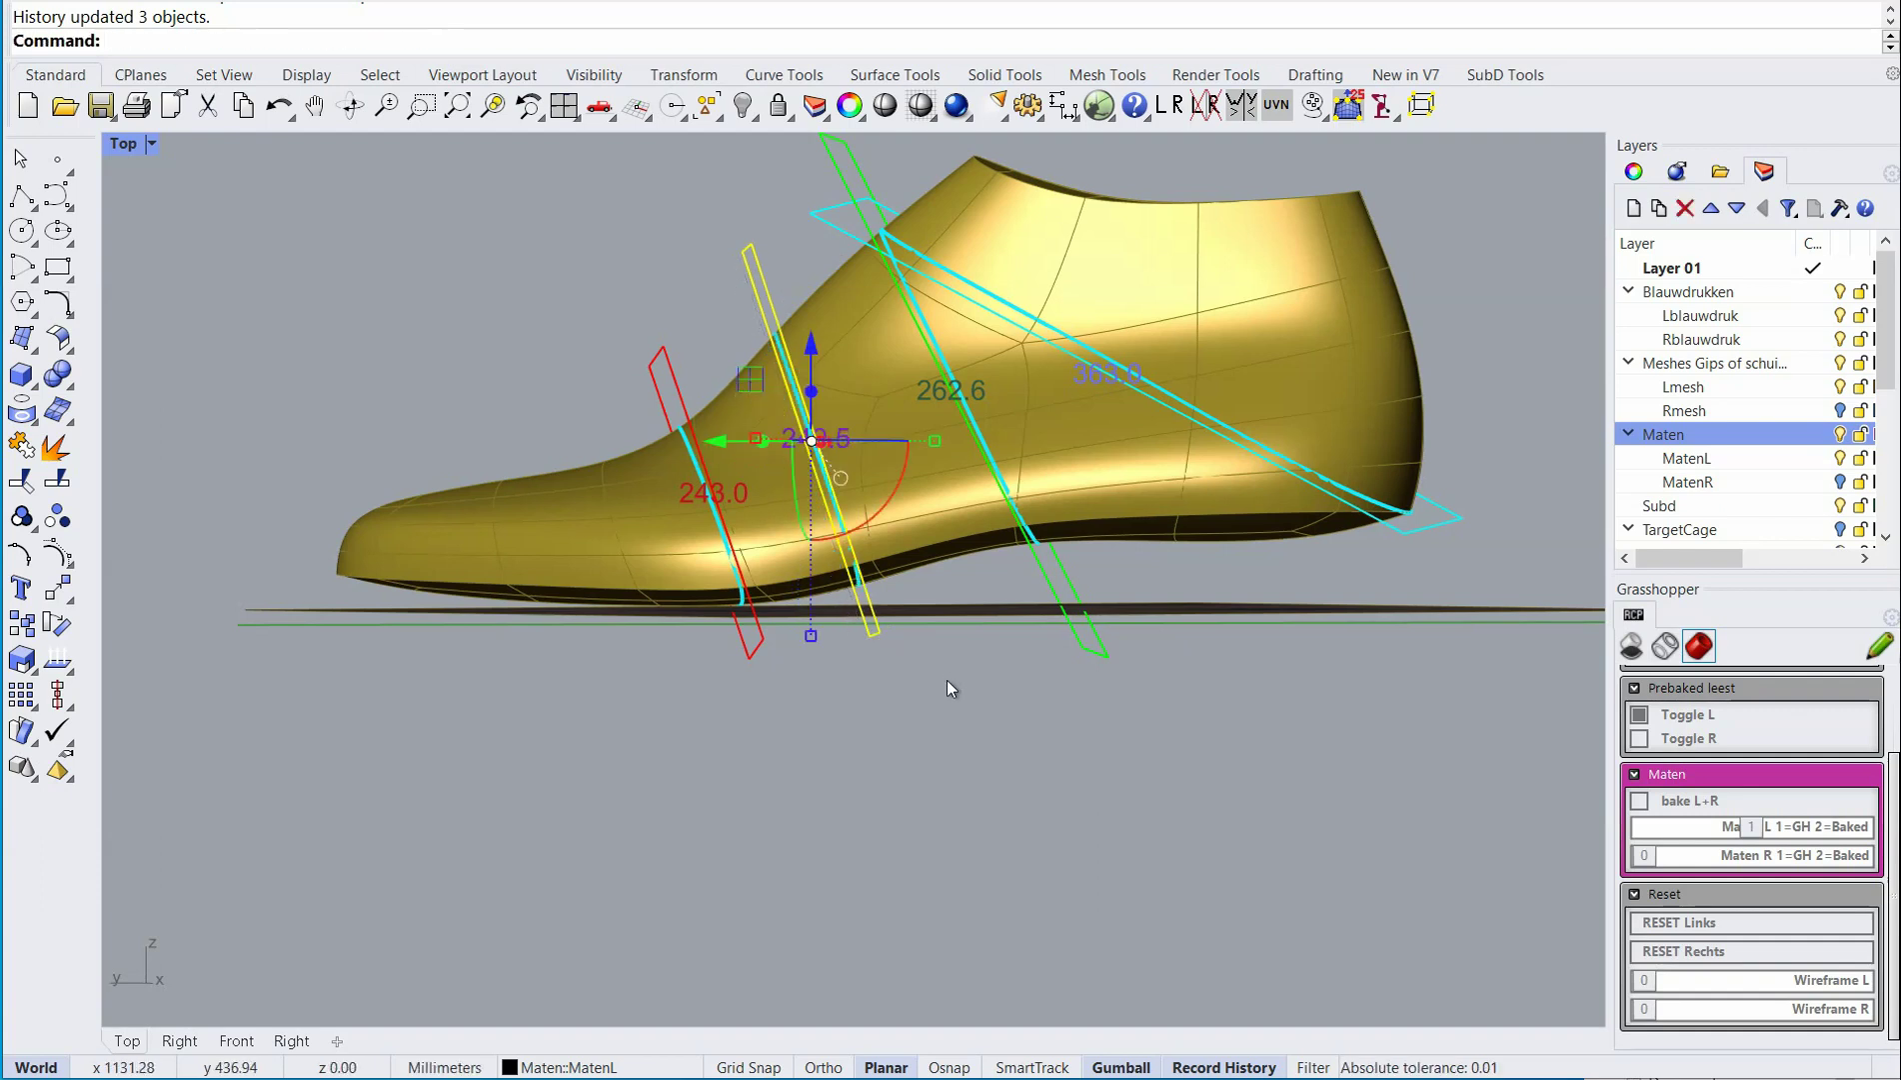
pyautogui.moveTo(948, 654); pyautogui.dragTo(1289, 912, button='right')
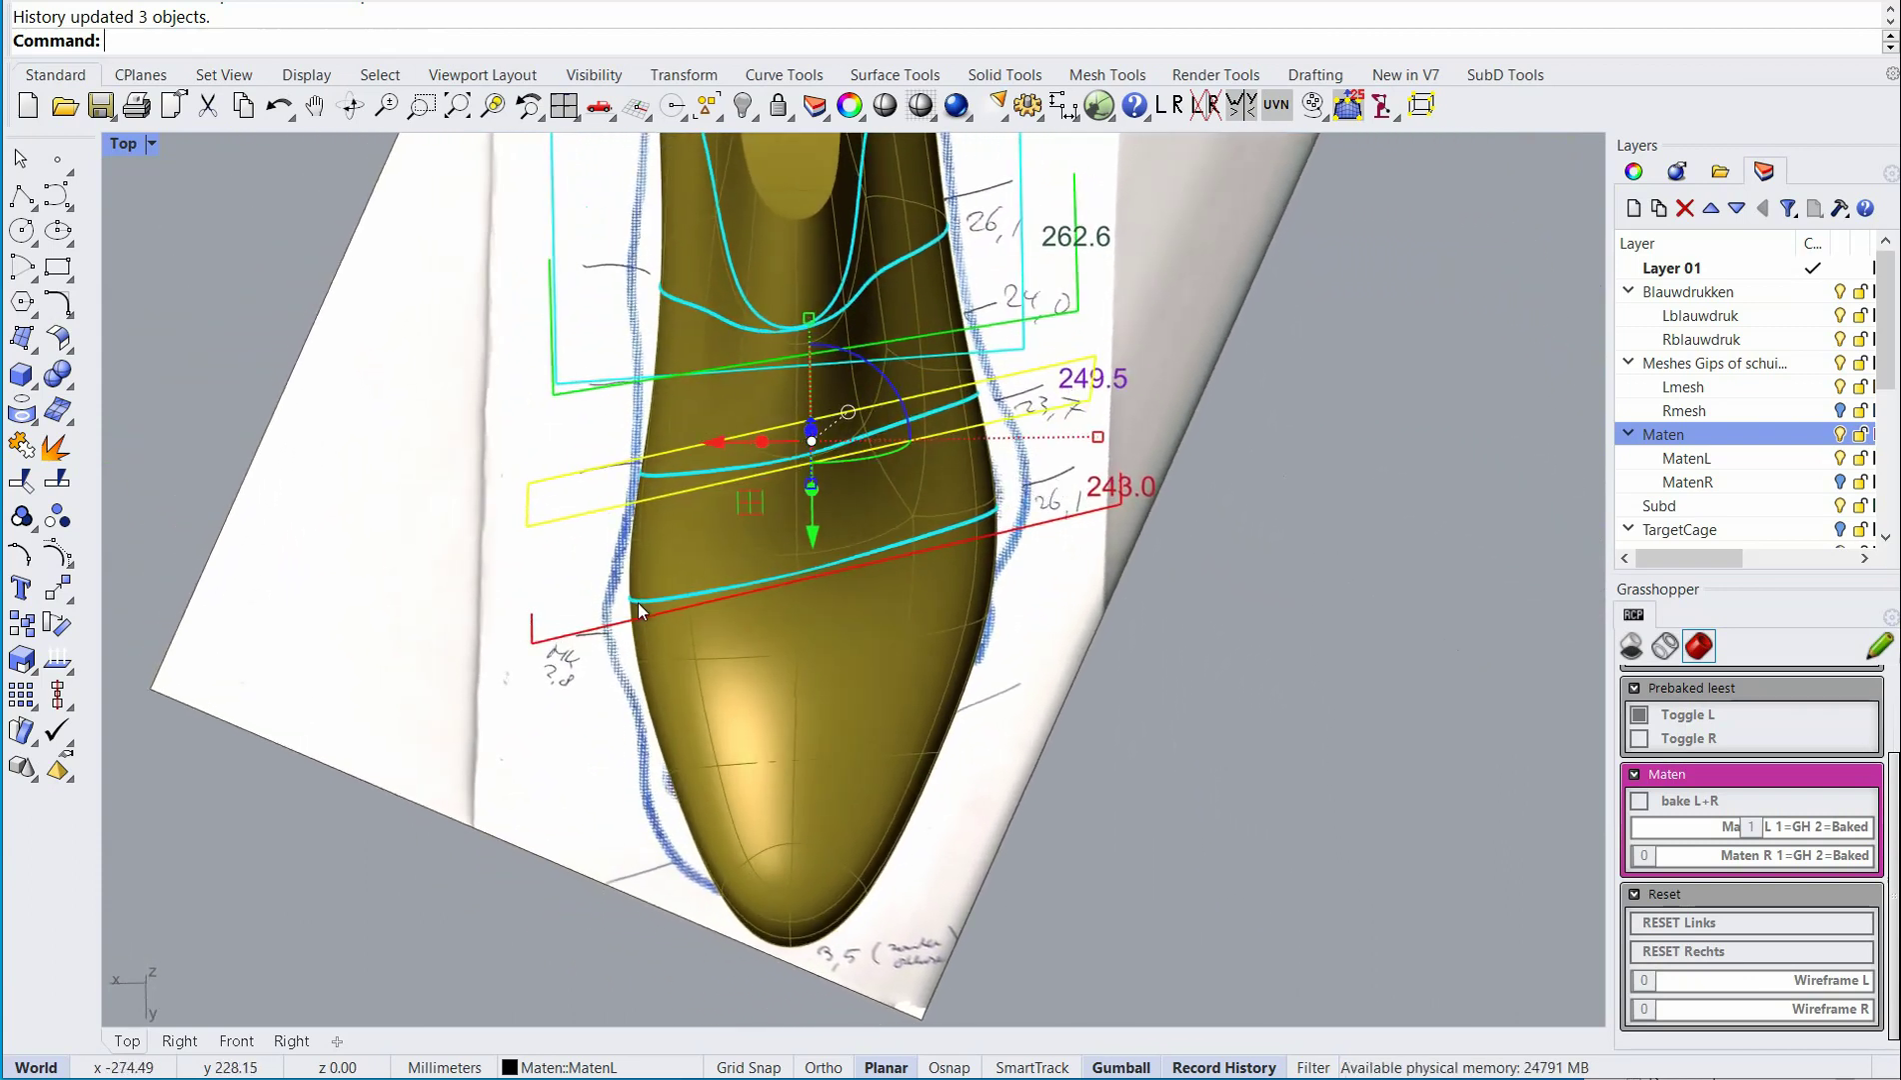
pyautogui.keyDown('ctrl'); pyautogui.keyDown('shift'); pyautogui.moveTo(636, 602); pyautogui.dragTo(474, 600, button='right'); pyautogui.keyUp('shift'); pyautogui.keyUp('ctrl')
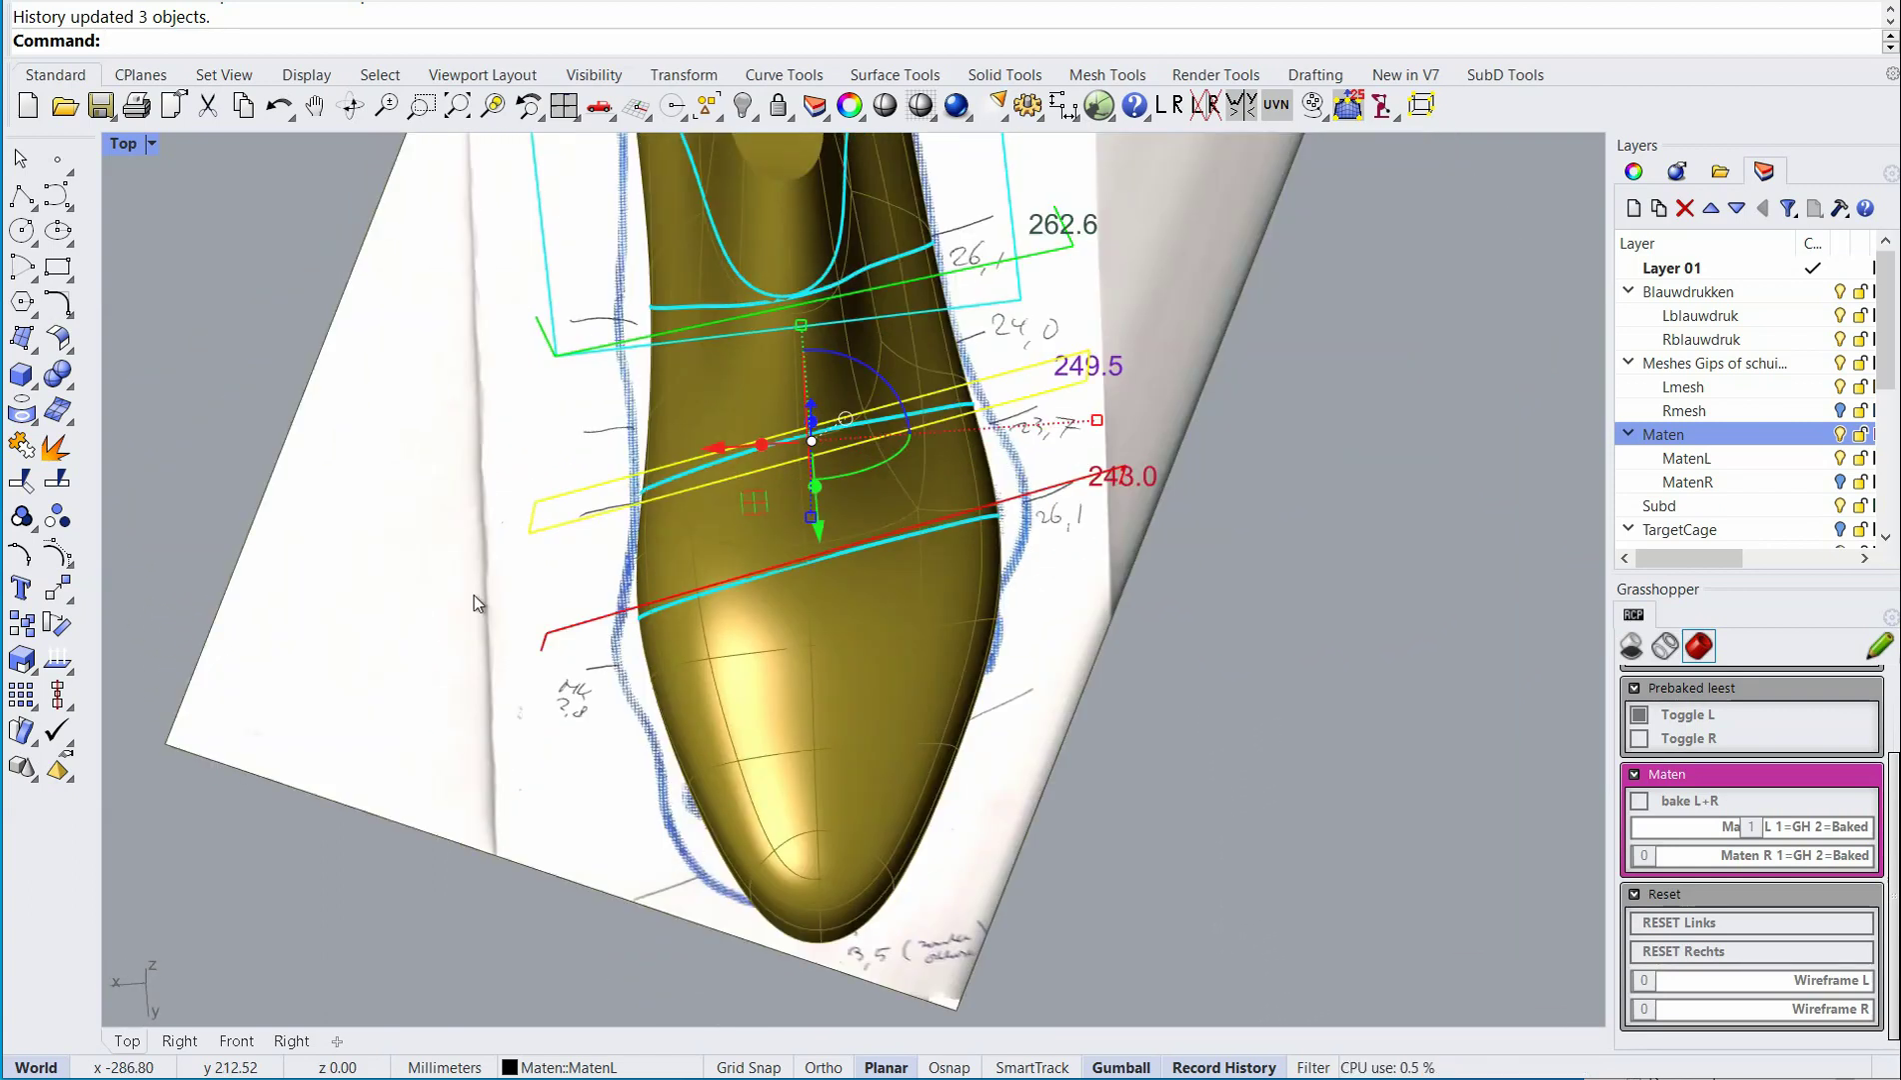
pyautogui.keyDown('ctrl'); pyautogui.keyDown('shift'); pyautogui.moveTo(940, 626); pyautogui.dragTo(833, 565, button='right'); pyautogui.keyUp('shift'); pyautogui.keyUp('ctrl')
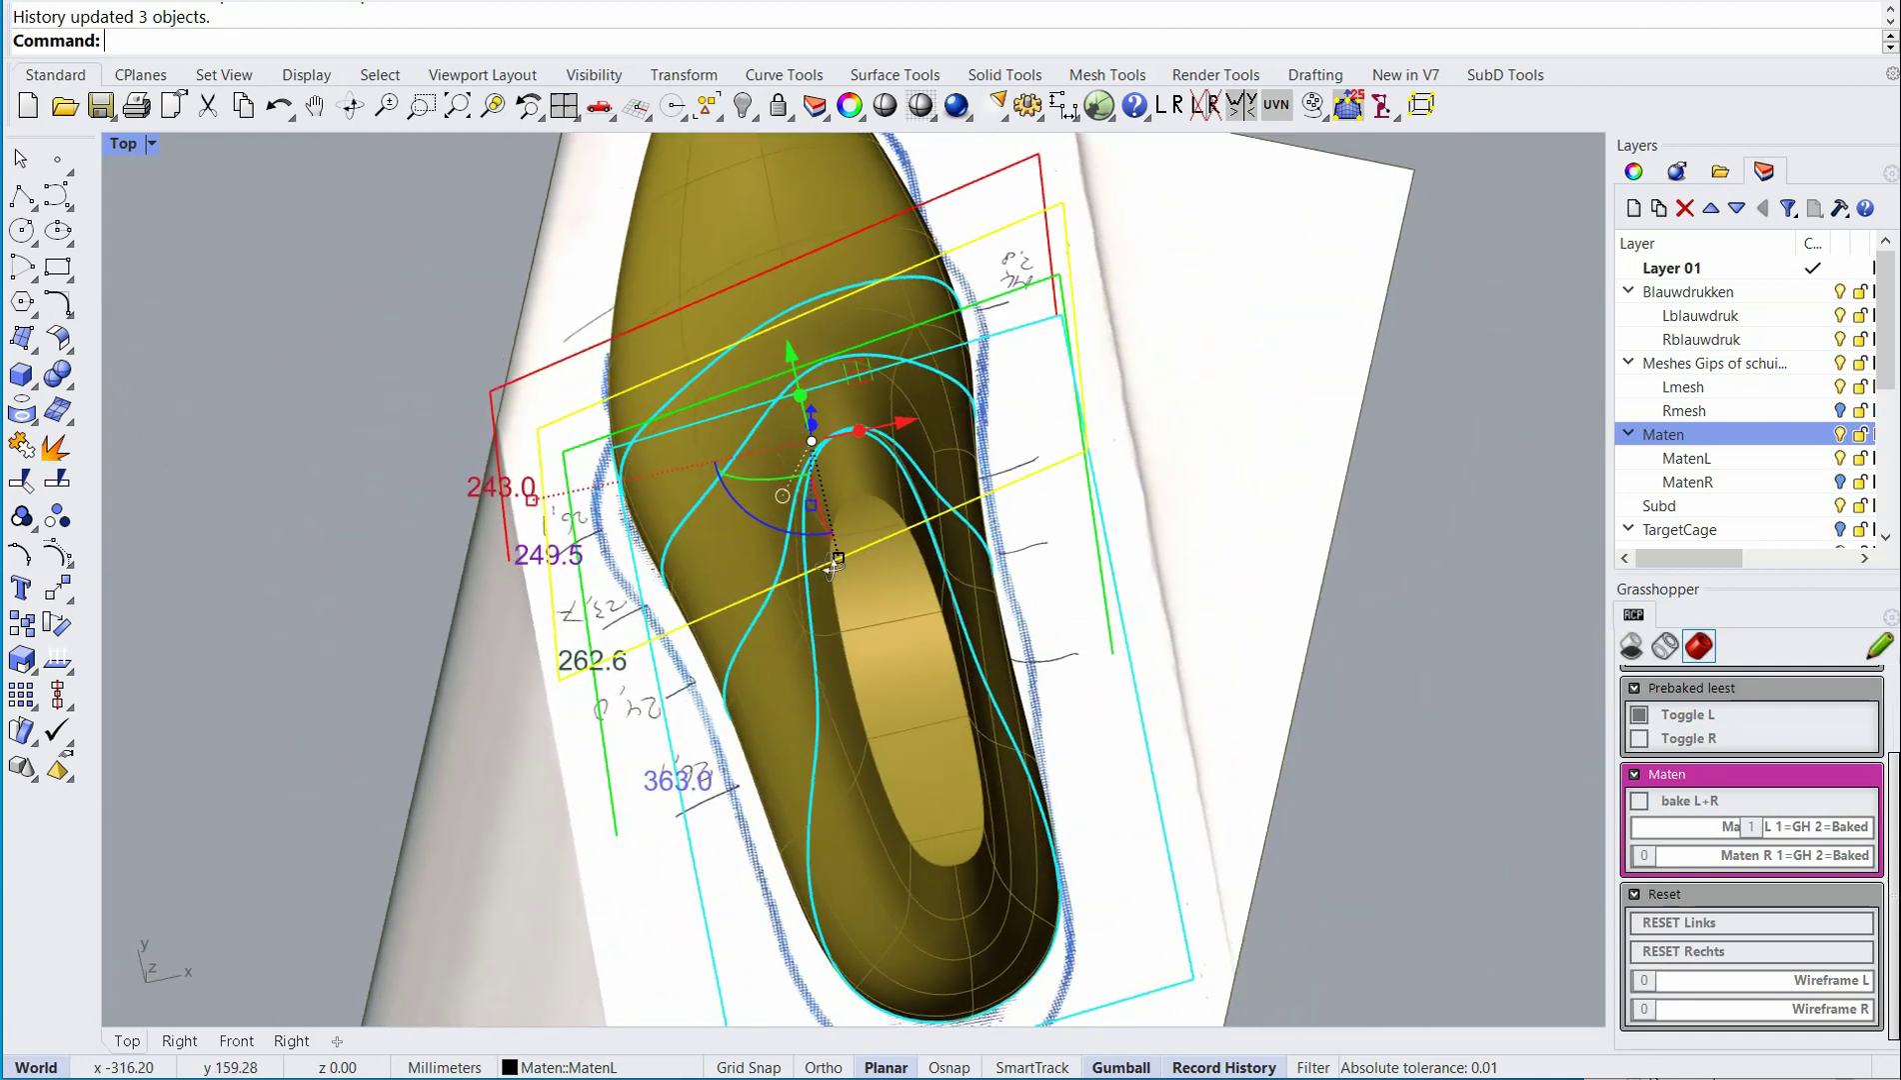
pyautogui.click(1412, 636)
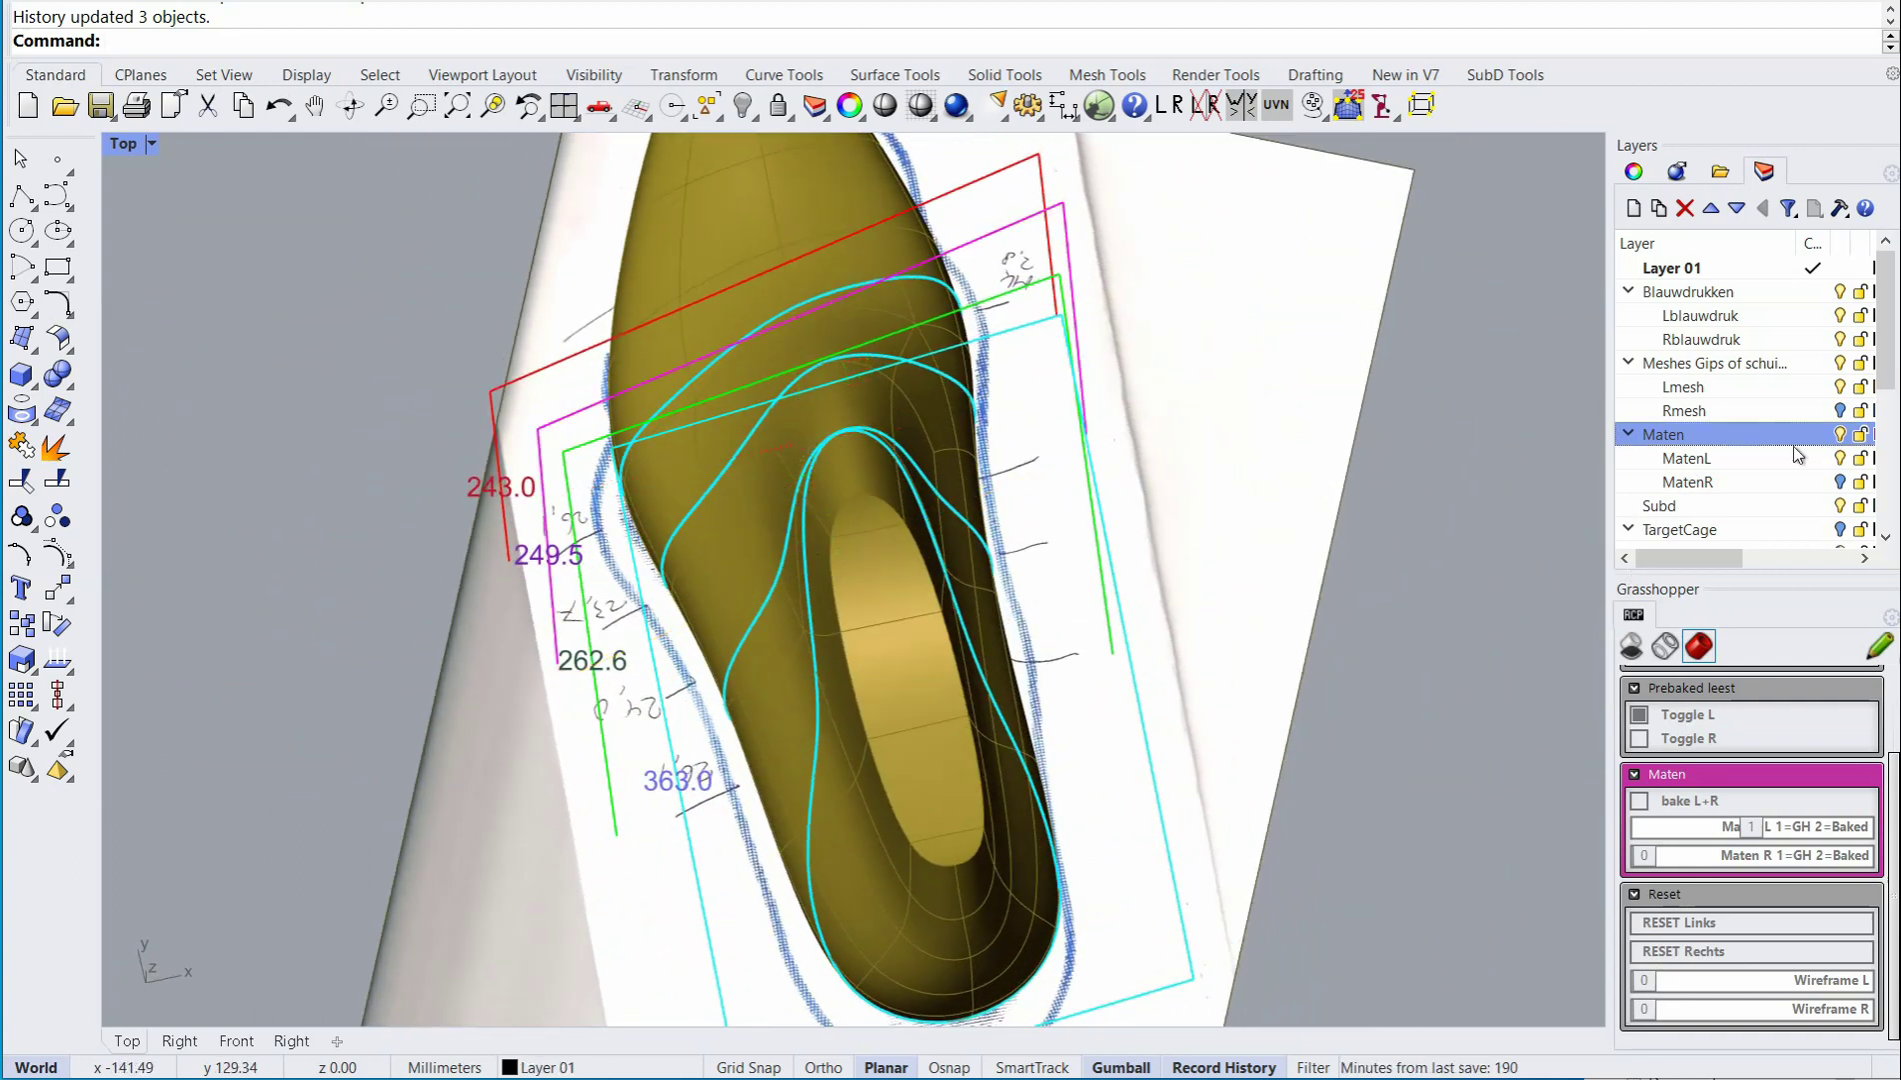
# Hide the Maten layer and set Maten L to 0 to turn off the girth lines and values.
pyautogui.click(1840, 434)
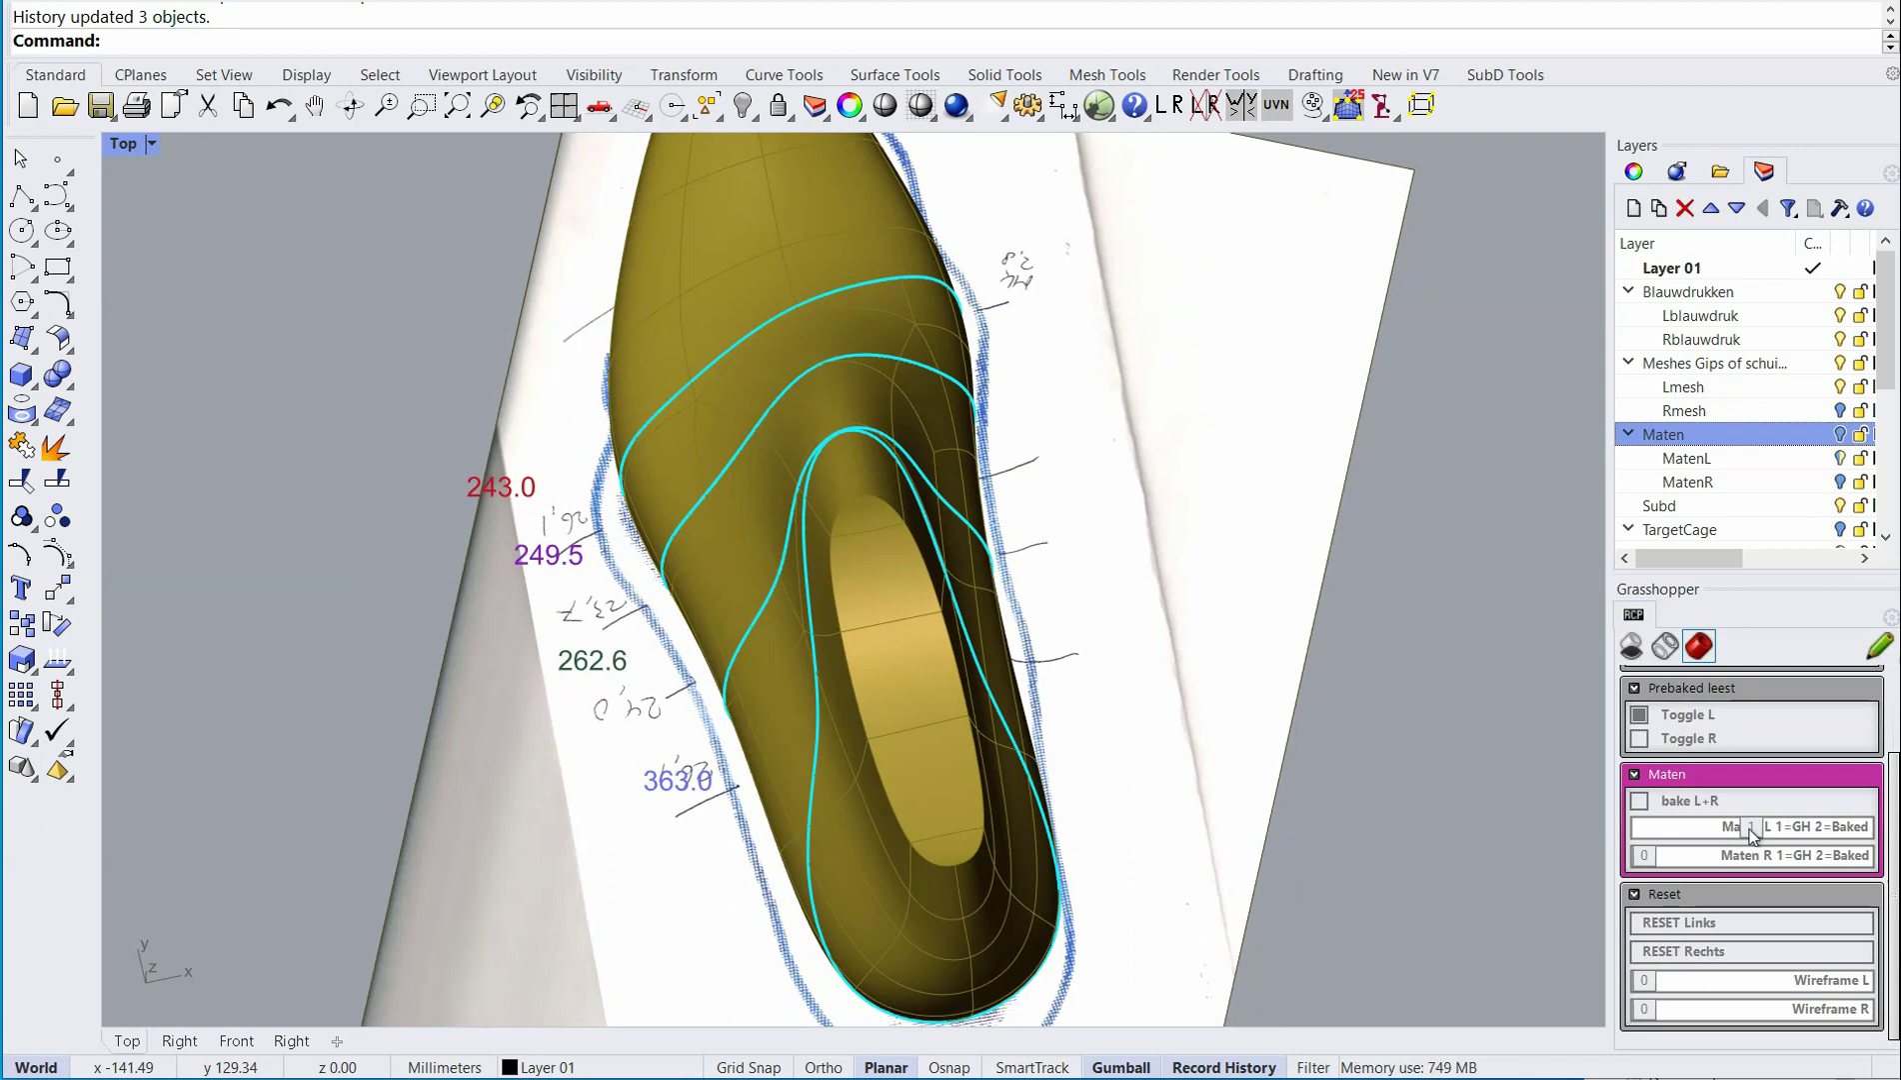
pyautogui.moveTo(1750, 827); pyautogui.dragTo(1639, 827)
pyautogui.keyDown('ctrl'); pyautogui.keyDown('shift'); pyautogui.moveTo(1342, 560); pyautogui.dragTo(1112, 712, button='right'); pyautogui.keyUp('shift'); pyautogui.keyUp('ctrl')
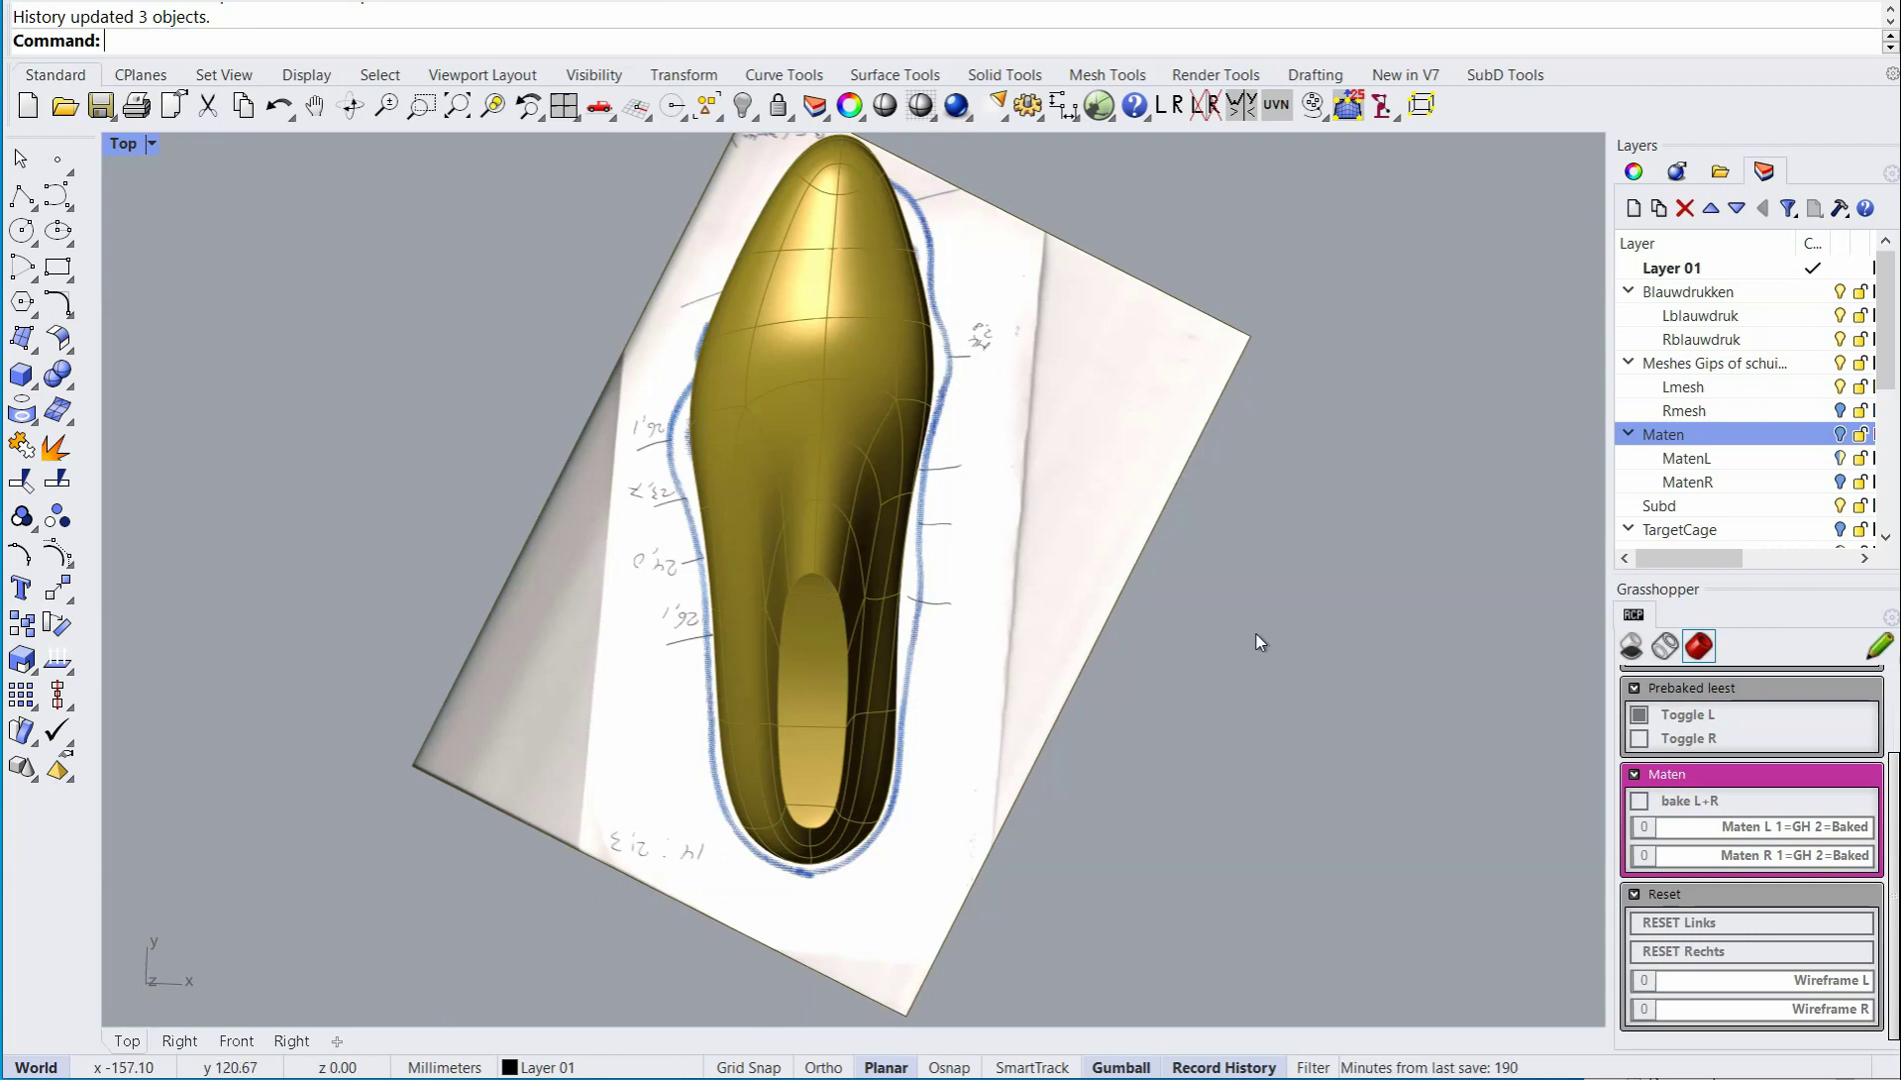
# Show the TargetCage layer and check the cage around the last from the side and from above.
pyautogui.click(1840, 530)
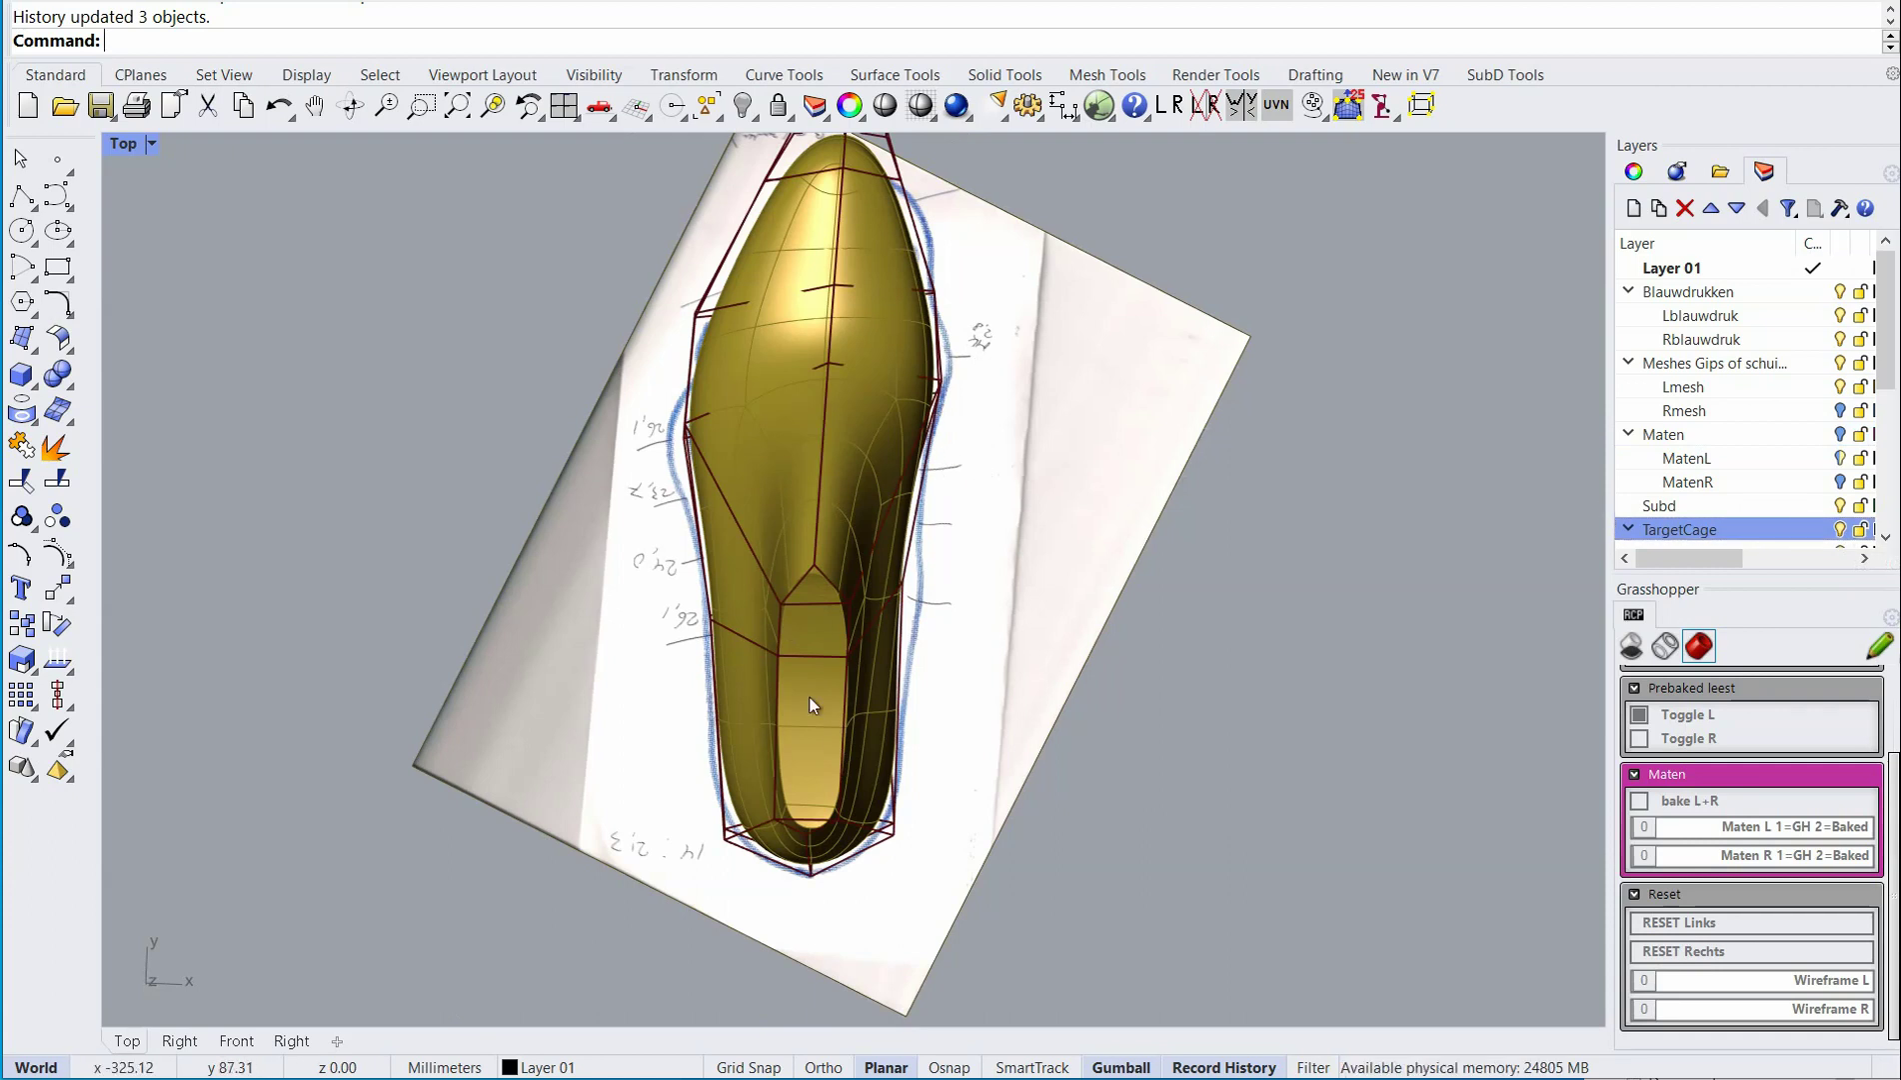
pyautogui.keyDown('ctrl'); pyautogui.keyDown('shift'); pyautogui.moveTo(822, 703); pyautogui.dragTo(605, 392, button='right'); pyautogui.keyUp('shift'); pyautogui.keyUp('ctrl')
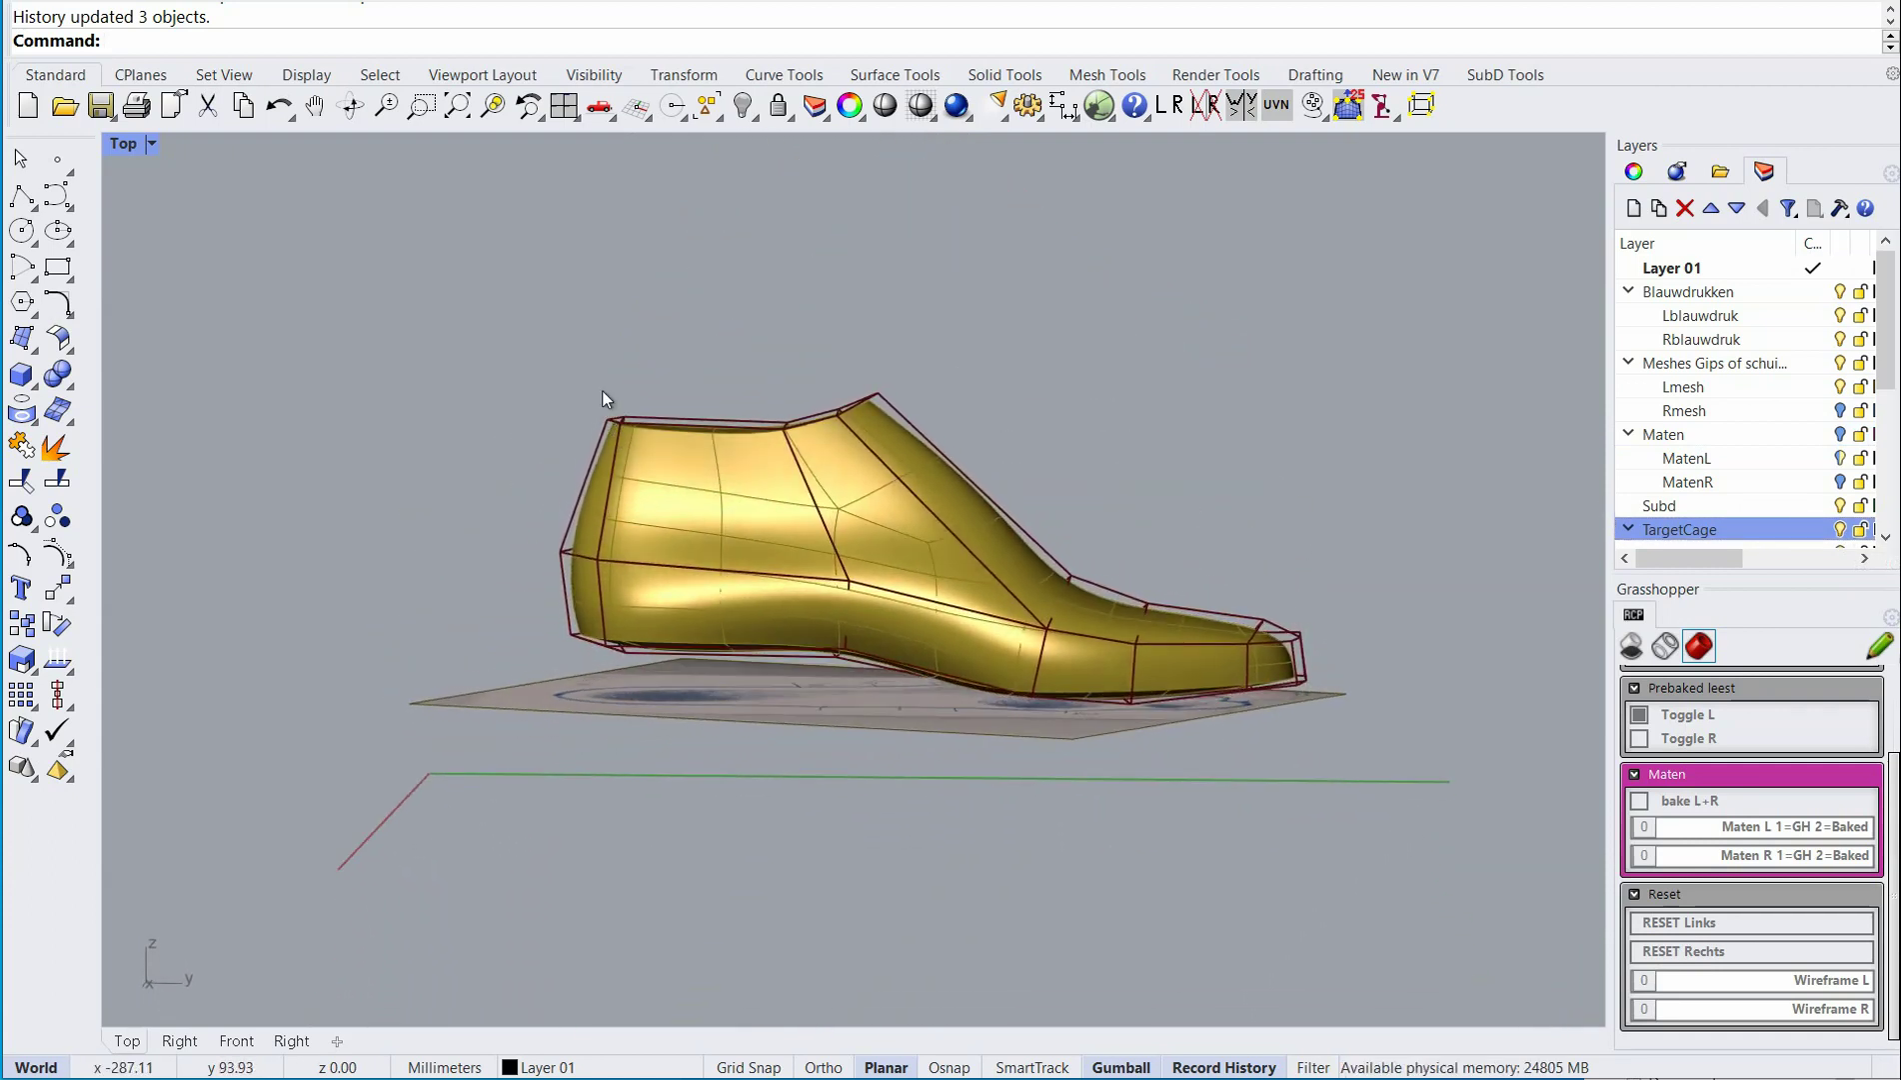
pyautogui.click(602, 118)
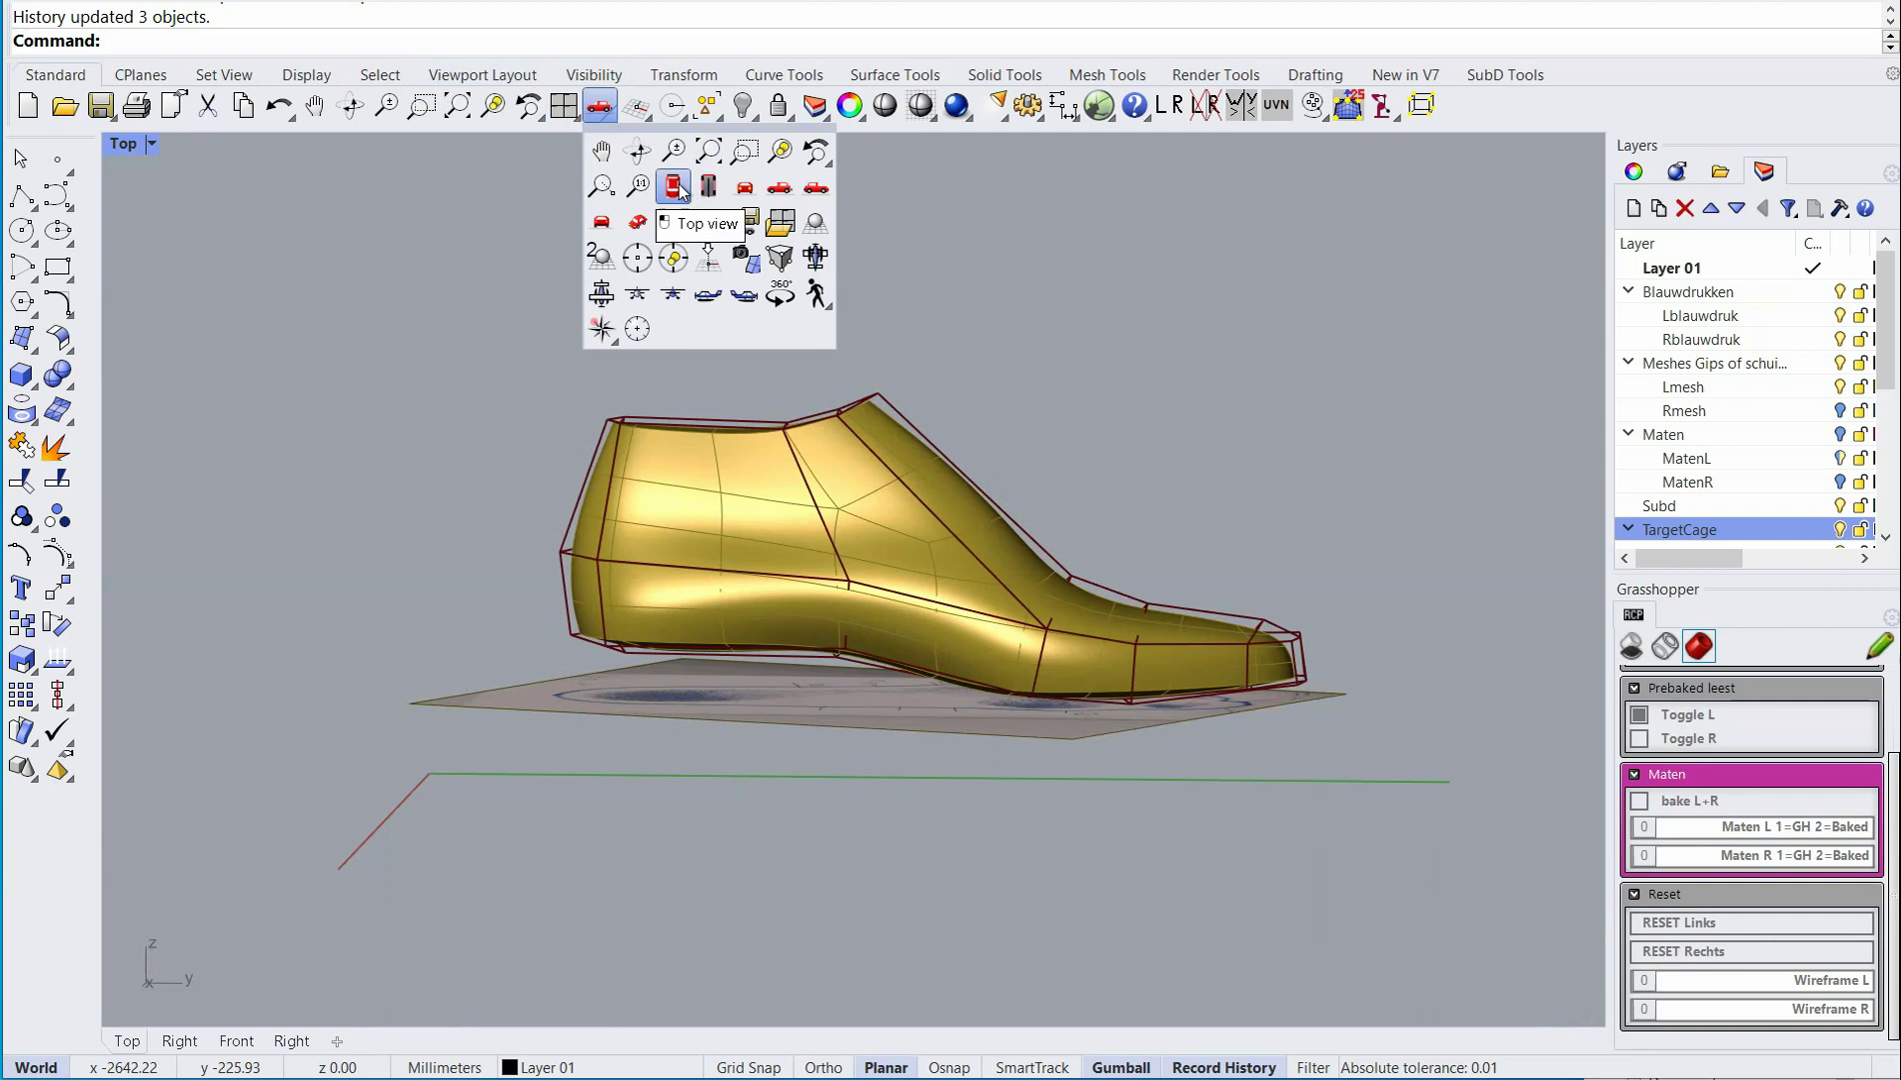
pyautogui.click(678, 187)
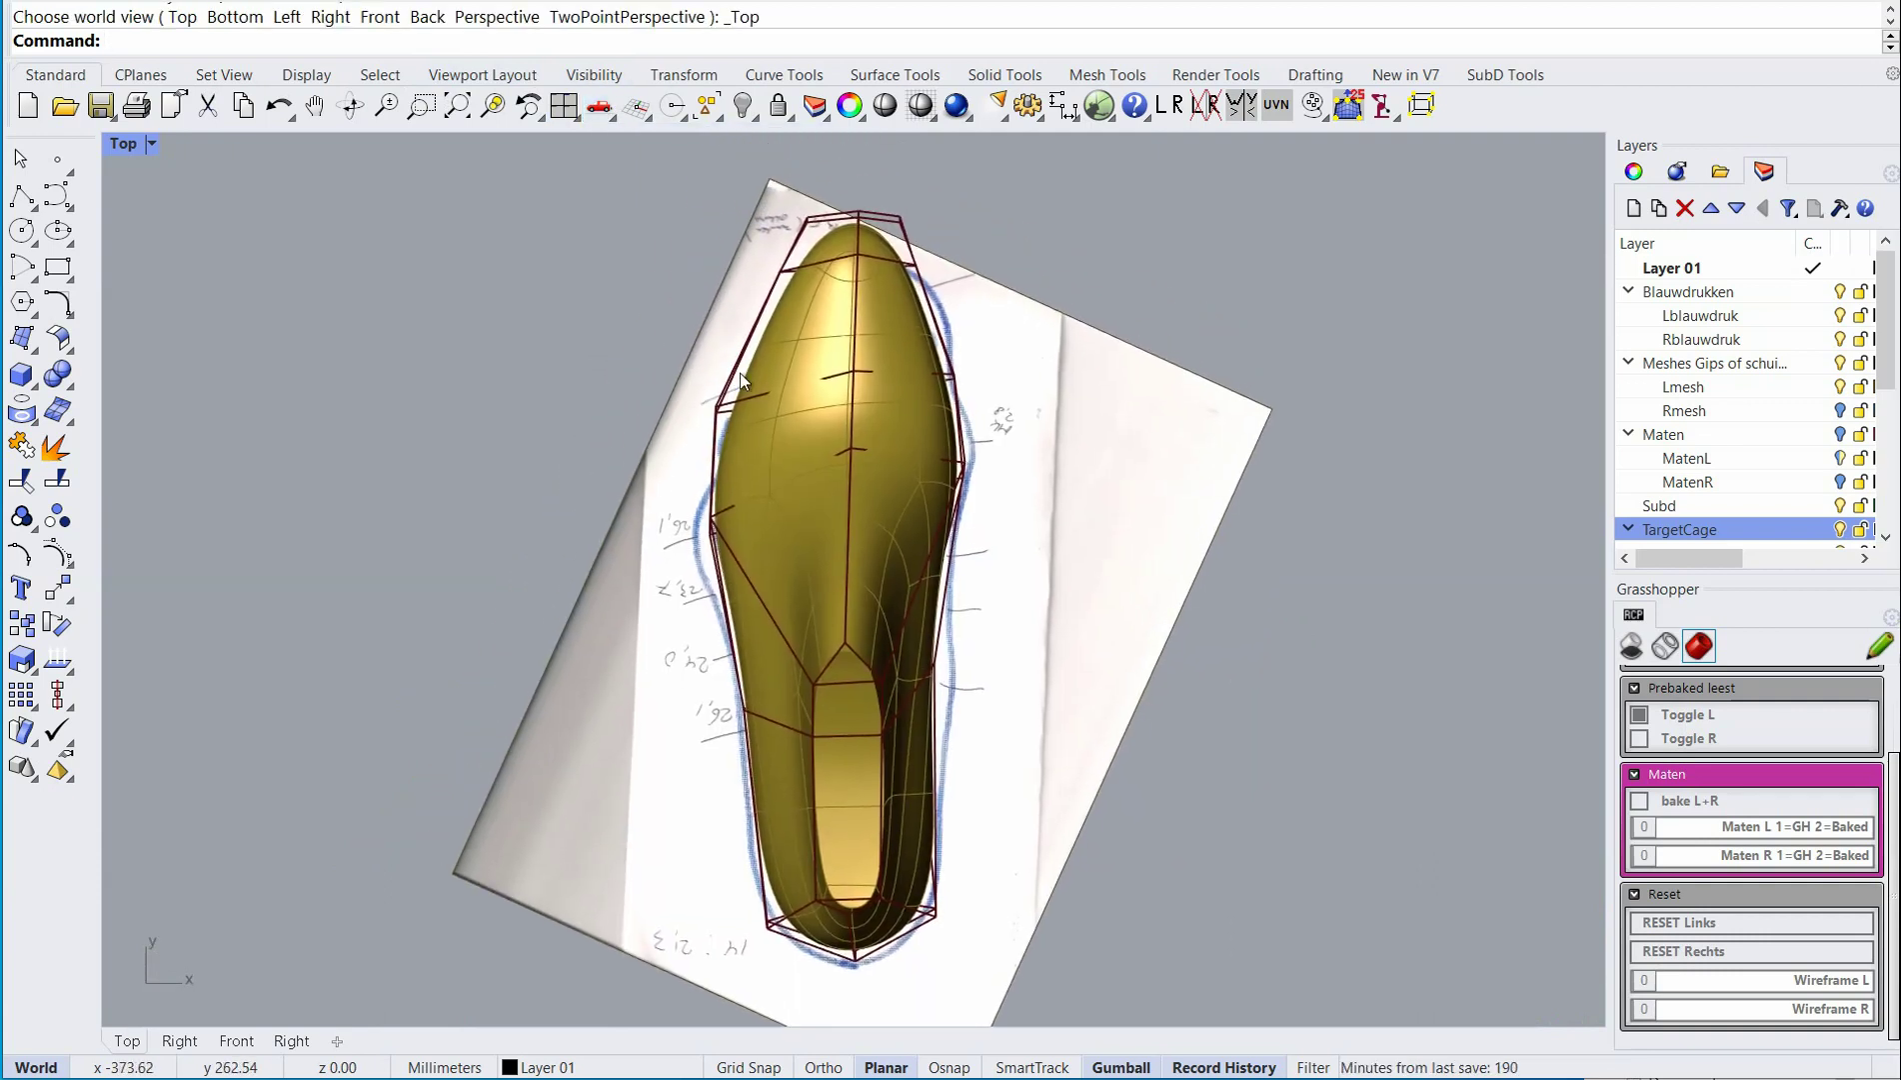
# Put an editable control cage around the target cage and move its toe-end control points forward to lengthen the toe.
pyautogui.click(906, 230)
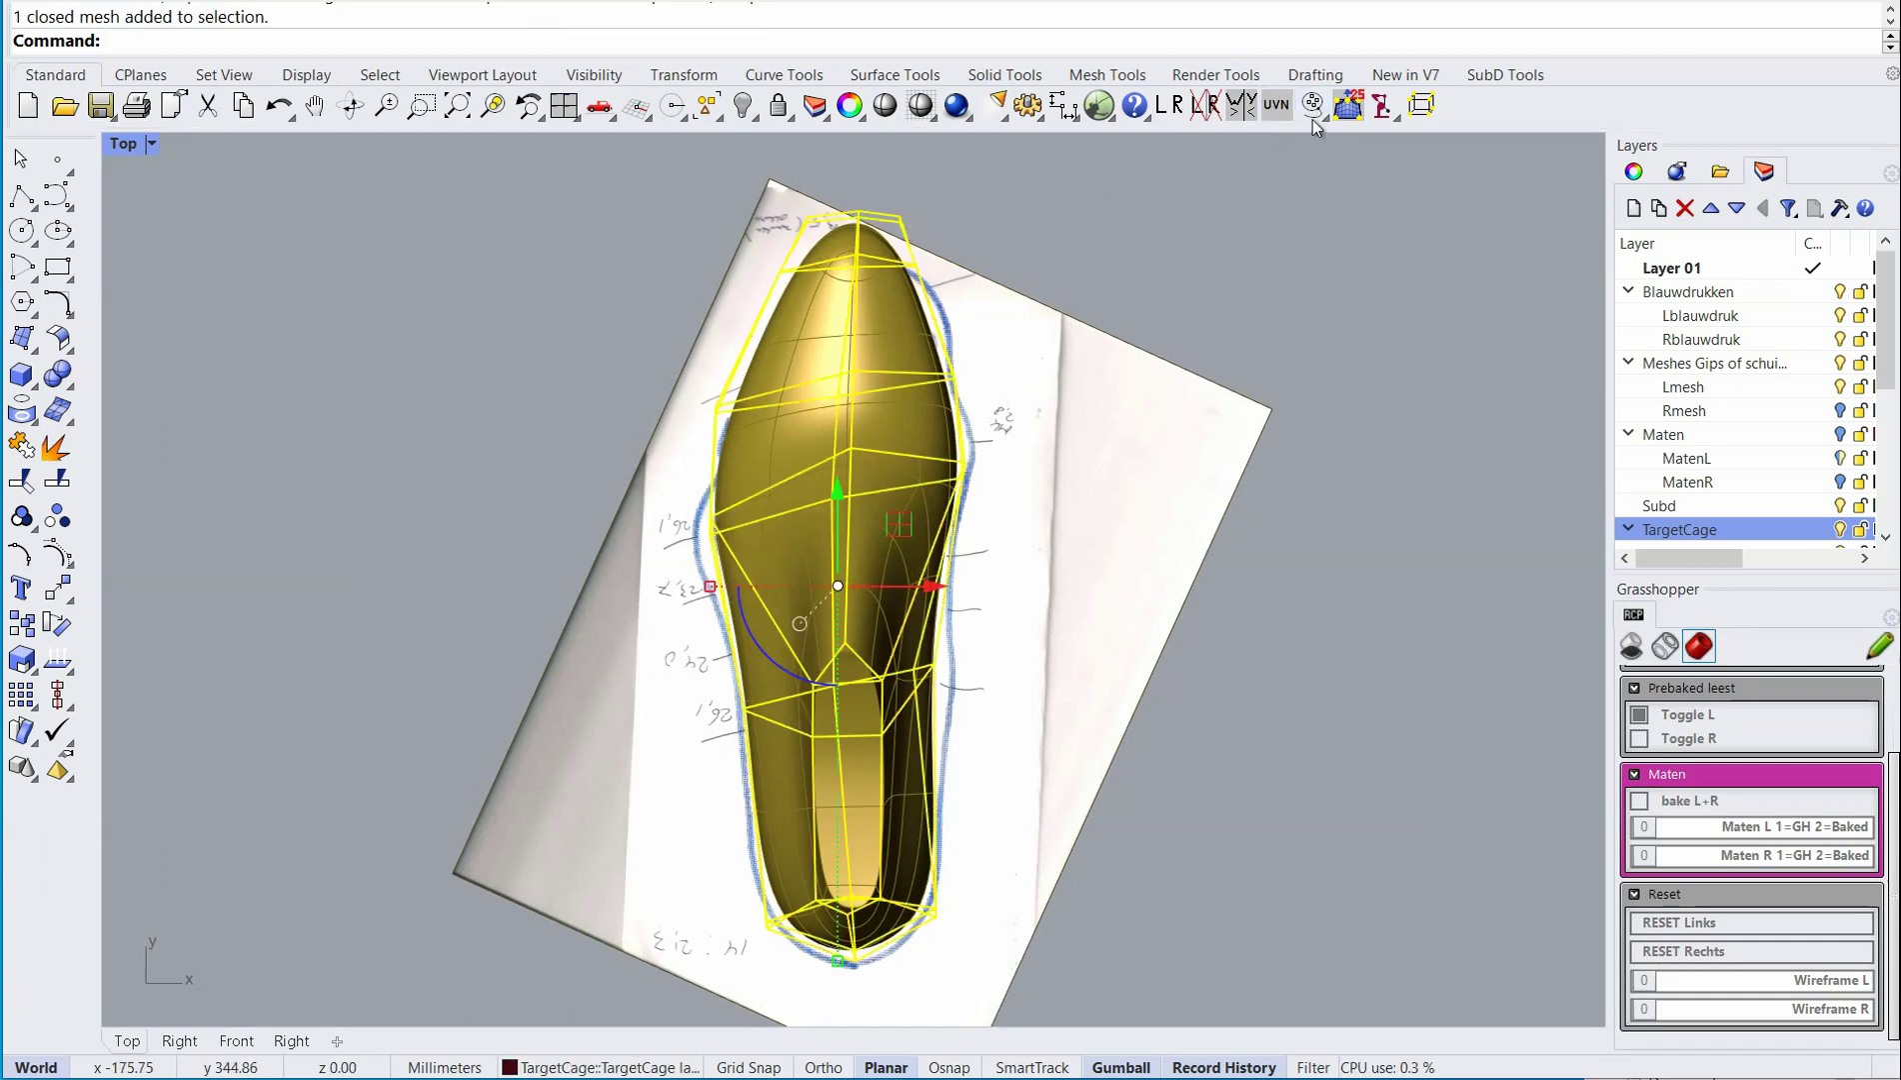
pyautogui.click(1421, 104)
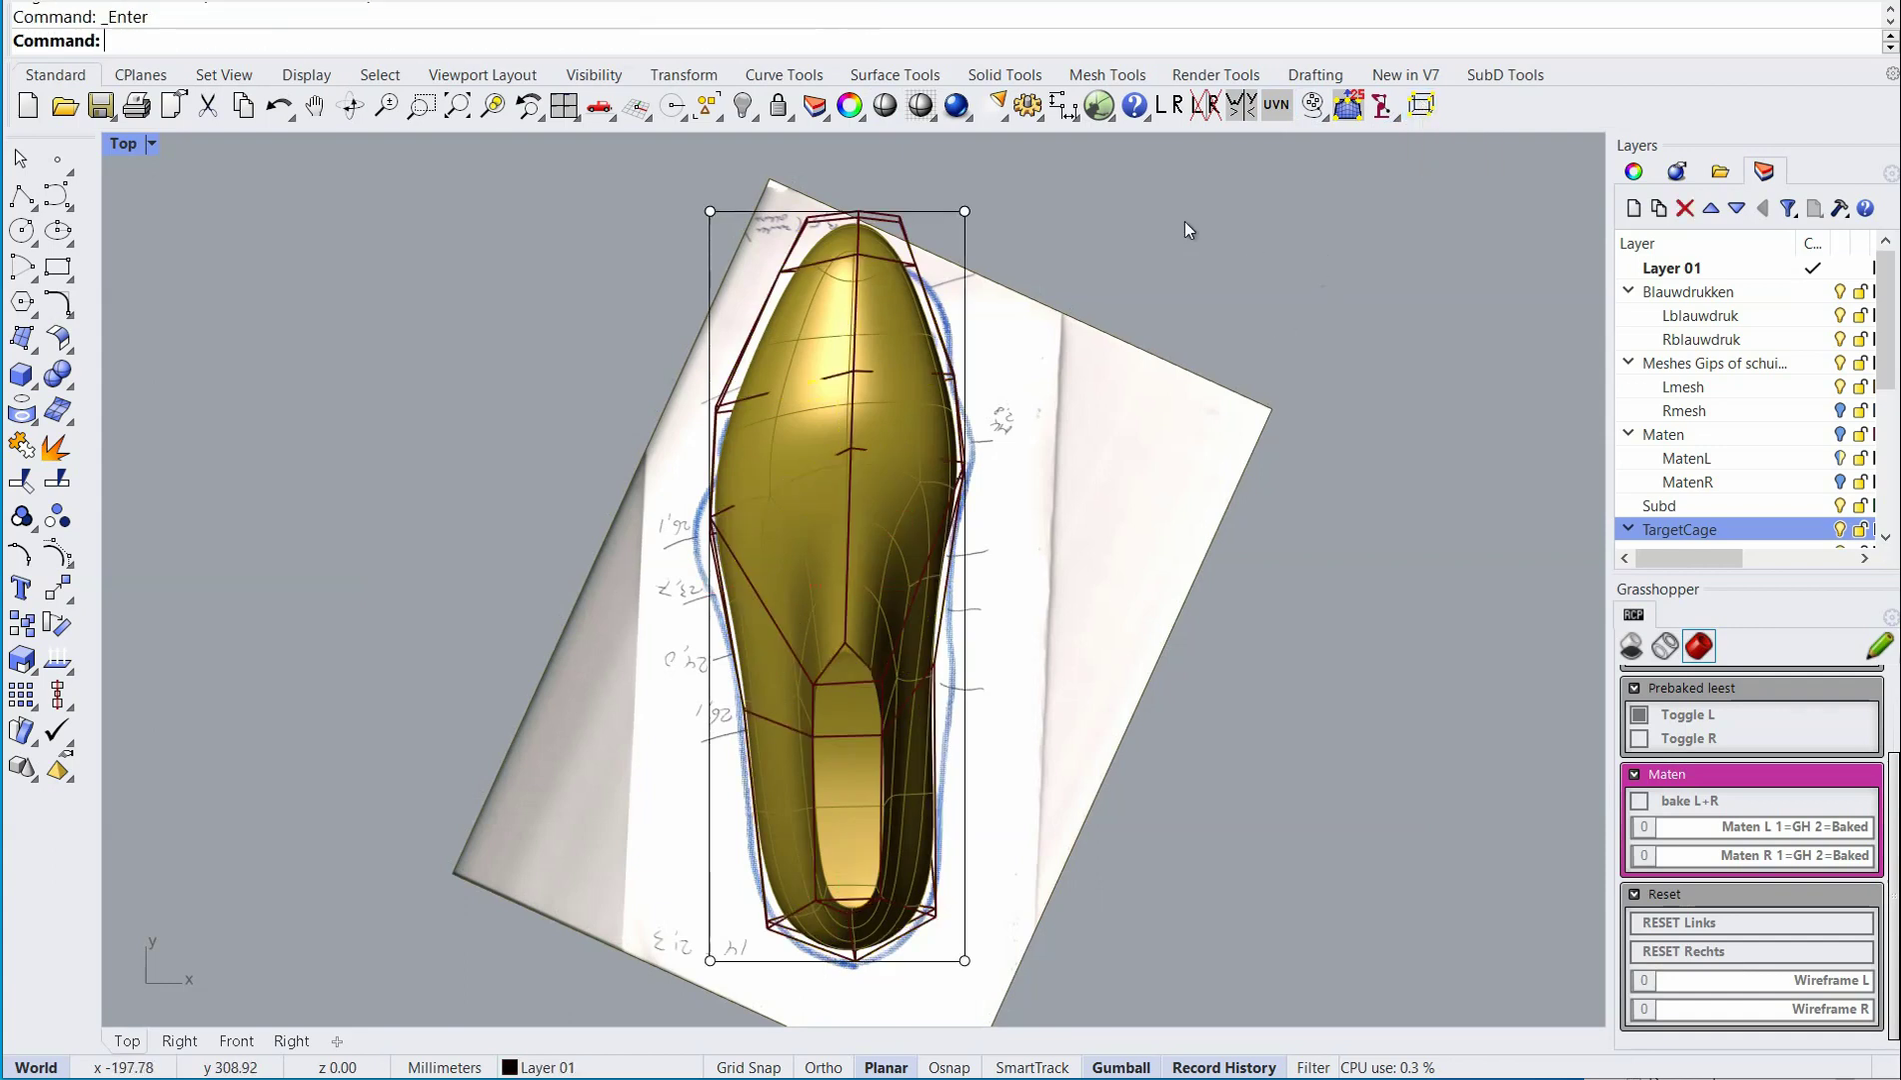
pyautogui.moveTo(1185, 222); pyautogui.dragTo(1181, 301, button='right')
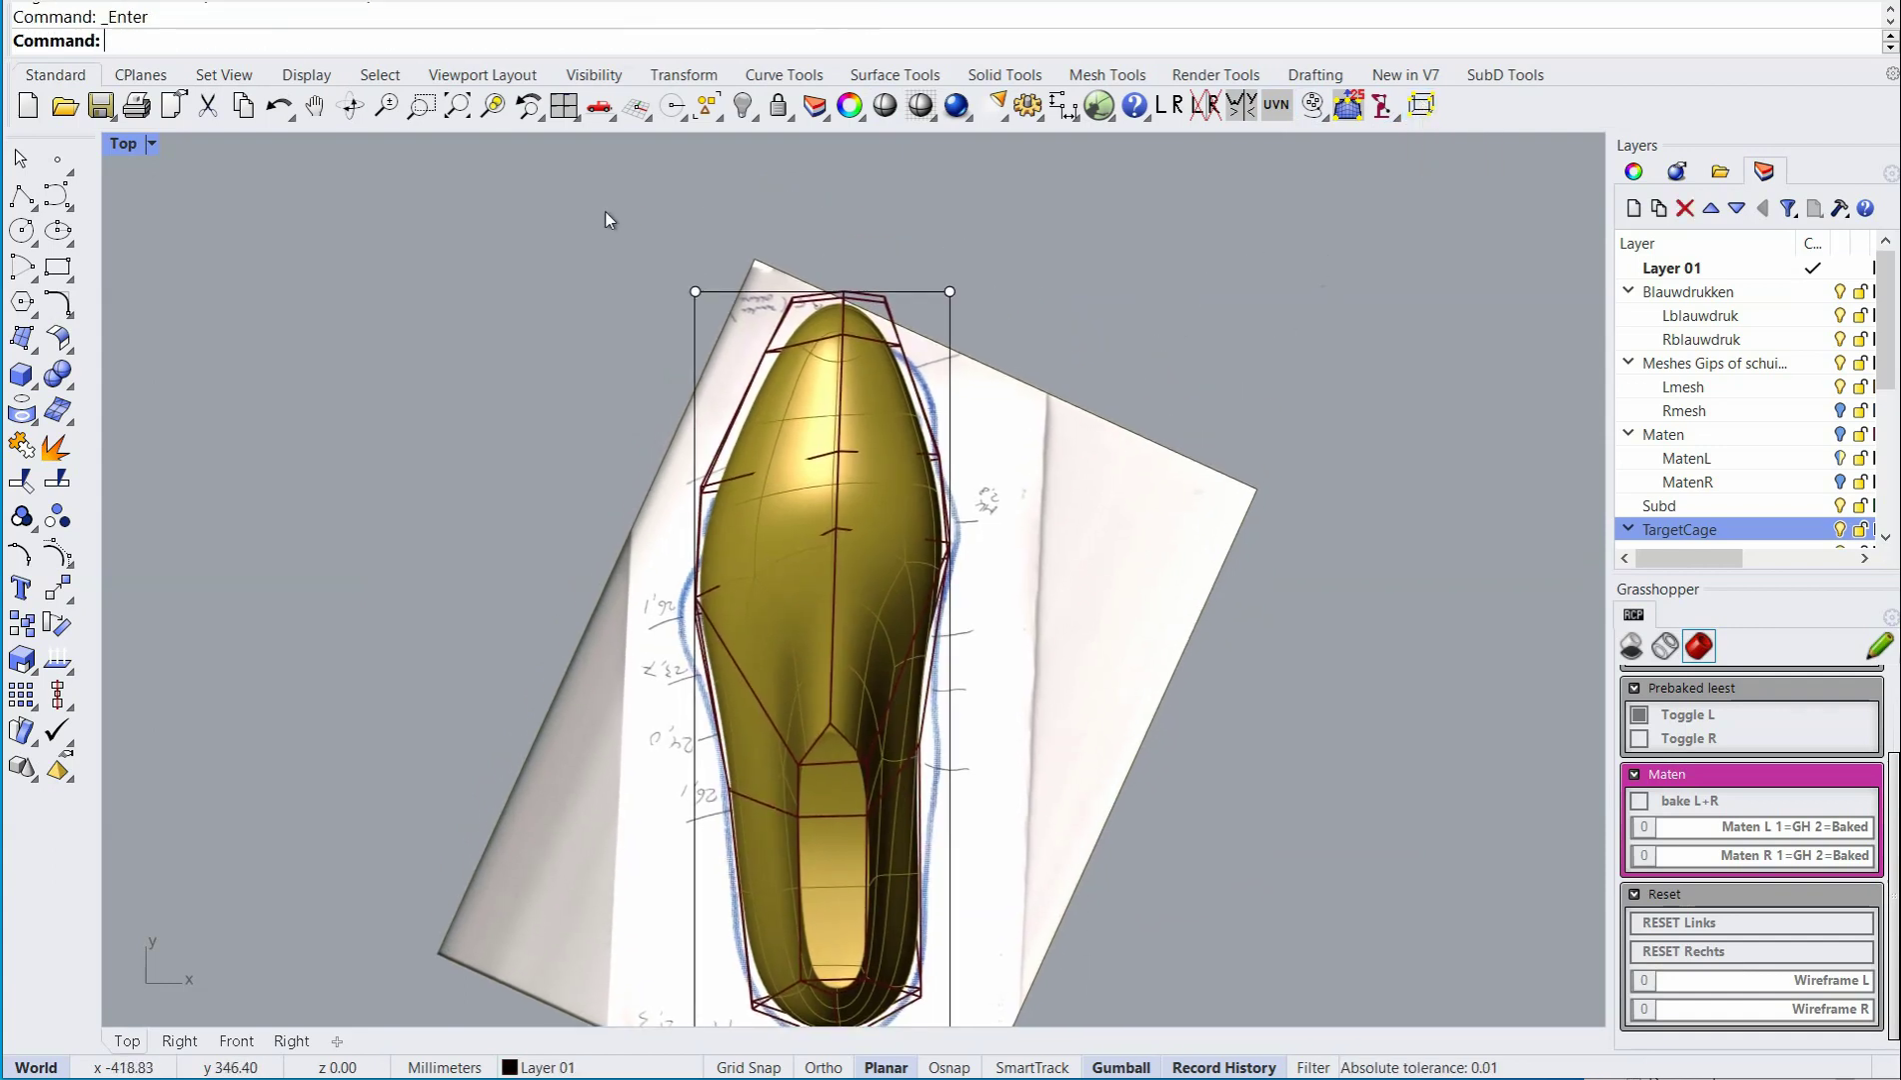
pyautogui.moveTo(605, 211); pyautogui.dragTo(1088, 331)
pyautogui.moveTo(1088, 331); pyautogui.dragTo(1045, 402, button='right')
pyautogui.moveTo(837, 306); pyautogui.dragTo(810, 270)
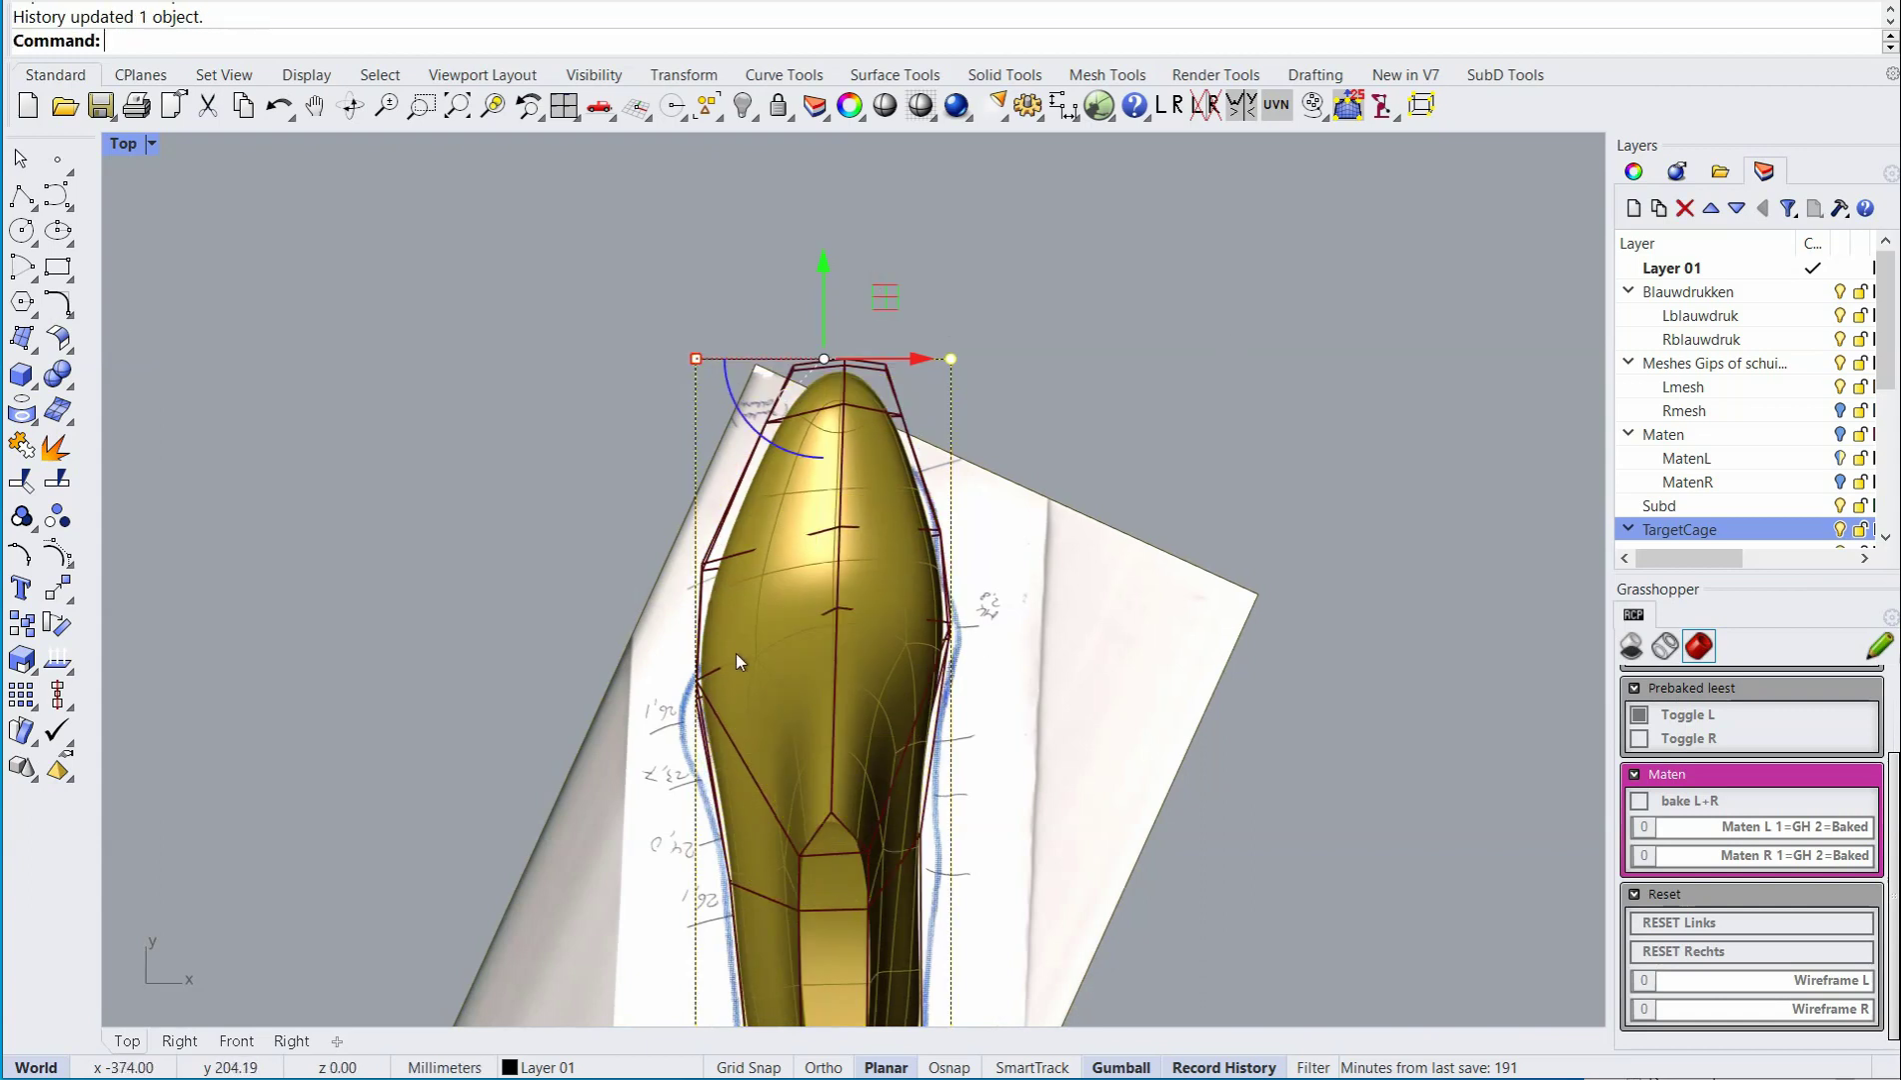
pyautogui.moveTo(736, 652)
pyautogui.mouseDown(button='right')
pyautogui.moveTo(822, 364)
pyautogui.moveTo(819, 510)
pyautogui.moveTo(776, 558)
pyautogui.mouseUp(button='right')
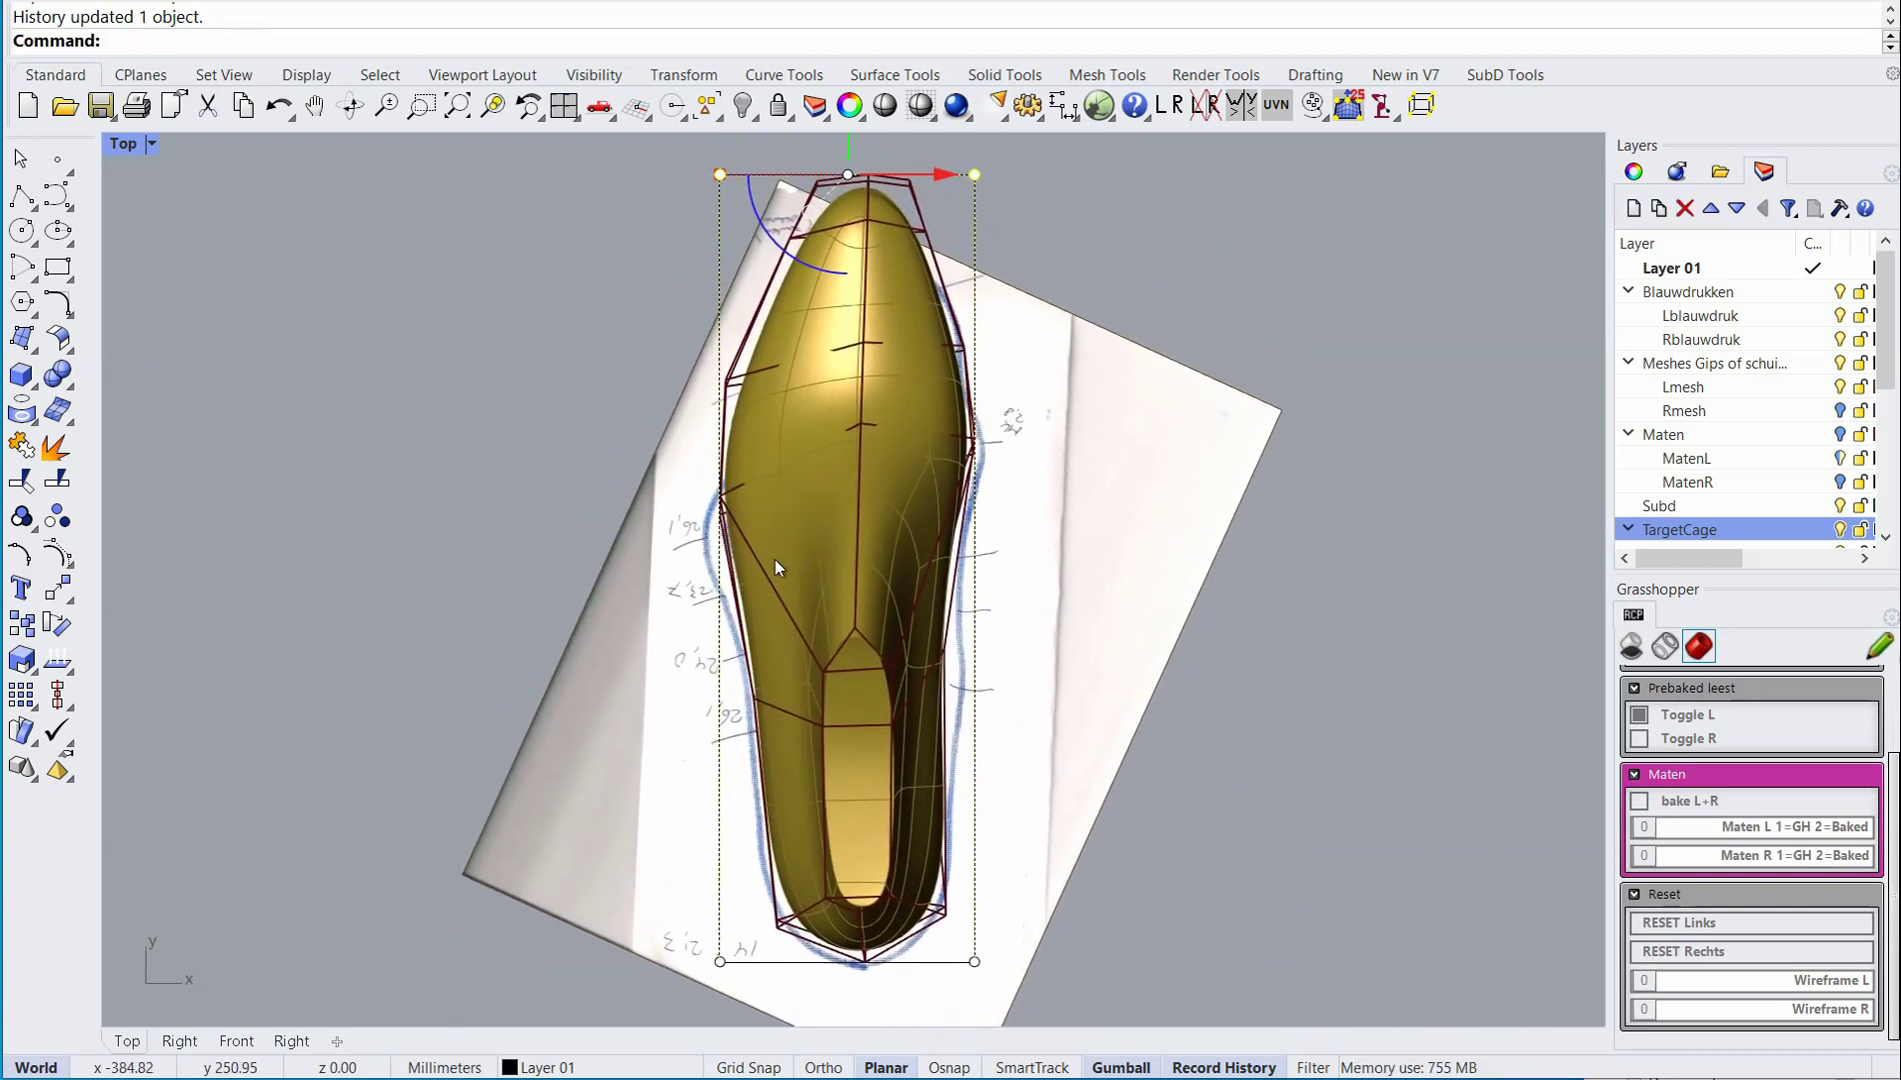
# Widen the toe end of the control cage by moving its front corner points outward on both sides.
pyautogui.moveTo(626, 472); pyautogui.dragTo(622, 540, button='right')
pyautogui.keyDown('shift'); pyautogui.moveTo(565, 195); pyautogui.dragTo(730, 352); pyautogui.keyUp('shift')
pyautogui.moveTo(745, 236); pyautogui.dragTo(730, 236)
pyautogui.keyDown('shift'); pyautogui.moveTo(934, 183); pyautogui.dragTo(1043, 237); pyautogui.keyUp('shift')
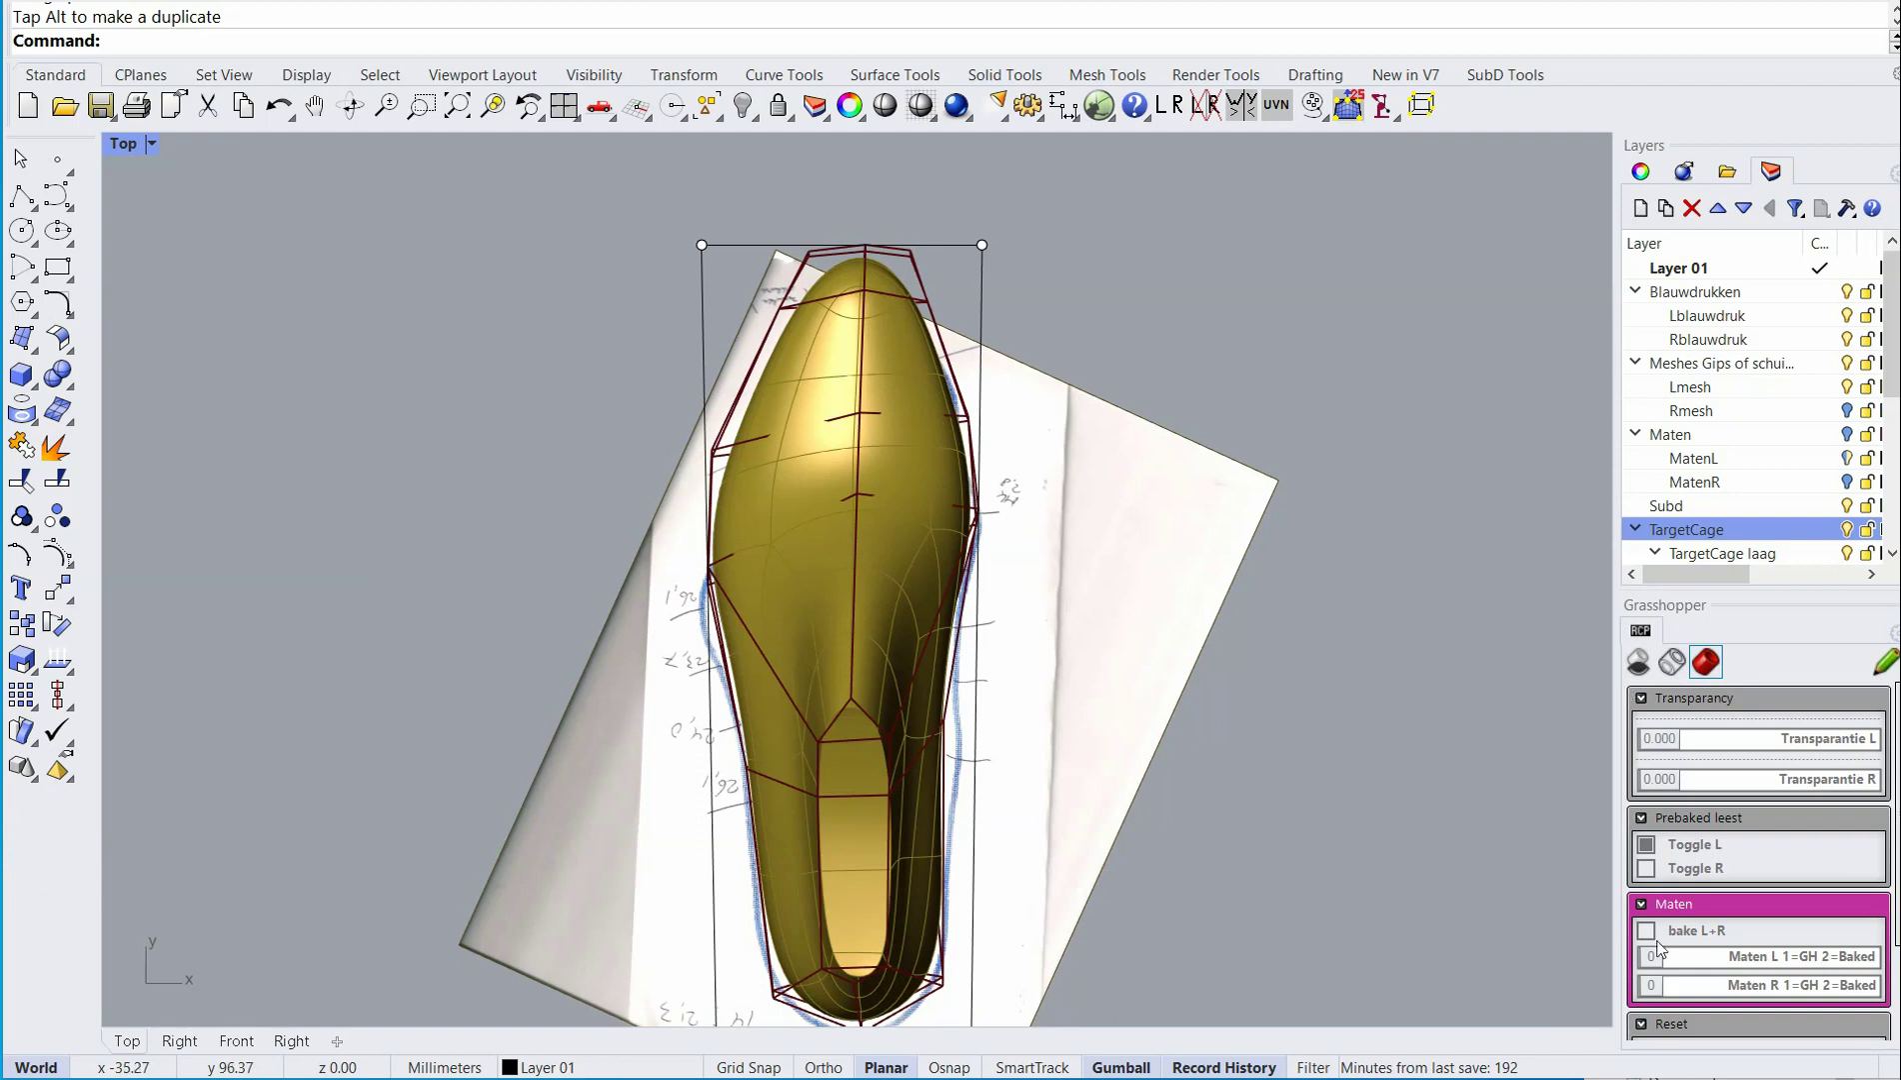
# Set Transparantie L to 0.890 to compare the last with the footprint beneath it, and finish with 0.590.
pyautogui.moveTo(1666, 738); pyautogui.dragTo(1842, 748)
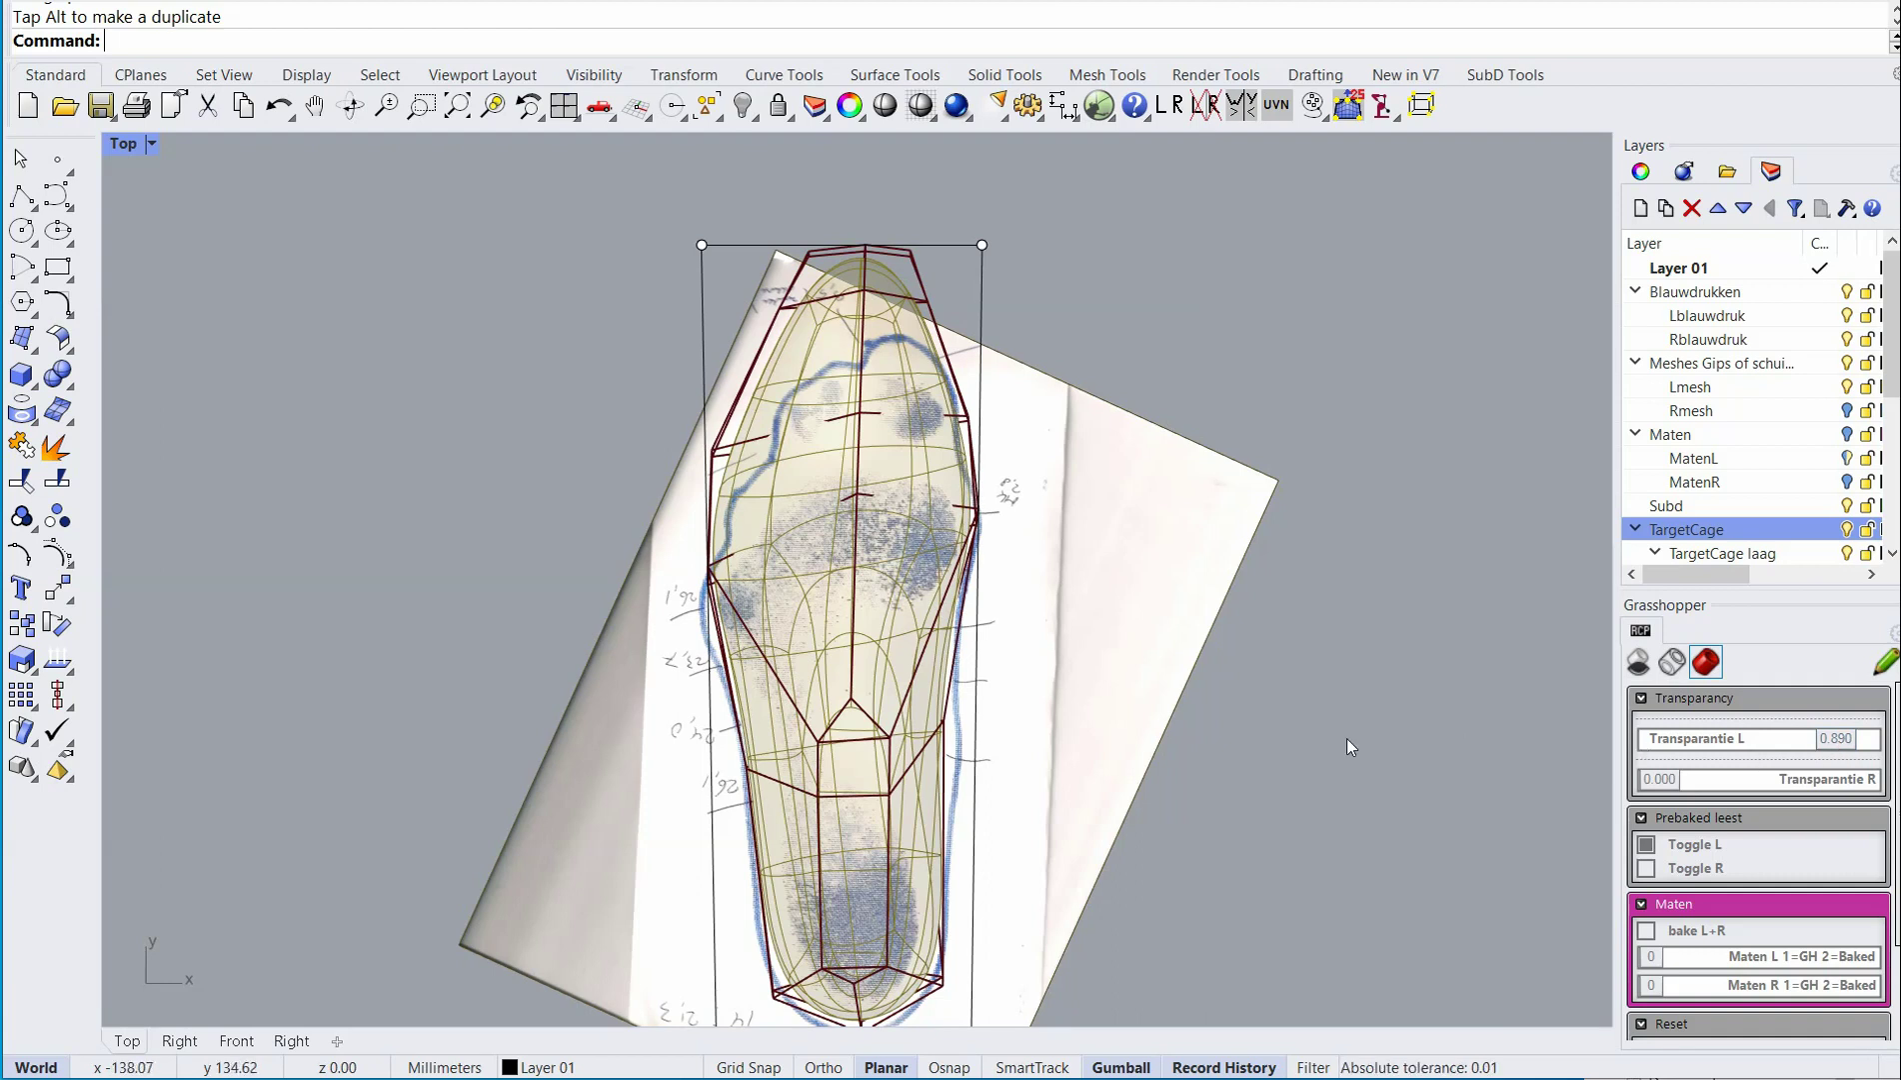
pyautogui.moveTo(1346, 739); pyautogui.dragTo(1315, 679, button='right')
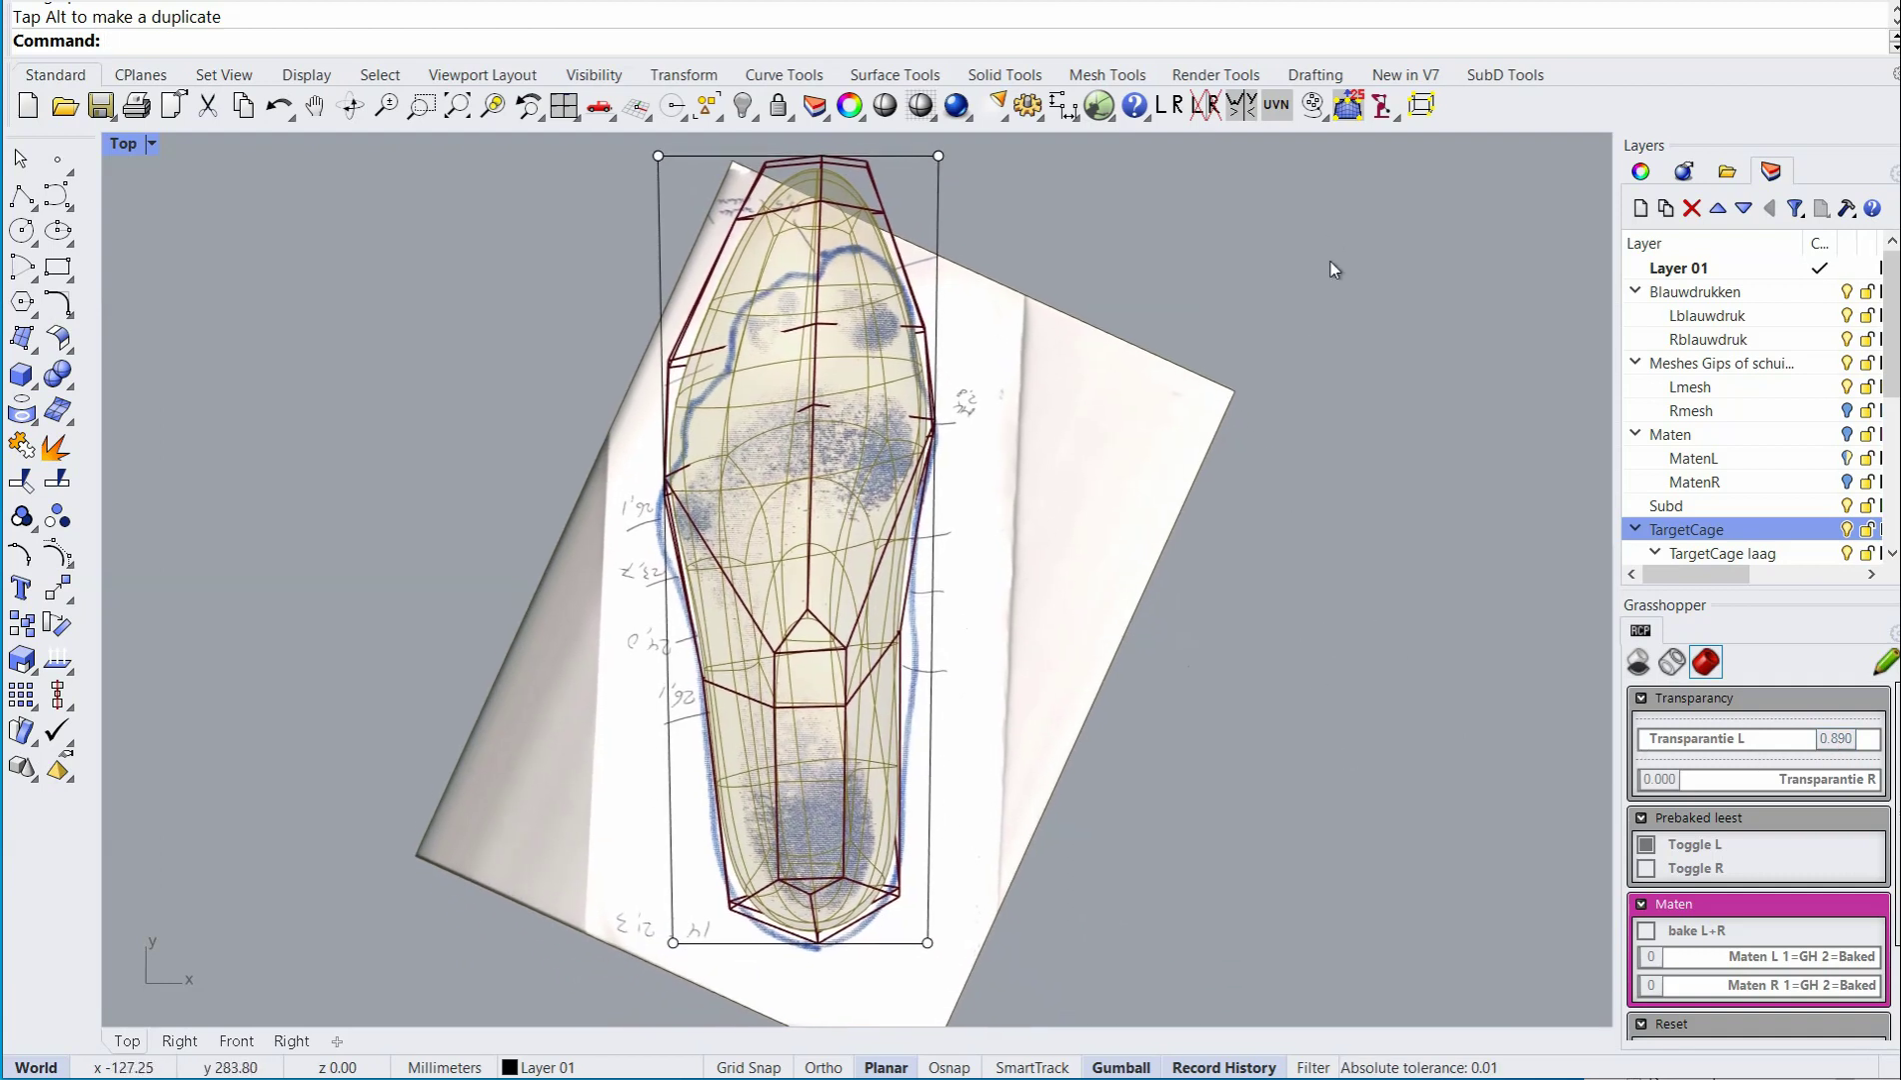
pyautogui.moveTo(1330, 268); pyautogui.dragTo(1335, 344, button='right')
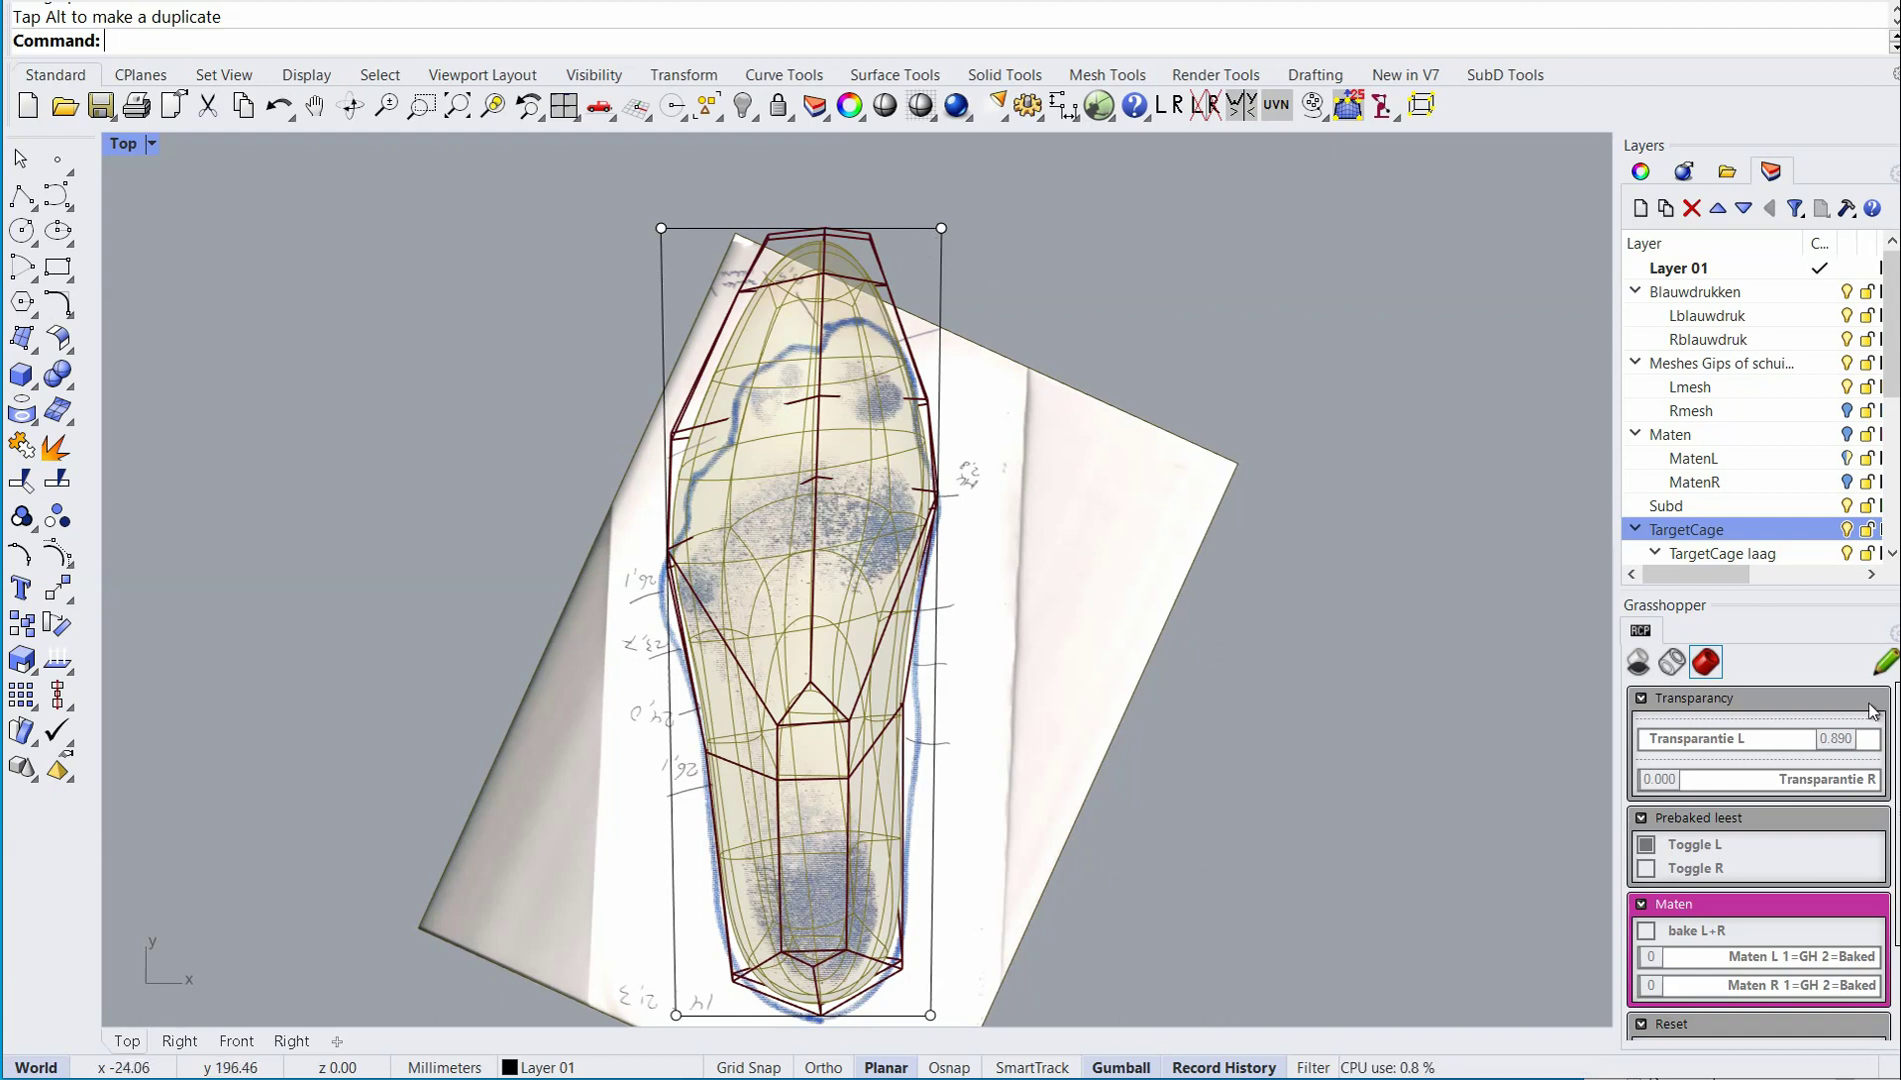
pyautogui.moveTo(1854, 738); pyautogui.dragTo(1776, 738)
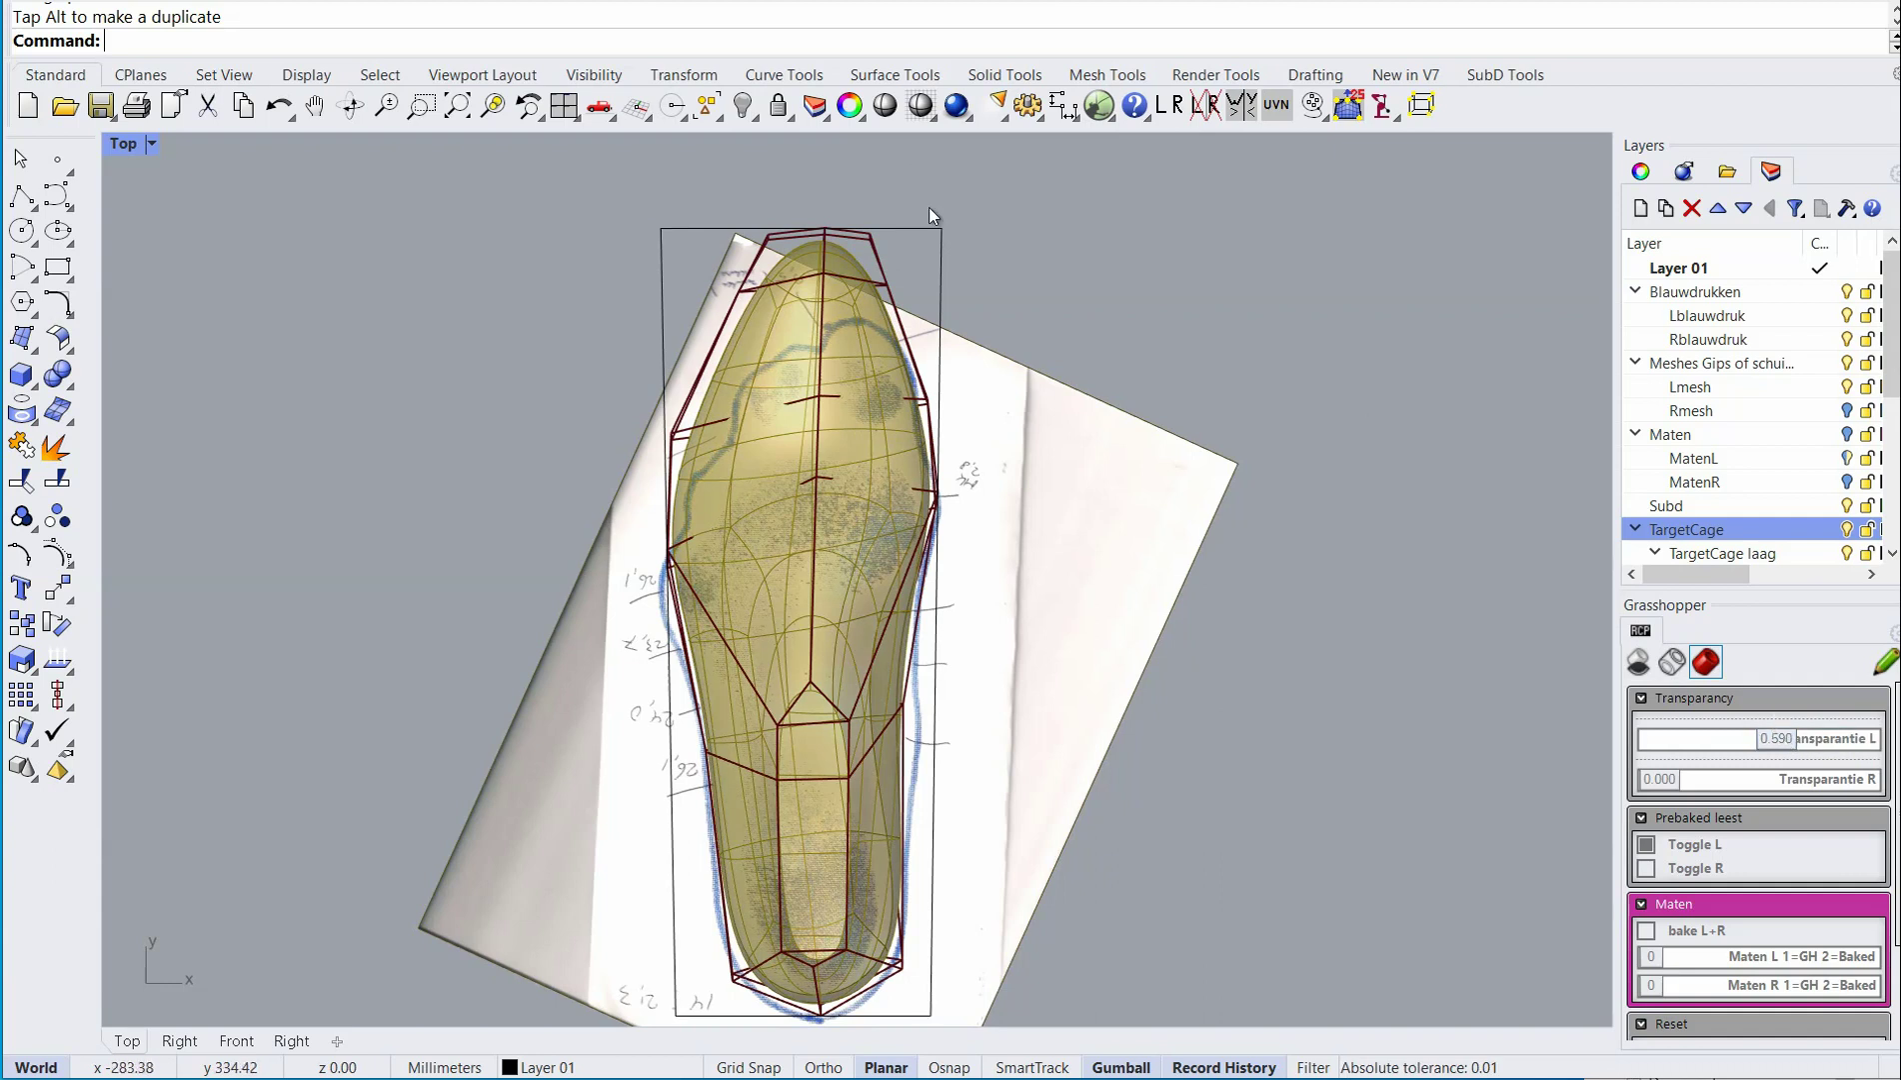
# Delete the surrounding control cage and turn on the mesh points of the target cage.
pyautogui.click(918, 230)
pyautogui.press('Delete')
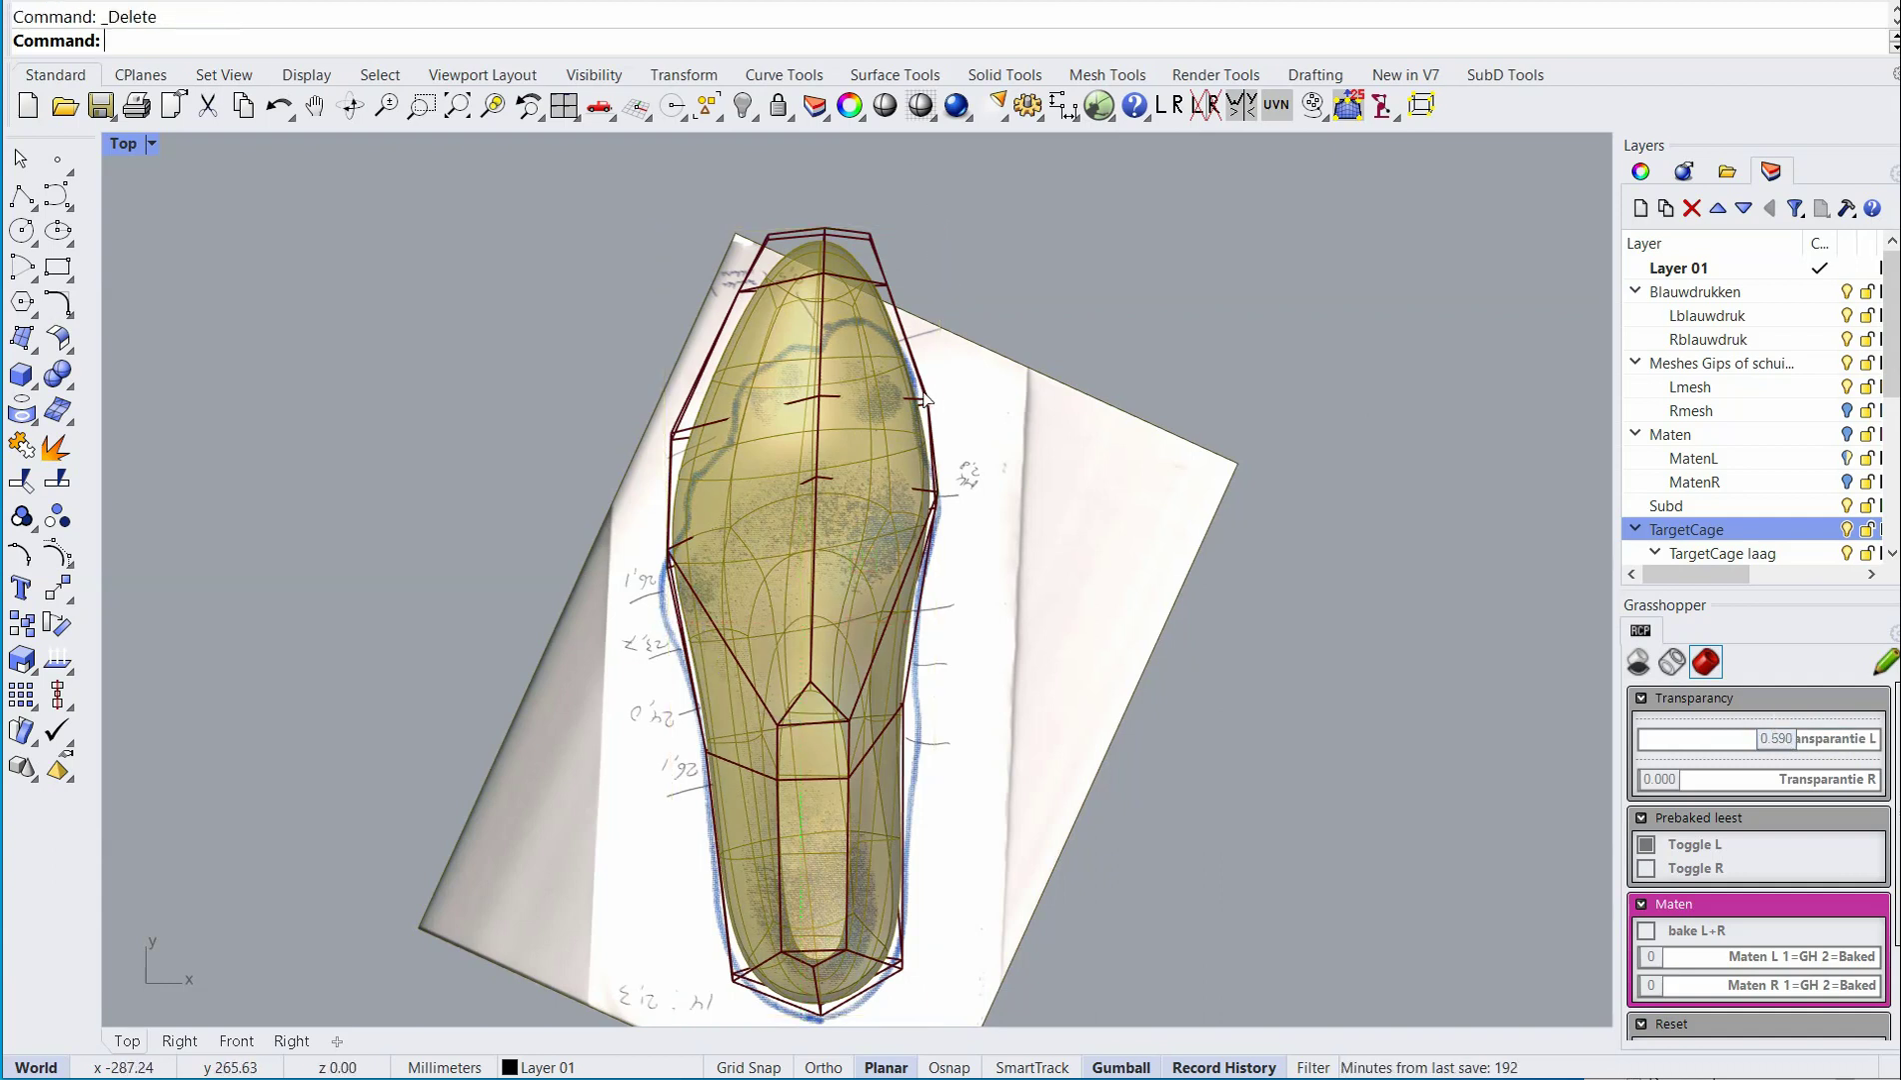
pyautogui.click(845, 241)
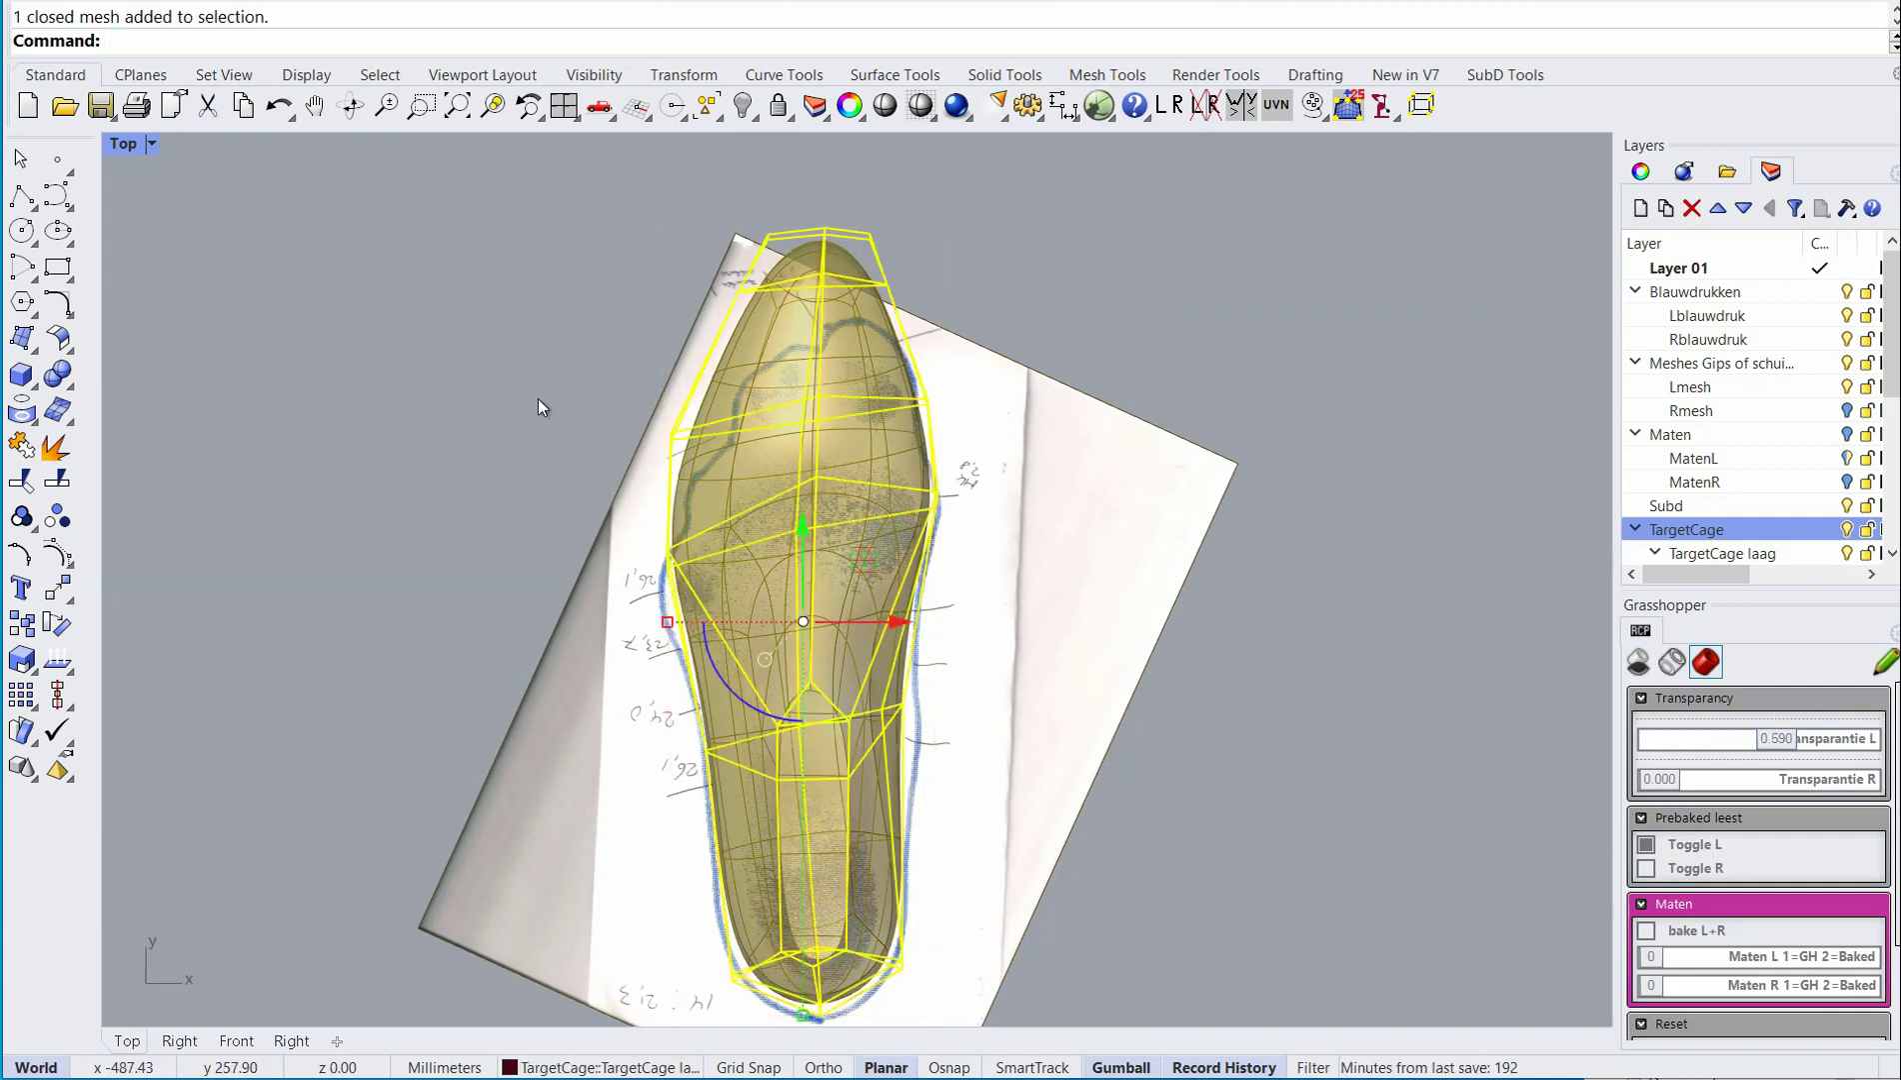
pyautogui.click(66, 549)
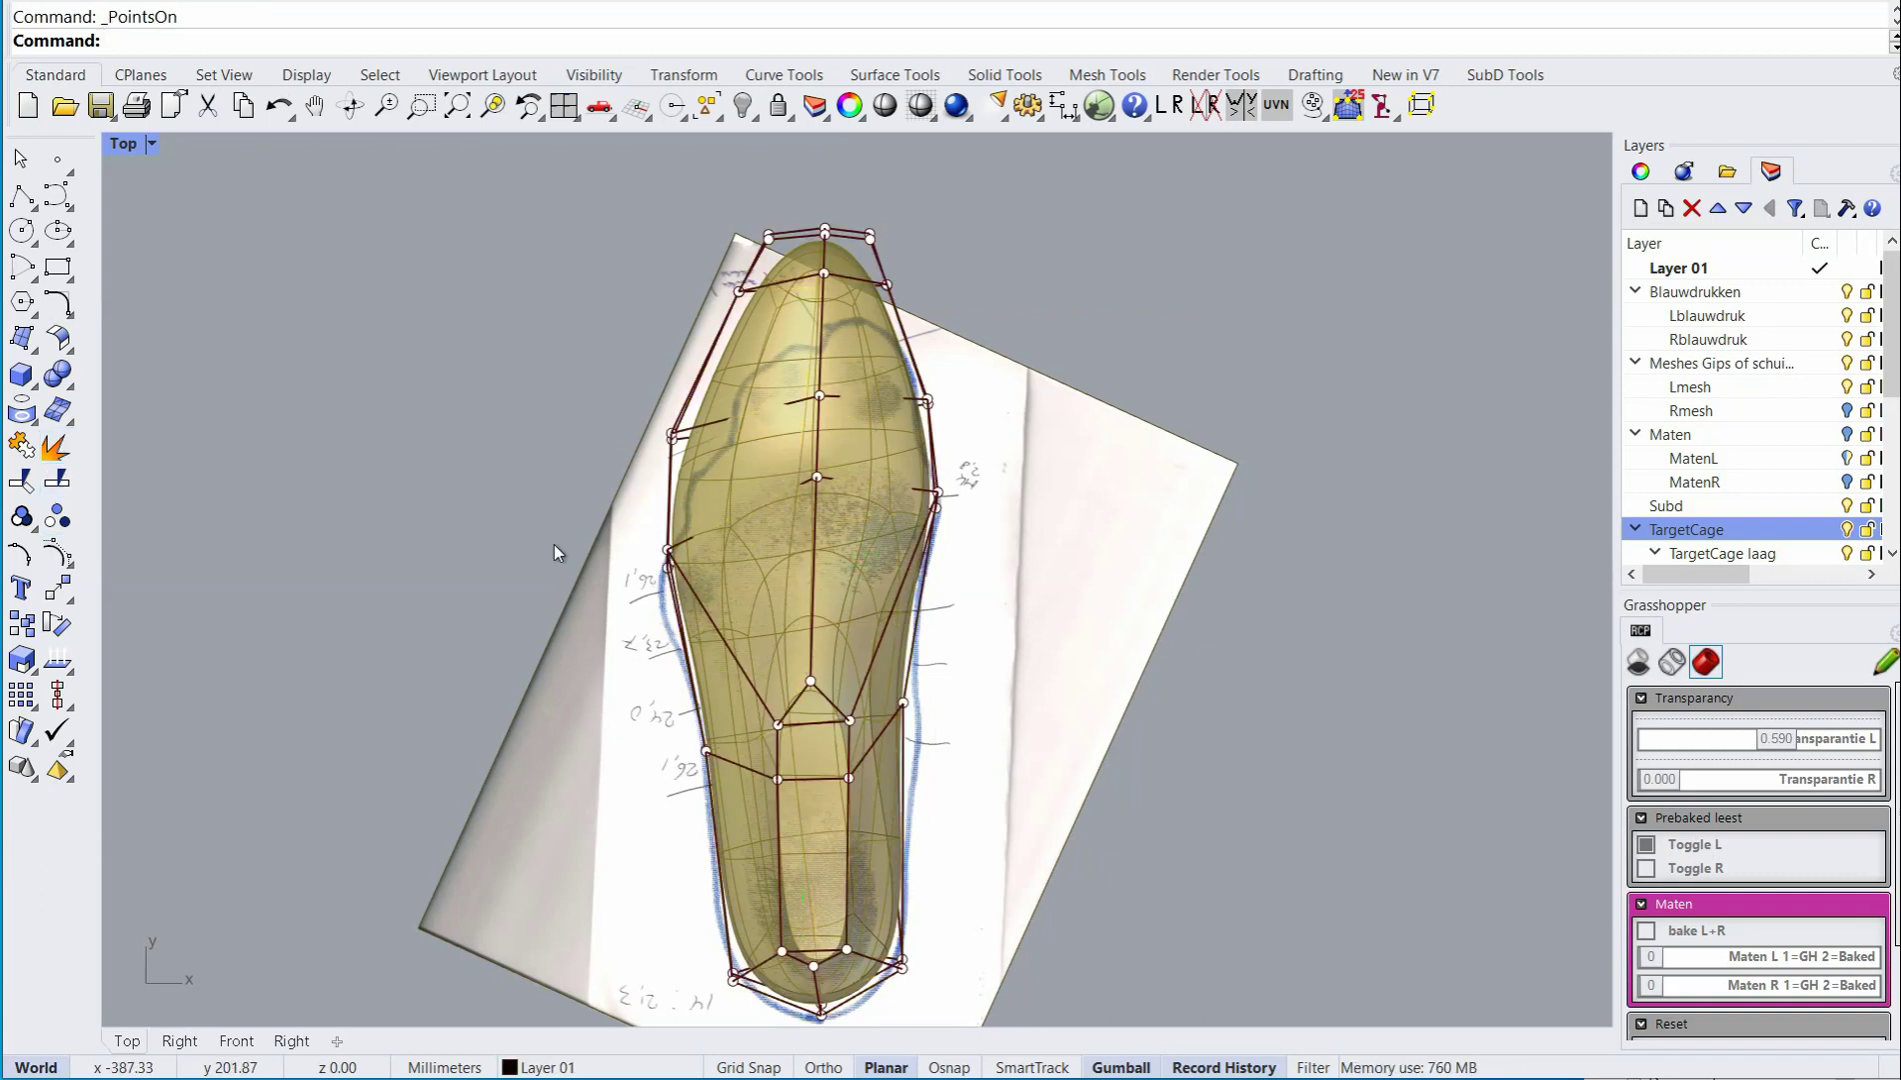
# Move the target cage's outer ball points outward and slightly back to follow the blueprint's footprint outline.
pyautogui.scroll(3, 554, 544)
pyautogui.scroll(-2, 426, 500)
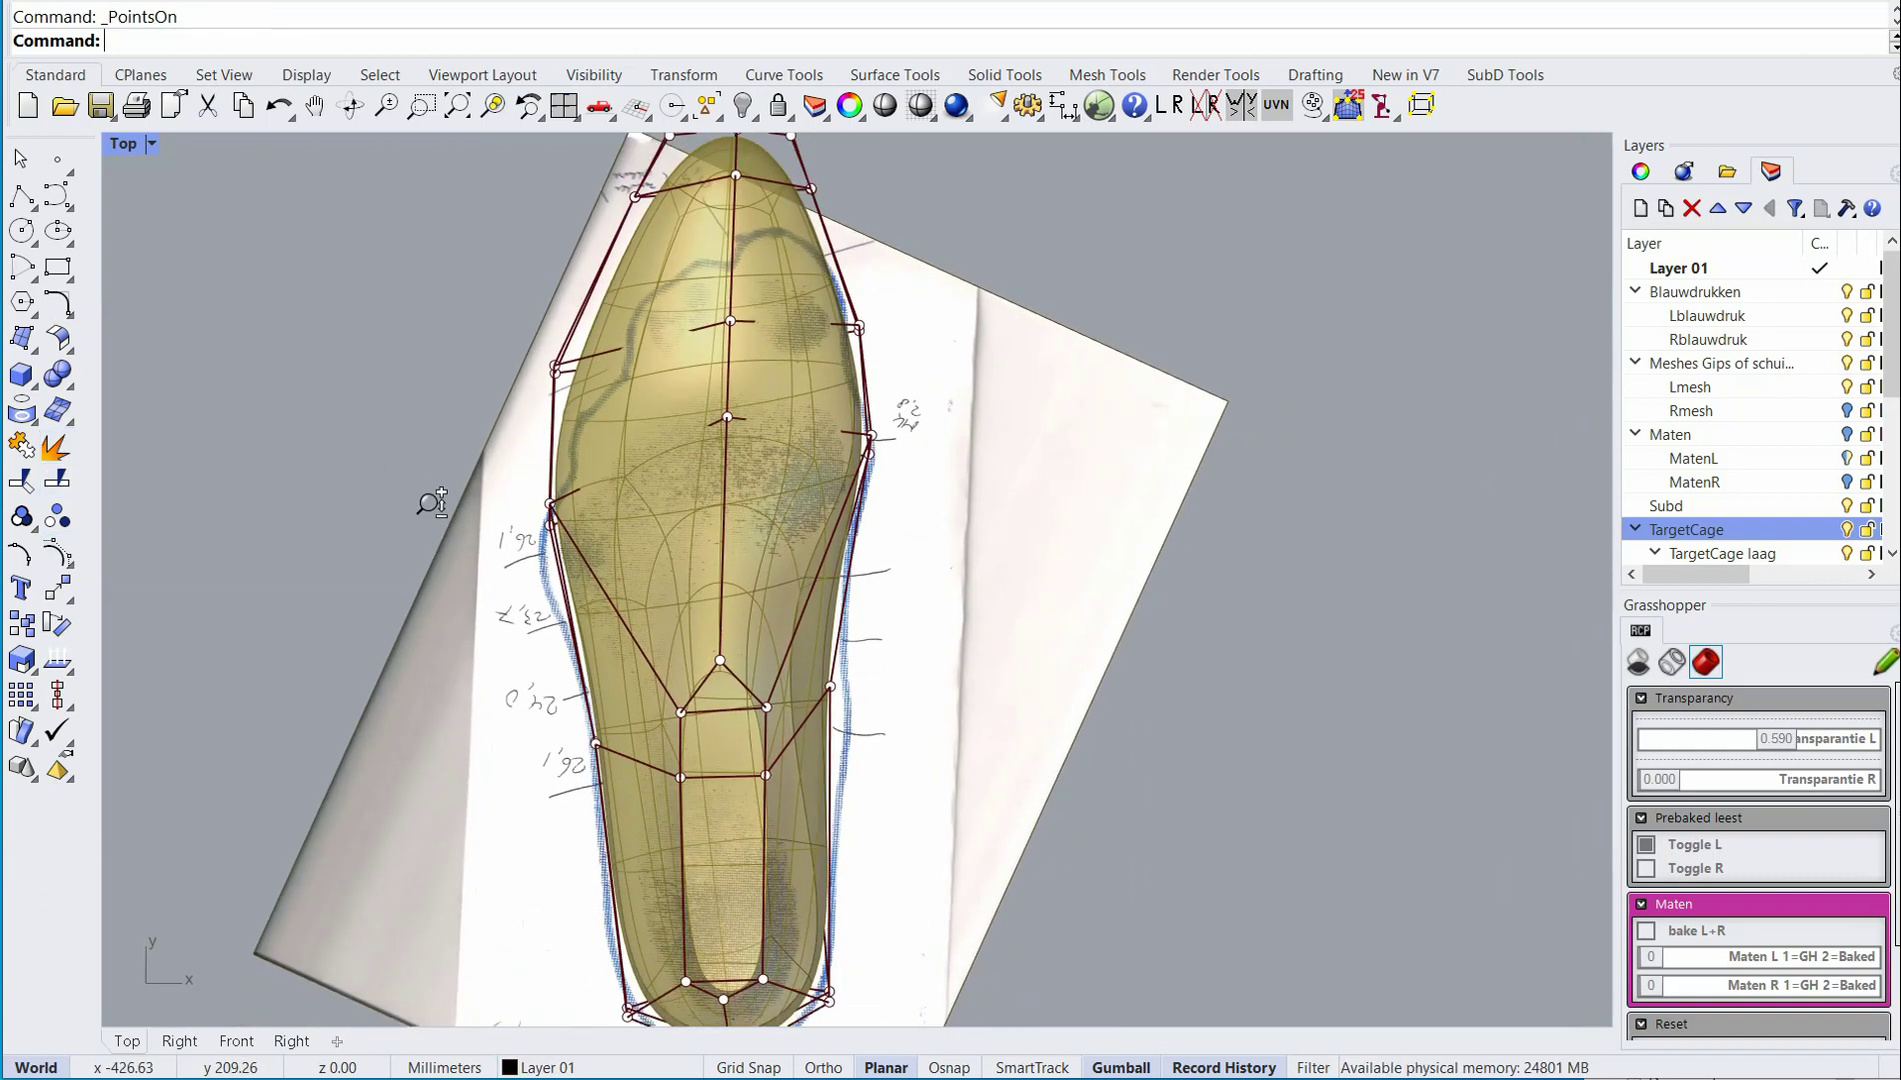
pyautogui.scroll(1, 425, 501)
pyautogui.moveTo(457, 510); pyautogui.dragTo(481, 432, button='right')
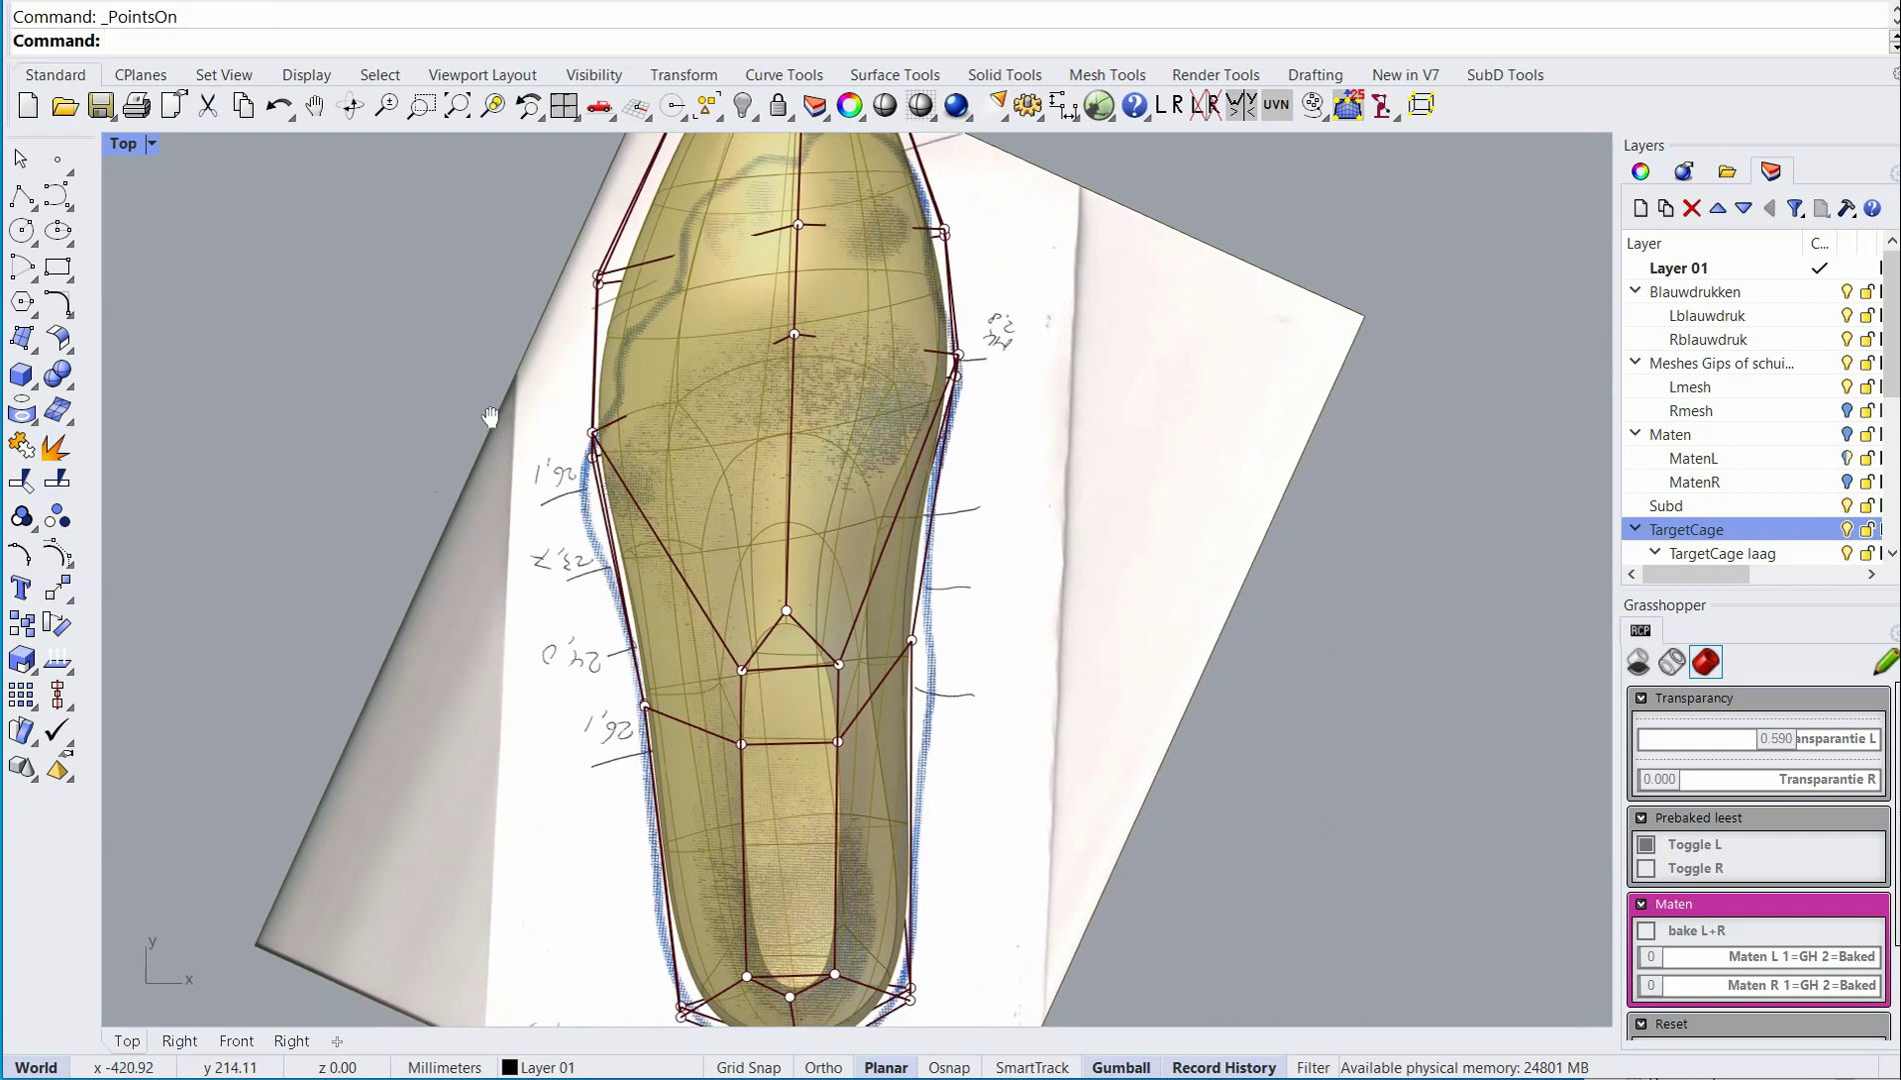
pyautogui.scroll(-1, 481, 432)
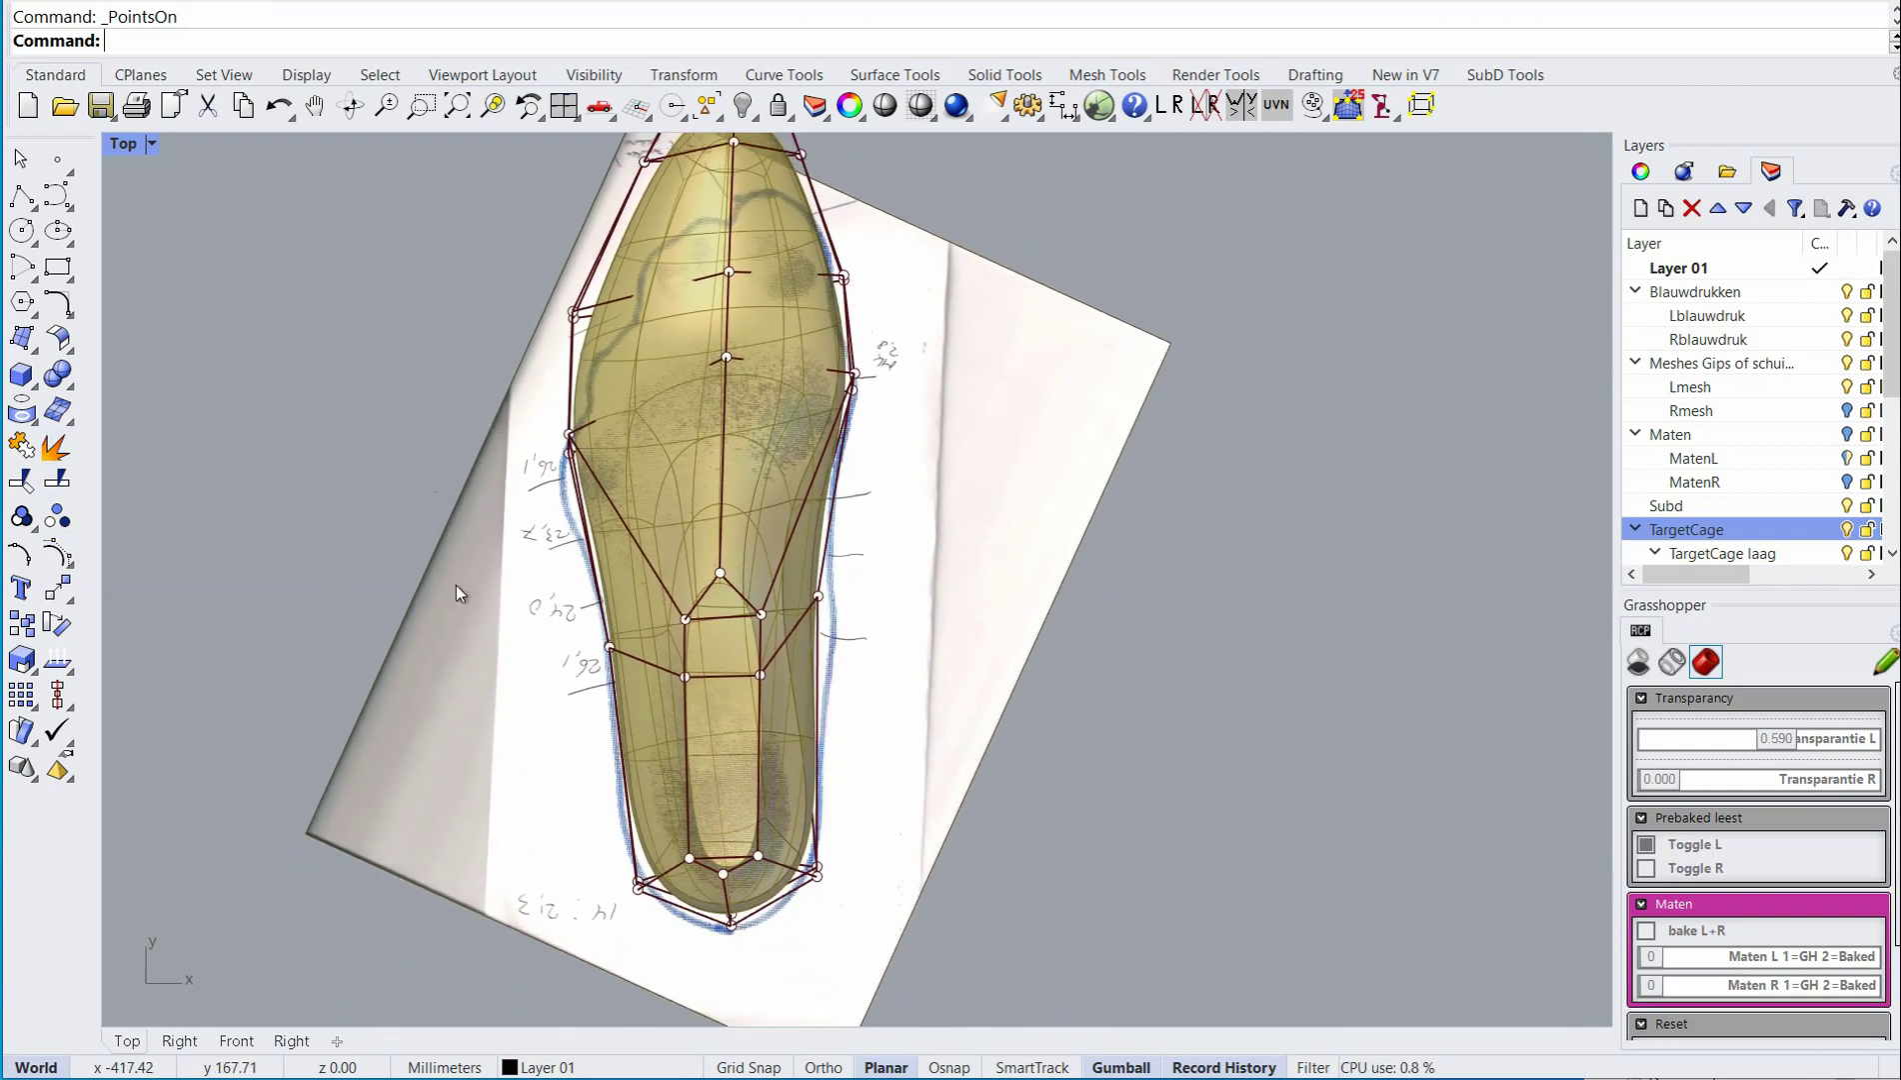
pyautogui.moveTo(535, 447); pyautogui.dragTo(547, 473, button='right')
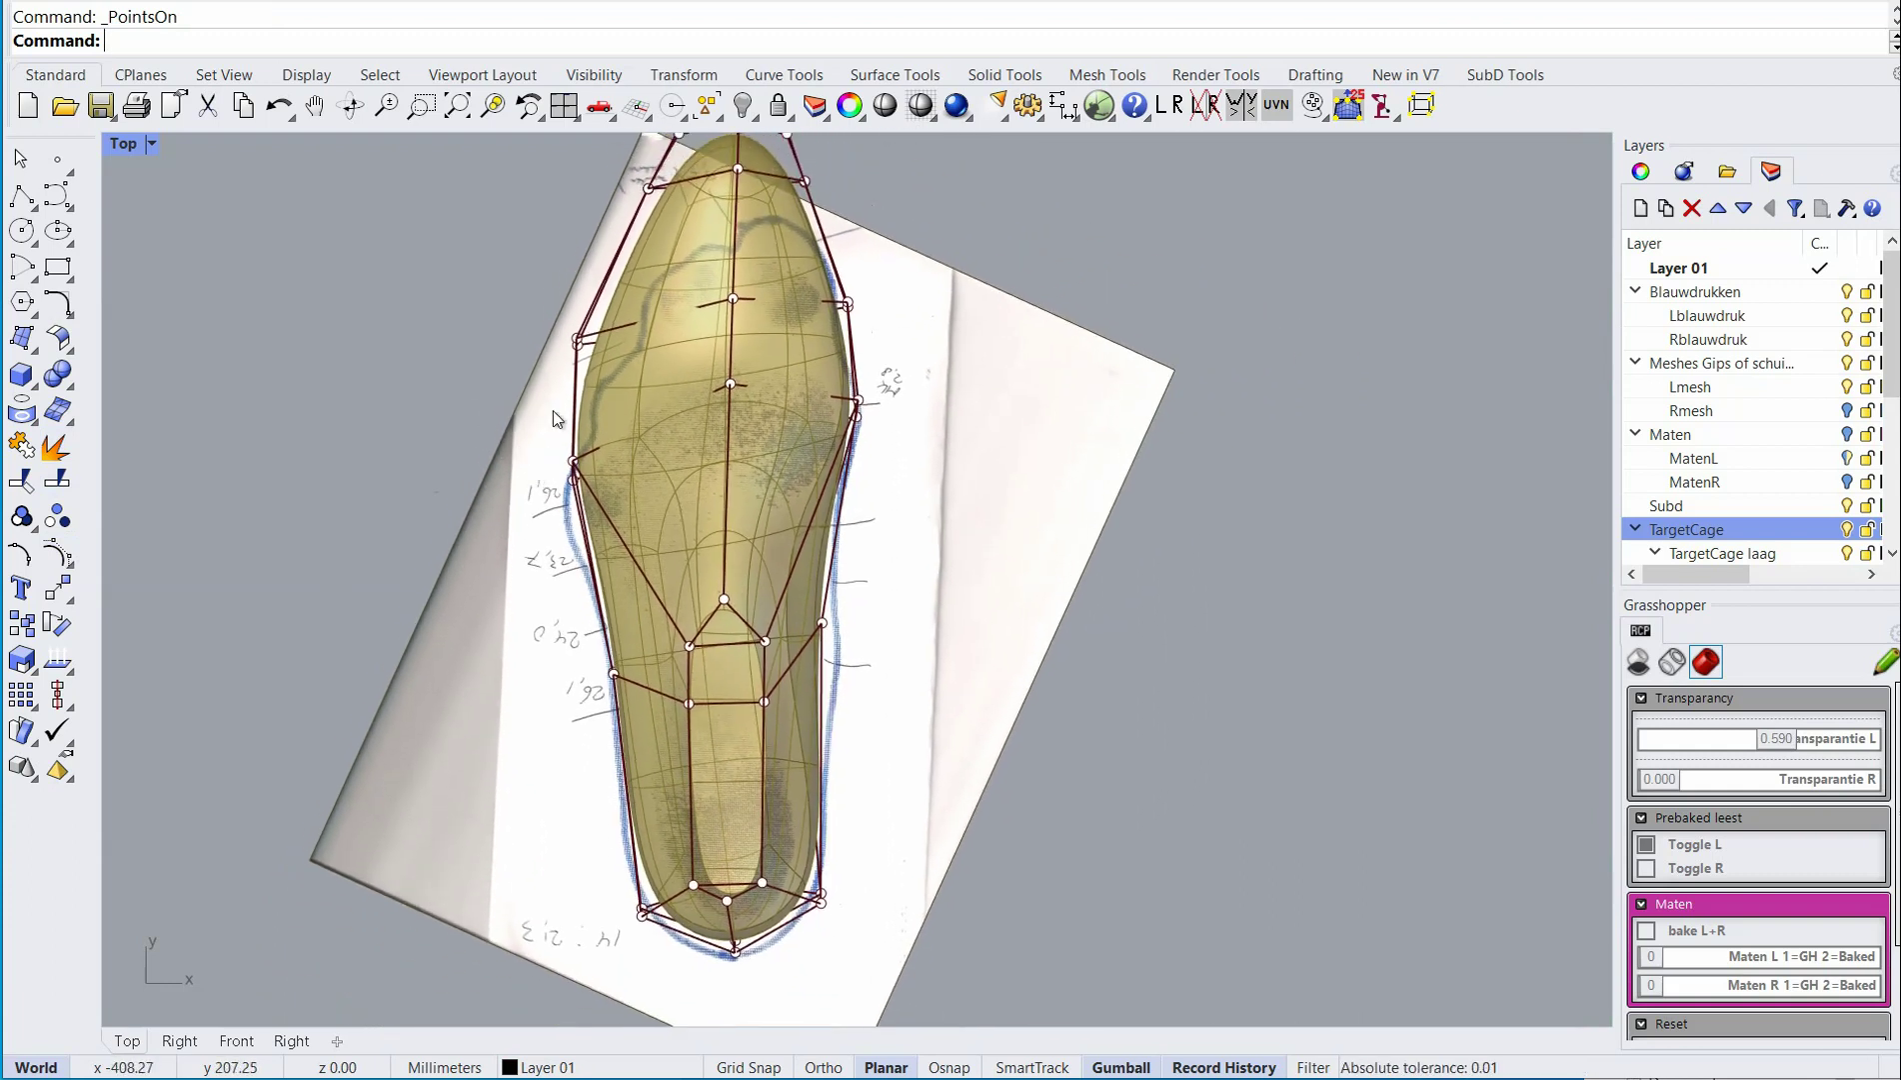
pyautogui.moveTo(484, 410); pyautogui.dragTo(635, 560)
pyautogui.moveTo(631, 409); pyautogui.dragTo(618, 442)
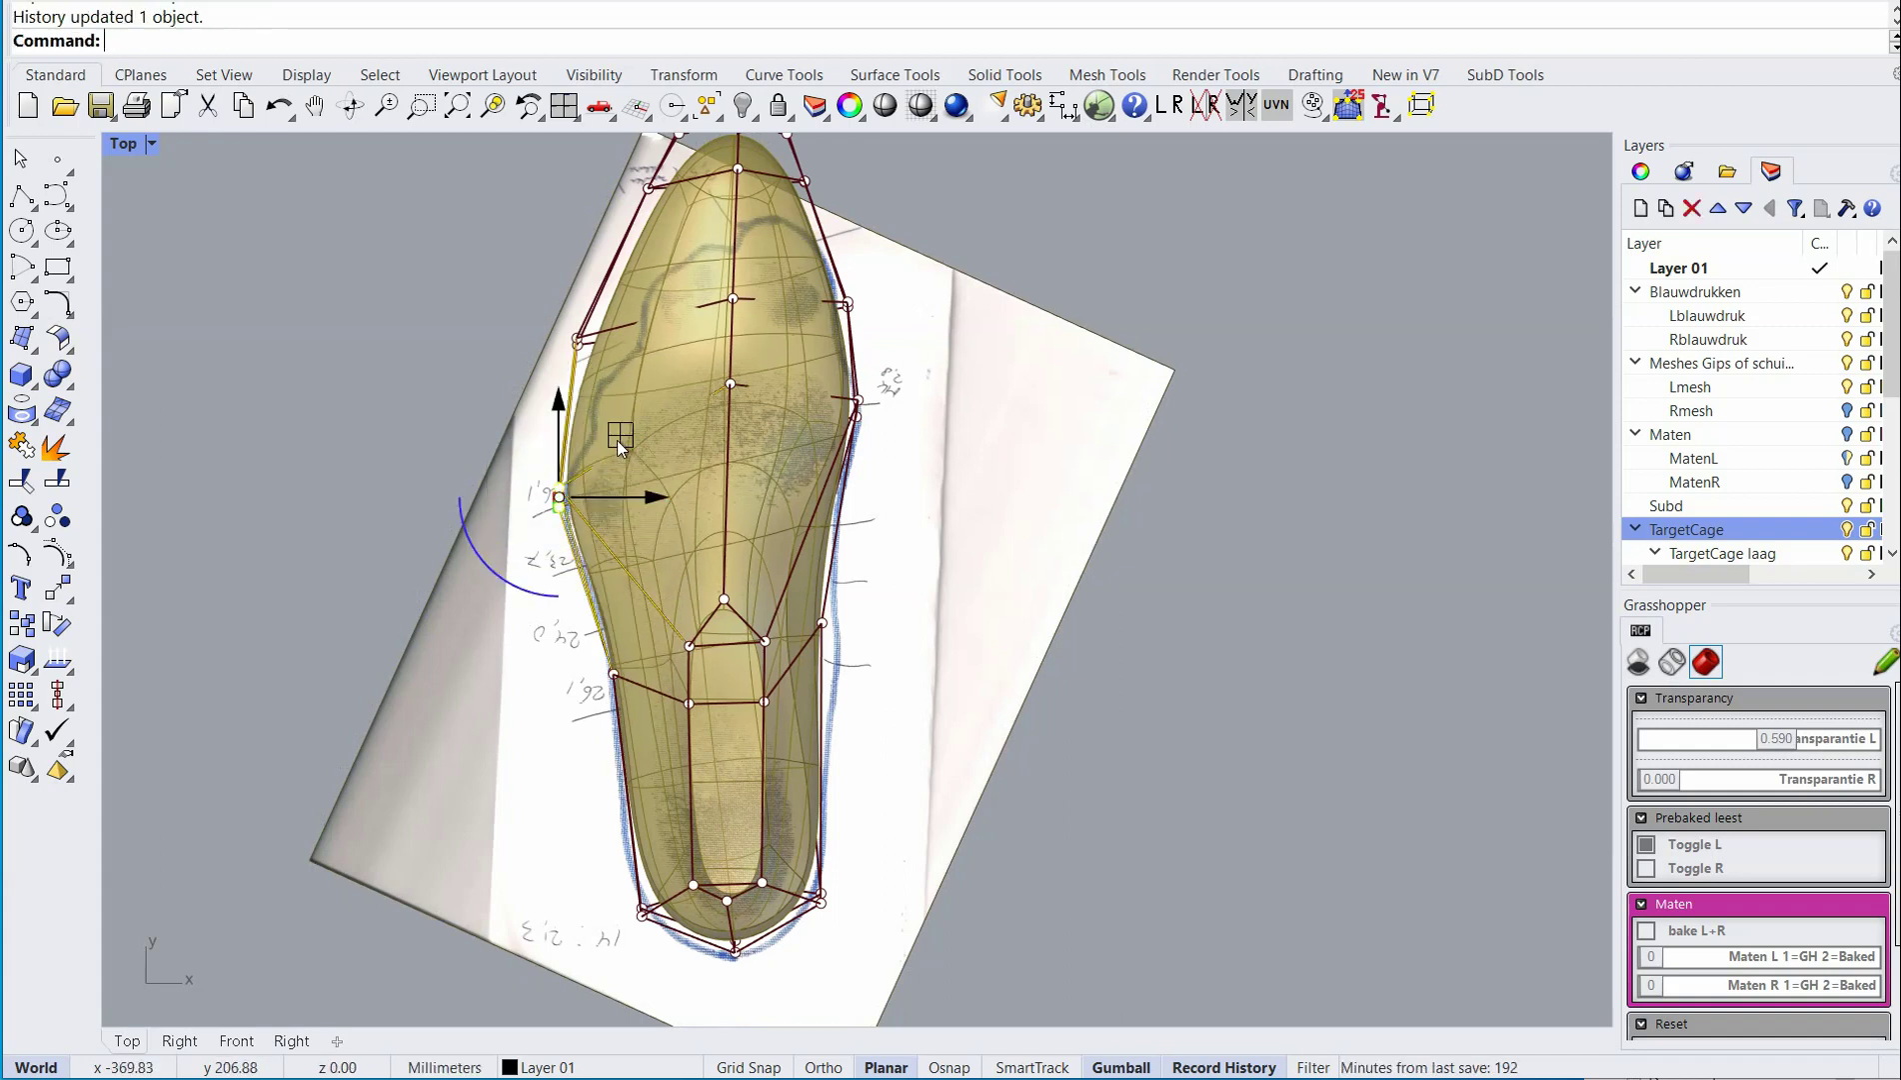
pyautogui.click(386, 459)
# Move the target cage's toe-end points slightly back and its outer forefoot points slightly inward.
pyautogui.moveTo(791, 163); pyautogui.dragTo(765, 369, button='right')
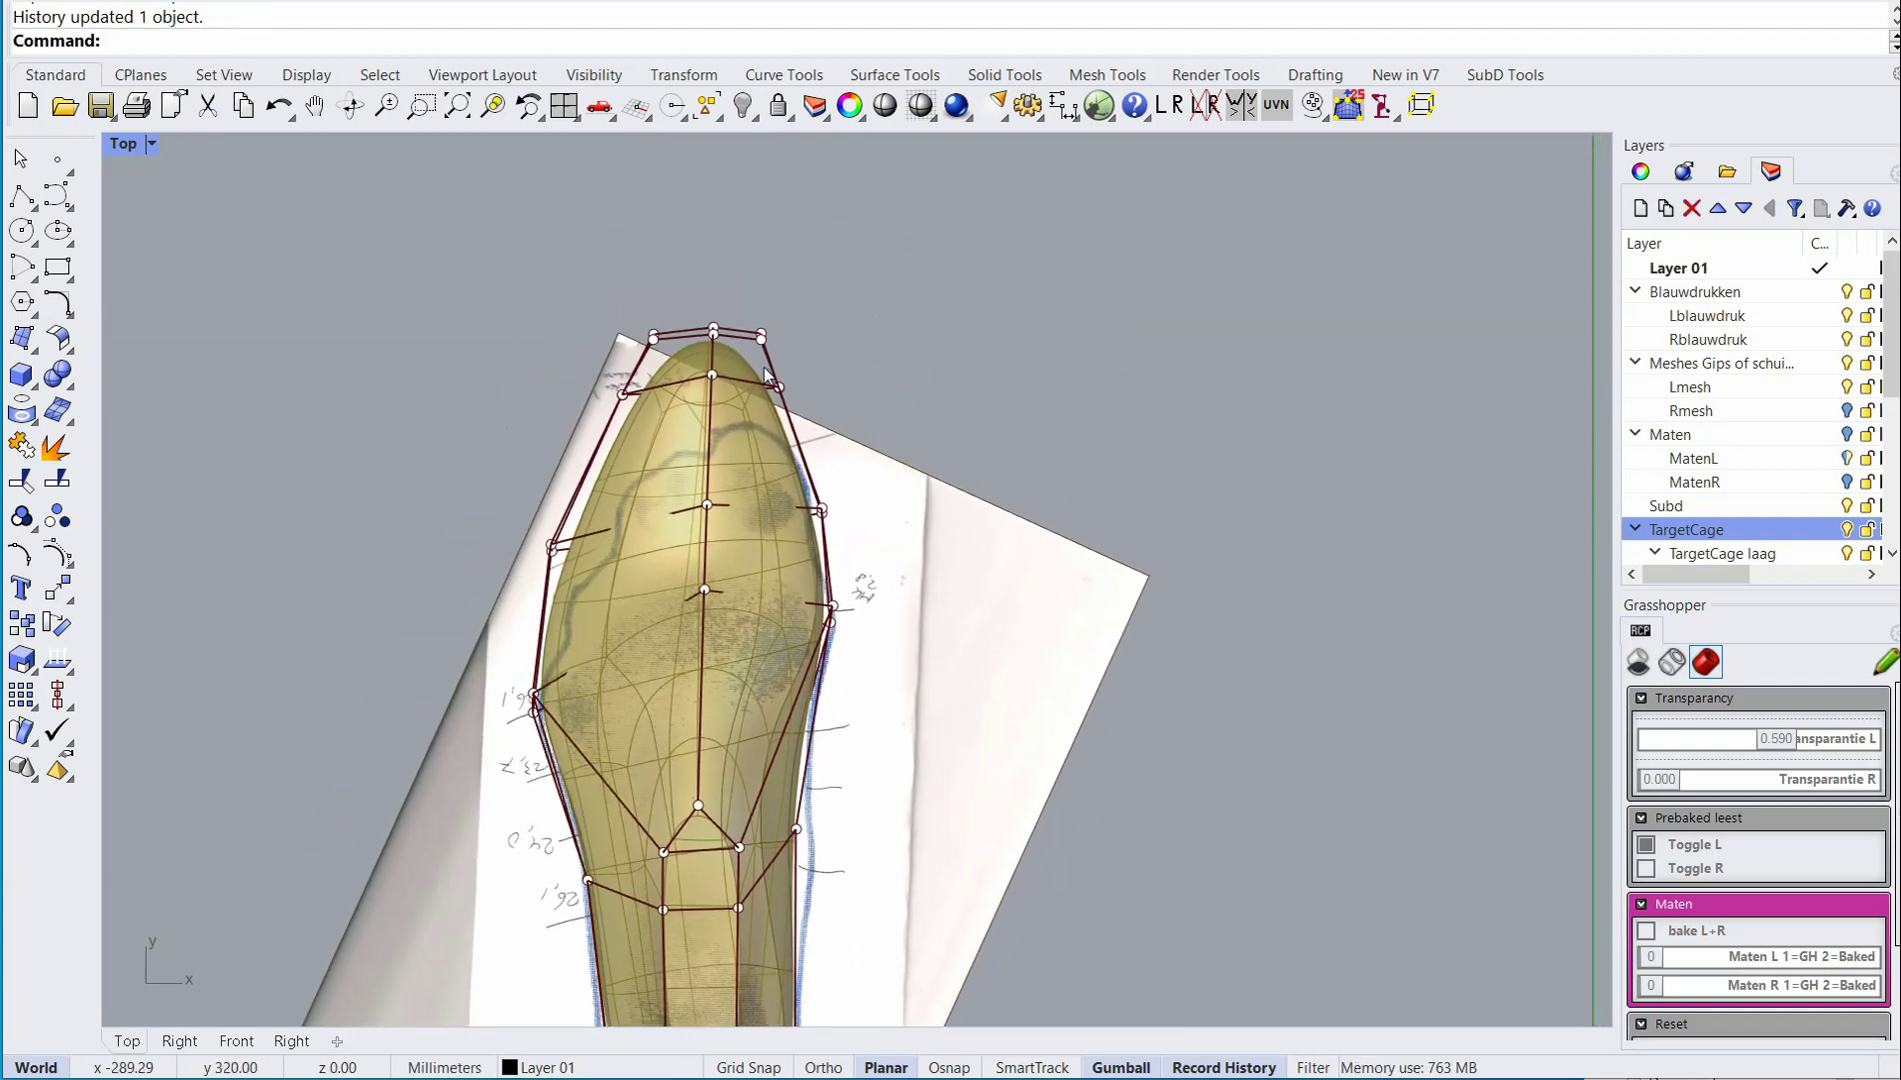
pyautogui.moveTo(533, 267); pyautogui.dragTo(854, 398)
pyautogui.moveTo(709, 272); pyautogui.dragTo(709, 294)
pyautogui.press('Escape')
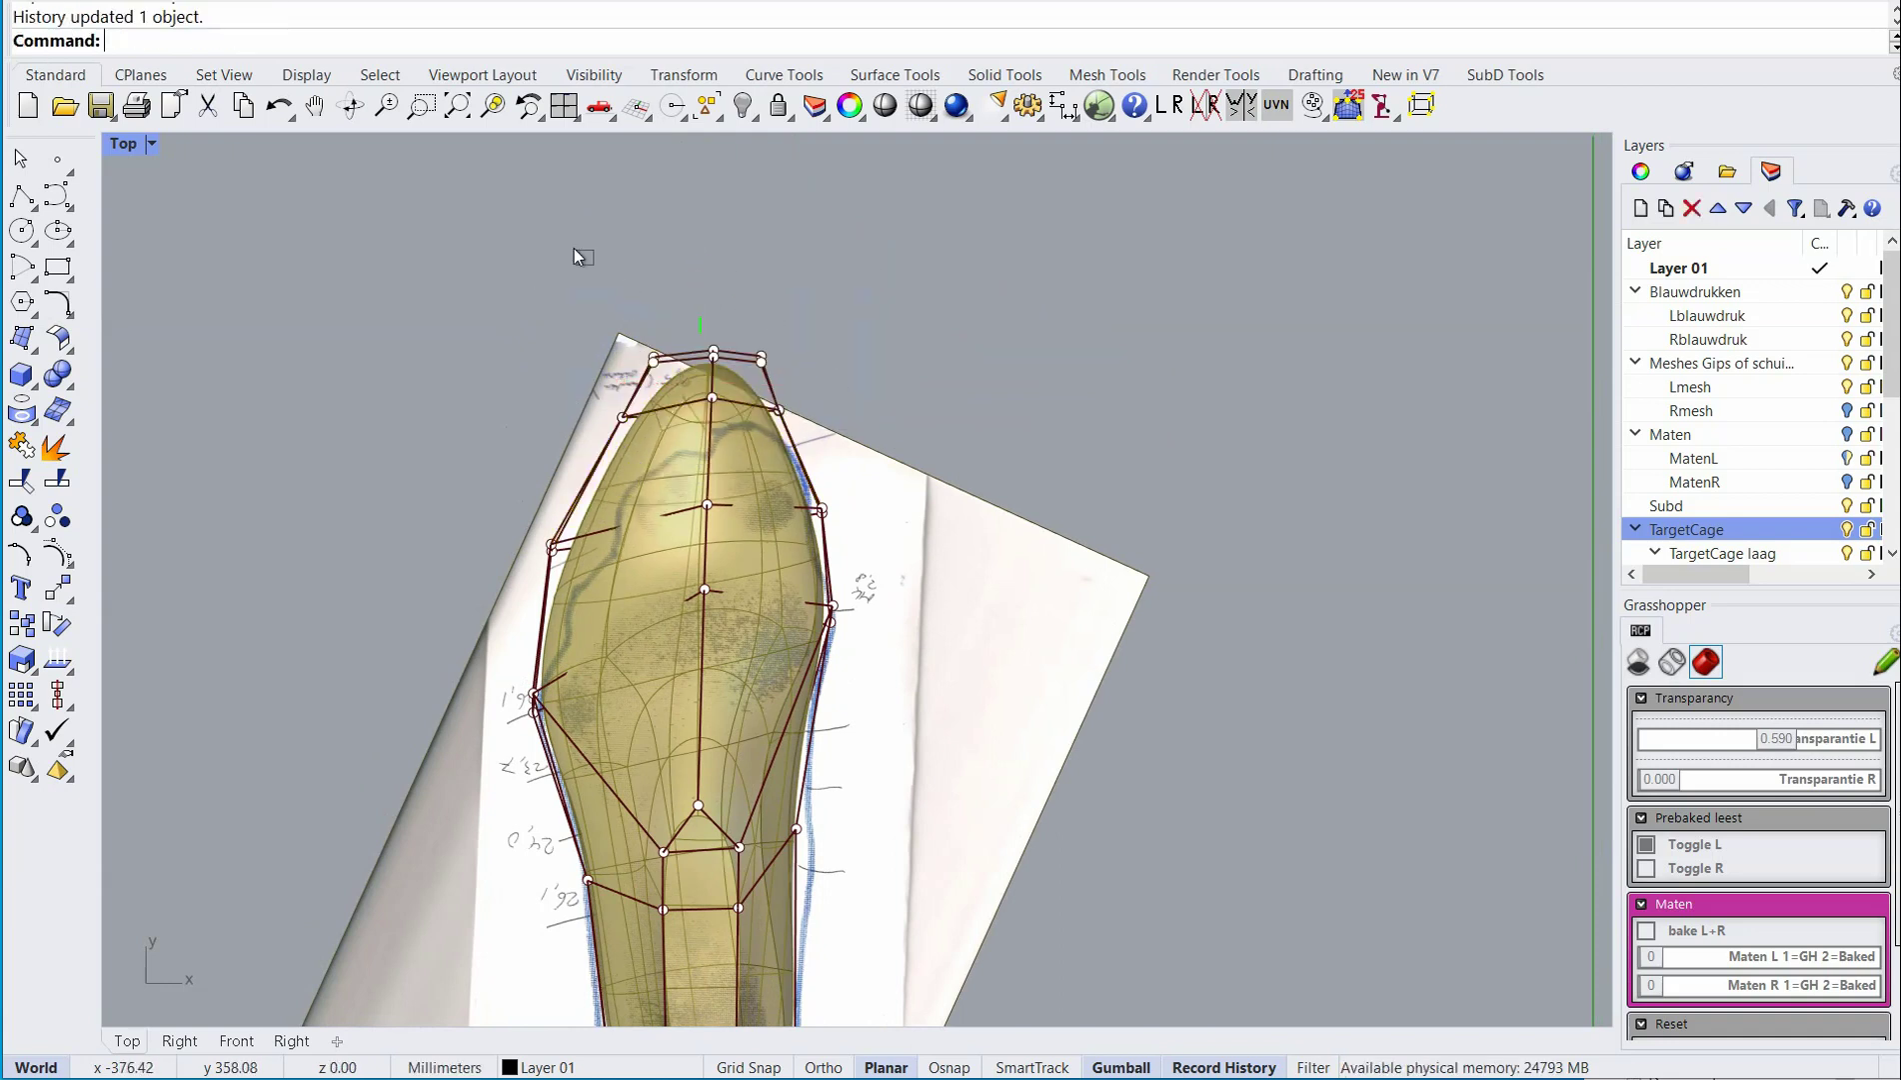
pyautogui.moveTo(710, 345); pyautogui.dragTo(680, 312)
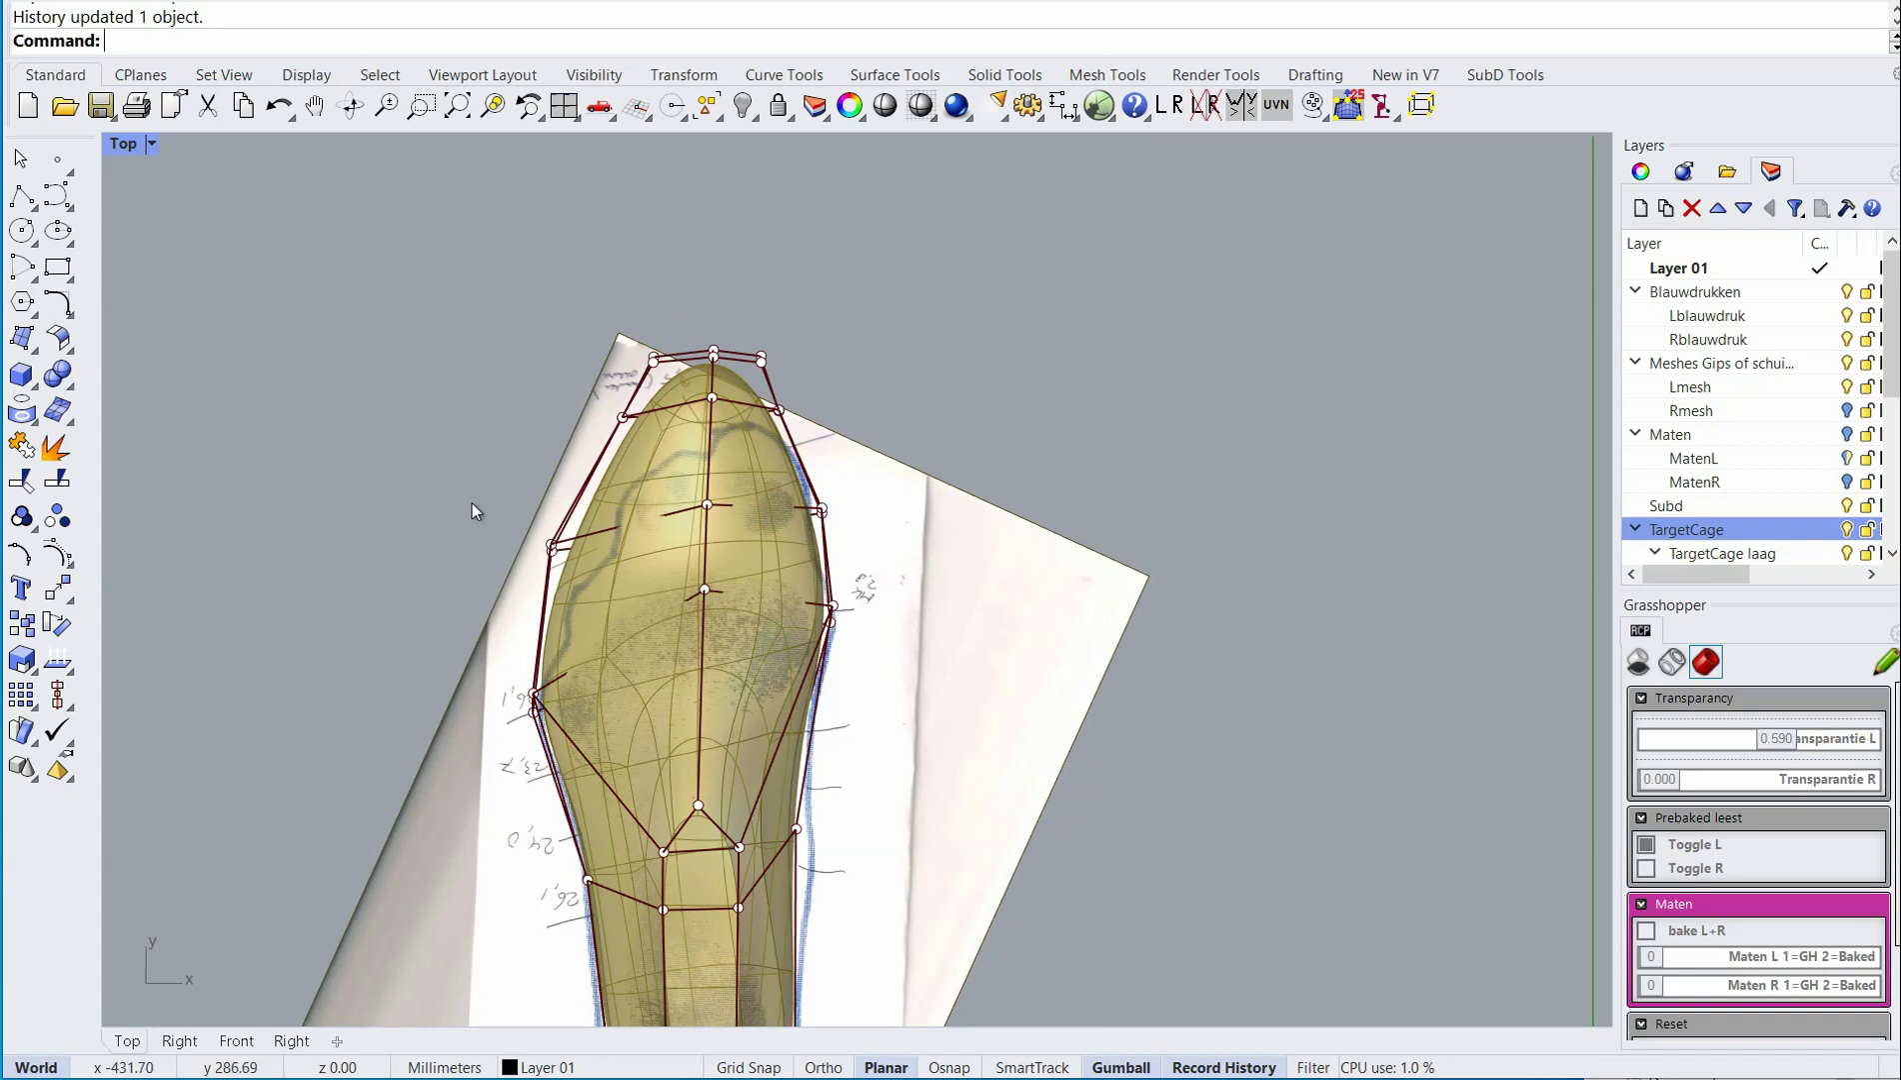
pyautogui.moveTo(424, 440); pyautogui.dragTo(654, 554)
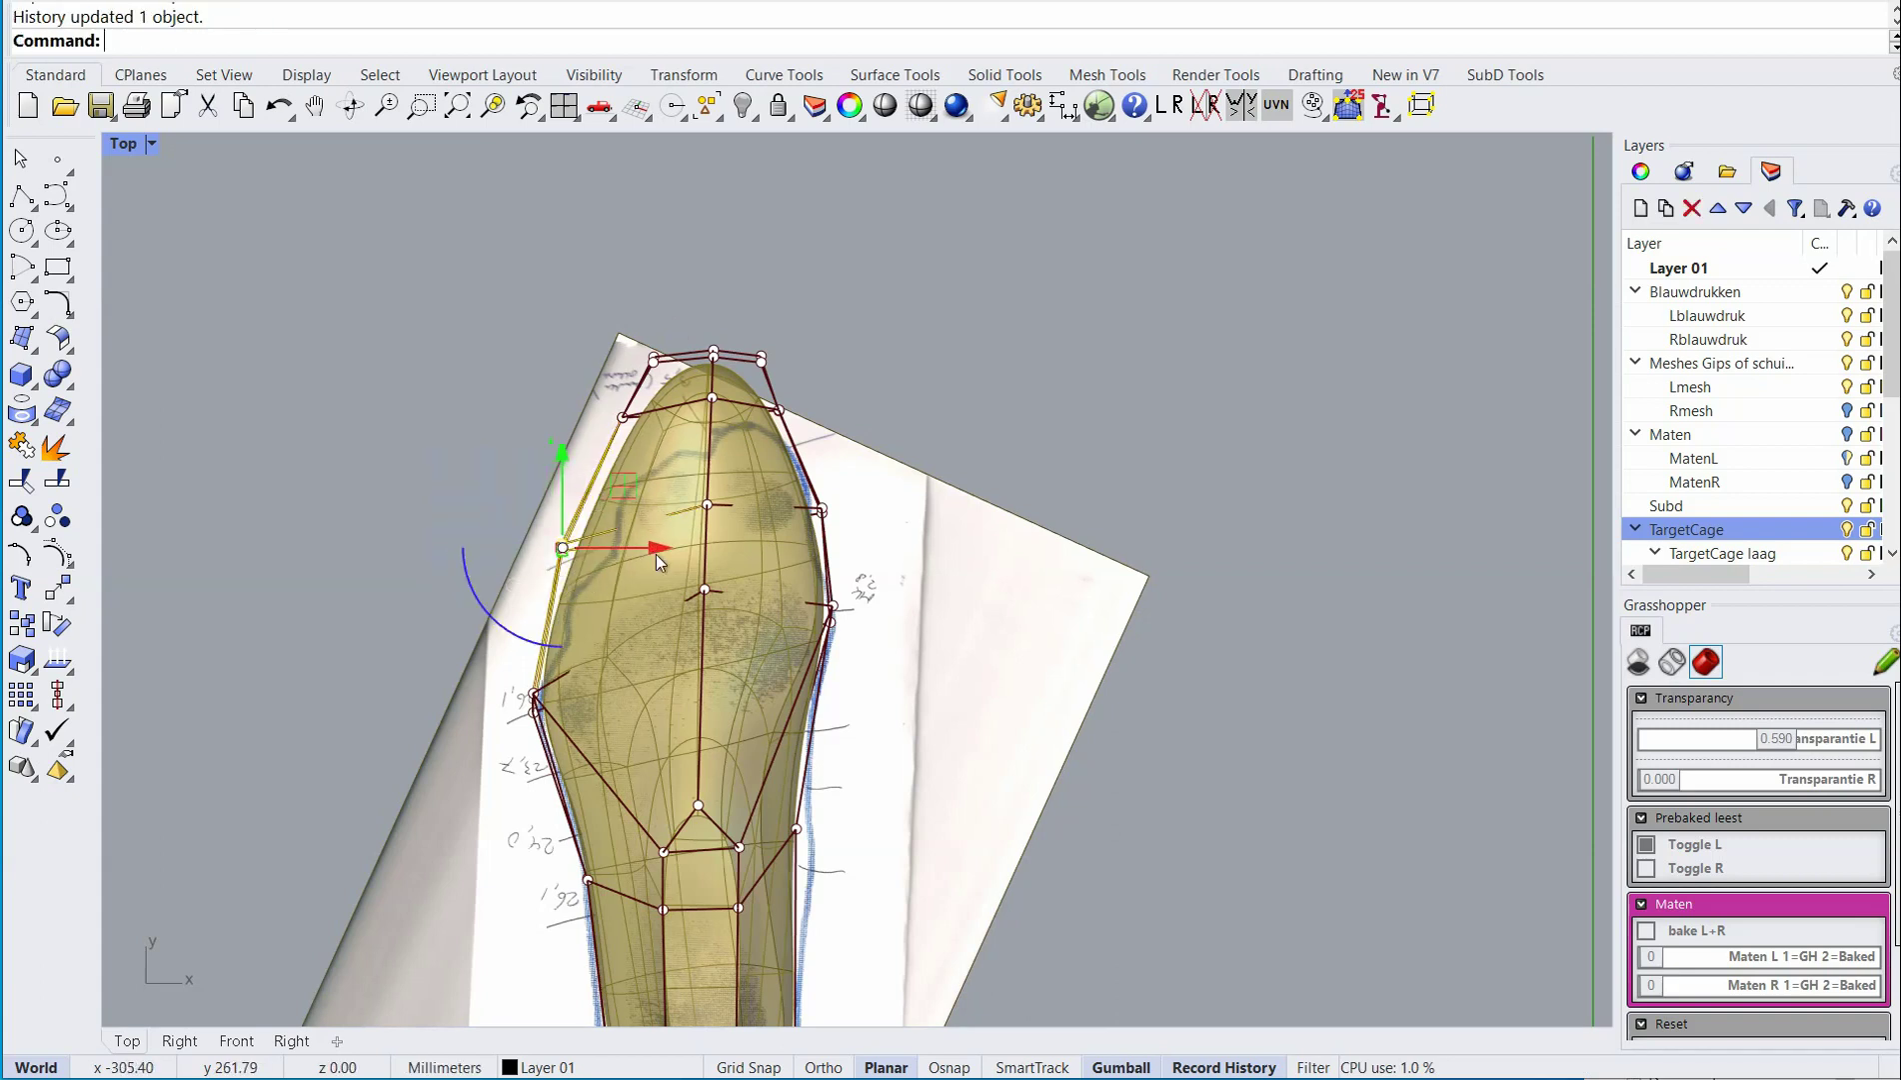
pyautogui.press('Escape')
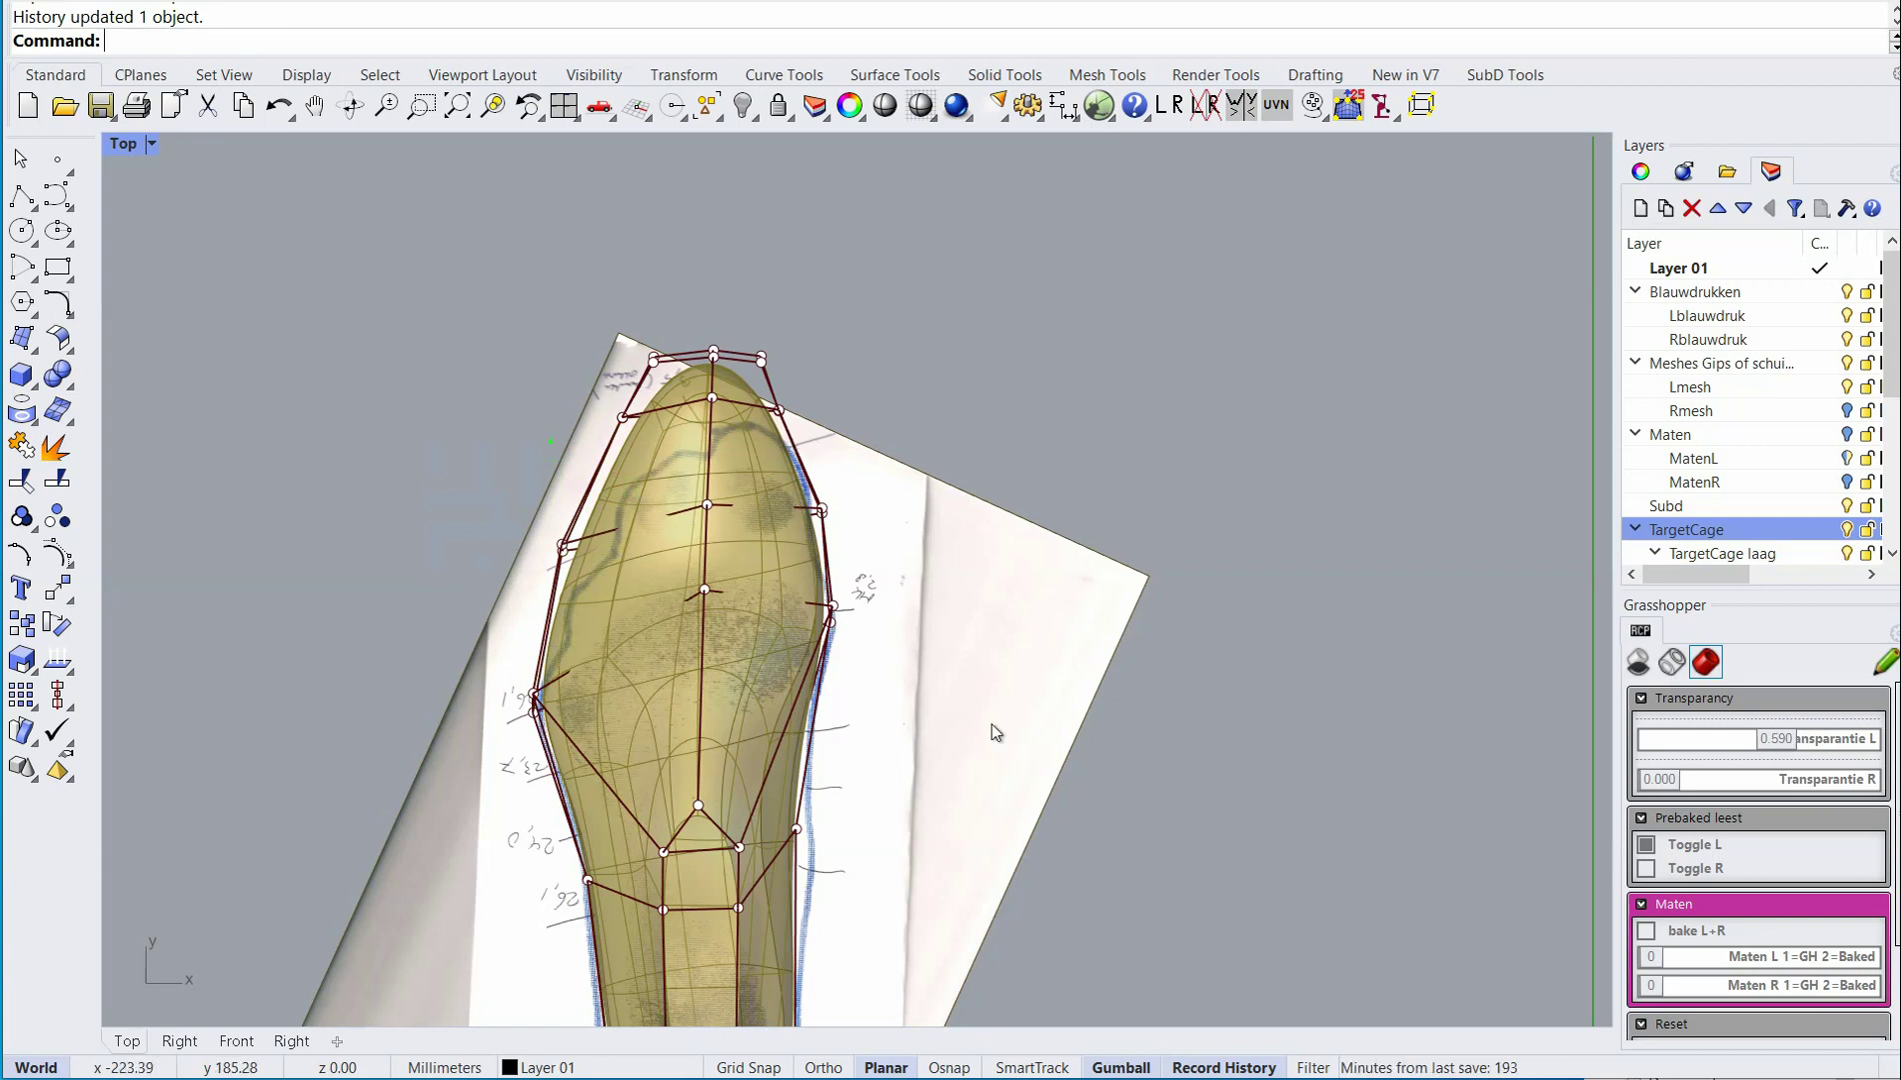
# Move the target cage points on the inner side beside the last's opening outward to the footprint outline.
pyautogui.scroll(-2, 929, 665)
pyautogui.moveTo(930, 671); pyautogui.dragTo(912, 457, button='right')
pyautogui.scroll(6, 789, 555)
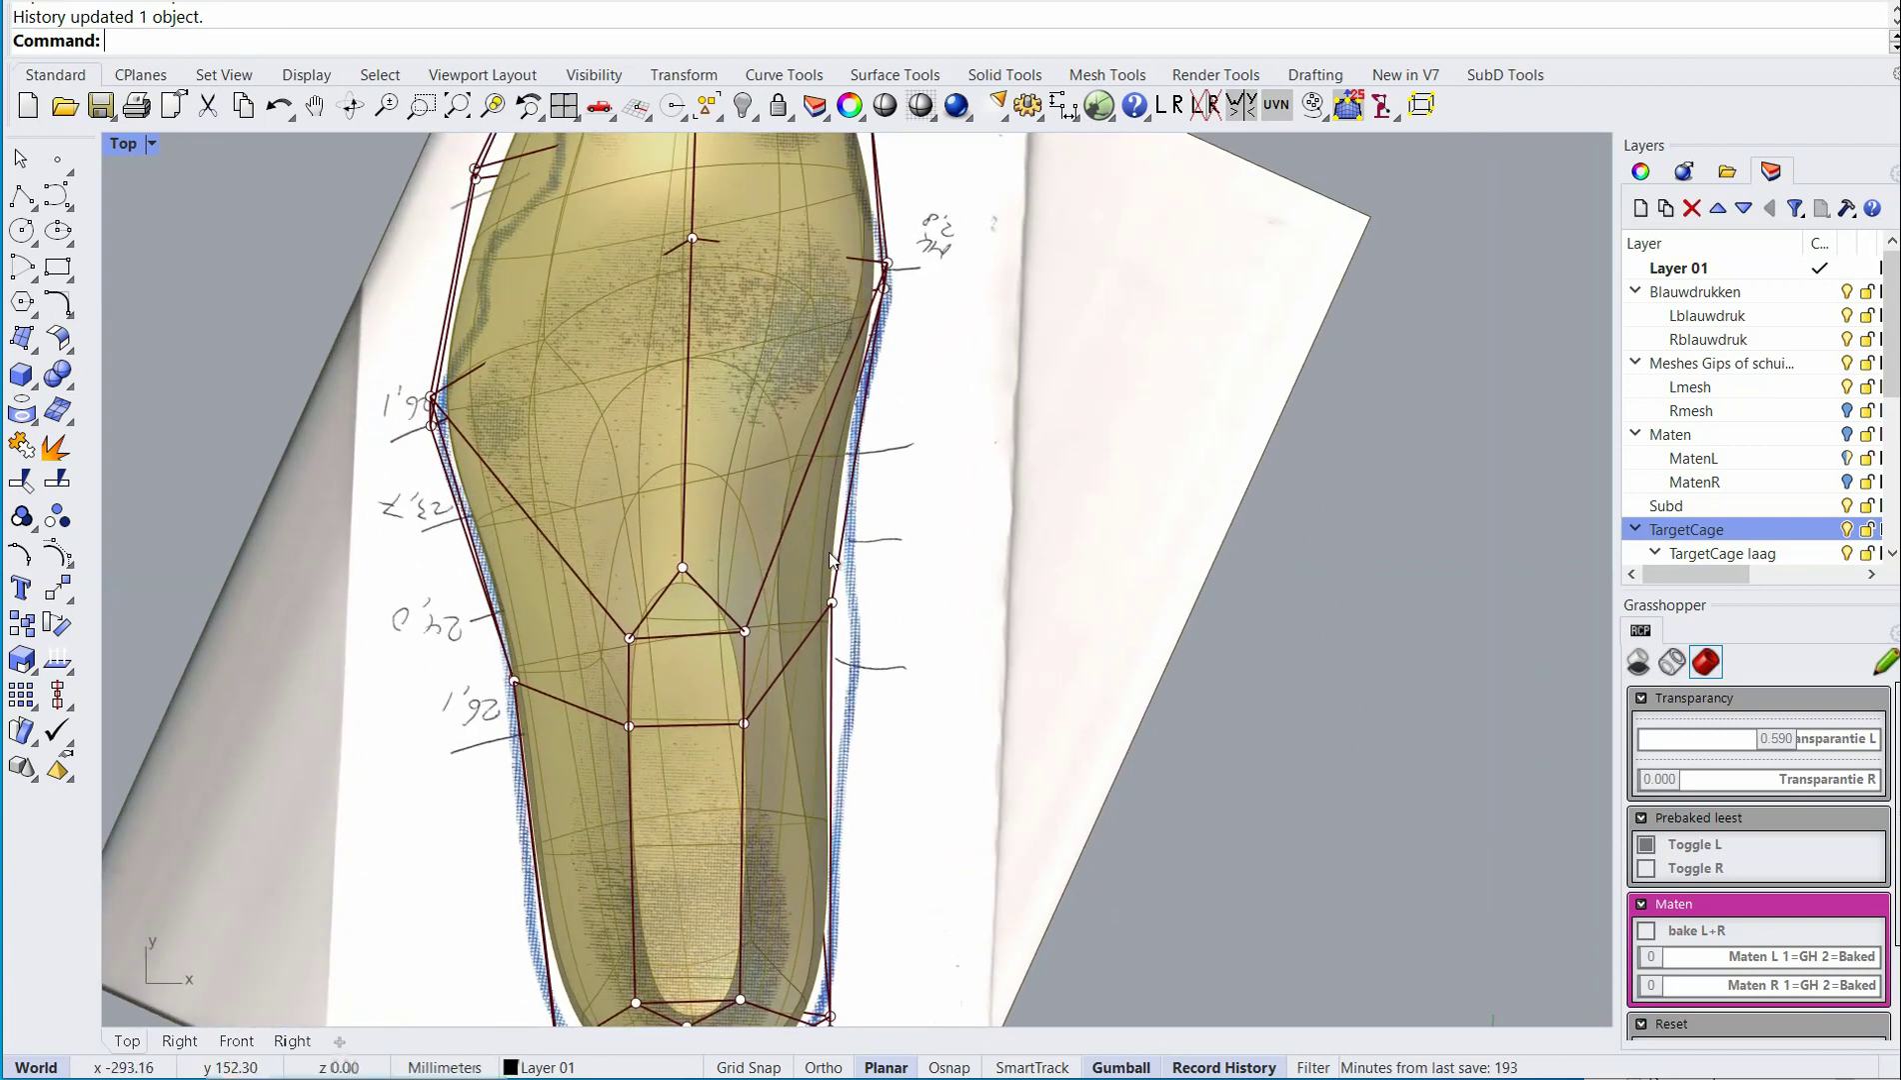
pyautogui.click(833, 603)
pyautogui.moveTo(891, 542); pyautogui.dragTo(913, 547)
pyautogui.press('Escape')
# Pull the target cage's outer points beside the opening and its inner heel points slightly inward.
pyautogui.moveTo(1097, 729); pyautogui.dragTo(1039, 626, button='right')
pyautogui.click(463, 583)
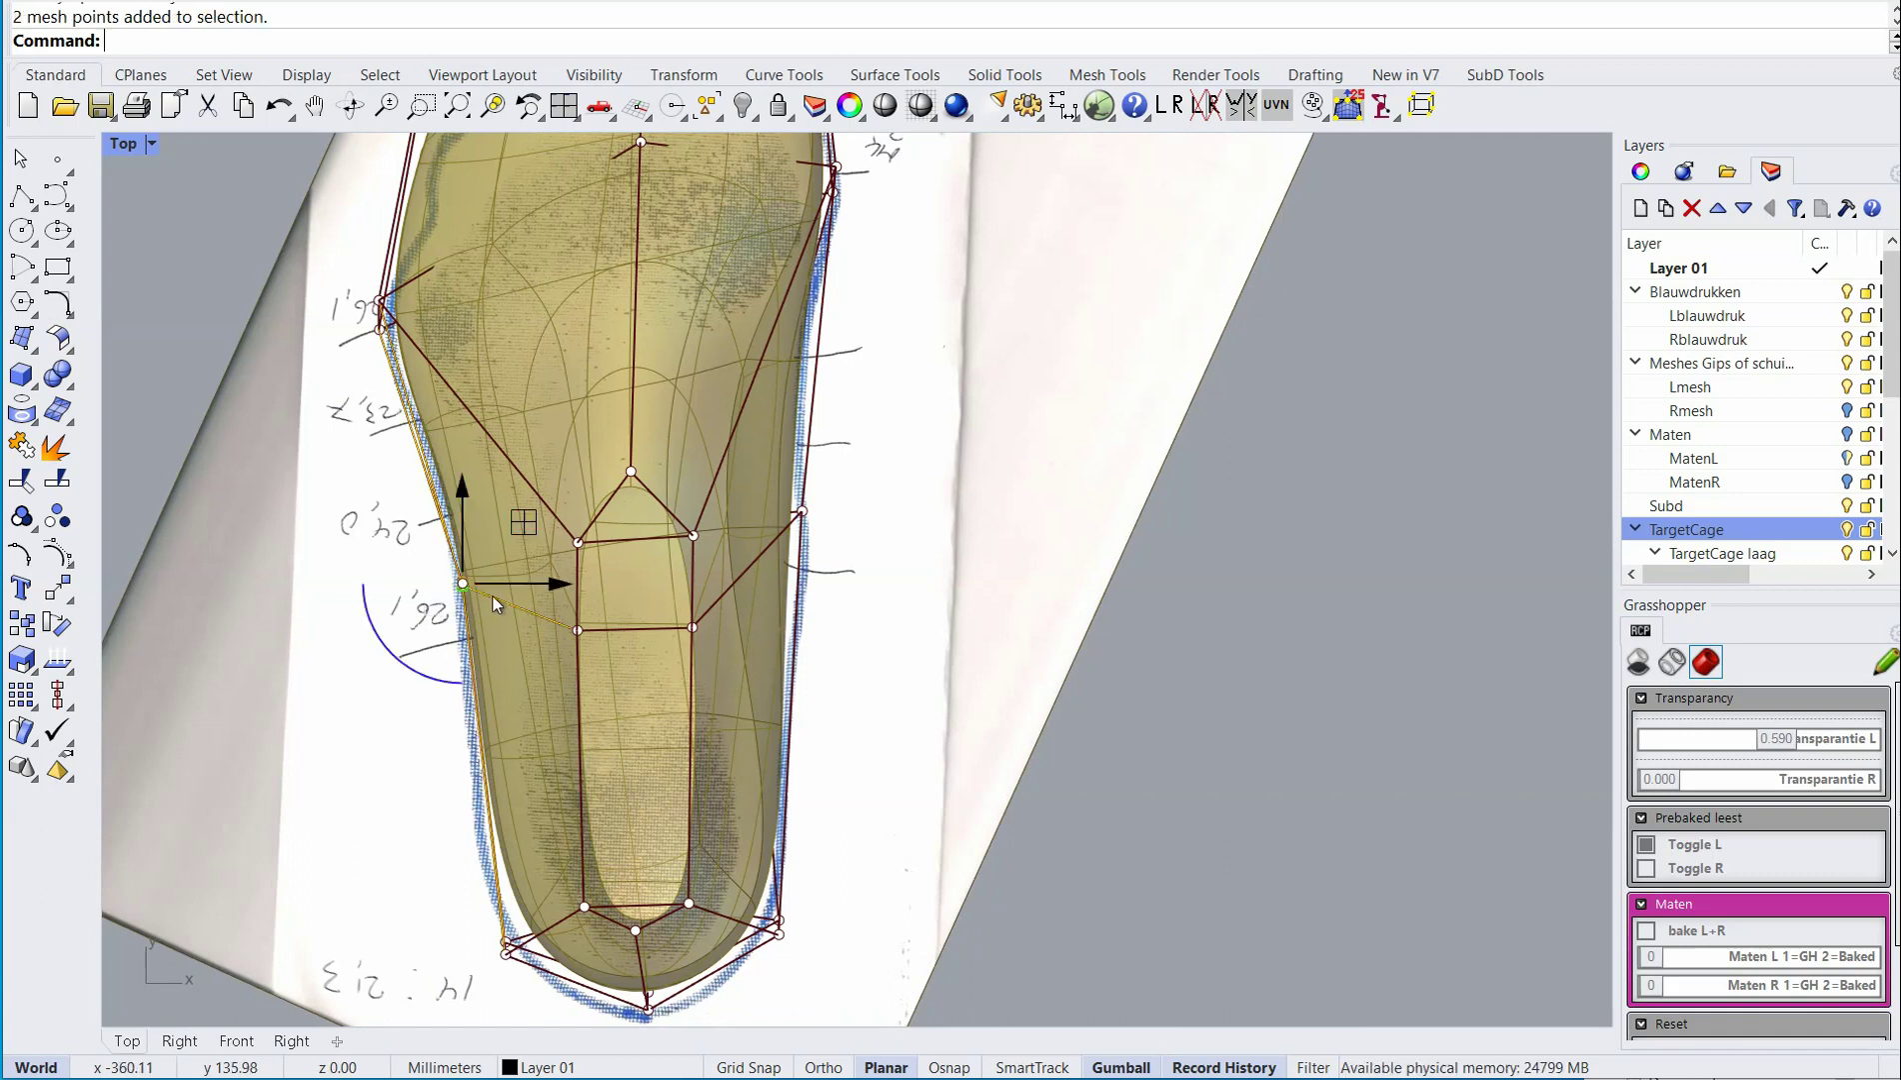
pyautogui.moveTo(500, 583); pyautogui.dragTo(507, 581)
pyautogui.moveTo(874, 820); pyautogui.dragTo(829, 657, button='right')
pyautogui.moveTo(704, 933); pyautogui.dragTo(809, 735)
pyautogui.click(1136, 821)
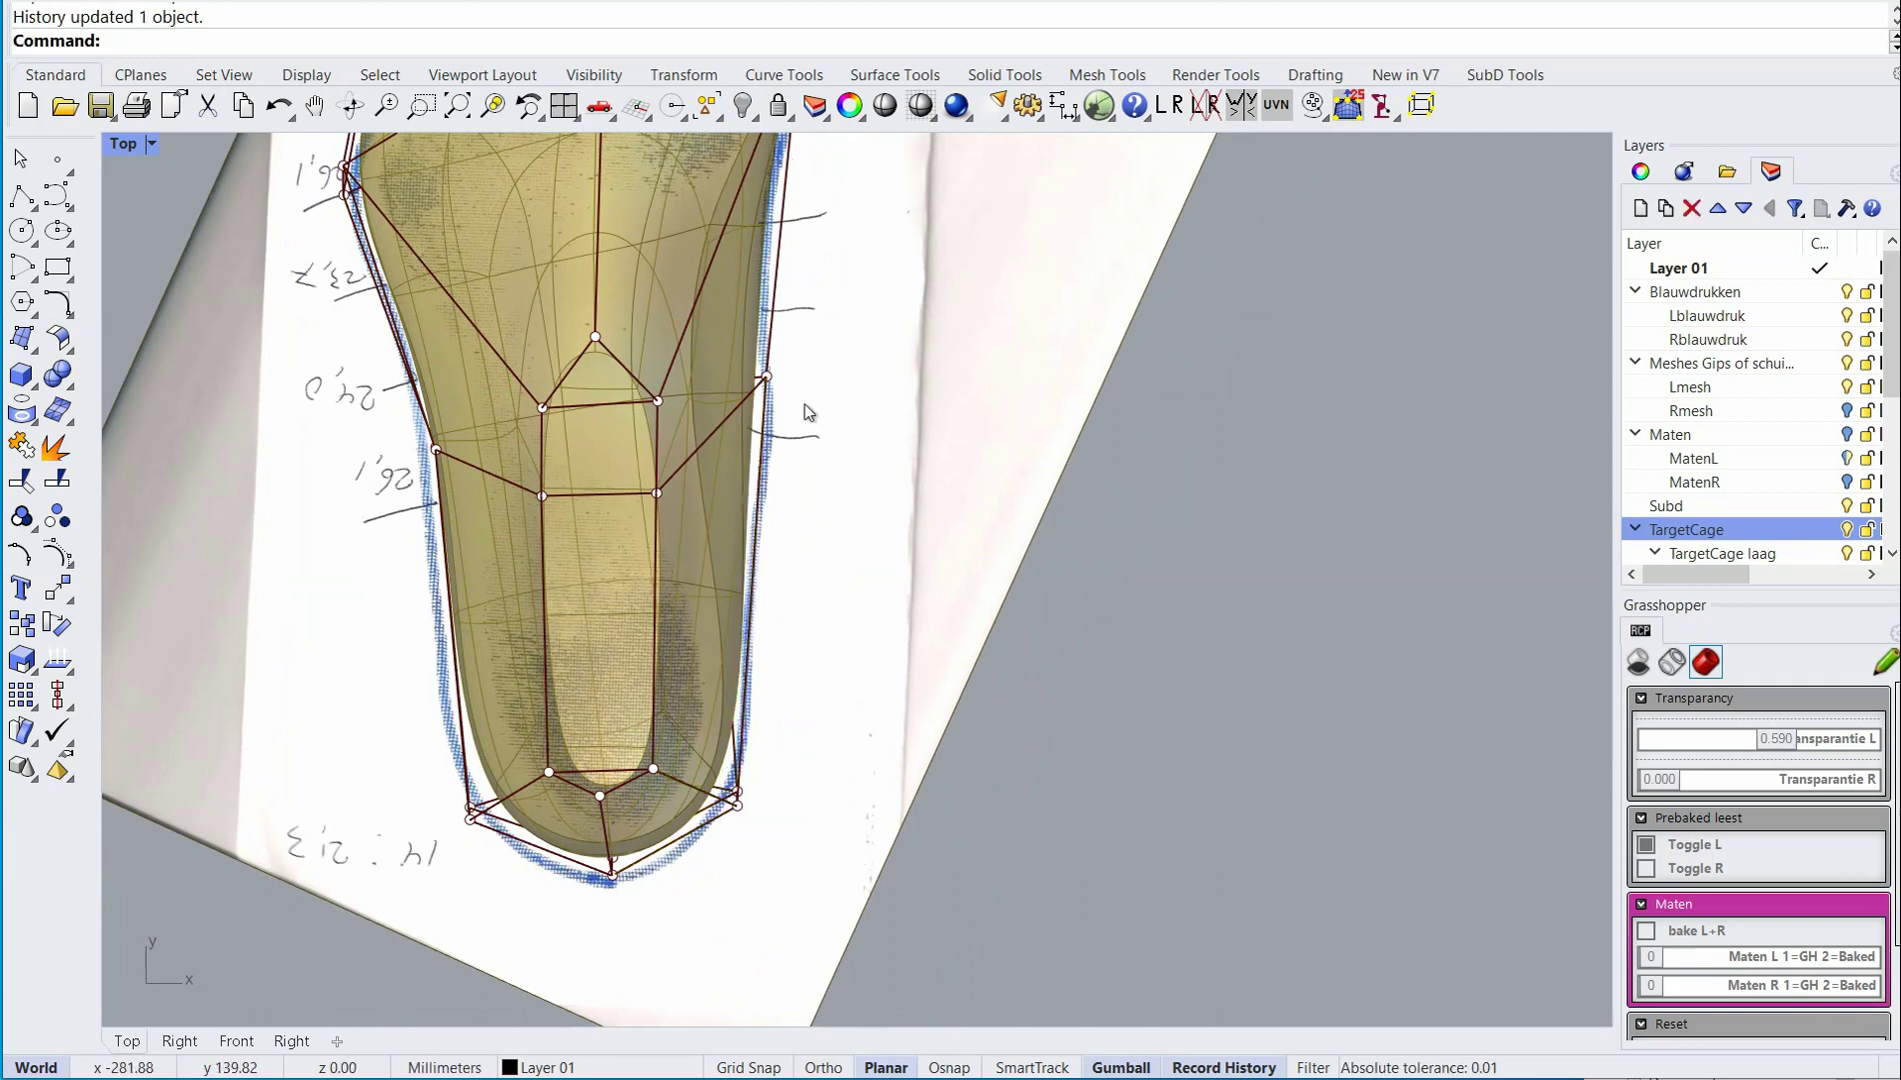
# Move the inner-side points beside the opening slightly back inward to refine the cage along the footprint outline.
pyautogui.click(767, 377)
pyautogui.moveTo(849, 376); pyautogui.dragTo(835, 386)
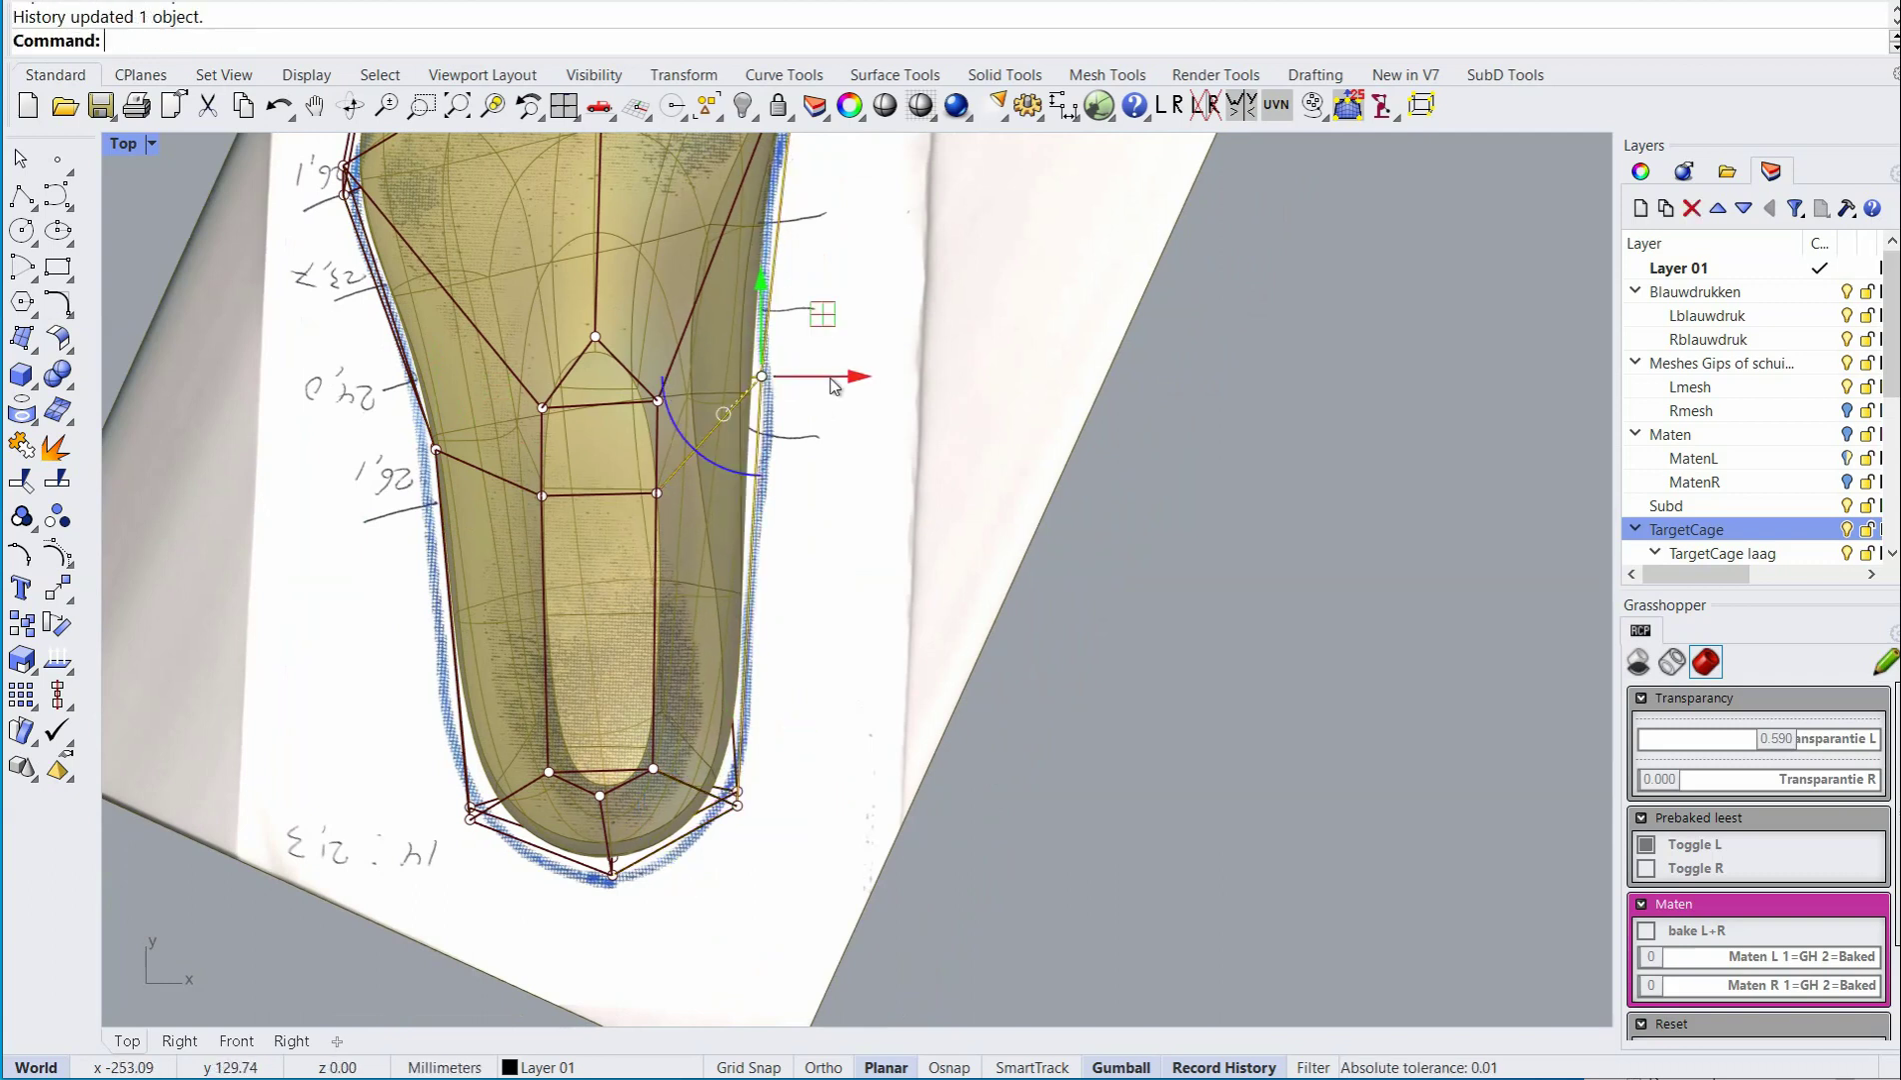
pyautogui.click(1273, 602)
# Inspect the reshaped target cage and transparent last against the footprint outline from toe to heel.
pyautogui.moveTo(686, 520); pyautogui.dragTo(702, 738, button='right')
pyautogui.keyDown('ctrl'); pyautogui.moveTo(418, 493); pyautogui.dragTo(424, 402, button='right'); pyautogui.keyUp('ctrl')
pyautogui.moveTo(424, 402); pyautogui.dragTo(440, 560, button='right')
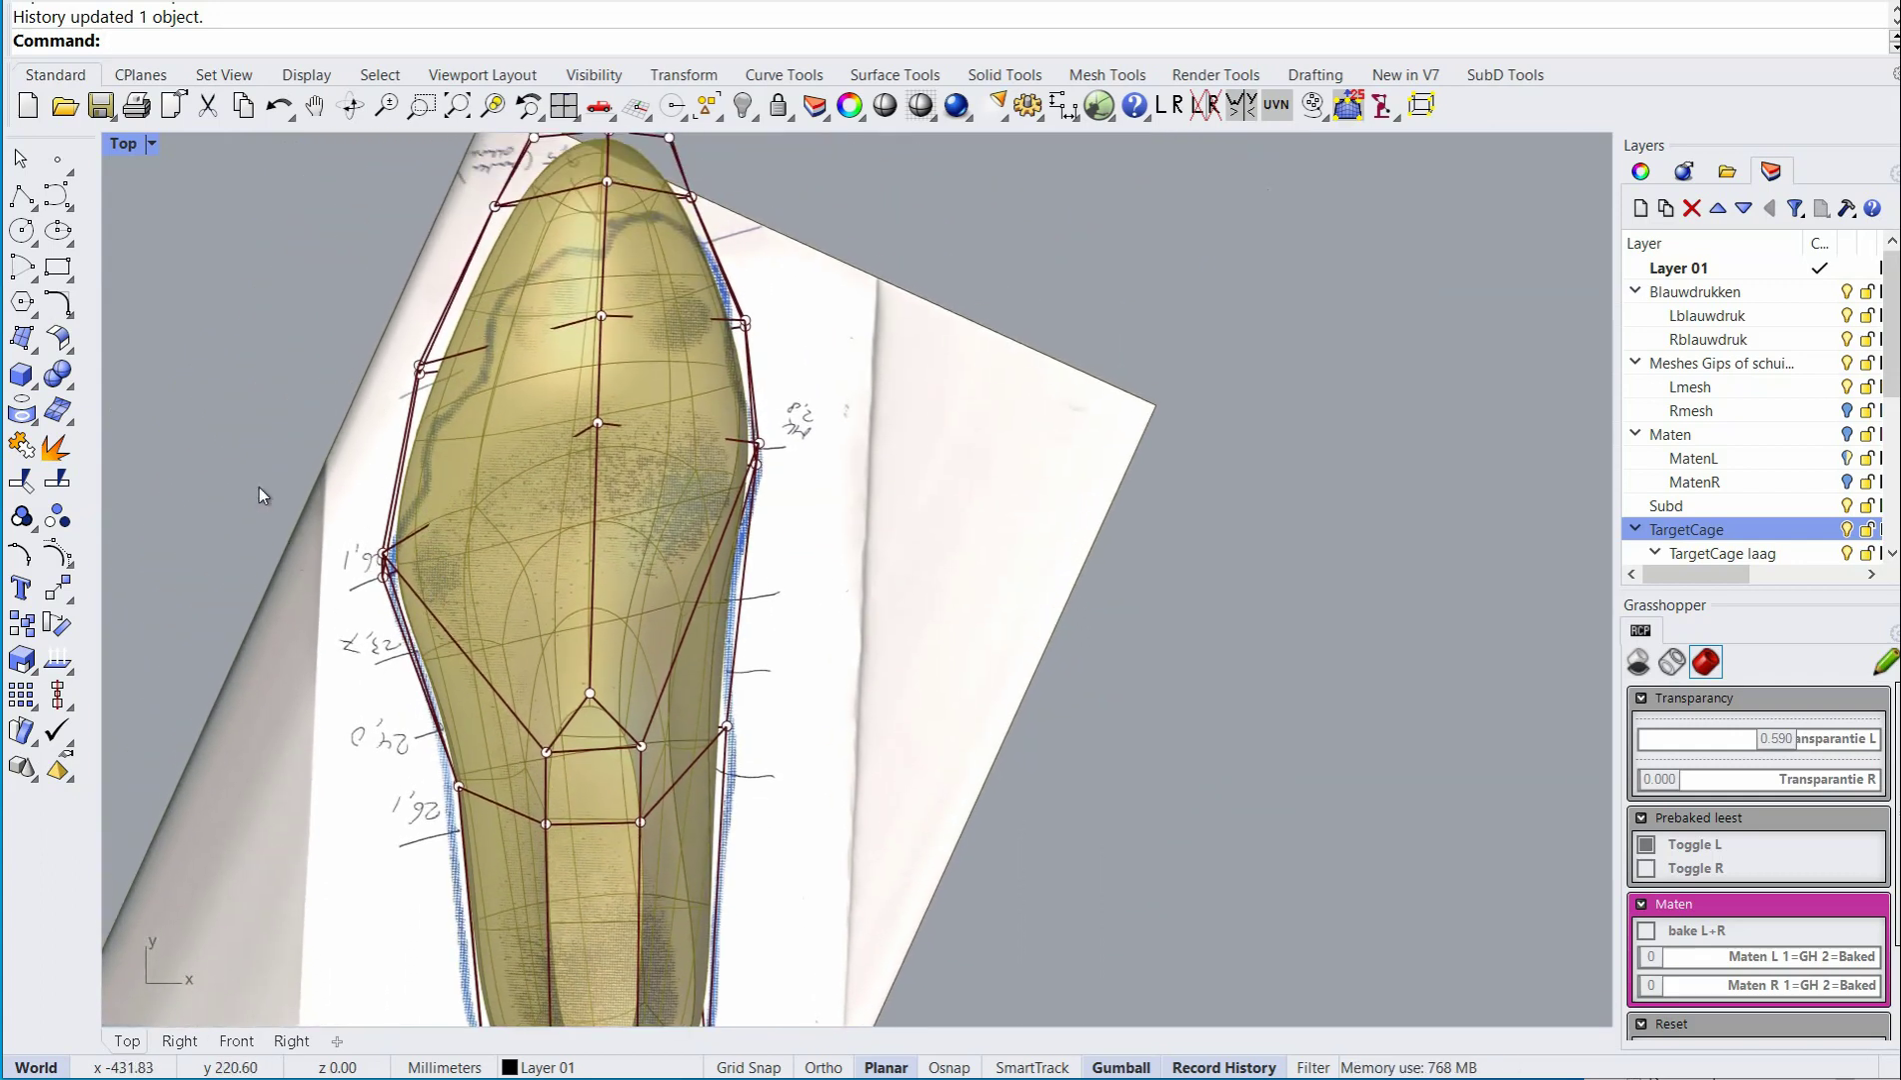
pyautogui.moveTo(692, 327); pyautogui.dragTo(796, 498, button='right')
pyautogui.keyDown('ctrl'); pyautogui.keyDown('shift'); pyautogui.moveTo(542, 616); pyautogui.dragTo(765, 555, button='right'); pyautogui.keyUp('shift'); pyautogui.keyUp('ctrl')
pyautogui.keyDown('ctrl'); pyautogui.moveTo(980, 550); pyautogui.dragTo(992, 595, button='right'); pyautogui.keyUp('ctrl')
pyautogui.moveTo(992, 595); pyautogui.dragTo(817, 568, button='right')
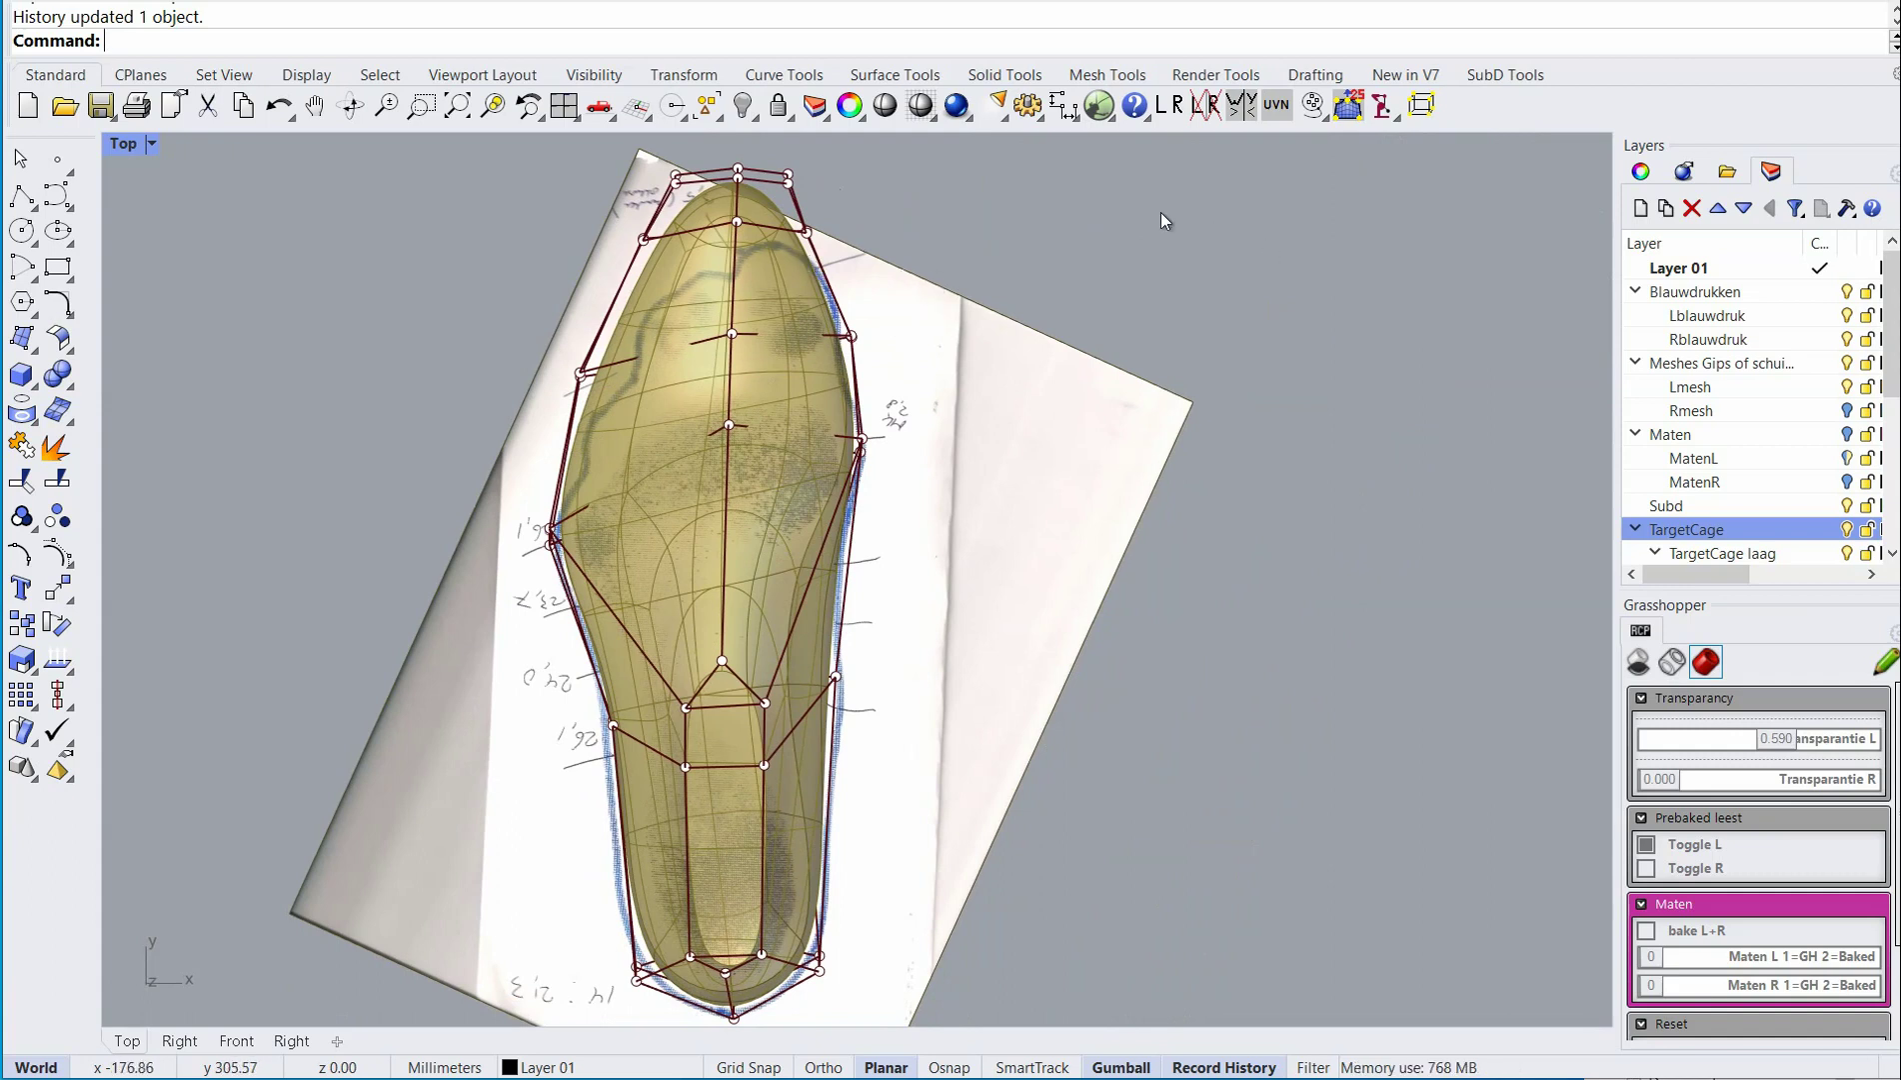
# Show the Maten layer and compare its measurement planes with the target cage and blueprint marks around the ball.
pyautogui.click(1847, 434)
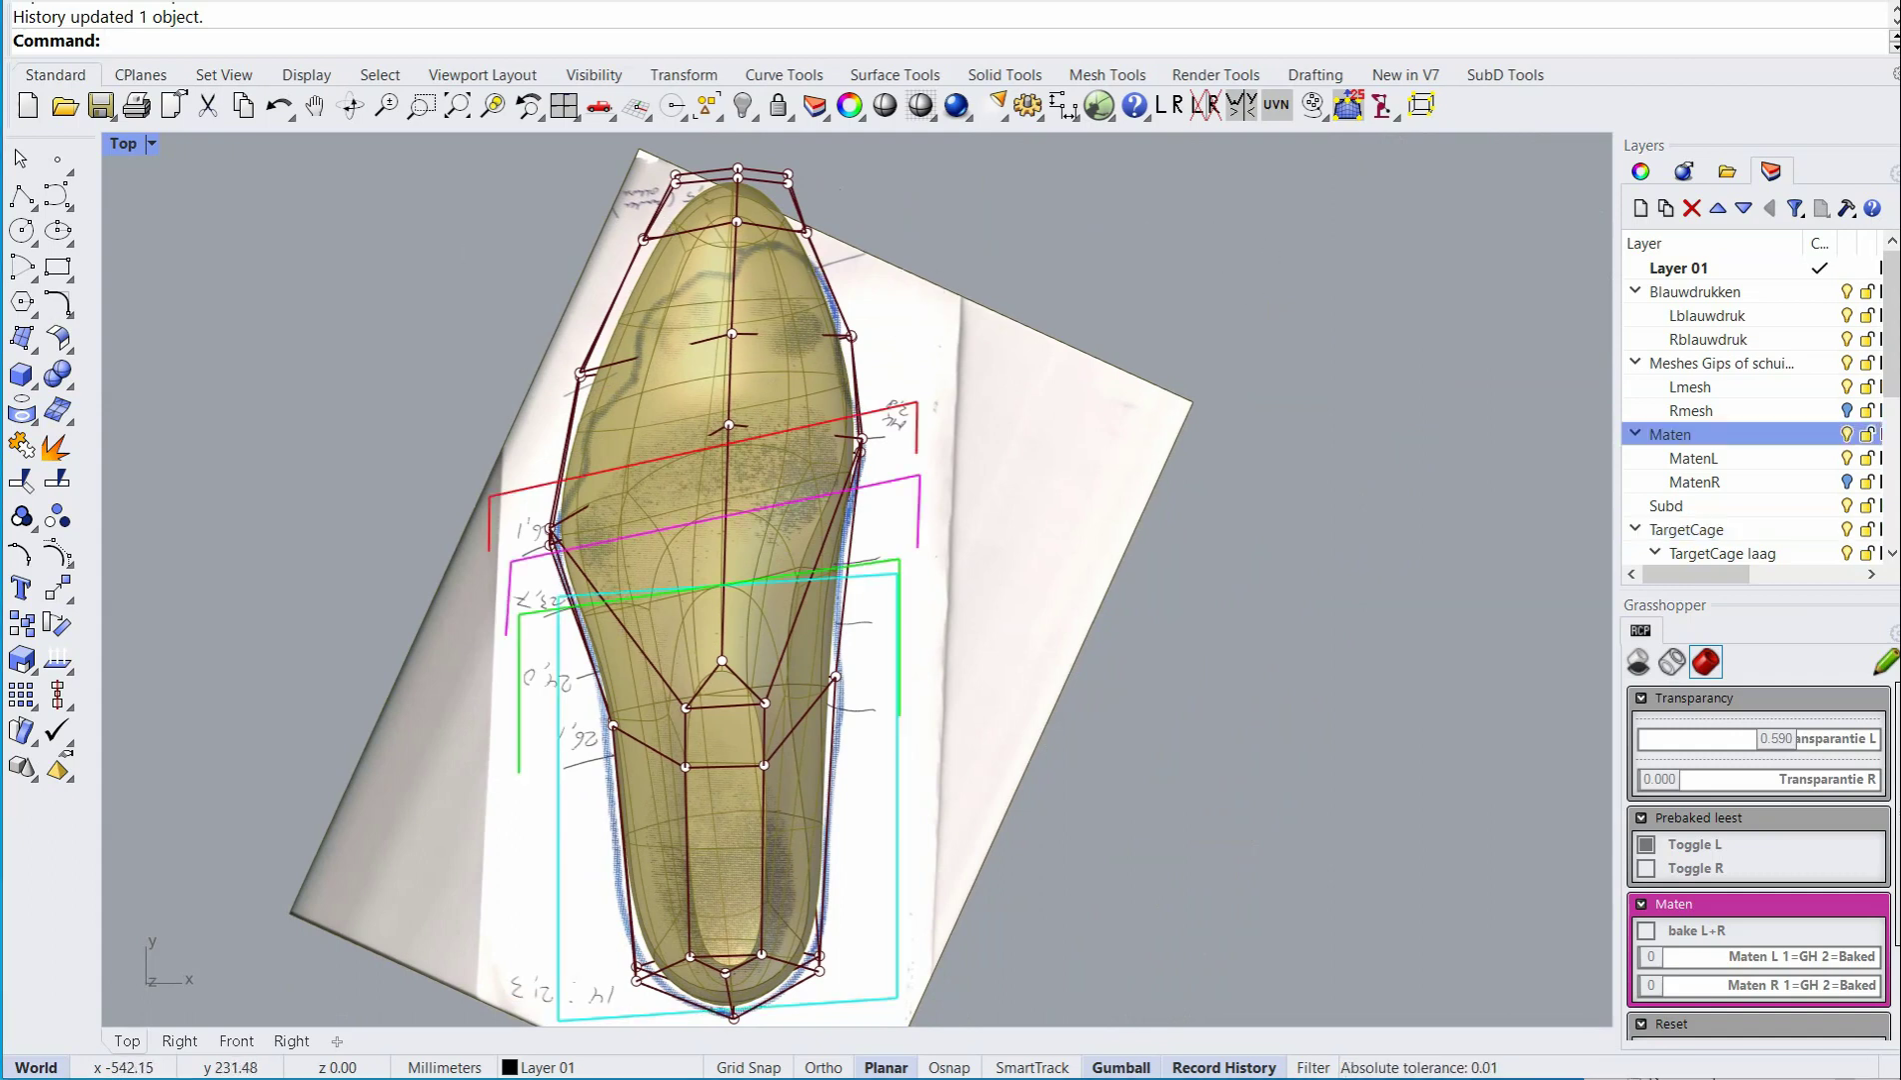
pyautogui.moveTo(737, 373); pyautogui.dragTo(741, 438, button='right')
pyautogui.scroll(5, 816, 470)
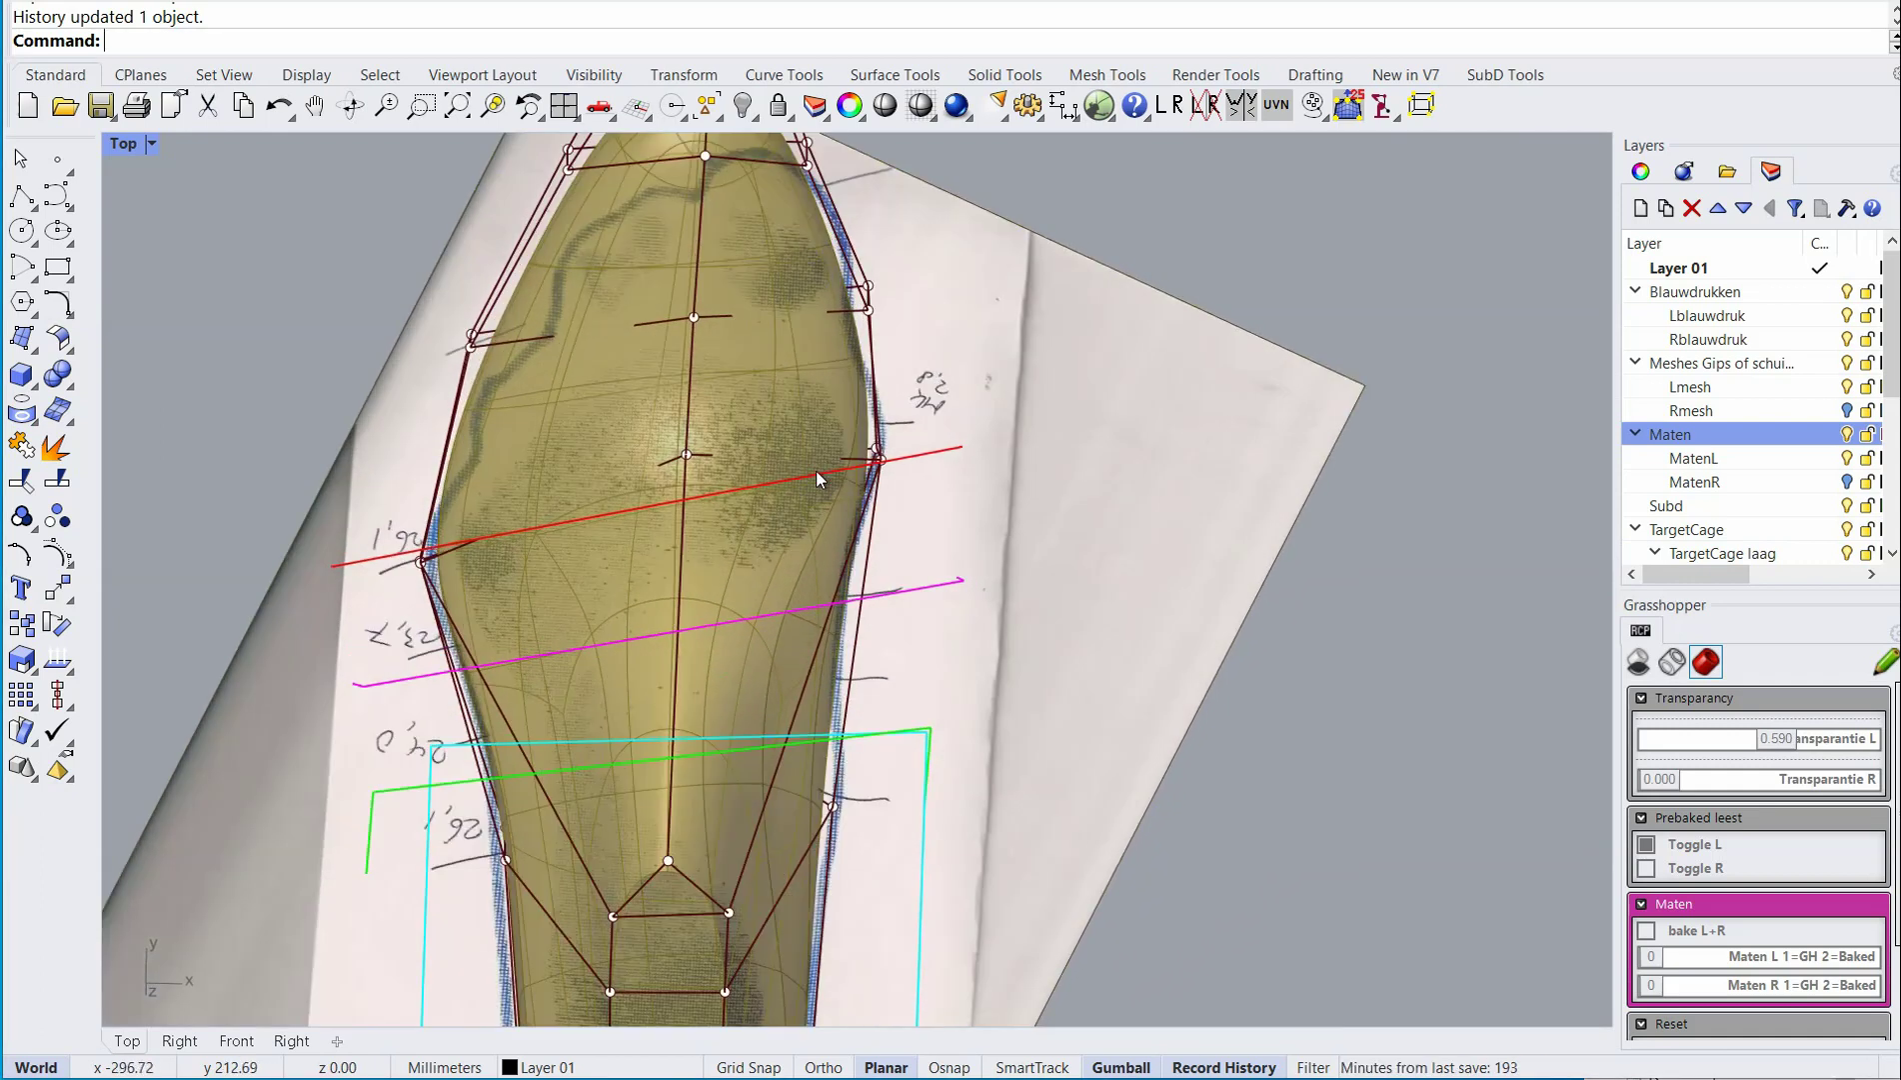
# Lock the Blauwdrukken layer and rotate and shift the red measurement plane to the blueprint's 26,1 marks at the ball.
pyautogui.click(961, 446)
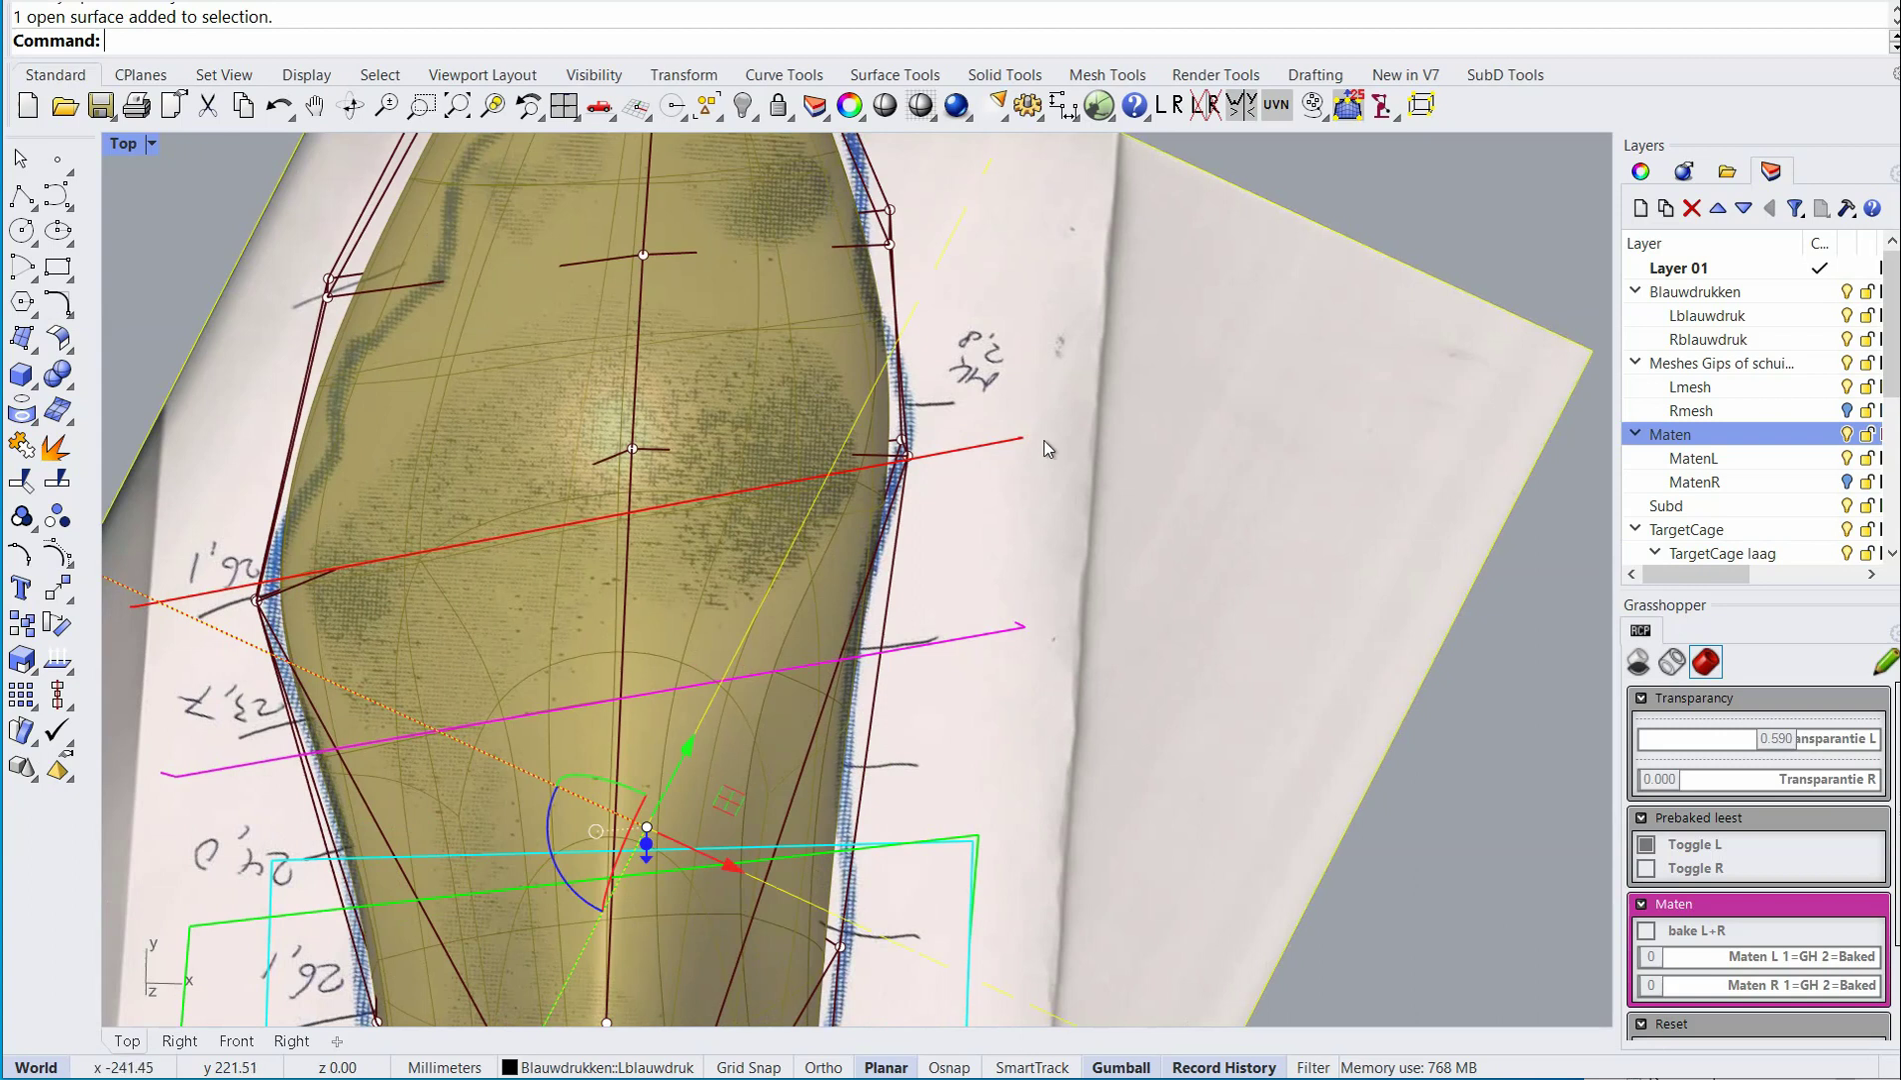
pyautogui.click(1866, 292)
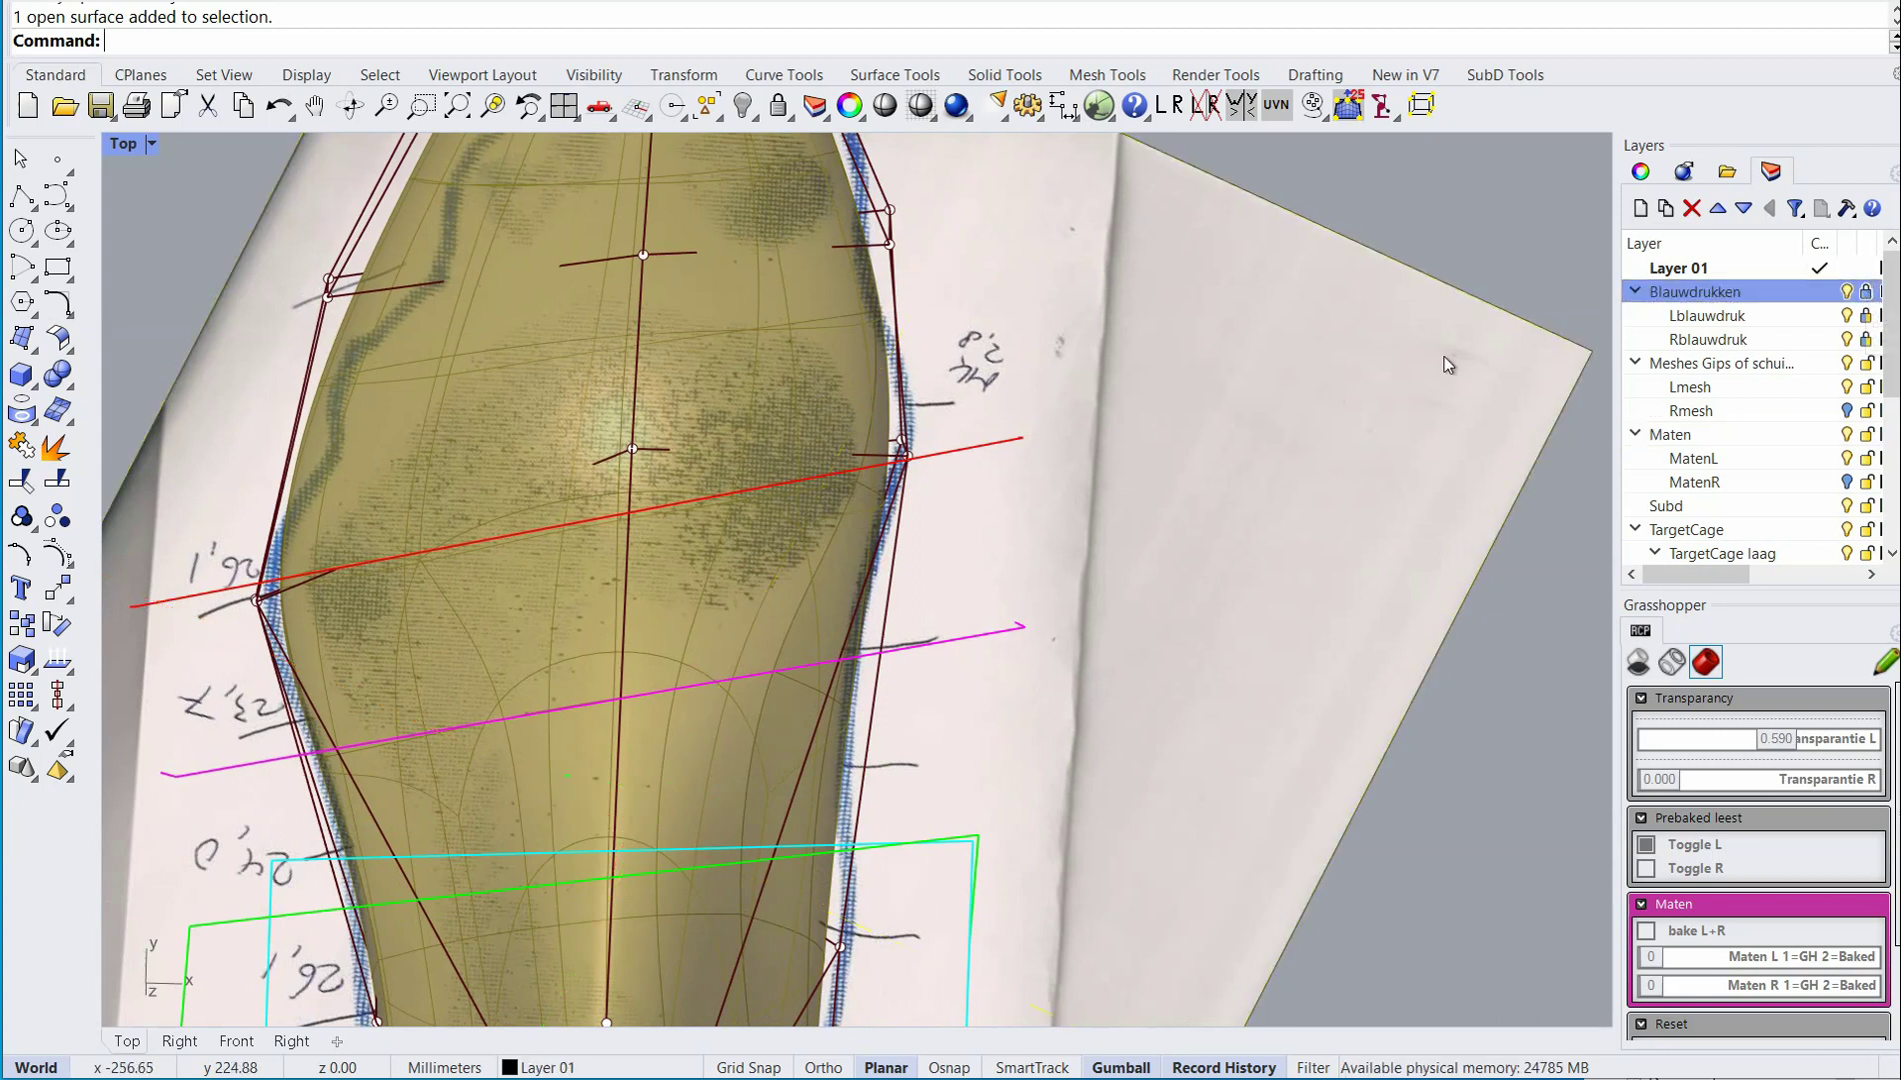
pyautogui.click(923, 462)
pyautogui.moveTo(766, 458); pyautogui.dragTo(1016, 407, button='right')
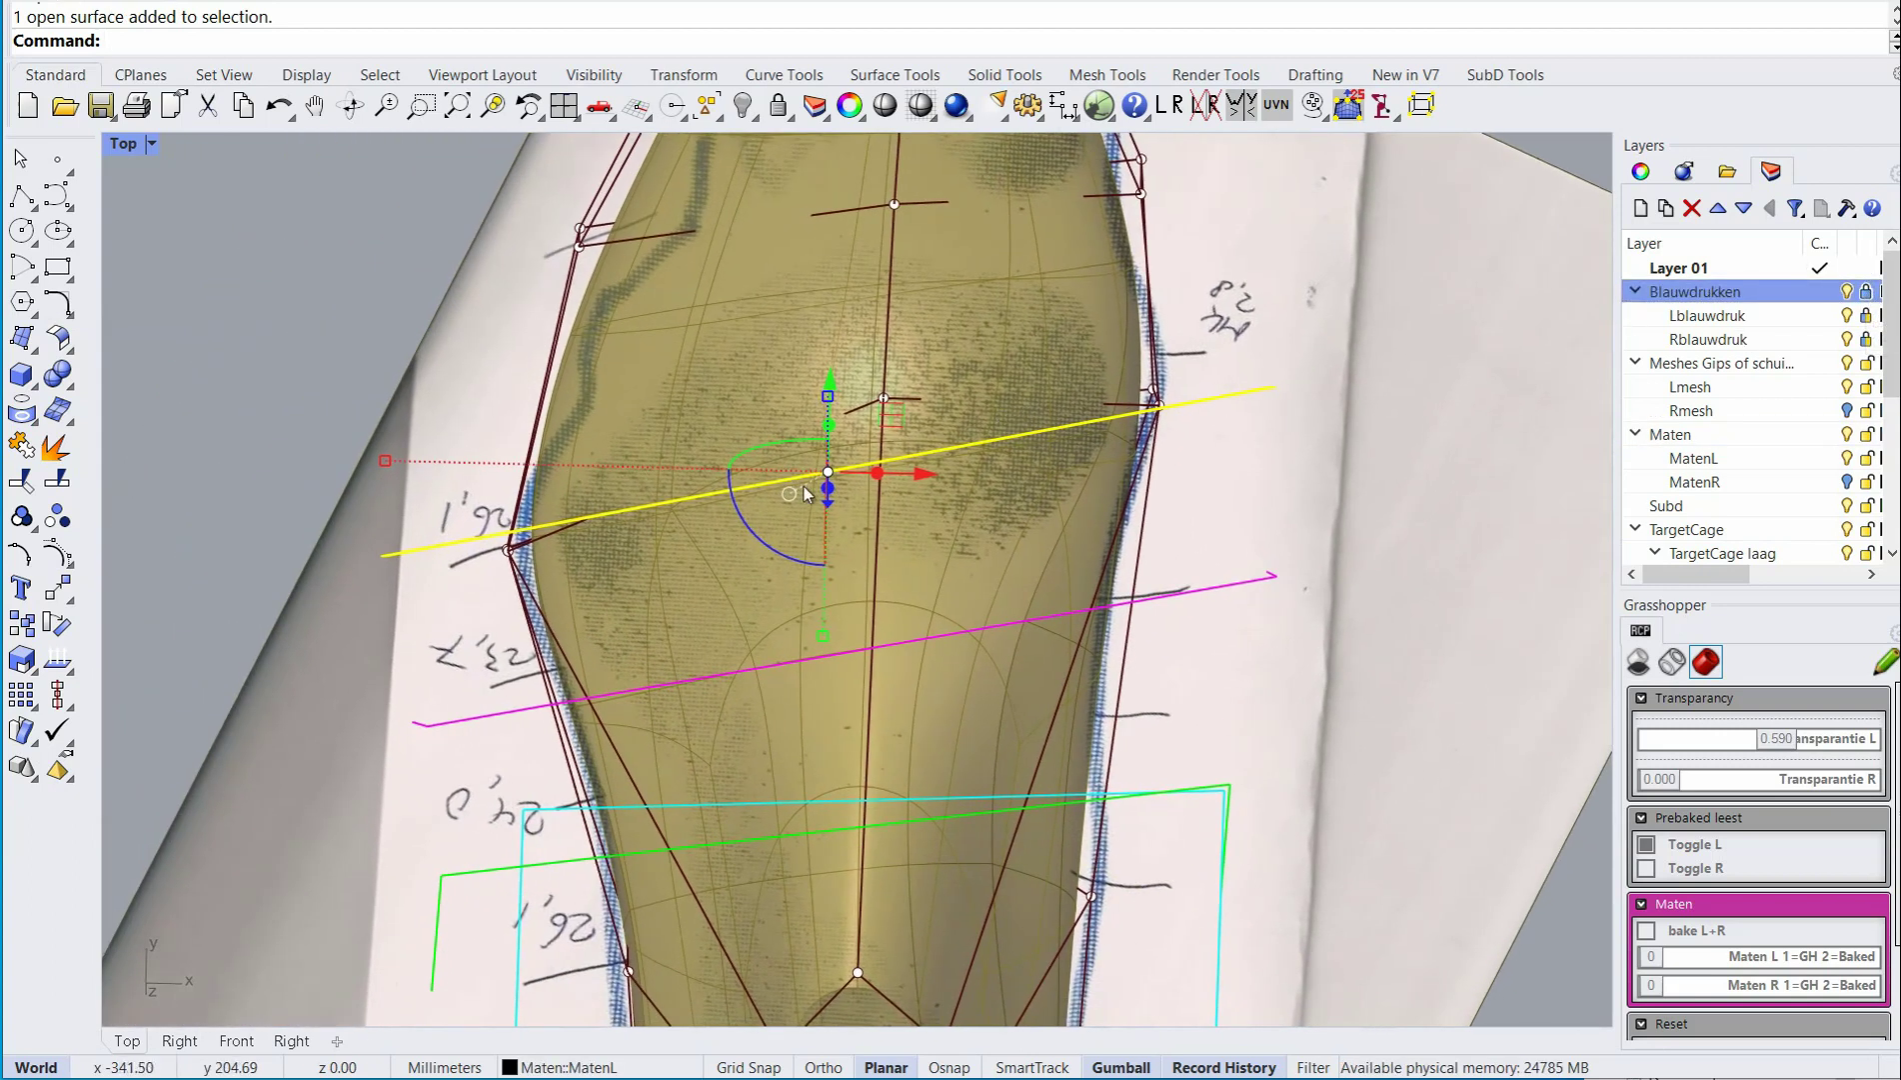
pyautogui.moveTo(765, 547); pyautogui.dragTo(778, 548)
pyautogui.moveTo(900, 425); pyautogui.dragTo(902, 410)
pyautogui.keyDown('ctrl'); pyautogui.keyDown('shift'); pyautogui.moveTo(836, 575); pyautogui.dragTo(812, 678, button='right'); pyautogui.keyUp('shift'); pyautogui.keyUp('ctrl')
# Rotate and shift the magenta measurement plane to line up with the 23,7 blueprint marks.
pyautogui.click(888, 645)
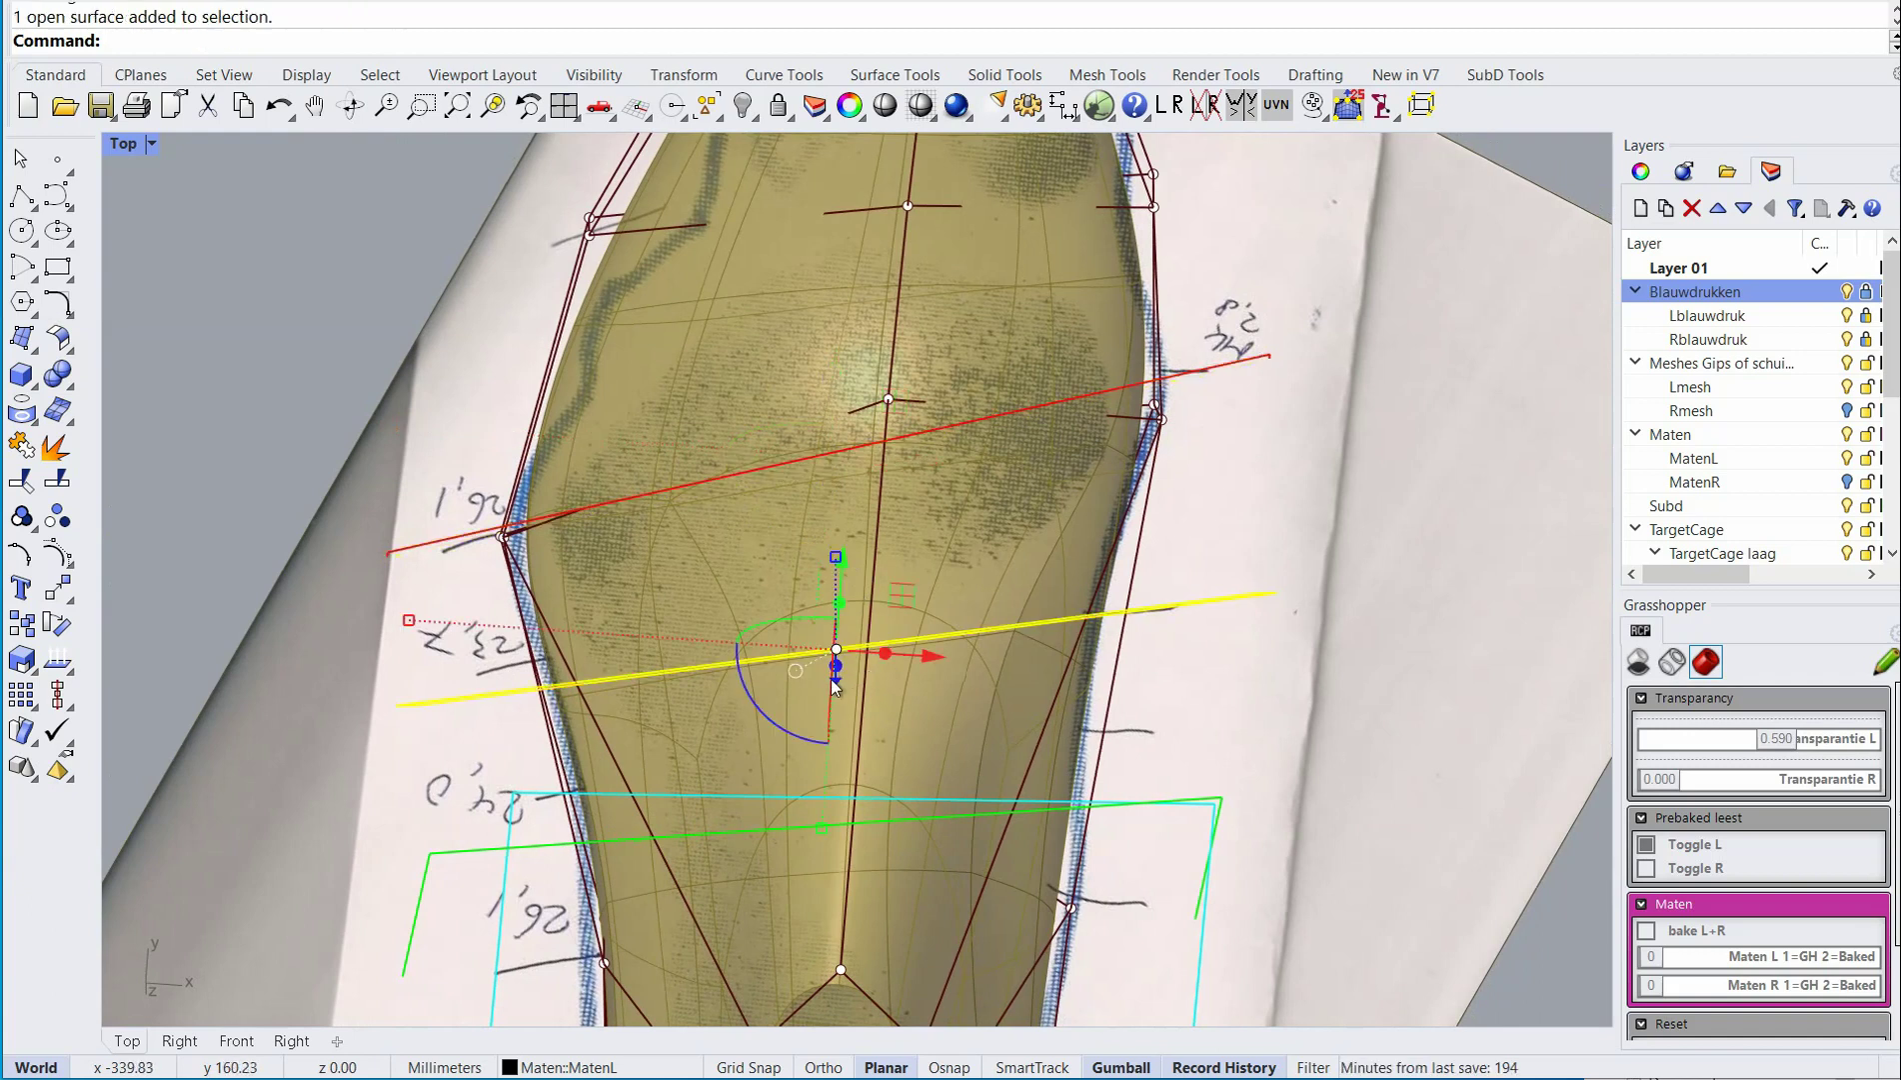
pyautogui.moveTo(836, 685); pyautogui.dragTo(865, 670)
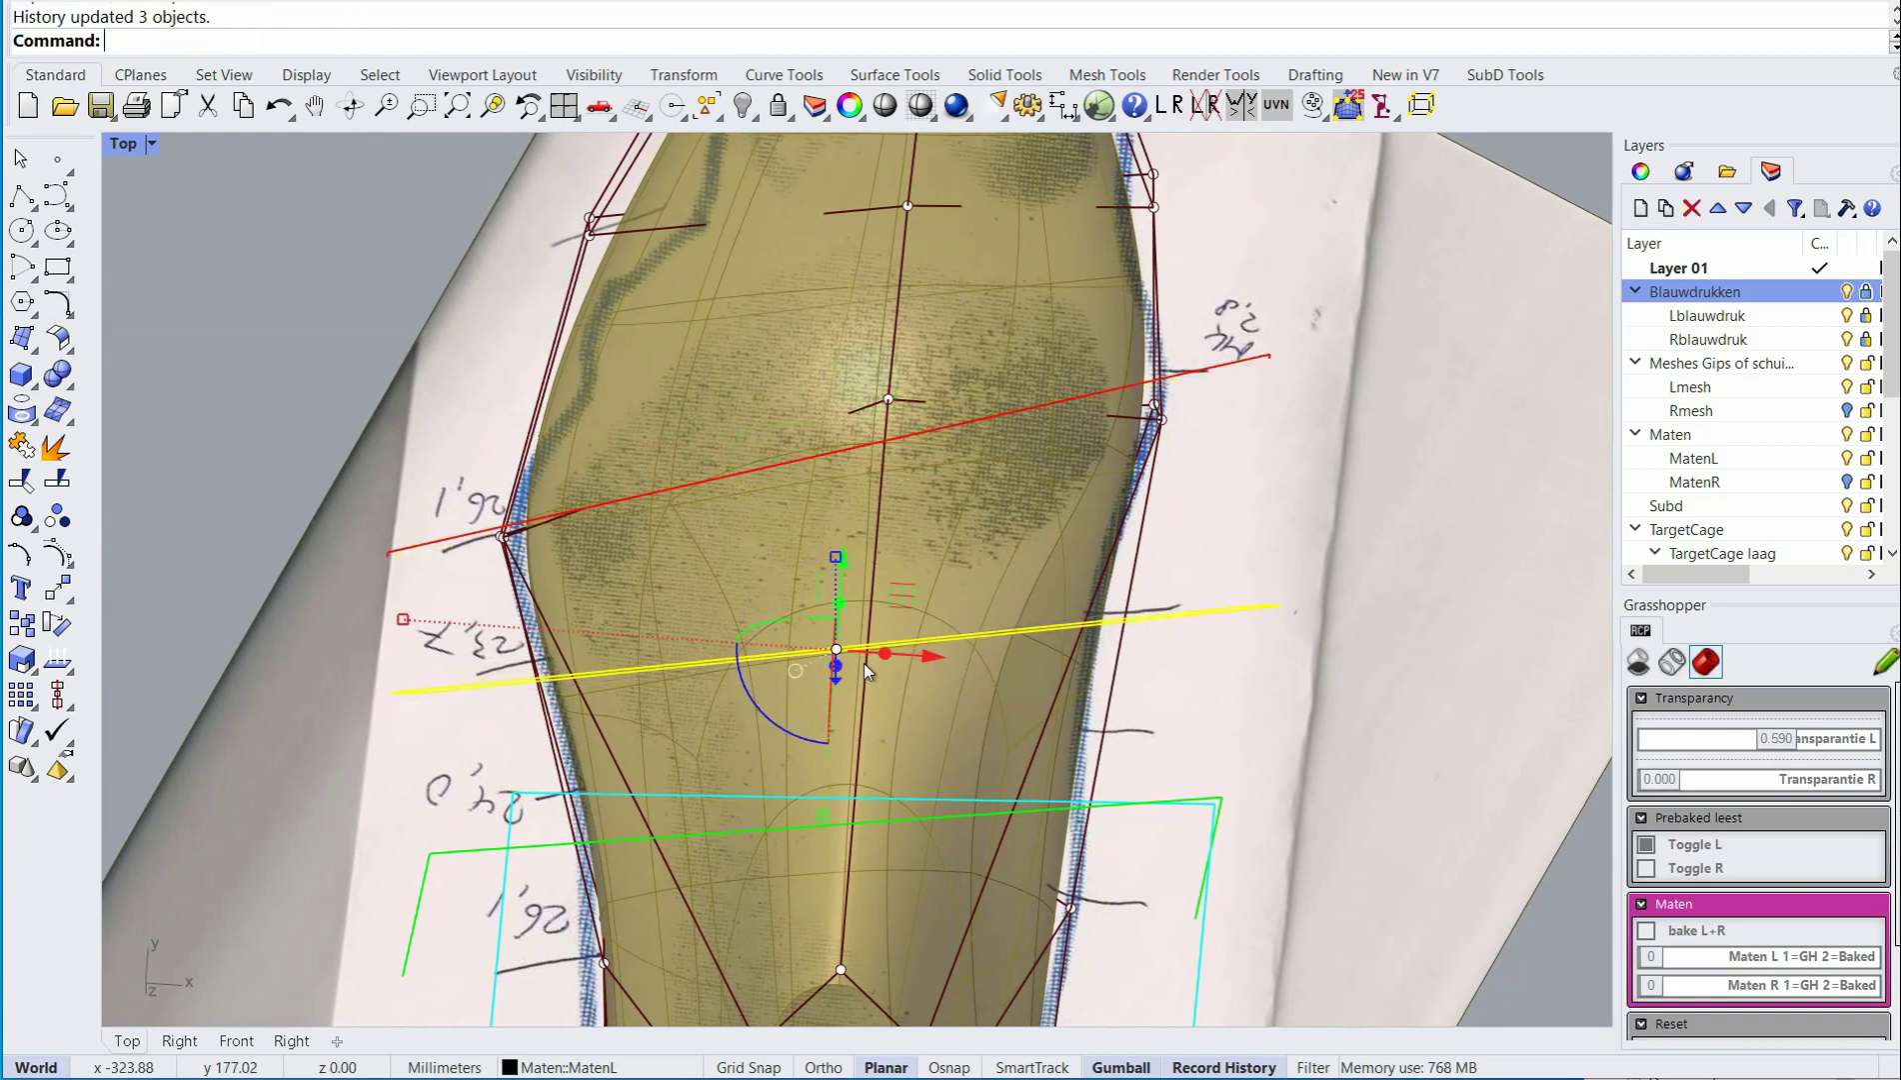
pyautogui.moveTo(902, 591); pyautogui.dragTo(888, 600)
pyautogui.keyDown('ctrl'); pyautogui.keyDown('shift'); pyautogui.moveTo(838, 670); pyautogui.dragTo(838, 716, button='right'); pyautogui.keyUp('shift'); pyautogui.keyUp('ctrl')
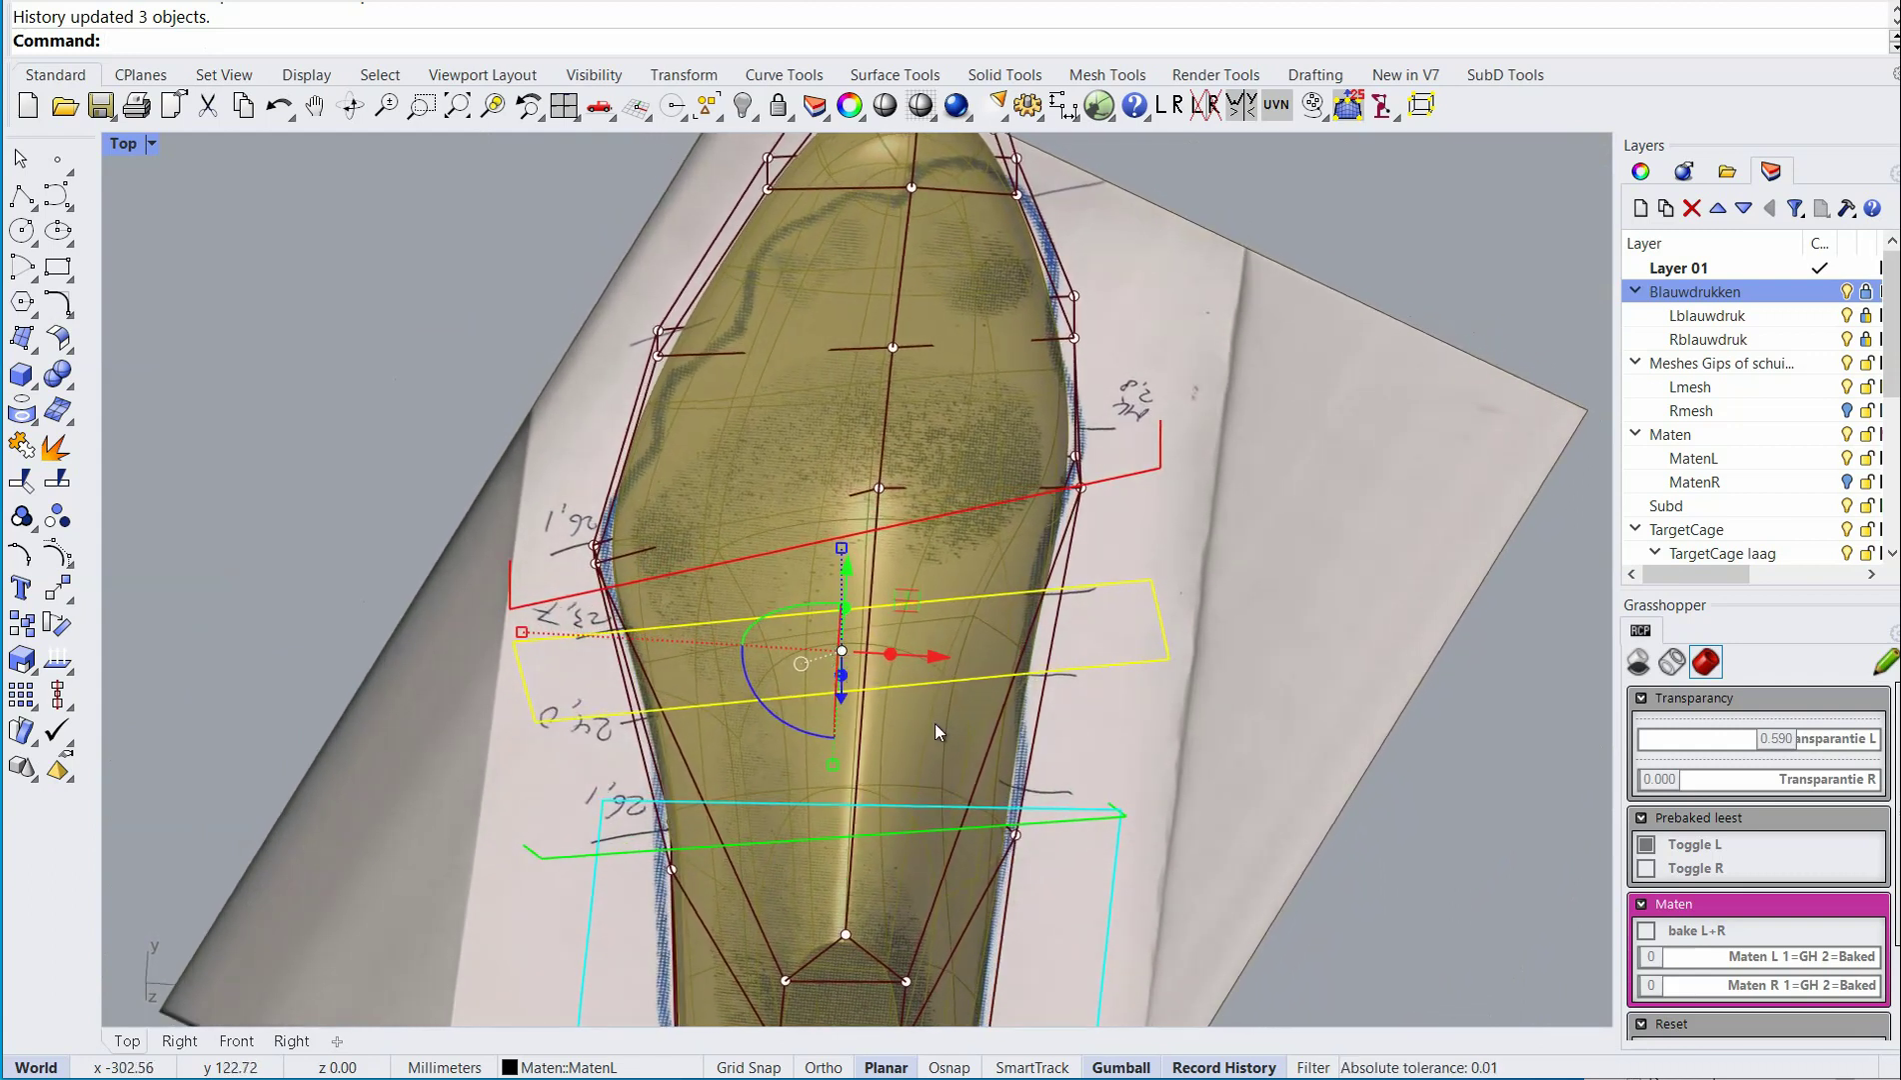
# Shift and tilt the green measurement plane to match the 26,1 marks near the instep.
pyautogui.click(1027, 834)
pyautogui.keyDown('ctrl'); pyautogui.keyDown('shift'); pyautogui.moveTo(1027, 833); pyautogui.dragTo(934, 791, button='right'); pyautogui.keyUp('shift'); pyautogui.keyUp('ctrl')
pyautogui.moveTo(899, 785); pyautogui.dragTo(898, 779)
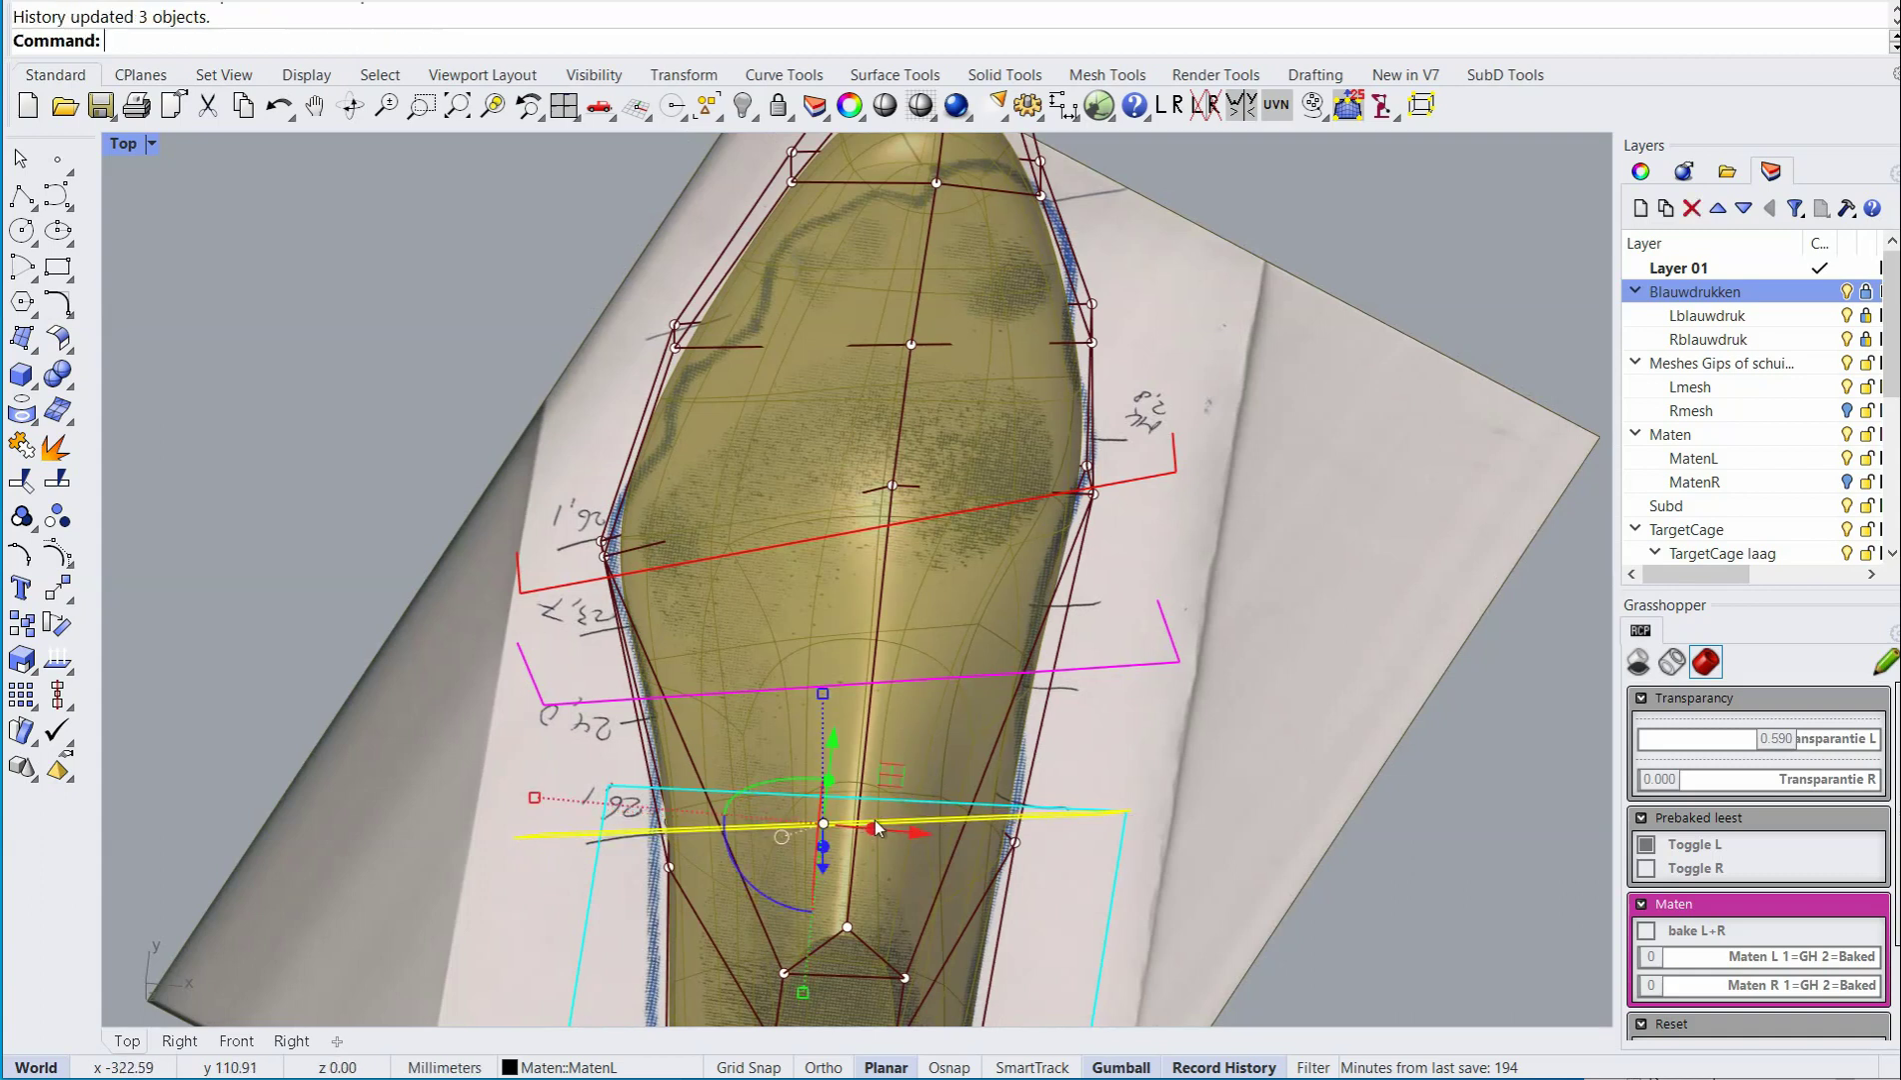
pyautogui.moveTo(804, 909); pyautogui.dragTo(790, 913)
pyautogui.click(1148, 822)
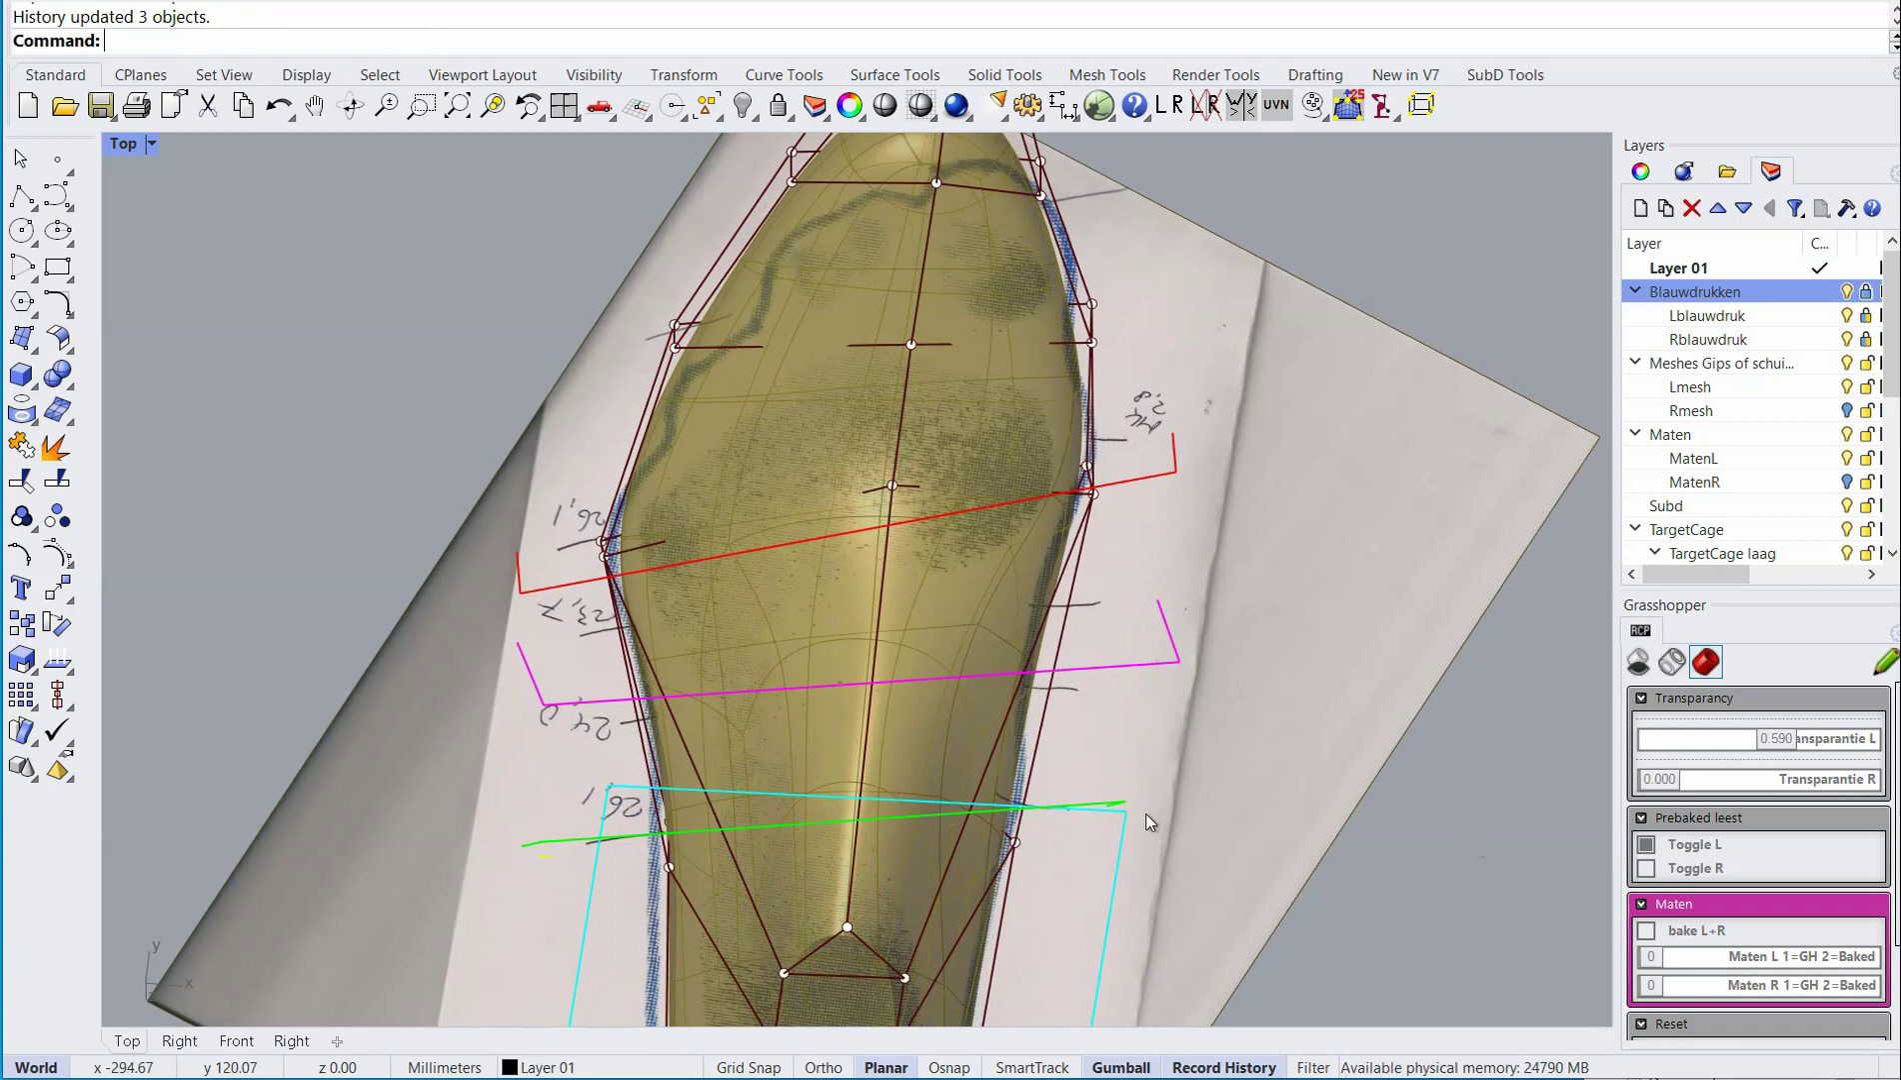
pyautogui.keyDown('ctrl'); pyautogui.keyDown('shift'); pyautogui.moveTo(1148, 822); pyautogui.dragTo(1176, 629, button='right'); pyautogui.keyUp('shift'); pyautogui.keyUp('ctrl')
pyautogui.scroll(-4, 1159, 676)
pyautogui.moveTo(1125, 730)
pyautogui.mouseDown(button='right')
pyautogui.moveTo(1017, 315)
pyautogui.moveTo(1262, 516)
pyautogui.moveTo(1255, 540)
pyautogui.moveTo(1180, 478)
pyautogui.mouseUp(button='right')
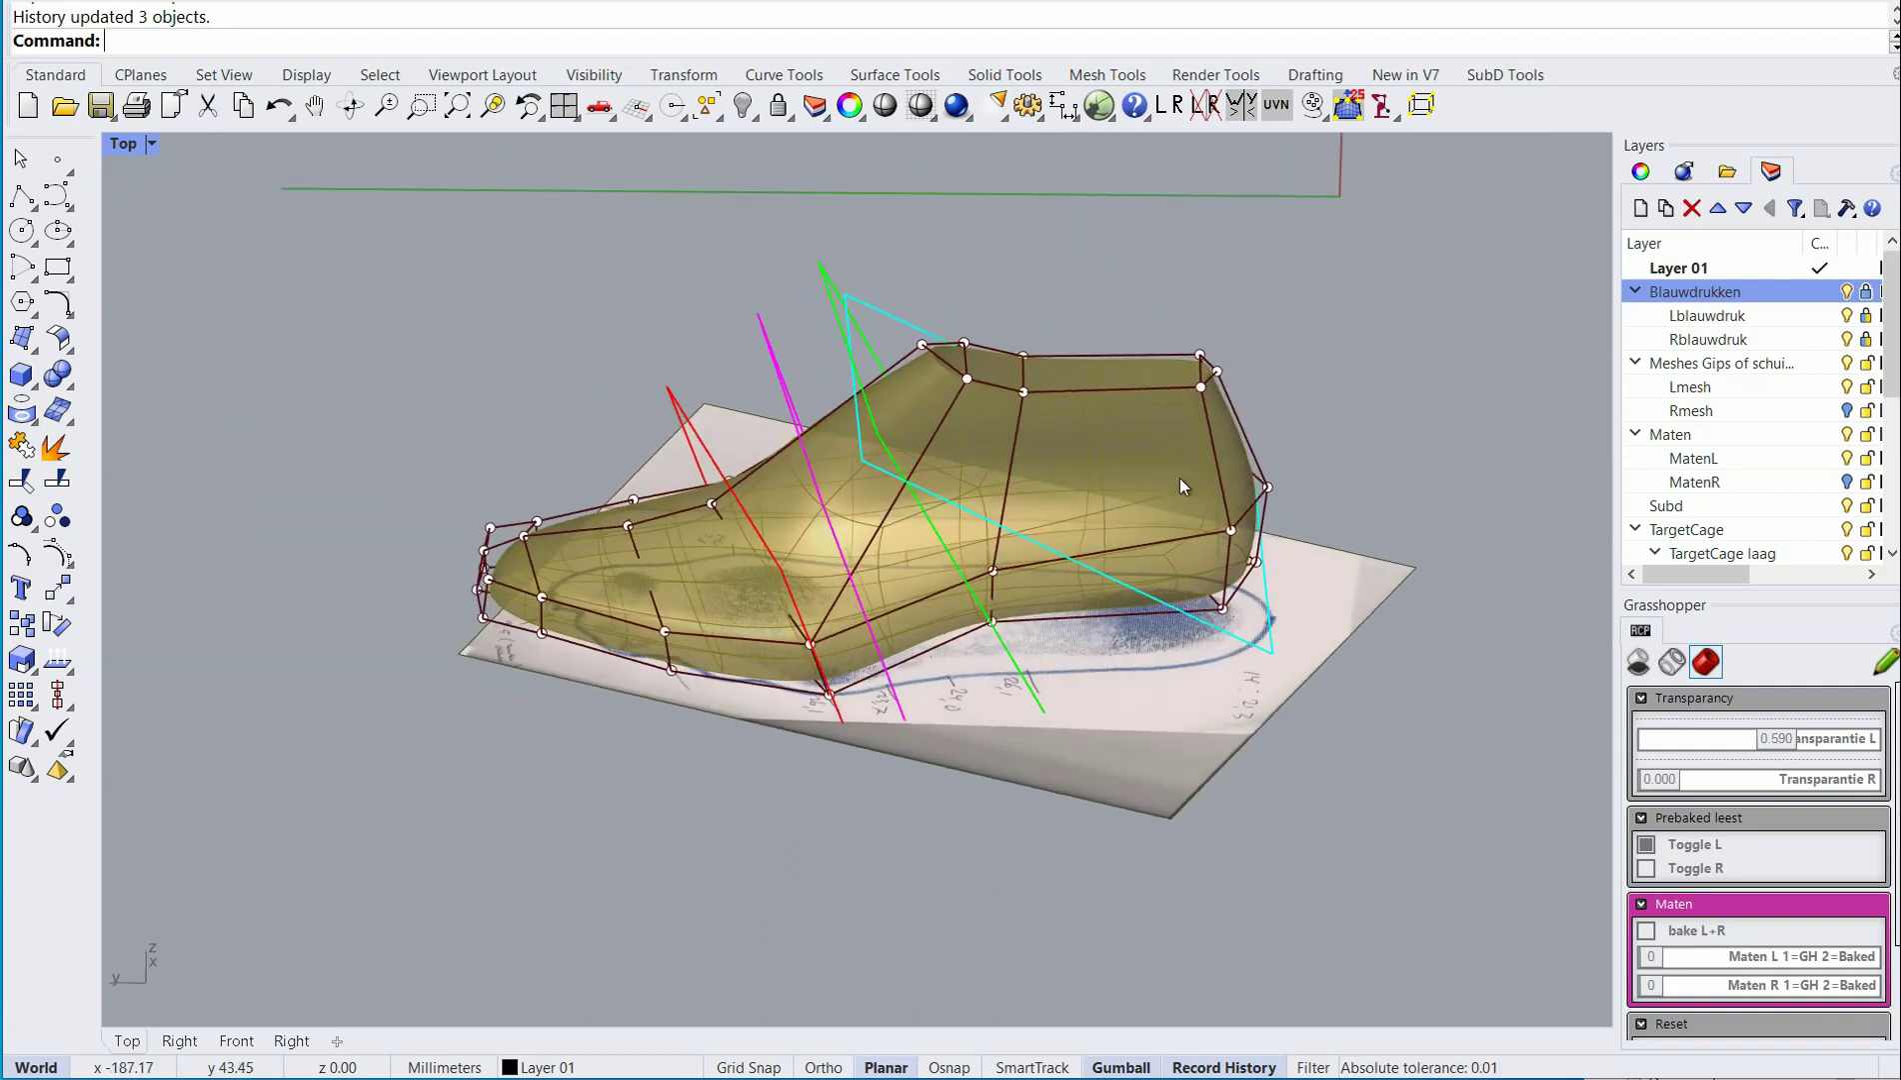
# Hide the Maten layer and set Maten L to 1 to display the Grasshopper girth curves.
pyautogui.click(1846, 434)
pyautogui.keyDown('ctrl'); pyautogui.keyDown('shift'); pyautogui.moveTo(999, 515); pyautogui.dragTo(1003, 593, button='right'); pyautogui.keyUp('shift'); pyautogui.keyUp('ctrl')
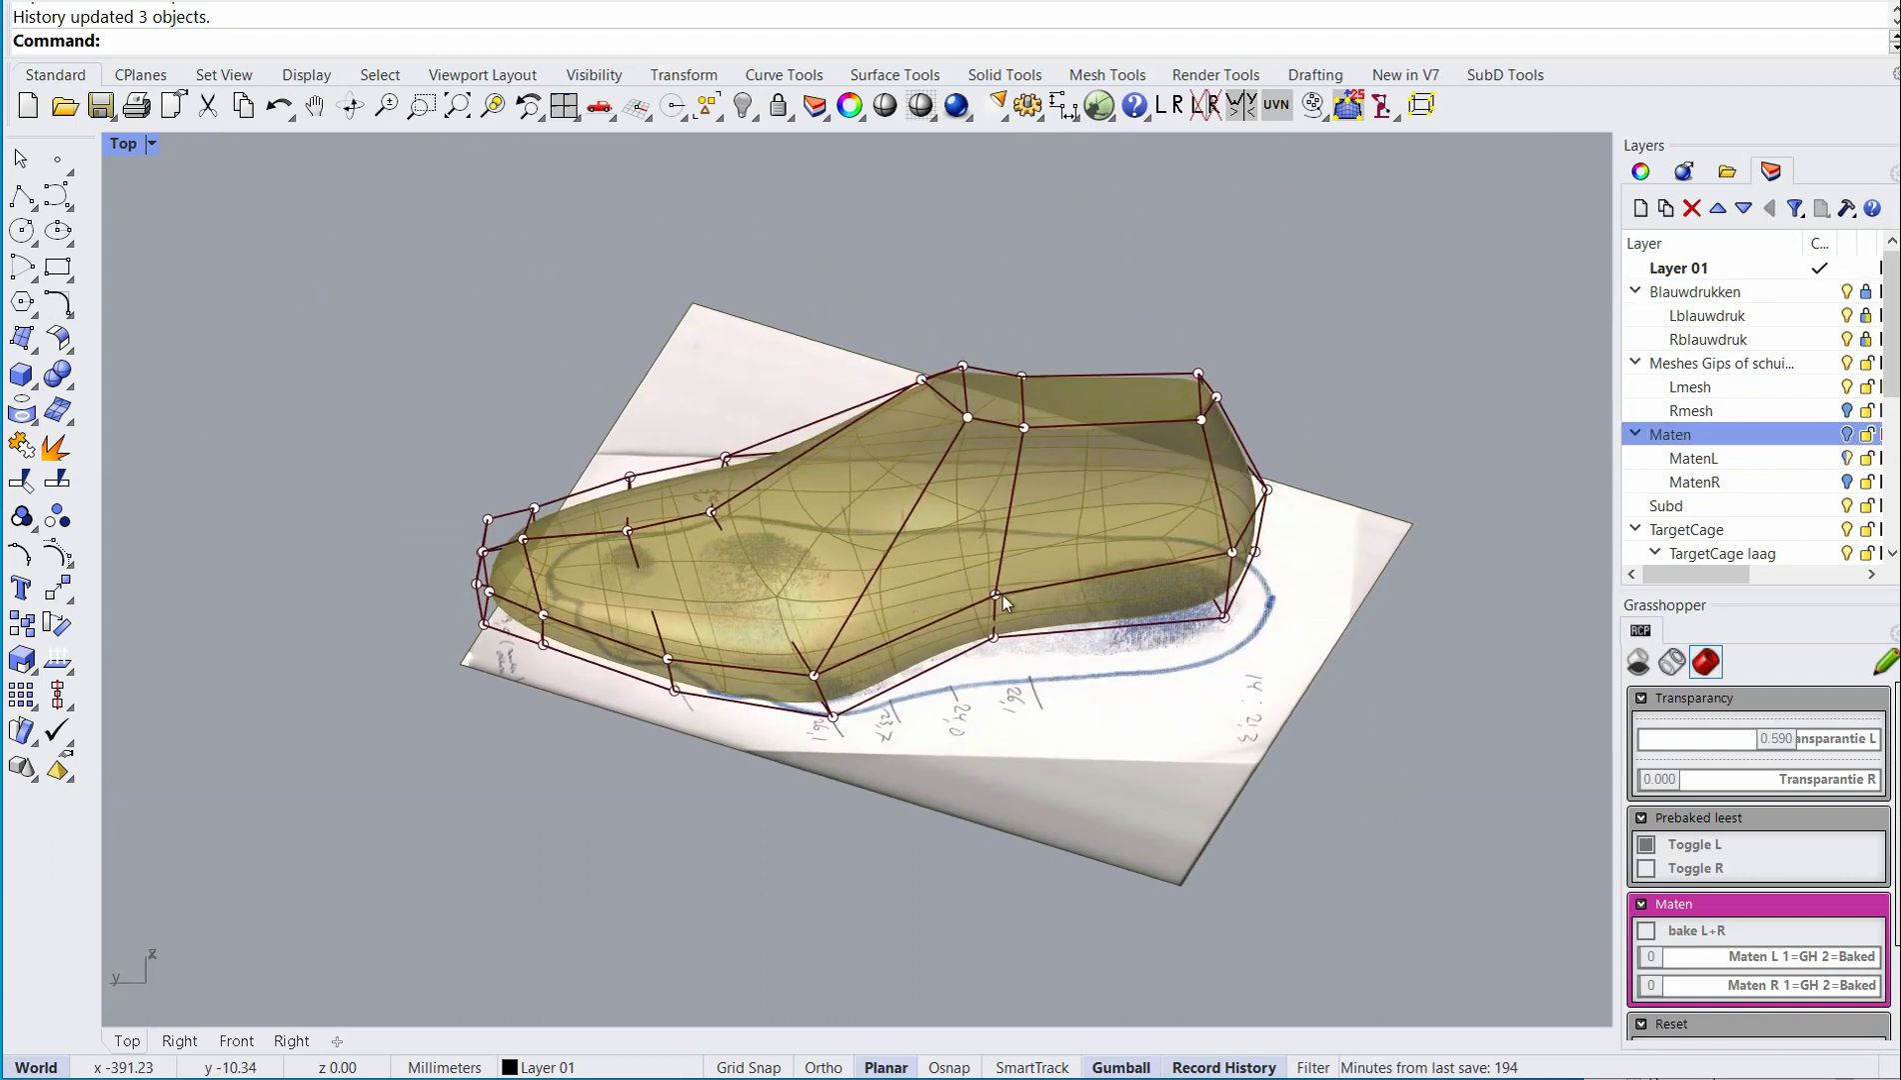
pyautogui.moveTo(1652, 962); pyautogui.dragTo(1729, 966)
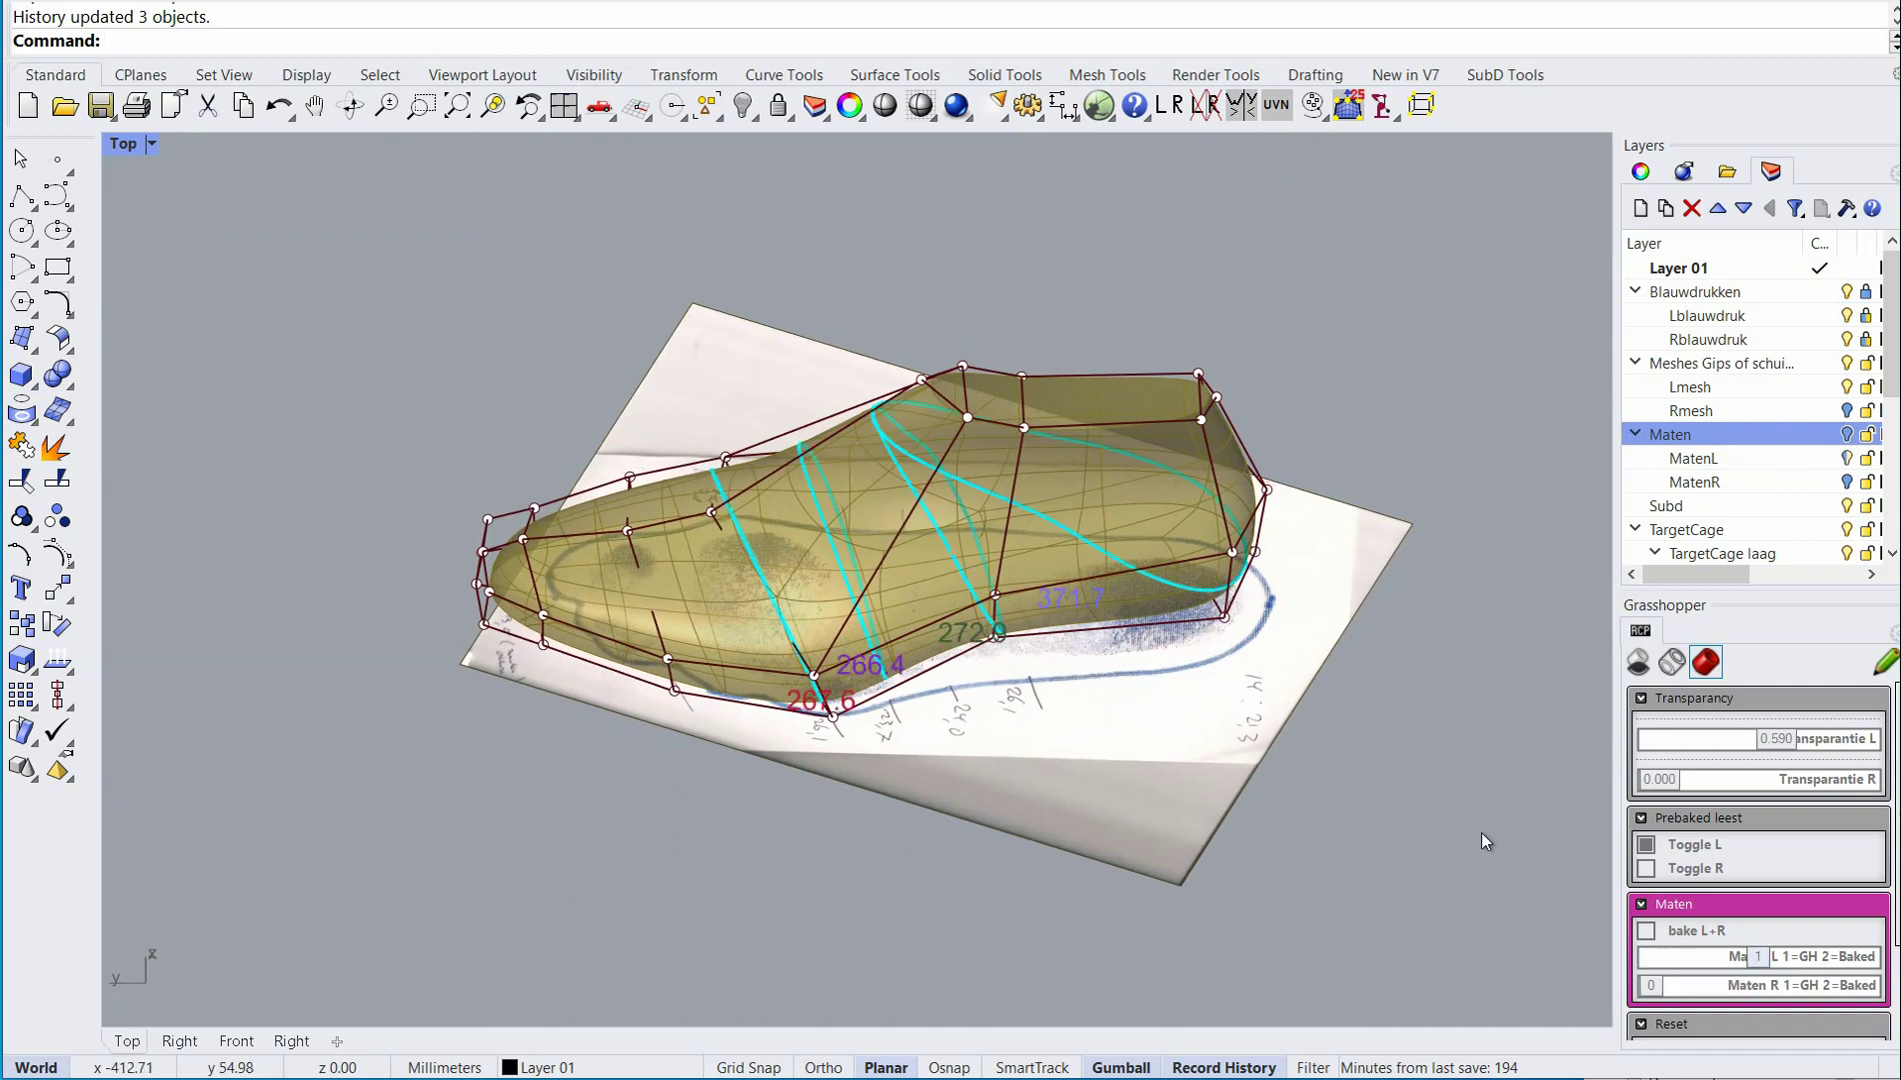
# Compare the displayed girth values with the handwritten blueprint measurements from the ball to the instep.
pyautogui.keyDown('ctrl'); pyautogui.keyDown('shift'); pyautogui.moveTo(1429, 836); pyautogui.dragTo(1260, 855, button='right'); pyautogui.keyUp('shift'); pyautogui.keyUp('ctrl')
pyautogui.scroll(6, 1010, 636)
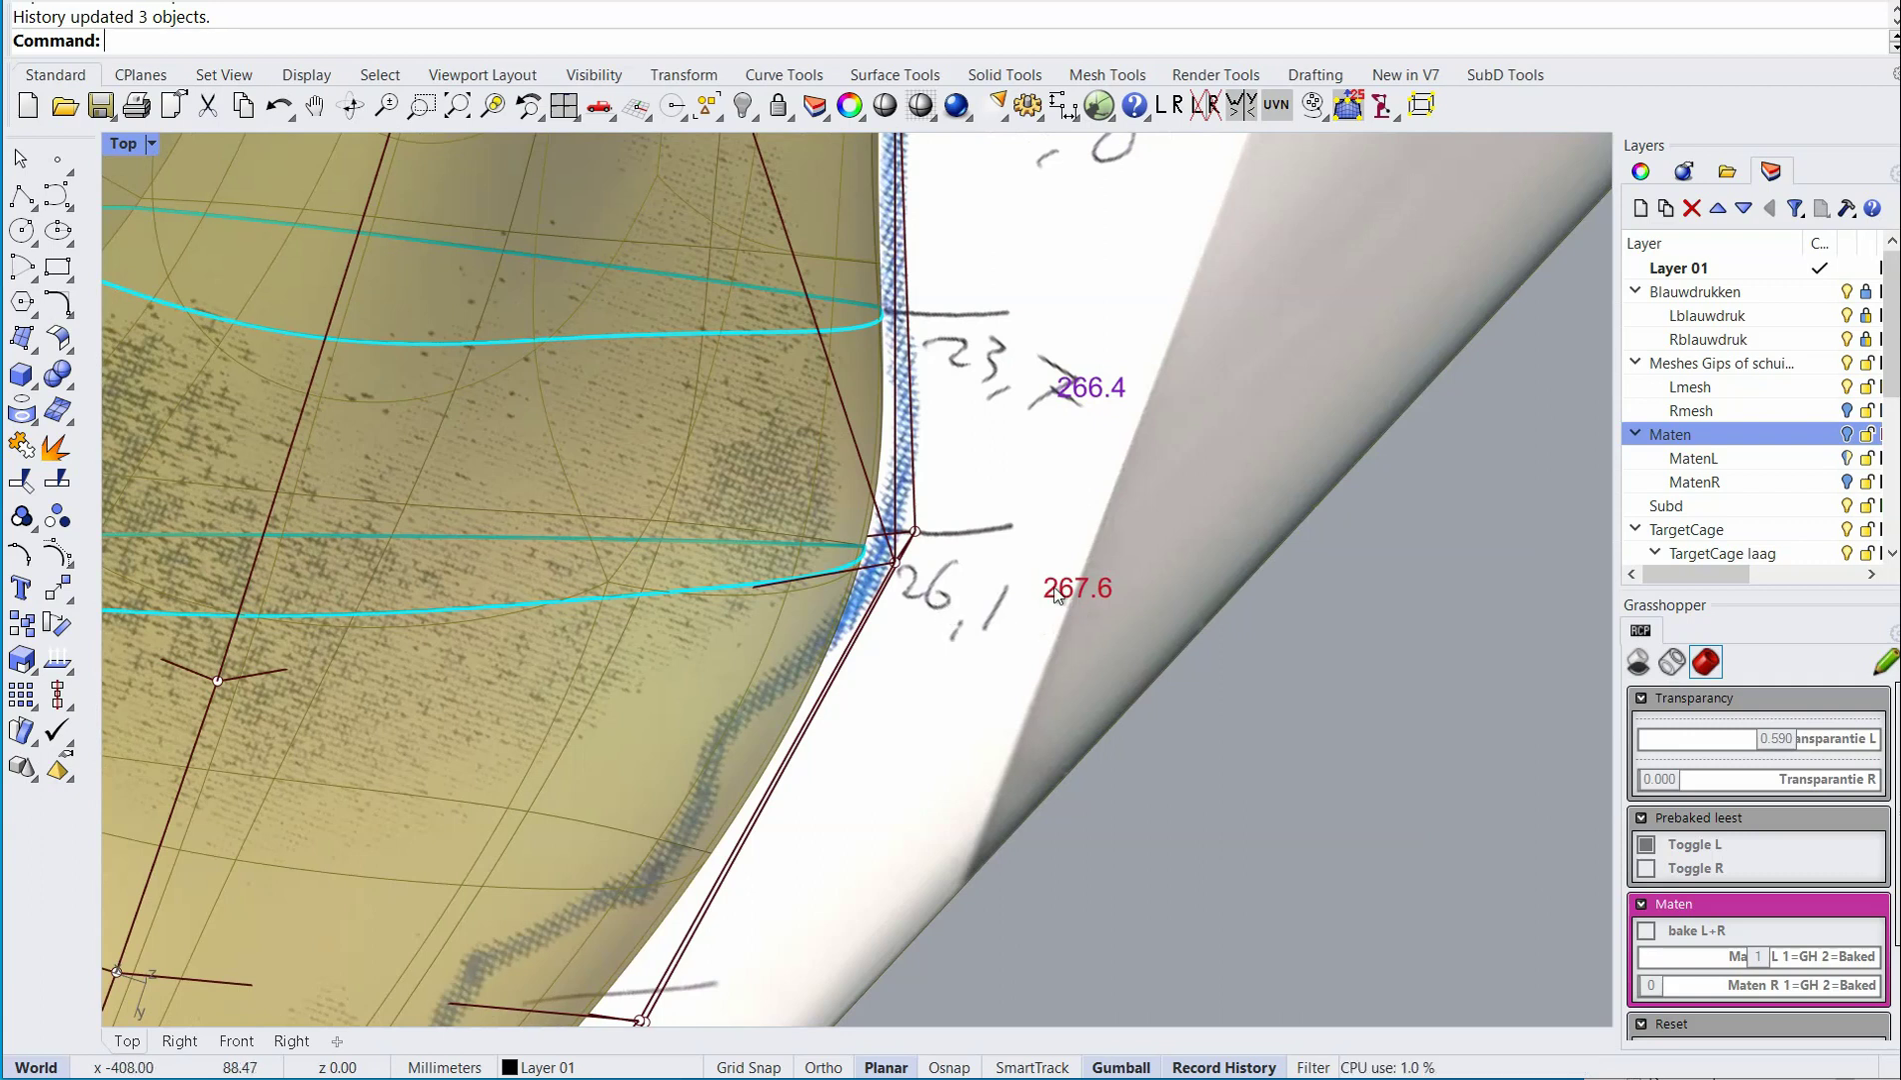
pyautogui.scroll(5, 1107, 600)
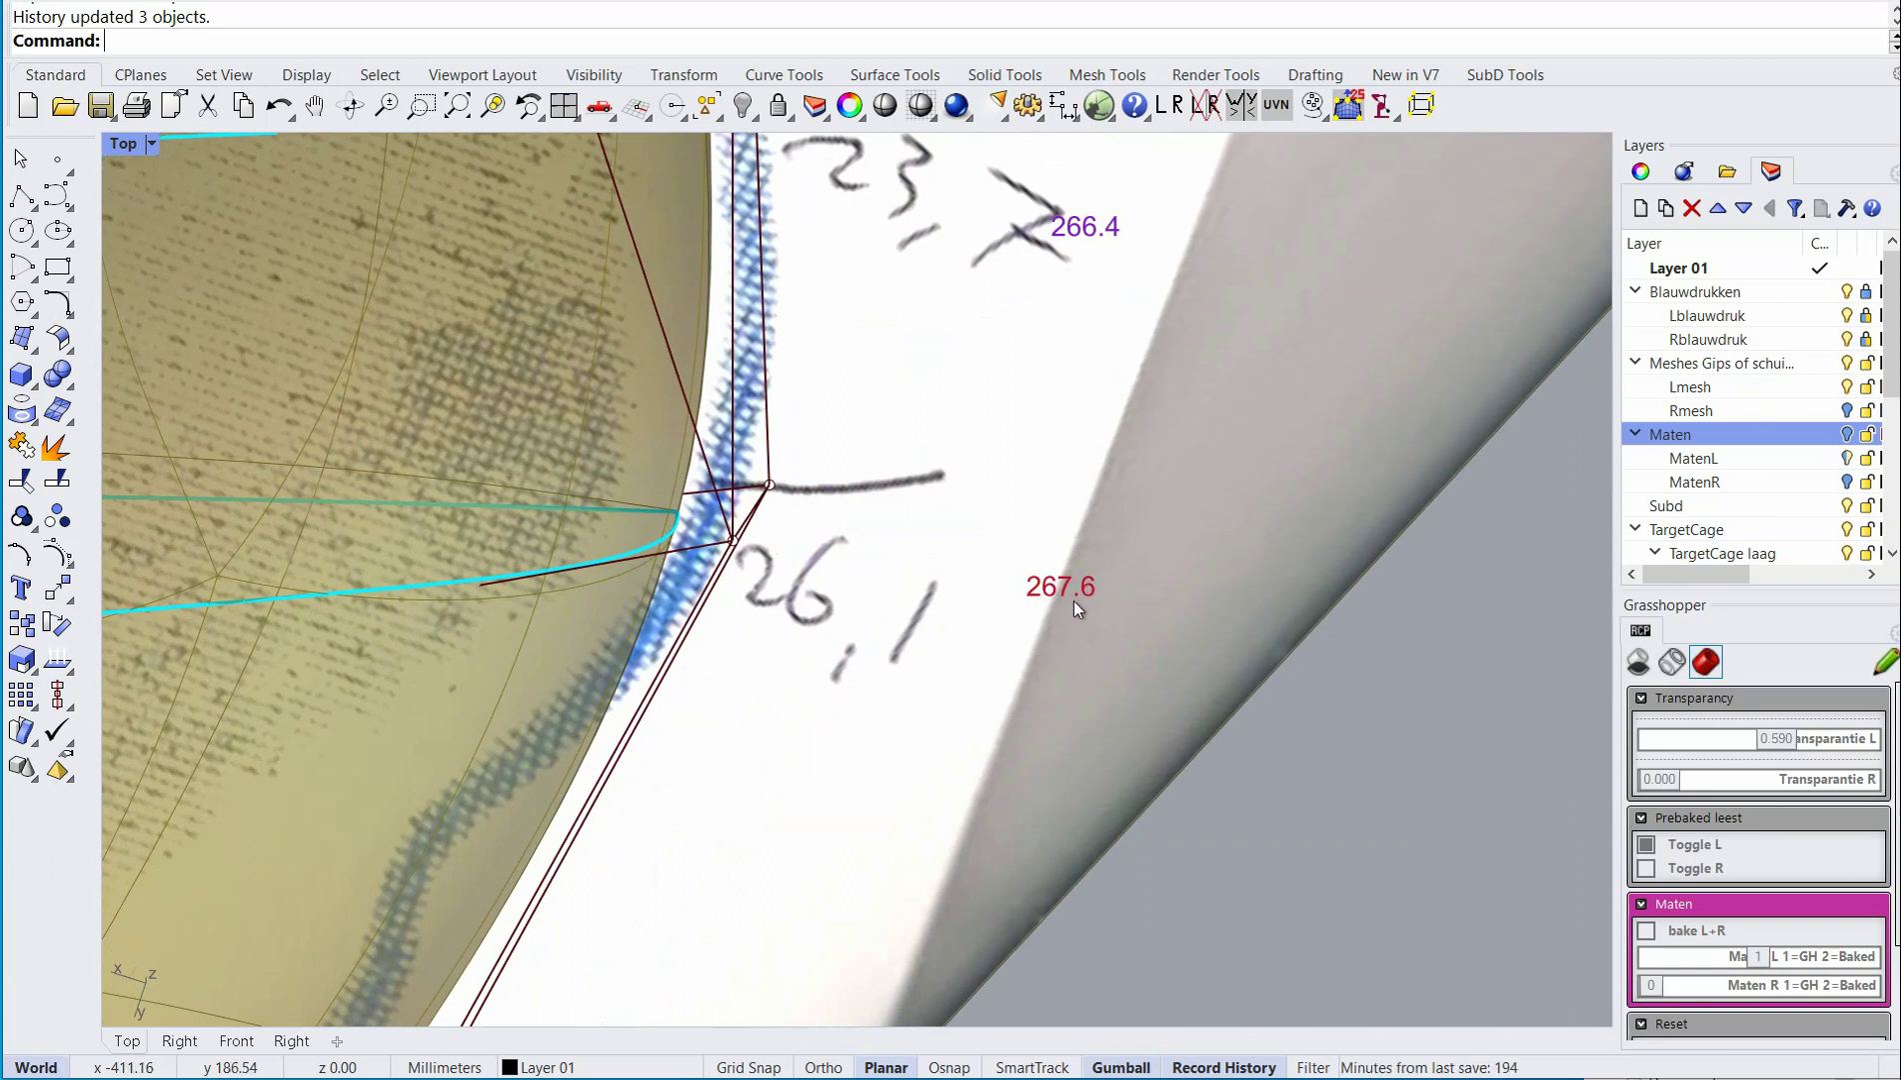
pyautogui.scroll(-3, 1073, 595)
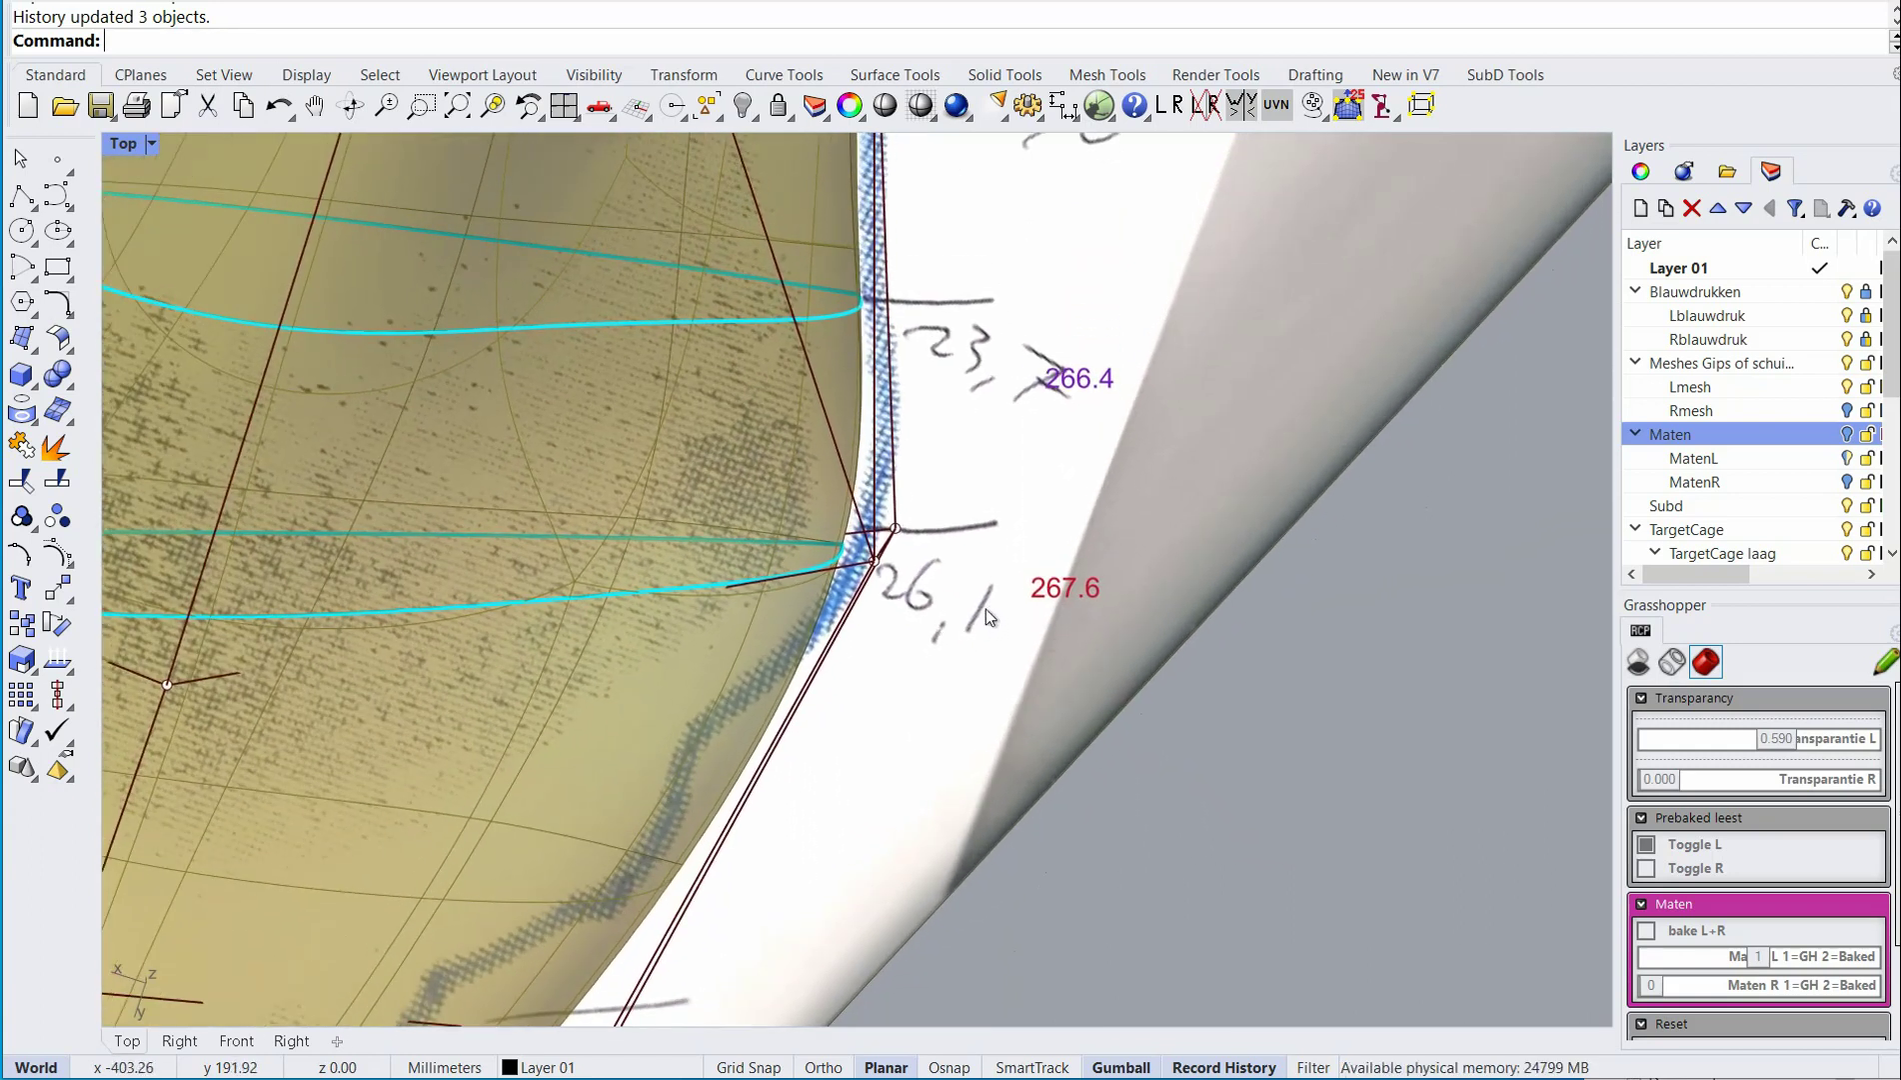
pyautogui.scroll(1, 984, 603)
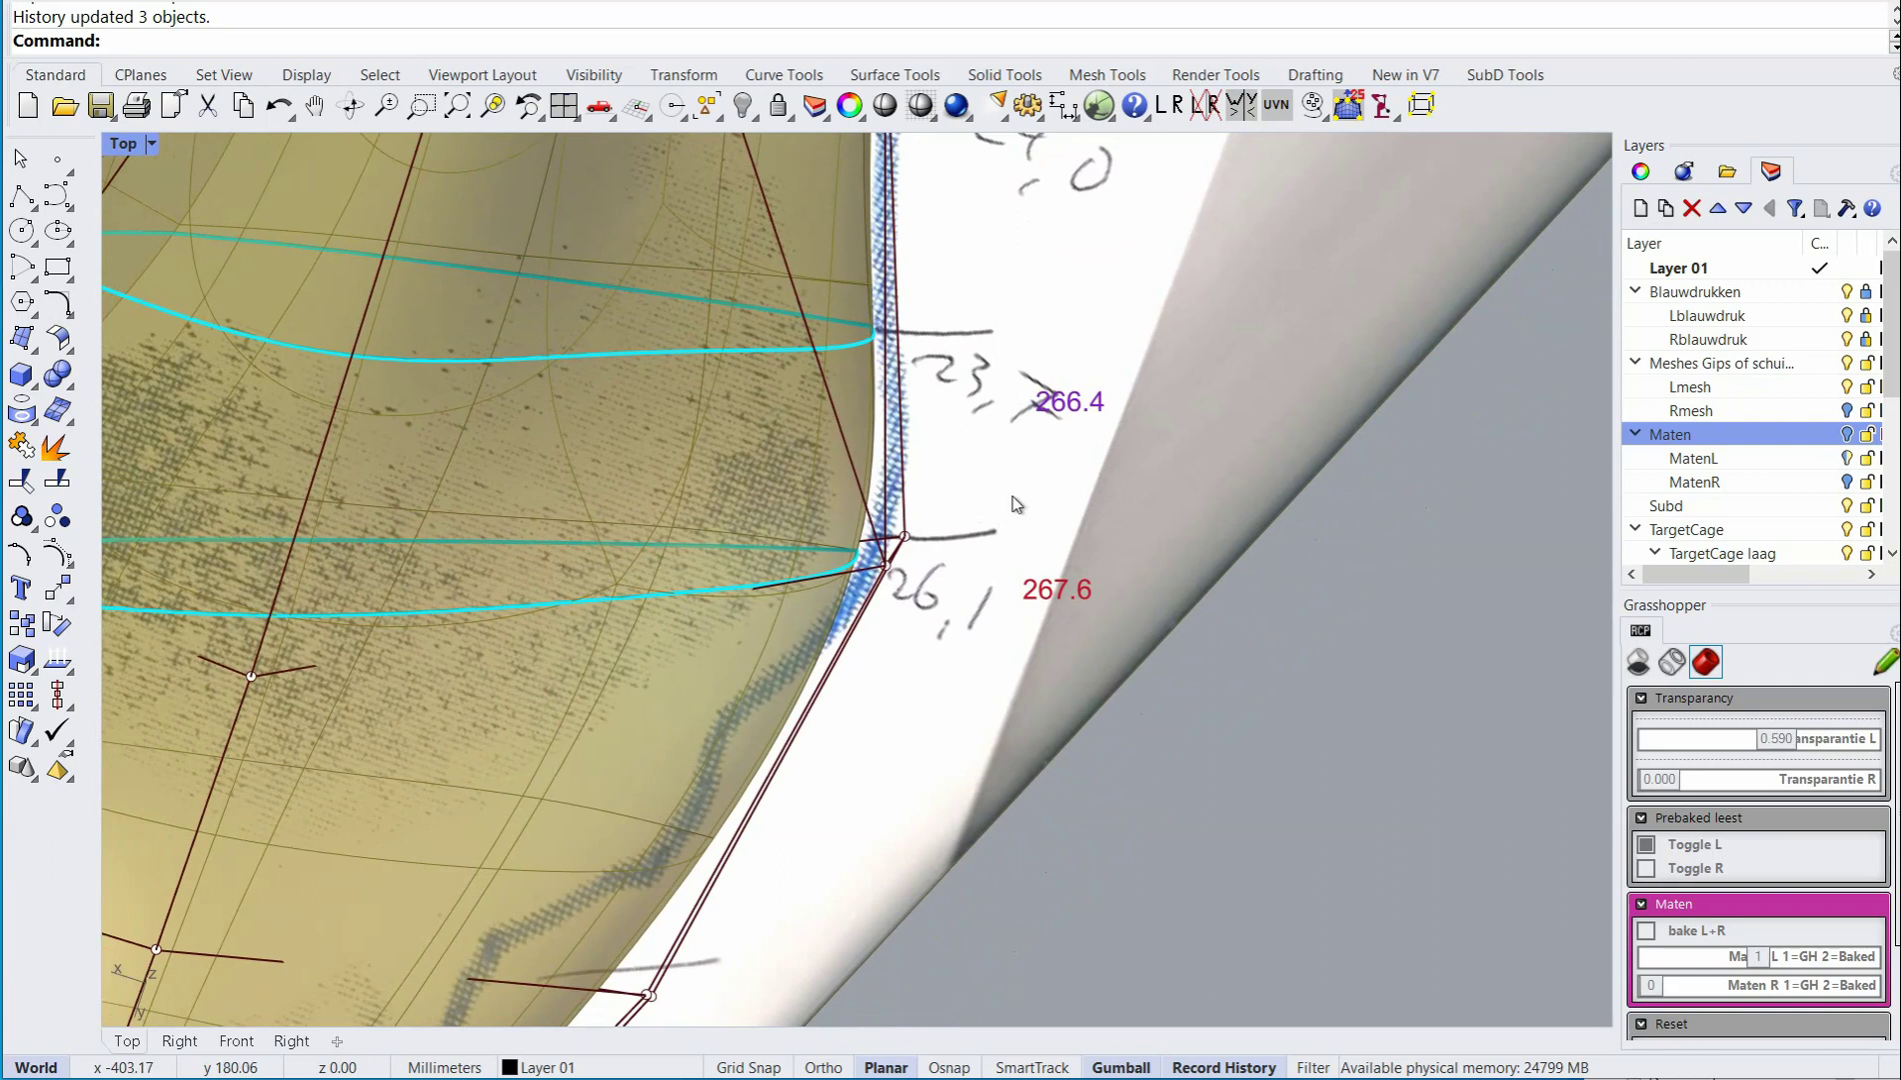
pyautogui.moveTo(1013, 496)
pyautogui.mouseDown(button='right')
pyautogui.moveTo(990, 617)
pyautogui.moveTo(1007, 493)
pyautogui.mouseUp(button='right')
pyautogui.scroll(4, 1002, 500)
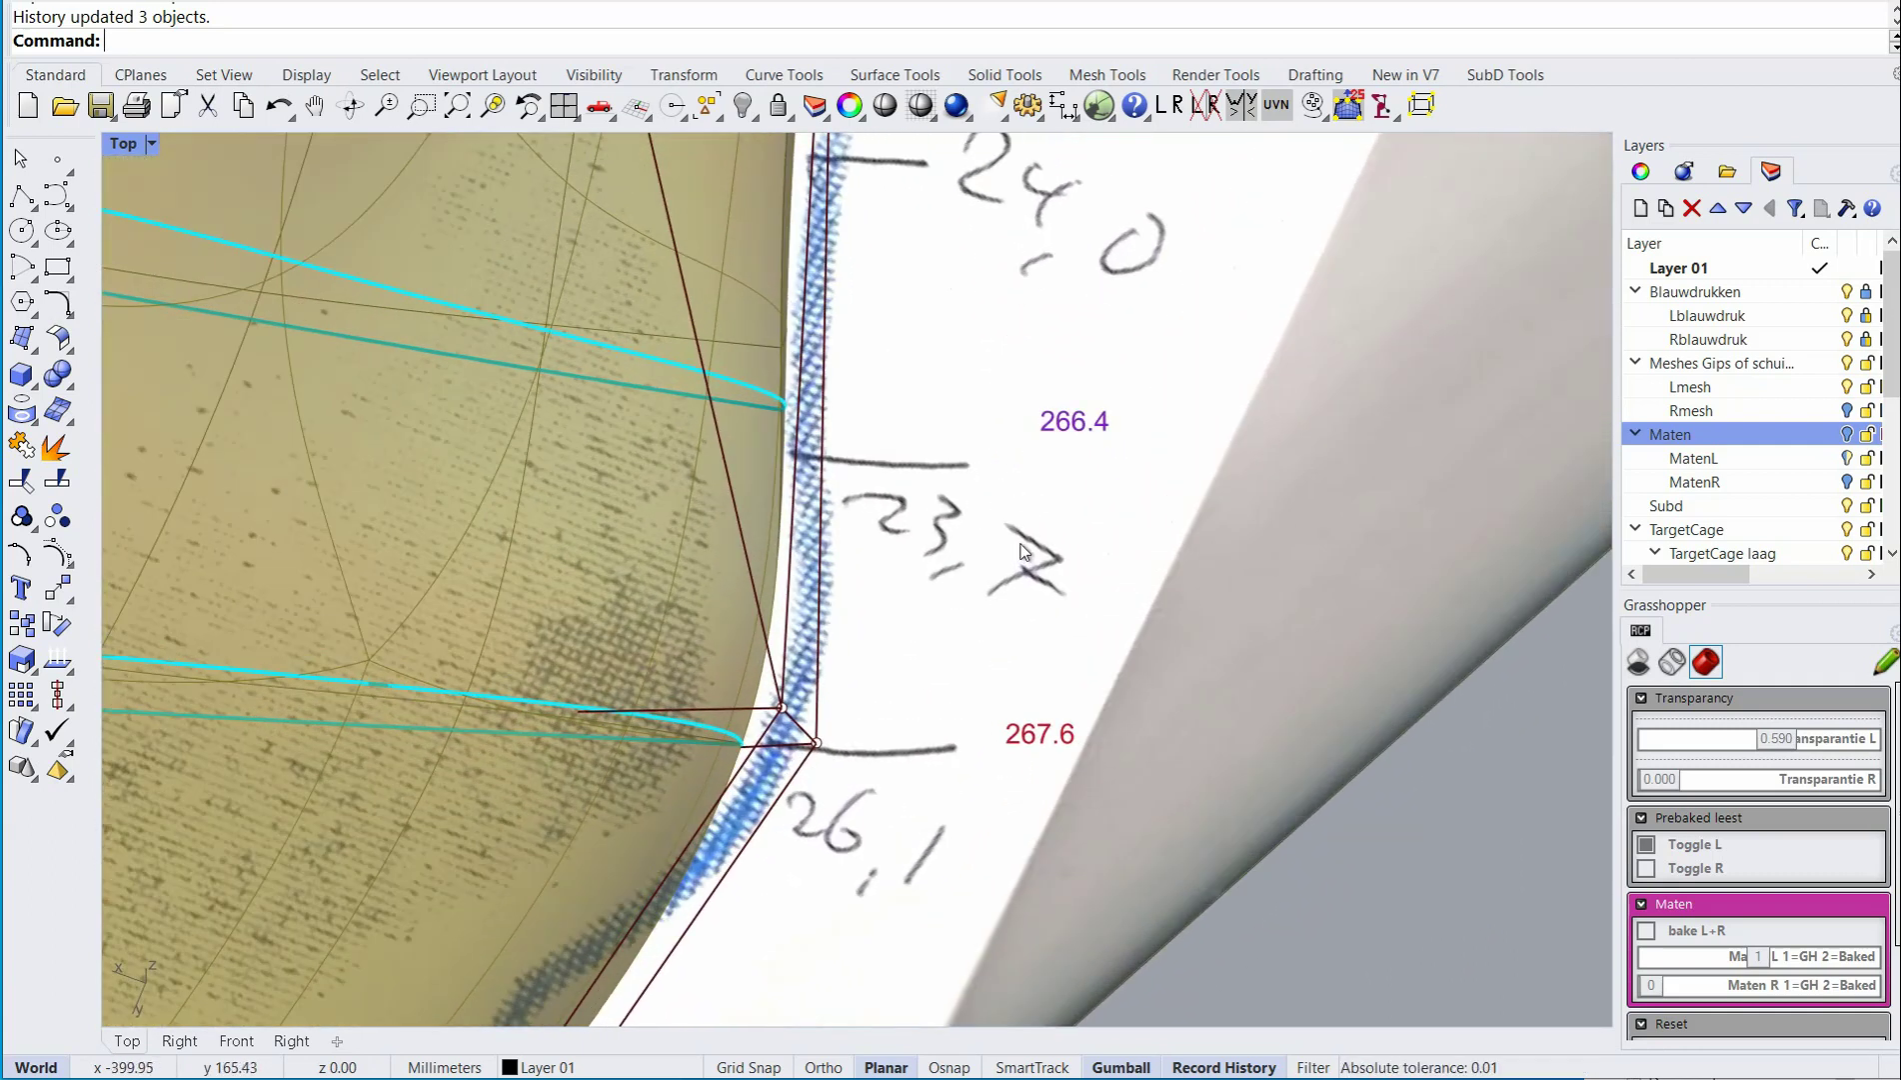
pyautogui.scroll(-10, 1021, 525)
pyautogui.moveTo(1016, 560); pyautogui.dragTo(983, 636, button='right')
pyautogui.scroll(3, 1019, 504)
pyautogui.scroll(4, 1045, 467)
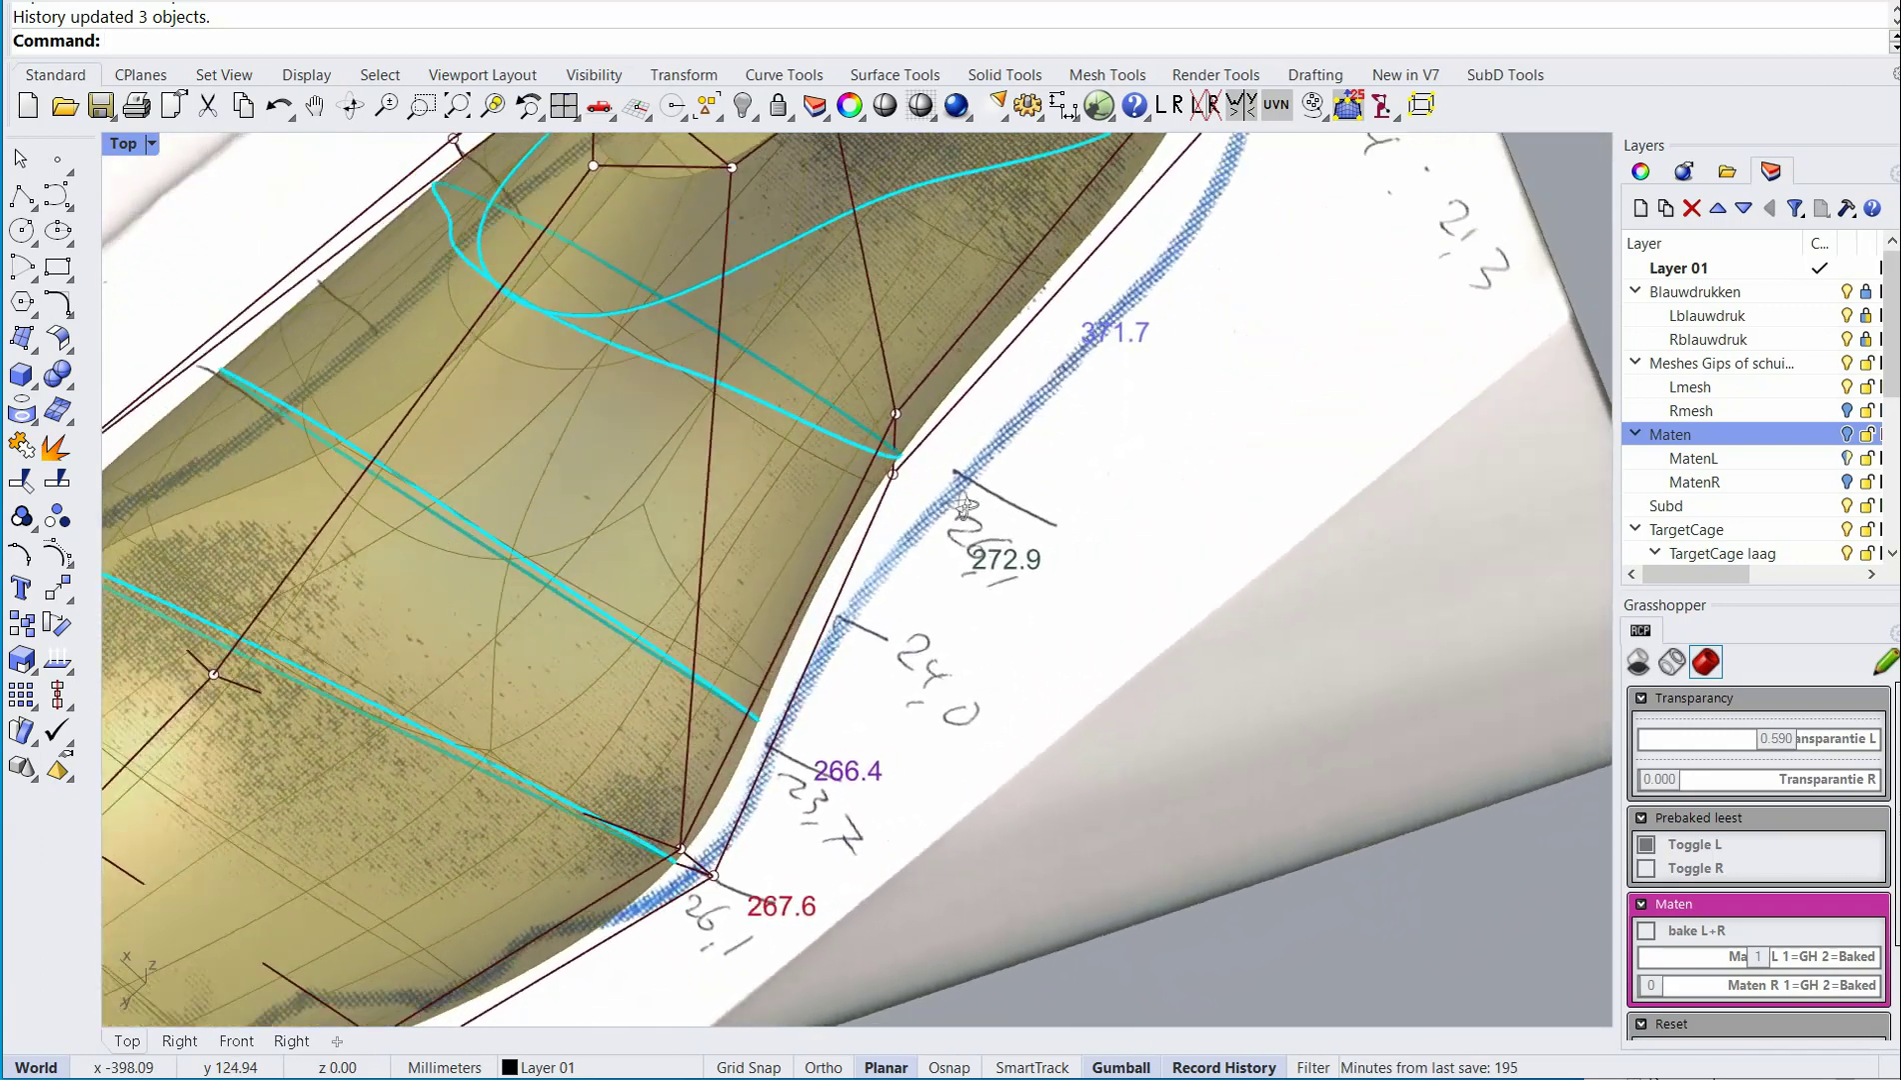
pyautogui.moveTo(964, 507); pyautogui.dragTo(899, 525, button='right')
pyautogui.moveTo(995, 572); pyautogui.dragTo(923, 570, button='right')
pyautogui.scroll(-5, 1035, 600)
# Move the three target cage points at the front of the opening slightly down and back toward the heel.
pyautogui.moveTo(724, 284); pyautogui.dragTo(862, 412)
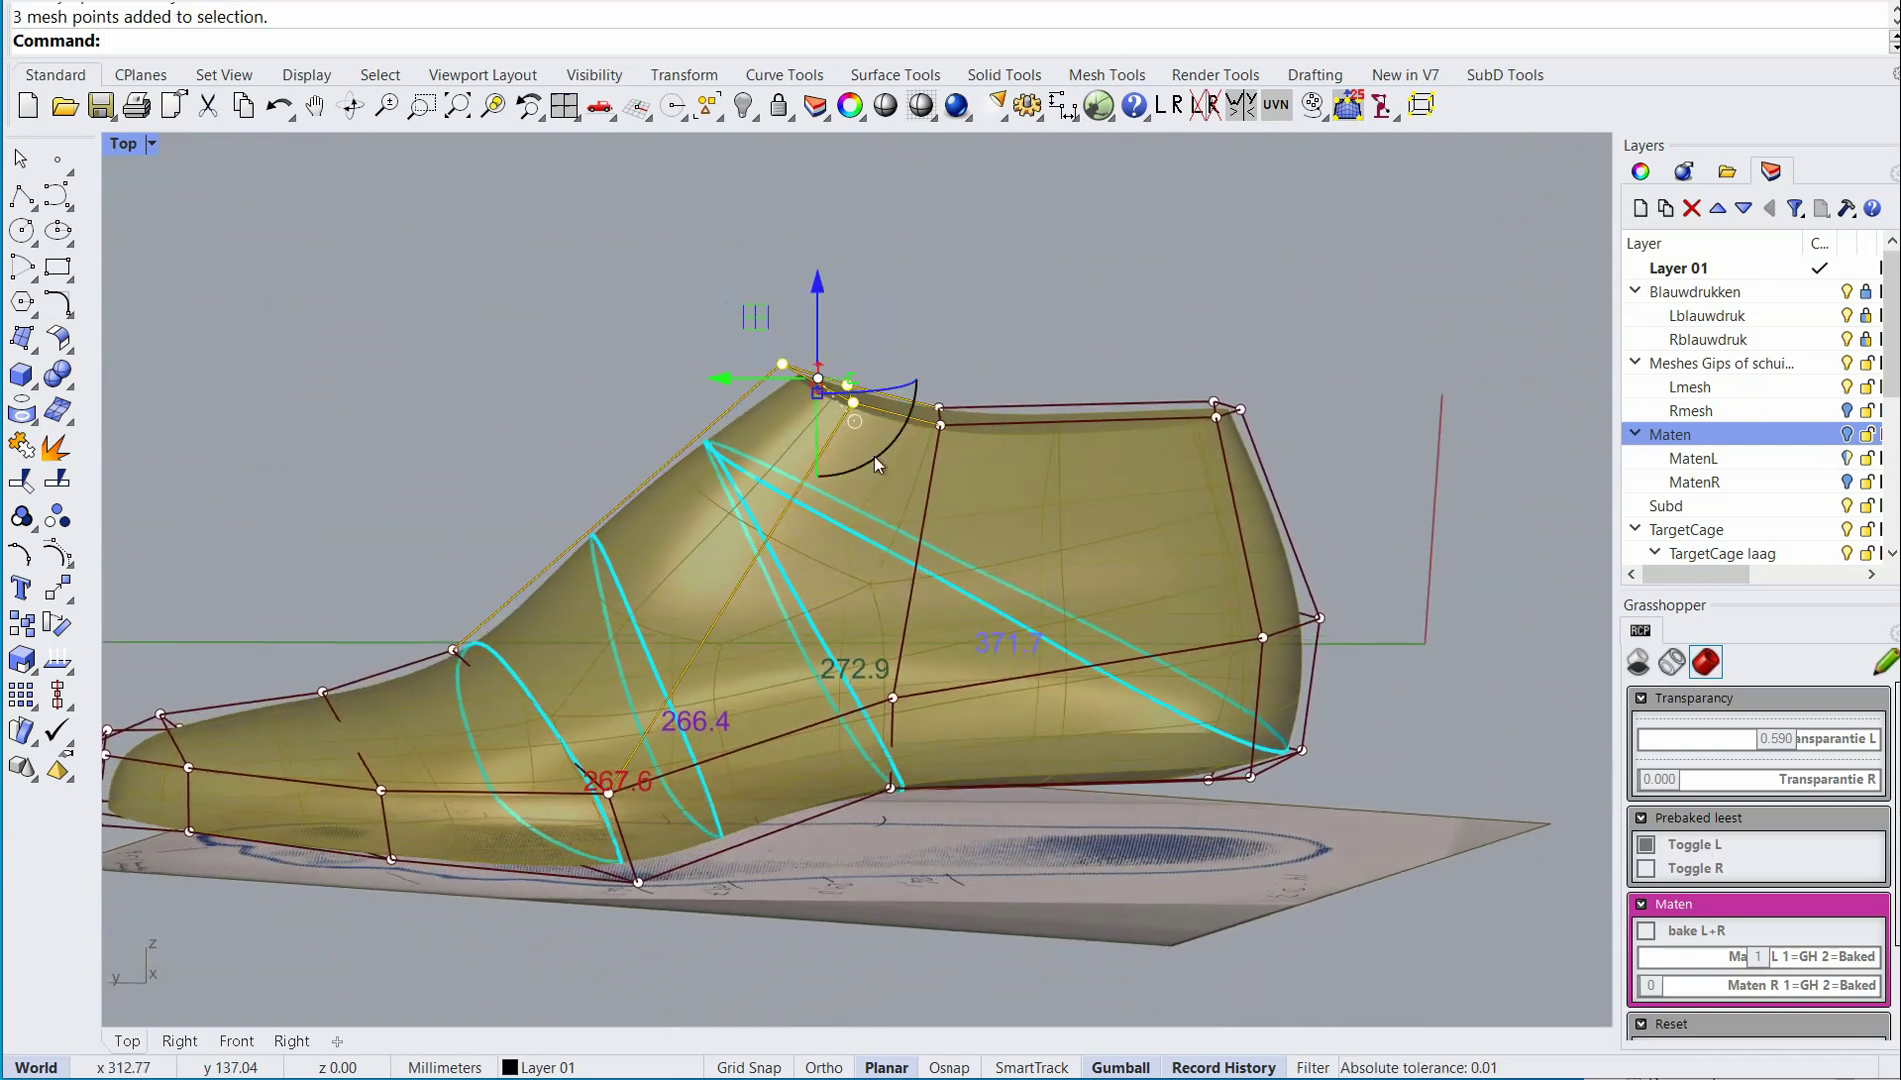
pyautogui.moveTo(751, 322); pyautogui.dragTo(762, 333)
pyautogui.moveTo(730, 423)
pyautogui.mouseDown(button='right')
pyautogui.moveTo(706, 507)
pyautogui.moveTo(730, 637)
pyautogui.moveTo(693, 495)
pyautogui.mouseUp(button='right')
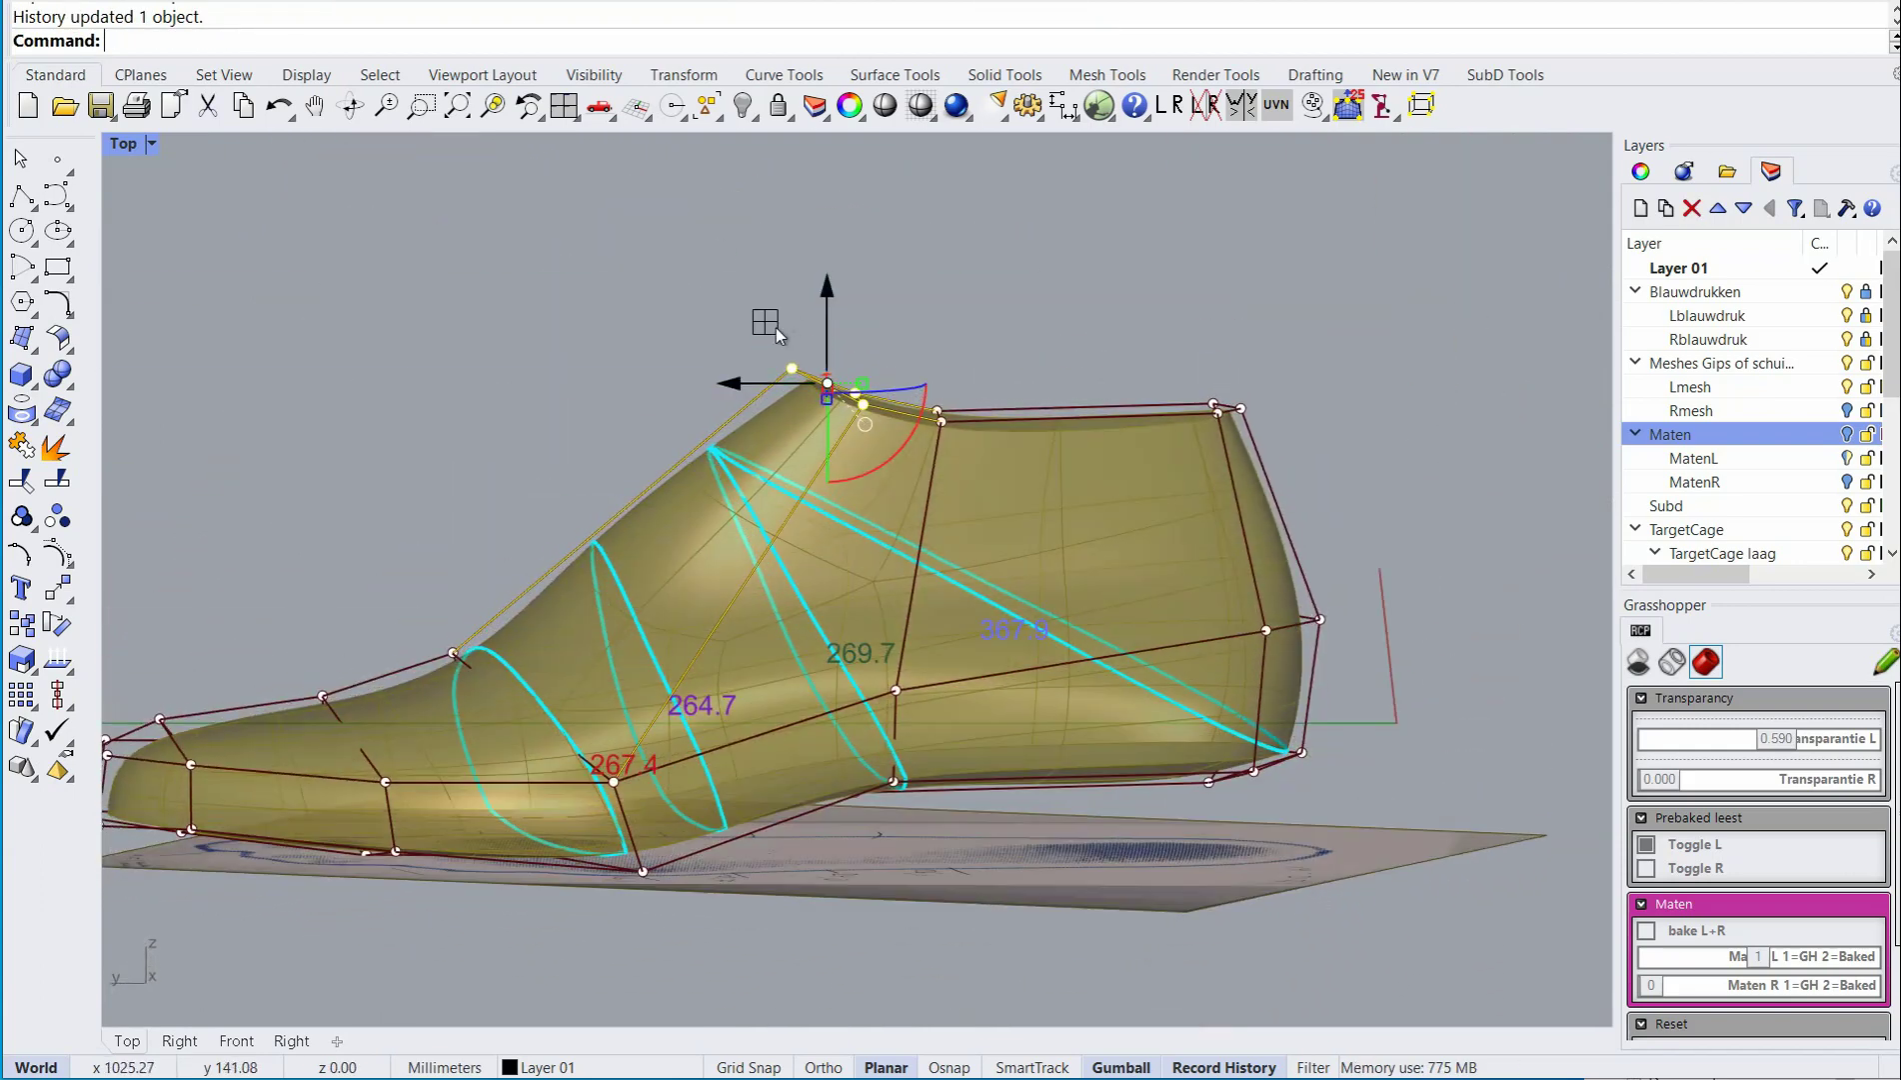
pyautogui.moveTo(751, 382); pyautogui.dragTo(761, 385)
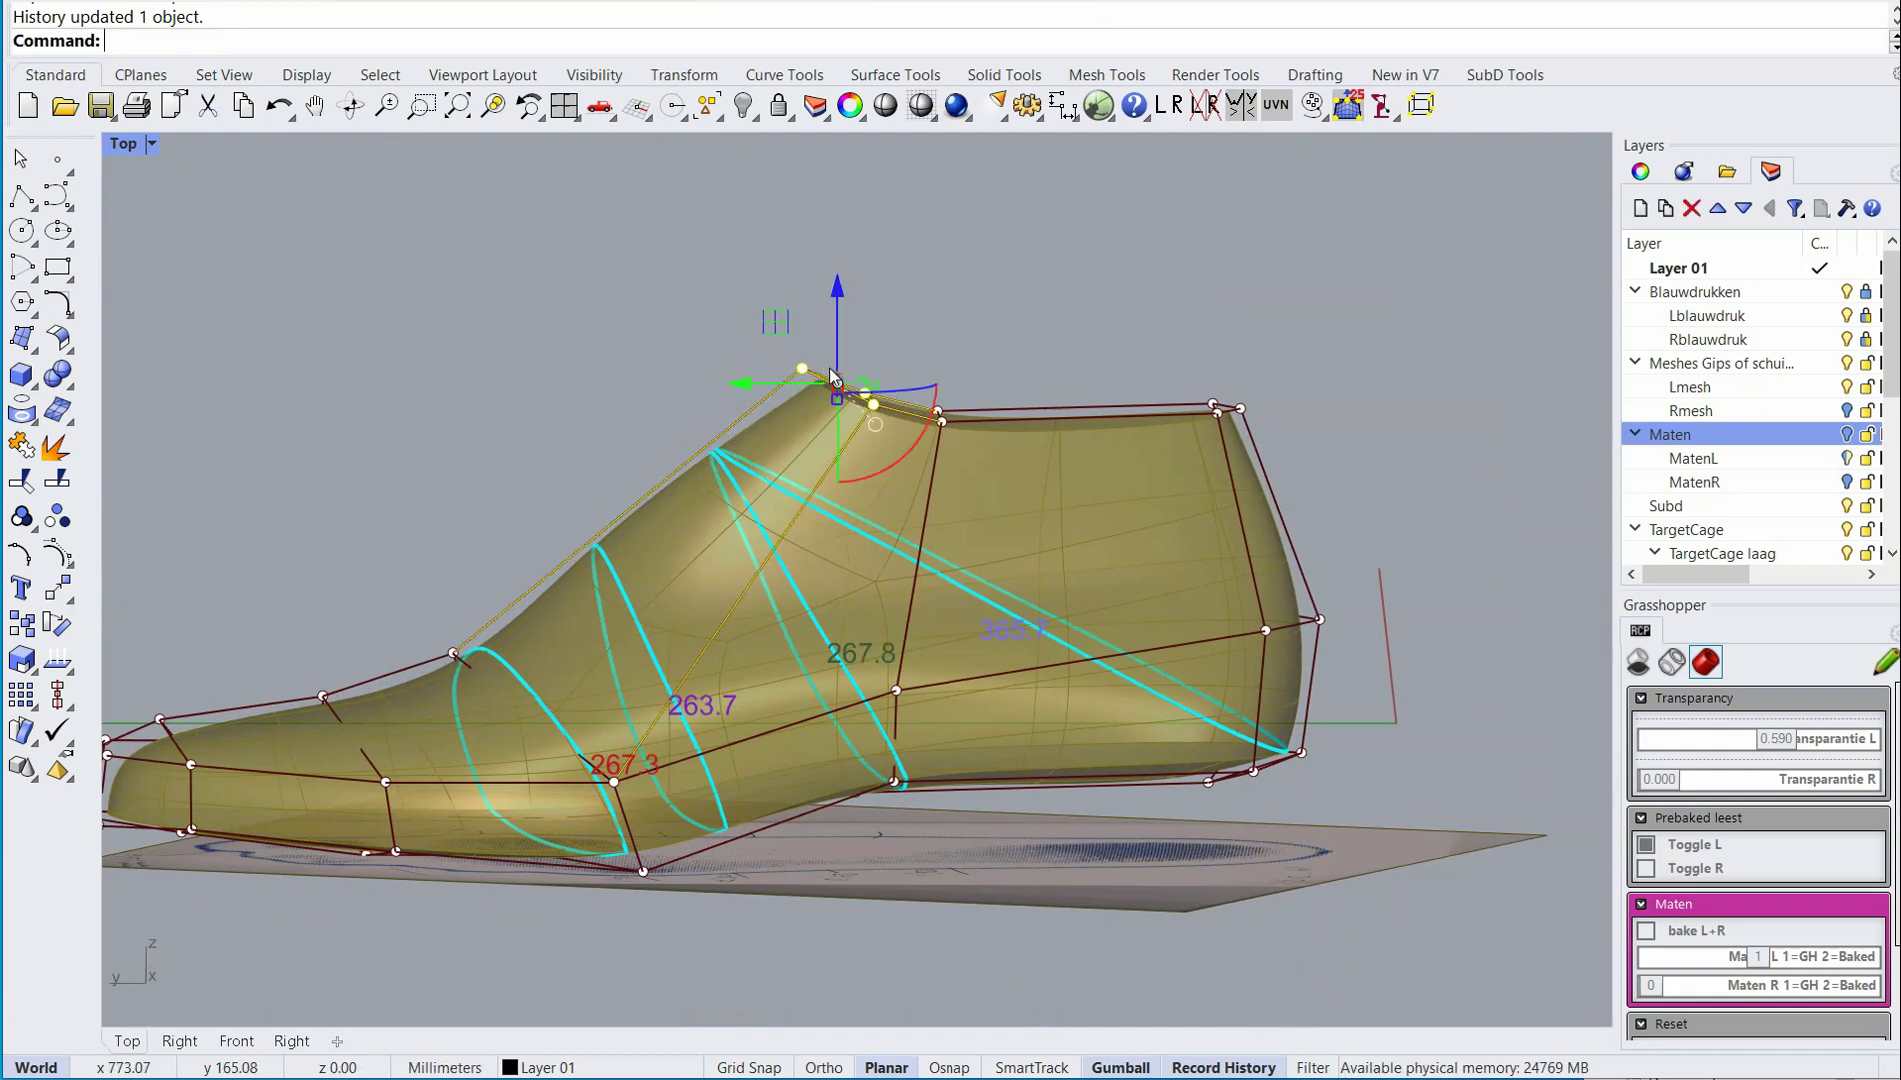
# Examine the updated girth curves and last outline against the blueprint marks on both sides of the foot.
pyautogui.moveTo(683, 400); pyautogui.dragTo(563, 421, button='right')
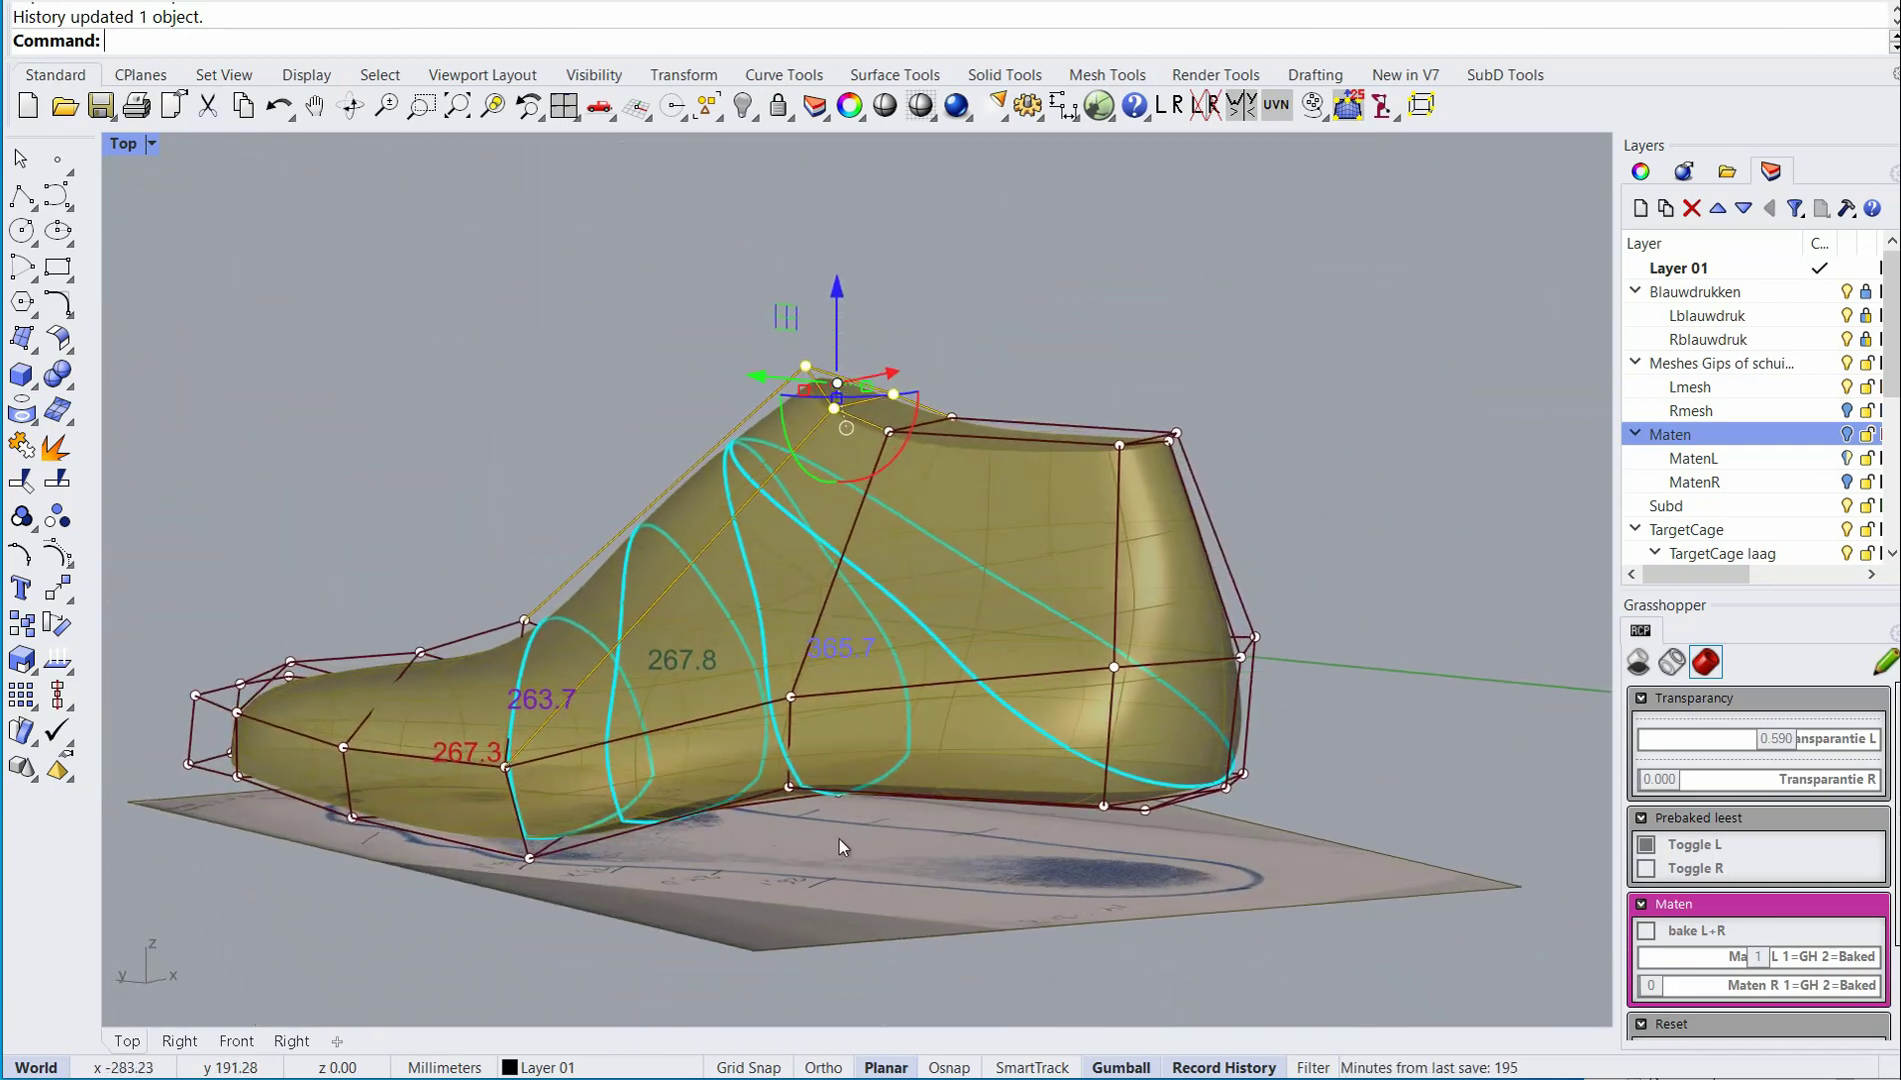
pyautogui.moveTo(782, 782); pyautogui.dragTo(969, 619, button='right')
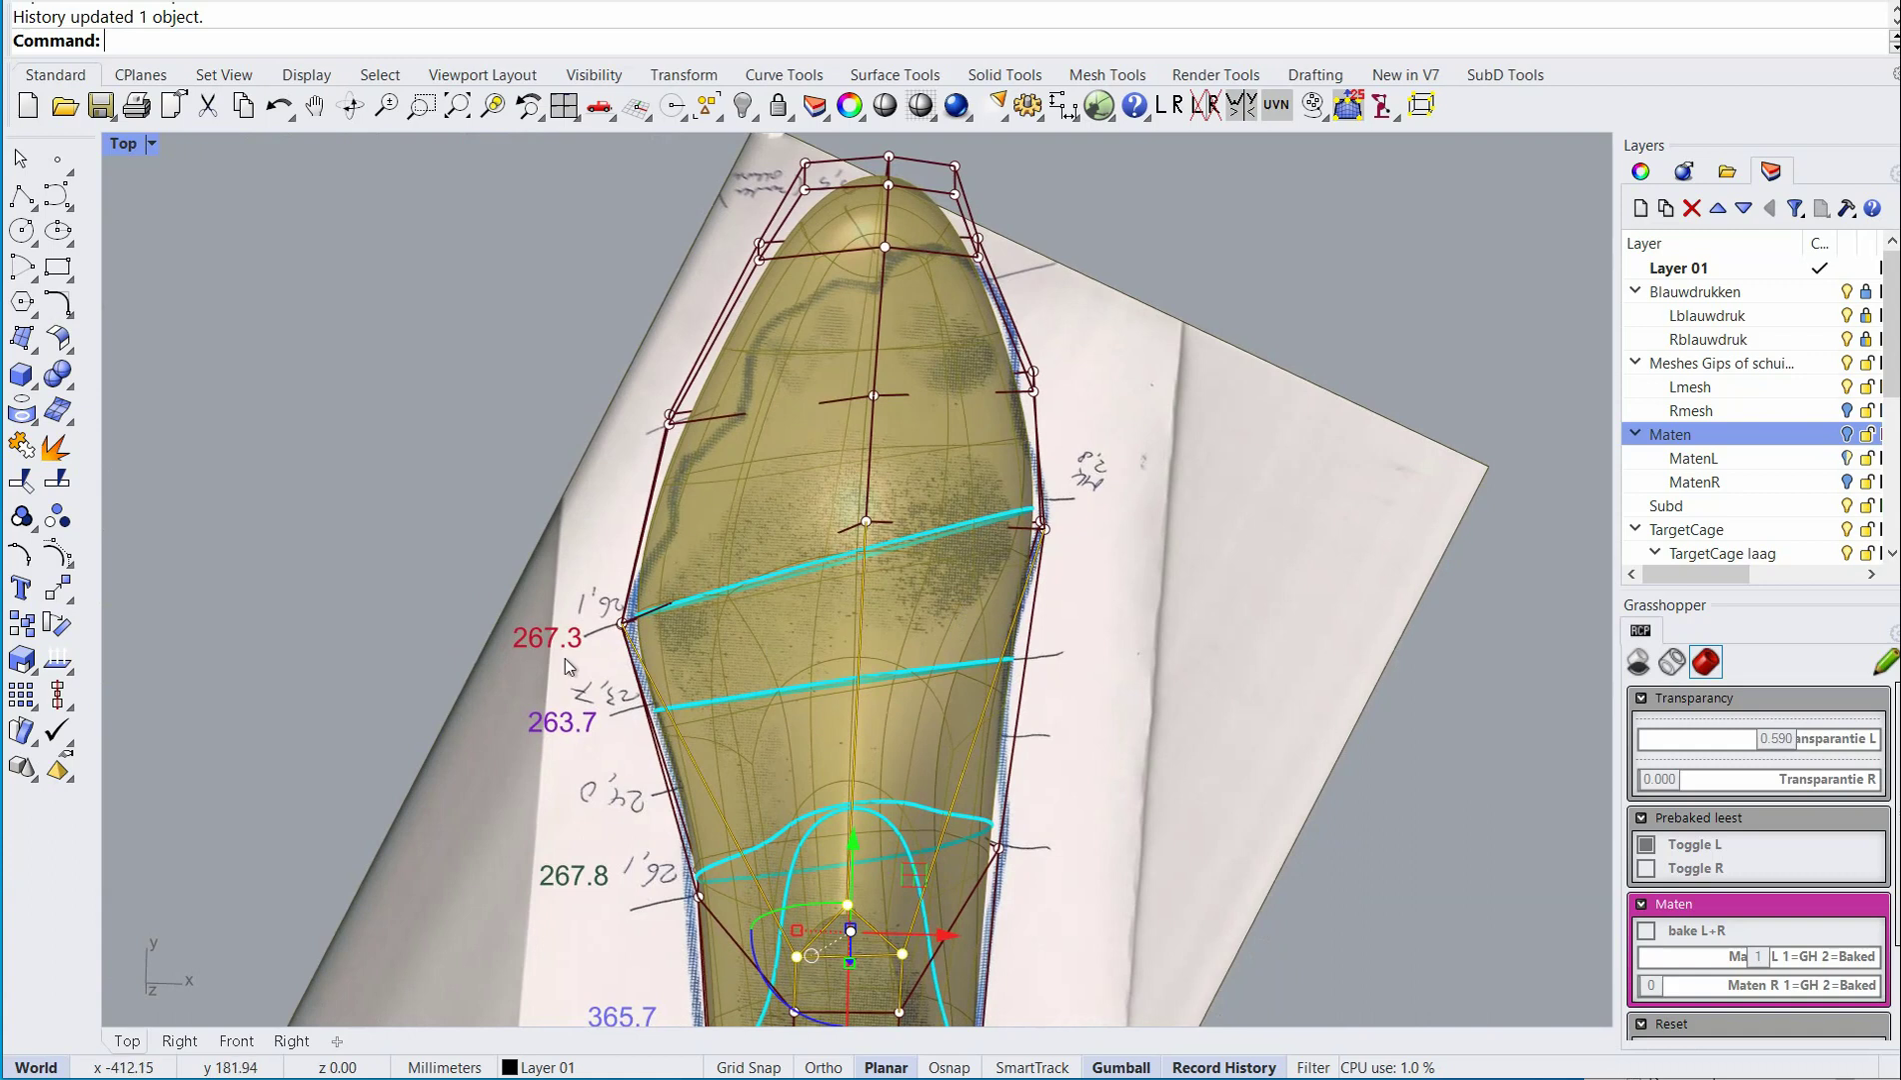
pyautogui.scroll(8, 565, 658)
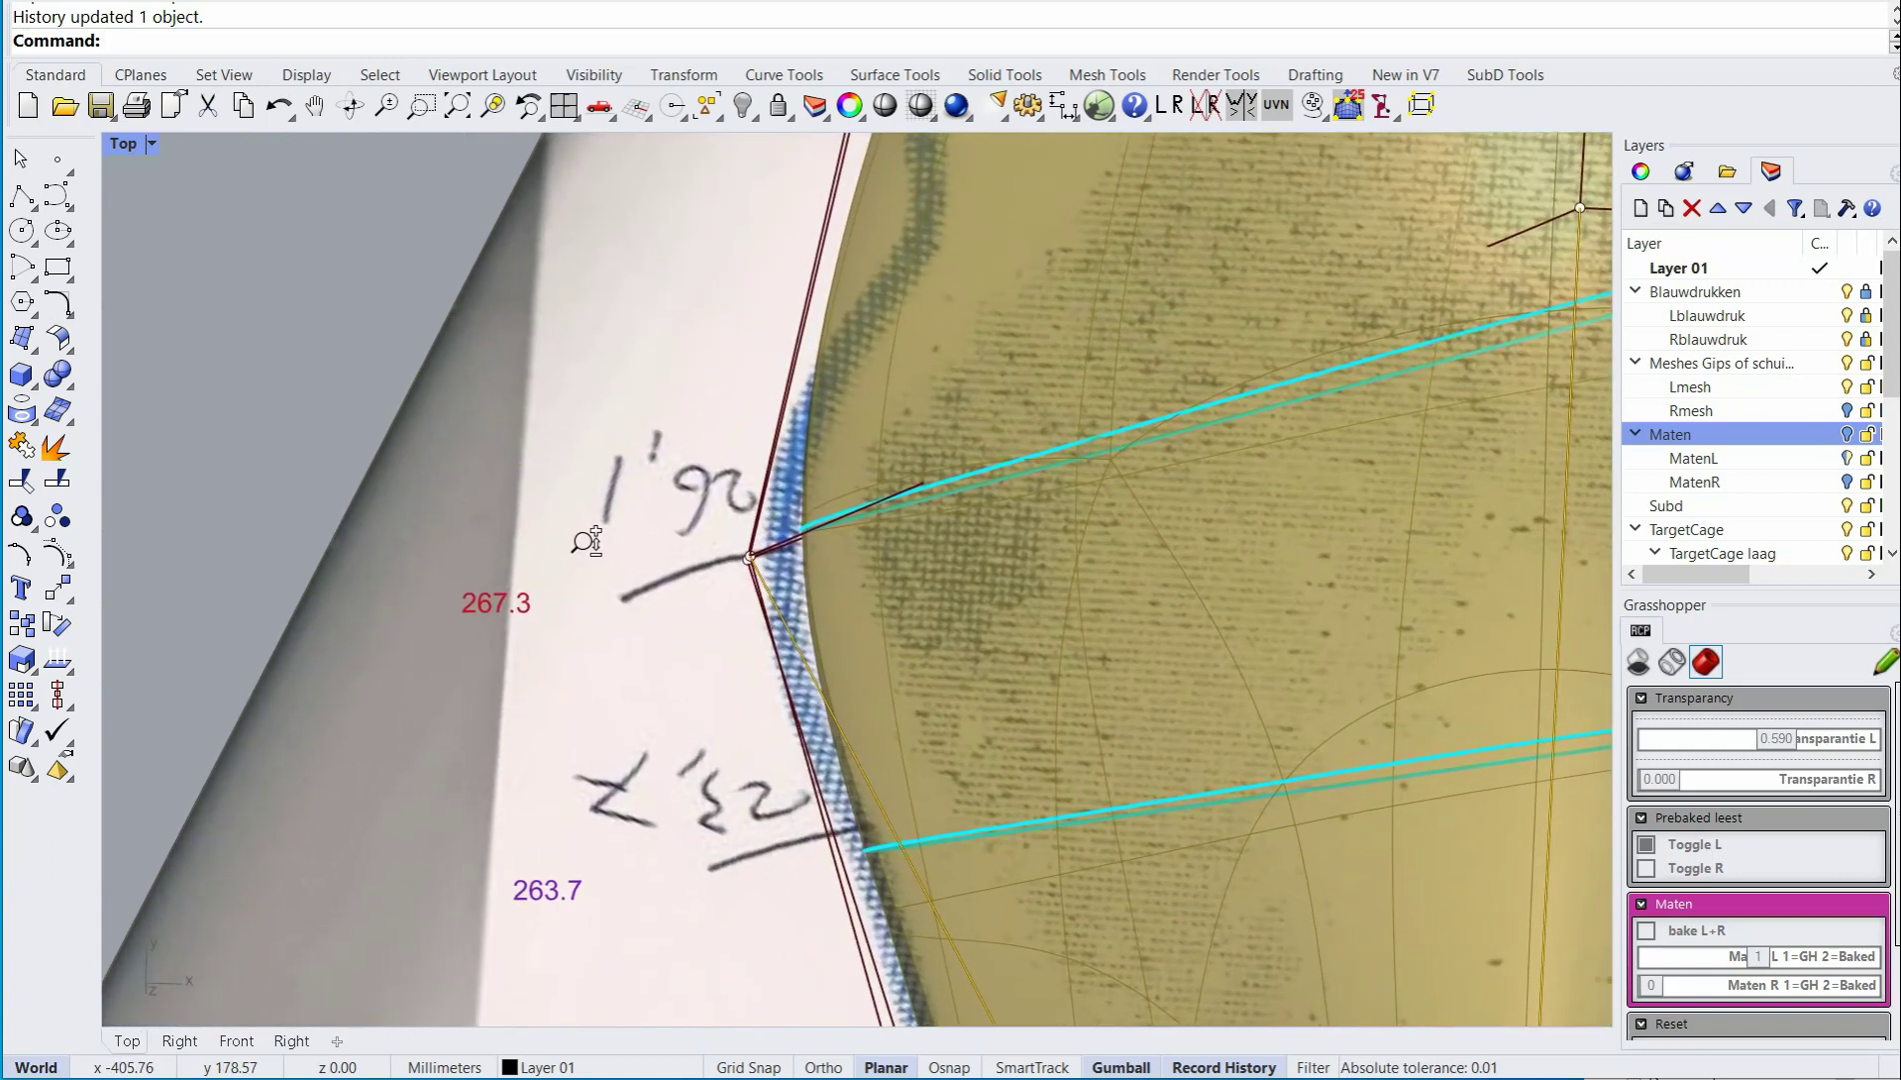
pyautogui.scroll(3, 585, 541)
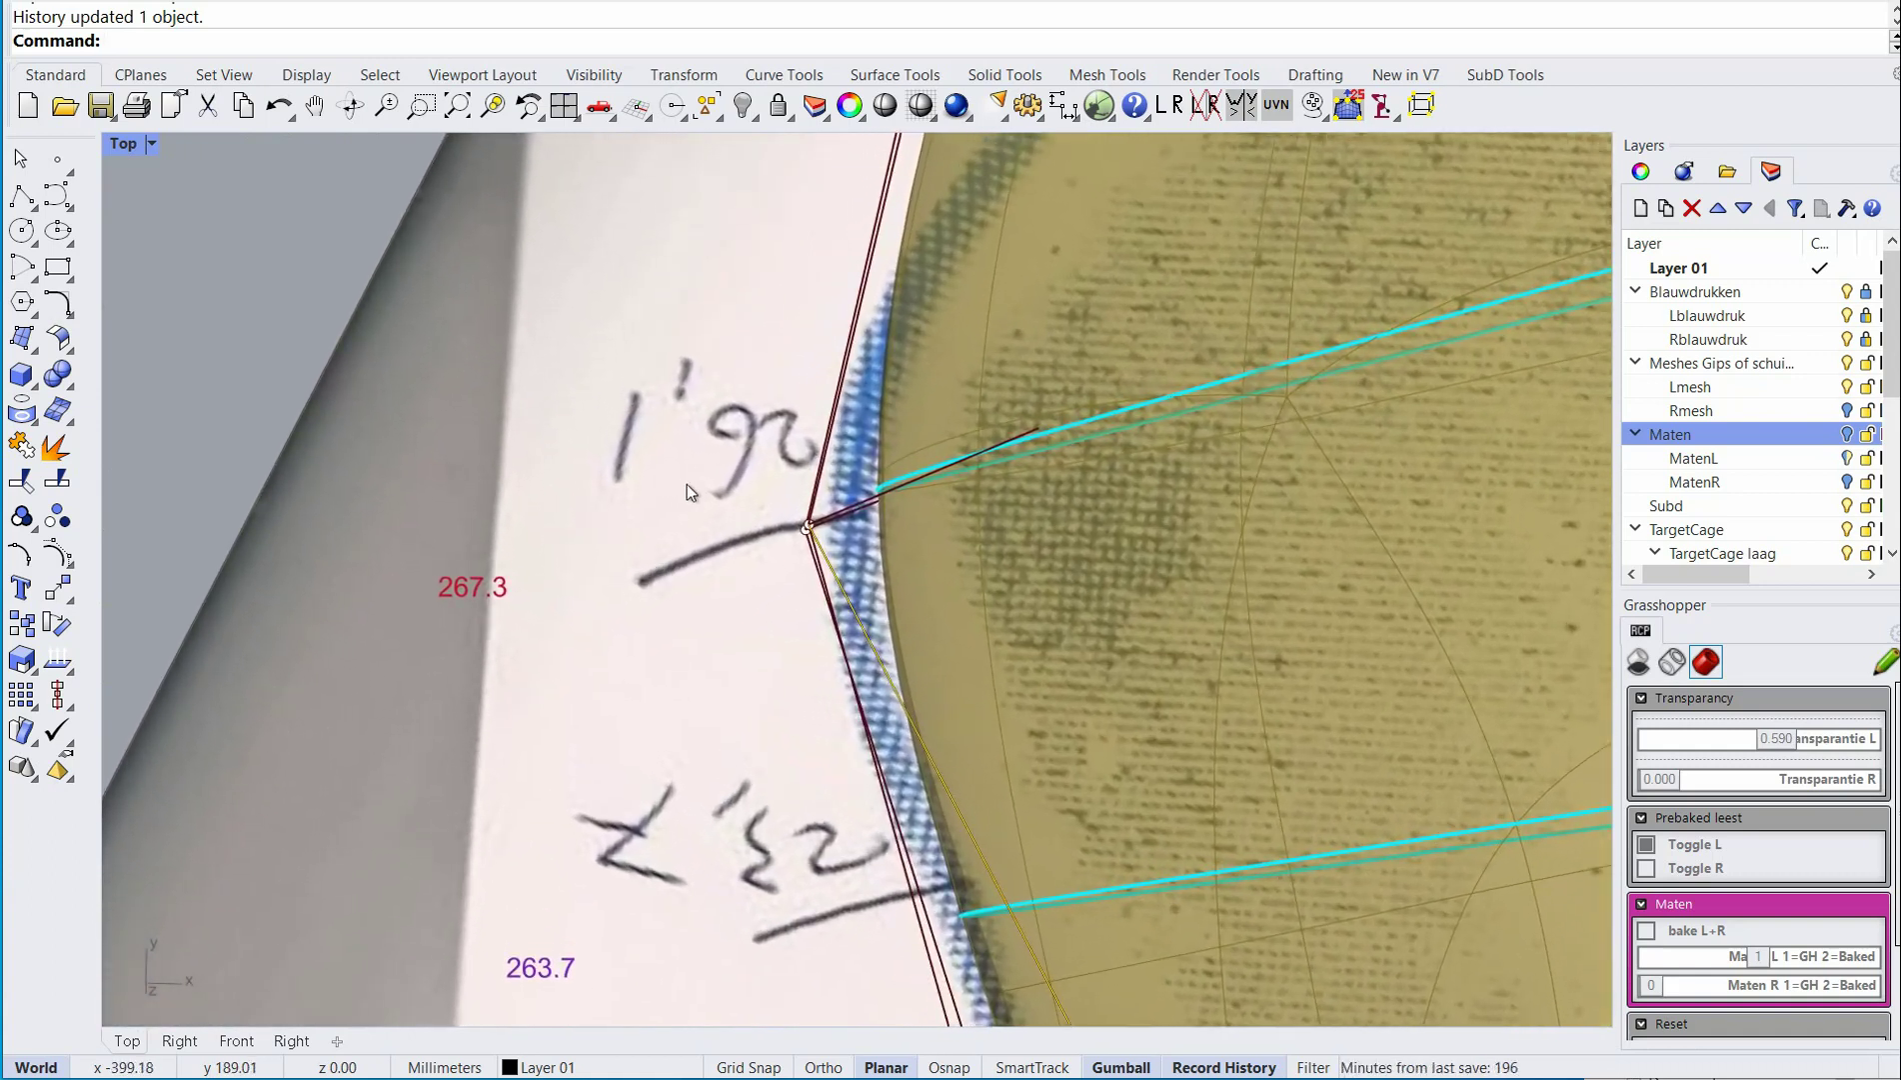
pyautogui.scroll(-7, 688, 486)
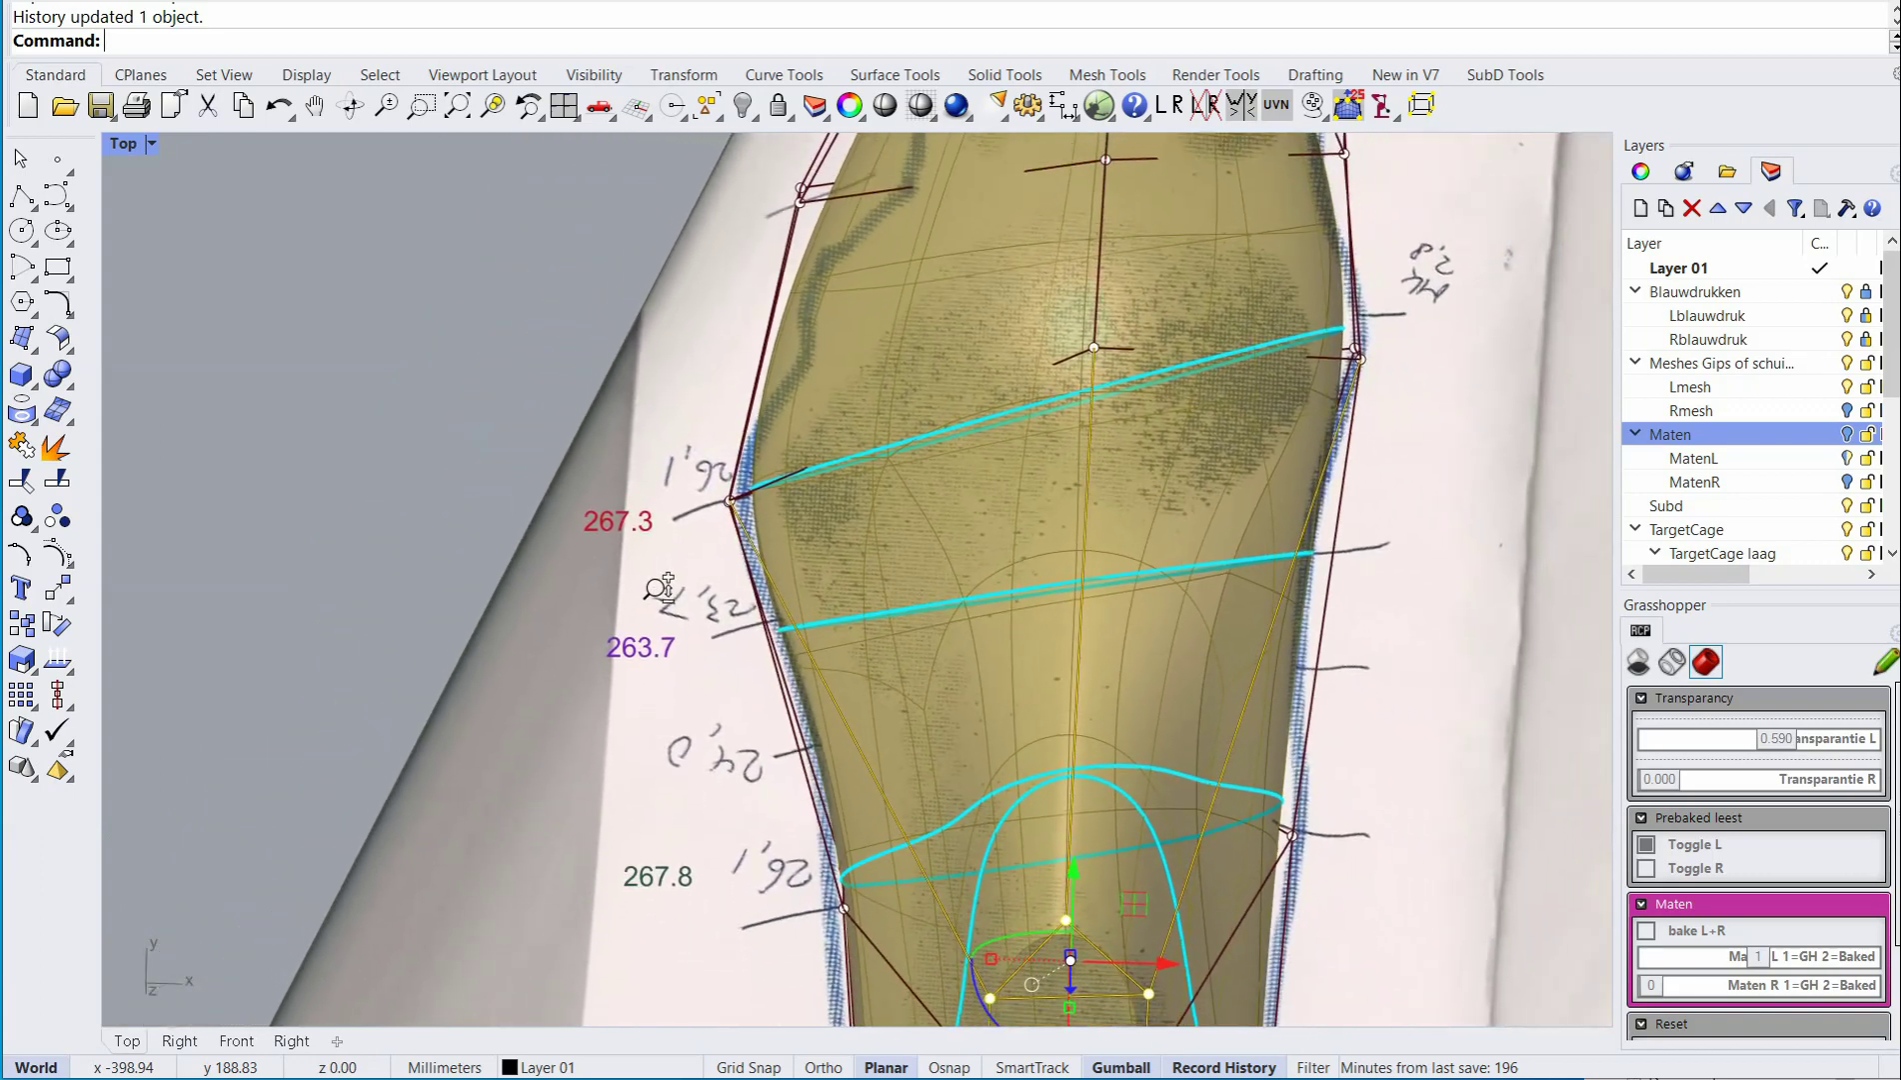
pyautogui.moveTo(878, 806); pyautogui.dragTo(1101, 661, button='right')
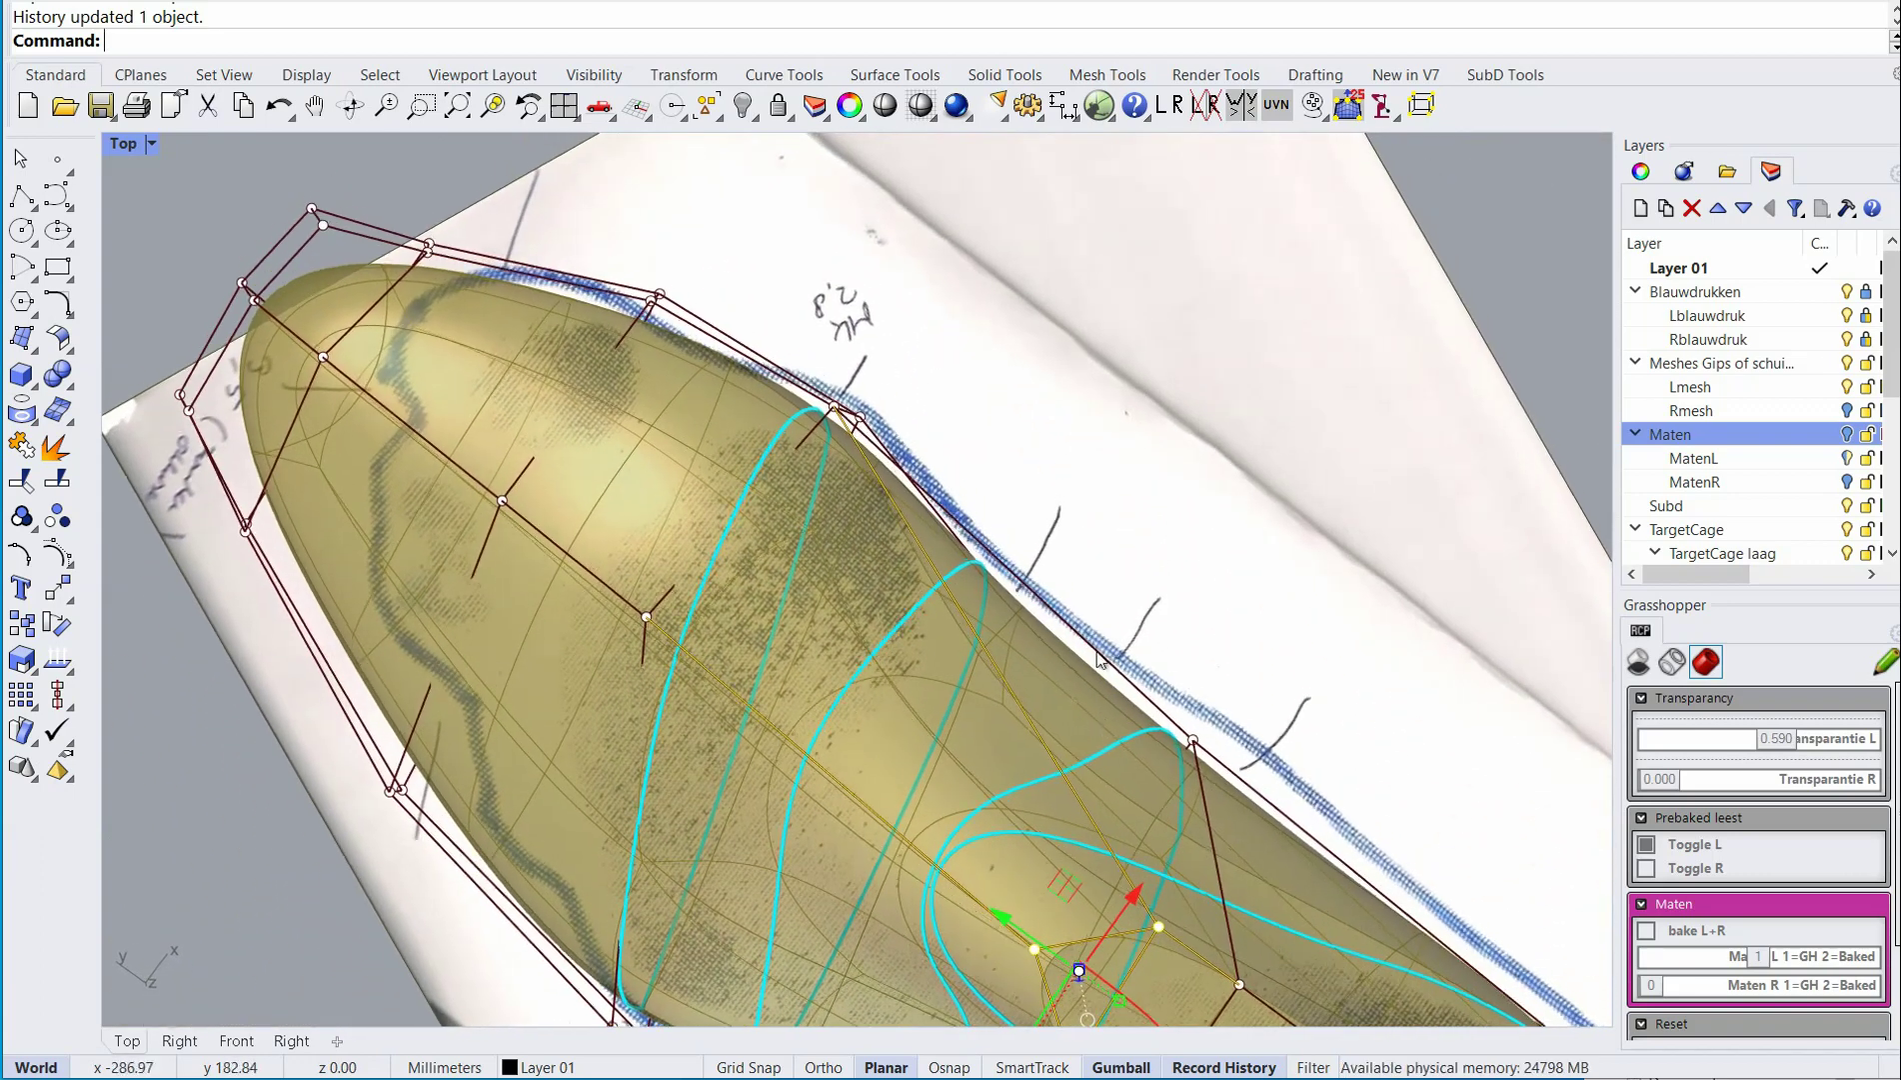
pyautogui.scroll(3, 820, 448)
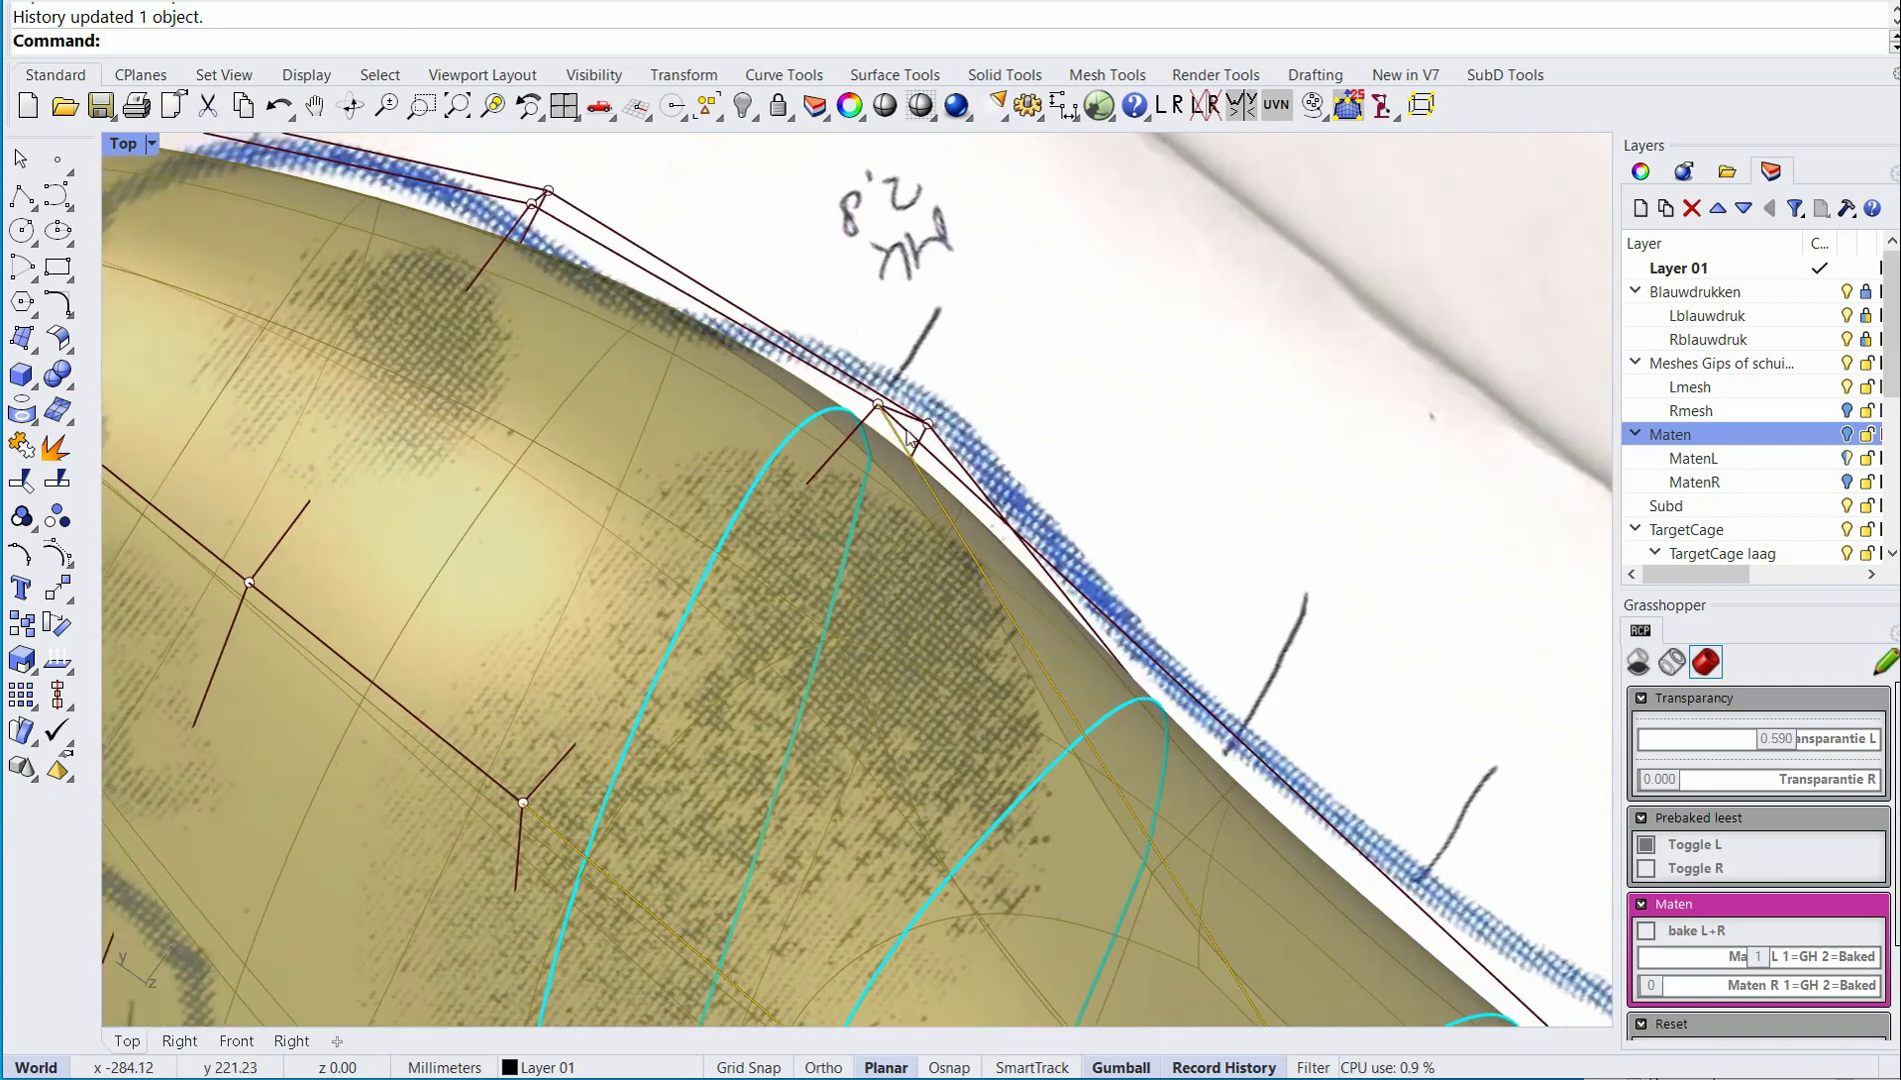
pyautogui.scroll(-6, 907, 434)
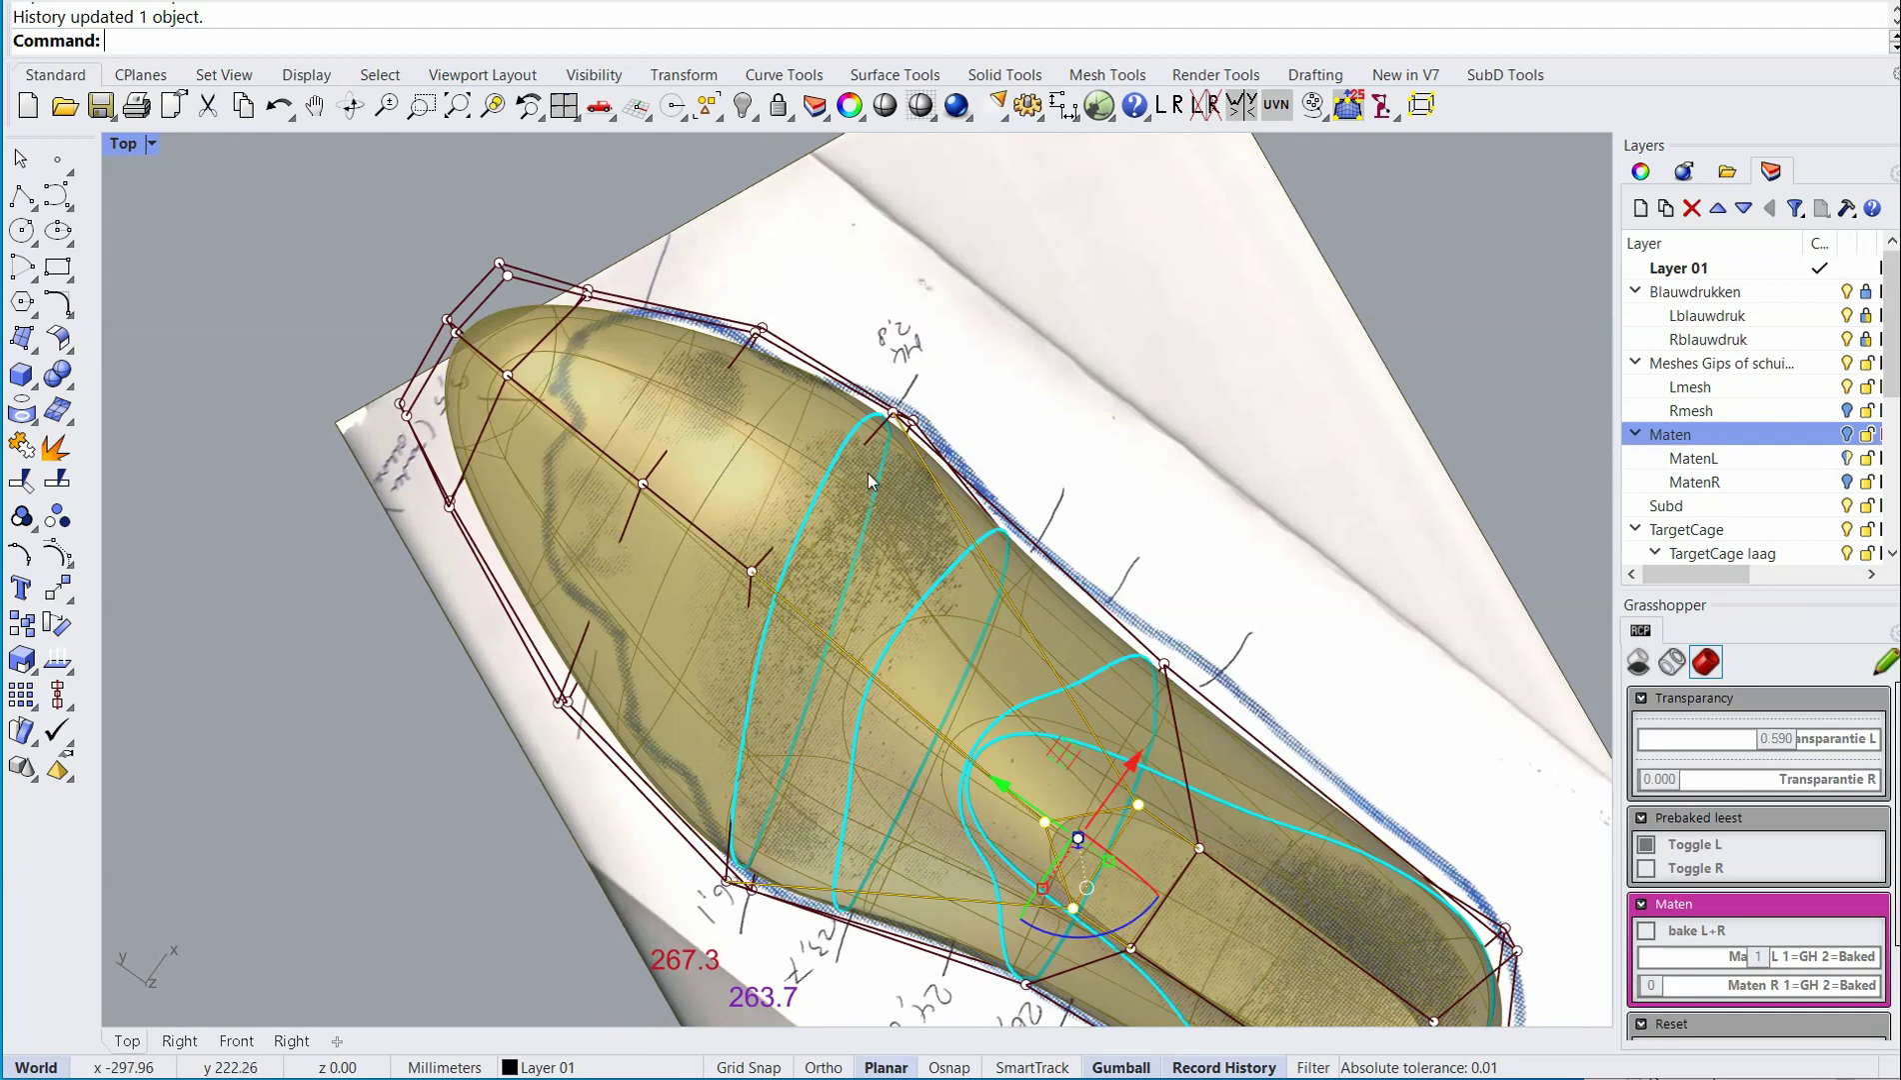
pyautogui.moveTo(870, 480); pyautogui.dragTo(514, 469, button='right')
pyautogui.scroll(3, 804, 393)
pyautogui.moveTo(806, 391); pyautogui.dragTo(563, 481, button='right')
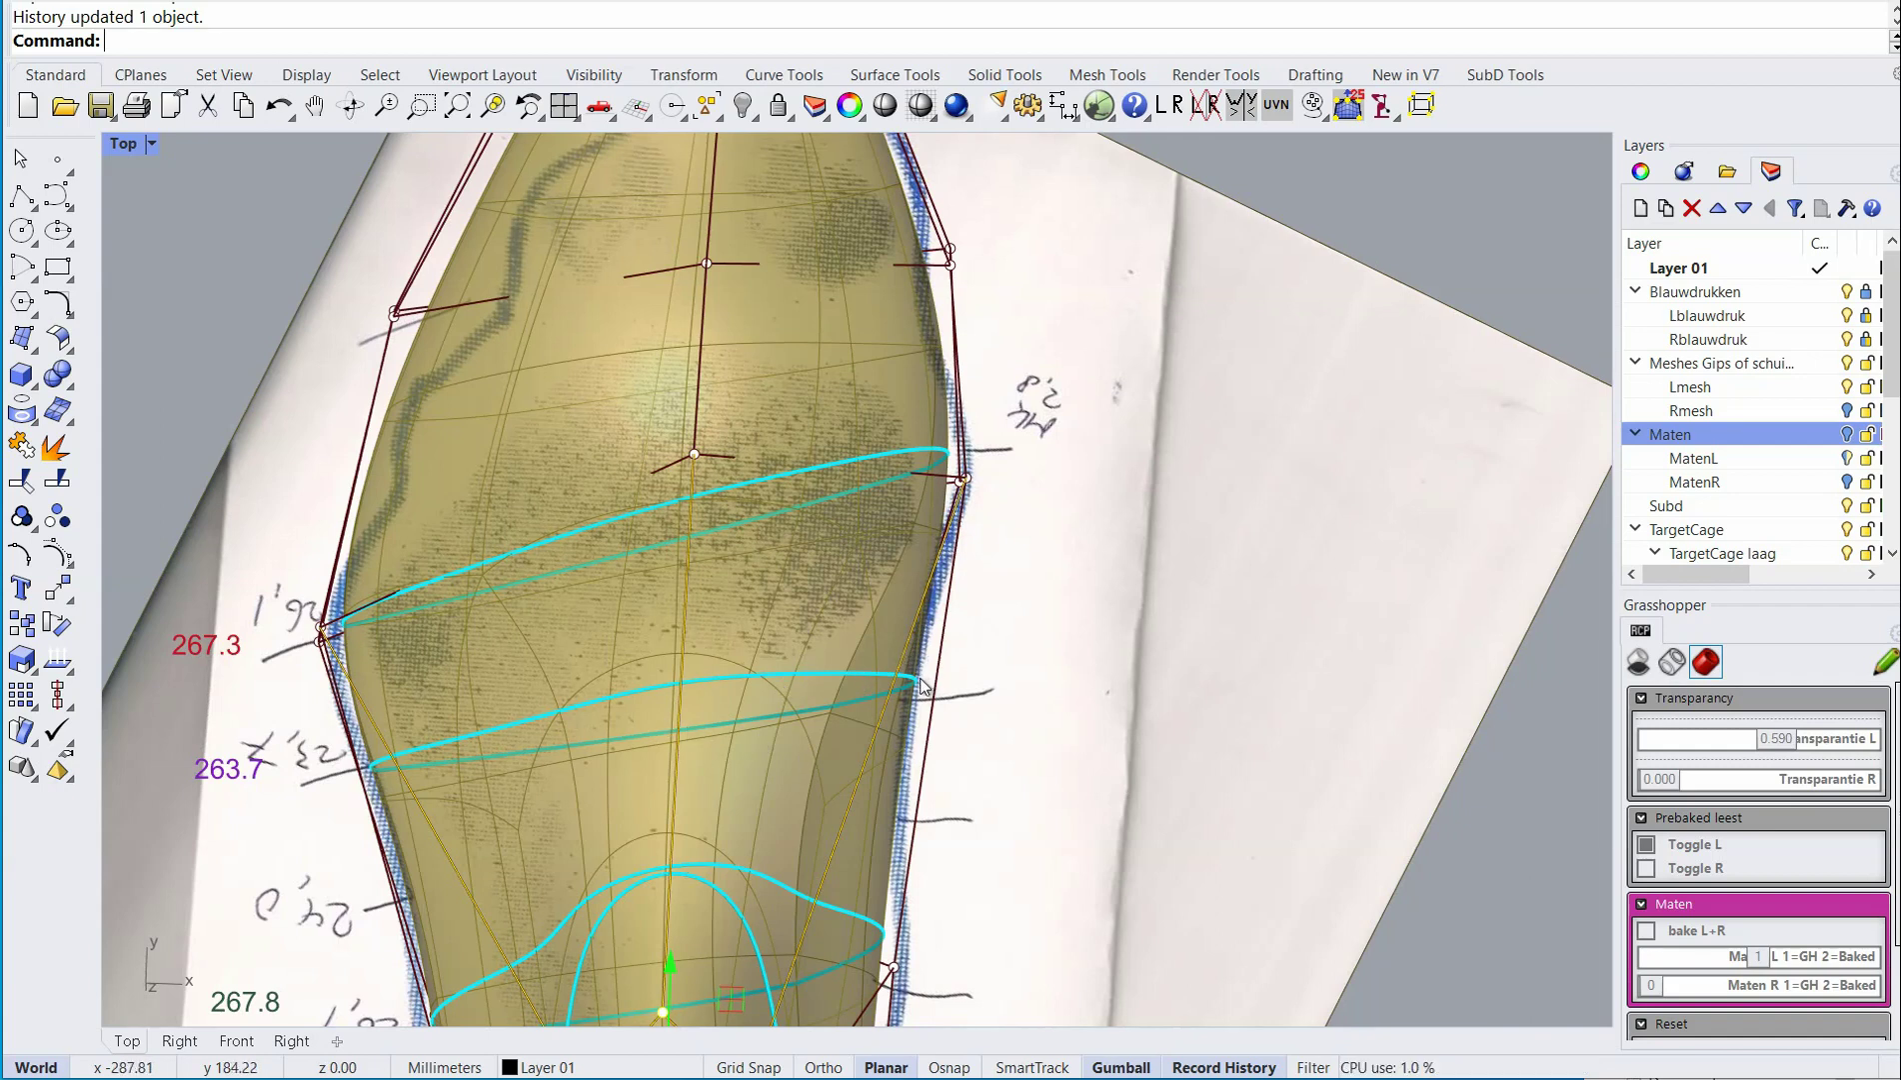
pyautogui.scroll(-5, 791, 625)
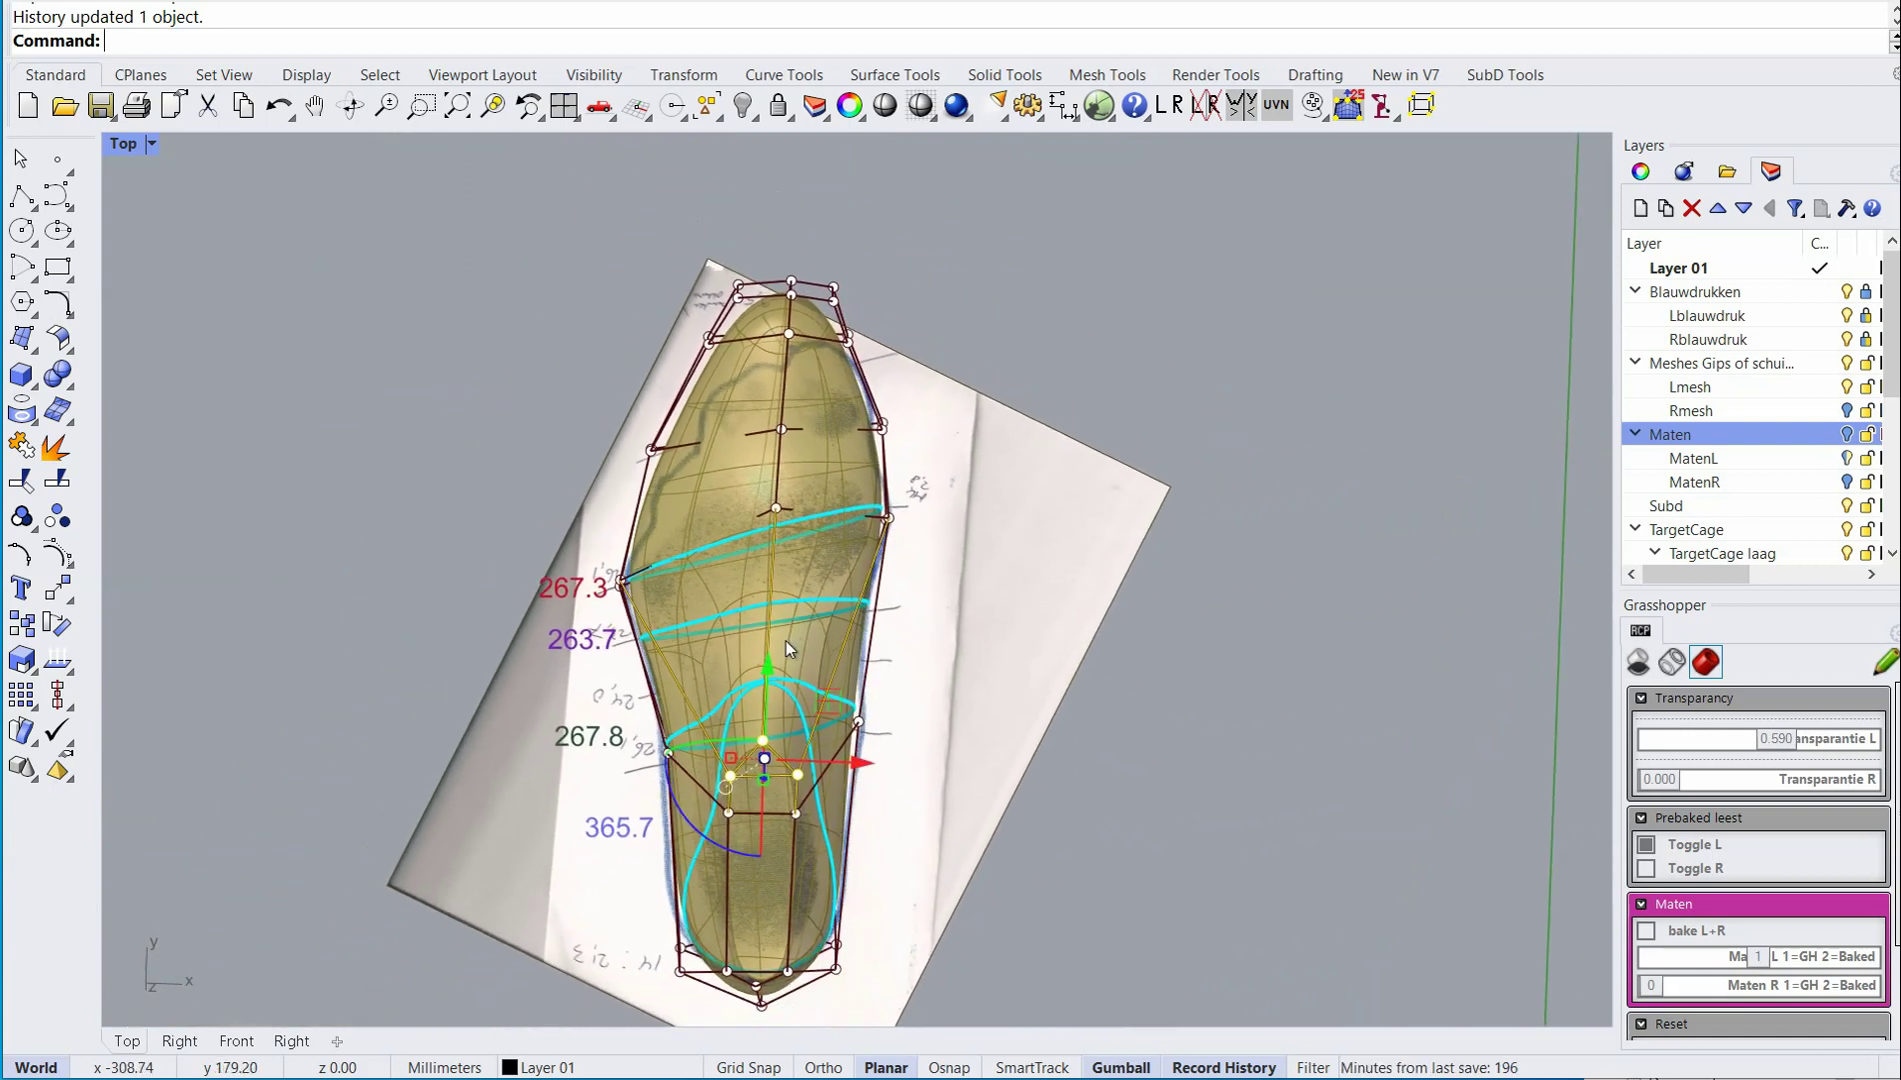
pyautogui.click(900, 546)
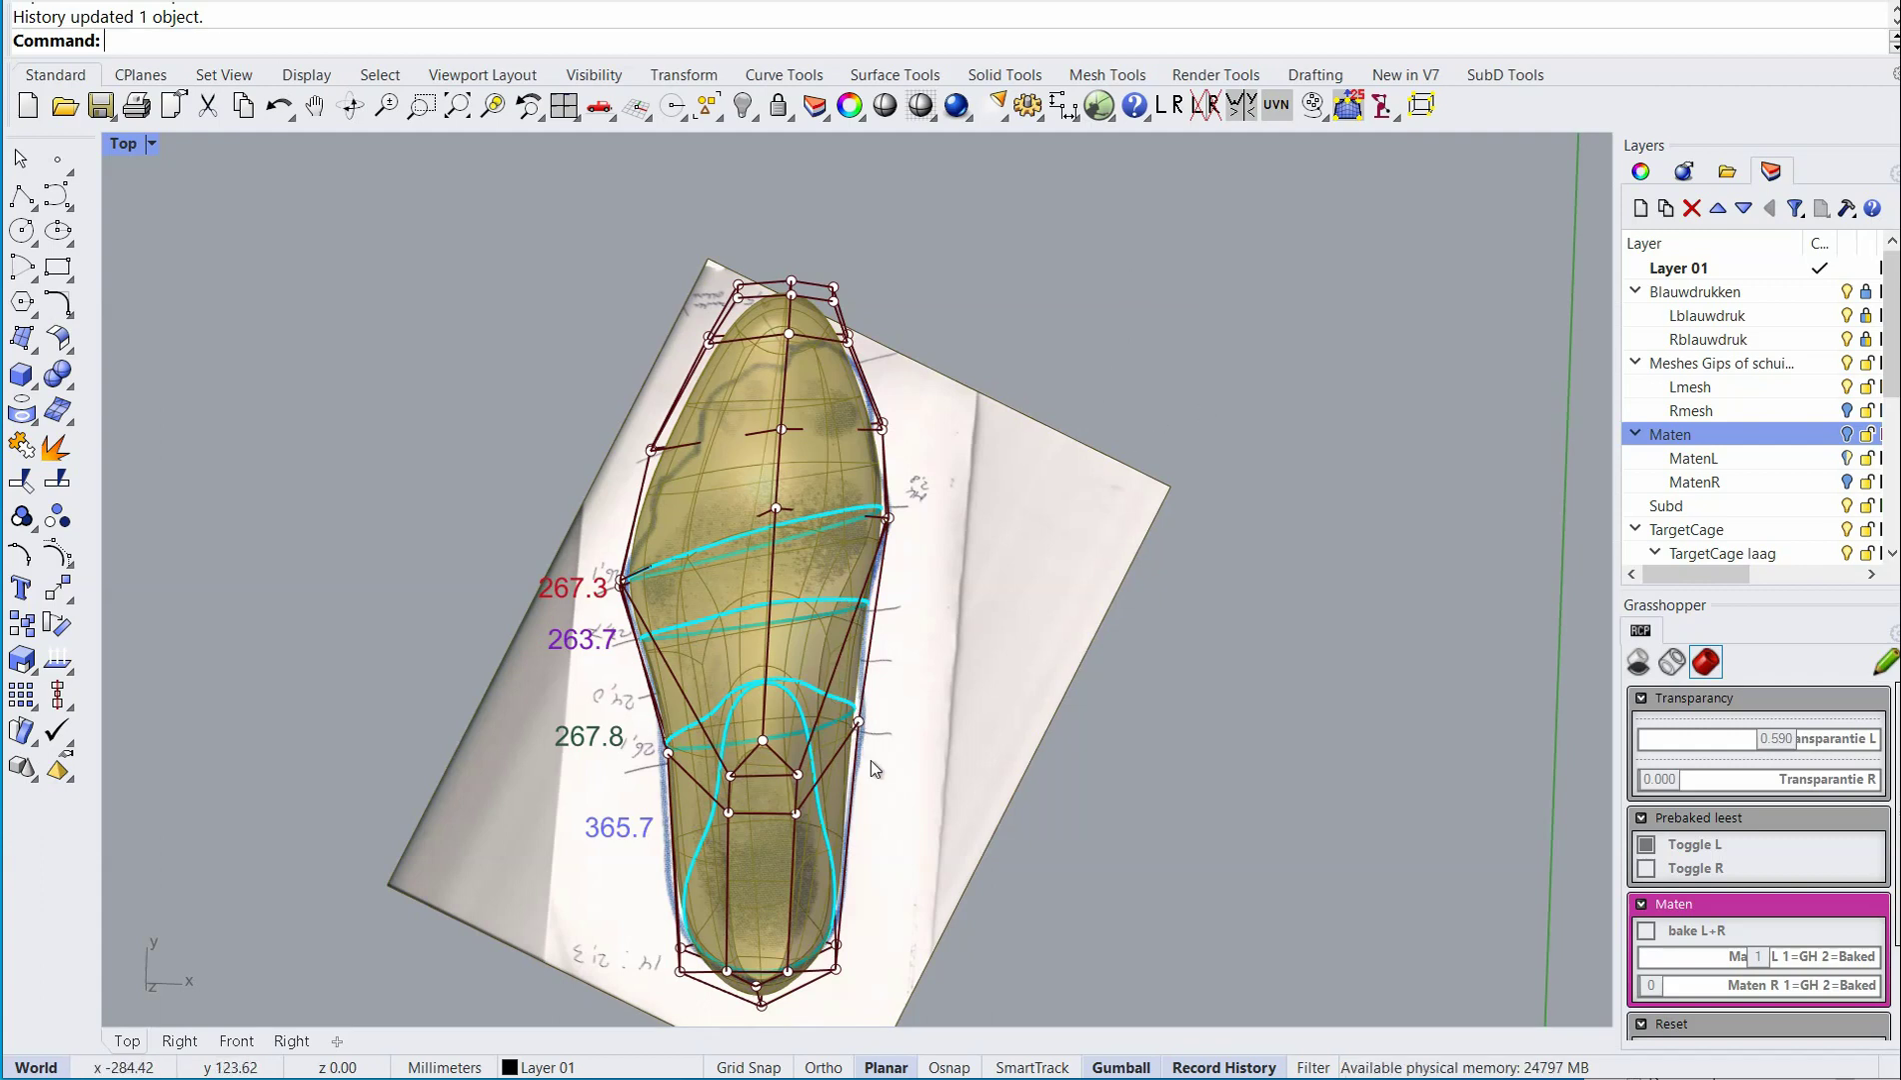
# Bake the left and right models with the Maten bake L+R option.
pyautogui.click(1646, 931)
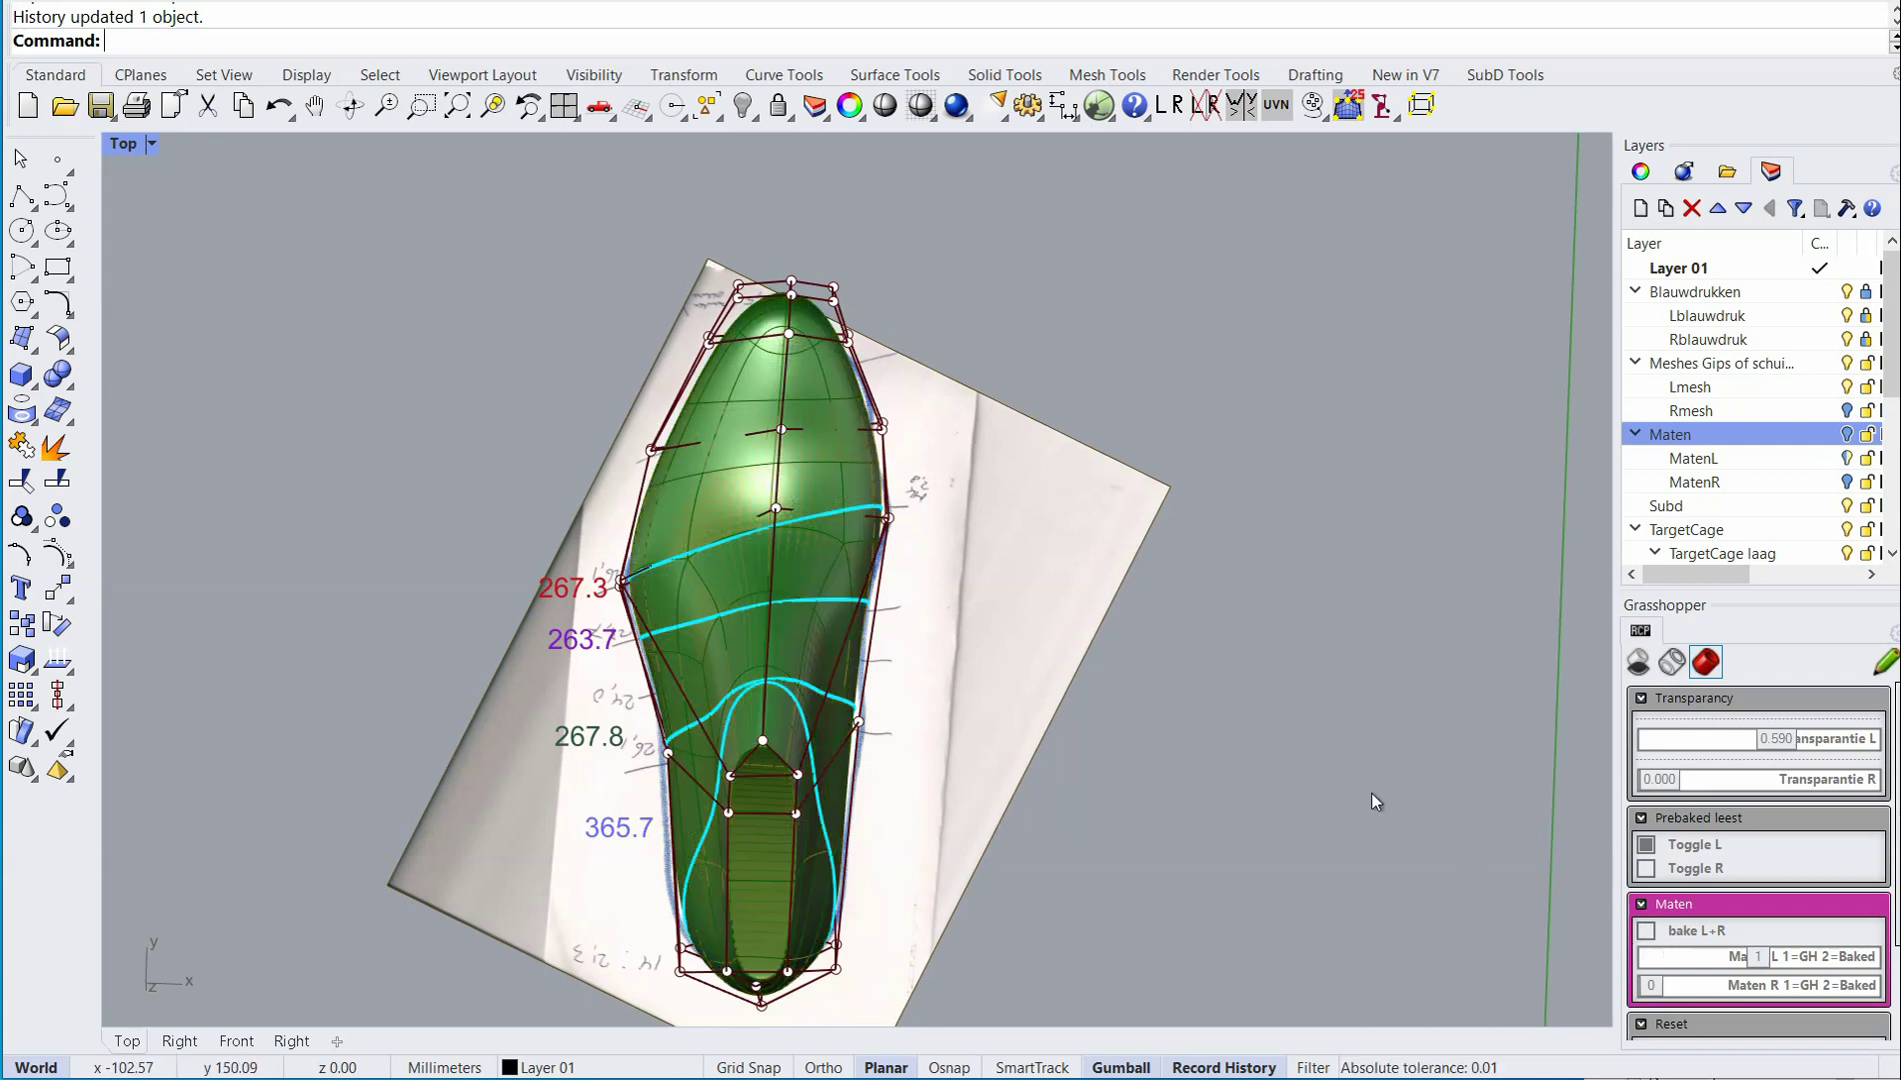
pyautogui.scroll(-5, 1225, 441)
pyautogui.moveTo(1226, 441); pyautogui.dragTo(703, 590, button='right')
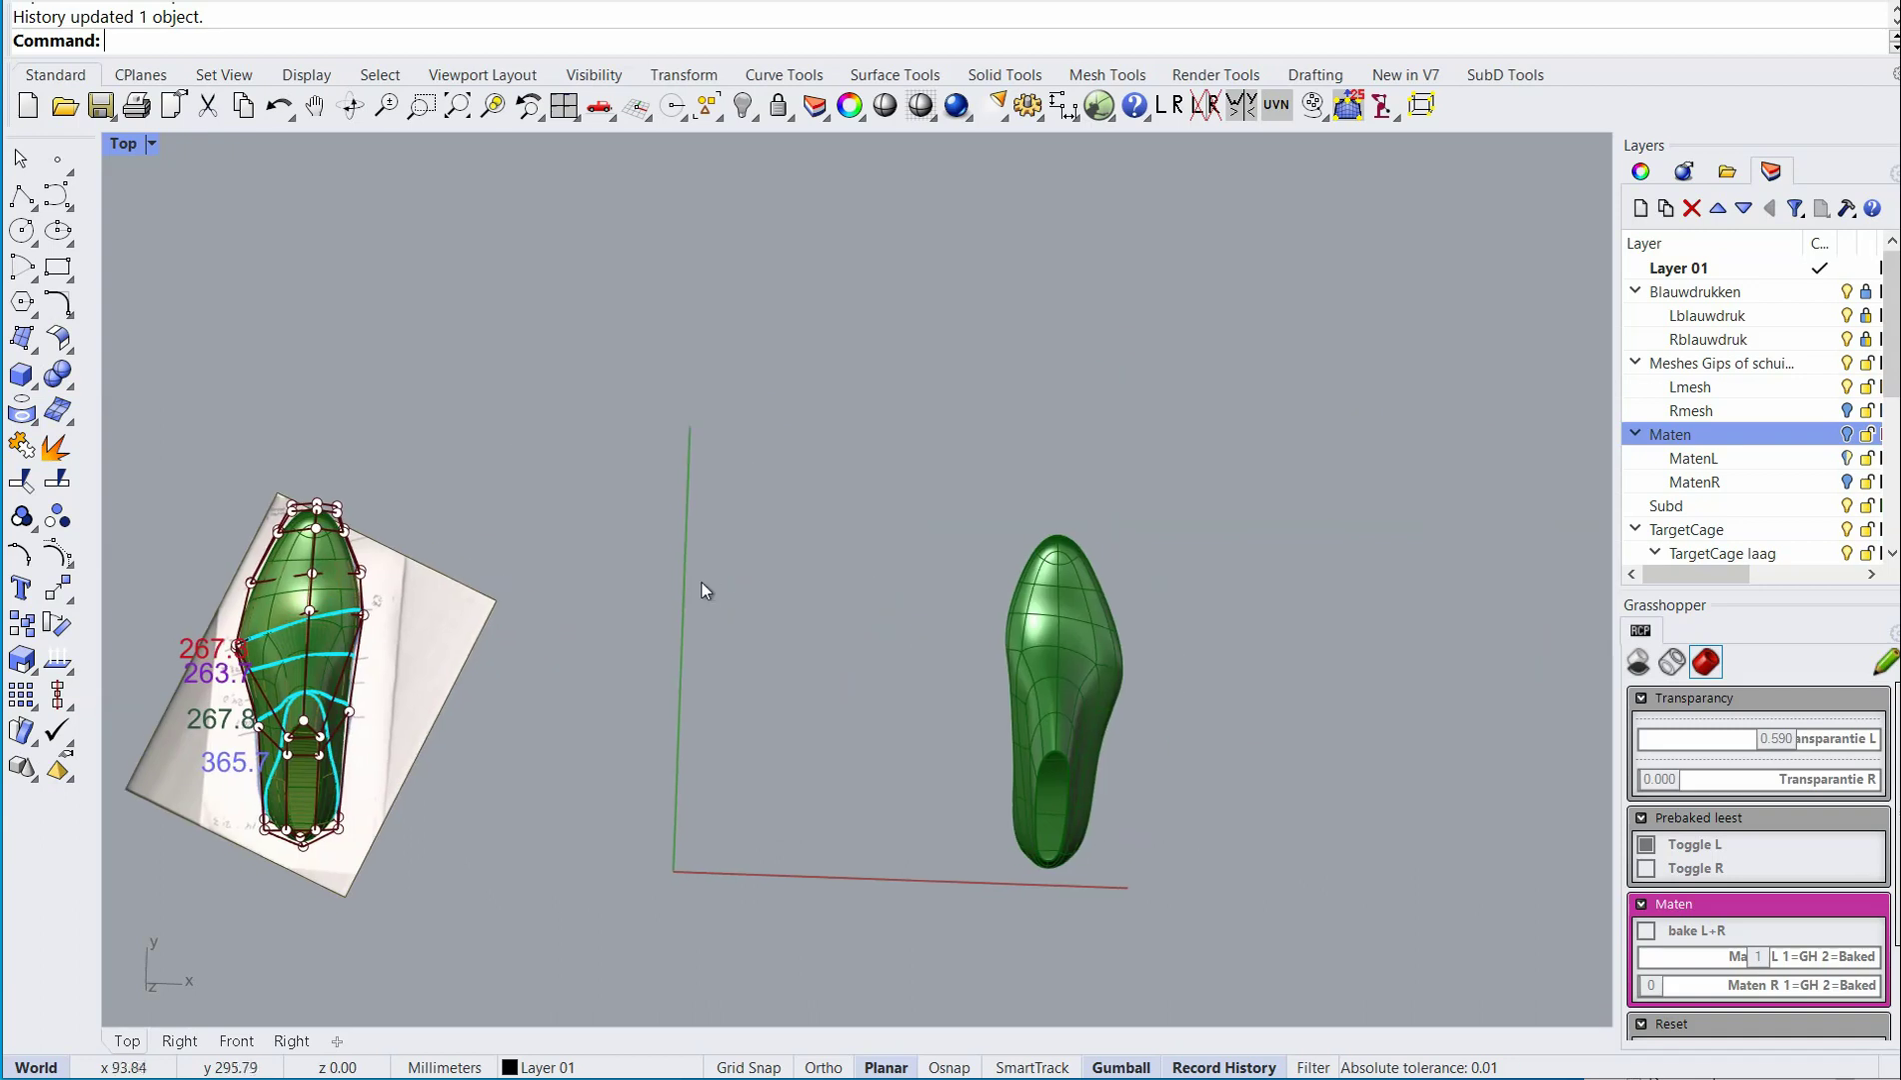
# Delete the separate baked last standing away from the blueprint and set Maten L back to 0.
pyautogui.click(1056, 614)
pyautogui.press('Delete')
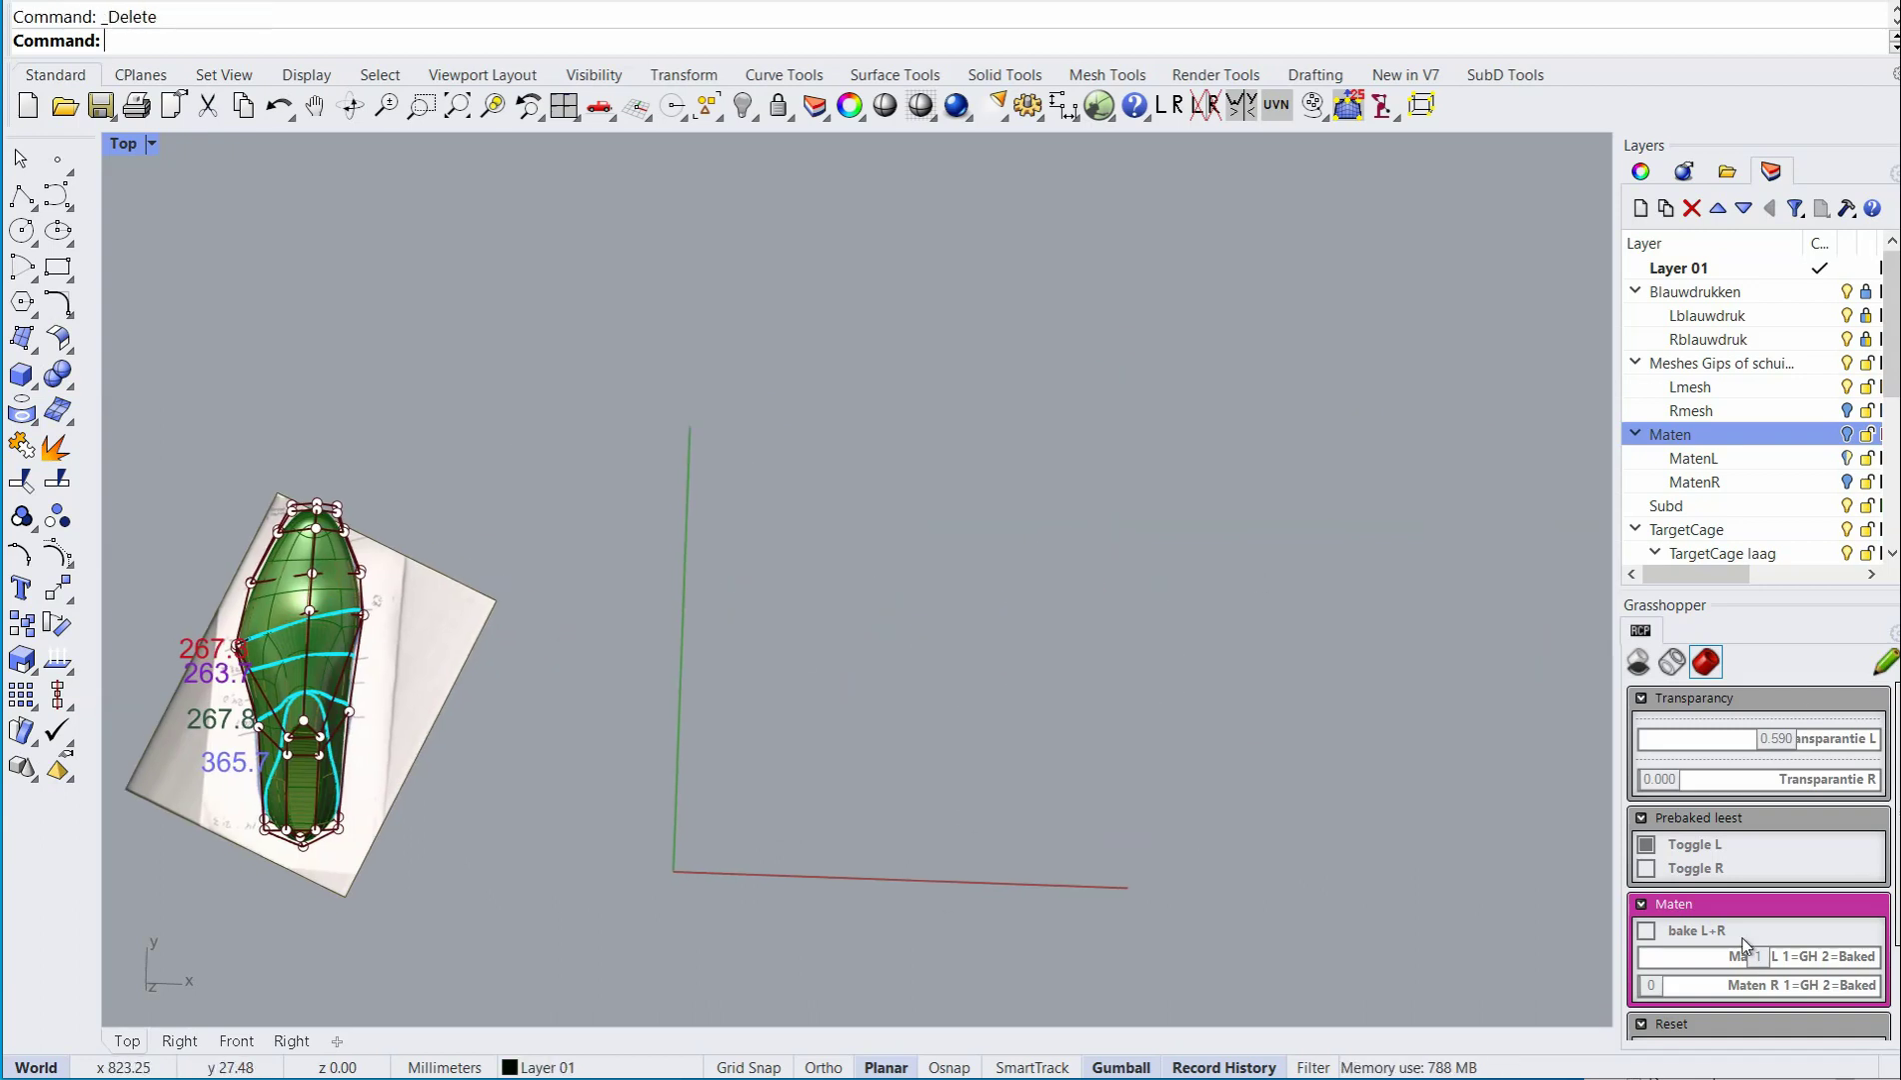
pyautogui.moveTo(1762, 959); pyautogui.dragTo(1649, 978)
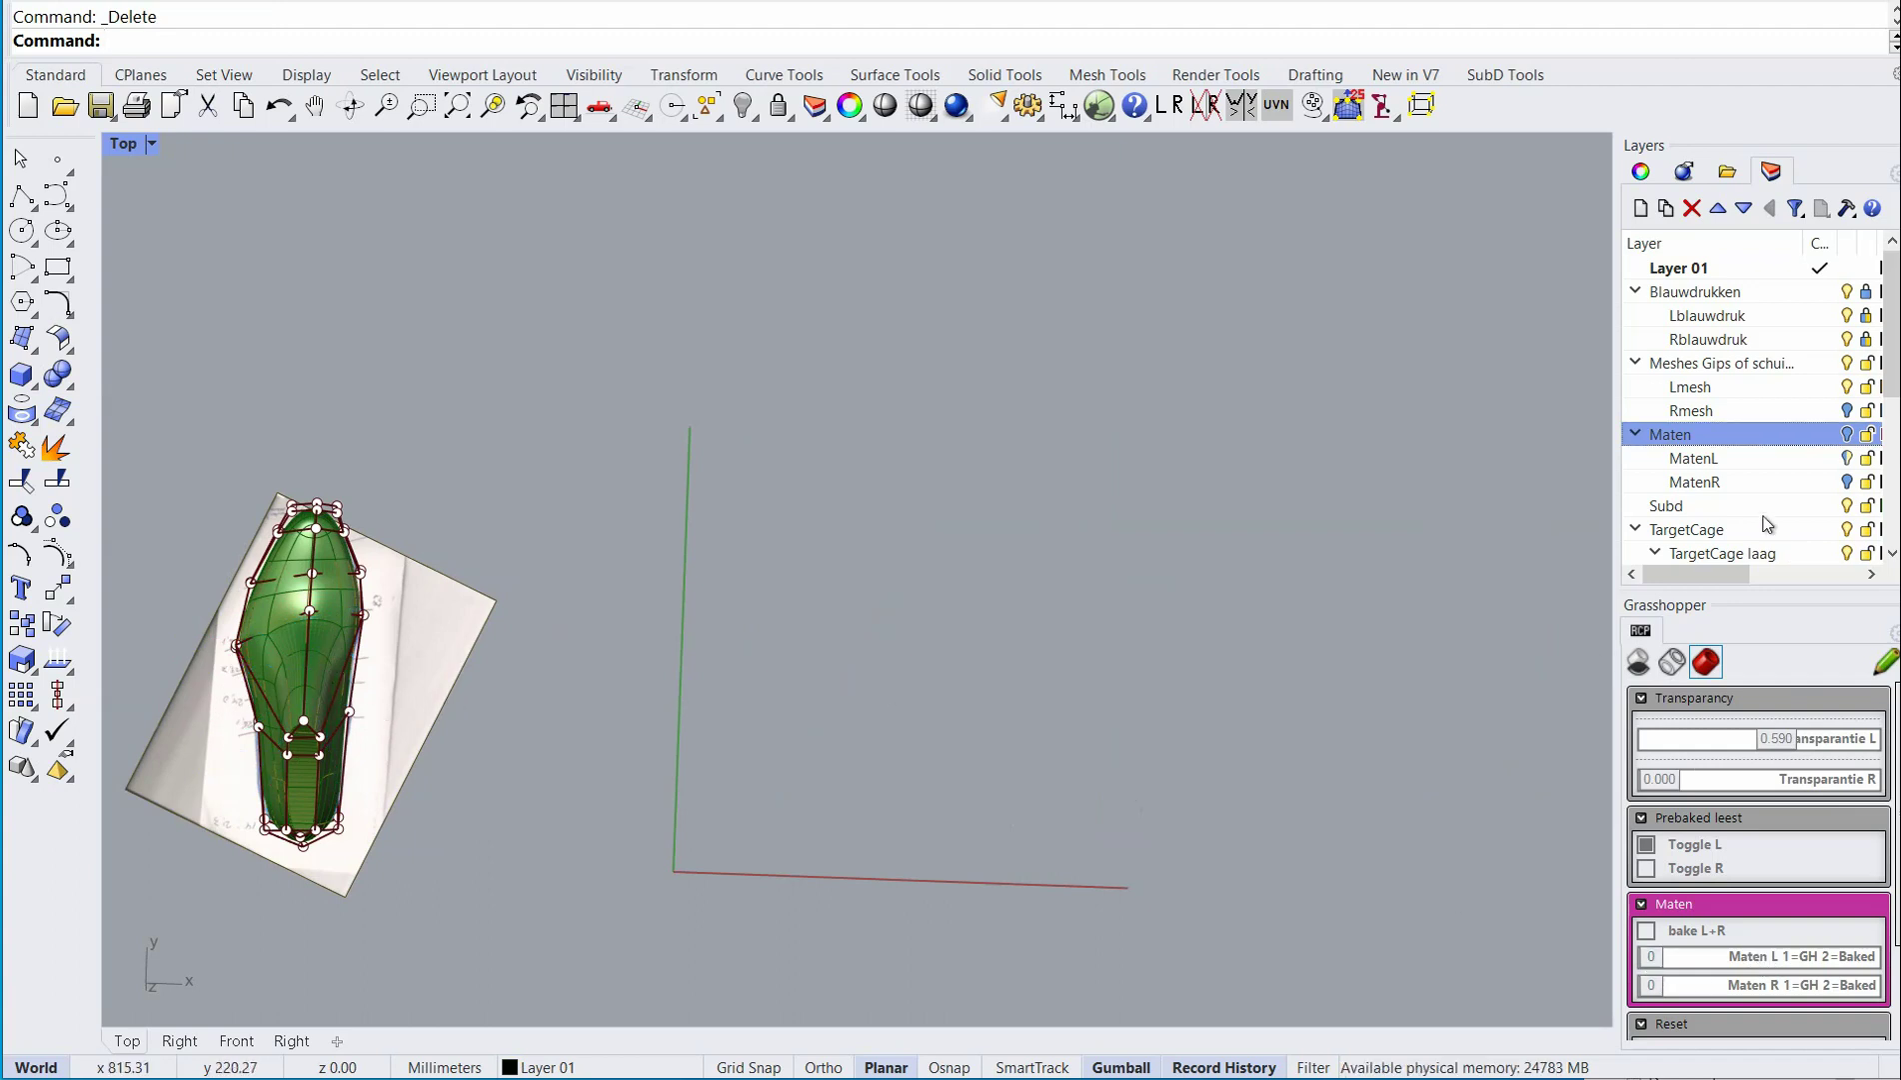
# Hide the TargetCage layer and turn off Toggle L under Prebaked leest to view the baked last alone.
pyautogui.click(1847, 531)
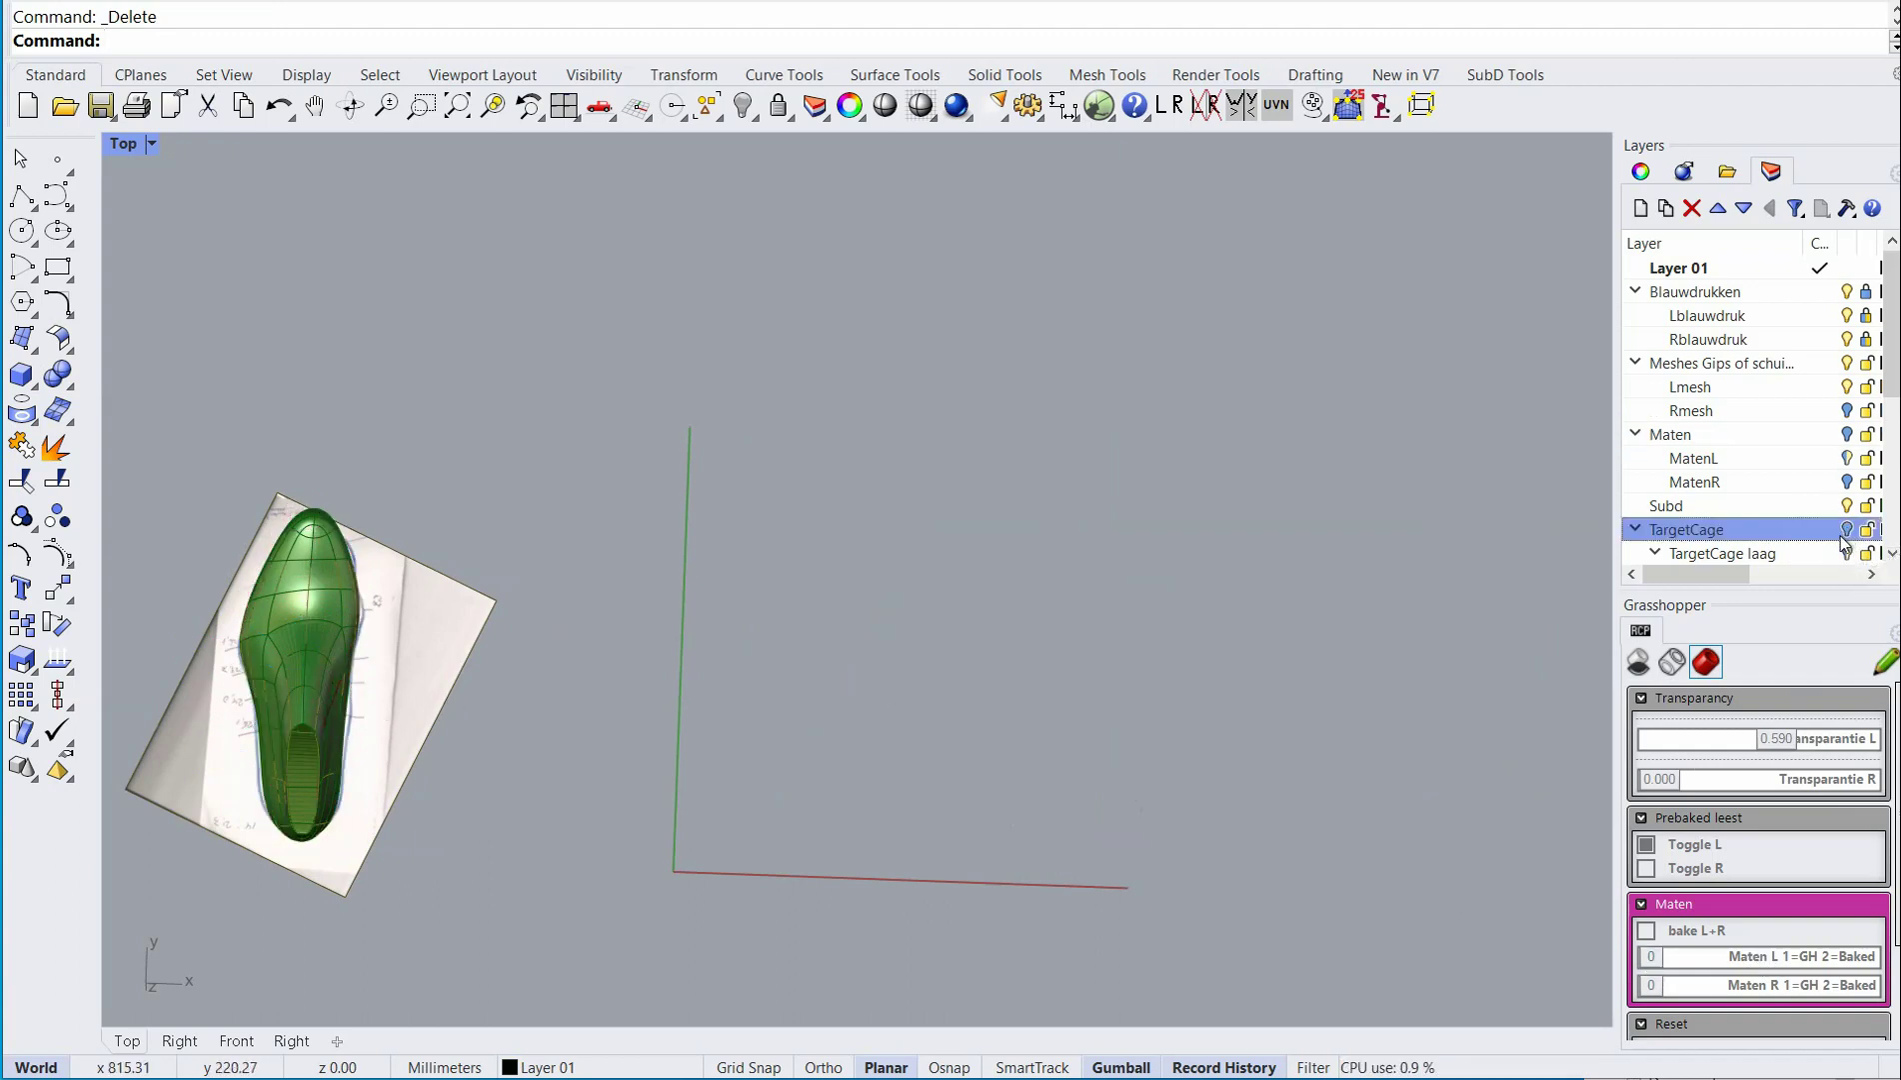
pyautogui.click(1646, 844)
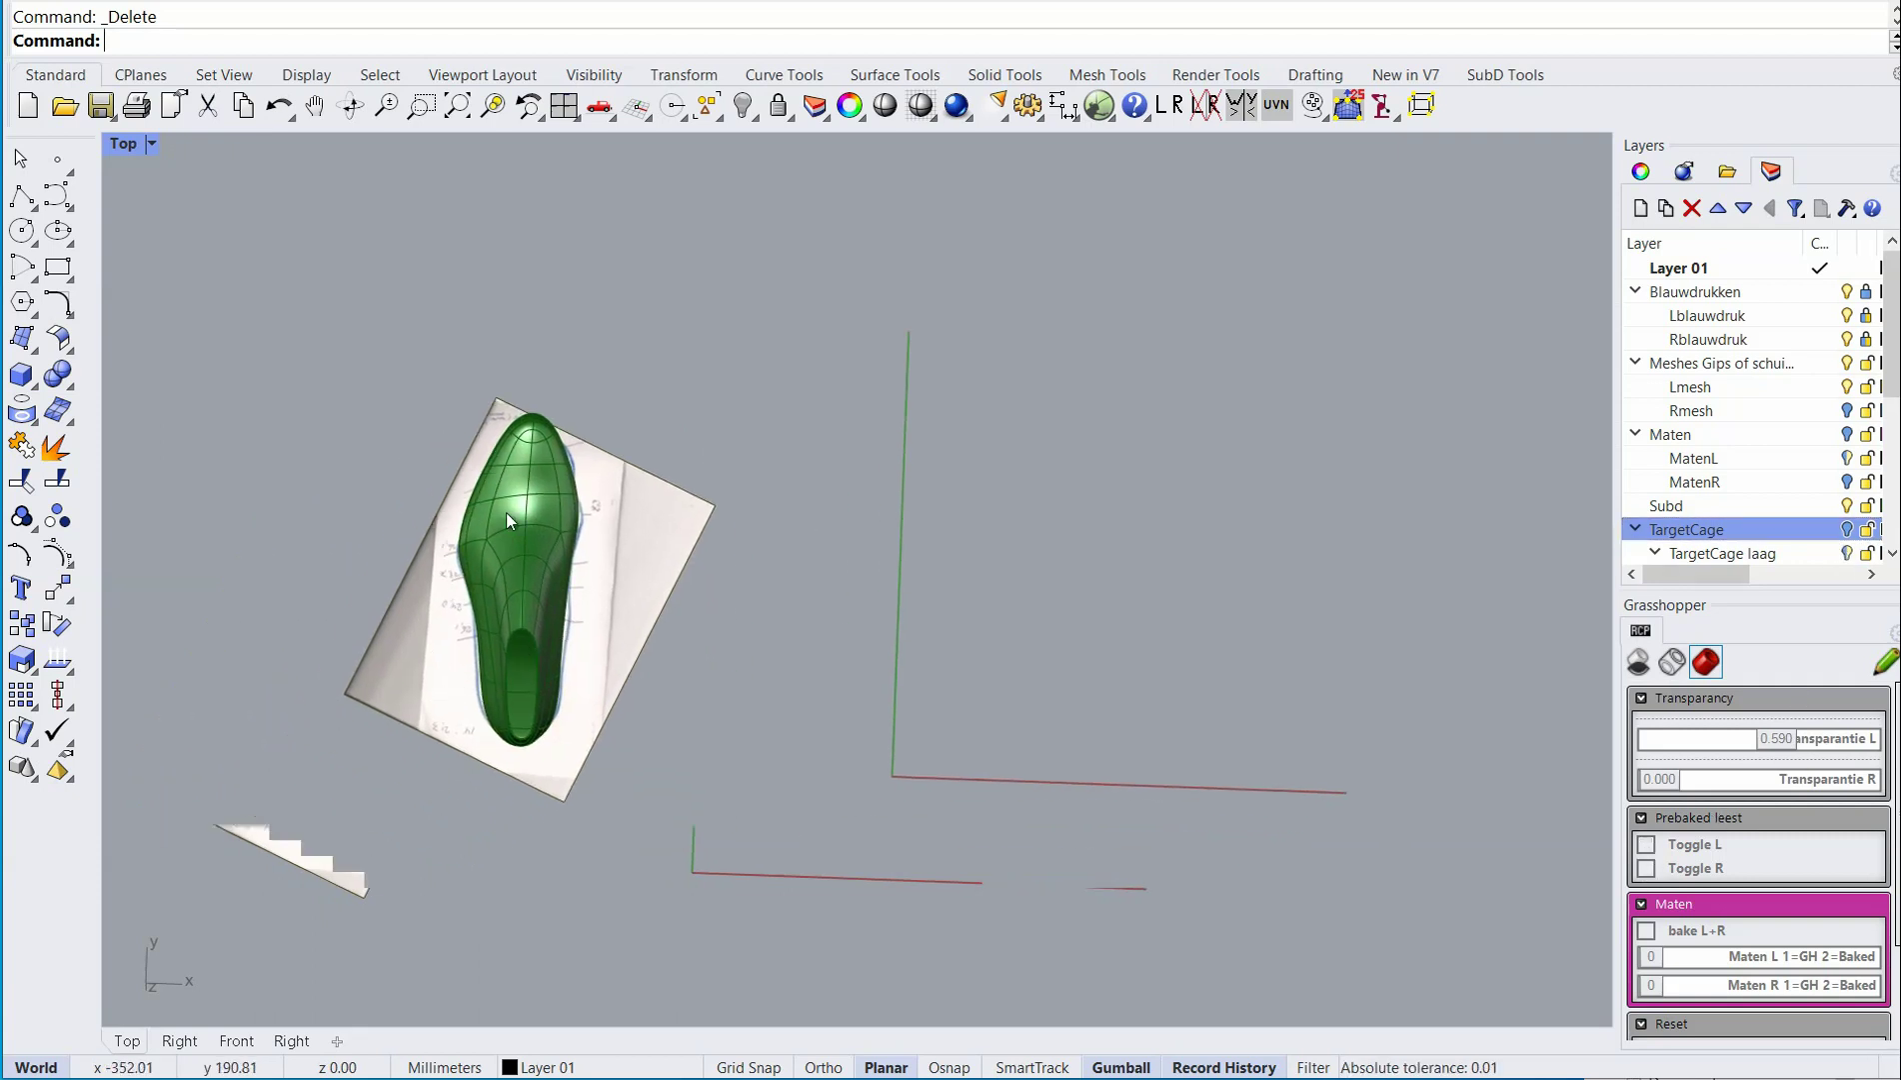
pyautogui.scroll(10, 506, 515)
pyautogui.moveTo(524, 444); pyautogui.dragTo(762, 343, button='right')
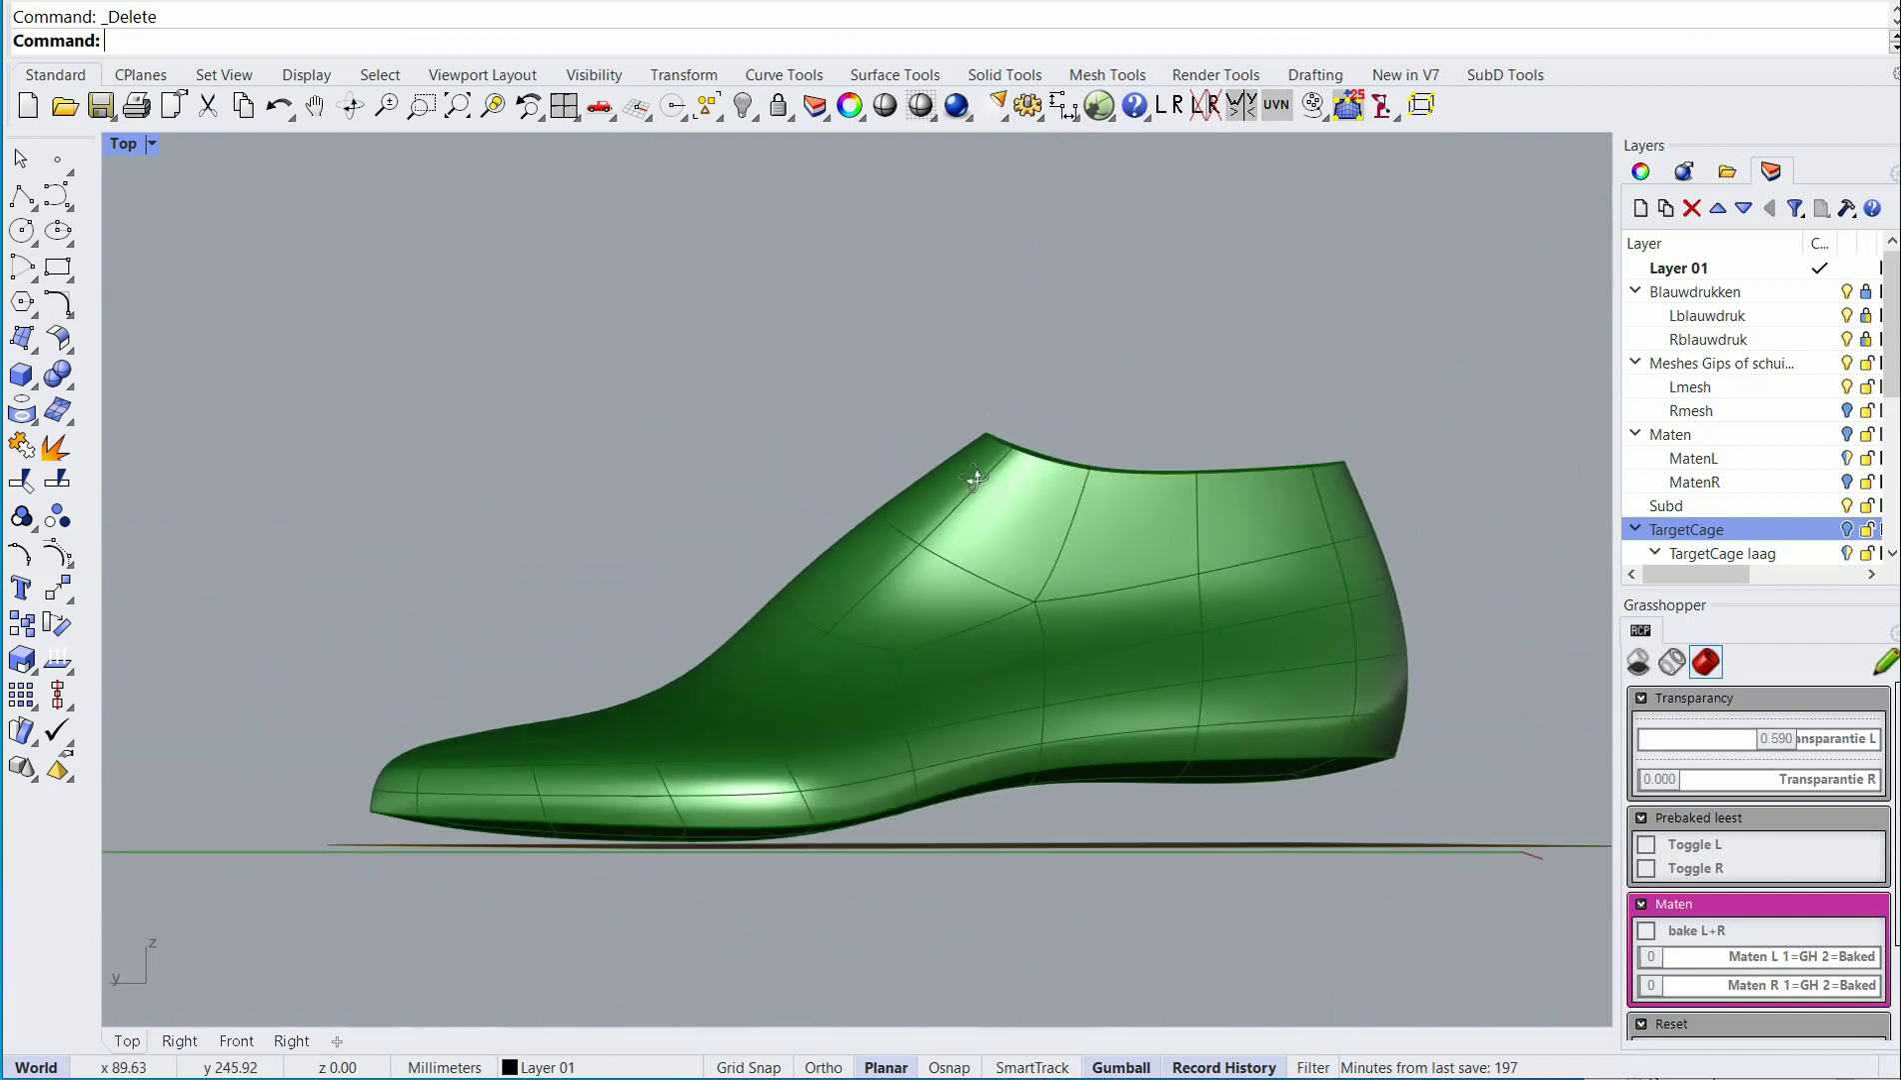
pyautogui.moveTo(975, 478); pyautogui.dragTo(659, 645, button='right')
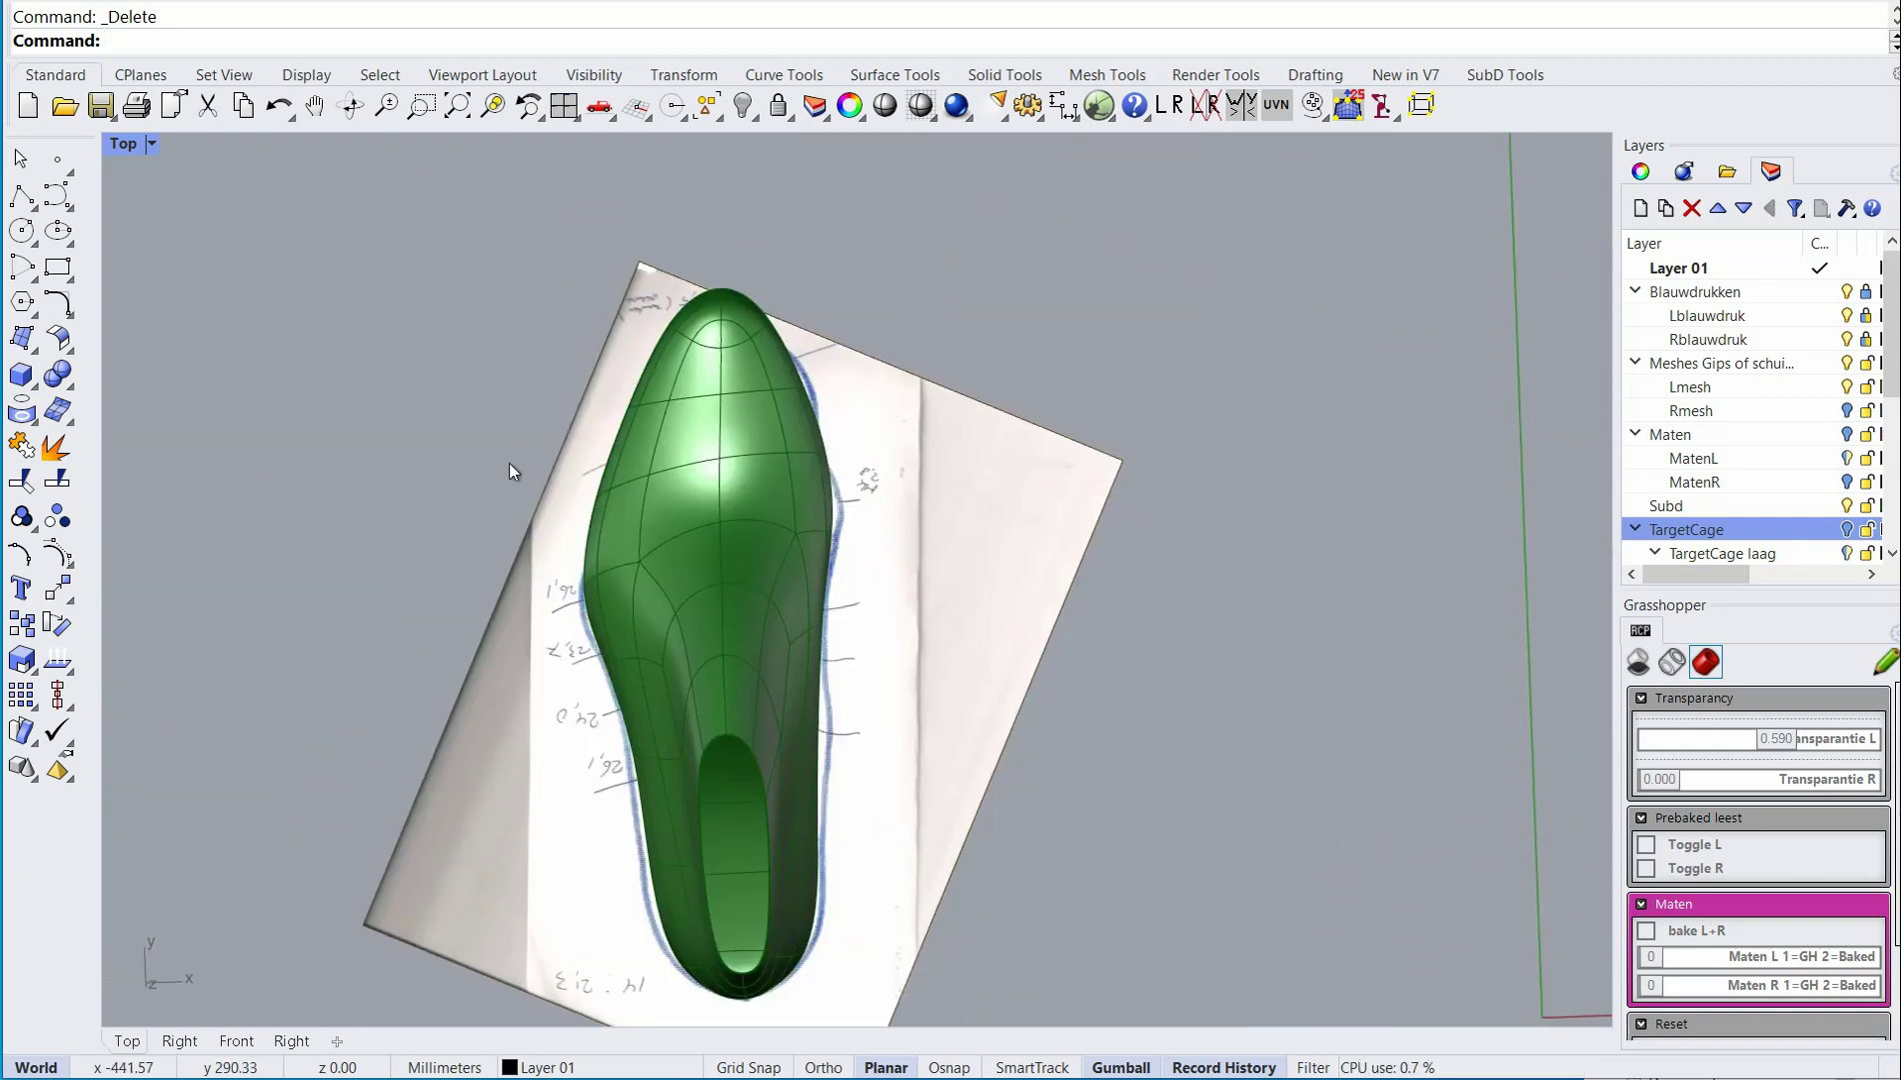
# Turn on the baked last's control points and move those at the ball, opposite the 26,1 mark, outward to the blueprint outline.
pyautogui.click(614, 116)
pyautogui.click(667, 186)
pyautogui.scroll(5, 798, 458)
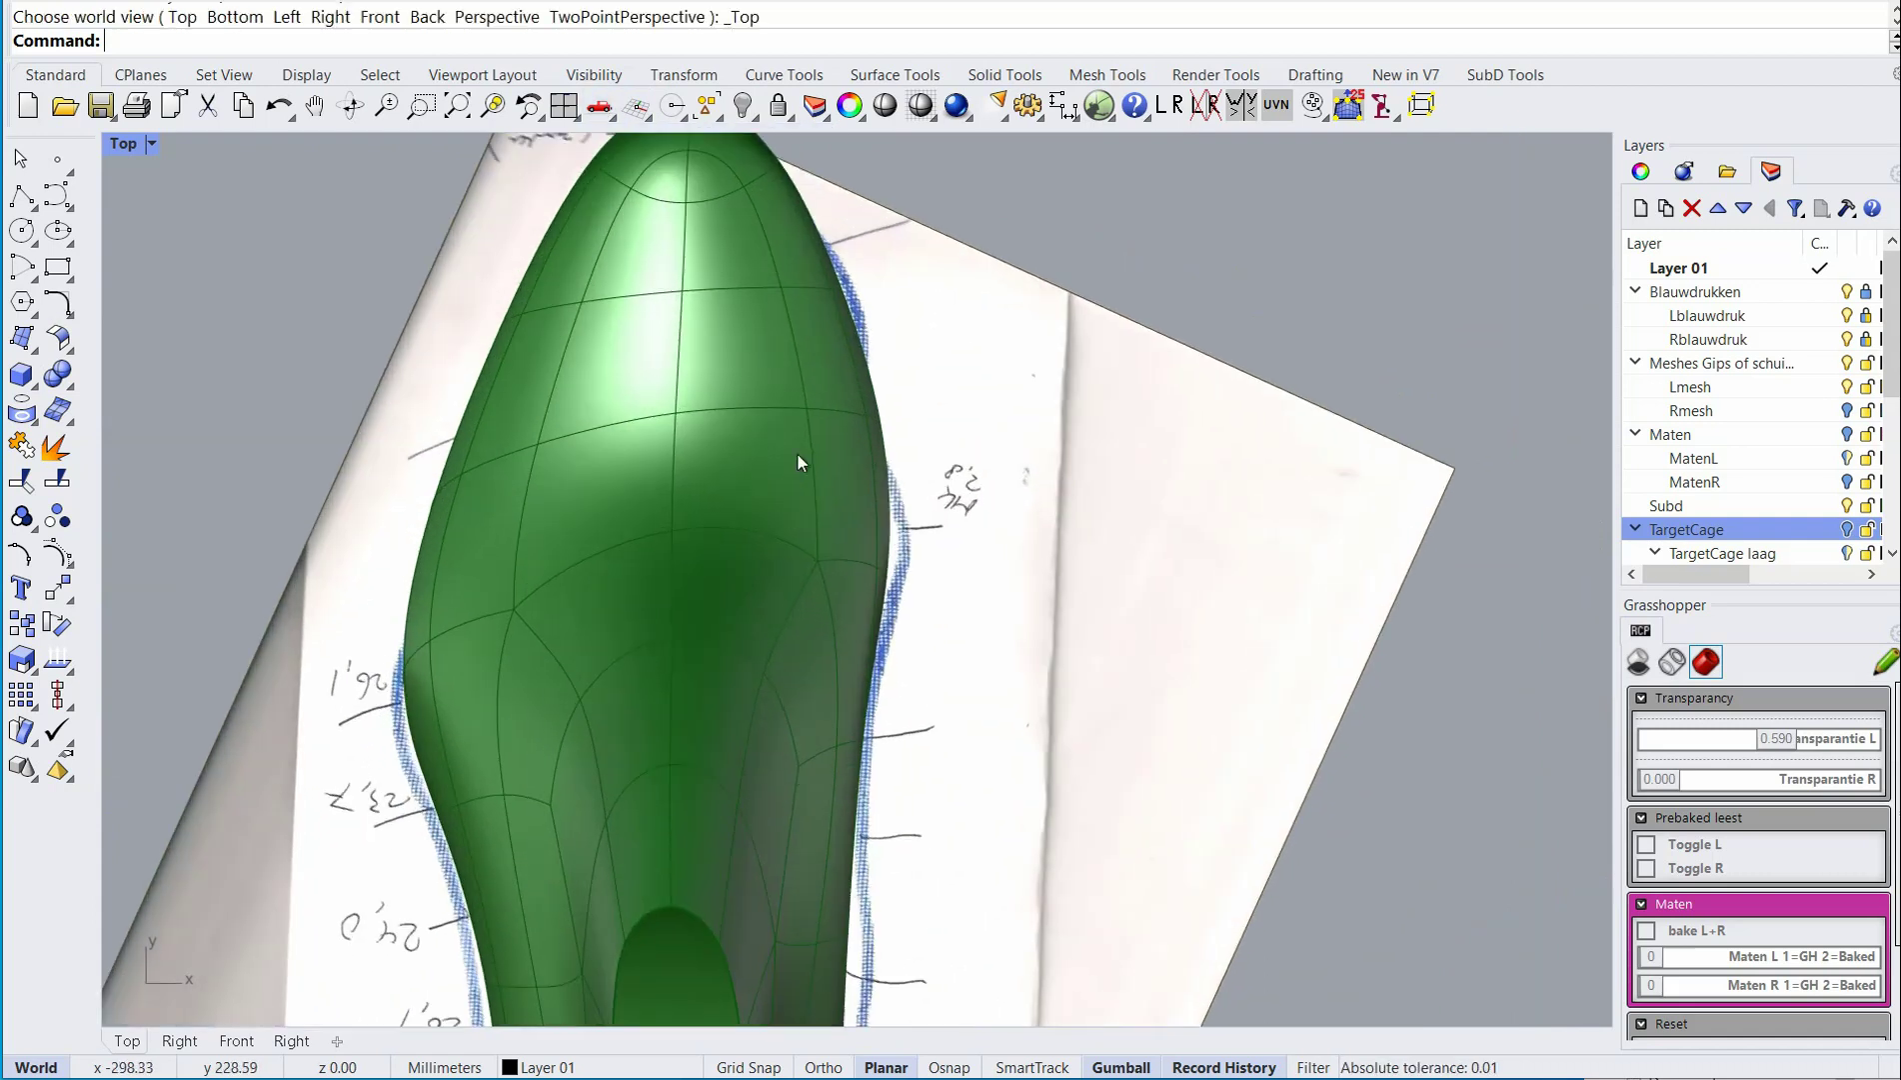
pyautogui.click(823, 553)
pyautogui.click(60, 557)
pyautogui.scroll(4, 862, 545)
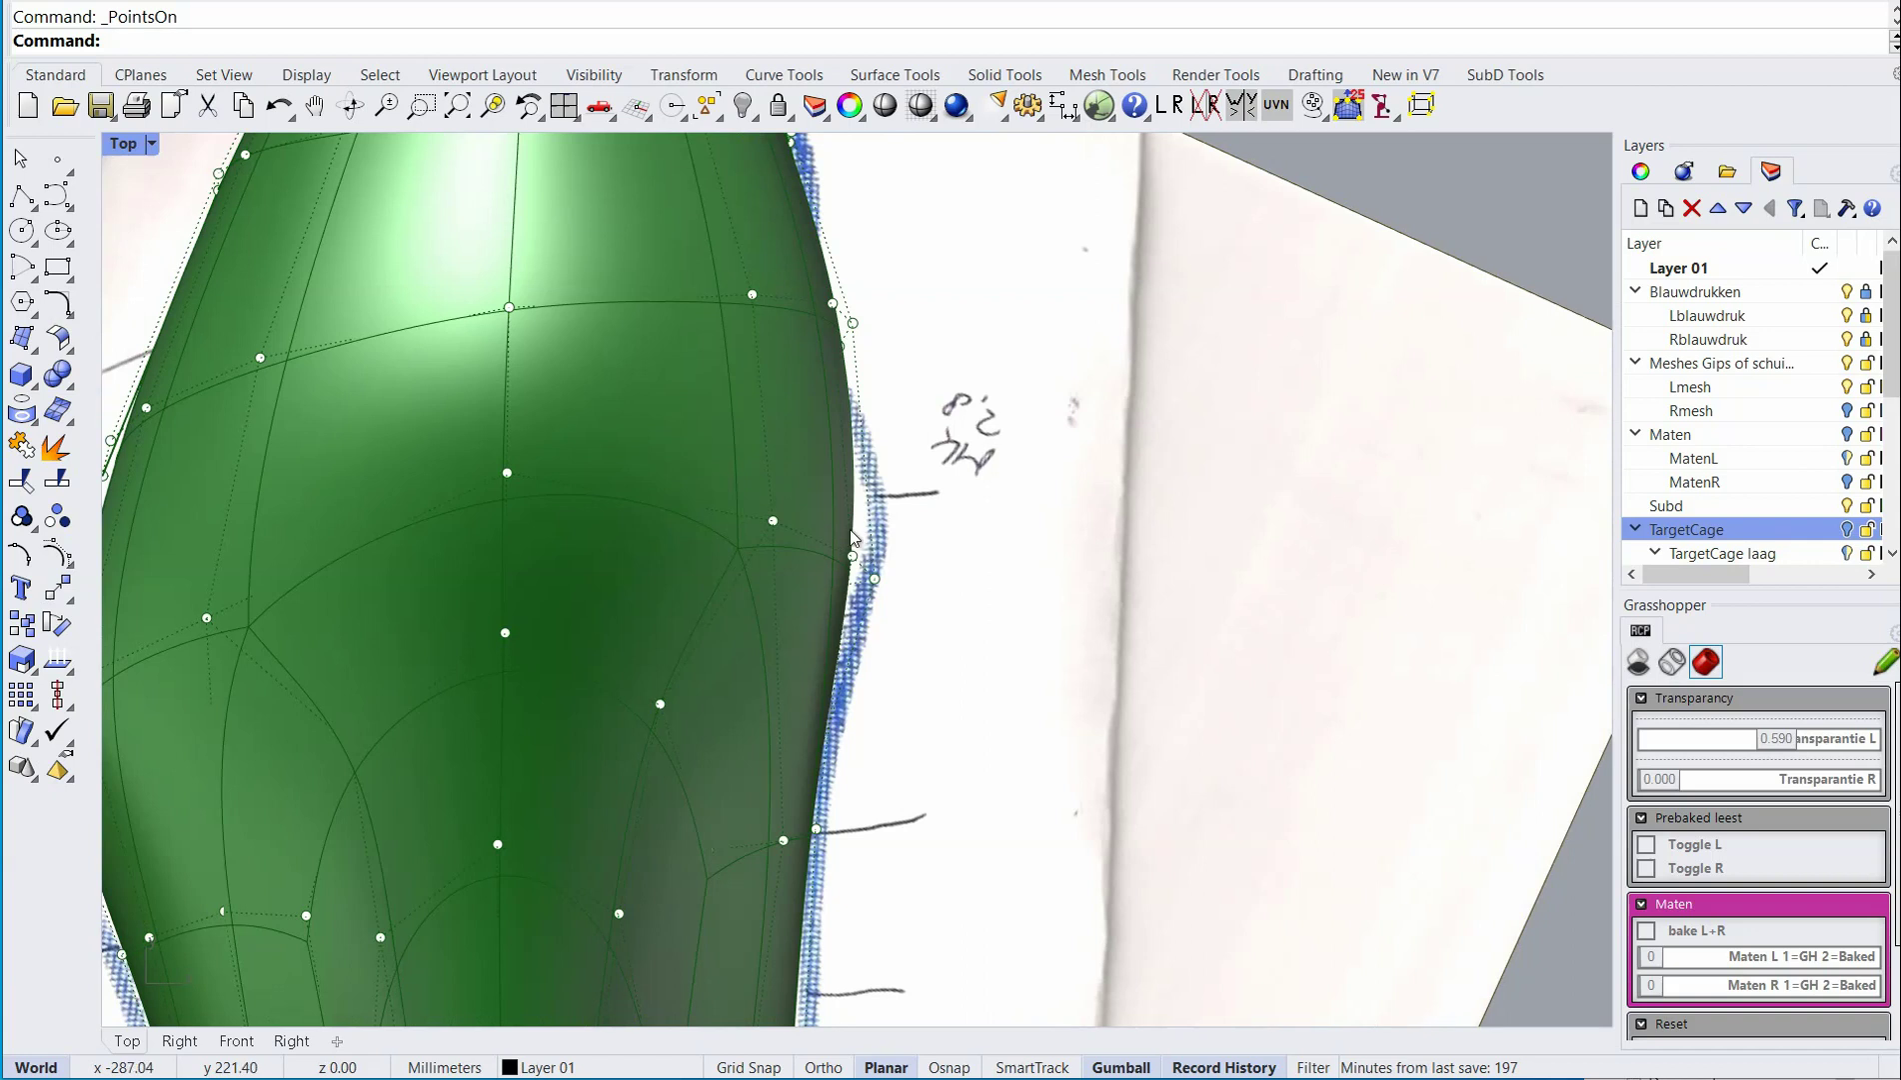
pyautogui.moveTo(828, 501); pyautogui.dragTo(905, 611)
pyautogui.moveTo(915, 519)
pyautogui.mouseDown()
pyautogui.moveTo(911, 499)
pyautogui.moveTo(930, 506)
pyautogui.mouseUp()
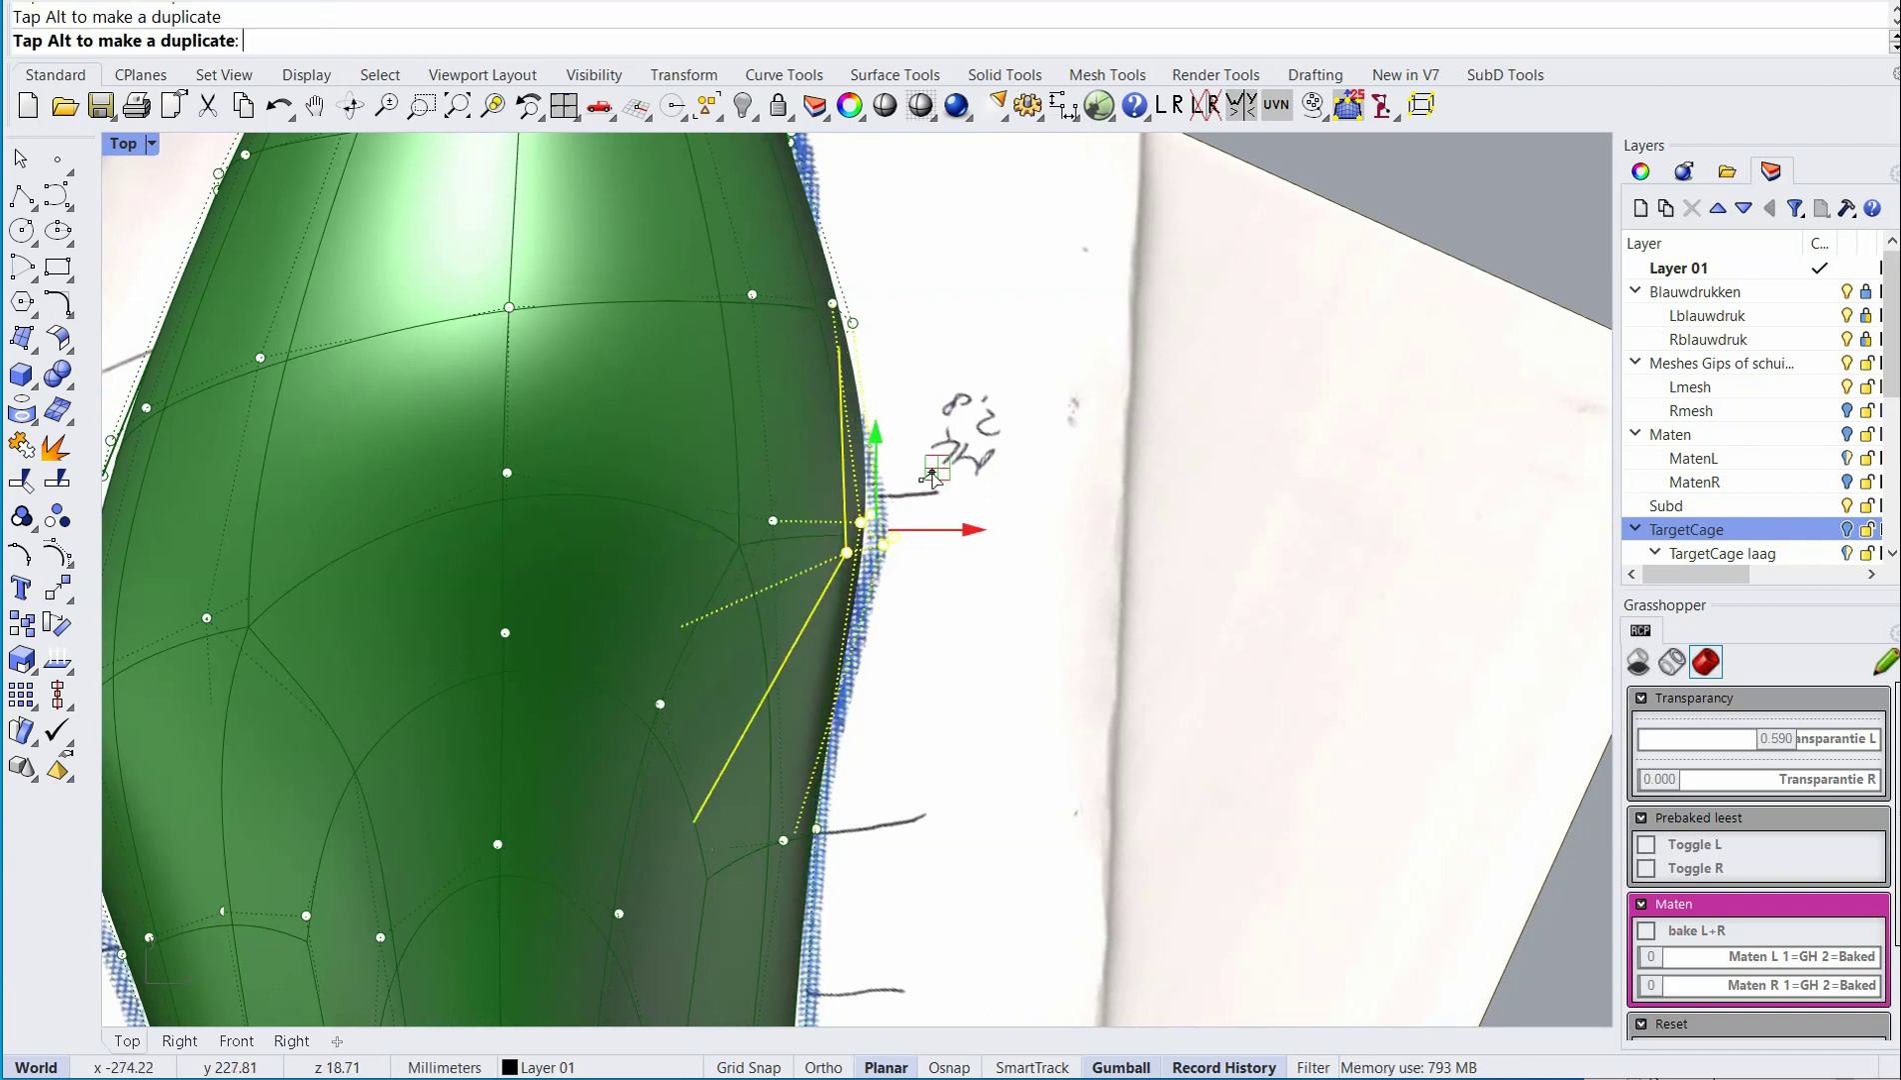
pyautogui.scroll(-5, 944, 460)
pyautogui.click(1346, 293)
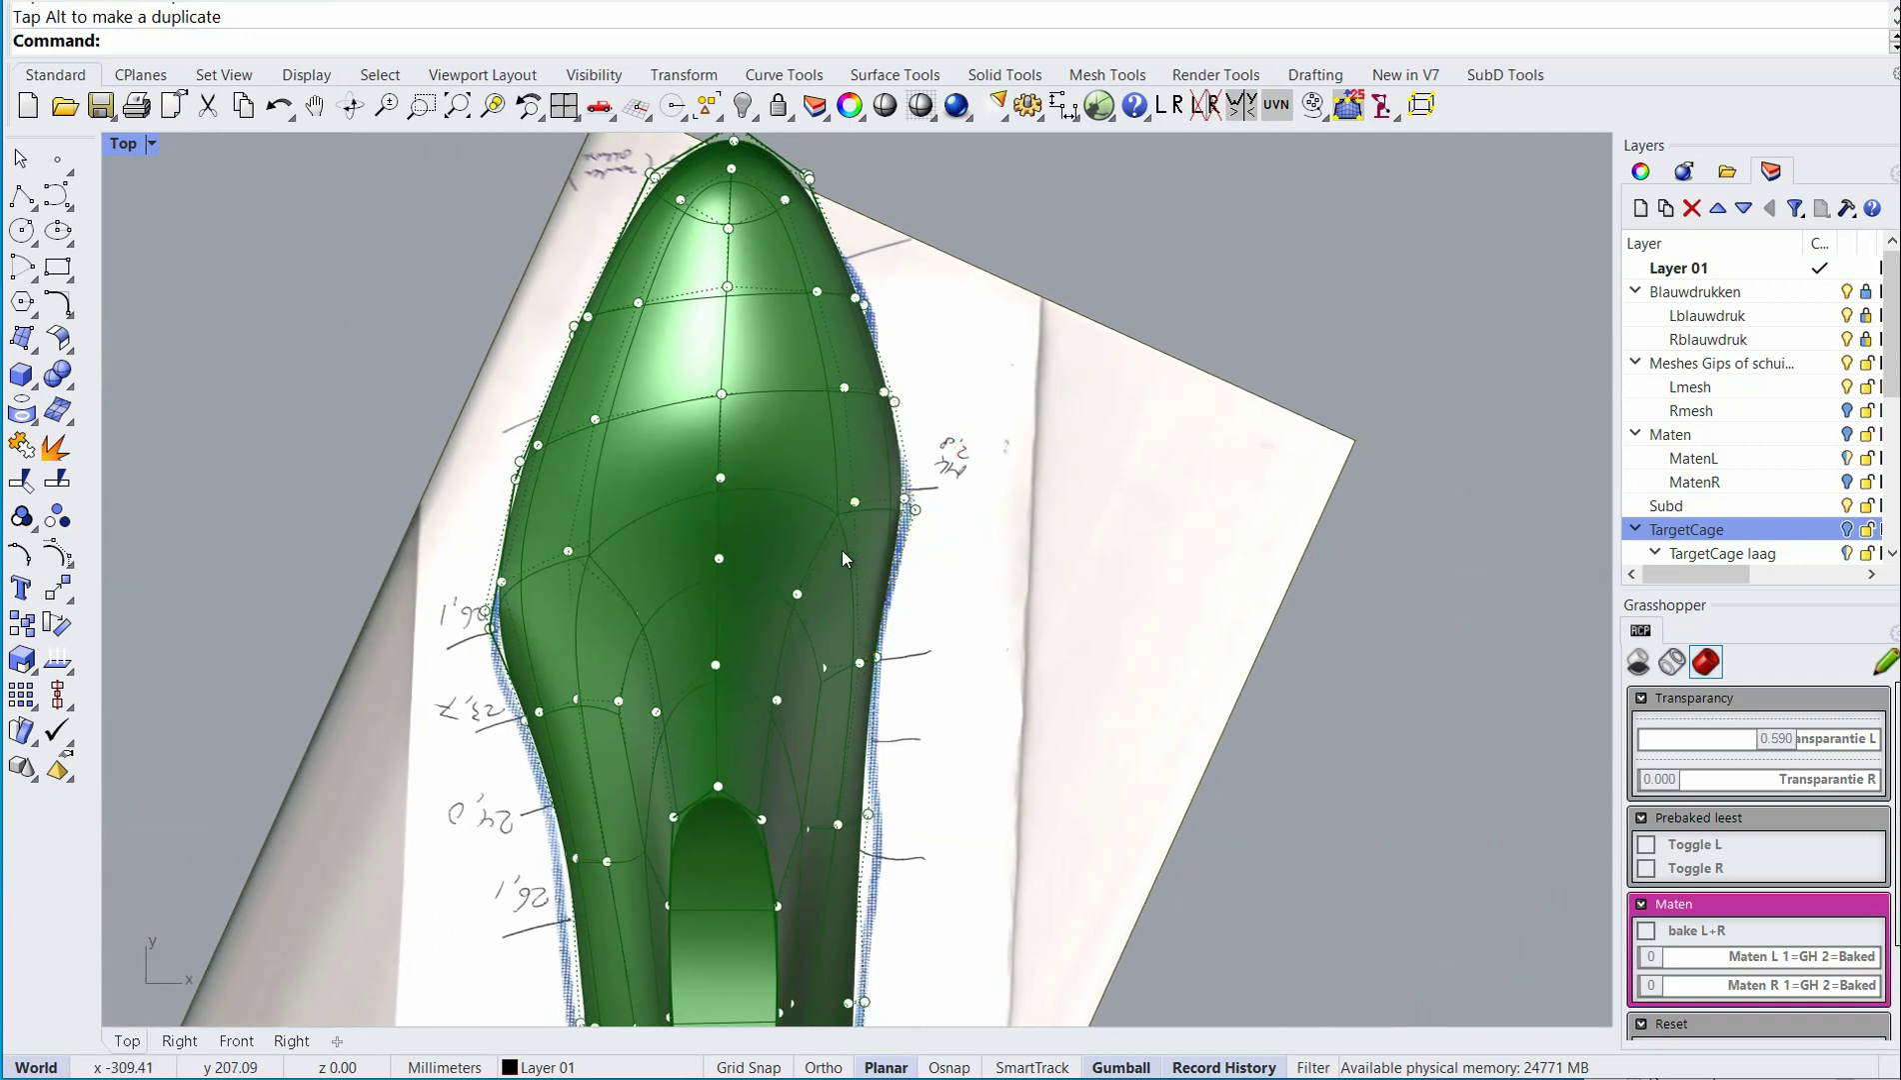
# Move the baked last's outer control points beside the 23,7 mark slightly inward.
pyautogui.scroll(-3, 773, 596)
pyautogui.scroll(6, 628, 565)
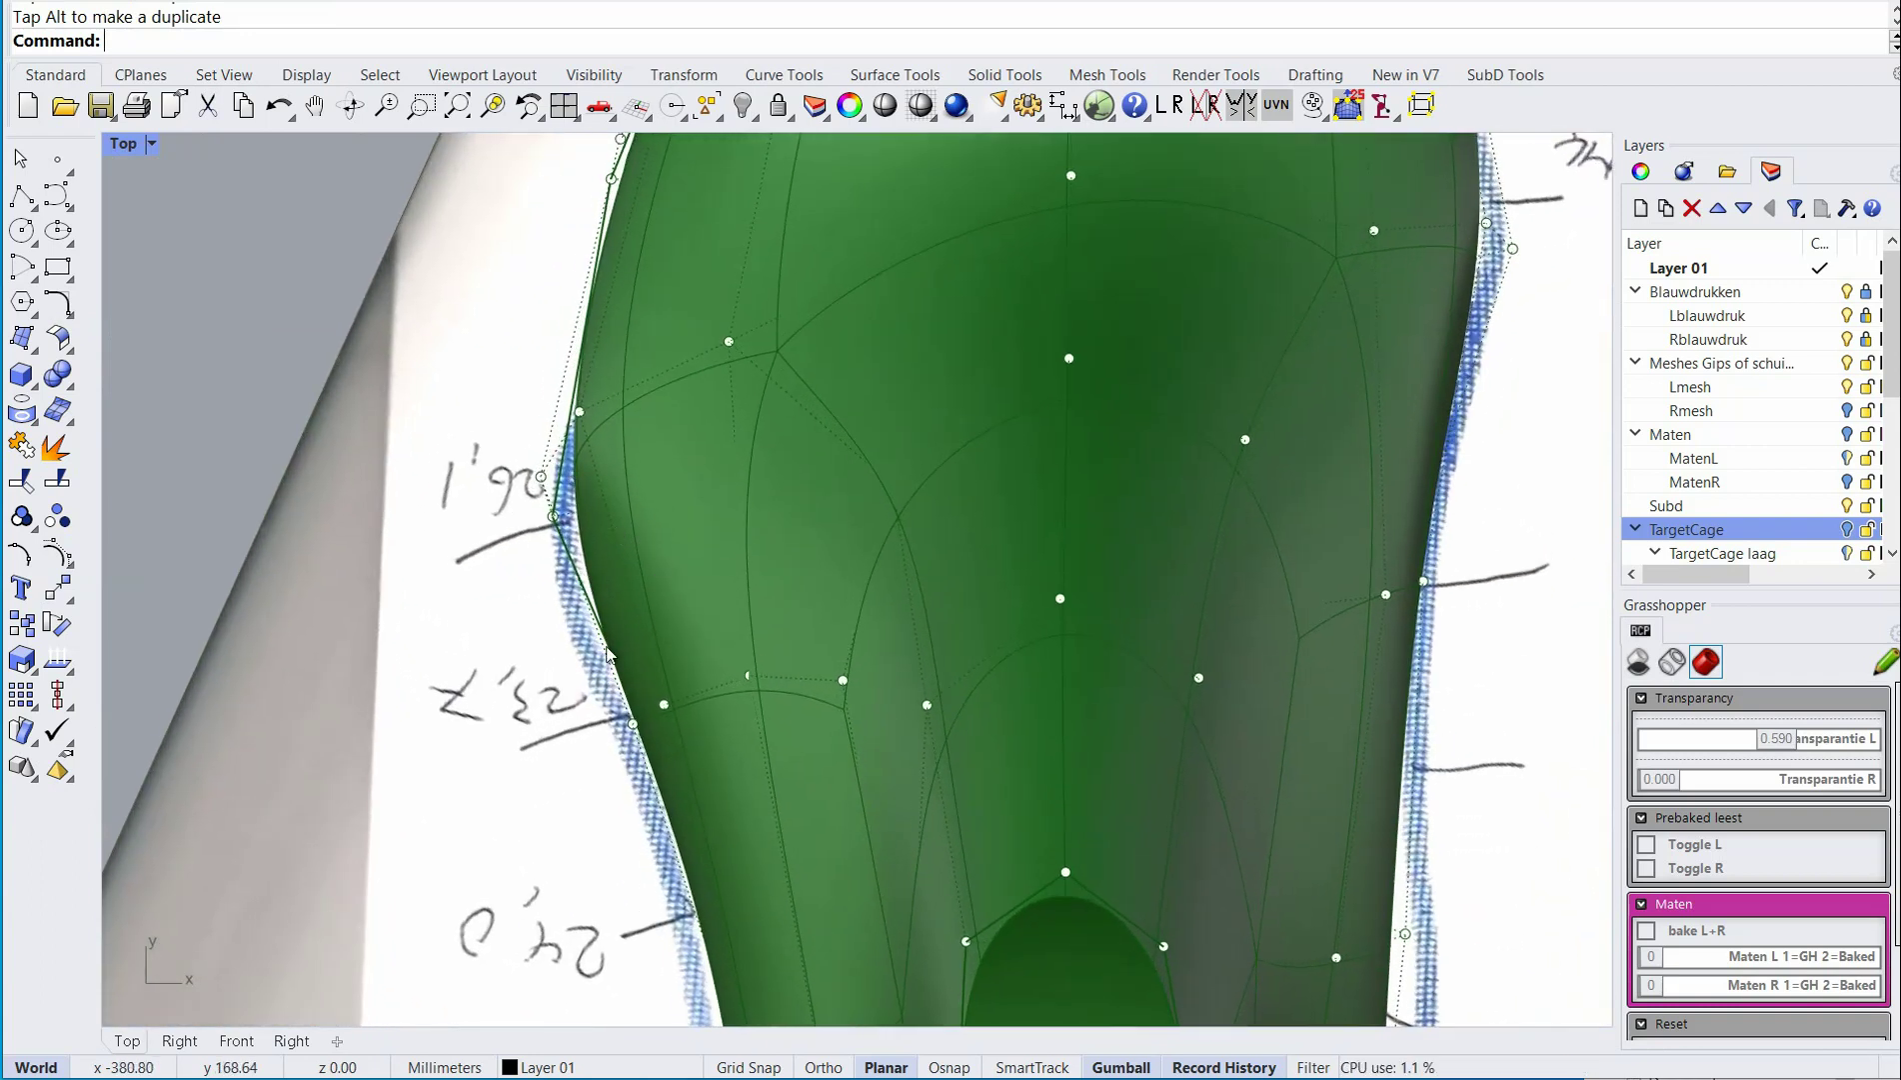
pyautogui.scroll(-2, 607, 655)
pyautogui.moveTo(591, 734); pyautogui.dragTo(717, 632)
pyautogui.scroll(-4, 678, 657)
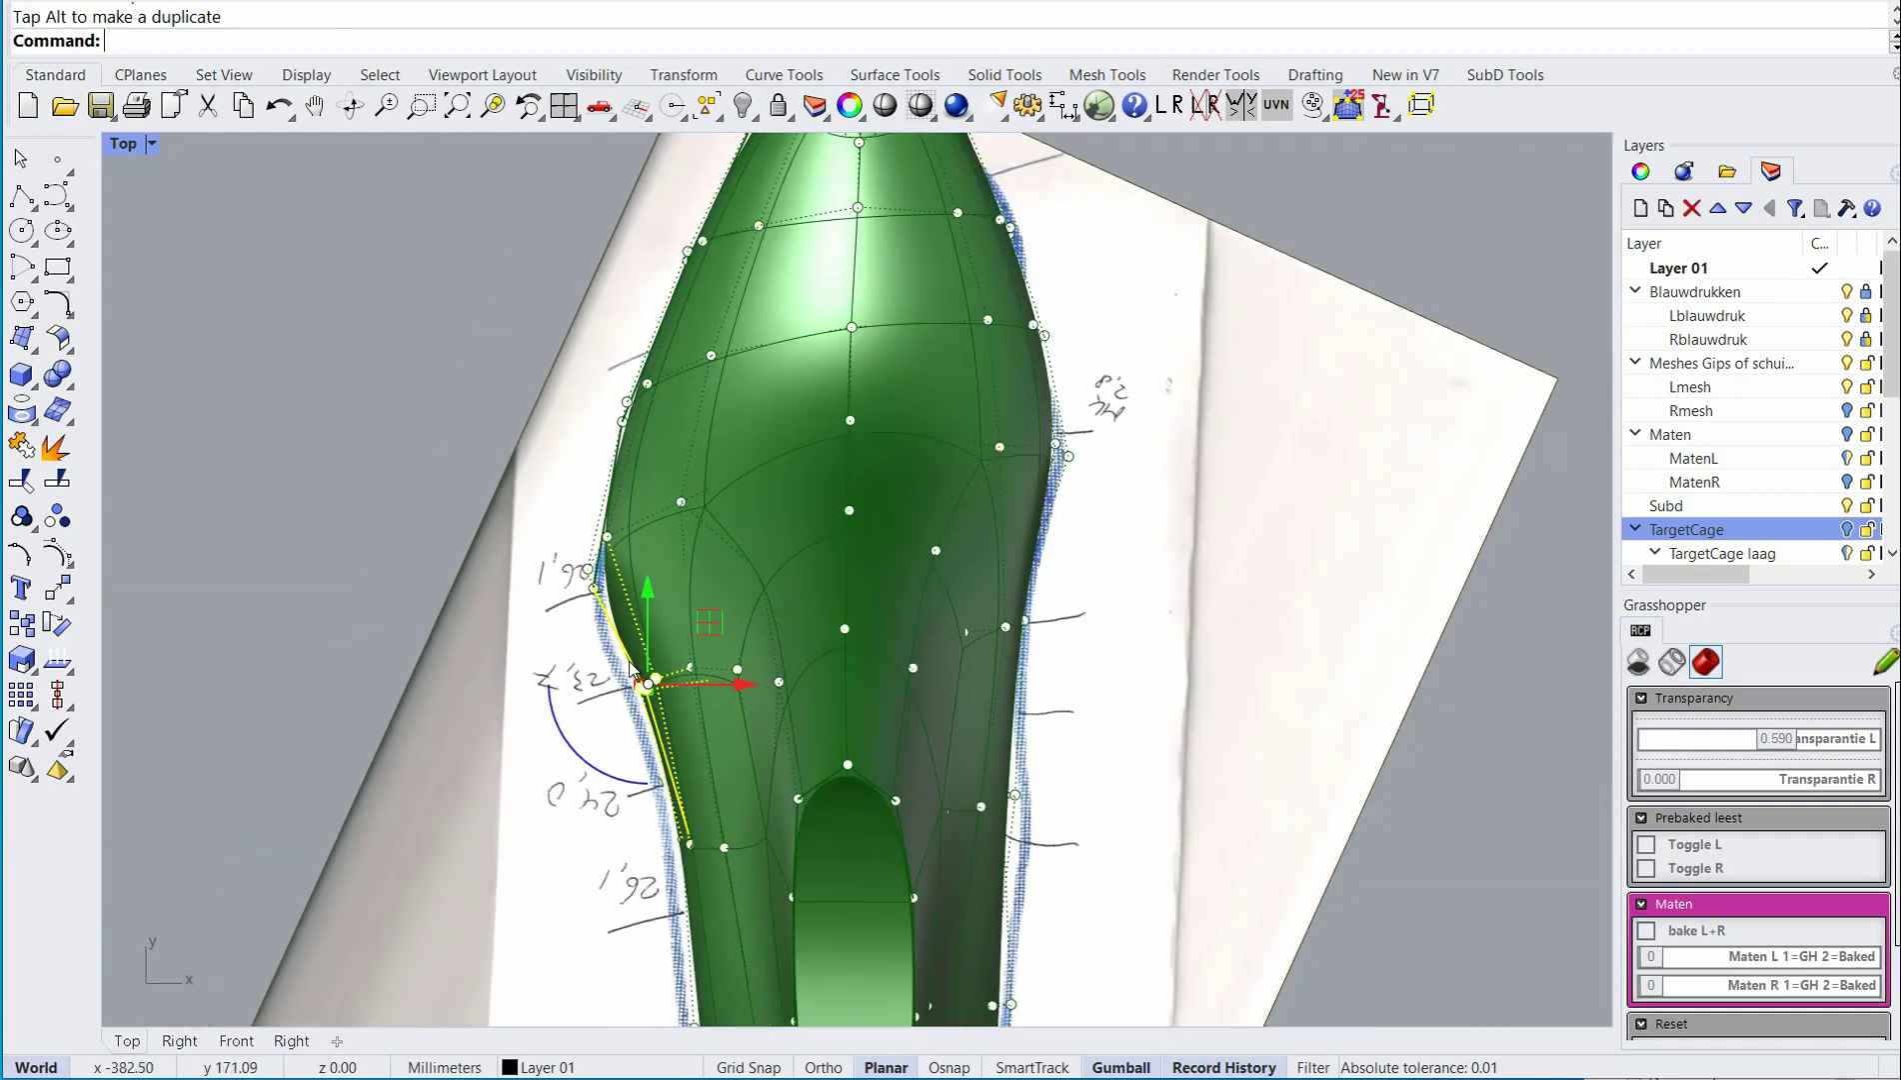
# Raise the five control points on top of the toe slightly to make the toe box fuller.
pyautogui.scroll(4, 669, 828)
pyautogui.keyDown('ctrl'); pyautogui.moveTo(668, 830); pyautogui.dragTo(696, 555, button='right'); pyautogui.keyUp('ctrl')
pyautogui.keyDown('ctrl'); pyautogui.keyDown('shift'); pyautogui.moveTo(761, 711); pyautogui.dragTo(922, 544, button='right'); pyautogui.keyUp('shift'); pyautogui.keyUp('ctrl')
pyautogui.keyDown('ctrl'); pyautogui.moveTo(640, 688); pyautogui.dragTo(1006, 669, button='right'); pyautogui.keyUp('ctrl')
pyautogui.moveTo(668, 623); pyautogui.dragTo(872, 676, button='right')
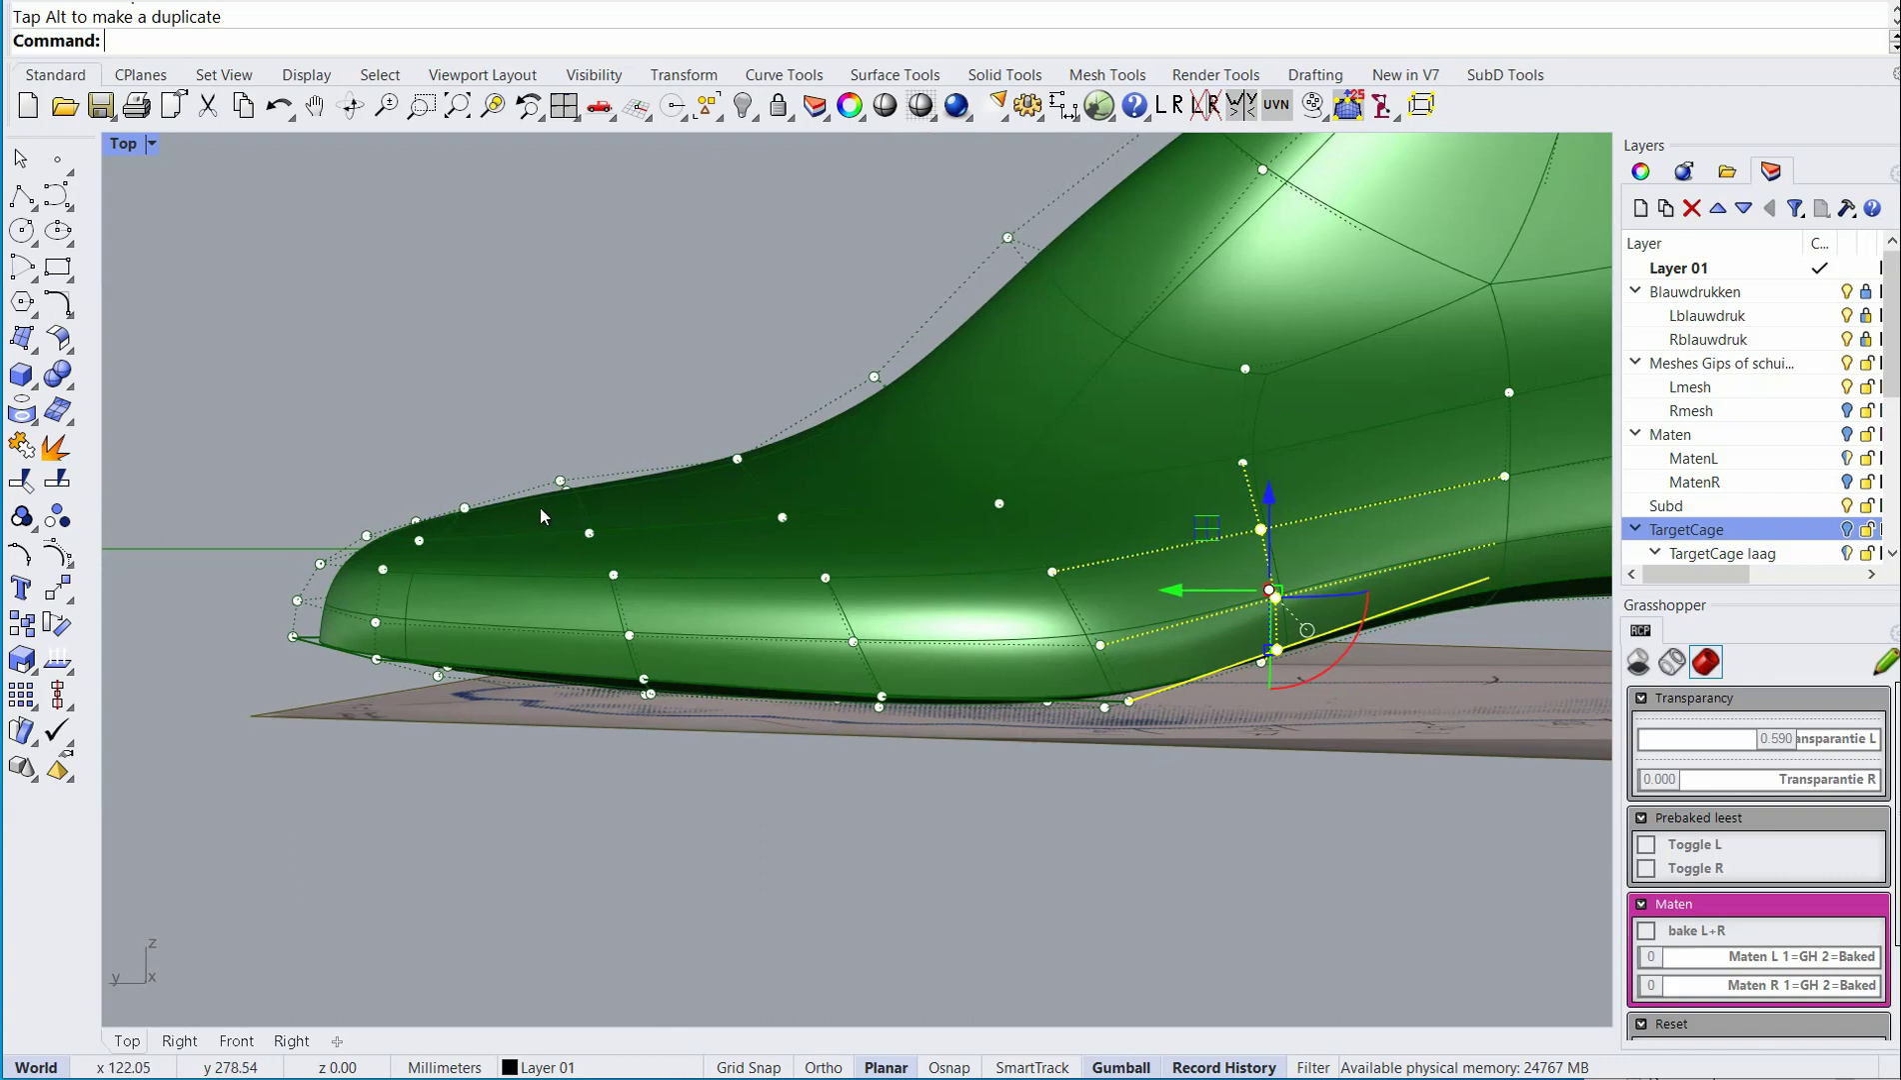
pyautogui.scroll(3, 500, 500)
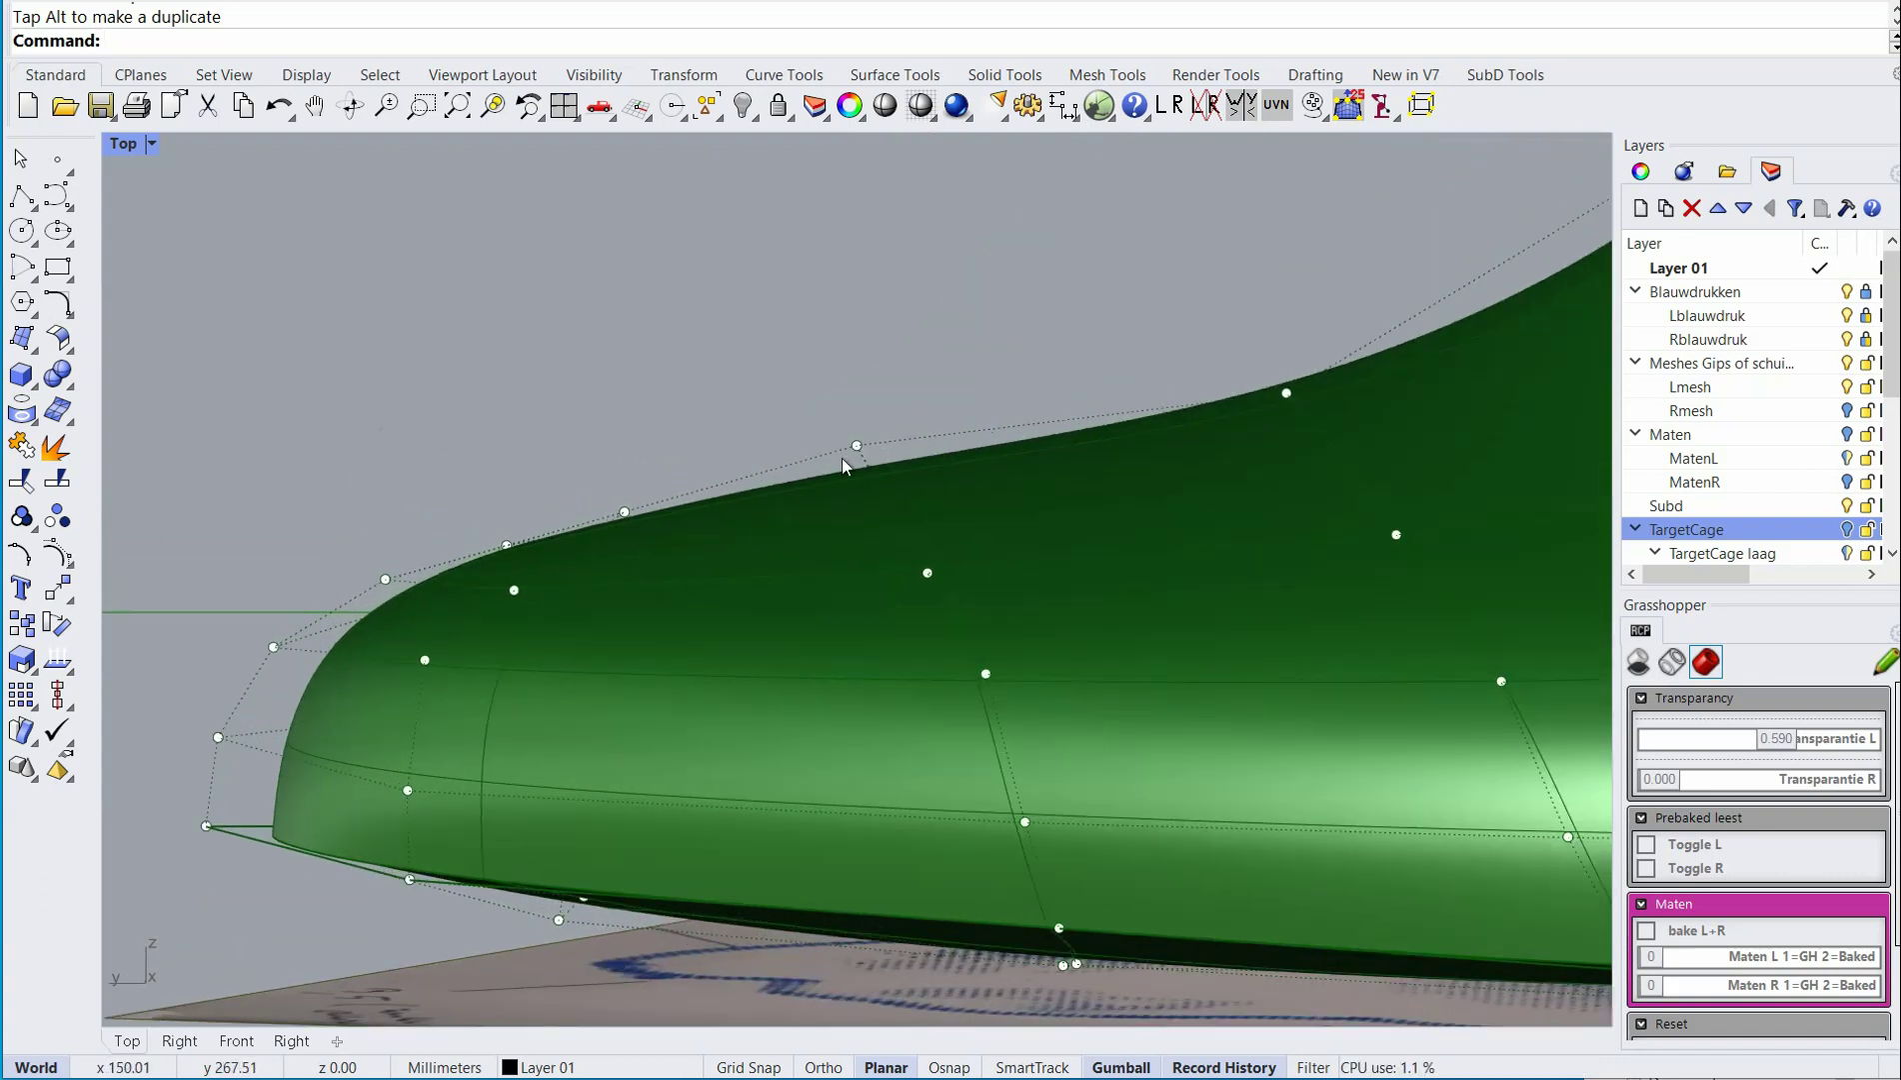
pyautogui.scroll(-3, 500, 477)
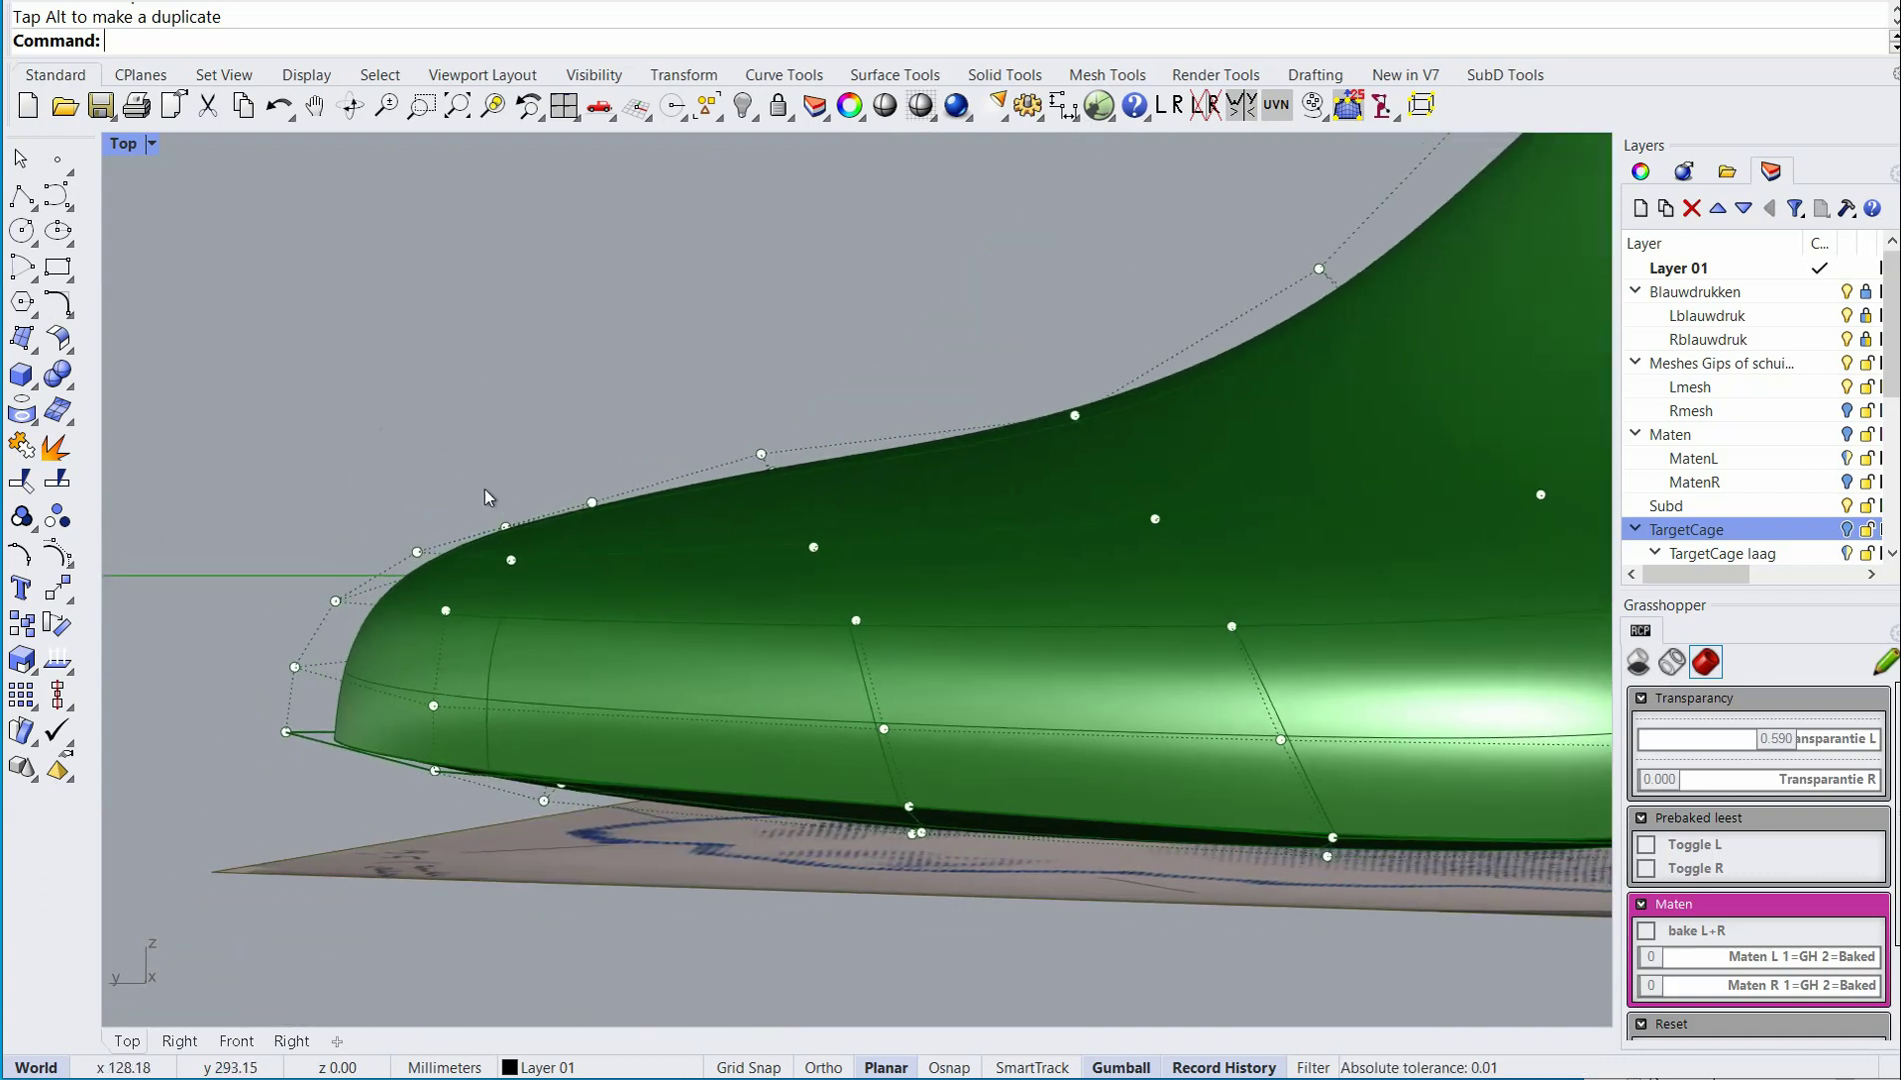
pyautogui.moveTo(386, 428); pyautogui.dragTo(636, 610)
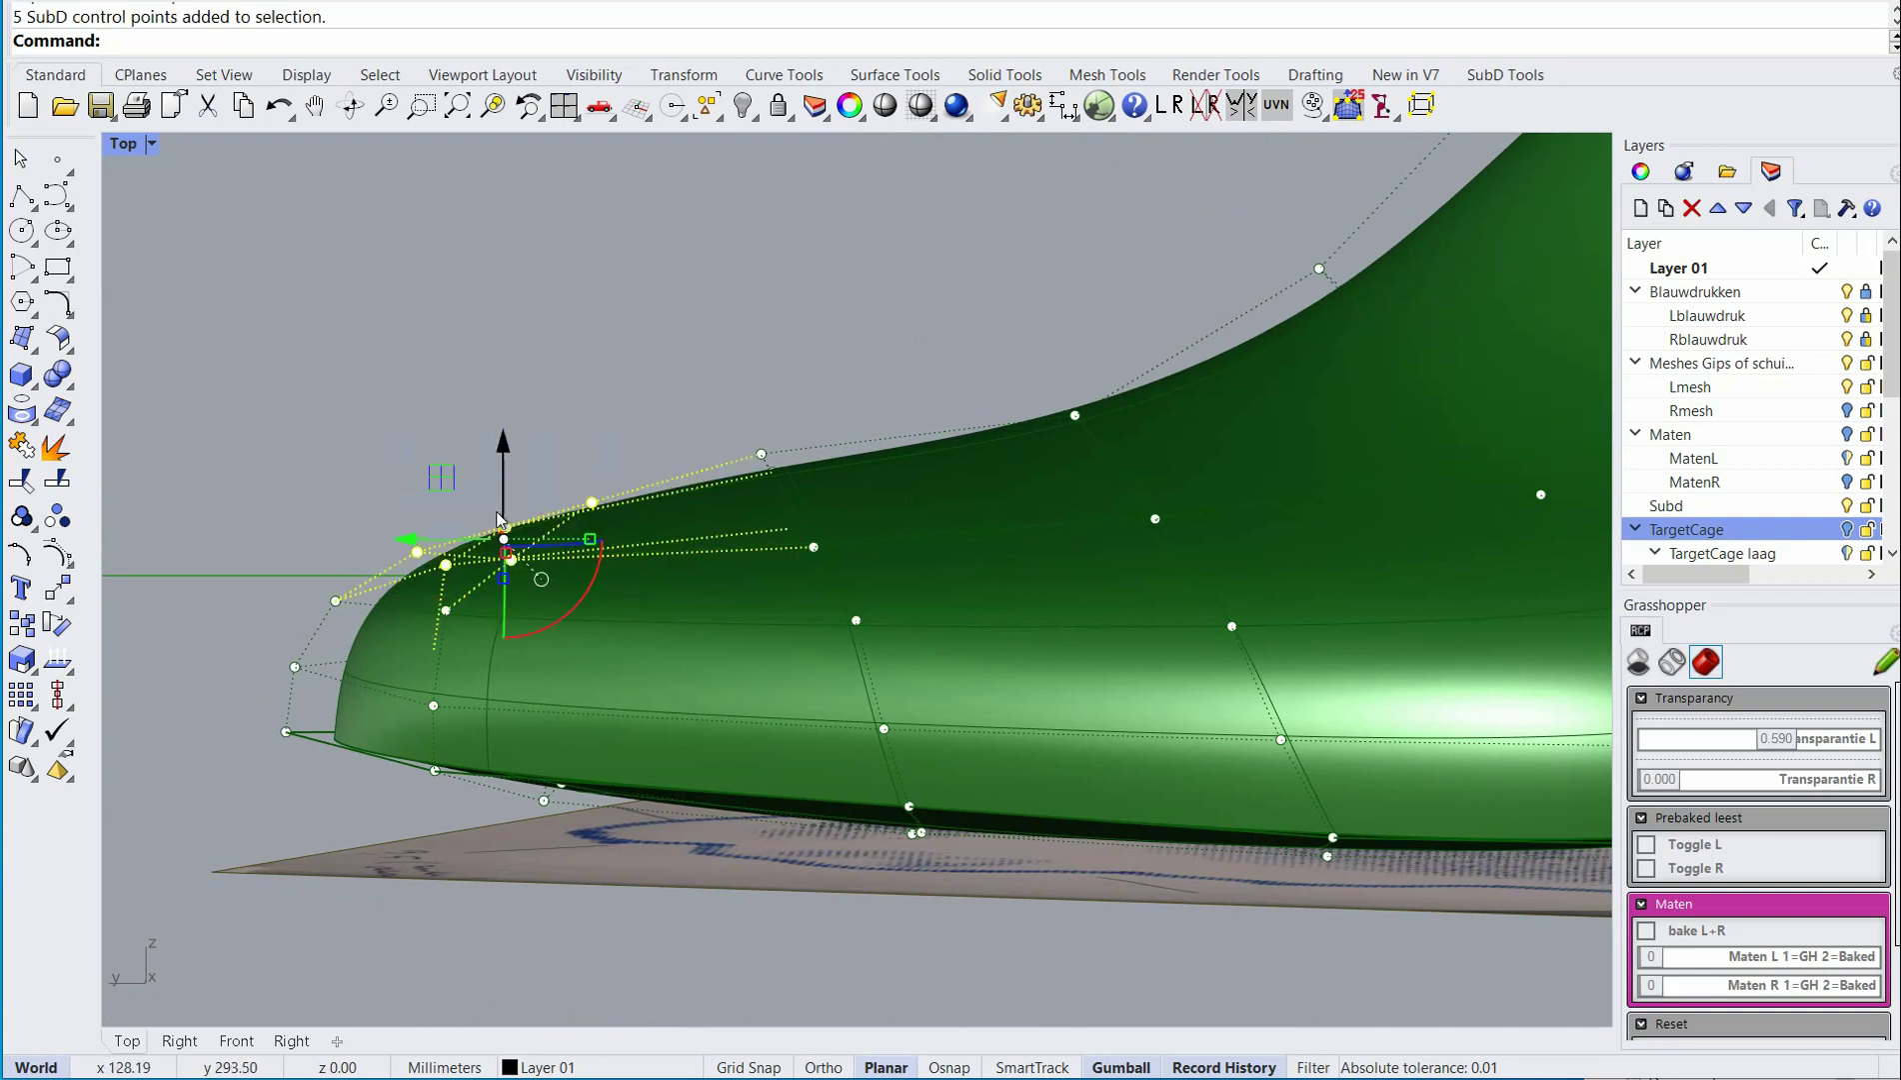
pyautogui.click(539, 375)
pyautogui.moveTo(422, 476); pyautogui.dragTo(603, 588)
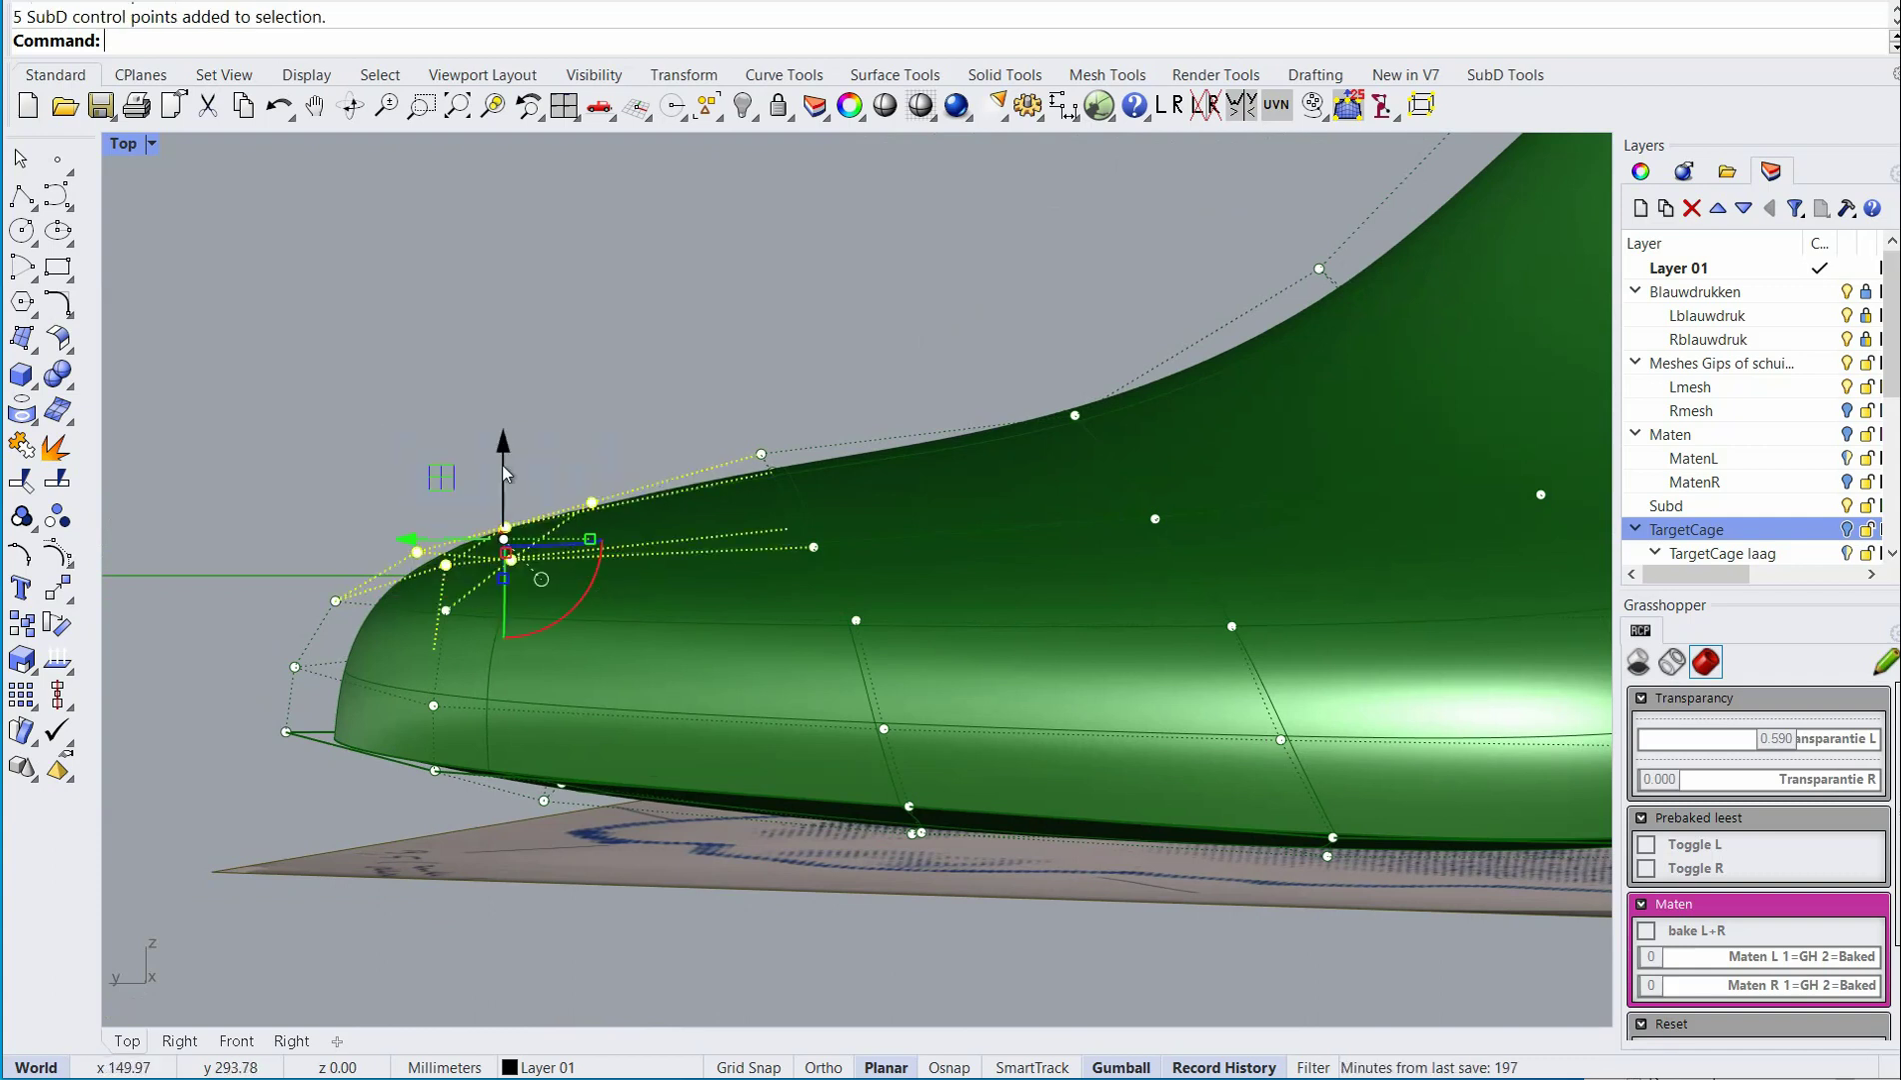
pyautogui.moveTo(504, 472); pyautogui.dragTo(506, 452)
pyautogui.press('Escape')
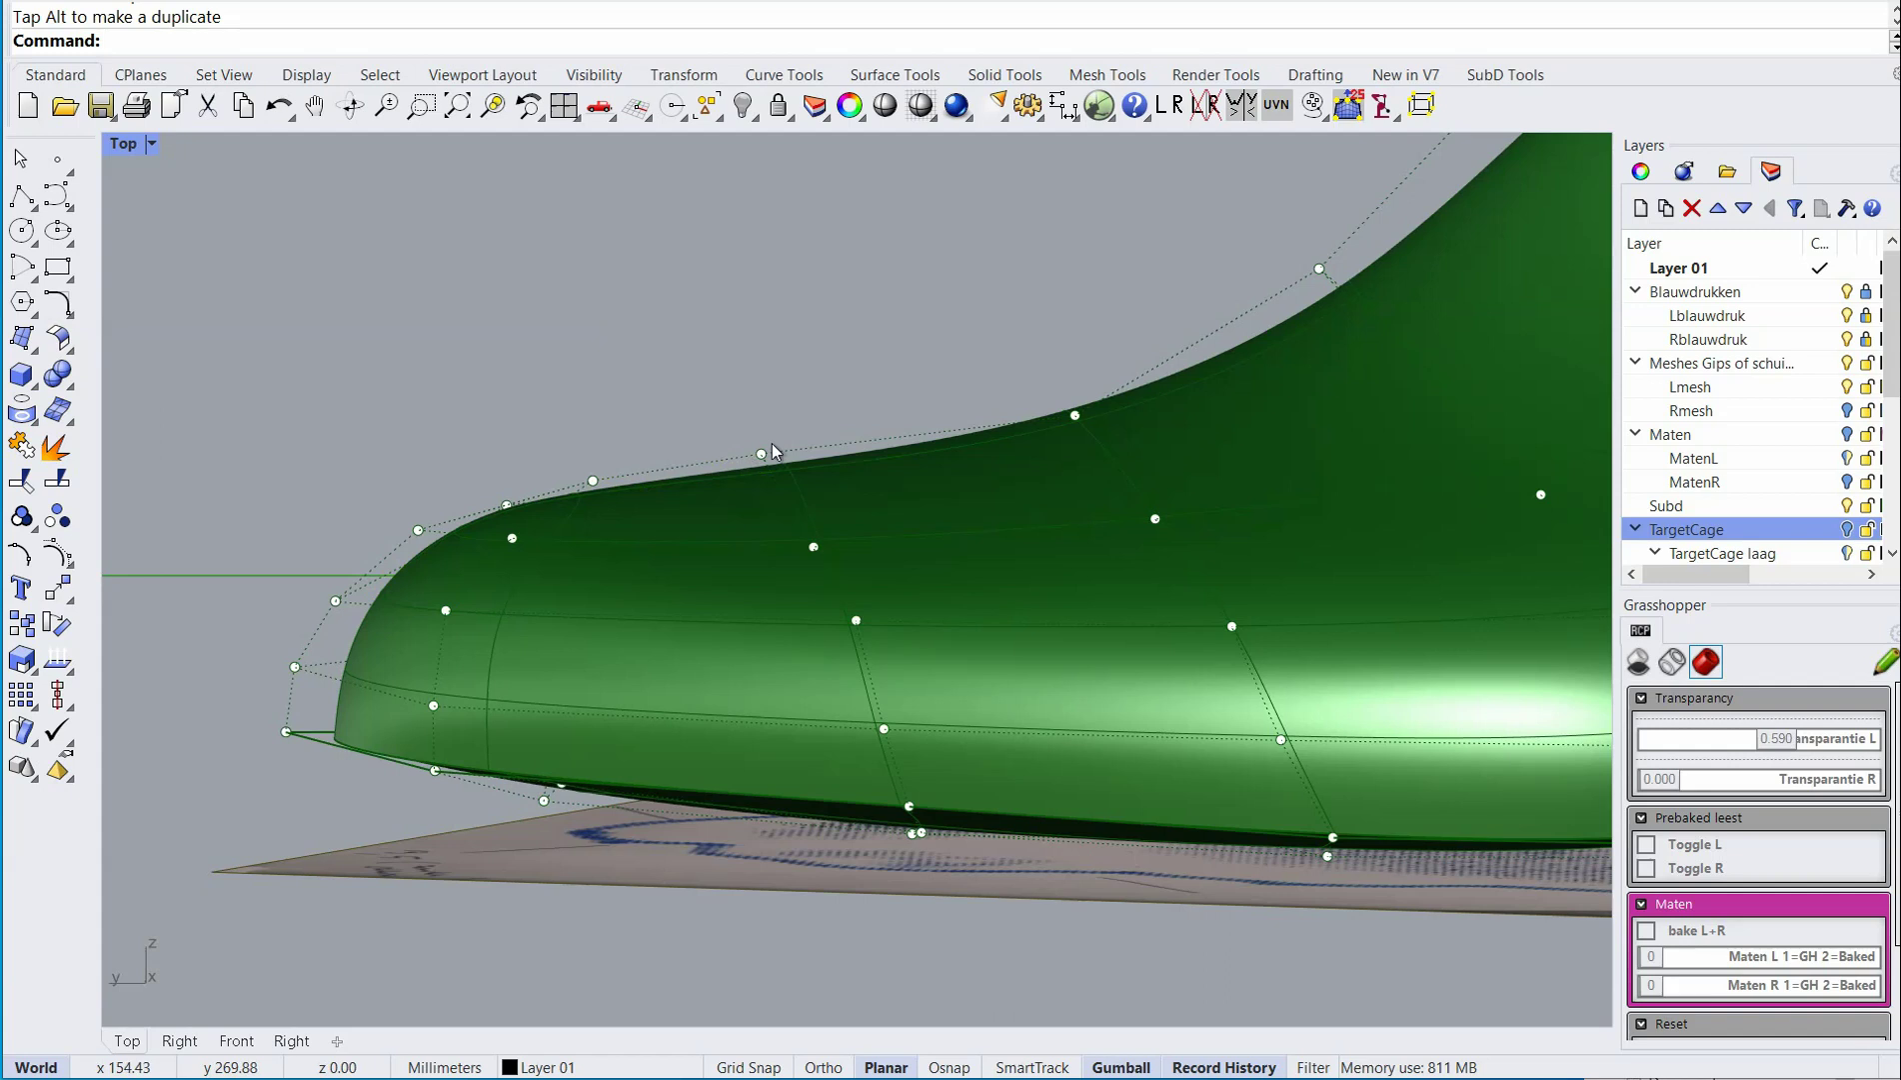
# Move the outer control point beside the front of the opening, opposite the 24,0 mark, outward to the blueprint outline.
pyautogui.scroll(-3, 760, 456)
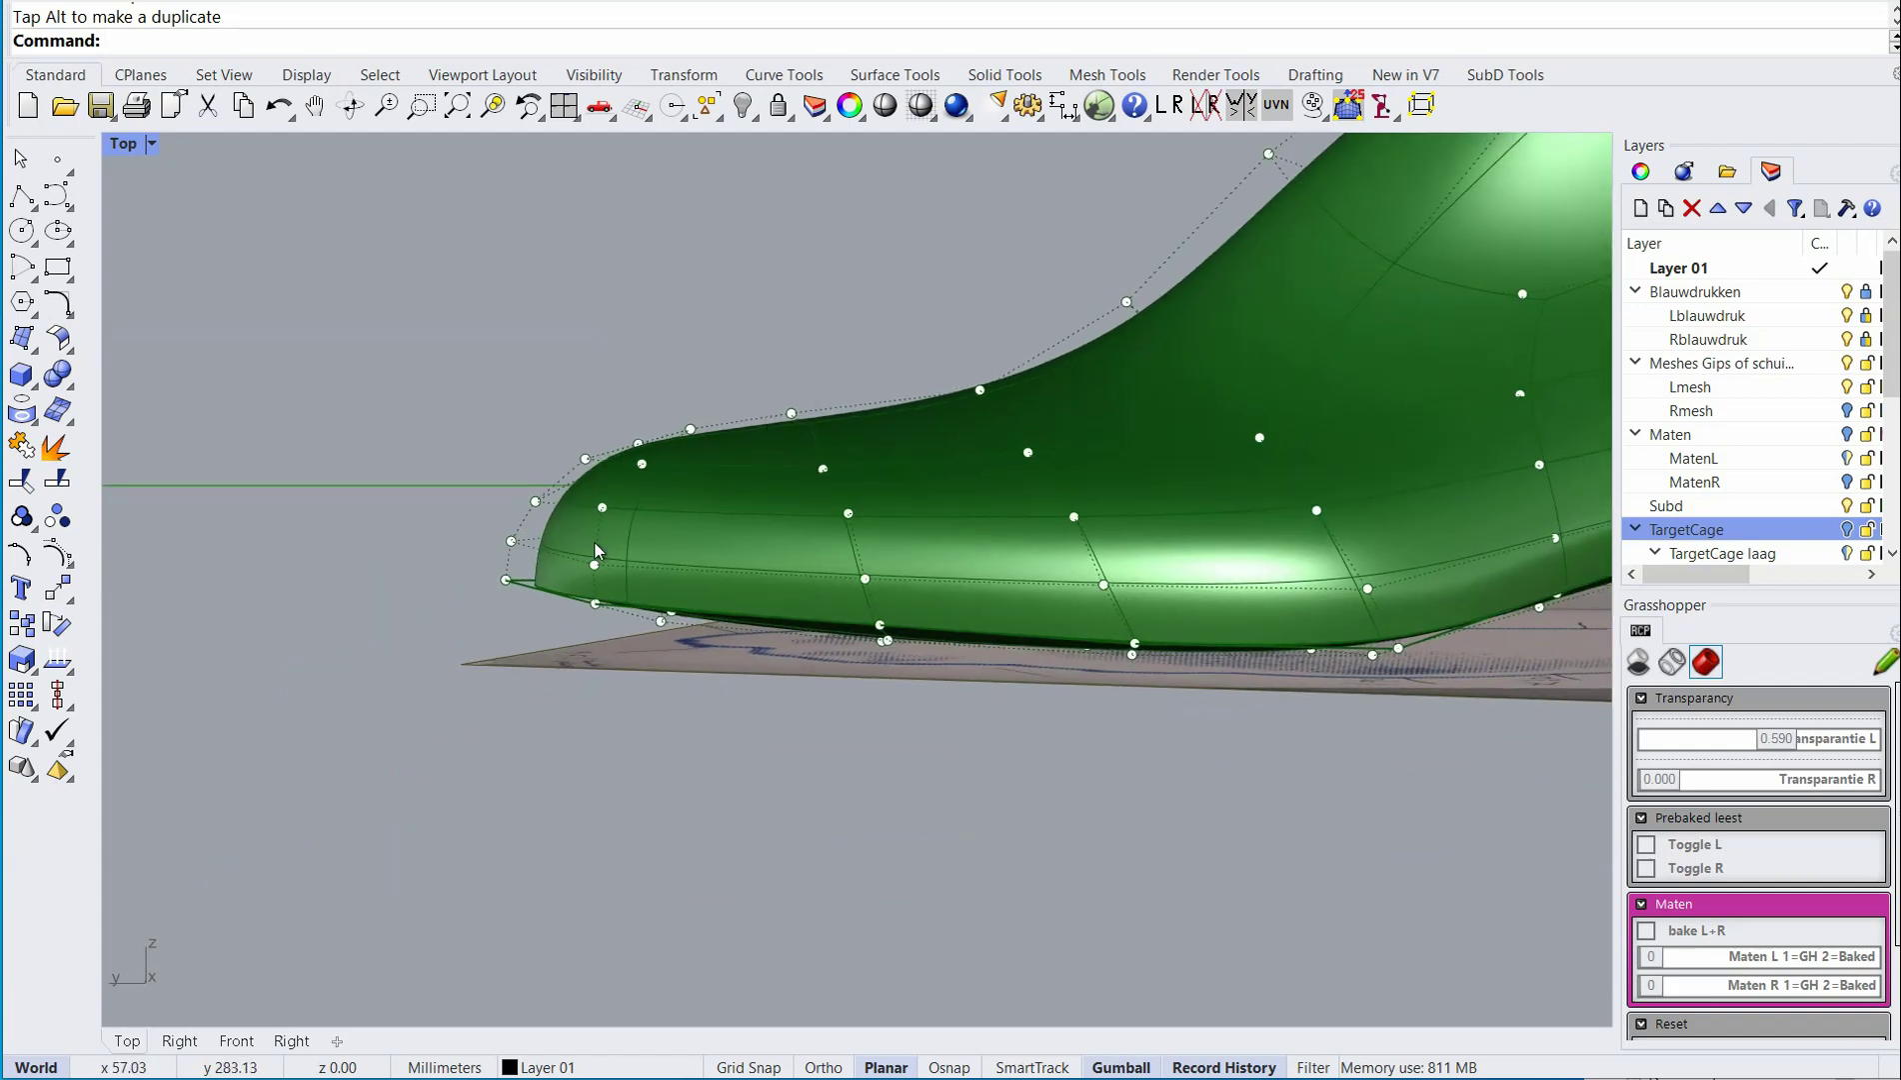
pyautogui.moveTo(734, 462)
pyautogui.mouseDown(button='right')
pyautogui.moveTo(516, 691)
pyautogui.moveTo(796, 422)
pyautogui.mouseUp(button='right')
pyautogui.scroll(-3, 715, 462)
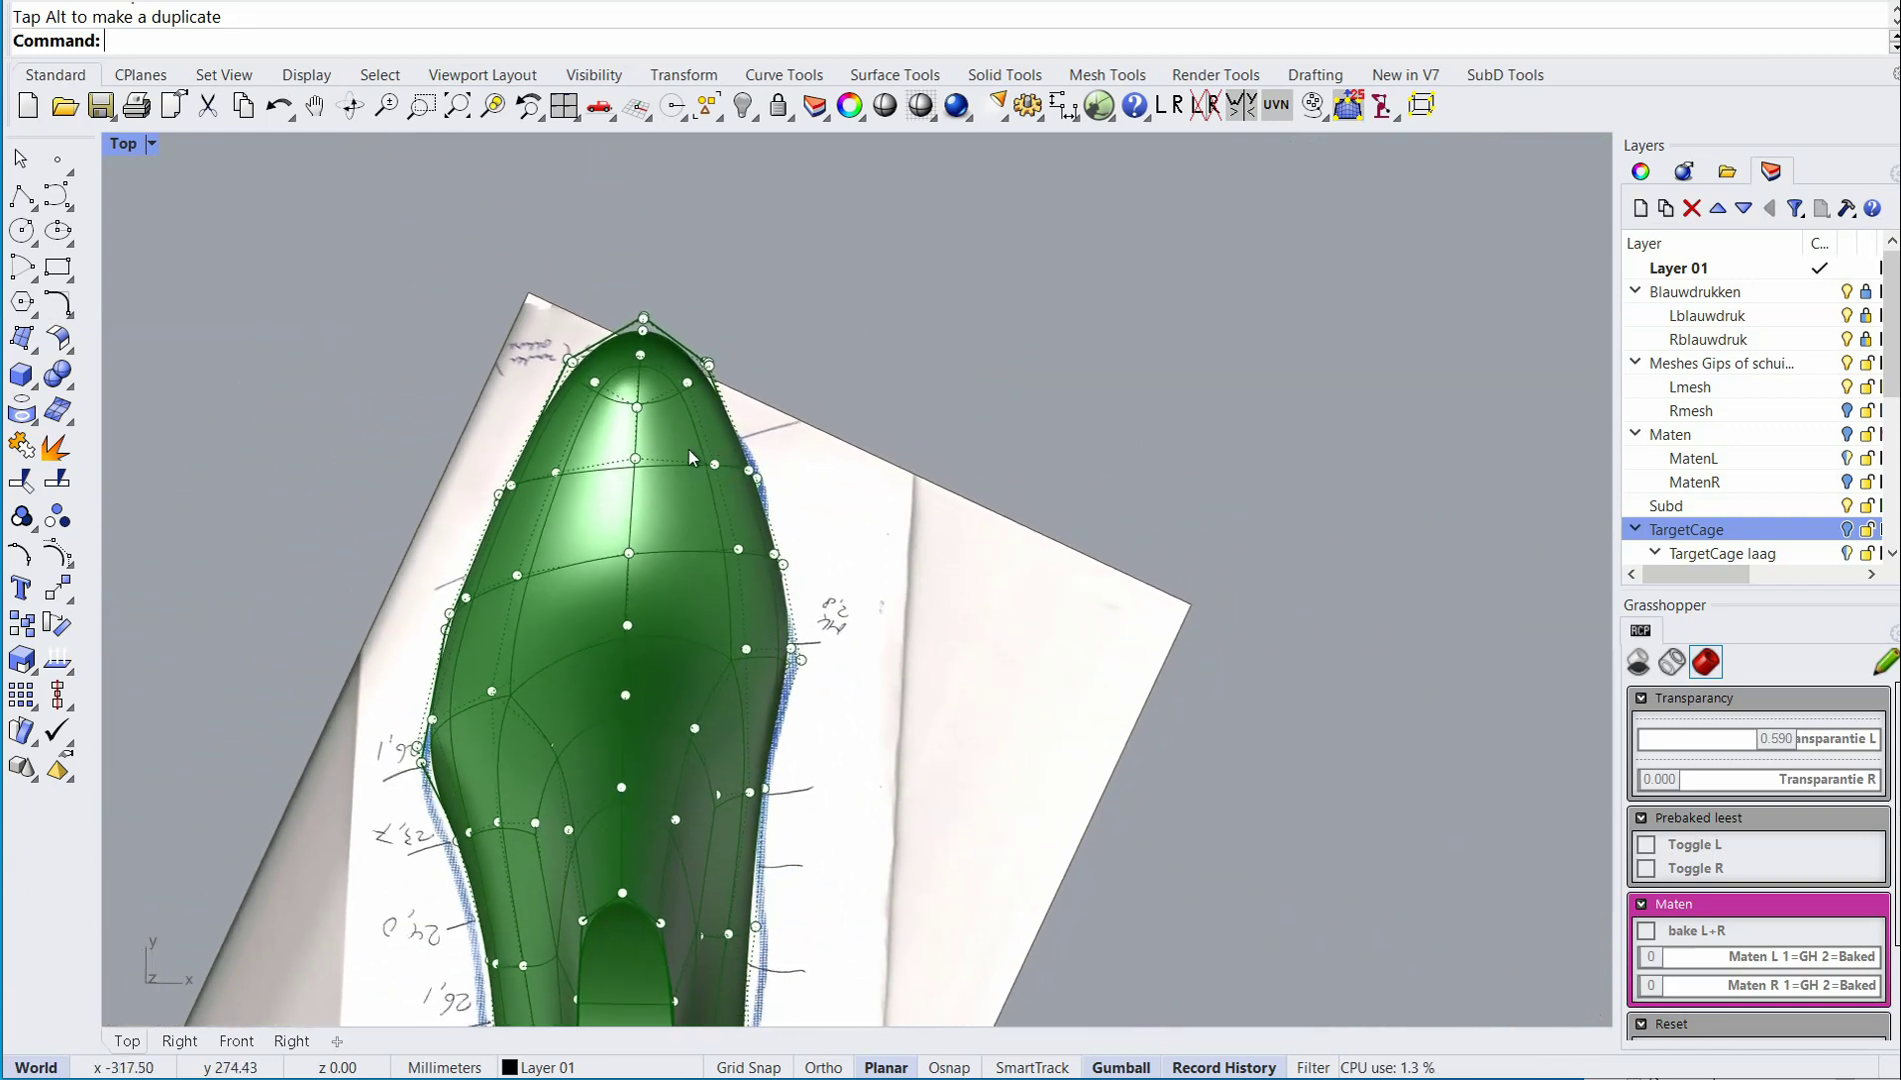
pyautogui.moveTo(465, 701); pyautogui.dragTo(711, 450, button='right')
pyautogui.scroll(3, 622, 594)
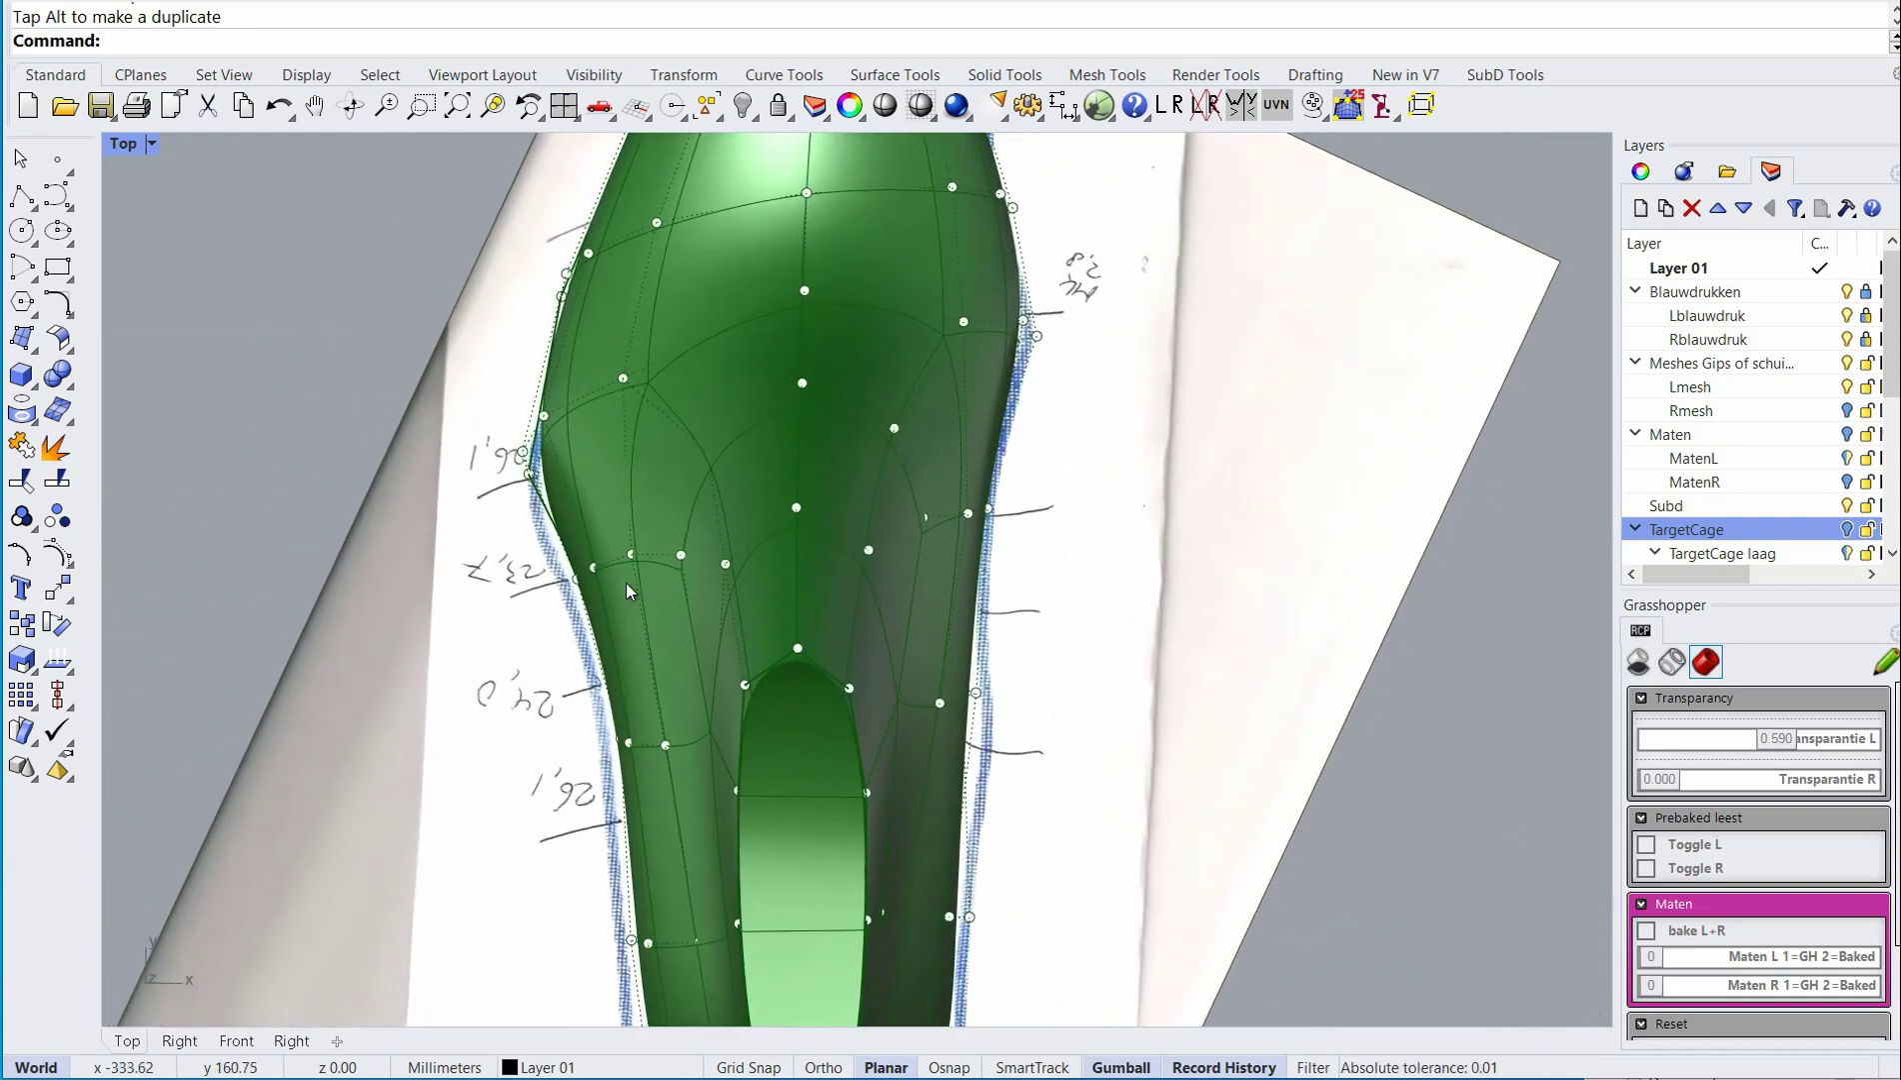
pyautogui.keyDown('ctrl'); pyautogui.moveTo(1036, 750); pyautogui.dragTo(914, 477, button='right'); pyautogui.keyUp('ctrl')
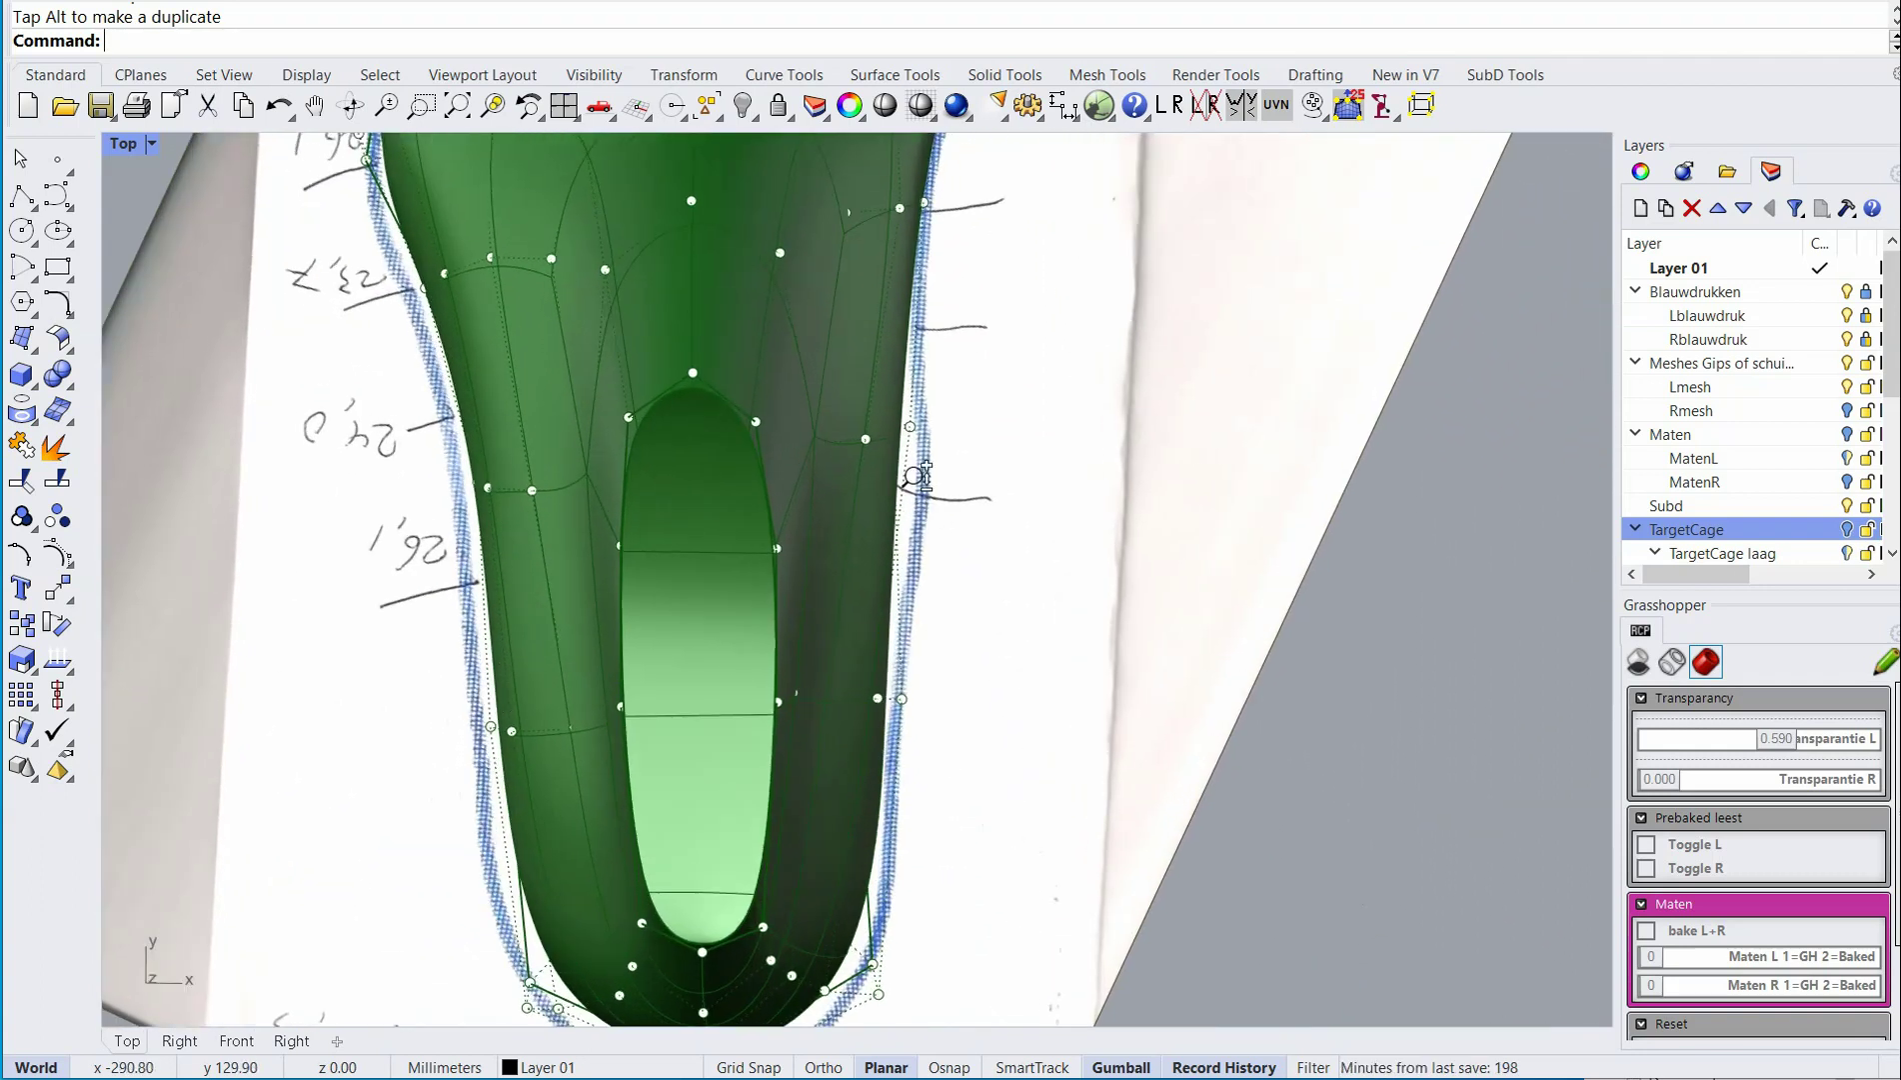
pyautogui.scroll(1, 915, 476)
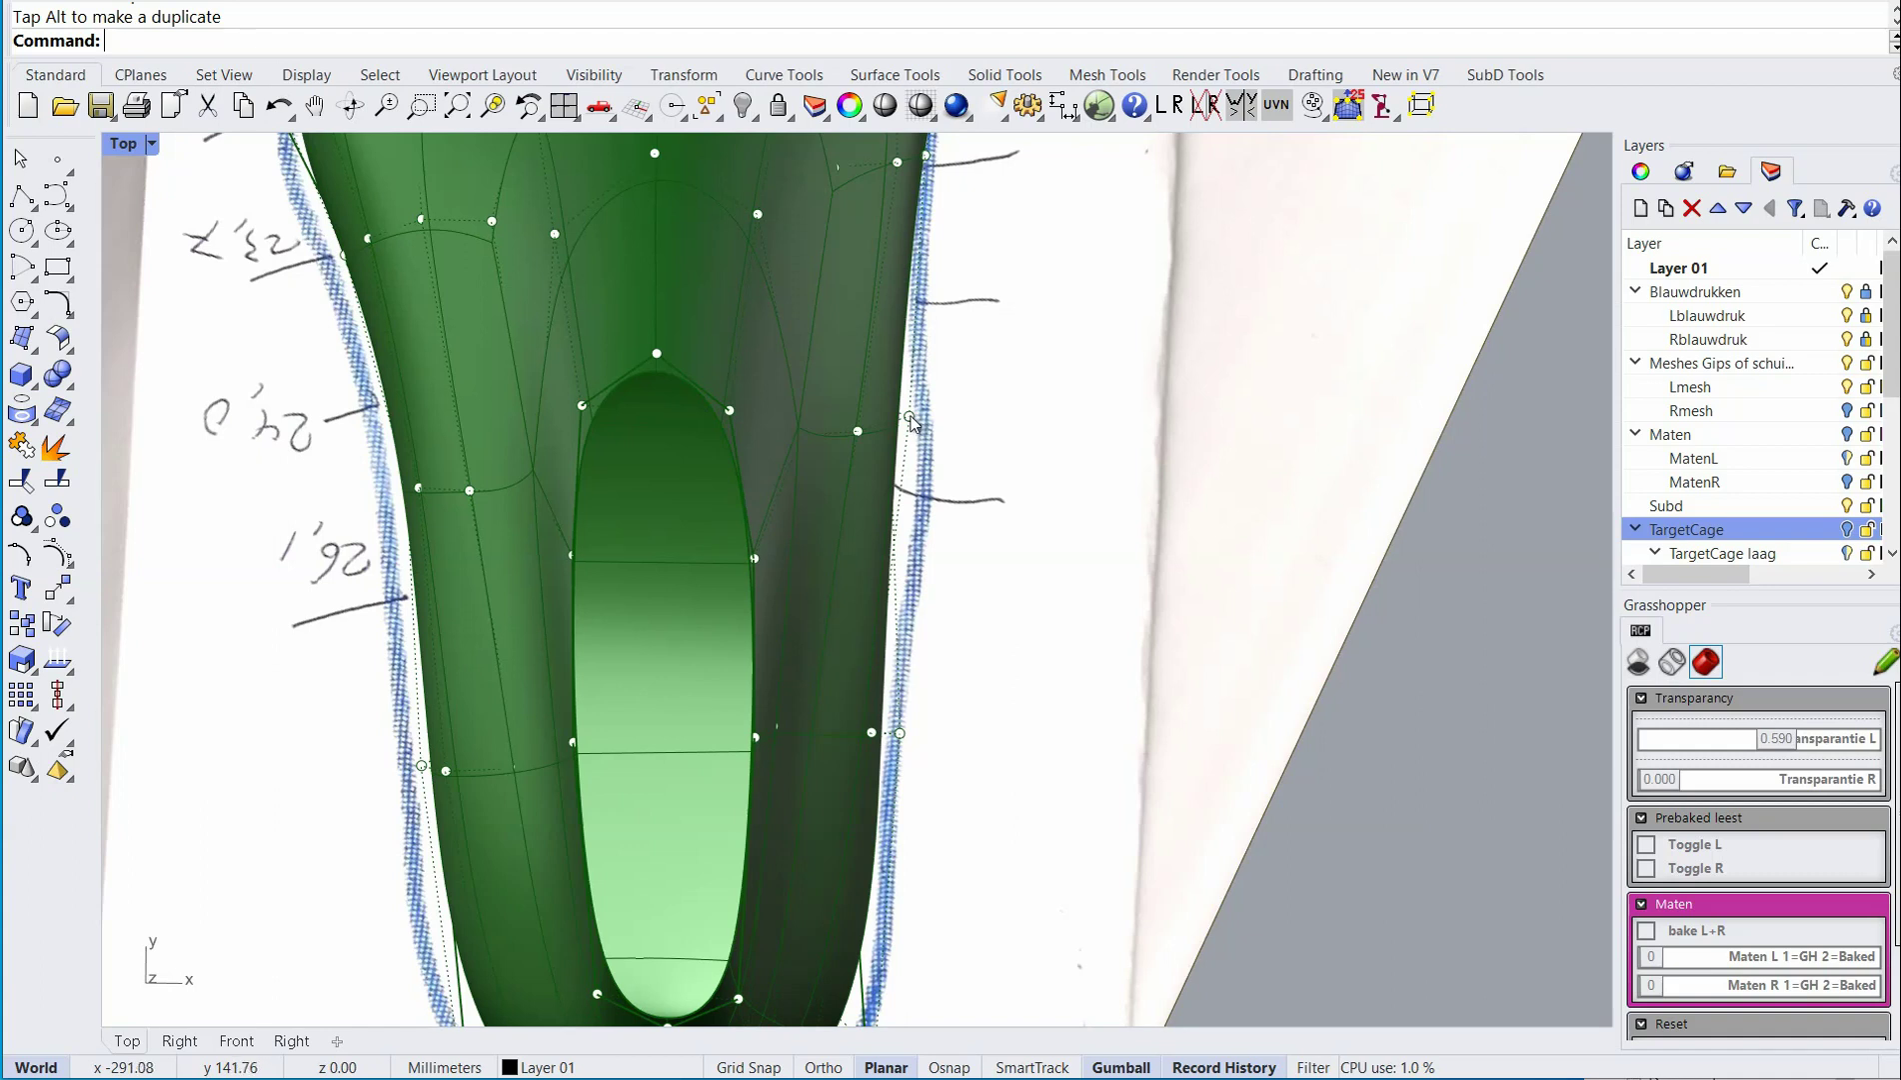
pyautogui.click(911, 417)
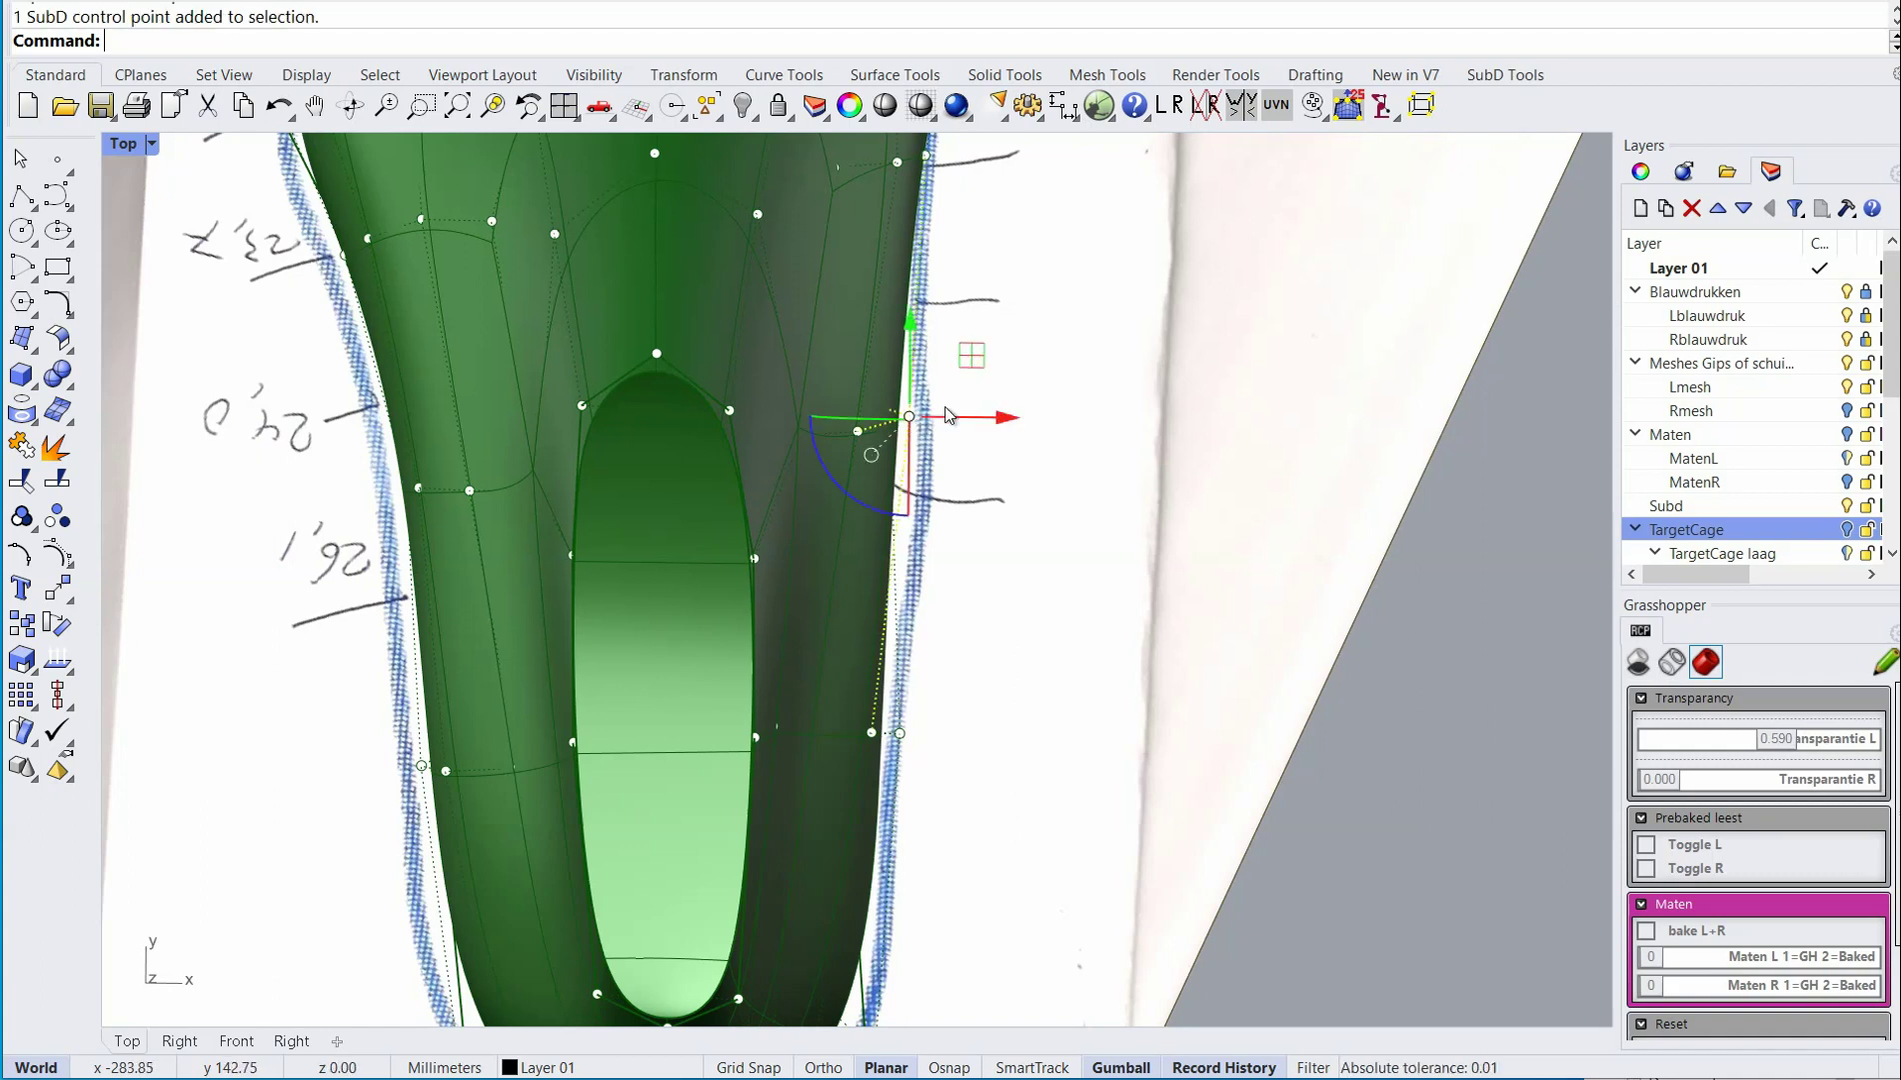
pyautogui.moveTo(968, 418); pyautogui.dragTo(1001, 420)
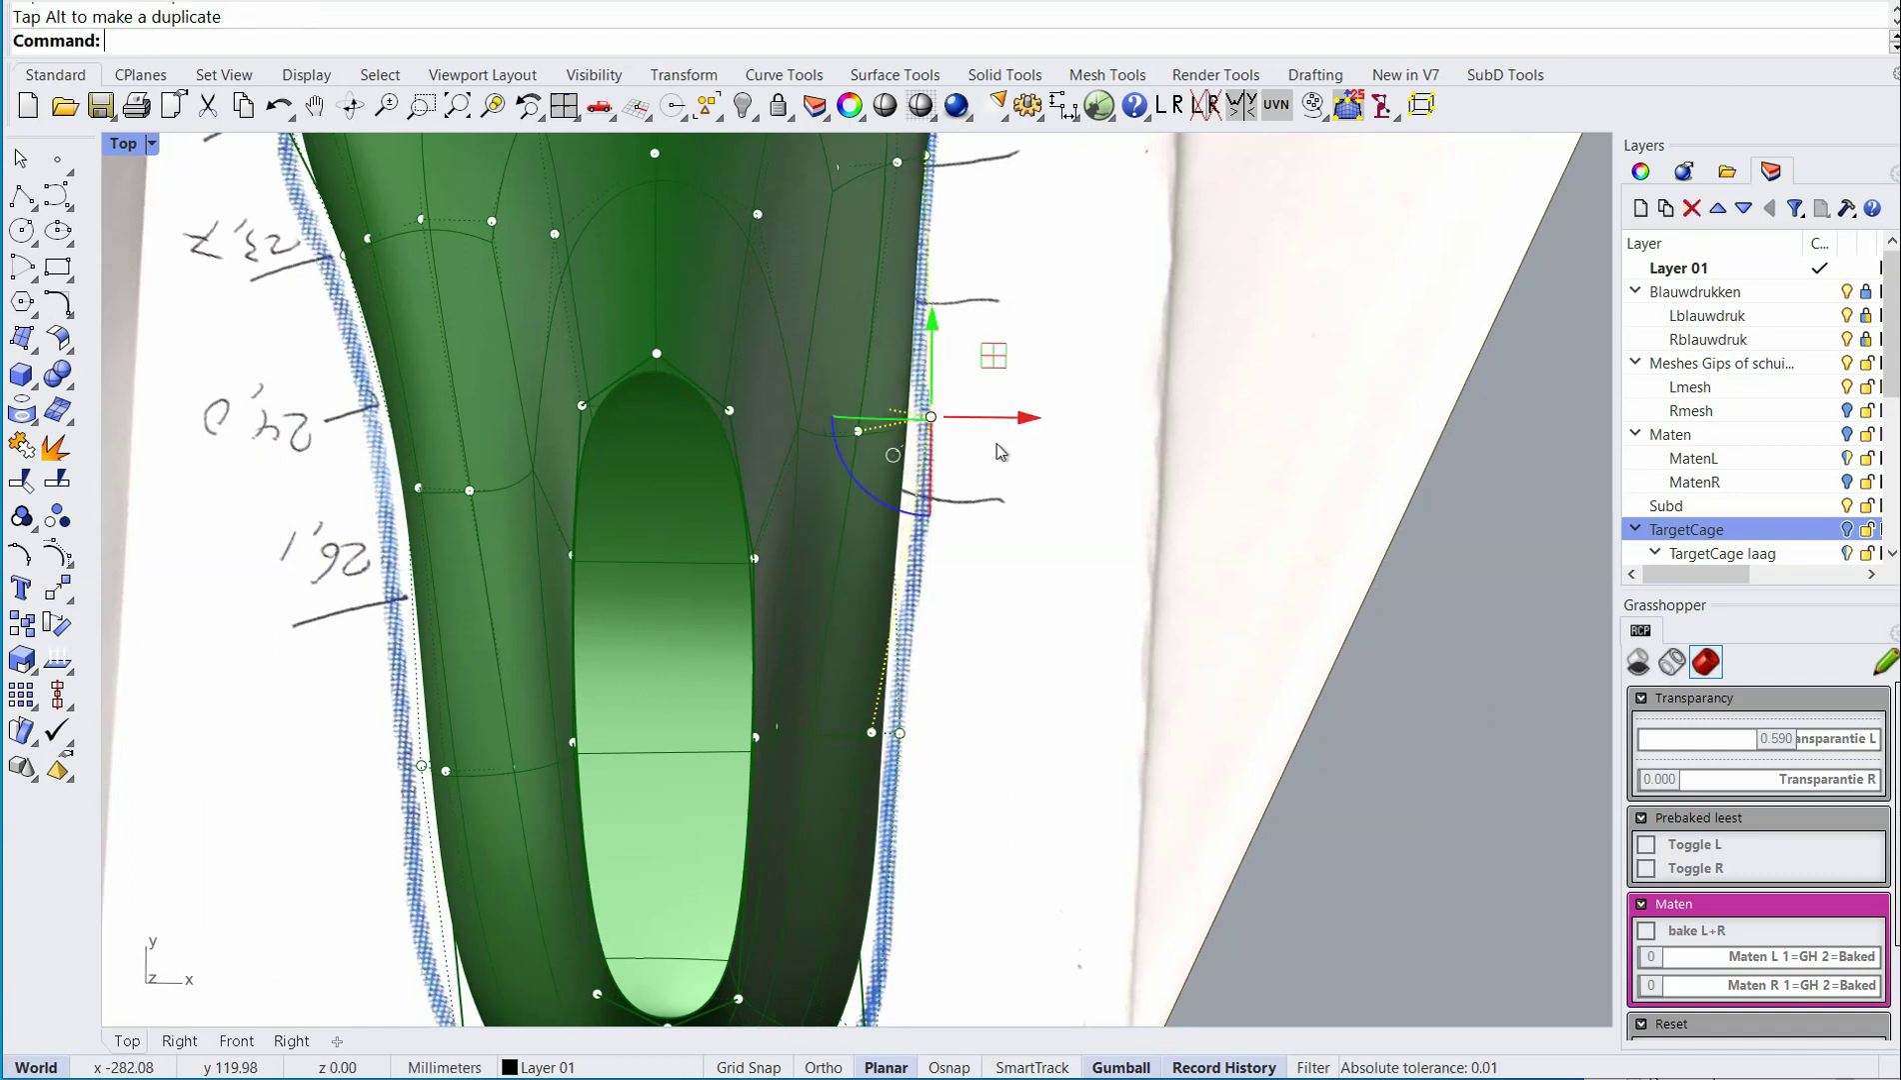
# Fine-tune the same control point's sideways position while viewing the last along its length.
pyautogui.keyDown('ctrl'); pyautogui.keyDown('shift'); pyautogui.moveTo(993, 680); pyautogui.dragTo(989, 400, button='right'); pyautogui.keyUp('shift'); pyautogui.keyUp('ctrl')
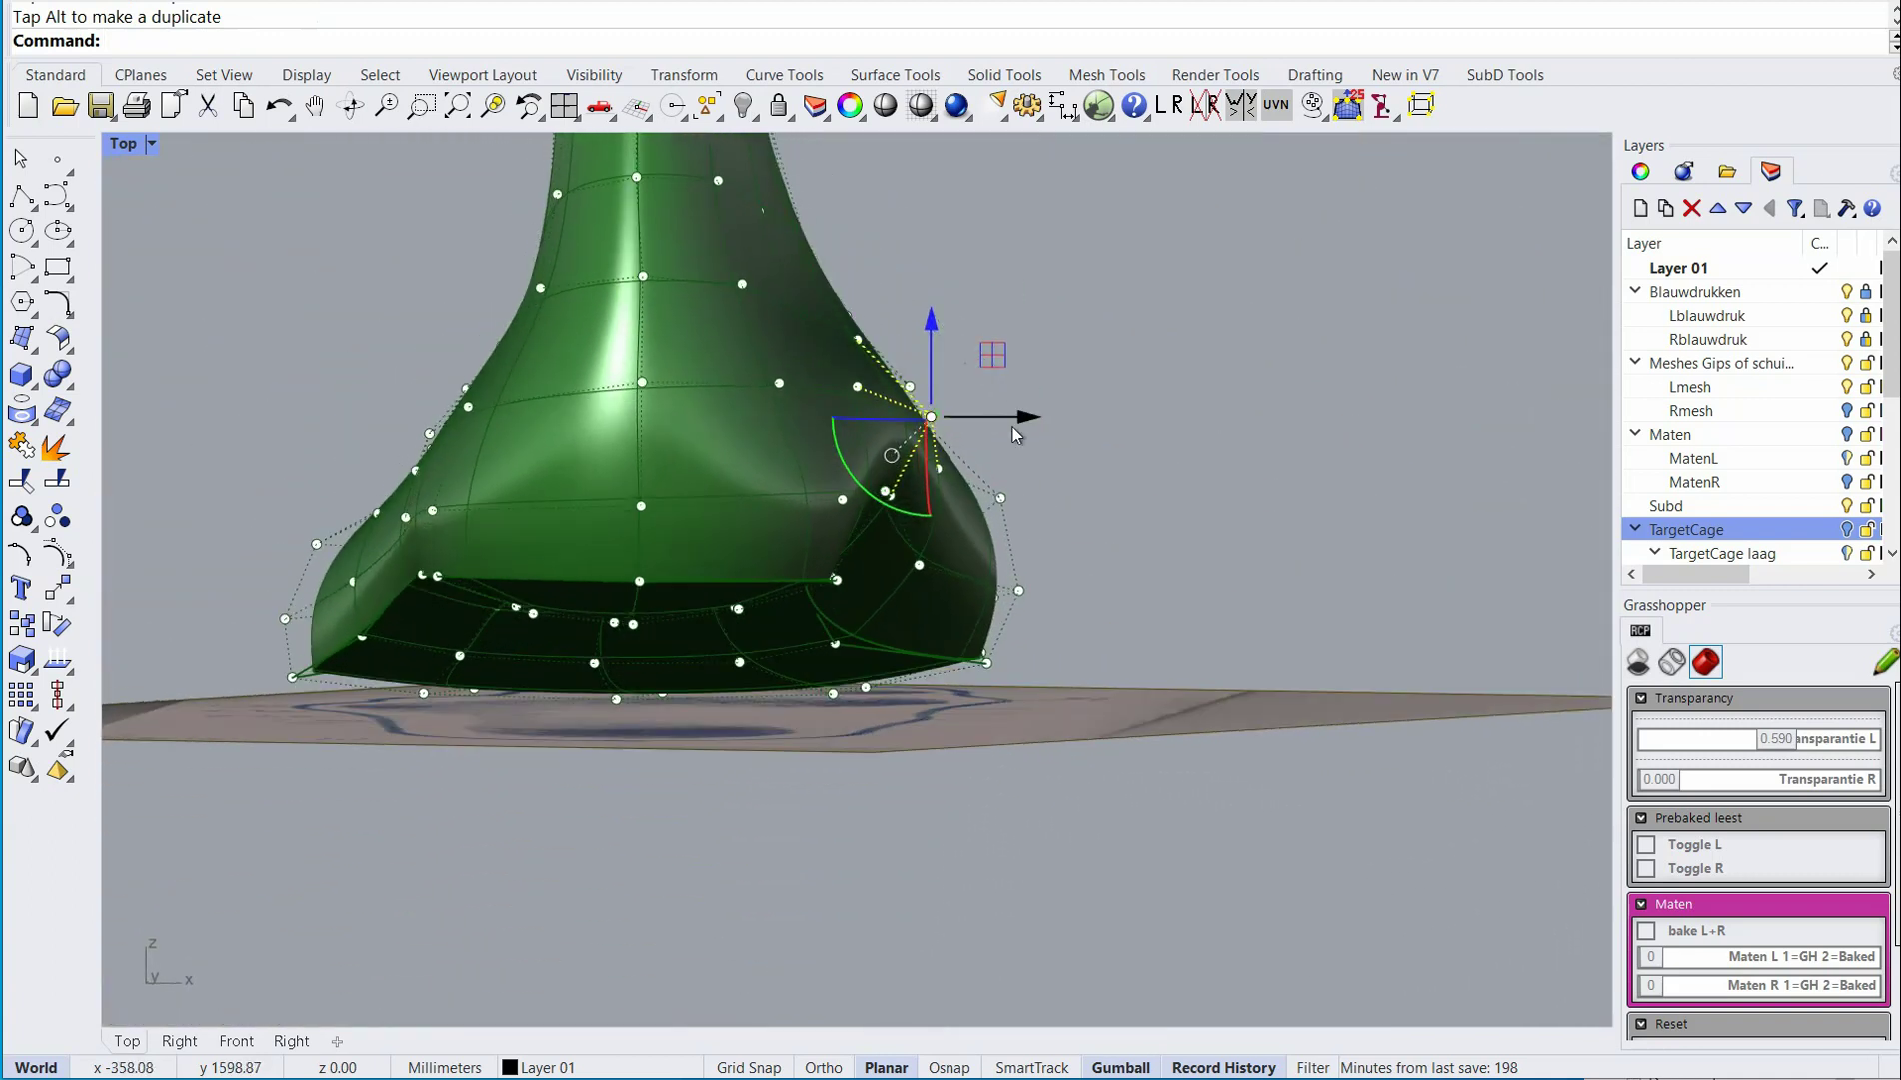
pyautogui.moveTo(1006, 417); pyautogui.dragTo(1054, 421)
pyautogui.moveTo(1032, 422); pyautogui.dragTo(1028, 421)
pyautogui.click(1127, 381)
# Shift the upper control points at the back of the heel slightly backward in the Right view.
pyautogui.moveTo(1128, 381); pyautogui.dragTo(904, 458, button='right')
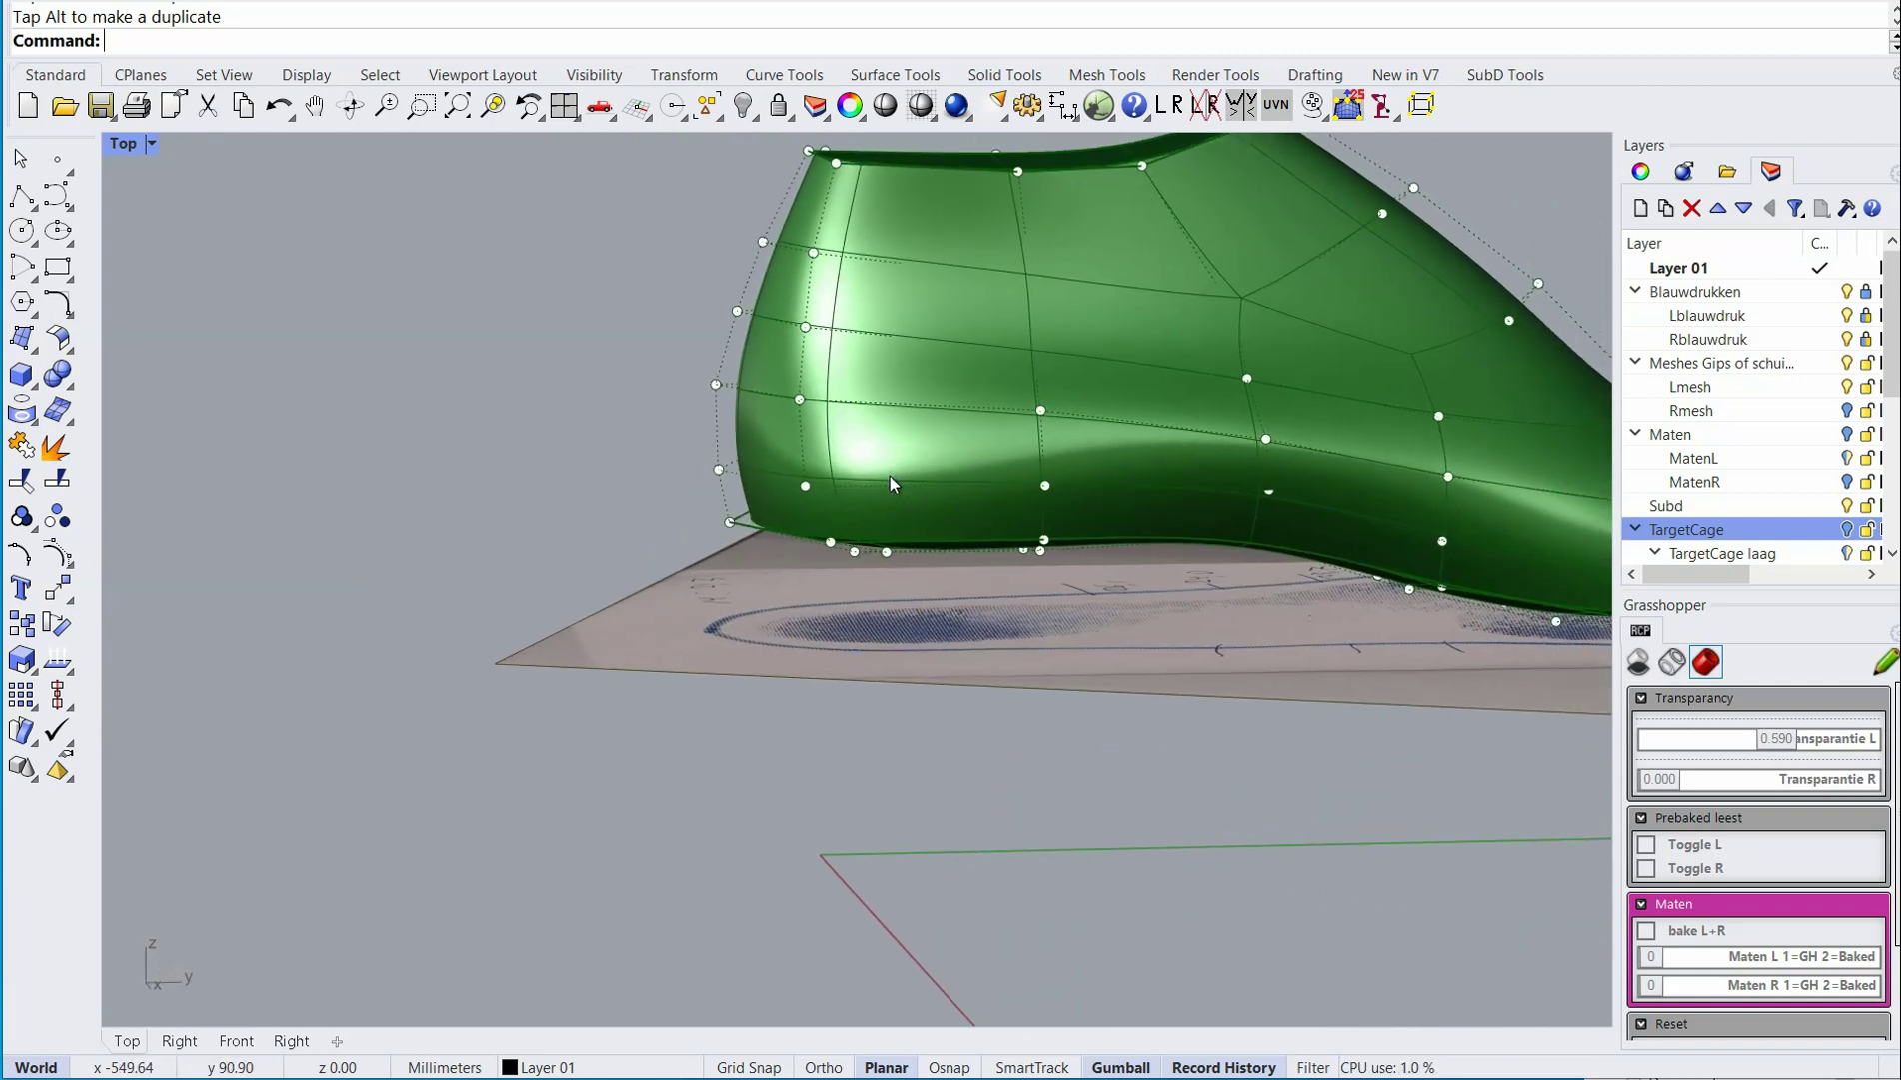
pyautogui.keyDown('shift'); pyautogui.moveTo(863, 390); pyautogui.dragTo(665, 567, button='right'); pyautogui.keyUp('shift')
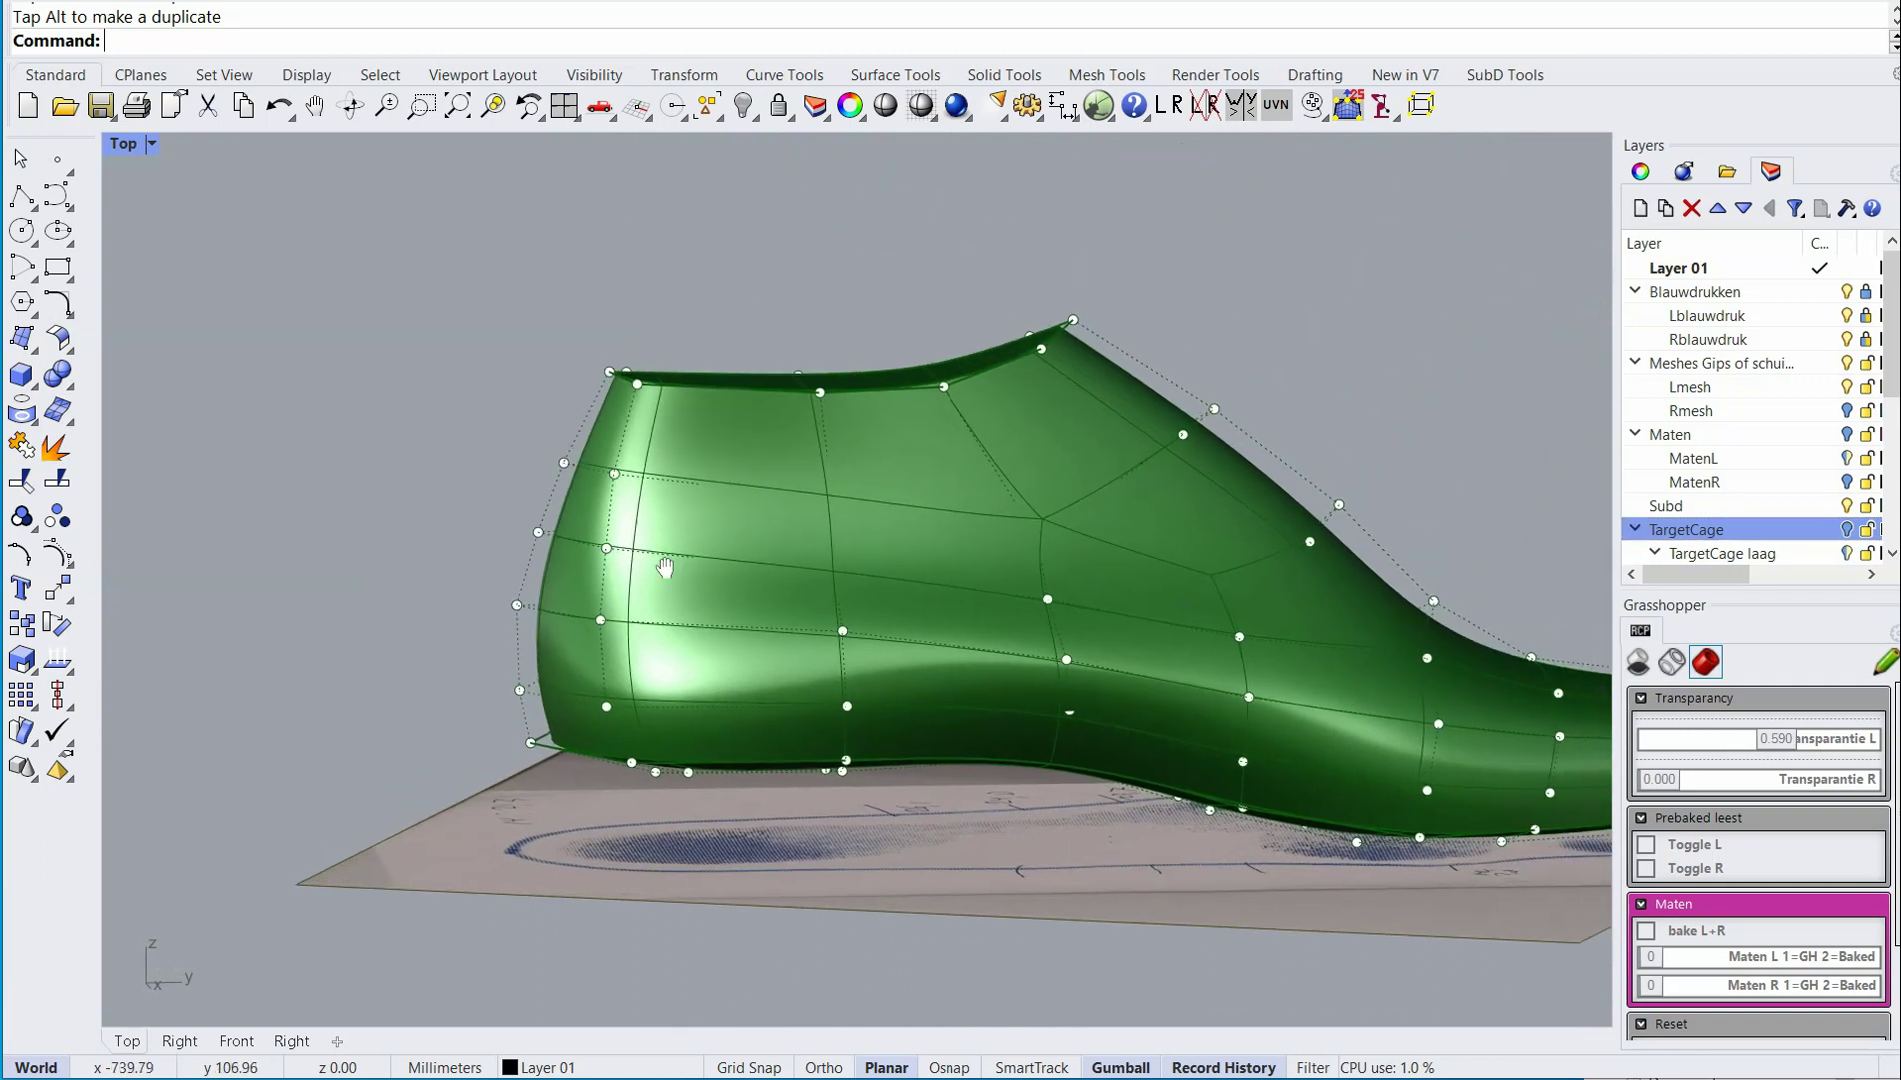
pyautogui.click(596, 114)
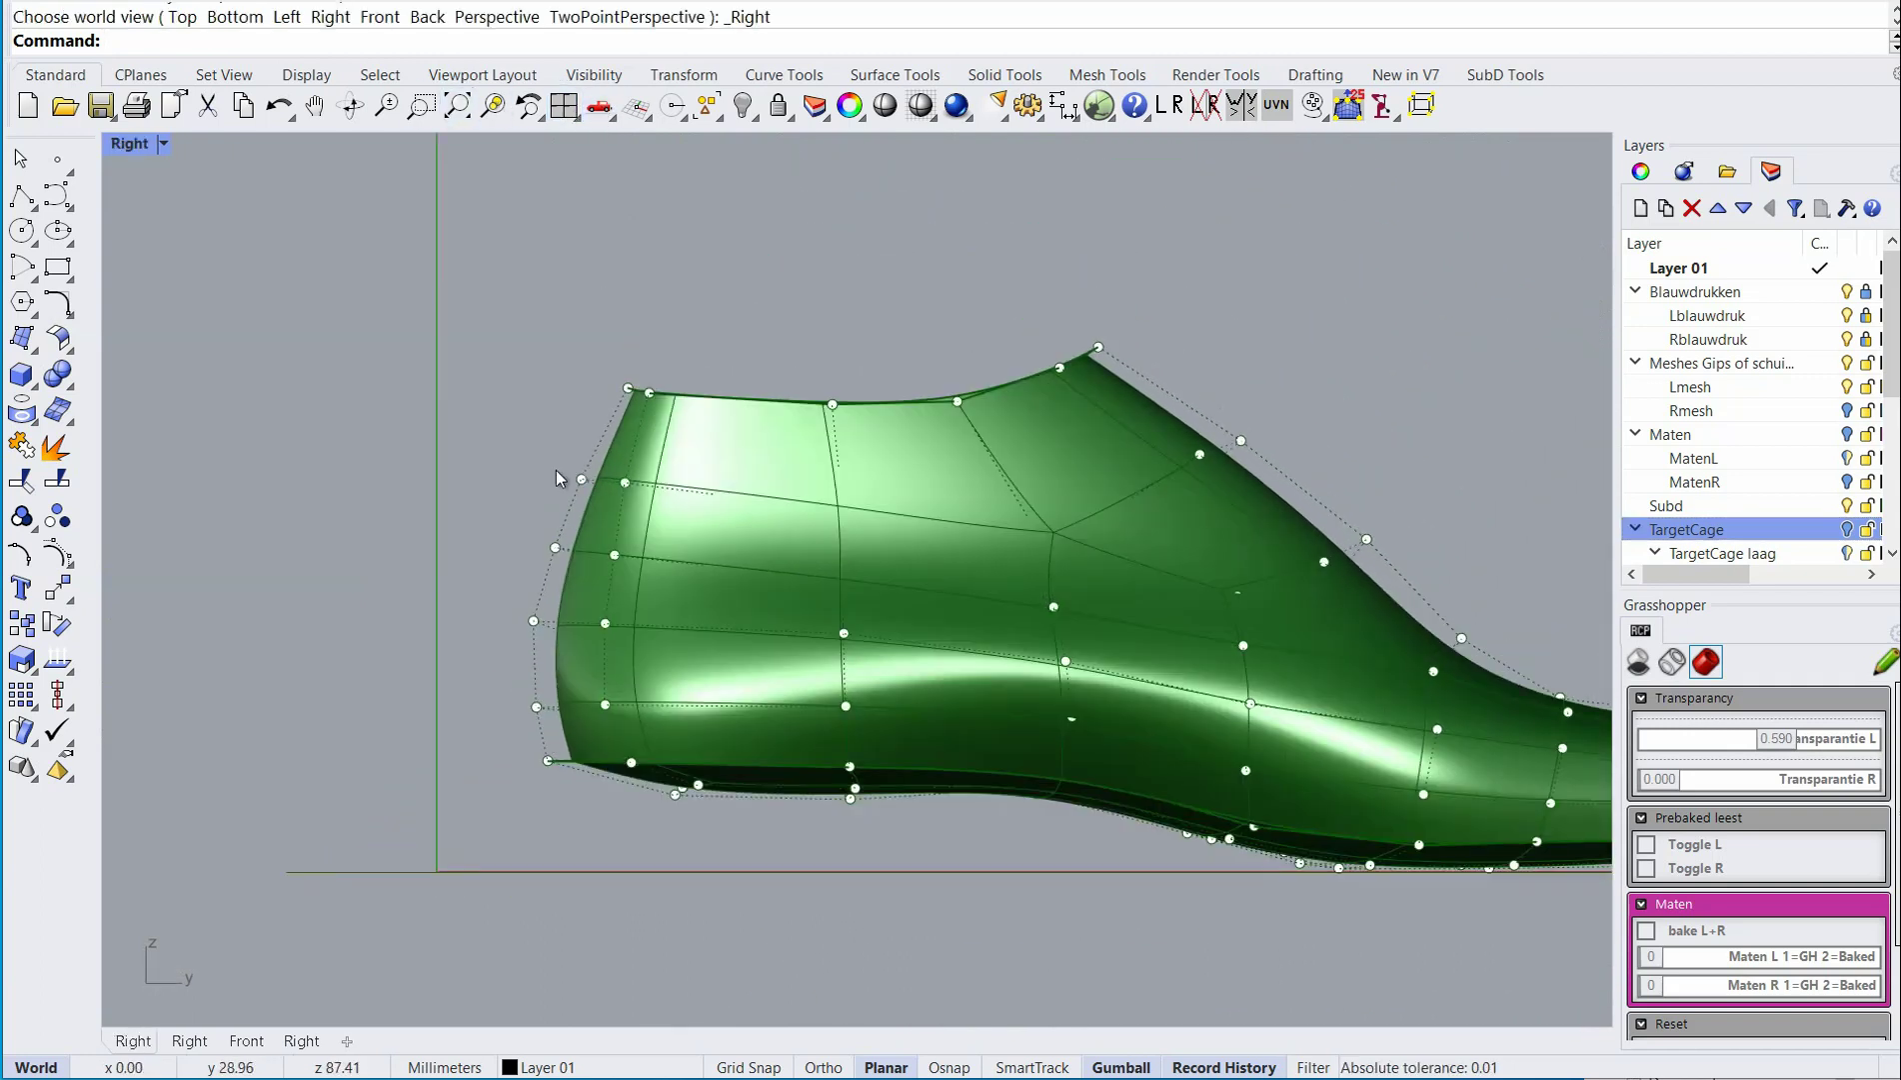
pyautogui.keyDown('ctrl'); pyautogui.moveTo(558, 478); pyautogui.dragTo(640, 405, button='right'); pyautogui.keyUp('ctrl')
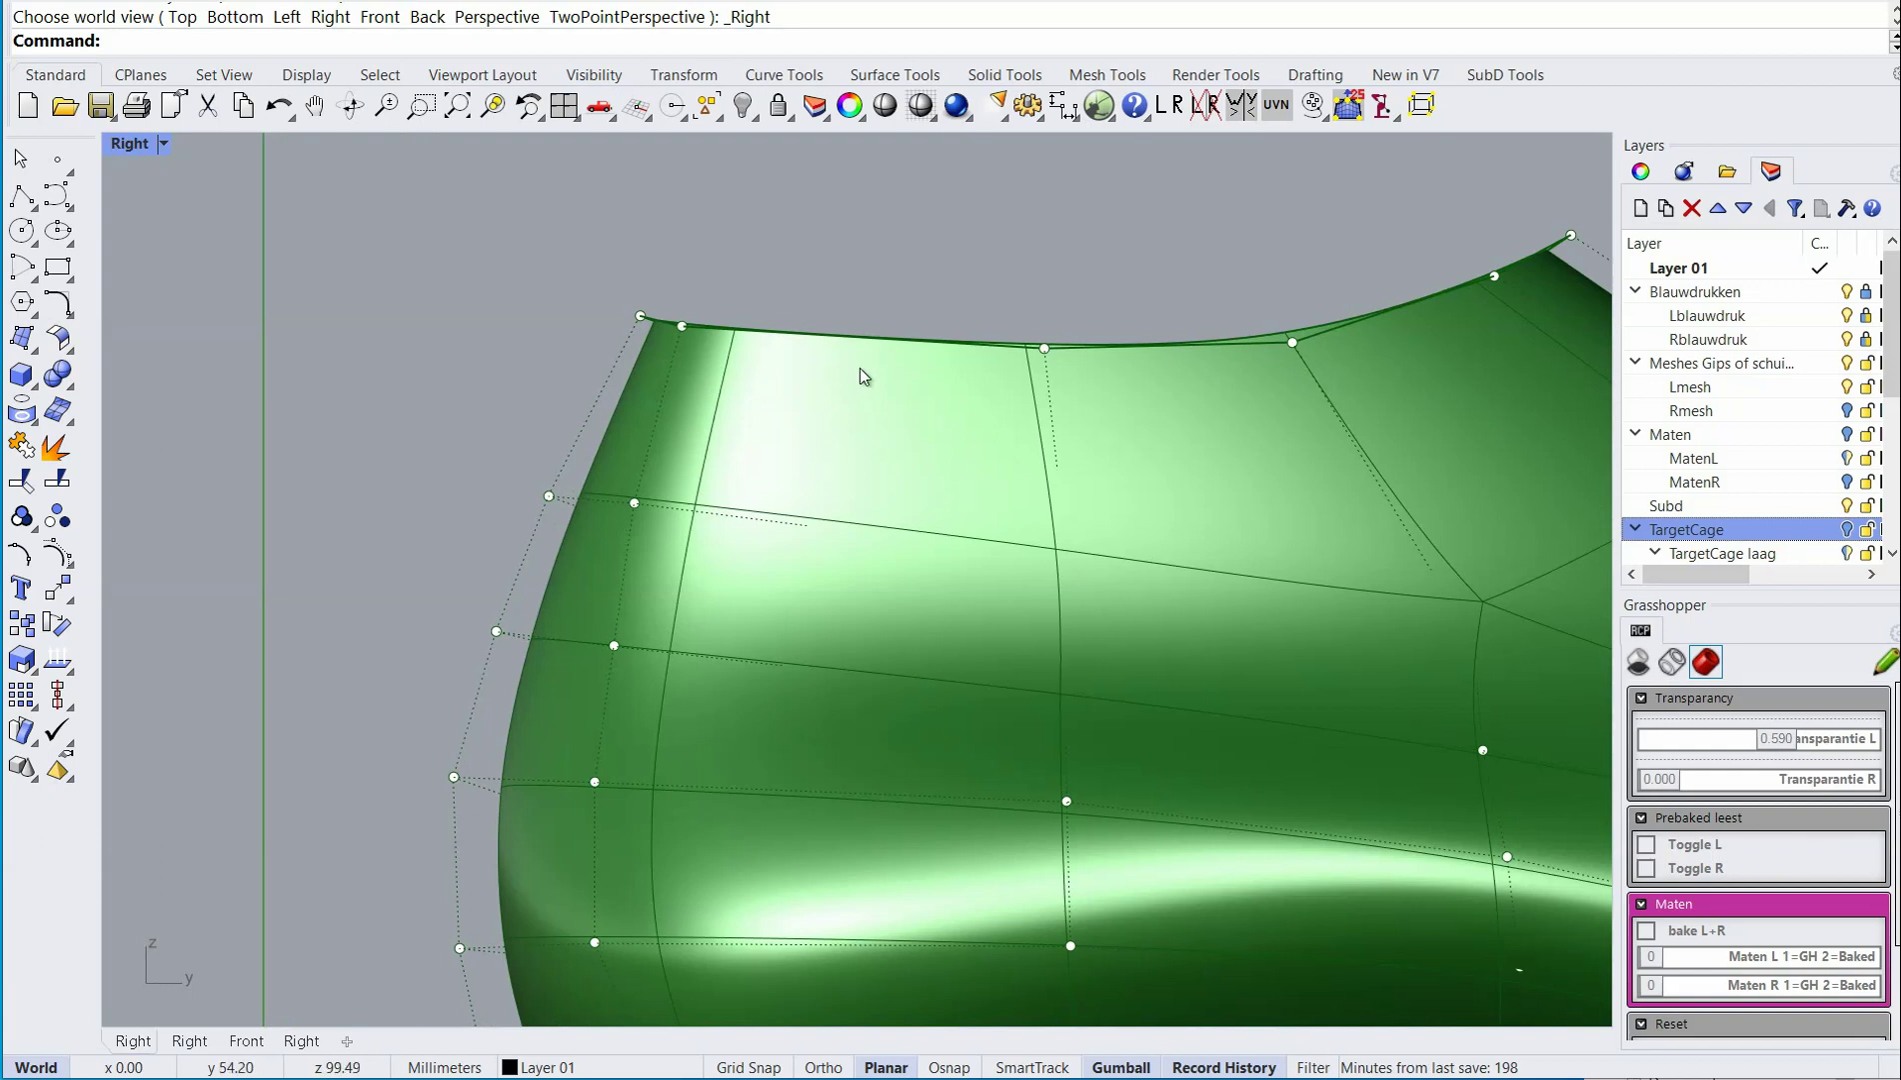
pyautogui.keyDown('ctrl'); pyautogui.moveTo(540, 478); pyautogui.dragTo(522, 505, button='right'); pyautogui.keyUp('ctrl')
pyautogui.moveTo(616, 460); pyautogui.dragTo(592, 482, button='right')
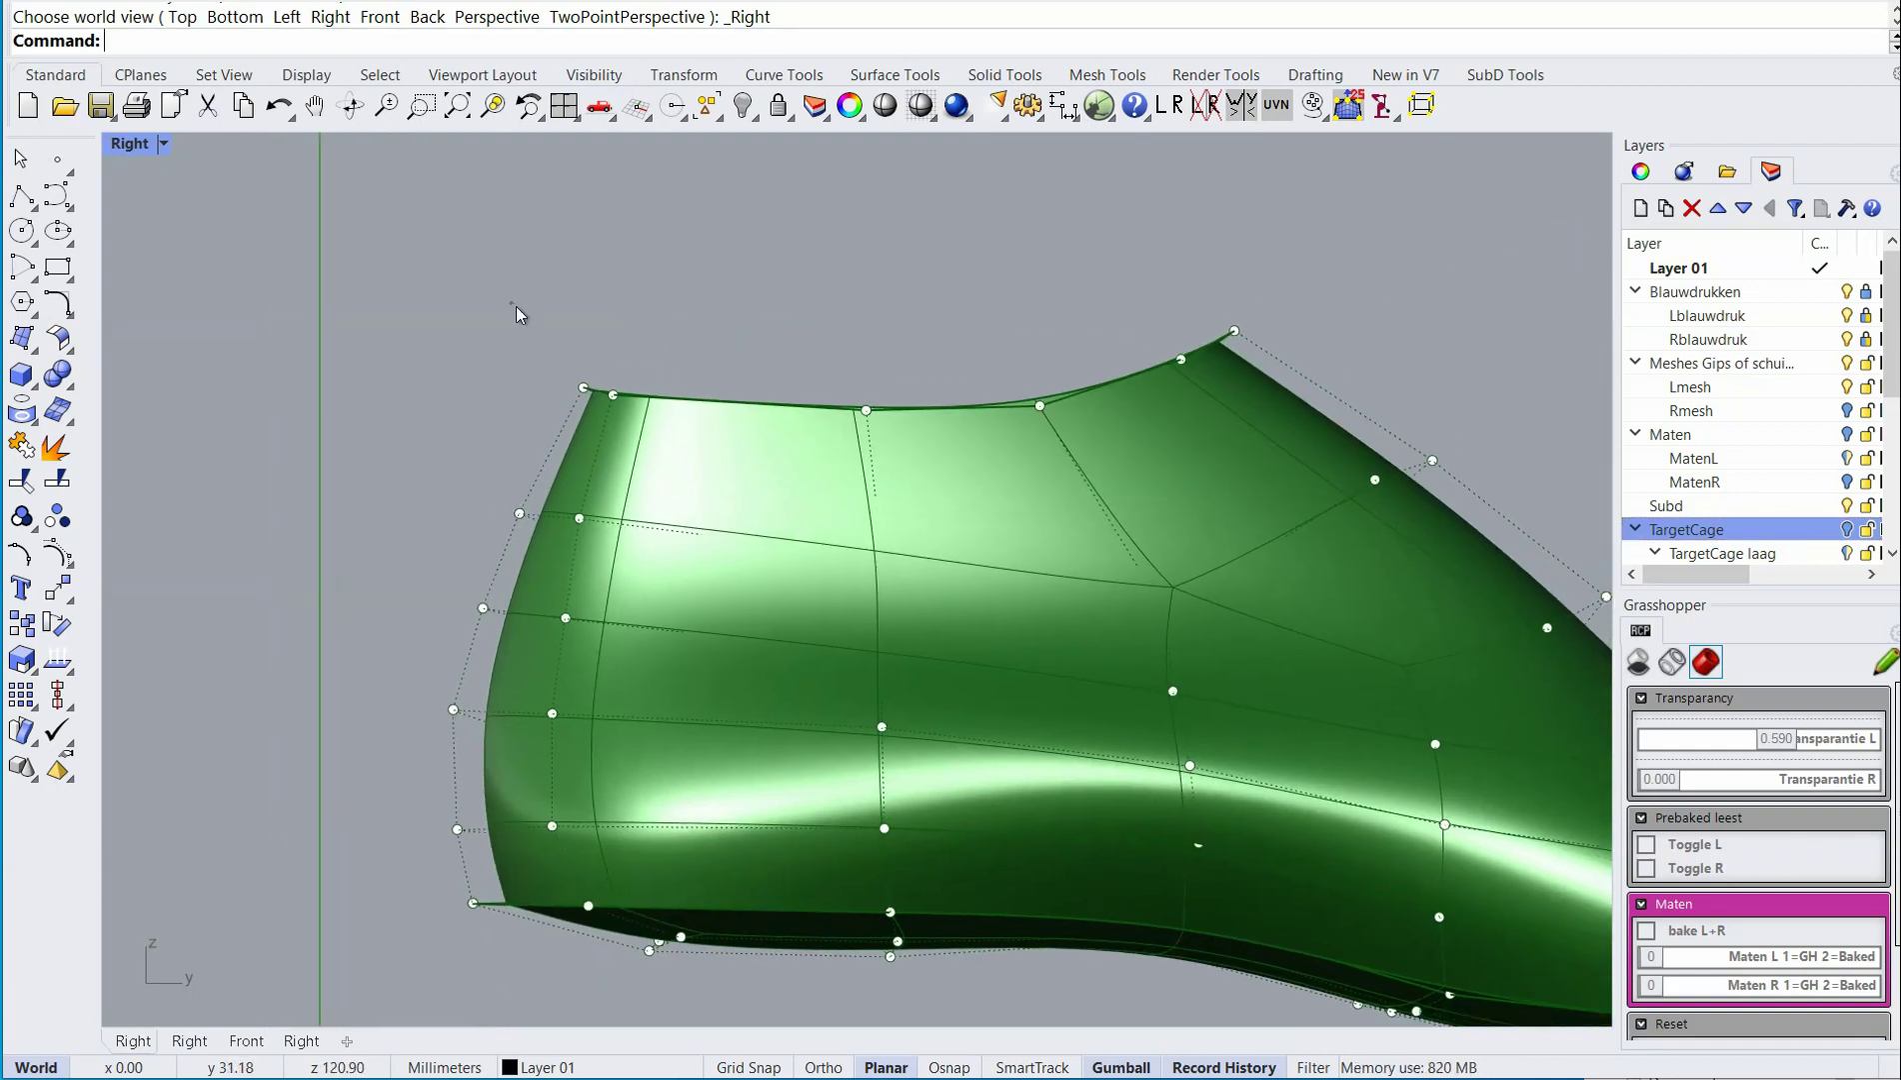
pyautogui.moveTo(516, 306); pyautogui.dragTo(686, 400)
pyautogui.moveTo(596, 539); pyautogui.dragTo(635, 523)
pyautogui.click(334, 575)
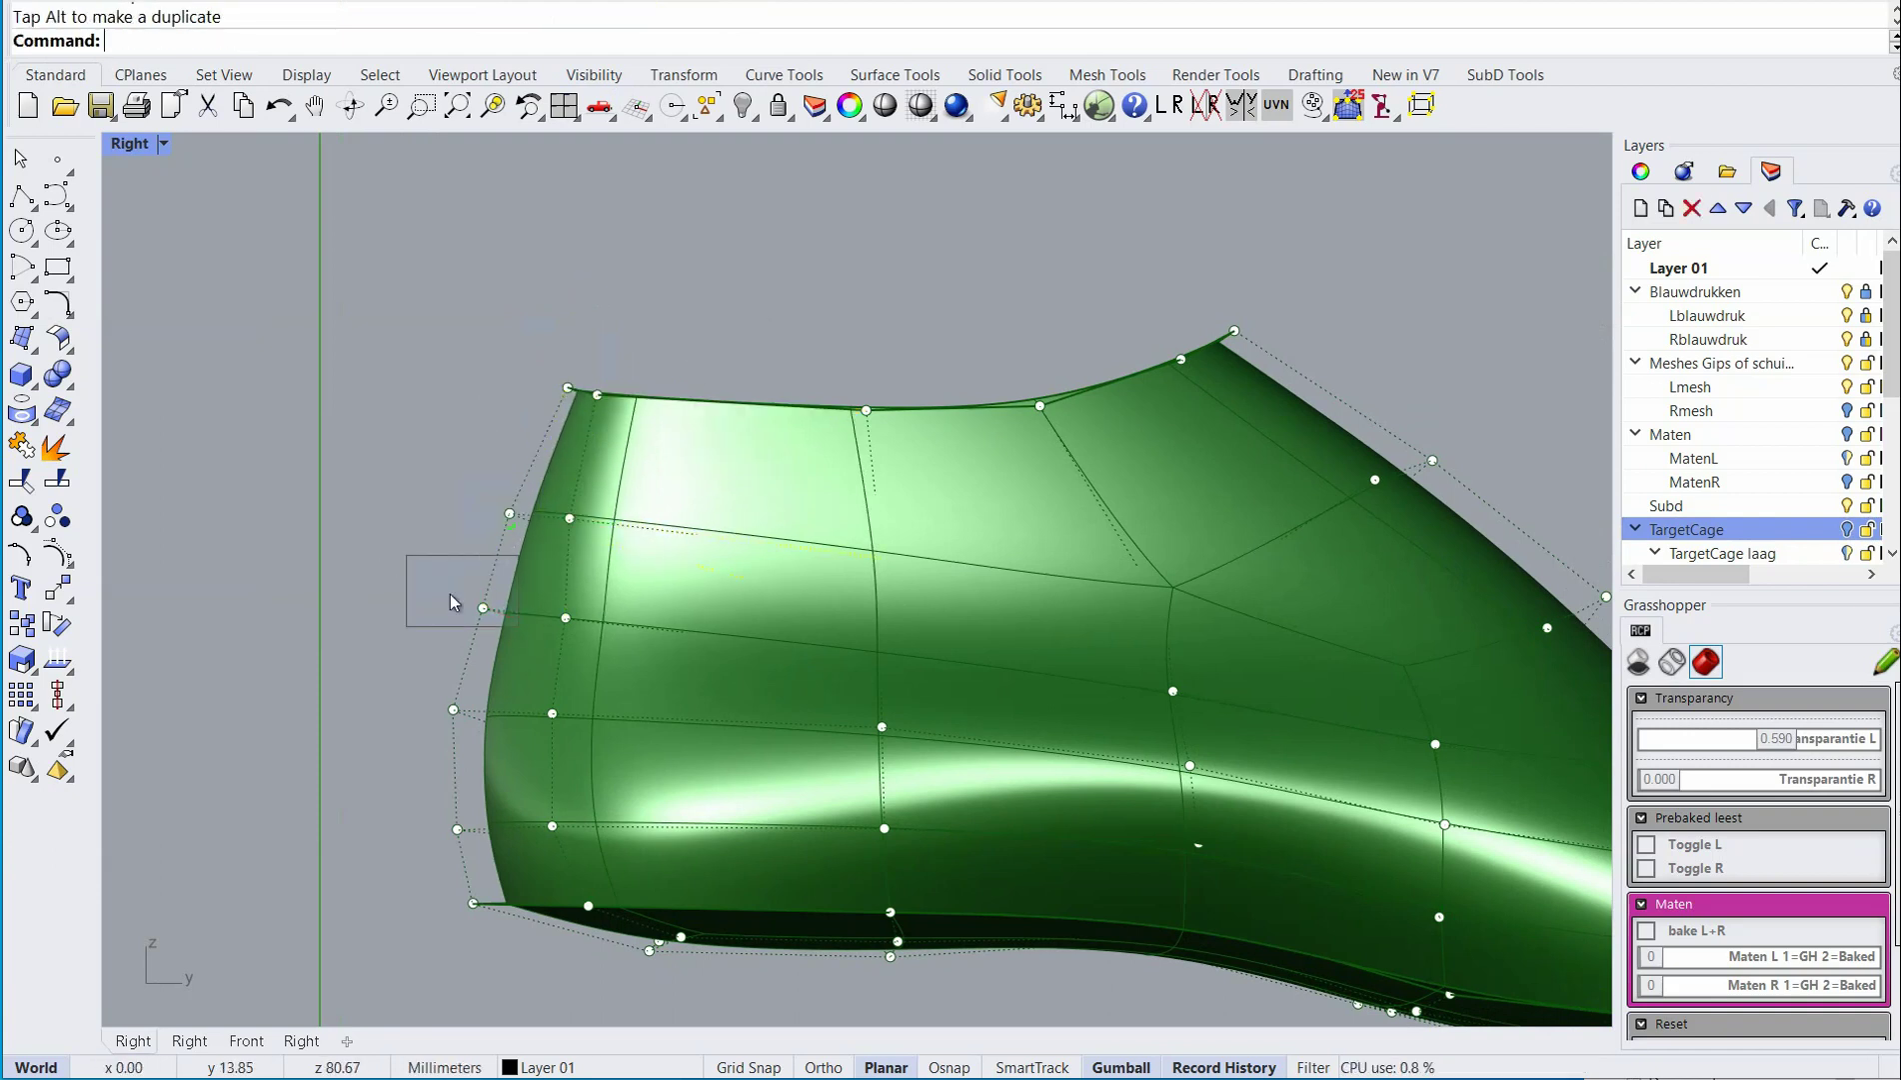
pyautogui.moveTo(450, 594); pyautogui.dragTo(606, 618)
pyautogui.click(471, 501)
# Check the reshaped last against the blueprint outline and turn off its control points.
pyautogui.scroll(-10, 621, 376)
pyautogui.keyDown('ctrl'); pyautogui.keyDown('shift'); pyautogui.moveTo(827, 429); pyautogui.dragTo(1080, 730, button='right'); pyautogui.keyUp('shift'); pyautogui.keyUp('ctrl')
pyautogui.scroll(7, 672, 624)
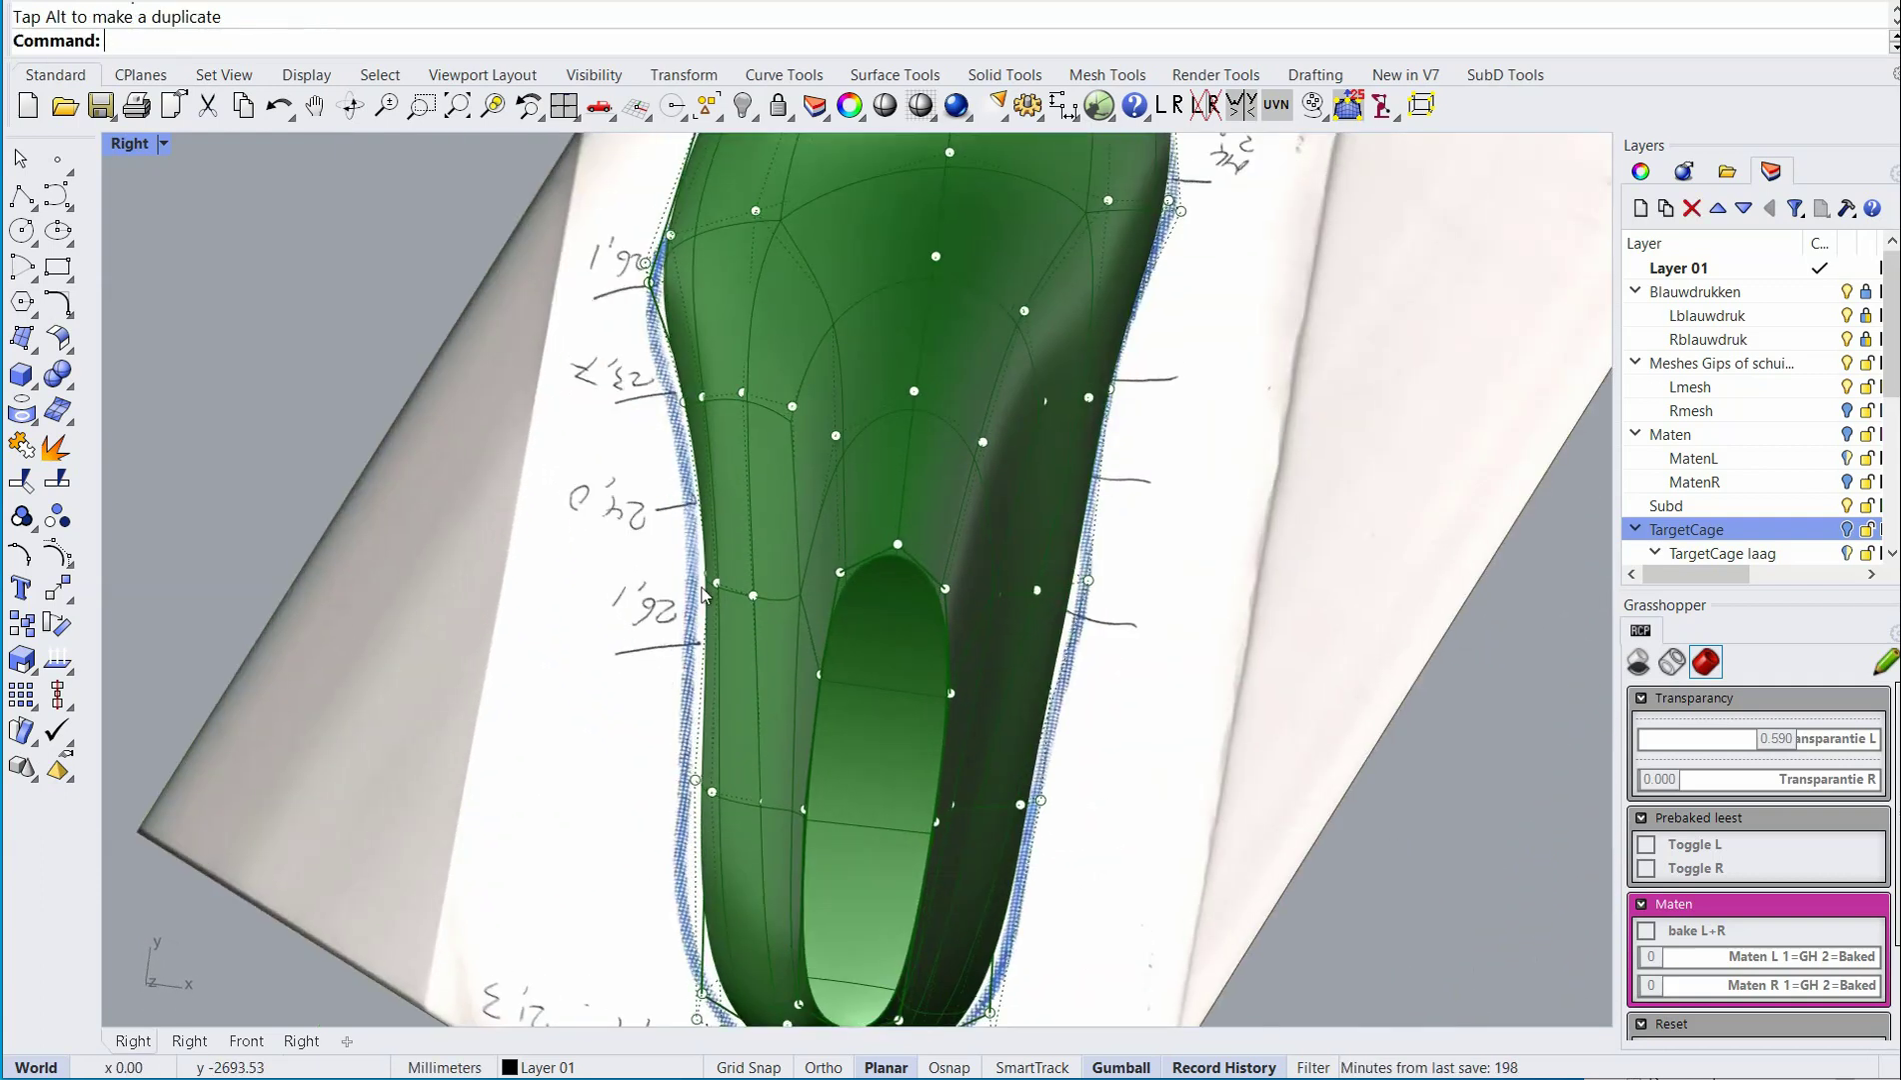
pyautogui.scroll(-5, 702, 595)
pyautogui.scroll(2, 747, 585)
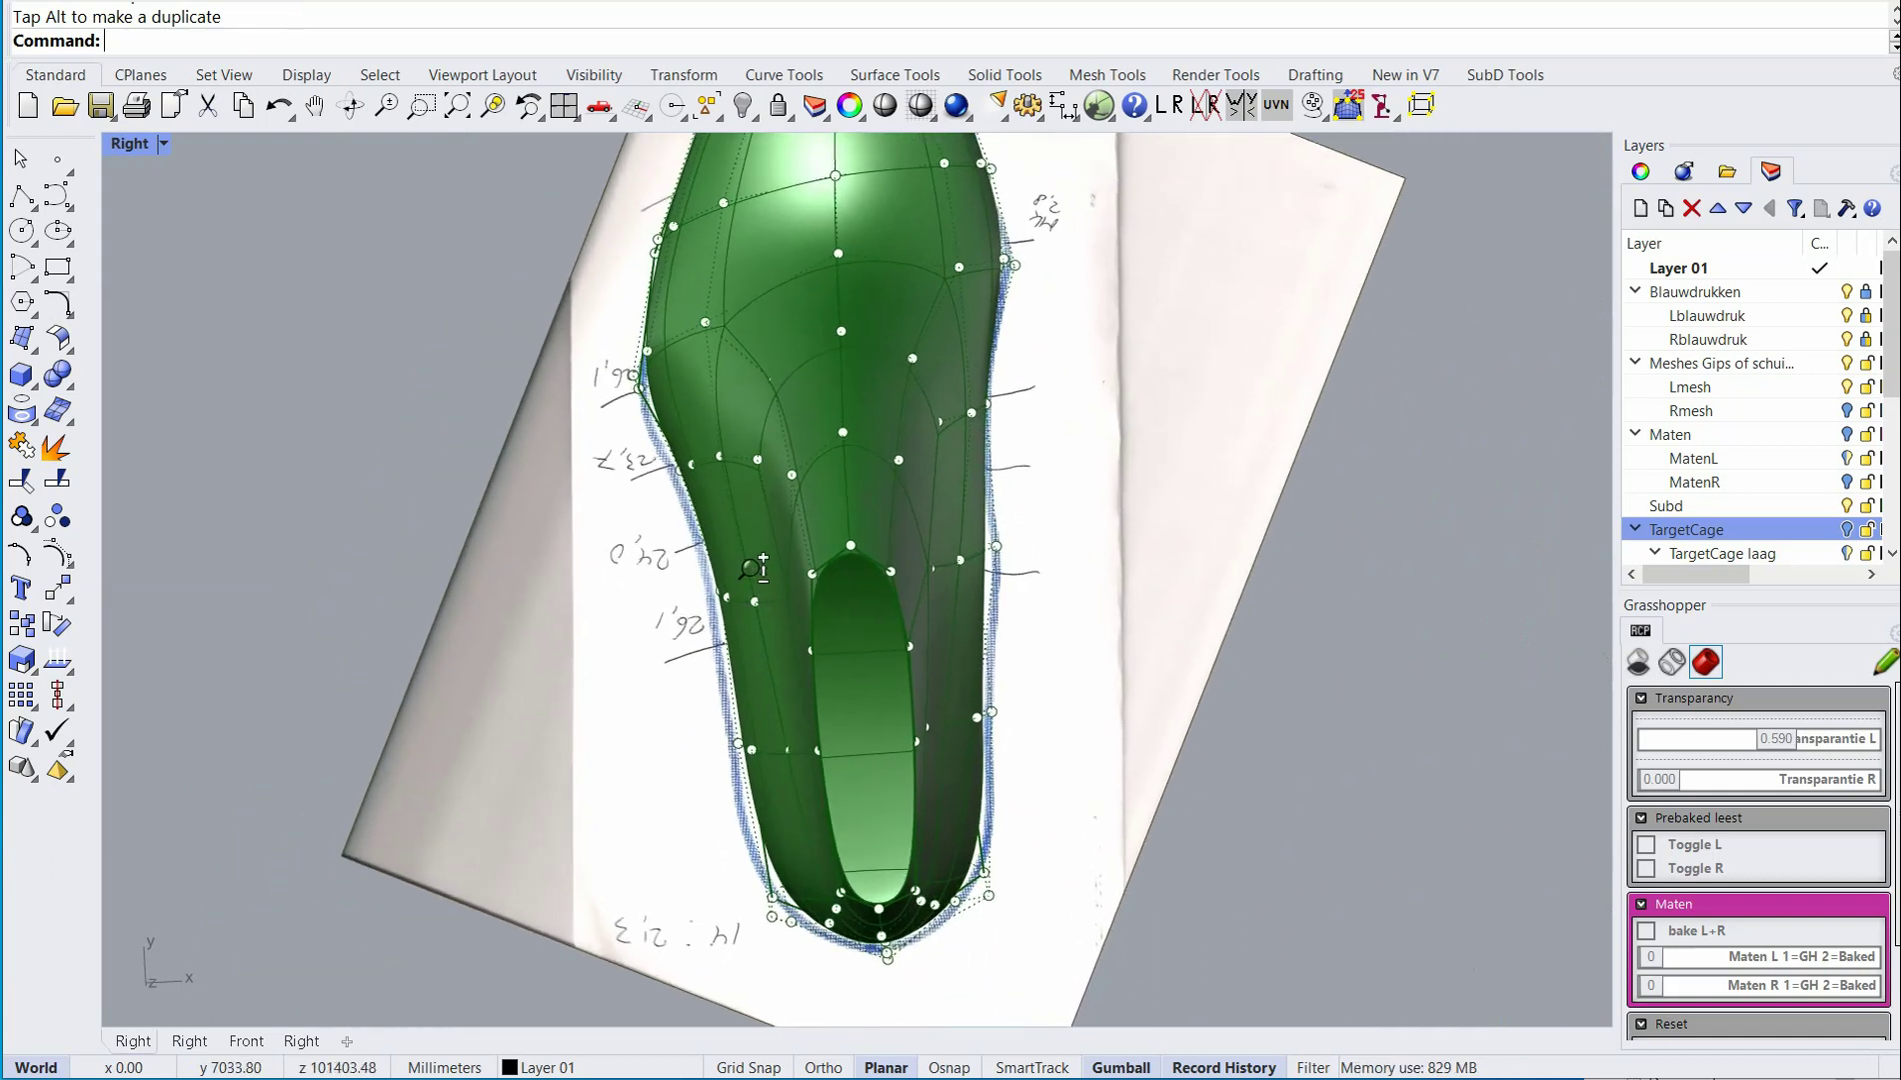
pyautogui.moveTo(820, 526); pyautogui.dragTo(724, 597, button='right')
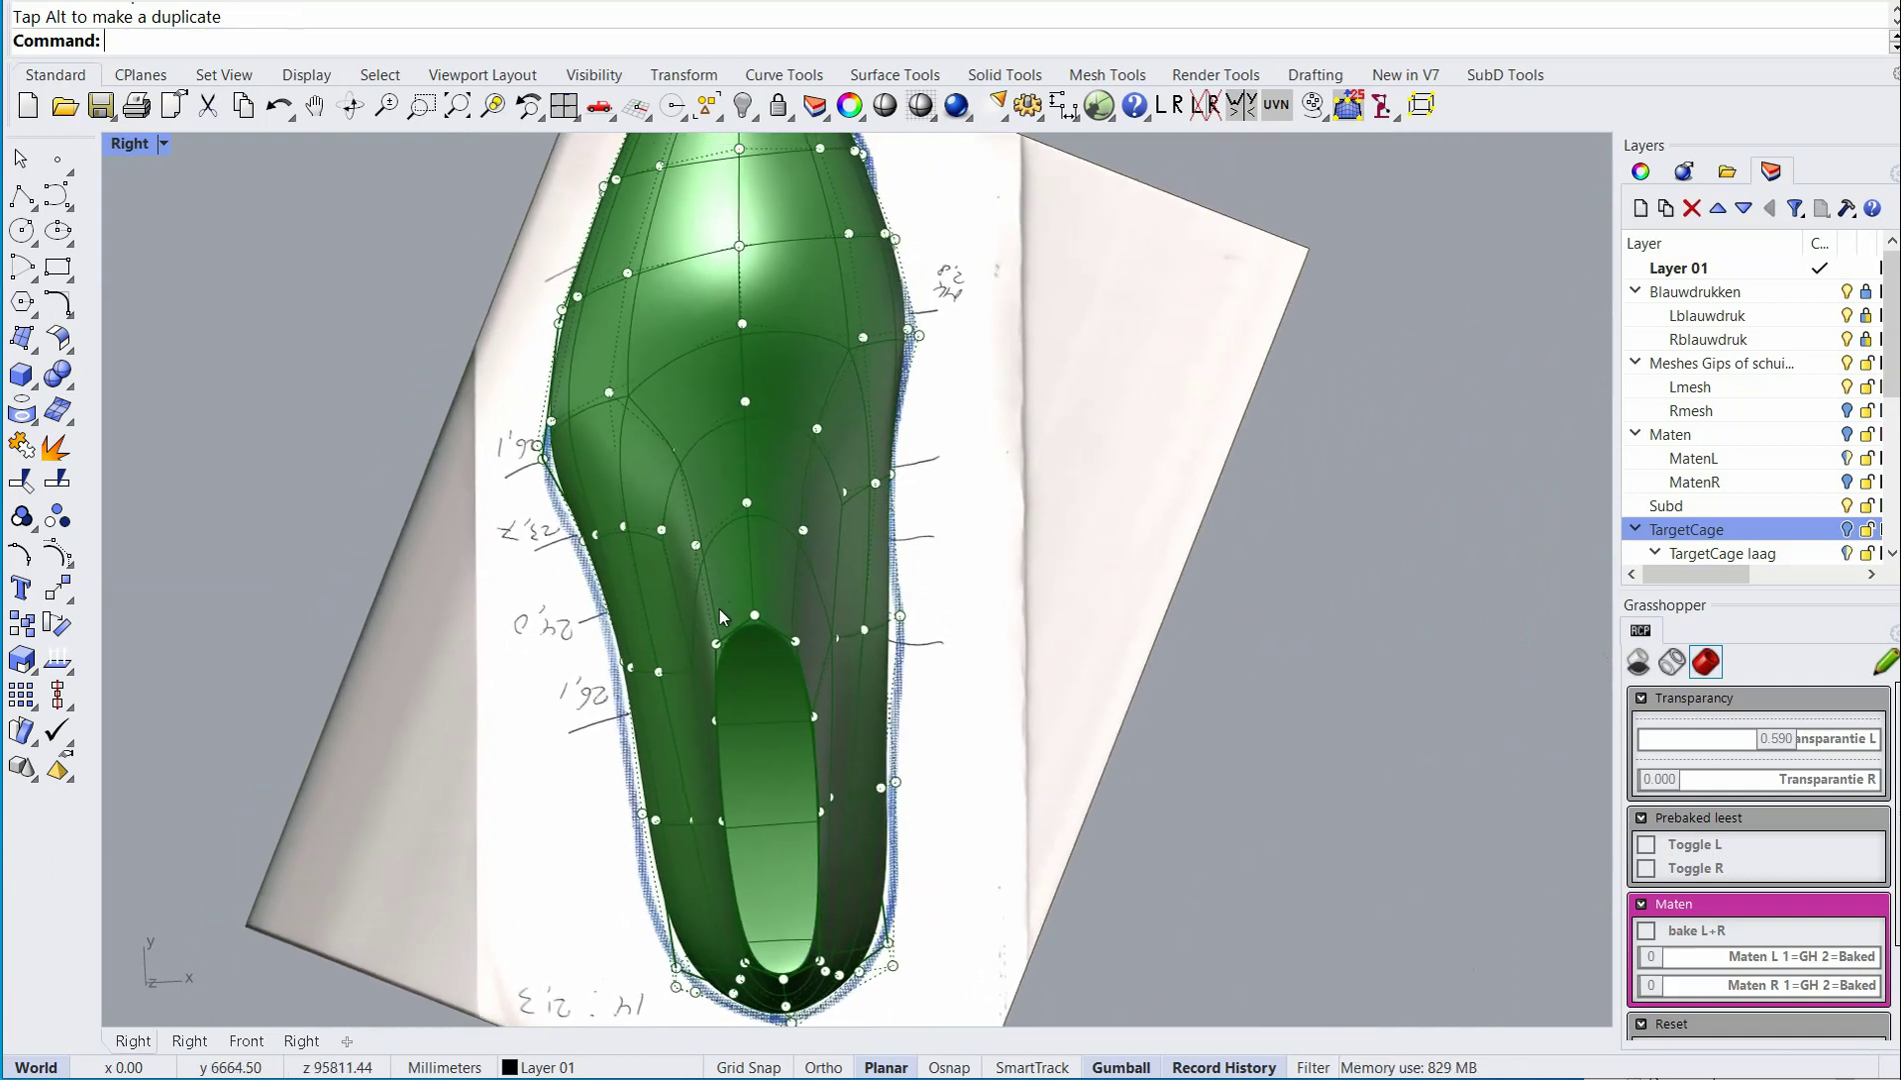
pyautogui.press('Escape')
pyautogui.keyDown('ctrl'); pyautogui.keyDown('shift'); pyautogui.moveTo(649, 654); pyautogui.dragTo(901, 618, button='right'); pyautogui.keyUp('shift'); pyautogui.keyUp('ctrl')
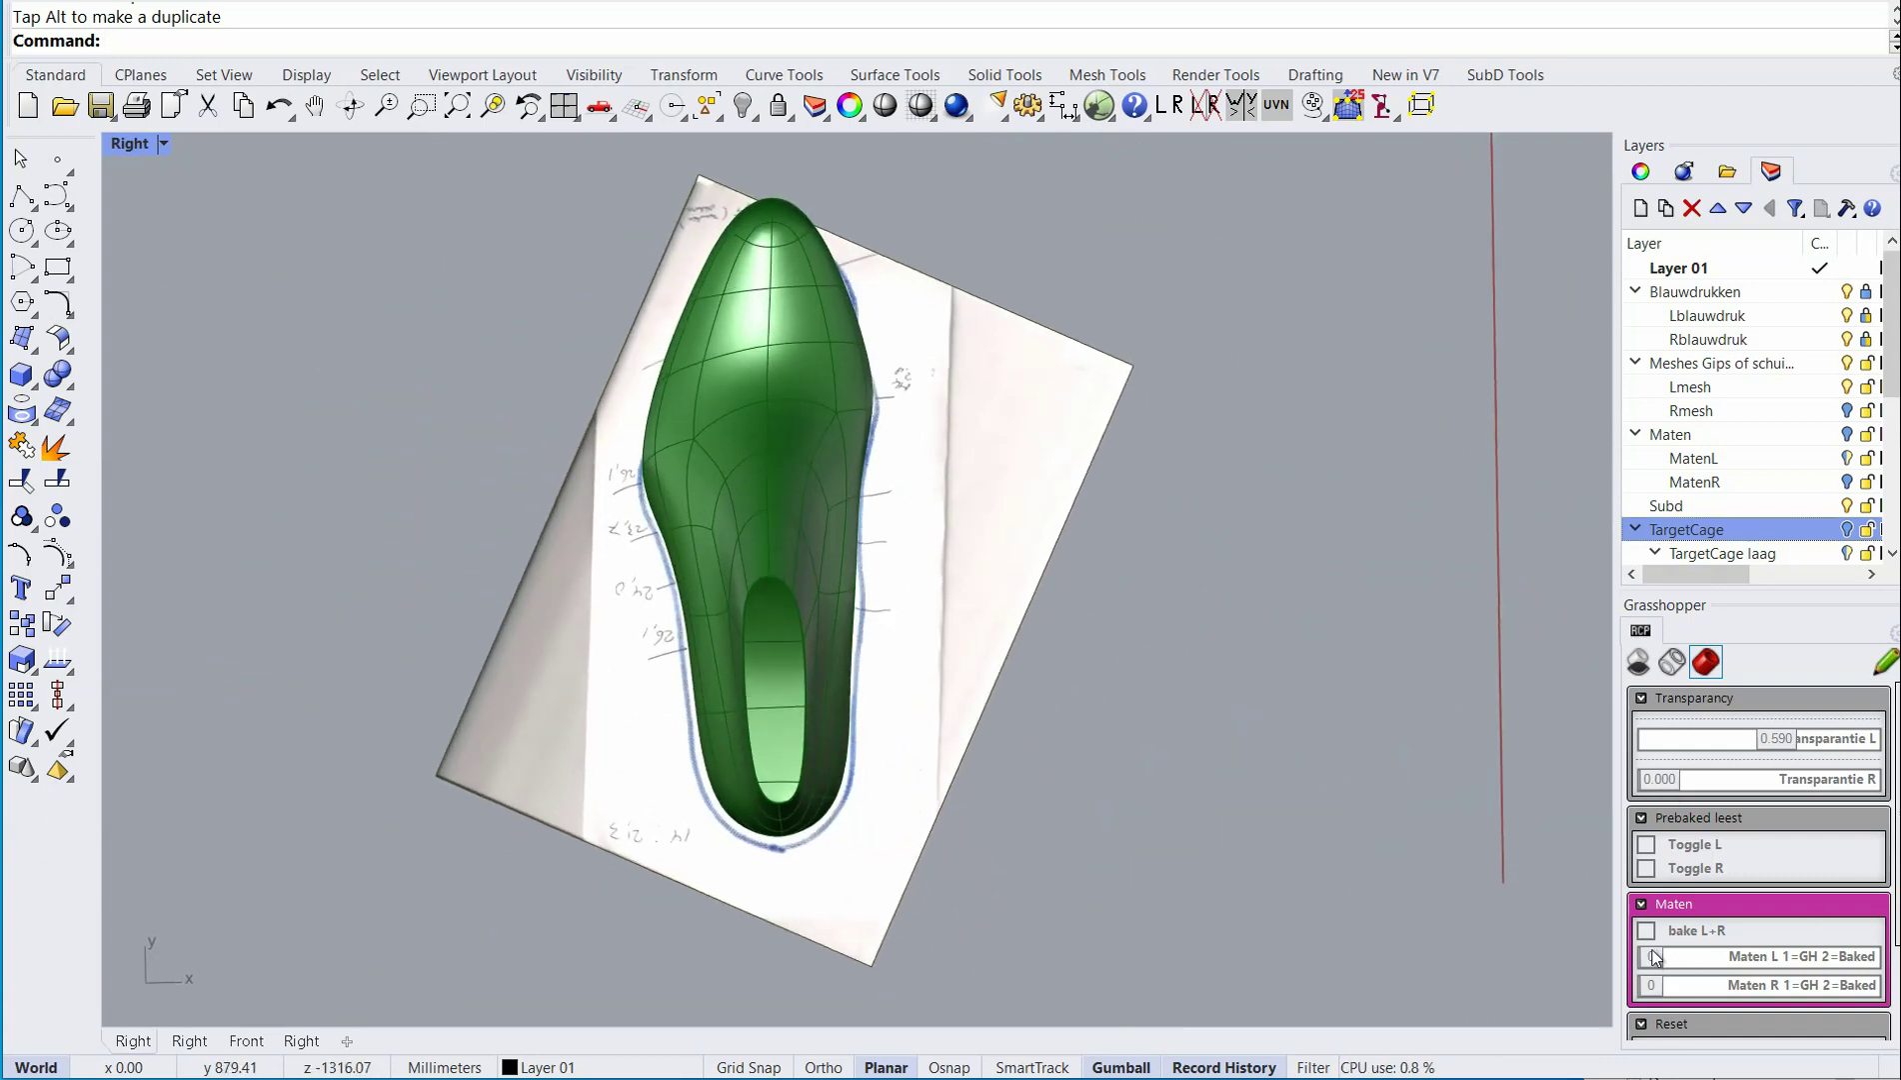
# Set Maten L to 2 to show the baked last's girth measurements beside the blueprint marks.
pyautogui.moveTo(1654, 957); pyautogui.dragTo(1765, 960)
pyautogui.keyDown('ctrl'); pyautogui.keyDown('shift'); pyautogui.moveTo(880, 429); pyautogui.dragTo(785, 466, button='right'); pyautogui.keyUp('shift'); pyautogui.keyUp('ctrl')
pyautogui.scroll(5, 741, 439)
pyautogui.keyDown('ctrl'); pyautogui.keyDown('shift'); pyautogui.moveTo(709, 412); pyautogui.dragTo(616, 442, button='right'); pyautogui.keyUp('shift'); pyautogui.keyUp('ctrl')
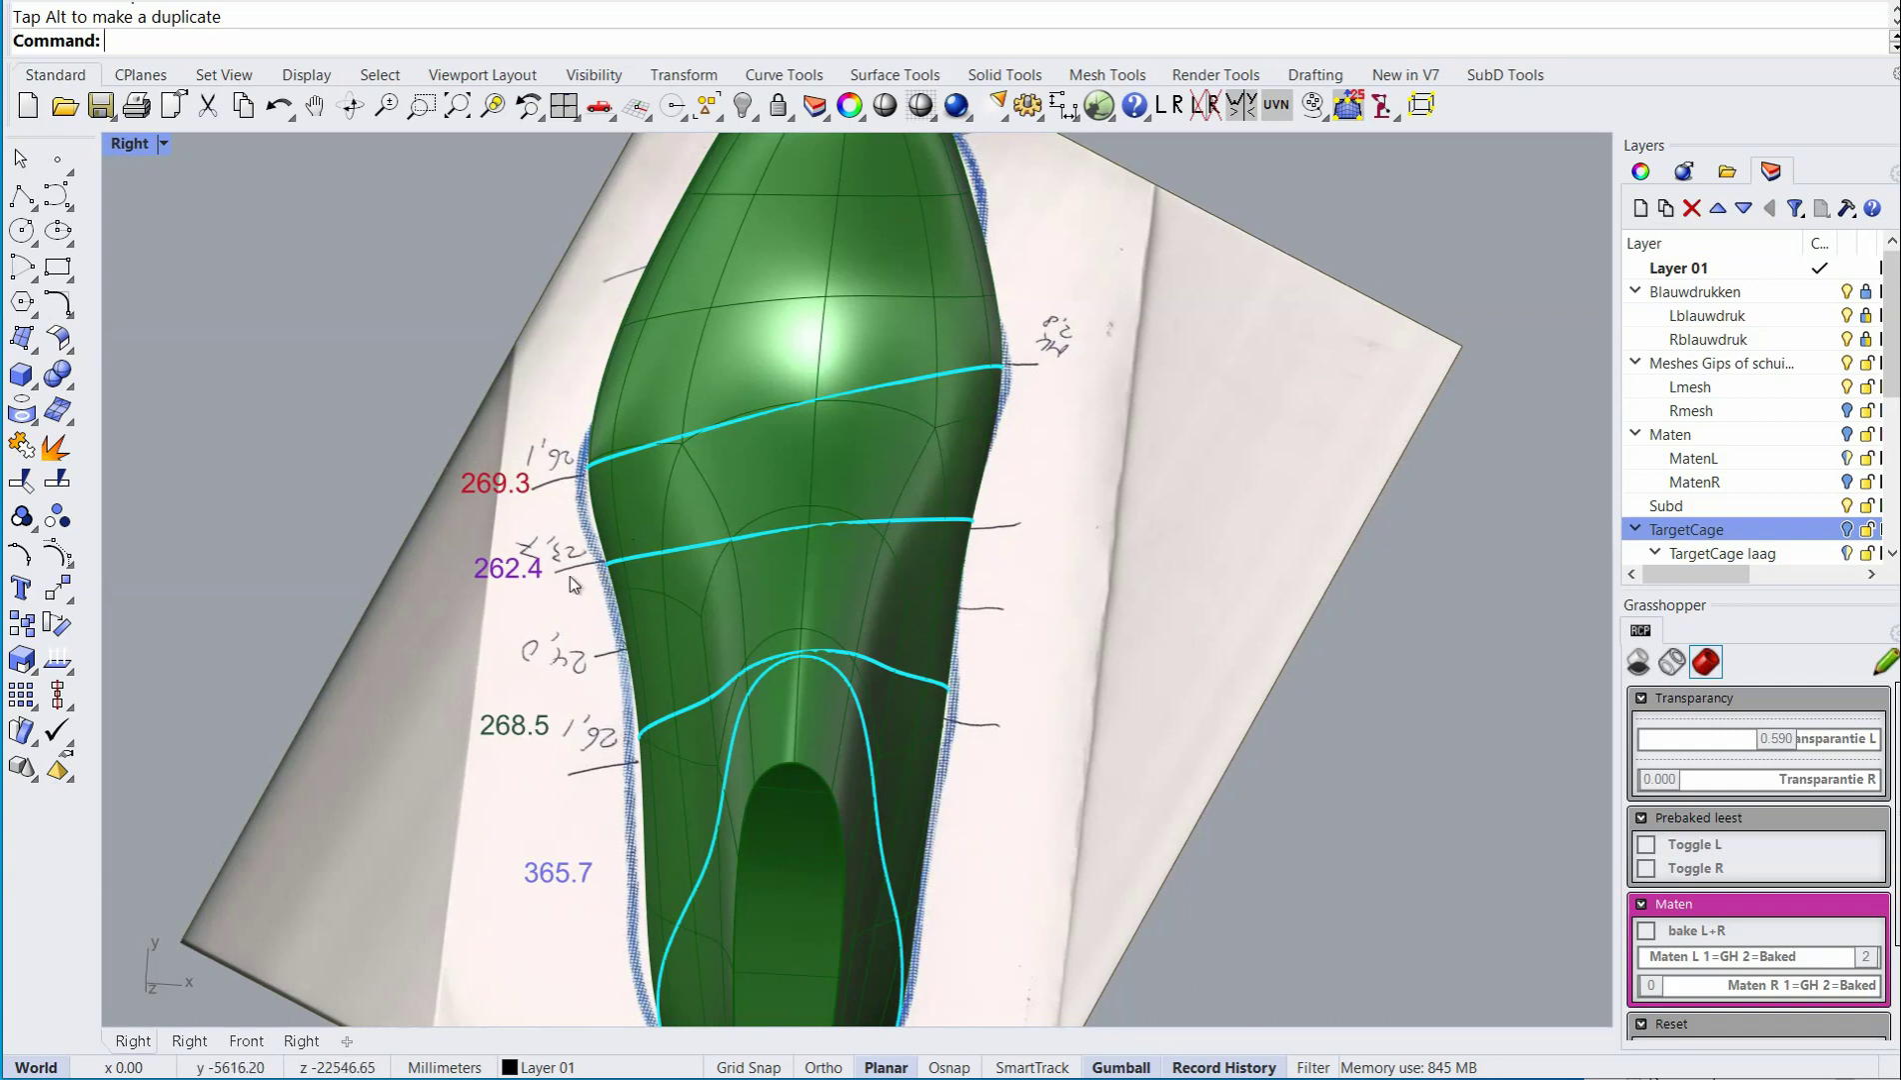
# Show the baked last's control points and lower the two ridge points behind the front girth line and at the second girth line.
pyautogui.keyDown('ctrl'); pyautogui.keyDown('shift'); pyautogui.moveTo(566, 568); pyautogui.dragTo(1100, 404, button='right'); pyautogui.keyUp('shift'); pyautogui.keyUp('ctrl')
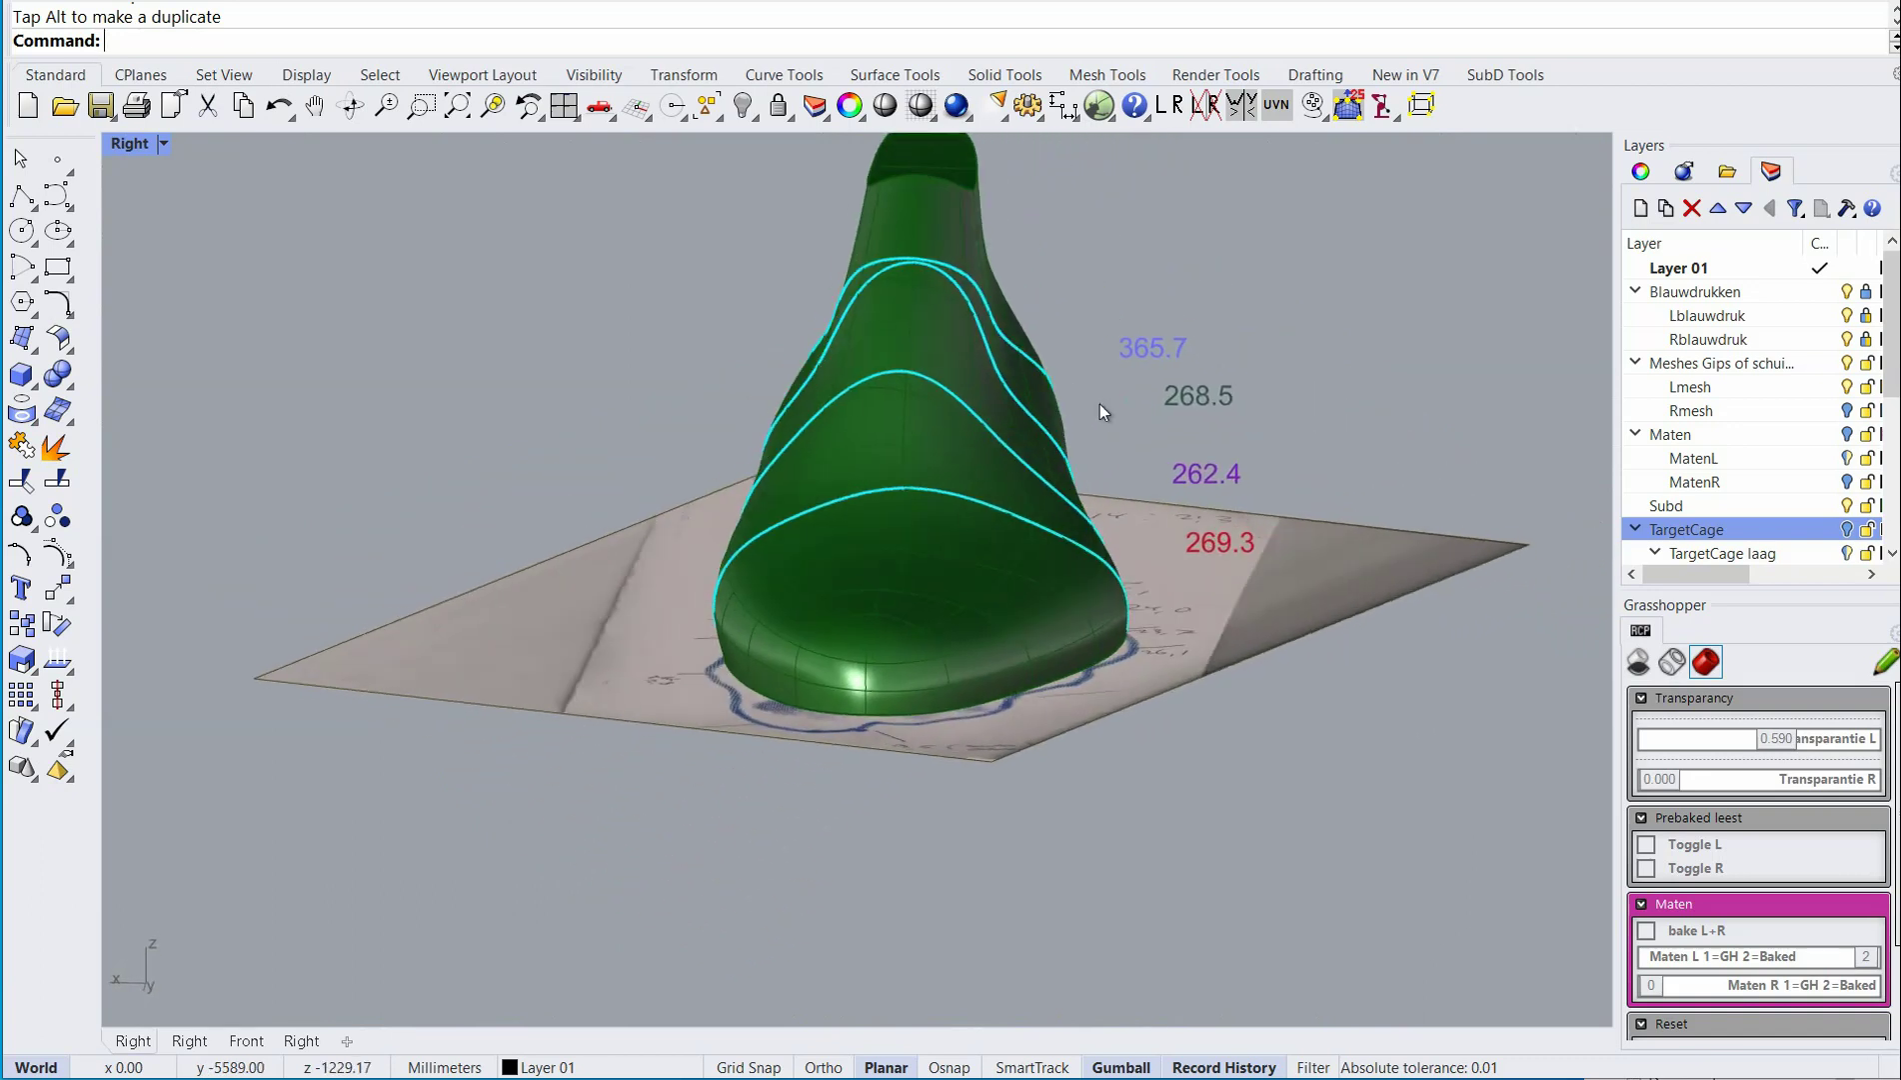
pyautogui.click(921, 553)
pyautogui.click(70, 558)
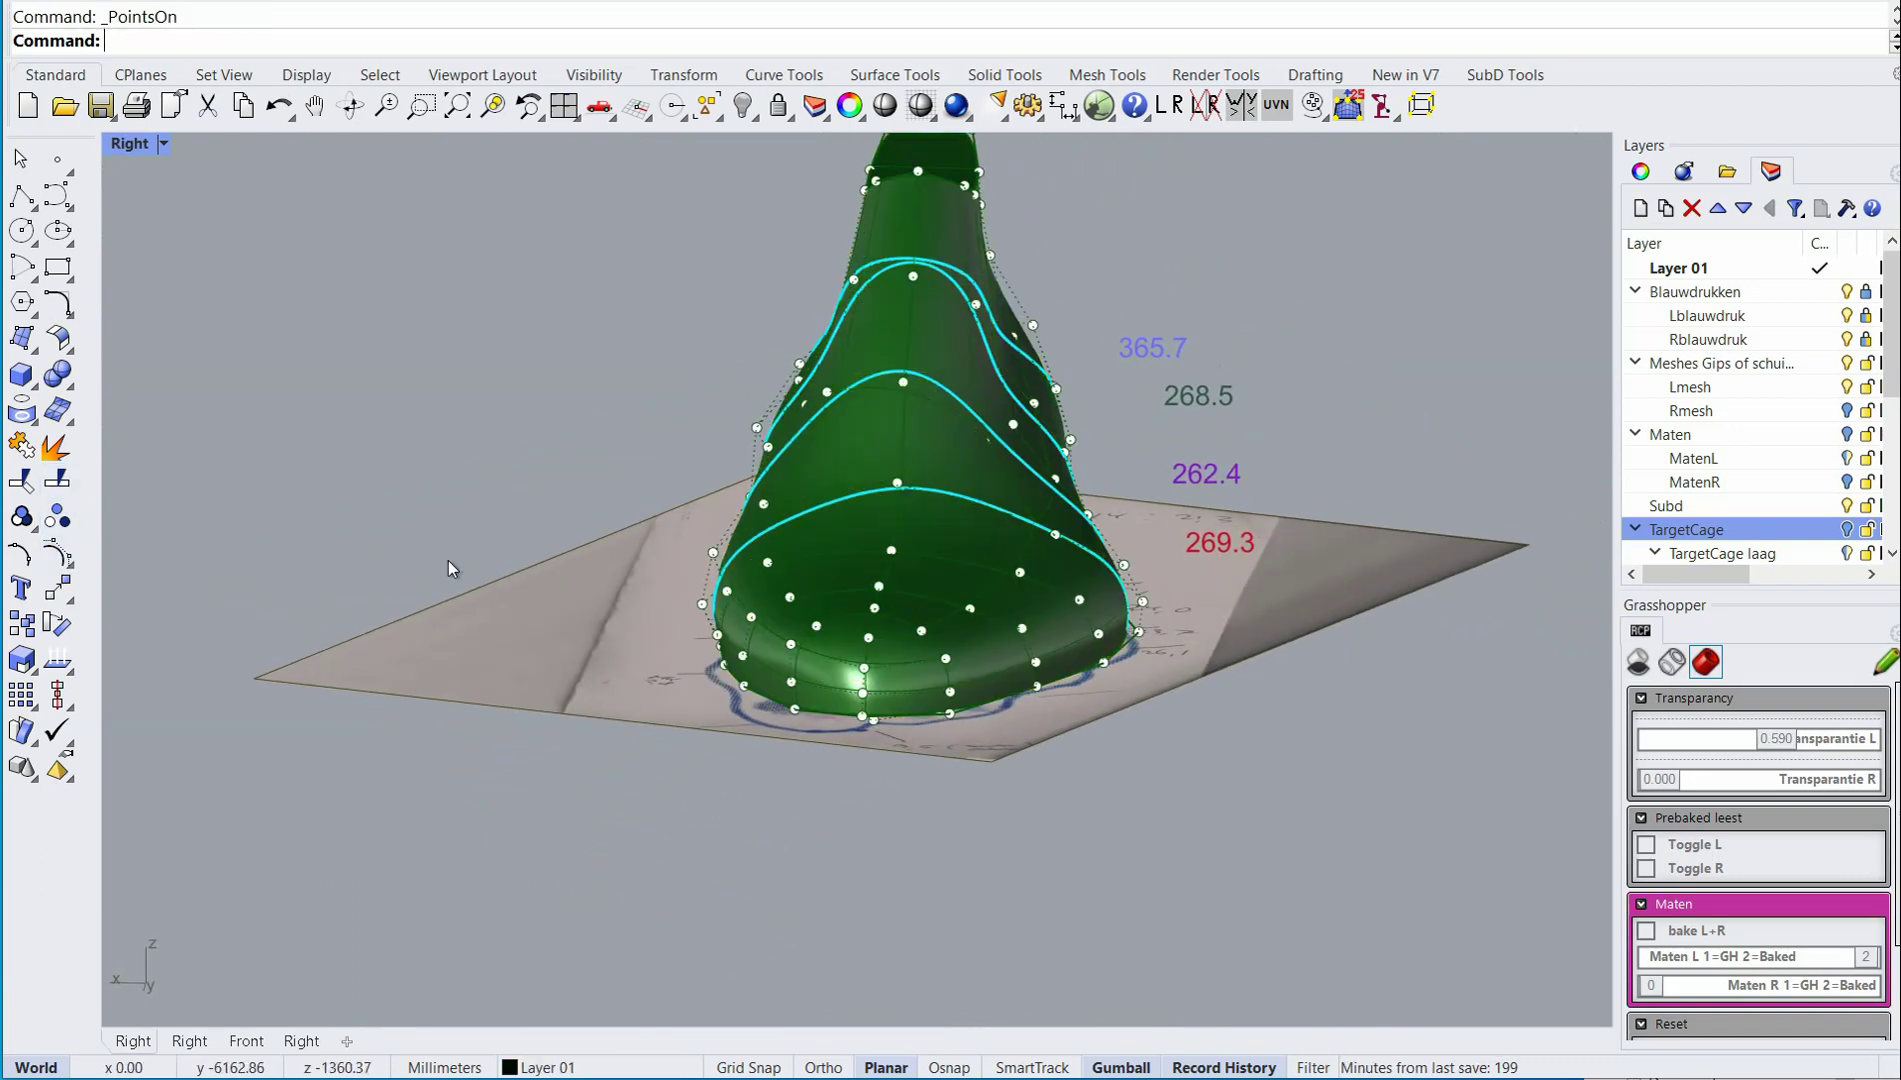
pyautogui.keyDown('ctrl'); pyautogui.keyDown('shift'); pyautogui.moveTo(453, 556); pyautogui.dragTo(758, 547, button='right'); pyautogui.keyUp('shift'); pyautogui.keyUp('ctrl')
pyautogui.scroll(4, 629, 401)
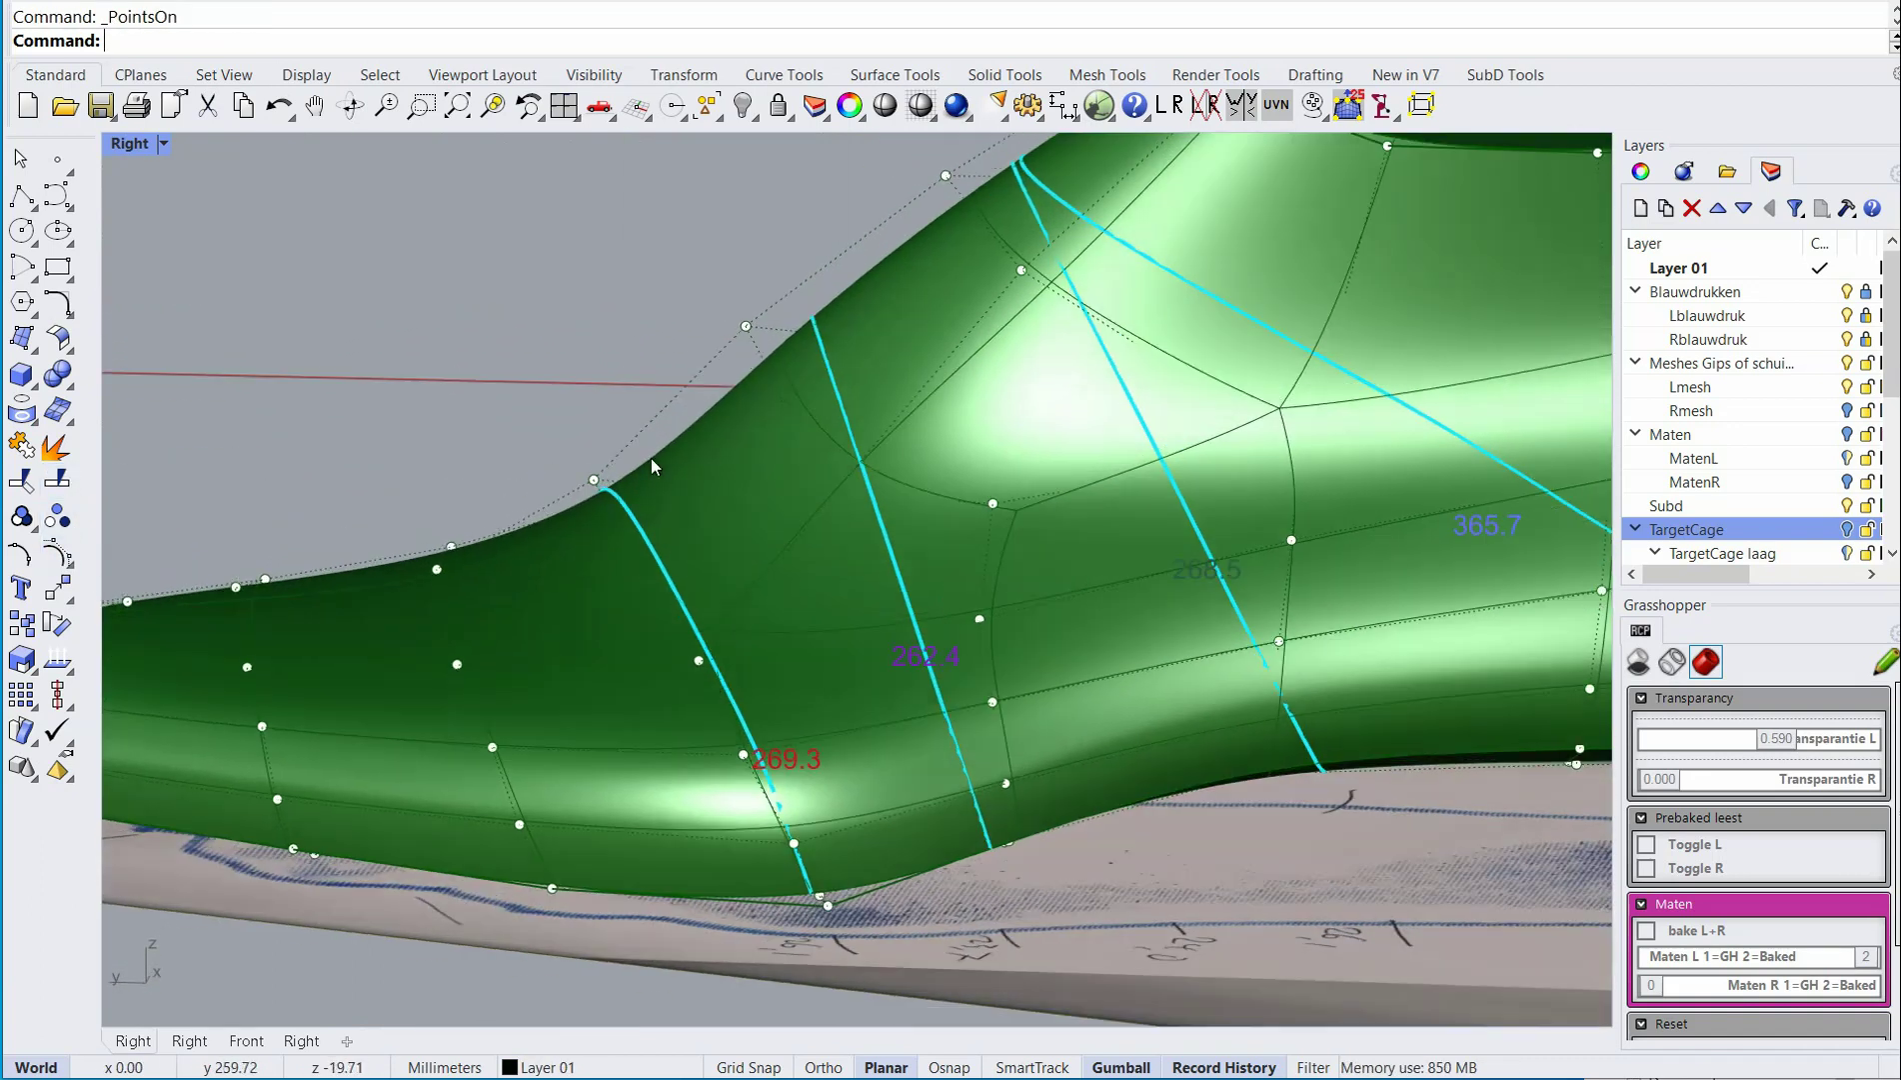
pyautogui.click(591, 470)
pyautogui.moveTo(591, 470)
pyautogui.mouseDown()
pyautogui.moveTo(542, 425)
pyautogui.moveTo(606, 493)
pyautogui.mouseUp()
pyautogui.click(740, 318)
pyautogui.moveTo(690, 267); pyautogui.dragTo(705, 293)
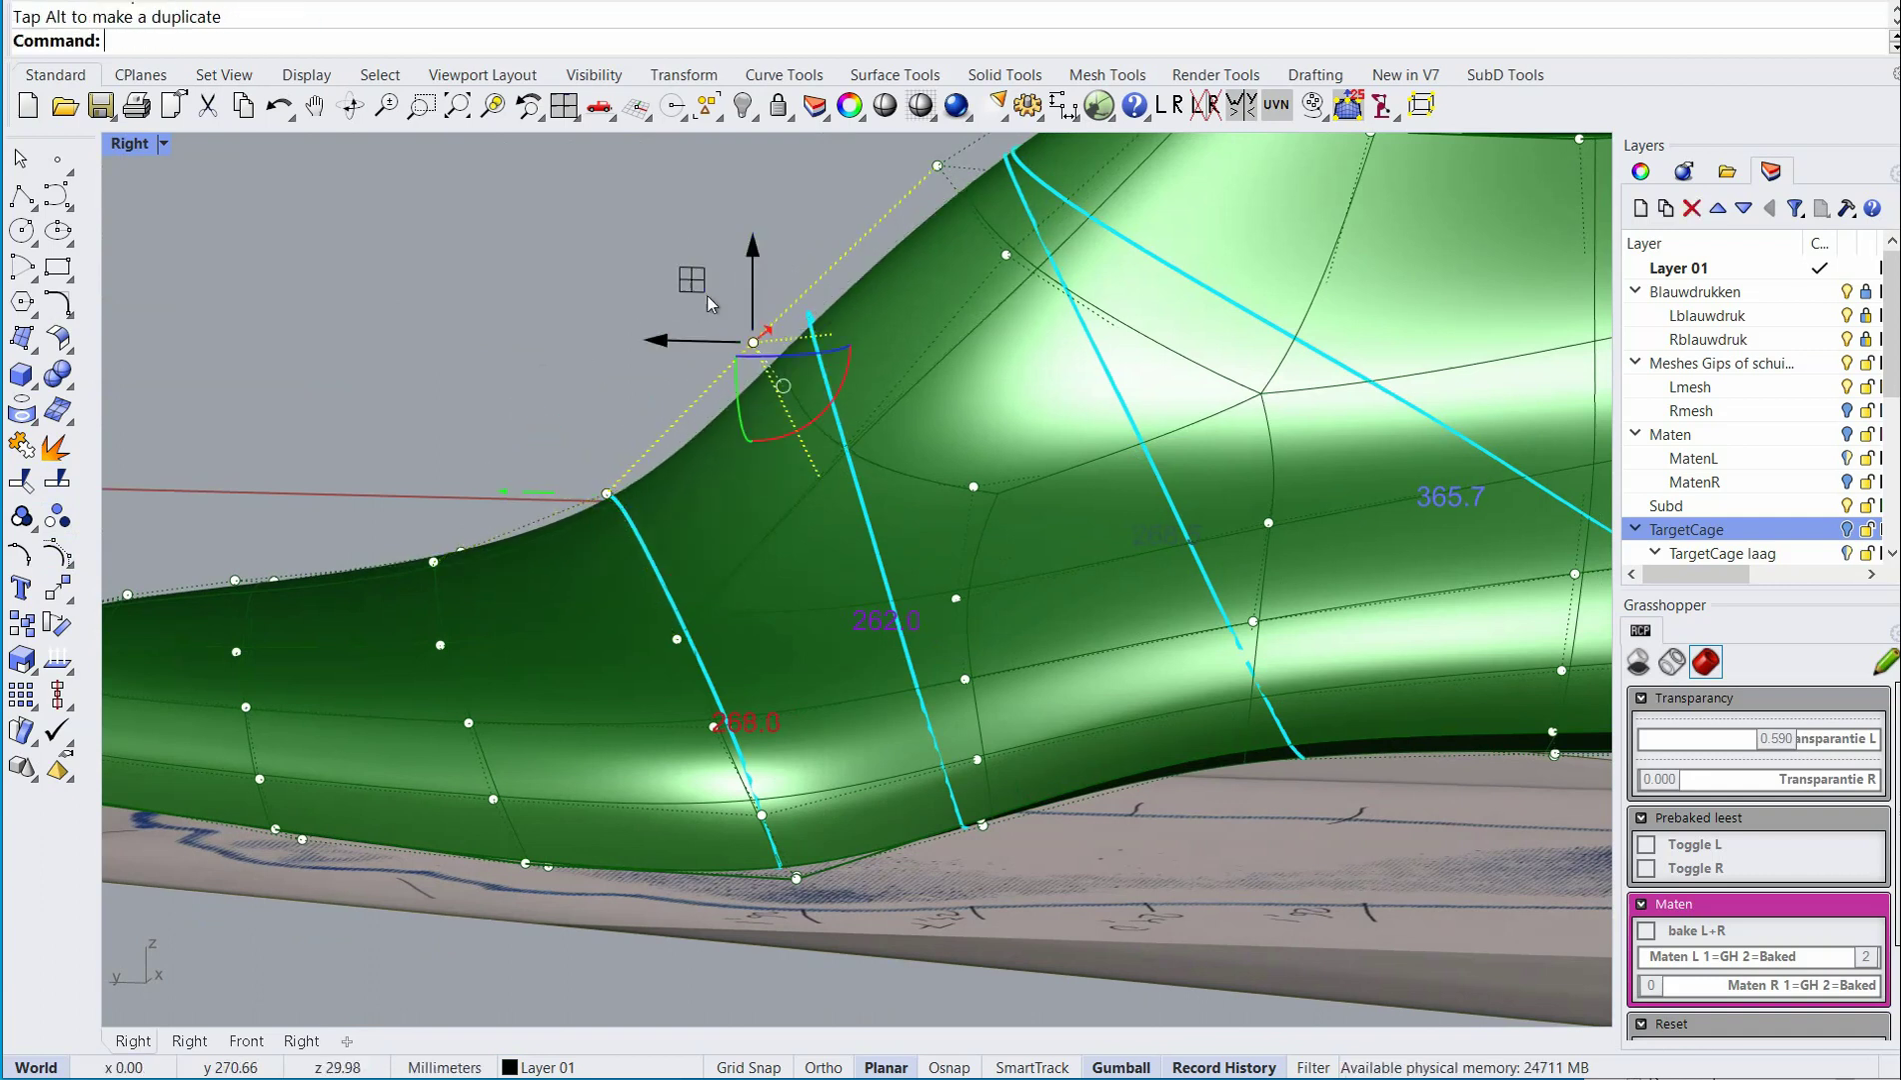
# Move the three control points at the upper instep inward together to reduce the instep girths.
pyautogui.moveTo(836, 195); pyautogui.dragTo(708, 489, button='right')
pyautogui.moveTo(880, 544); pyautogui.dragTo(895, 570)
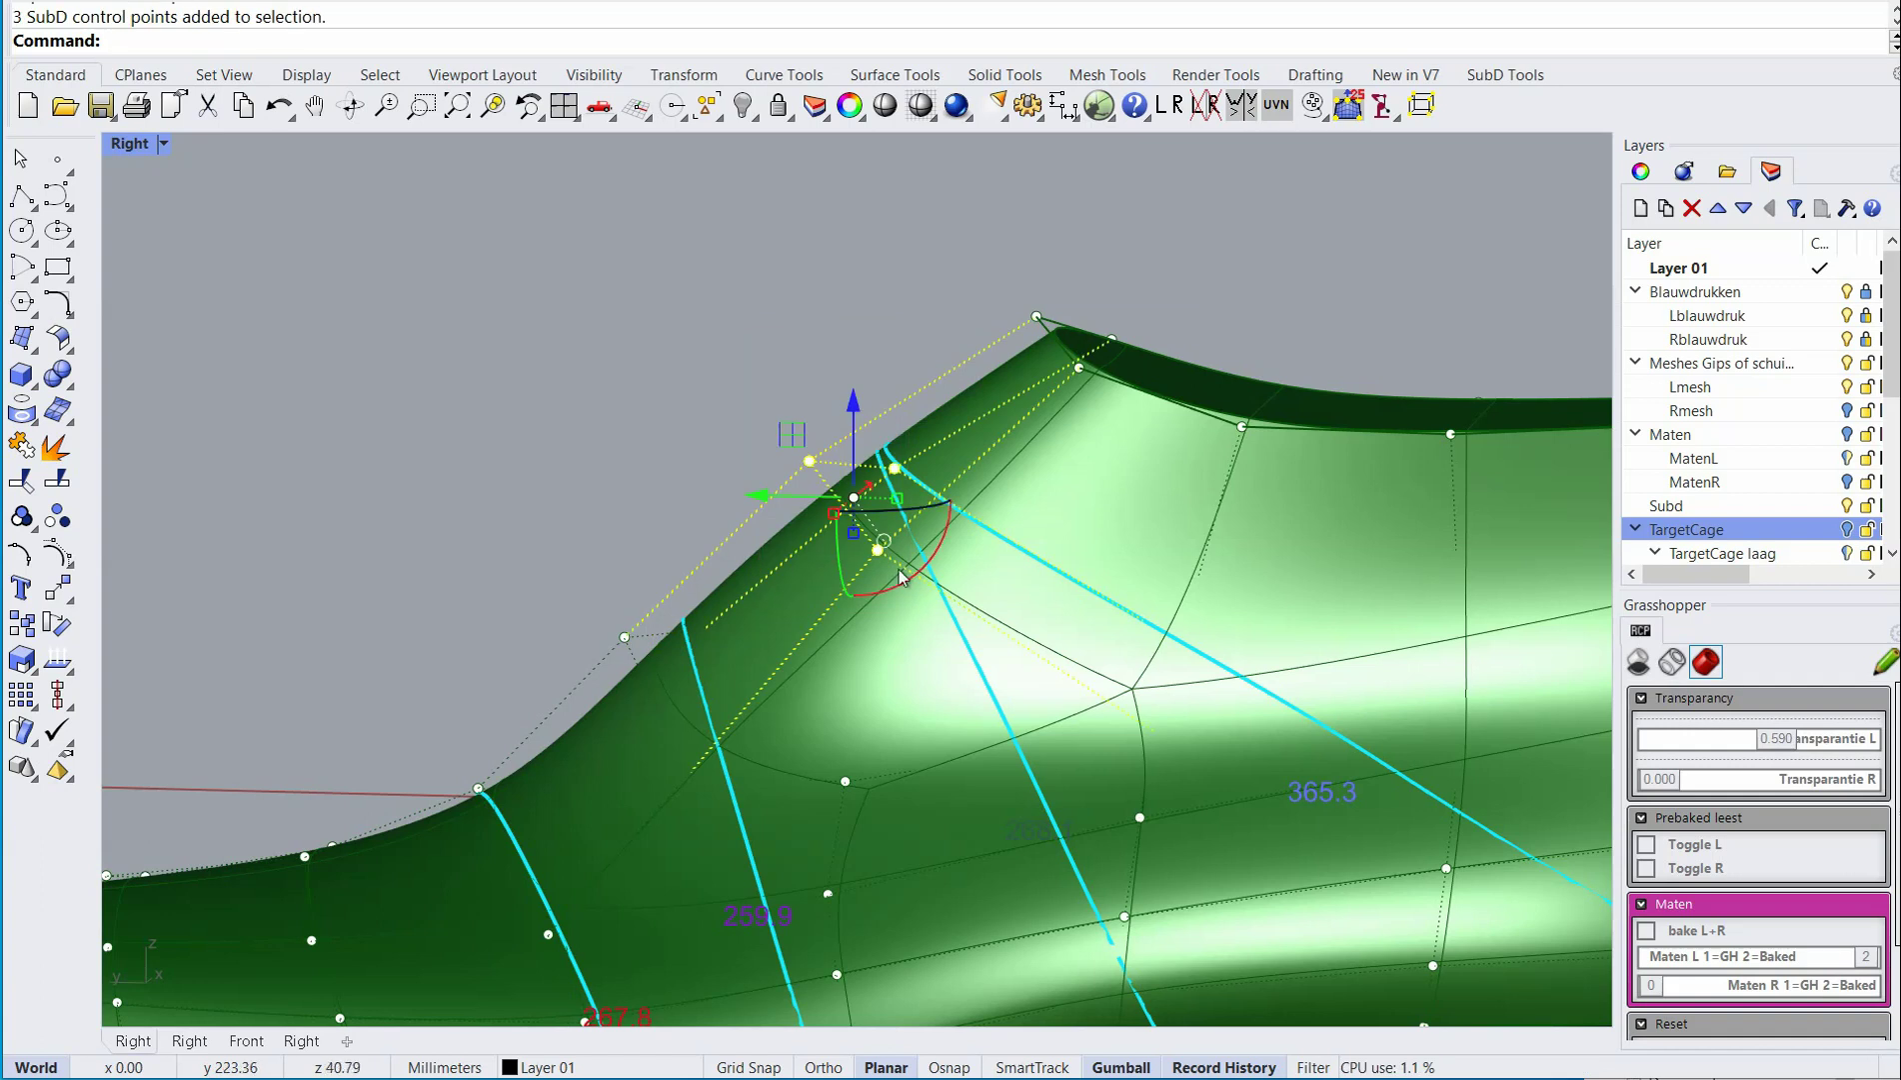
pyautogui.moveTo(797, 443); pyautogui.dragTo(846, 348)
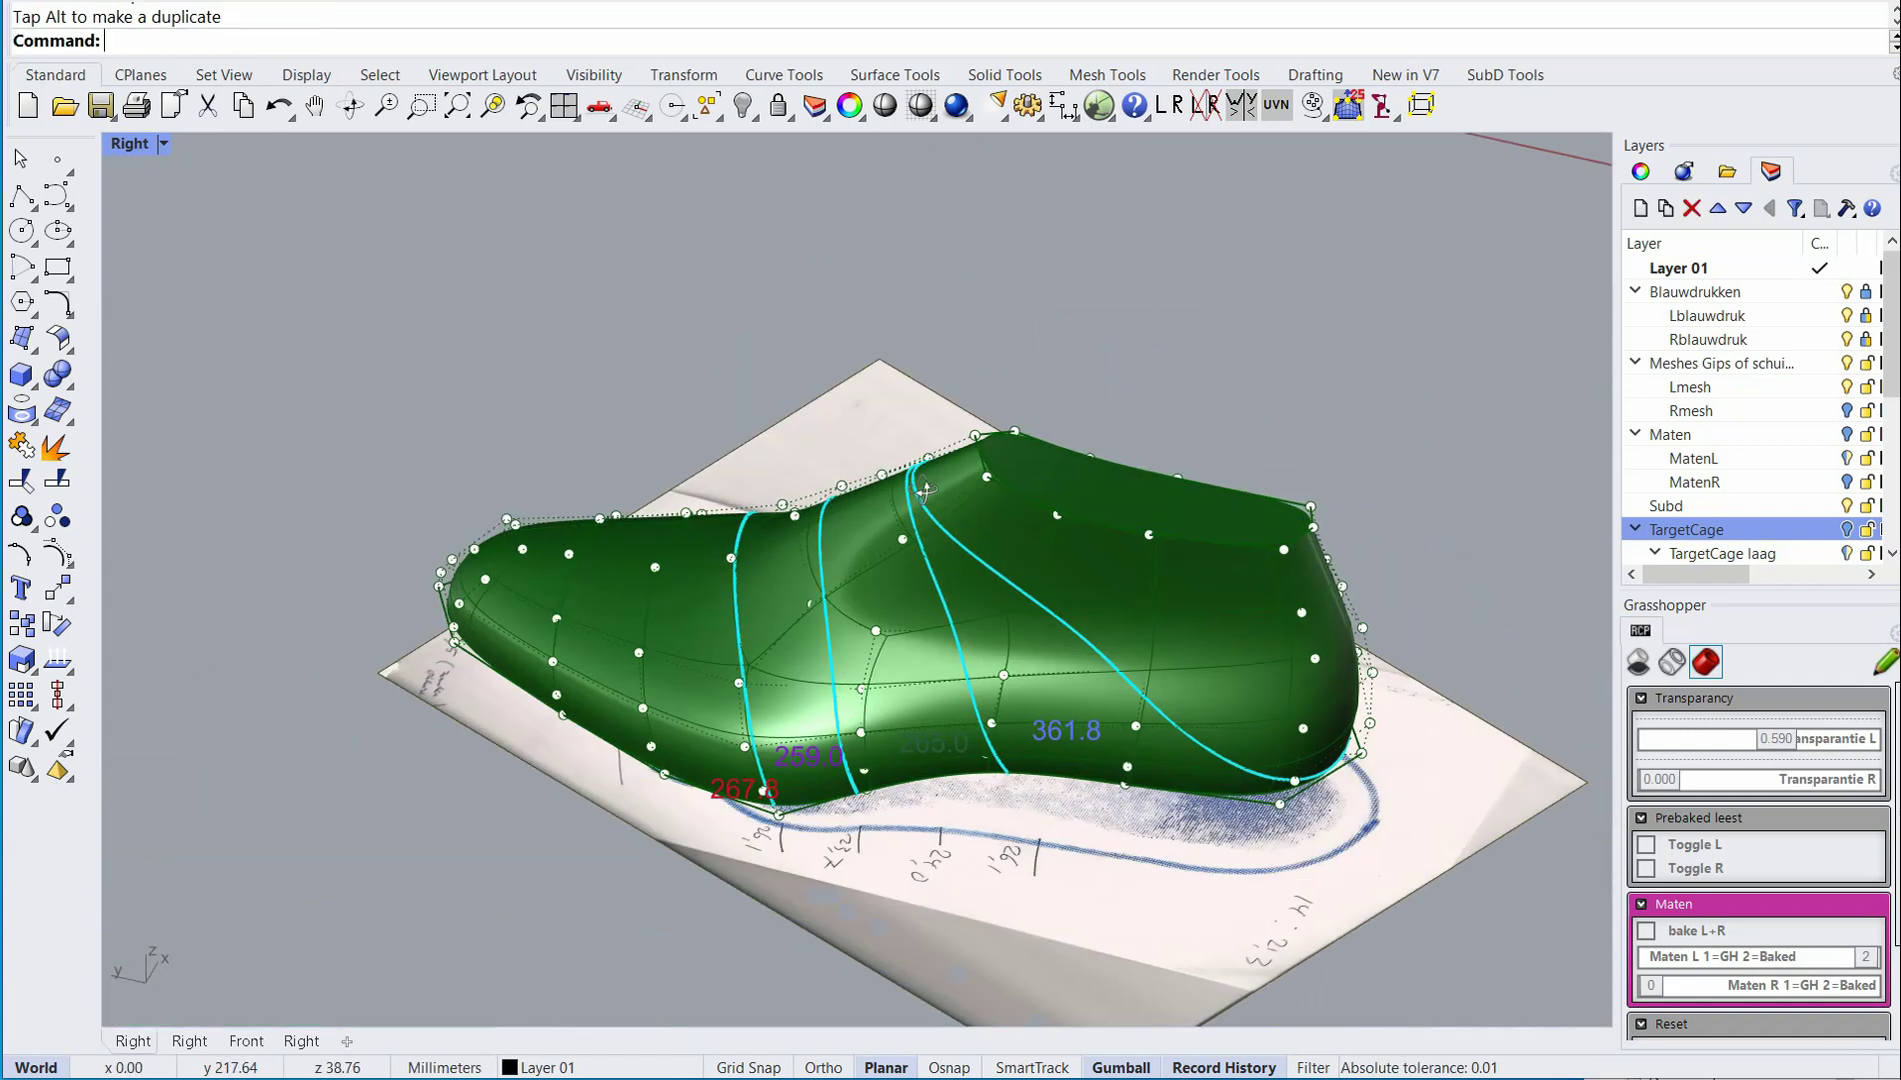
pyautogui.keyDown('ctrl'); pyautogui.keyDown('shift'); pyautogui.moveTo(926, 490); pyautogui.dragTo(1078, 474, button='right'); pyautogui.keyUp('shift'); pyautogui.keyUp('ctrl')
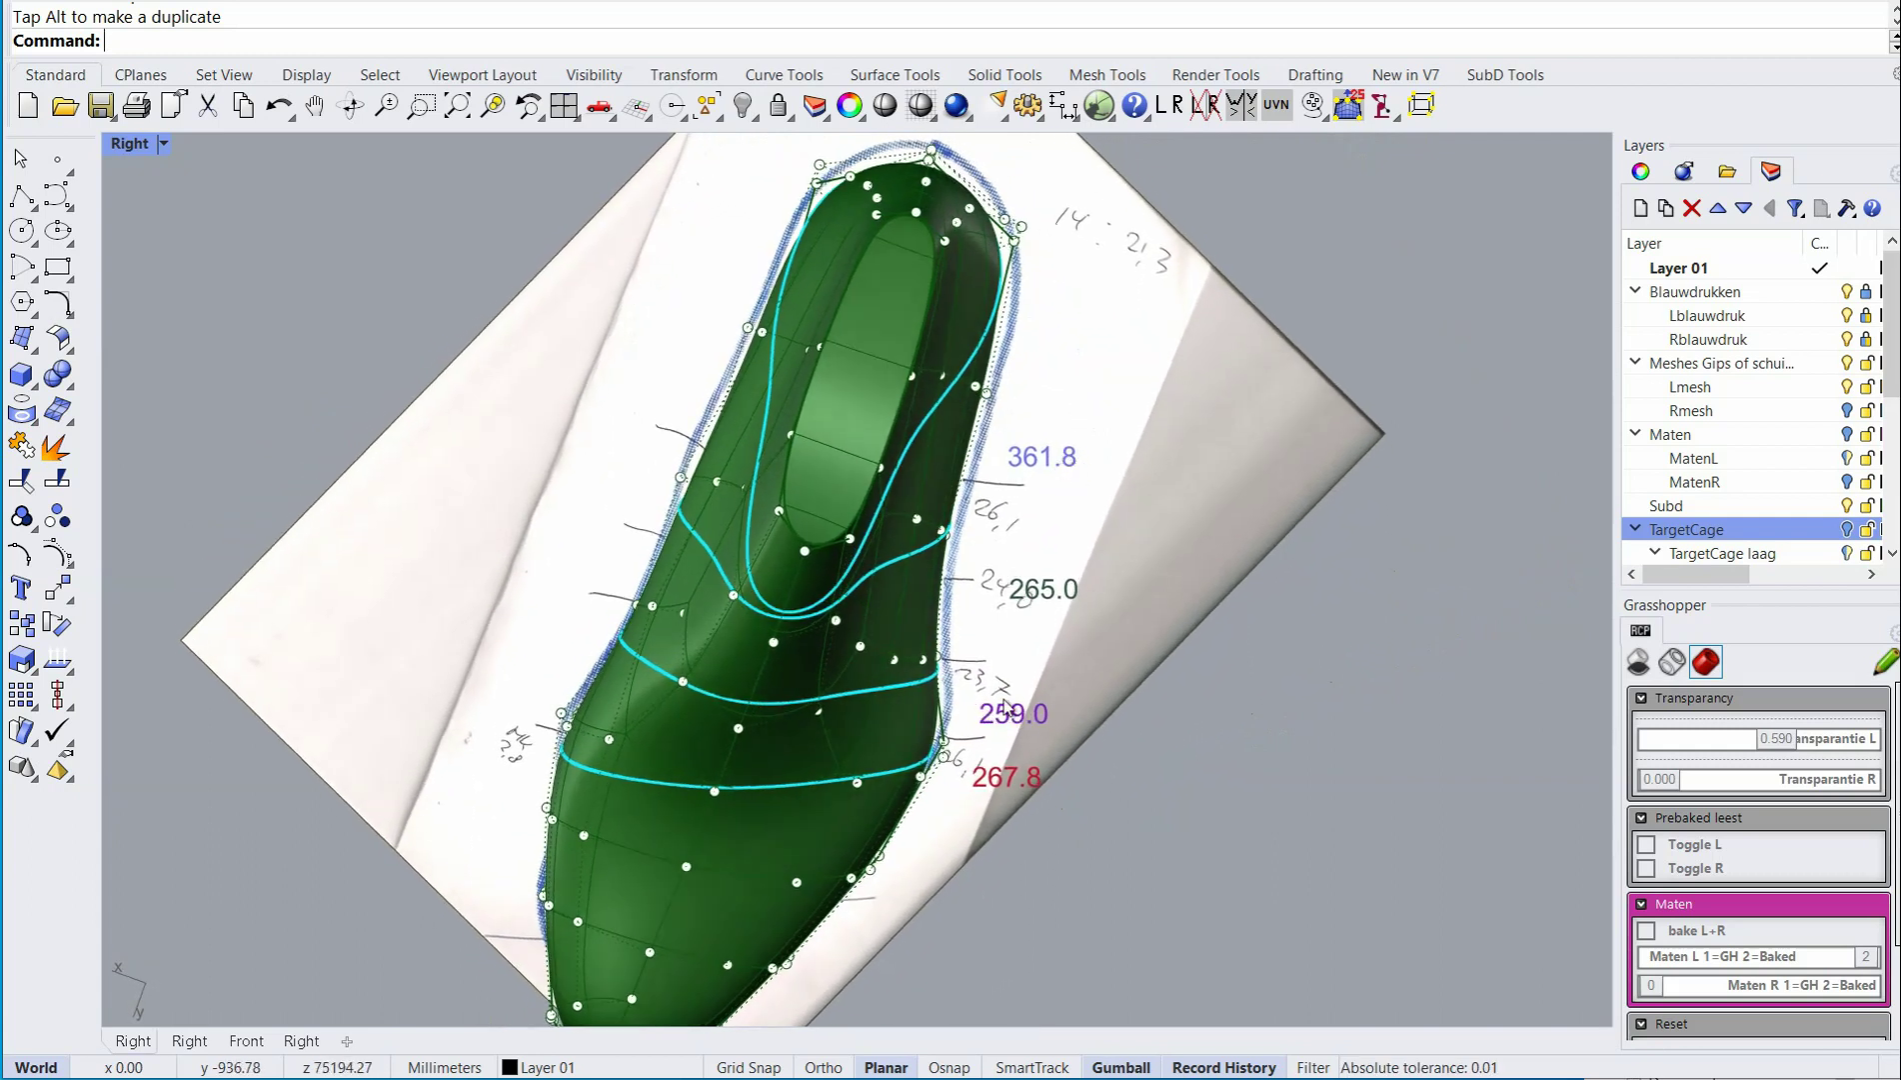
# Lower the two control points on the side of the forefoot along the front girth line slightly.
pyautogui.moveTo(1003, 685); pyautogui.dragTo(952, 542, button='right')
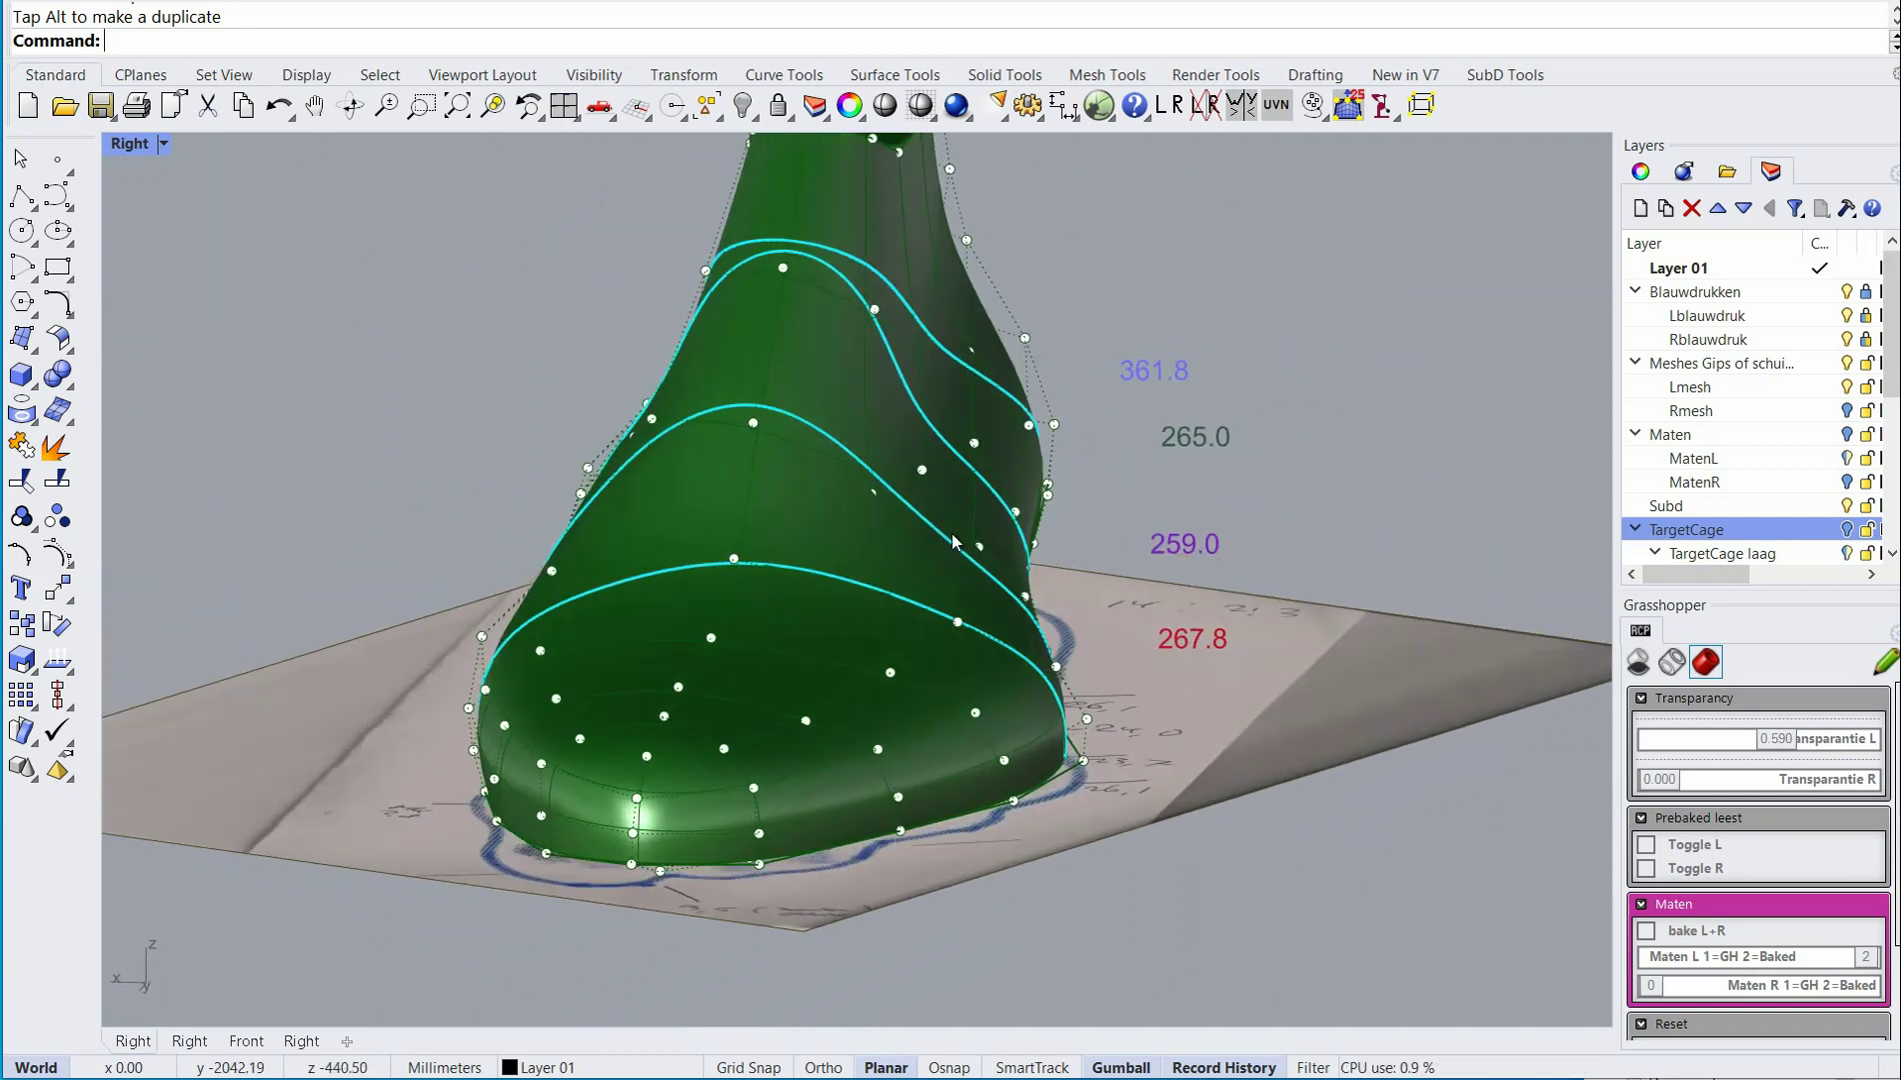
pyautogui.click(957, 622)
pyautogui.moveTo(957, 535); pyautogui.dragTo(958, 555)
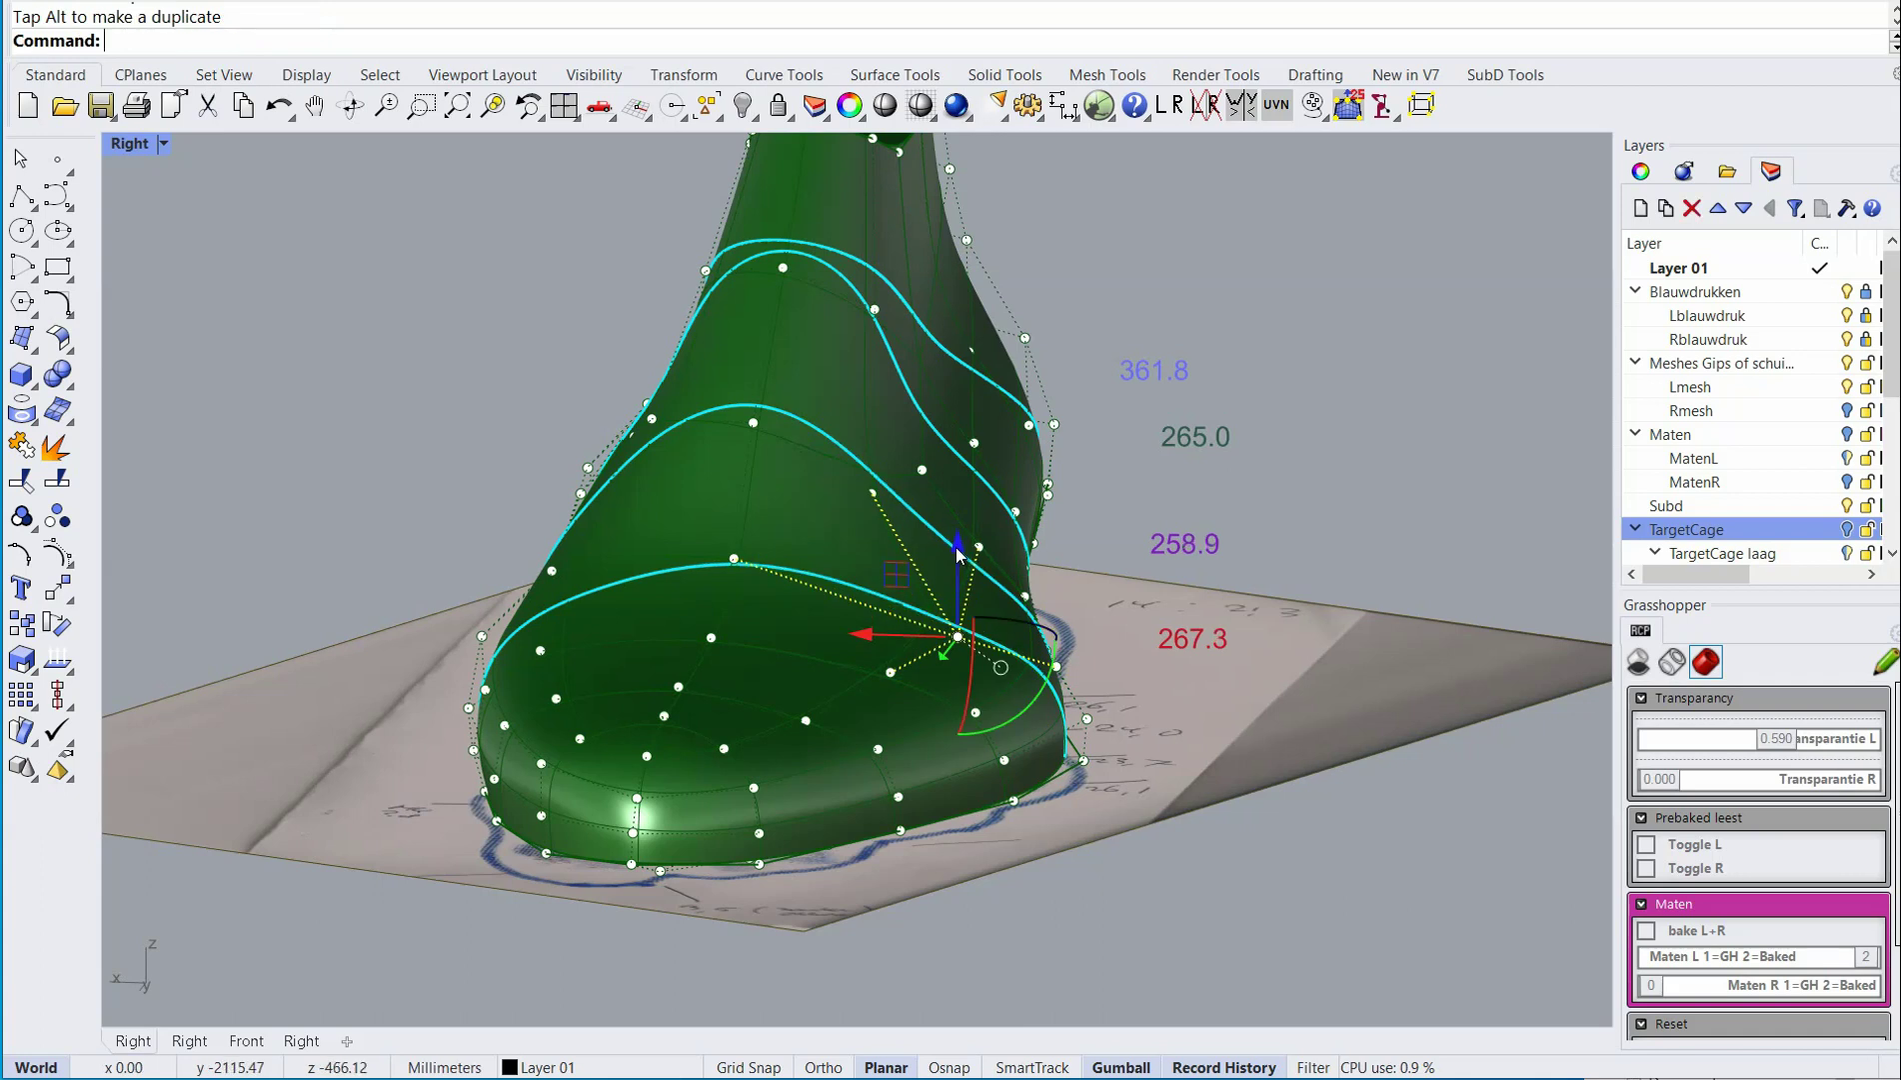
pyautogui.press('Escape')
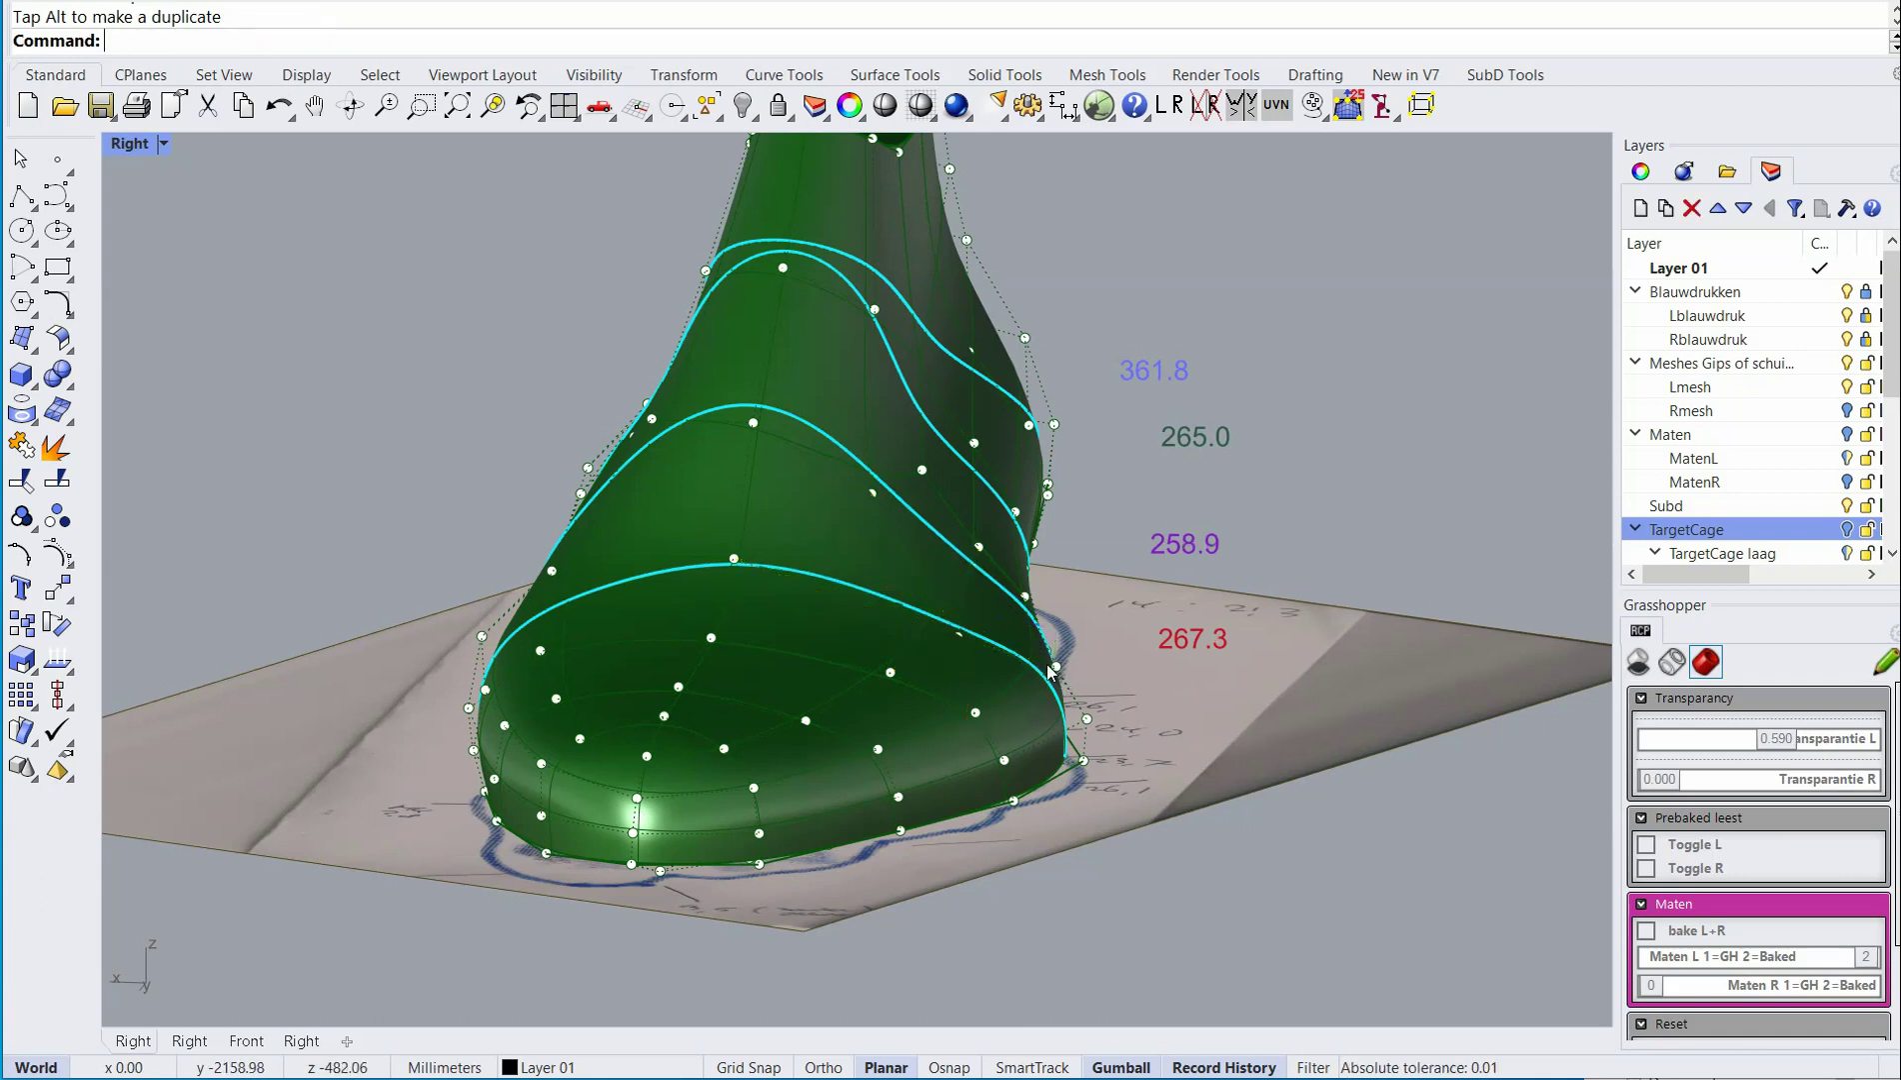
pyautogui.click(1059, 669)
pyautogui.moveTo(1056, 600); pyautogui.dragTo(1057, 608)
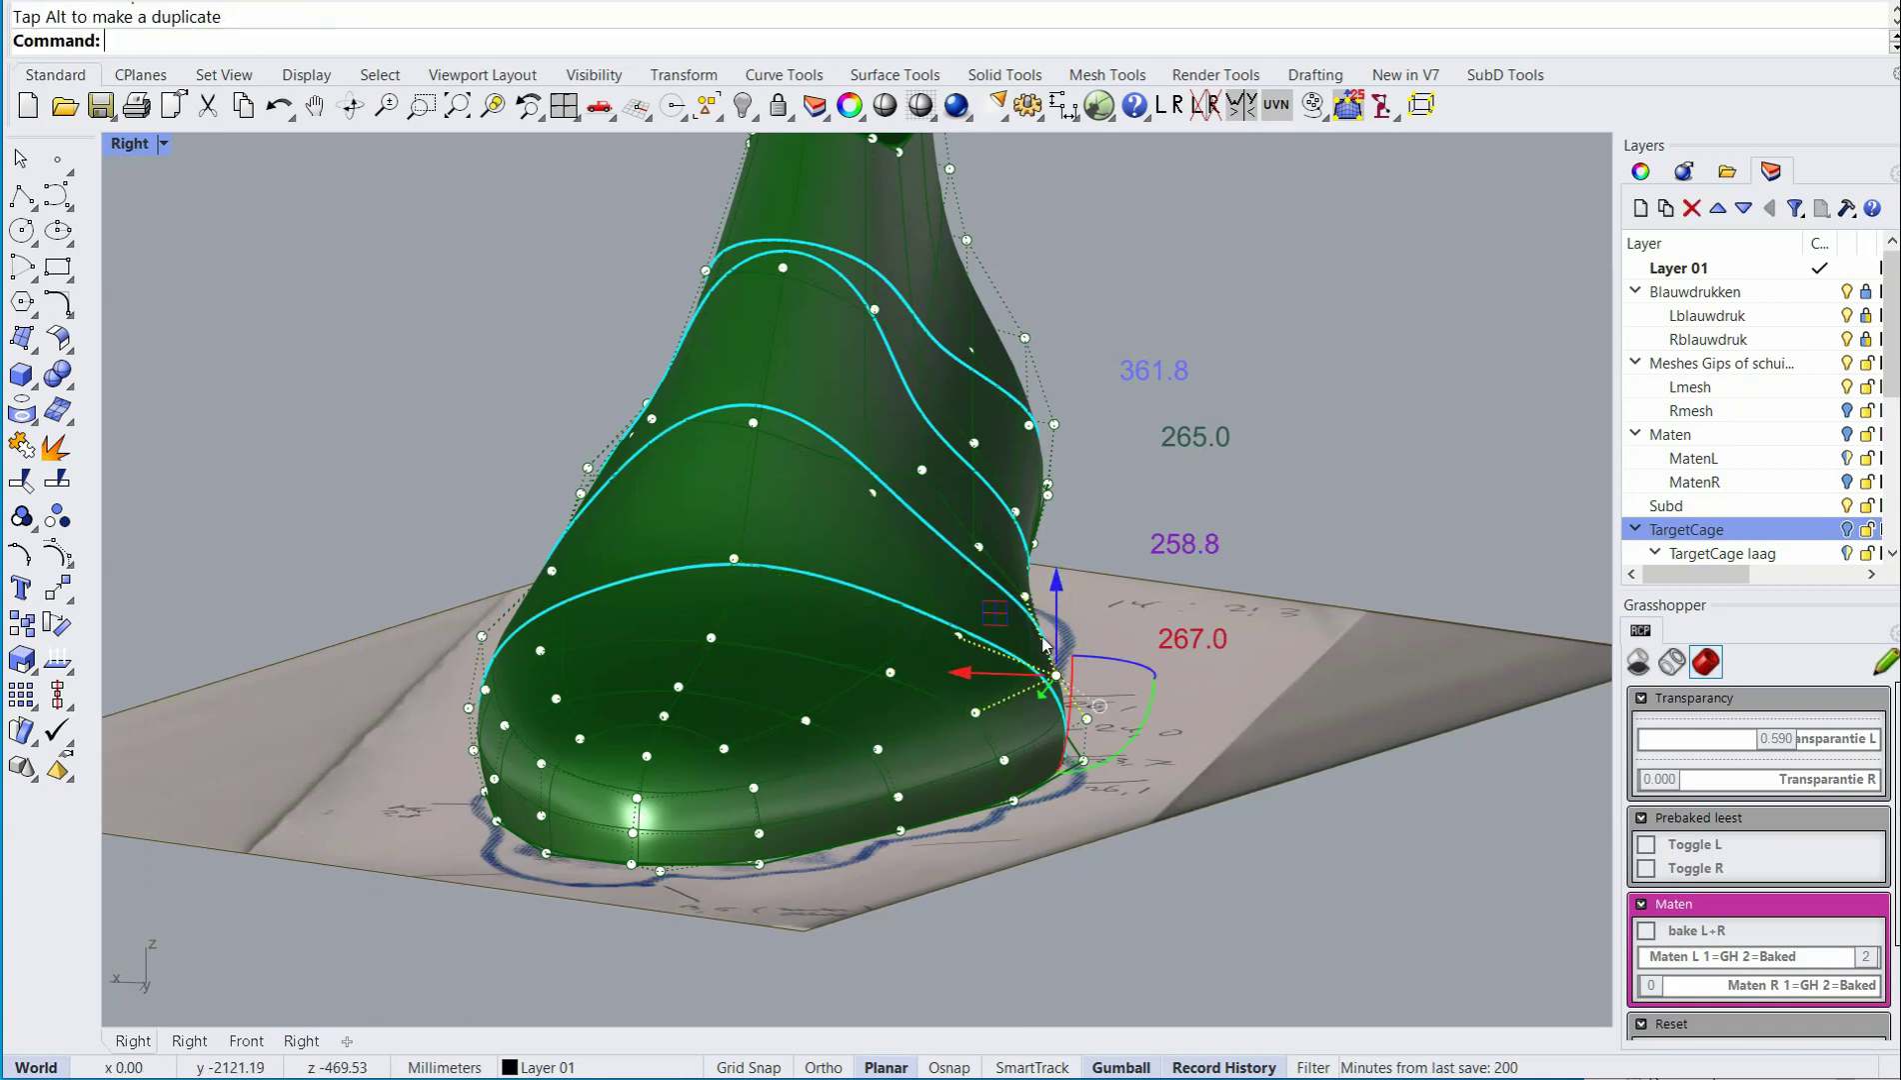
# Lower the ridge control point at the front girth line and shift the next ridge point above it slightly inward.
pyautogui.moveTo(765, 616); pyautogui.dragTo(668, 556, button='right')
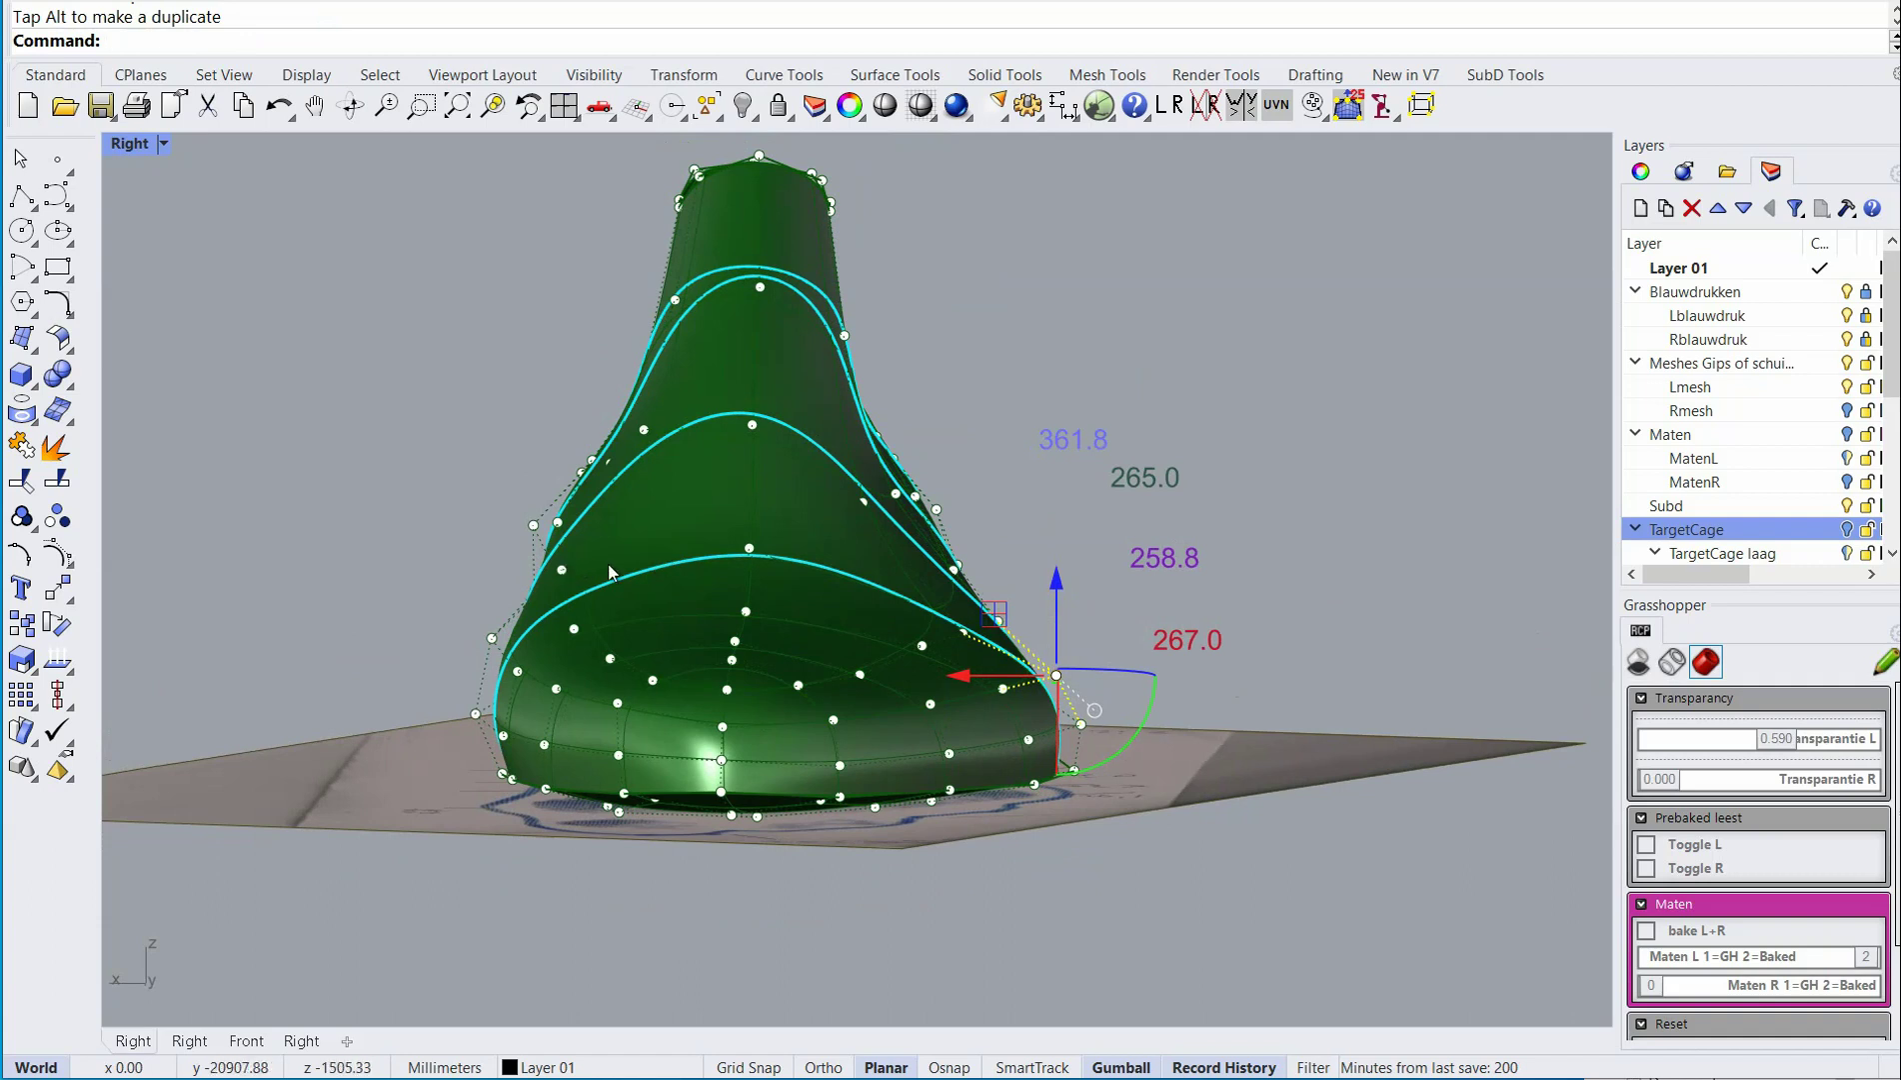
pyautogui.click(749, 548)
pyautogui.moveTo(749, 462); pyautogui.dragTo(747, 479)
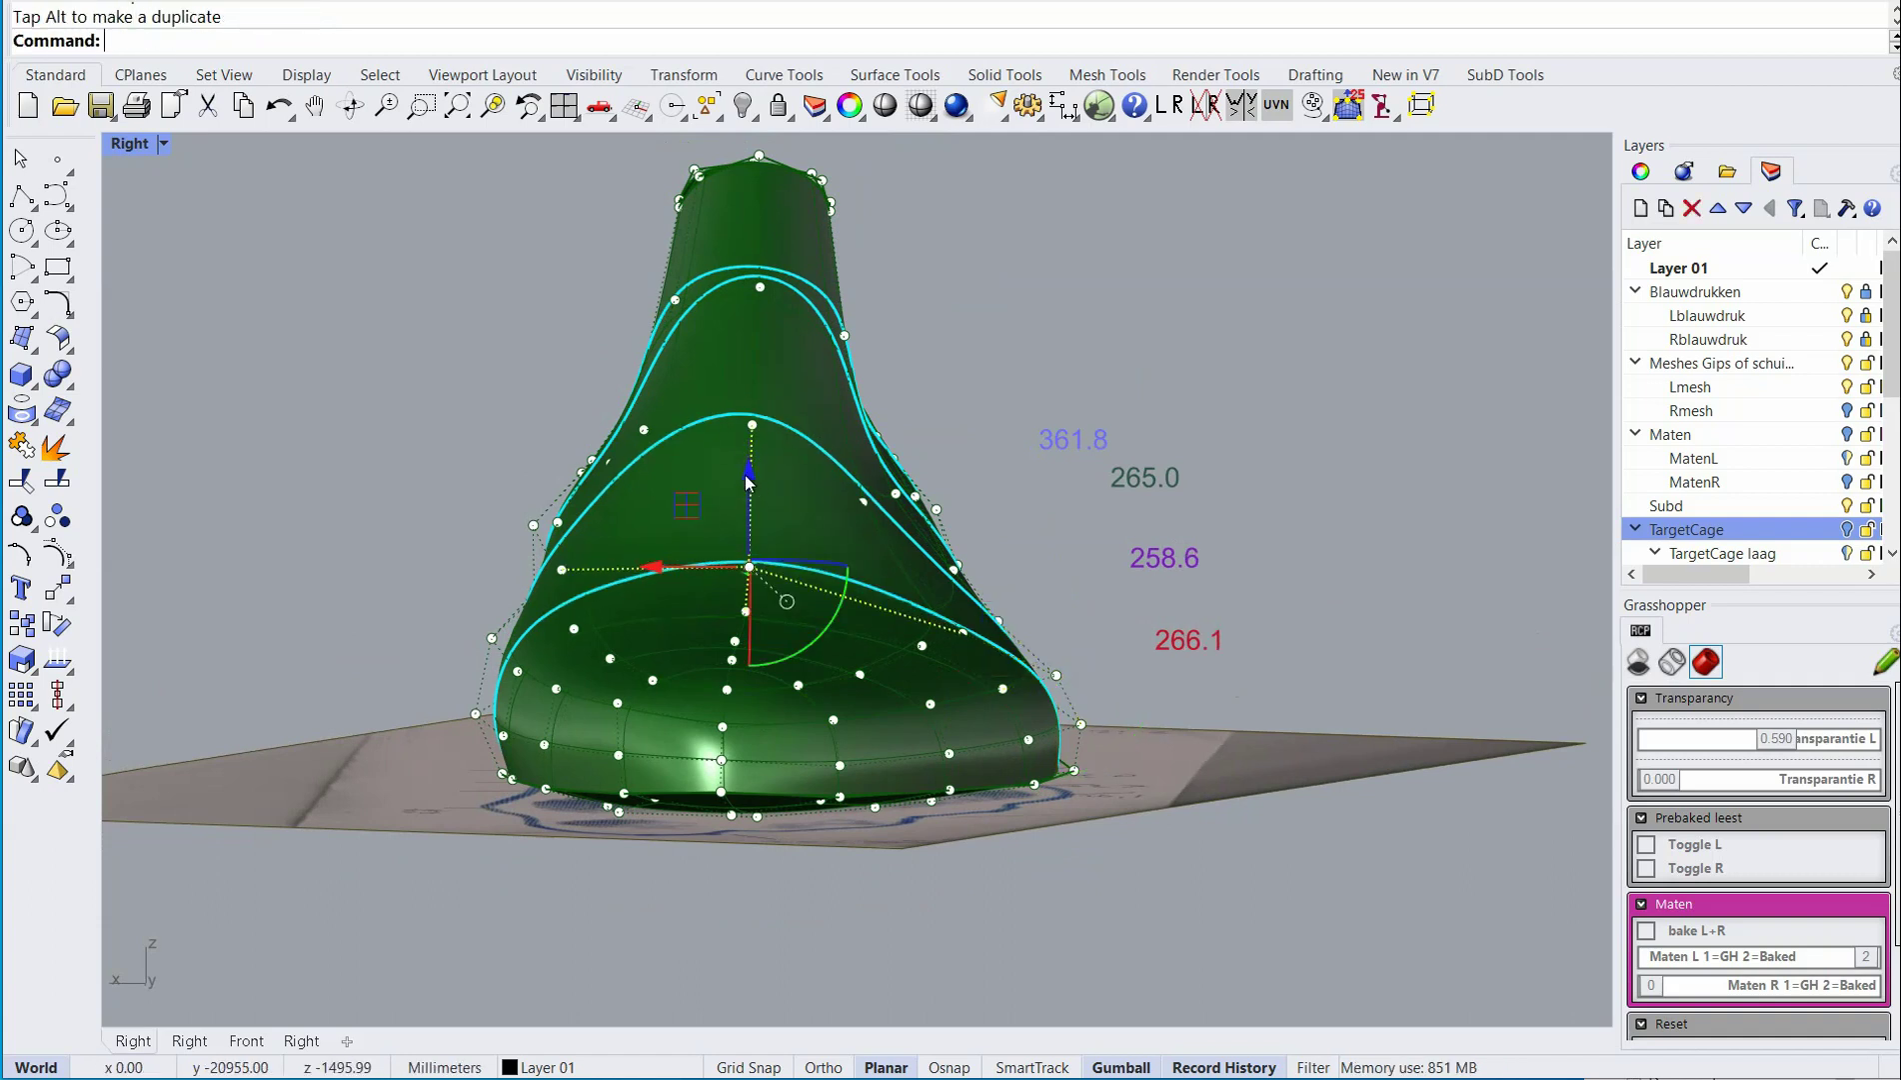
pyautogui.moveTo(783, 497); pyautogui.dragTo(811, 428, button='right')
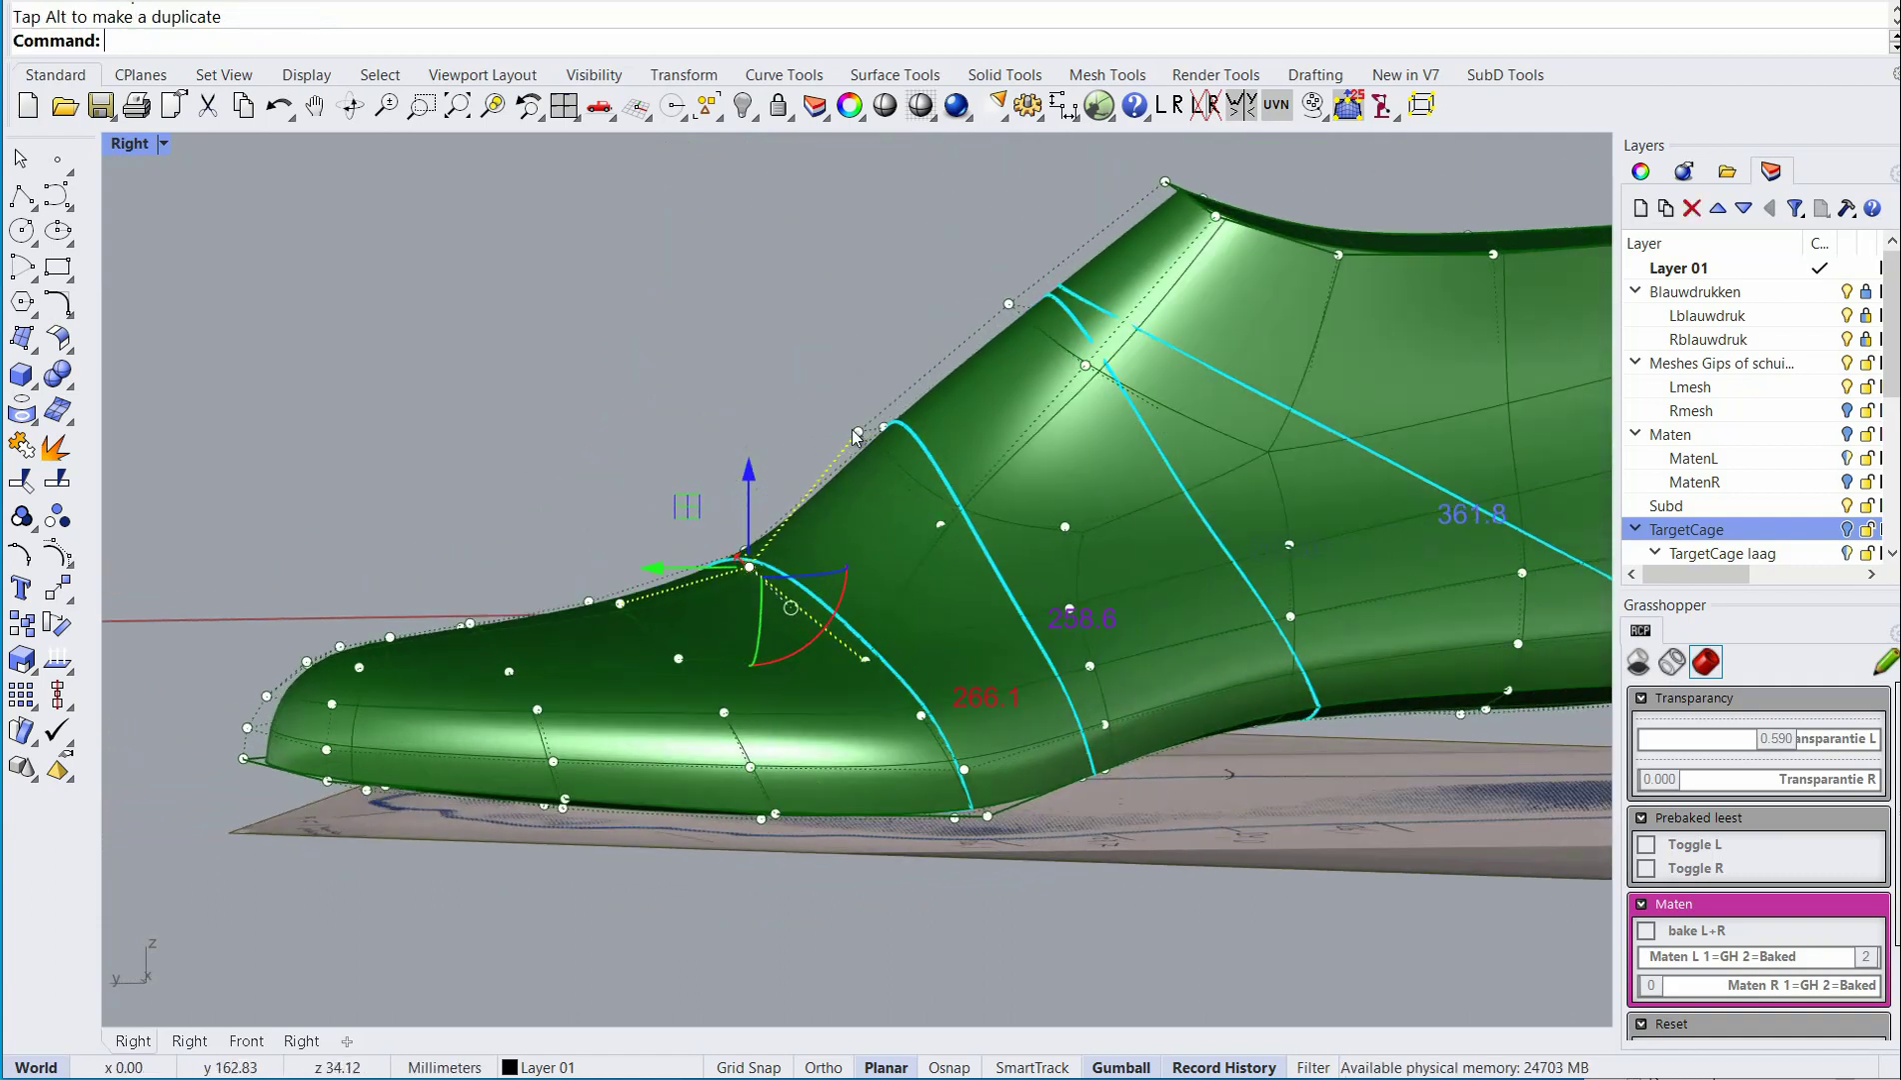
pyautogui.click(855, 432)
pyautogui.moveTo(796, 372); pyautogui.dragTo(803, 389)
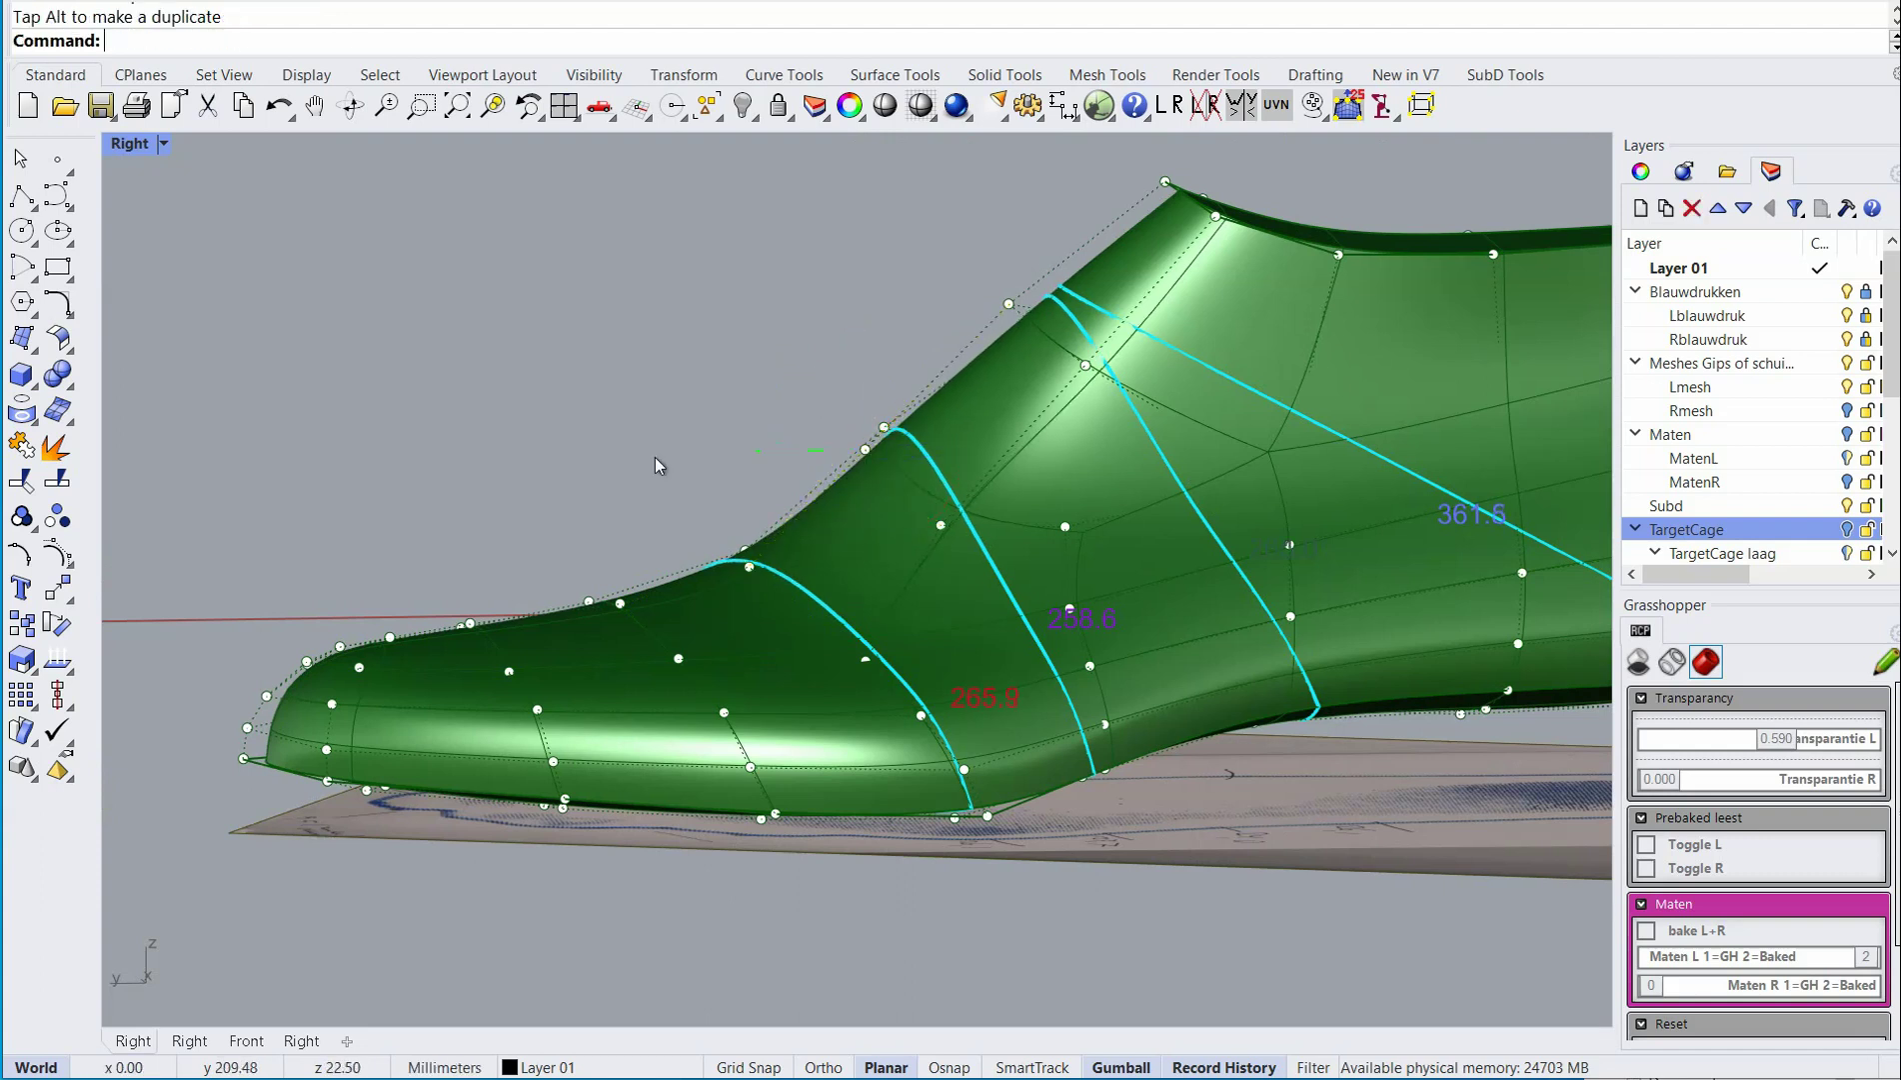
# Lower the control point just ahead of the front girth line and another one near the second girth line.
pyautogui.click(618, 601)
pyautogui.moveTo(620, 516); pyautogui.dragTo(620, 528)
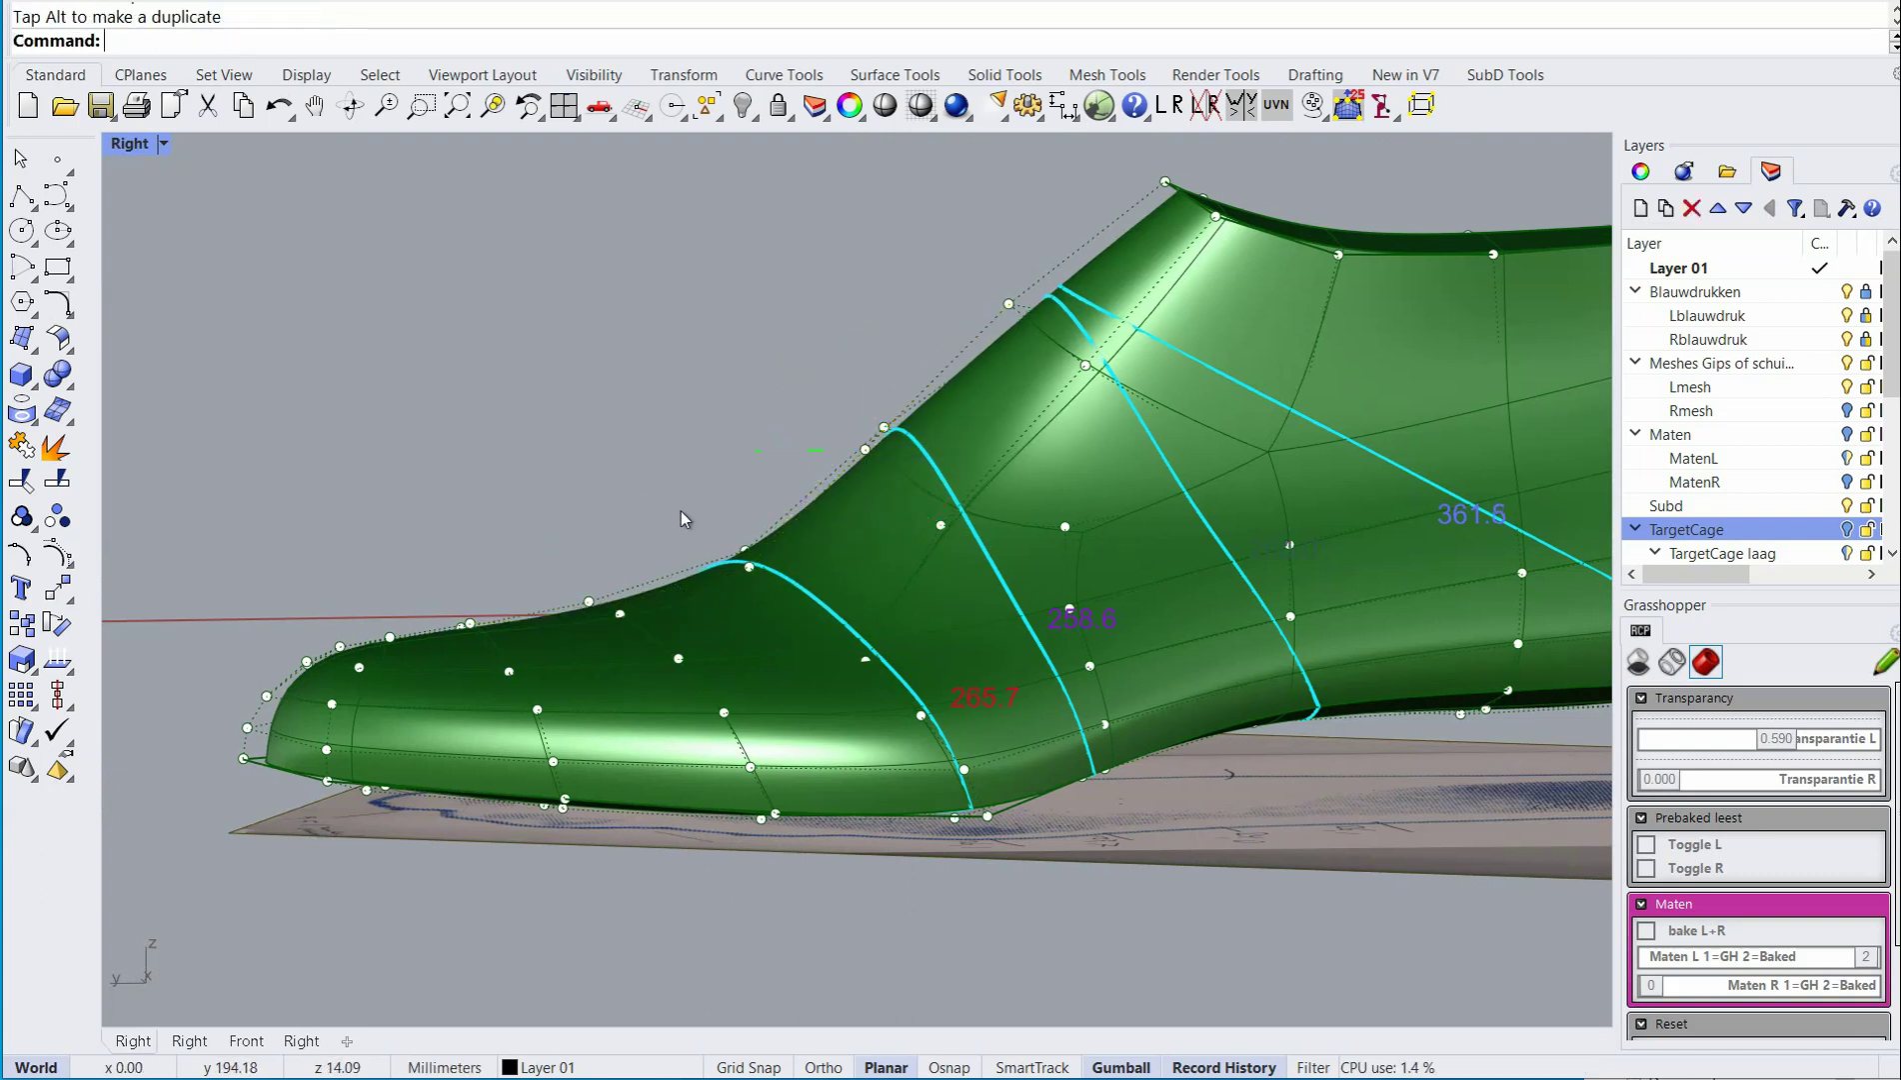
pyautogui.moveTo(680, 511); pyautogui.dragTo(647, 535, button='right')
pyautogui.click(419, 604)
pyautogui.moveTo(420, 509); pyautogui.dragTo(422, 519)
pyautogui.click(473, 487)
# Compare the girths with the blueprint marks from above and move the side control point behind the second girth line slightly inward.
pyautogui.moveTo(573, 514); pyautogui.dragTo(655, 585, button='right')
pyautogui.scroll(-6, 455, 652)
pyautogui.scroll(6, 621, 539)
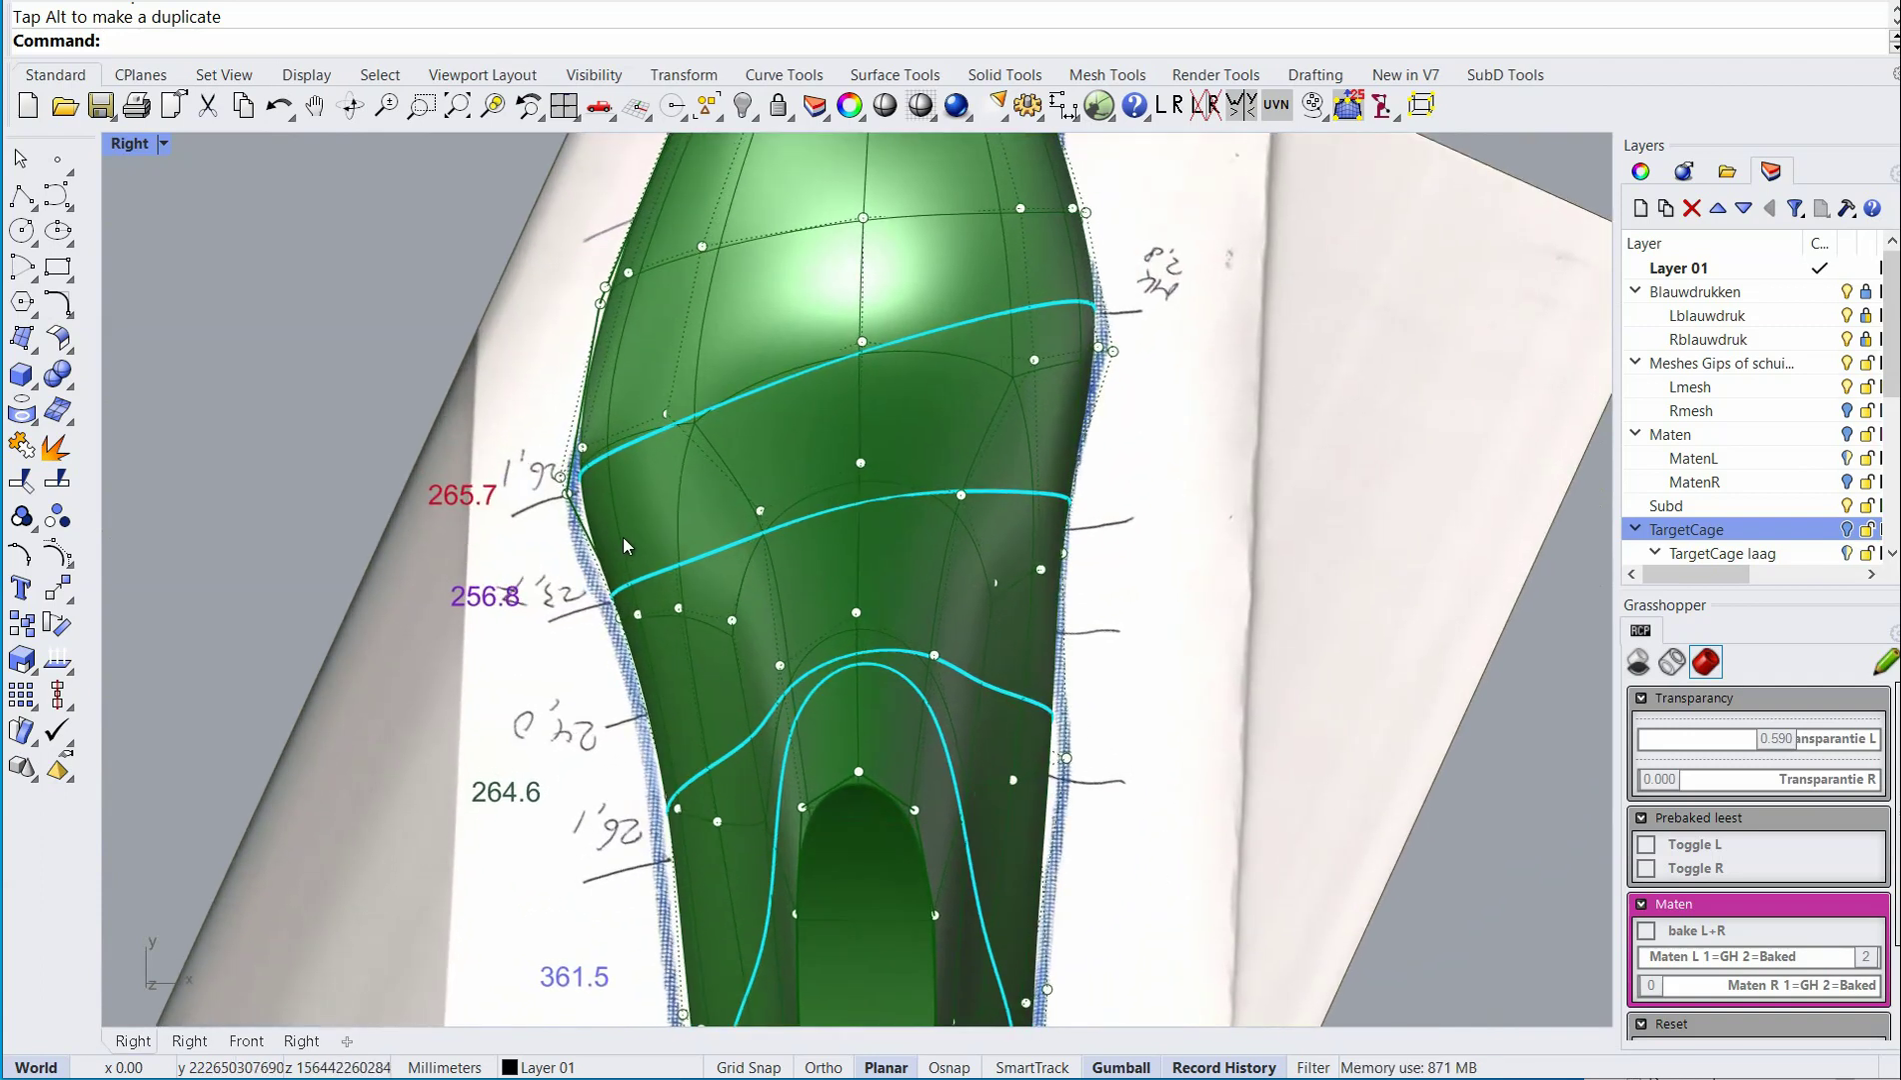
pyautogui.scroll(5, 590, 502)
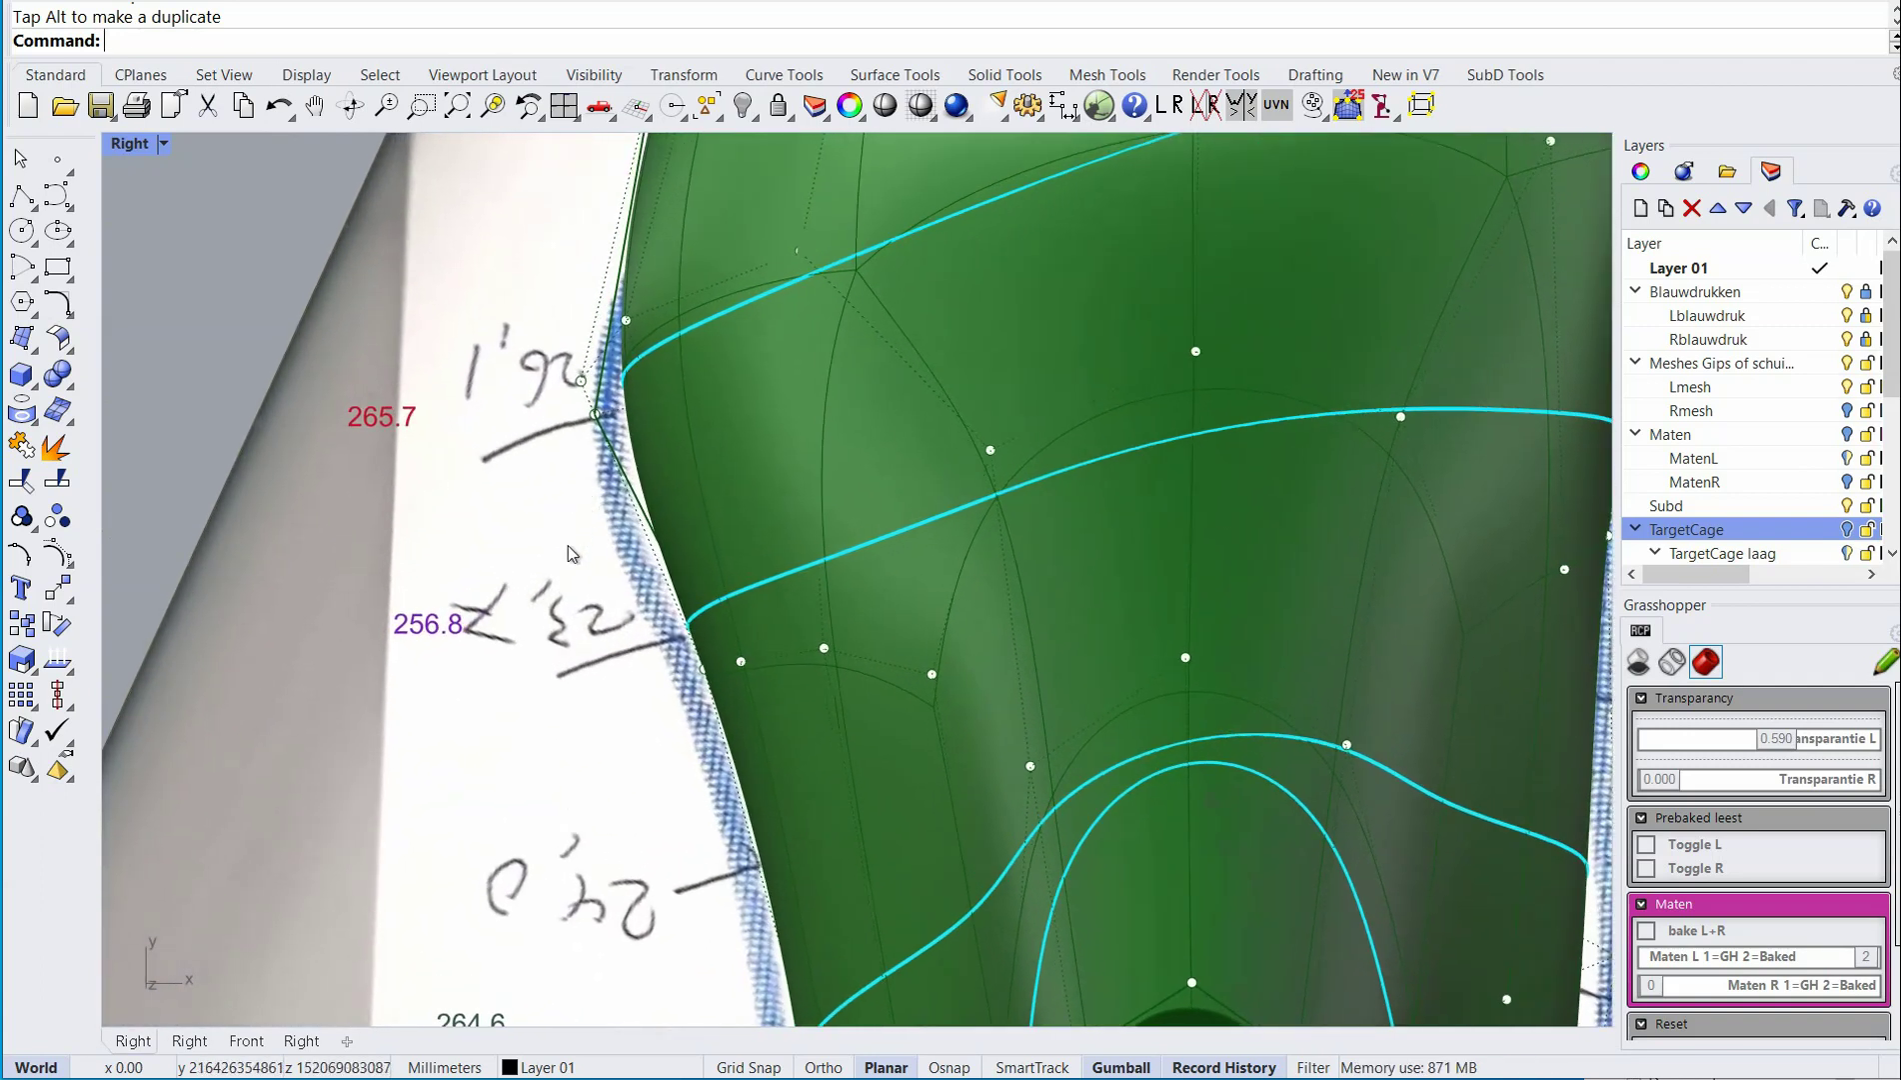
pyautogui.scroll(-3, 562, 473)
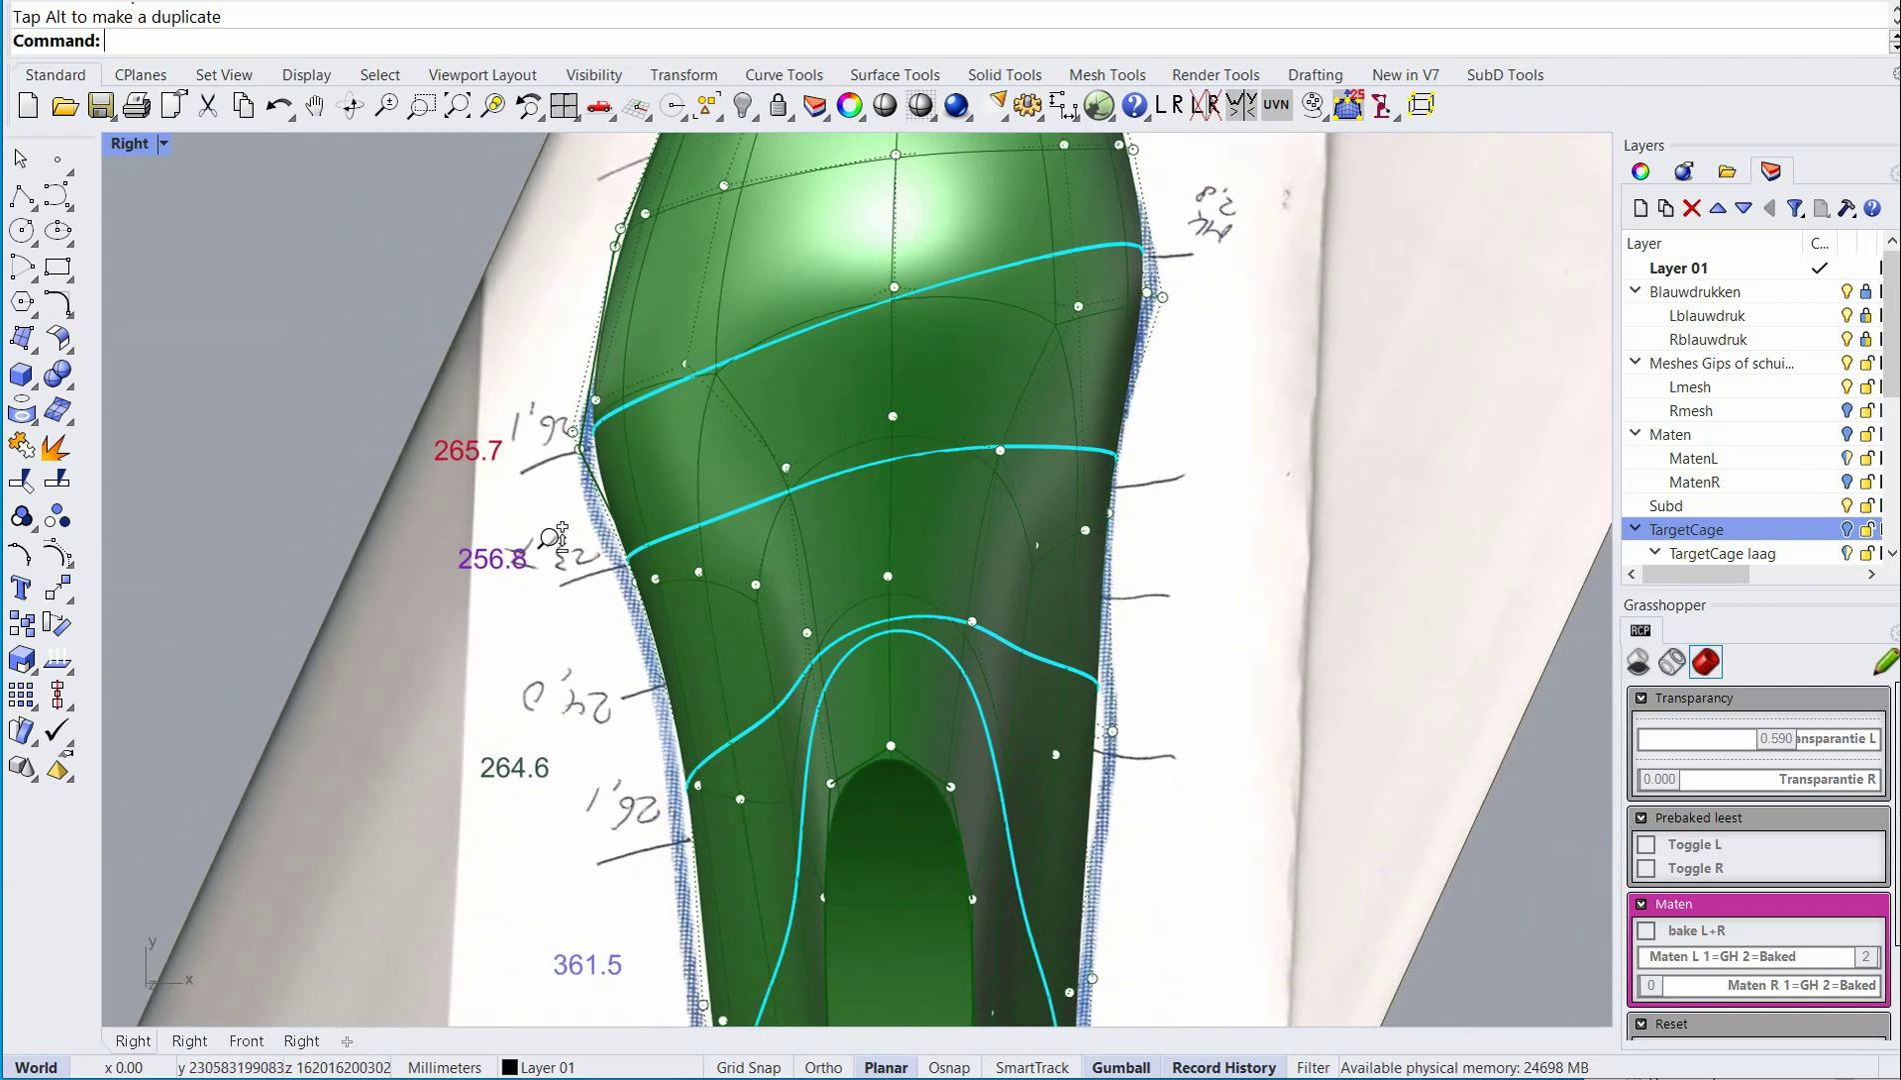
pyautogui.scroll(1, 565, 539)
pyautogui.moveTo(566, 540); pyautogui.dragTo(571, 518, button='right')
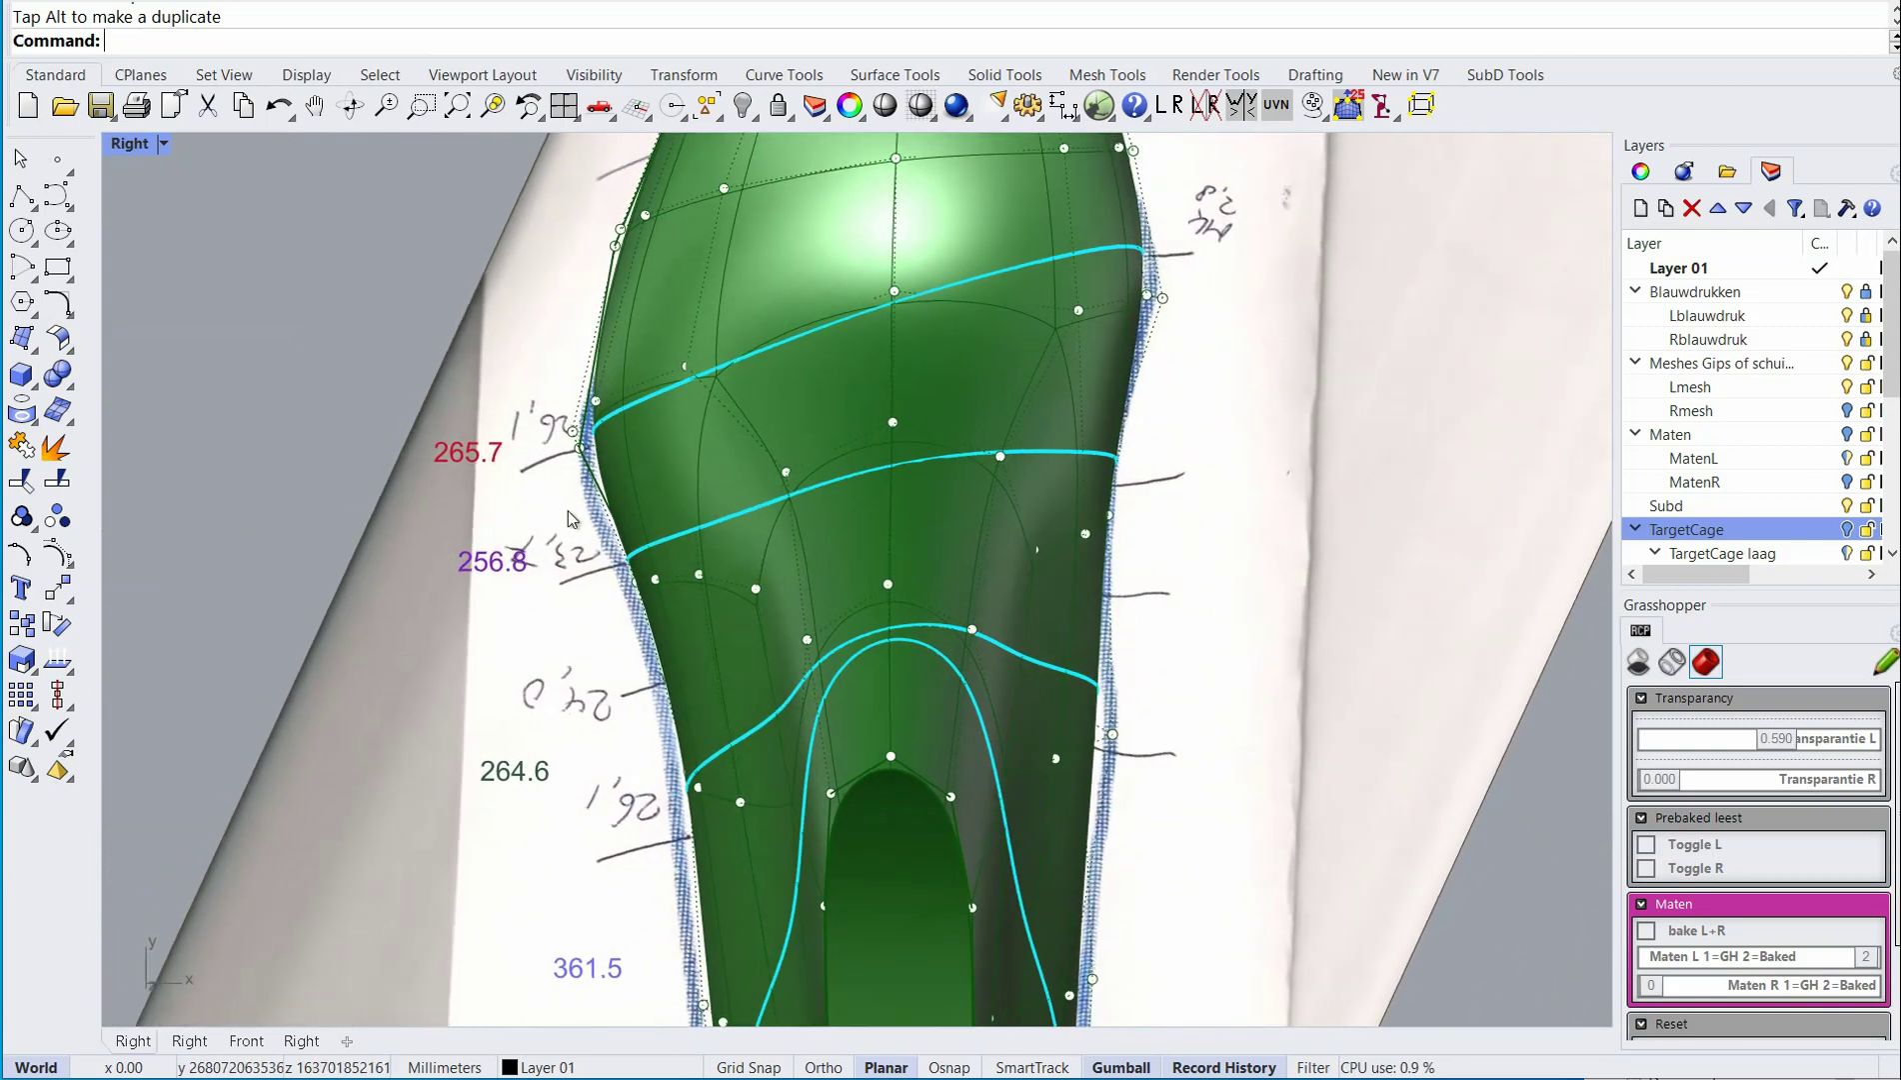
pyautogui.click(1088, 535)
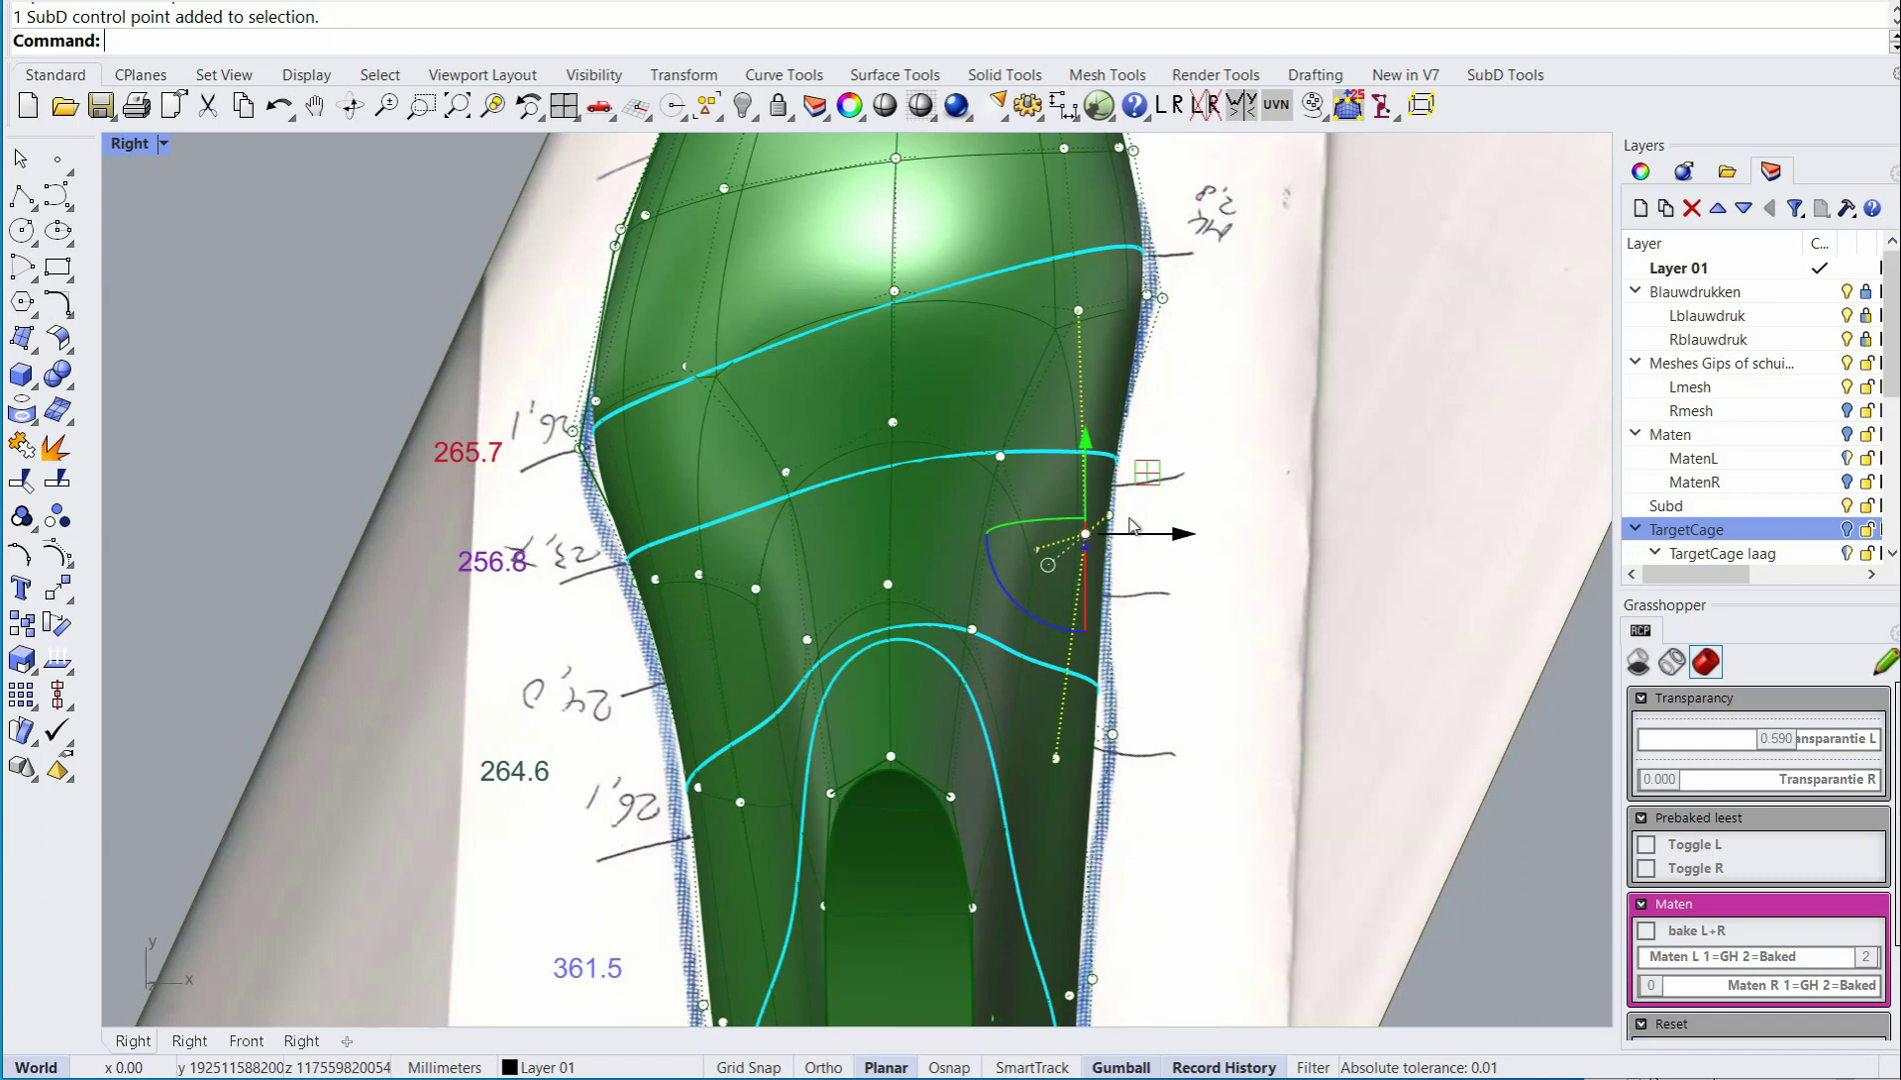
pyautogui.moveTo(1166, 546); pyautogui.dragTo(1056, 562)
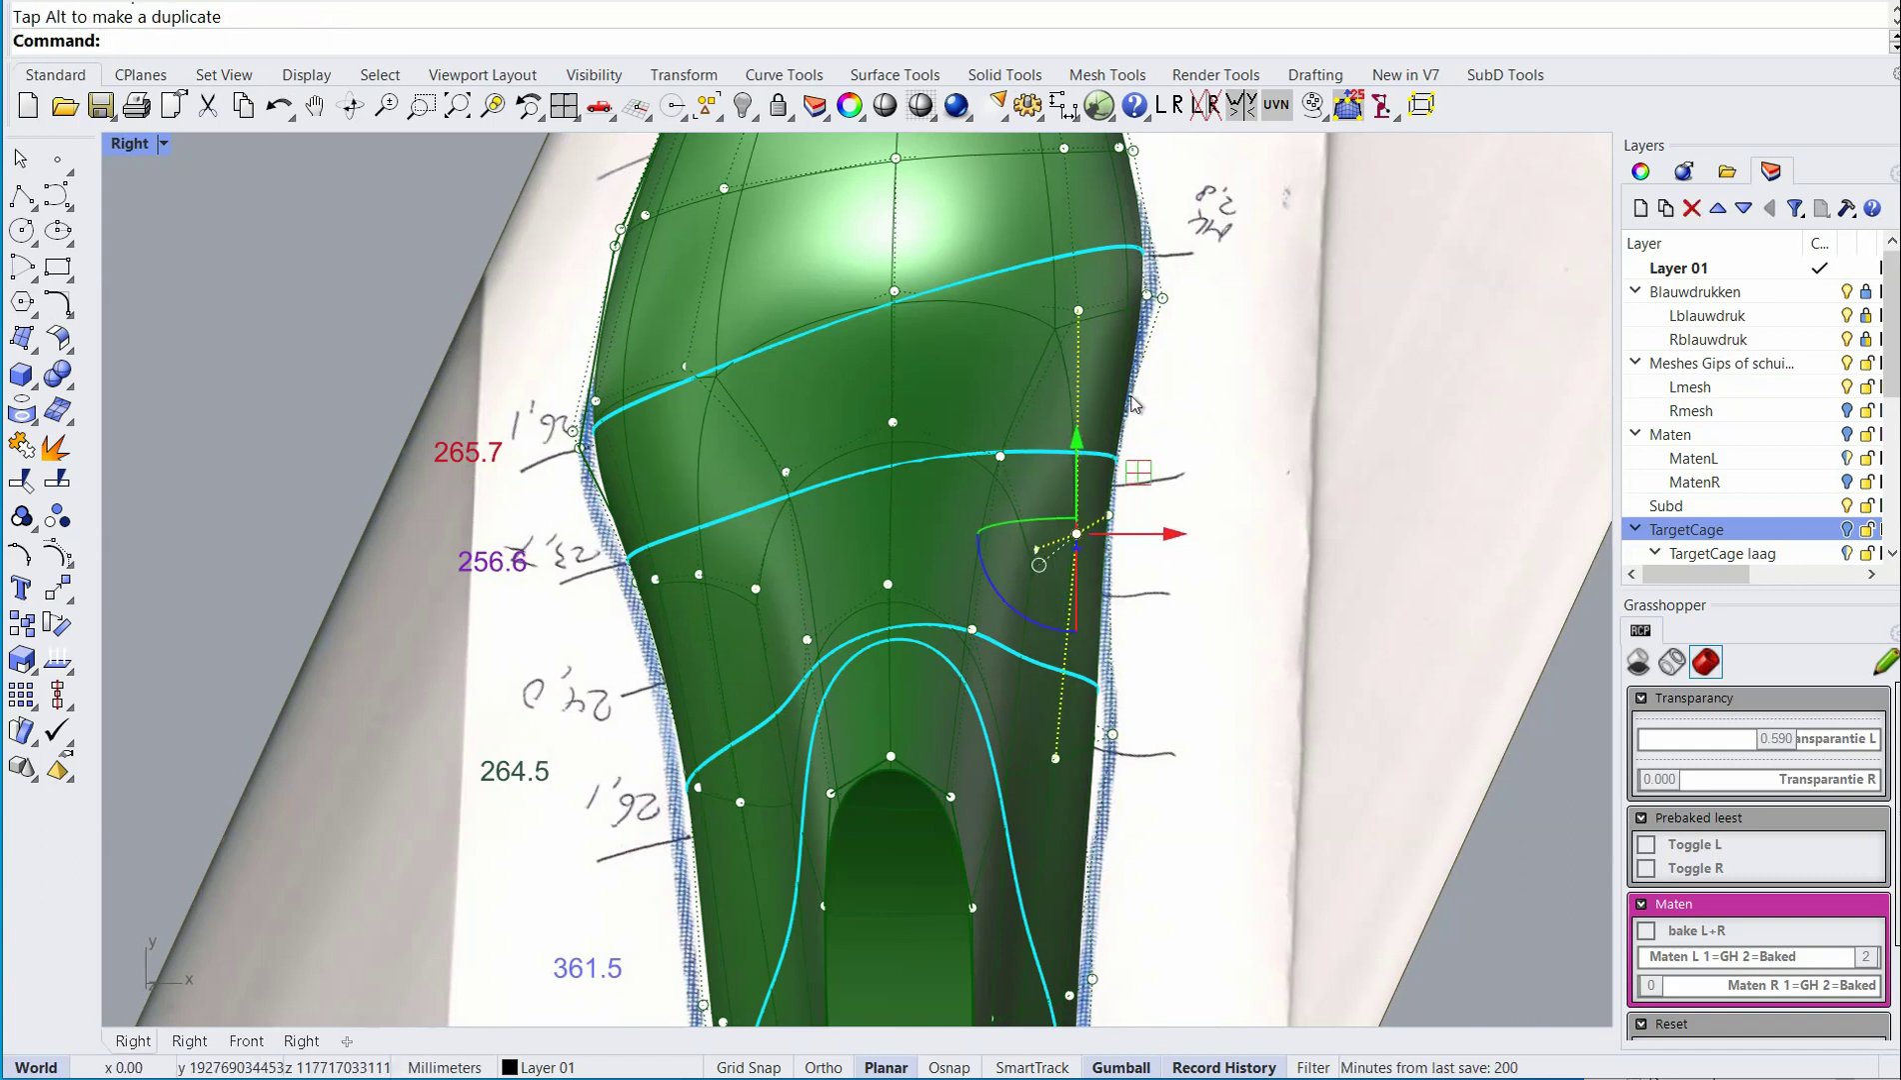
pyautogui.scroll(-7, 1058, 688)
pyautogui.scroll(3, 993, 684)
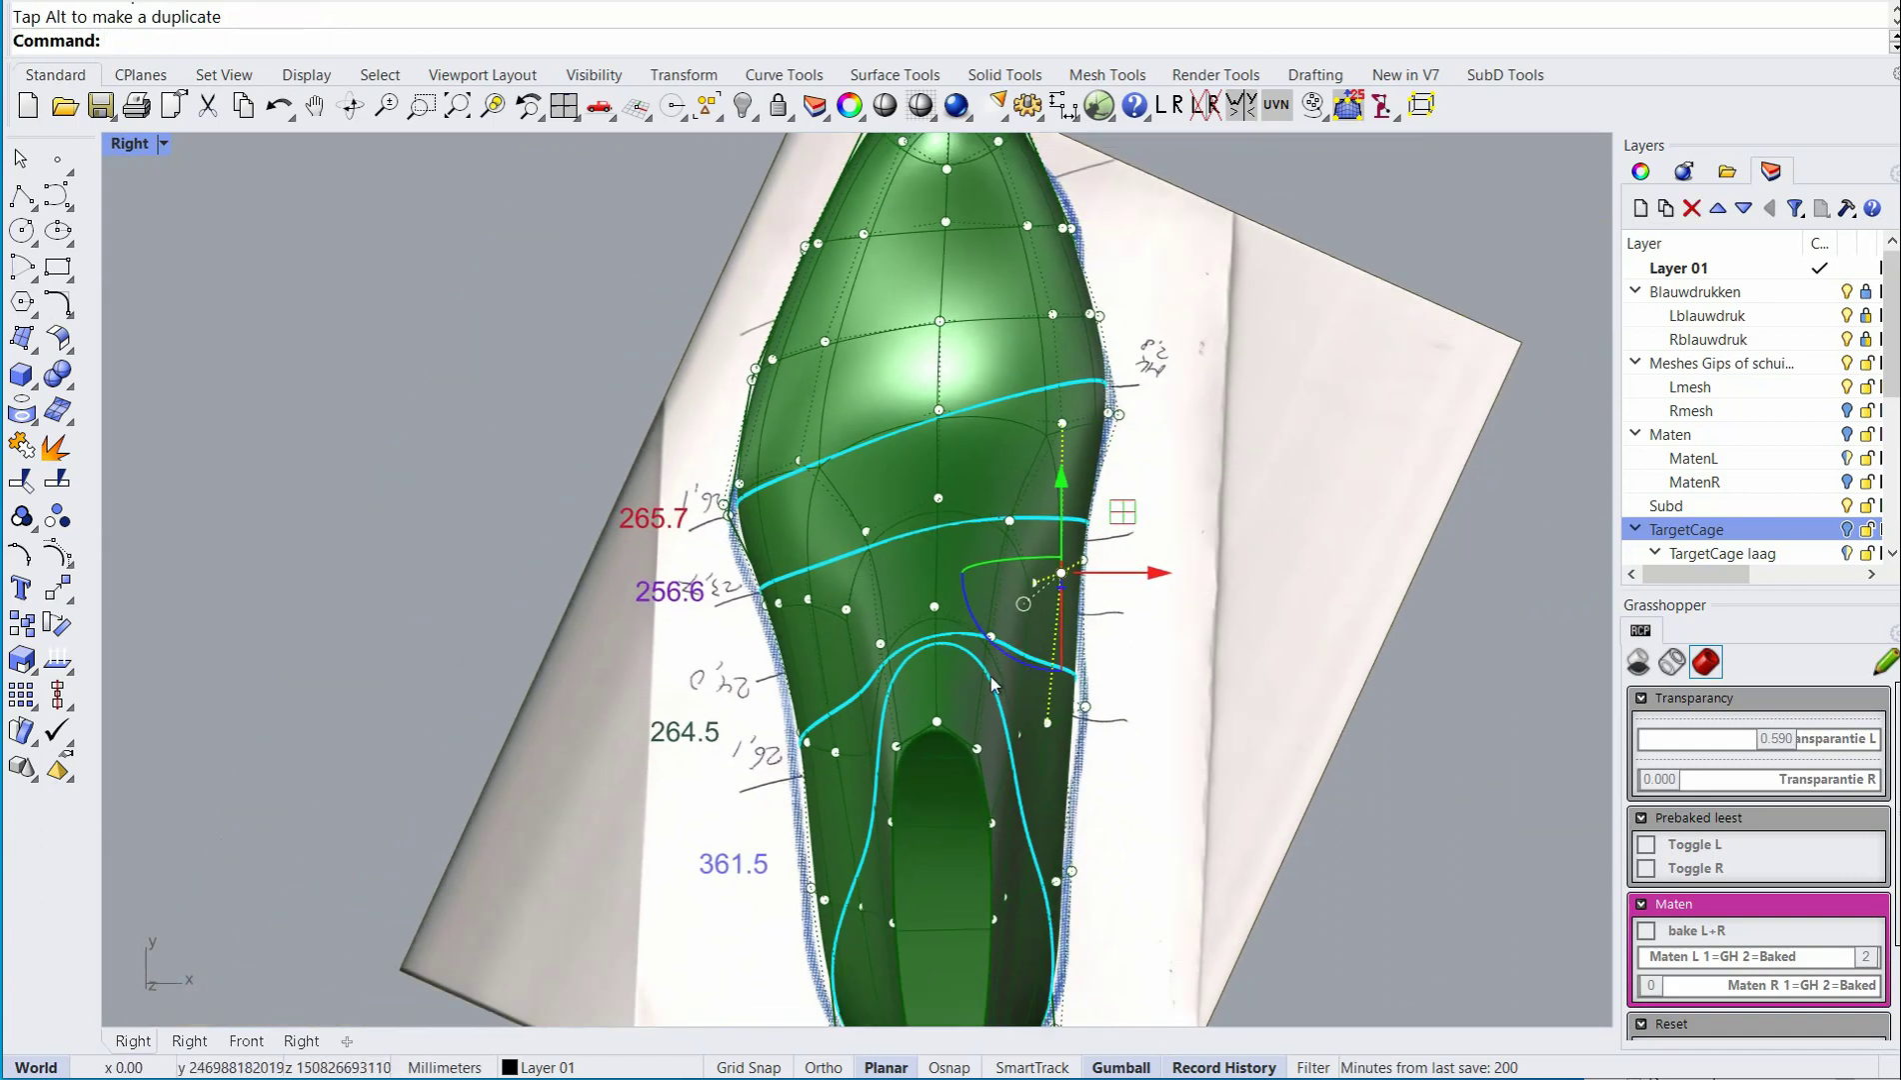
pyautogui.scroll(-1, 770, 690)
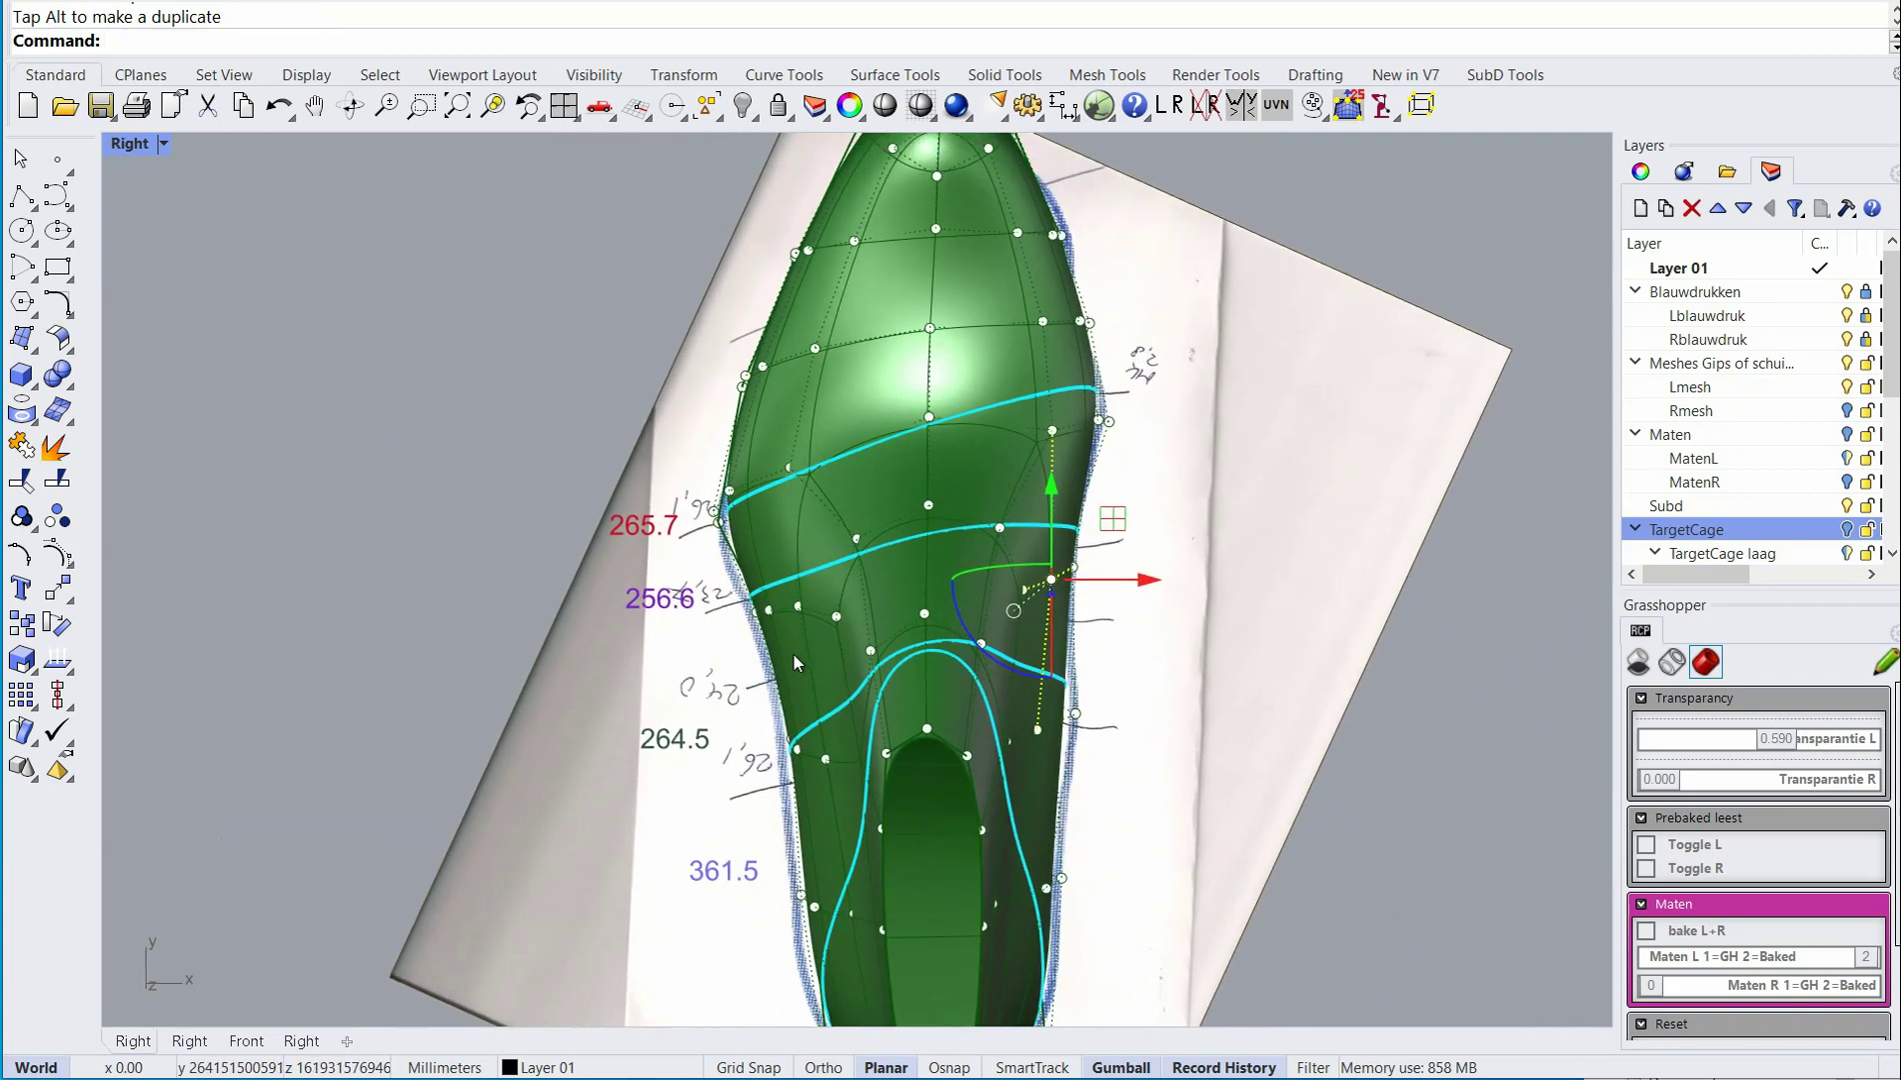